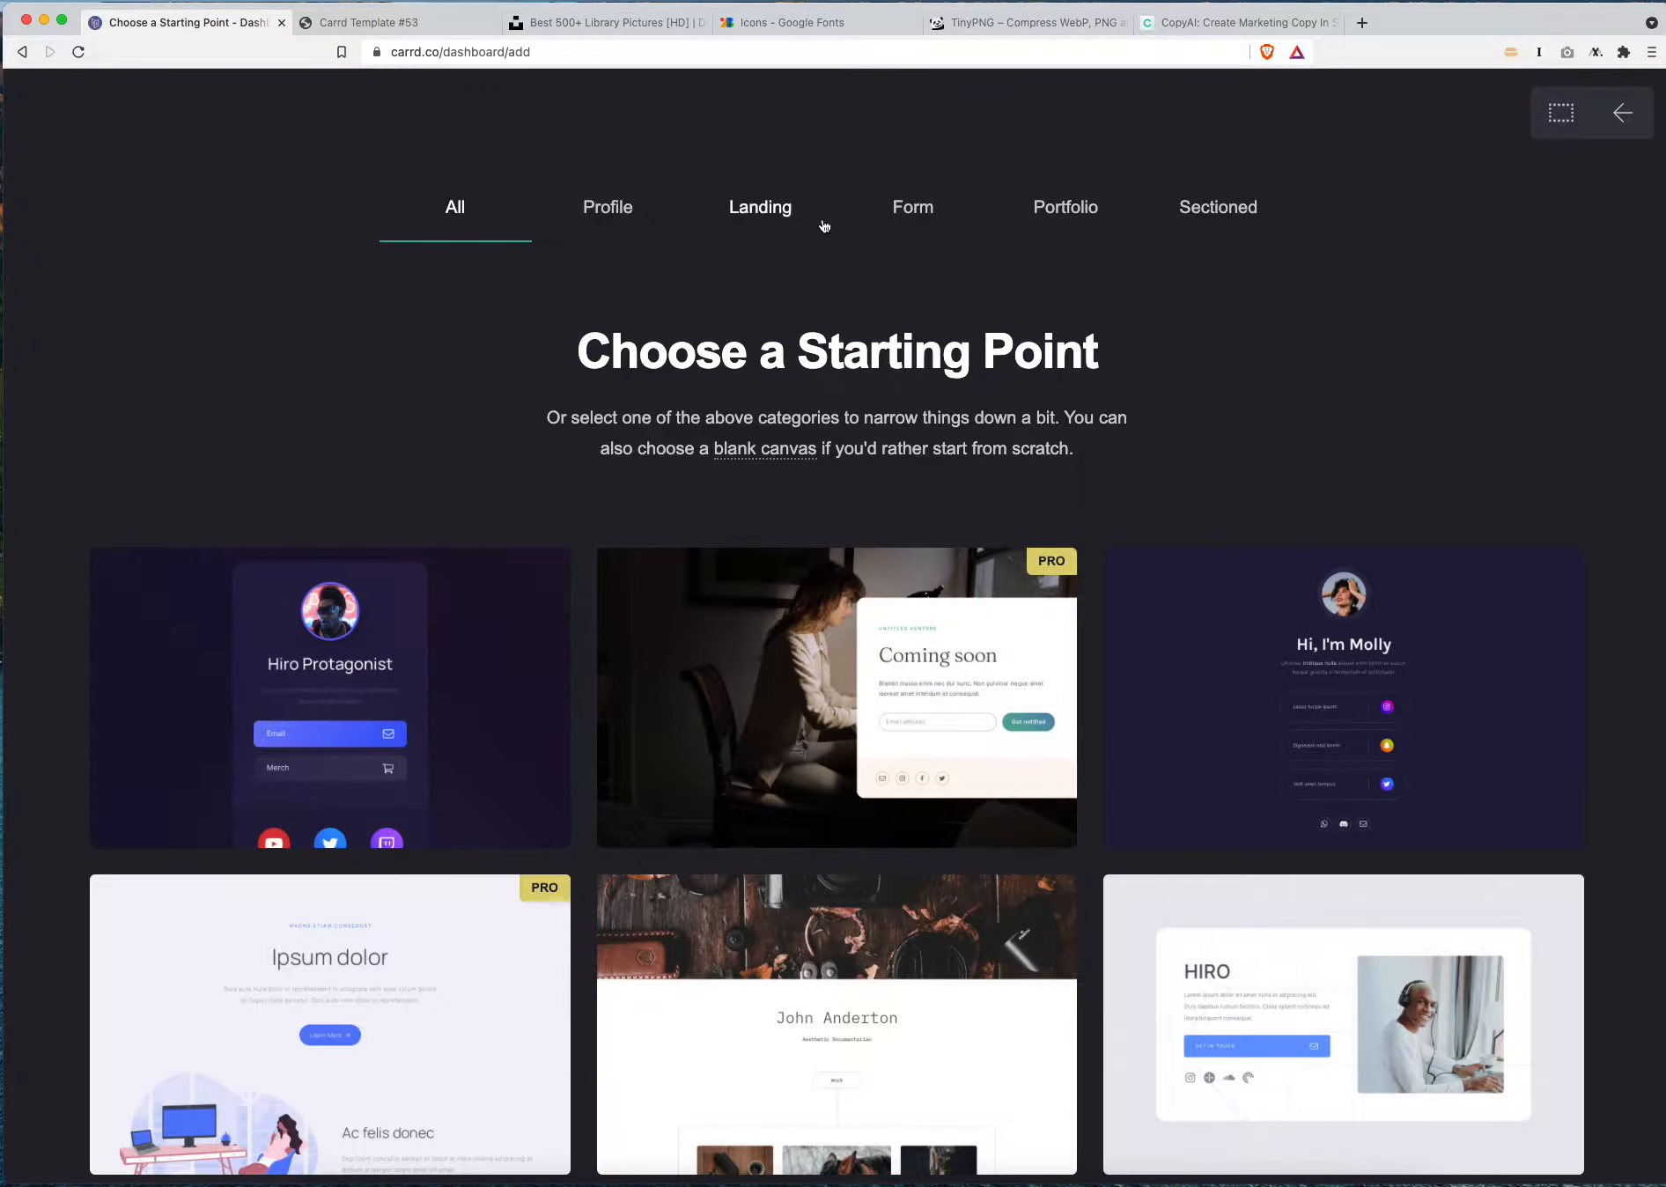
Start a new site from the Random App template in the Landing category
left_click(775, 223)
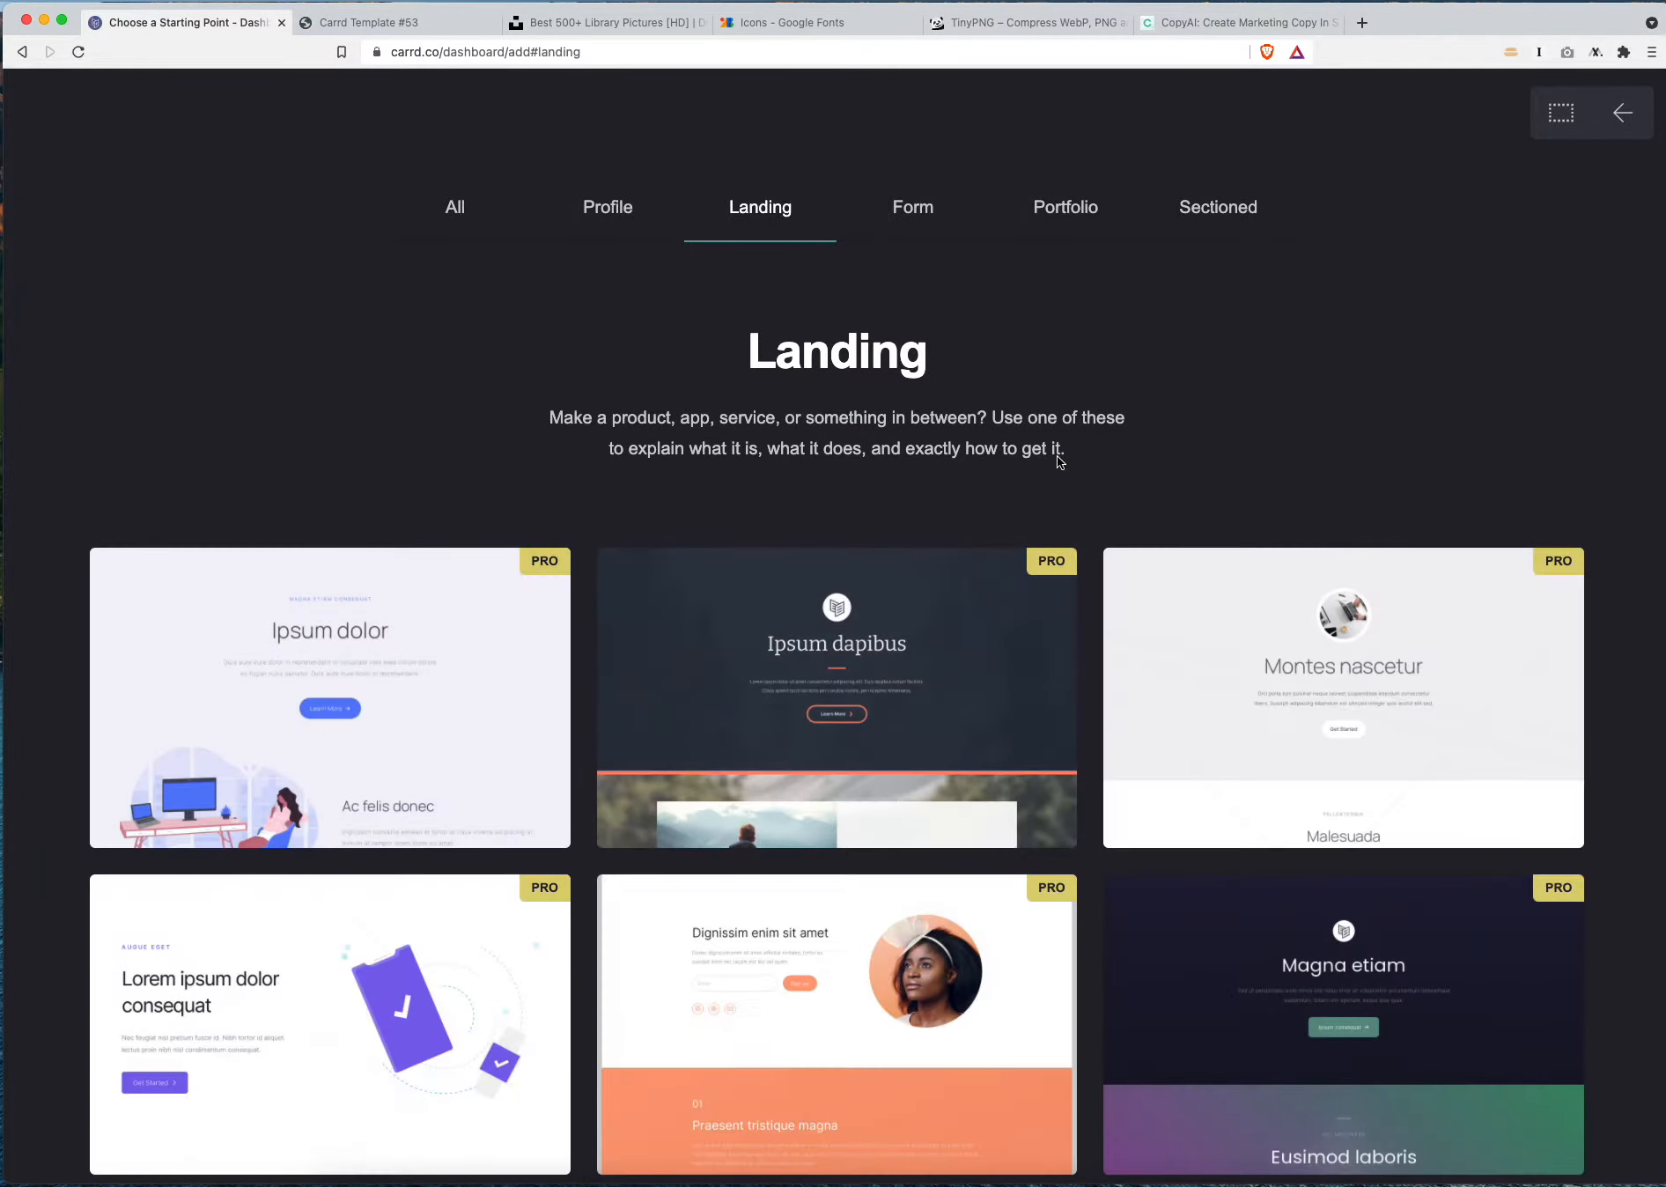
scroll(763, 581, "down", 12)
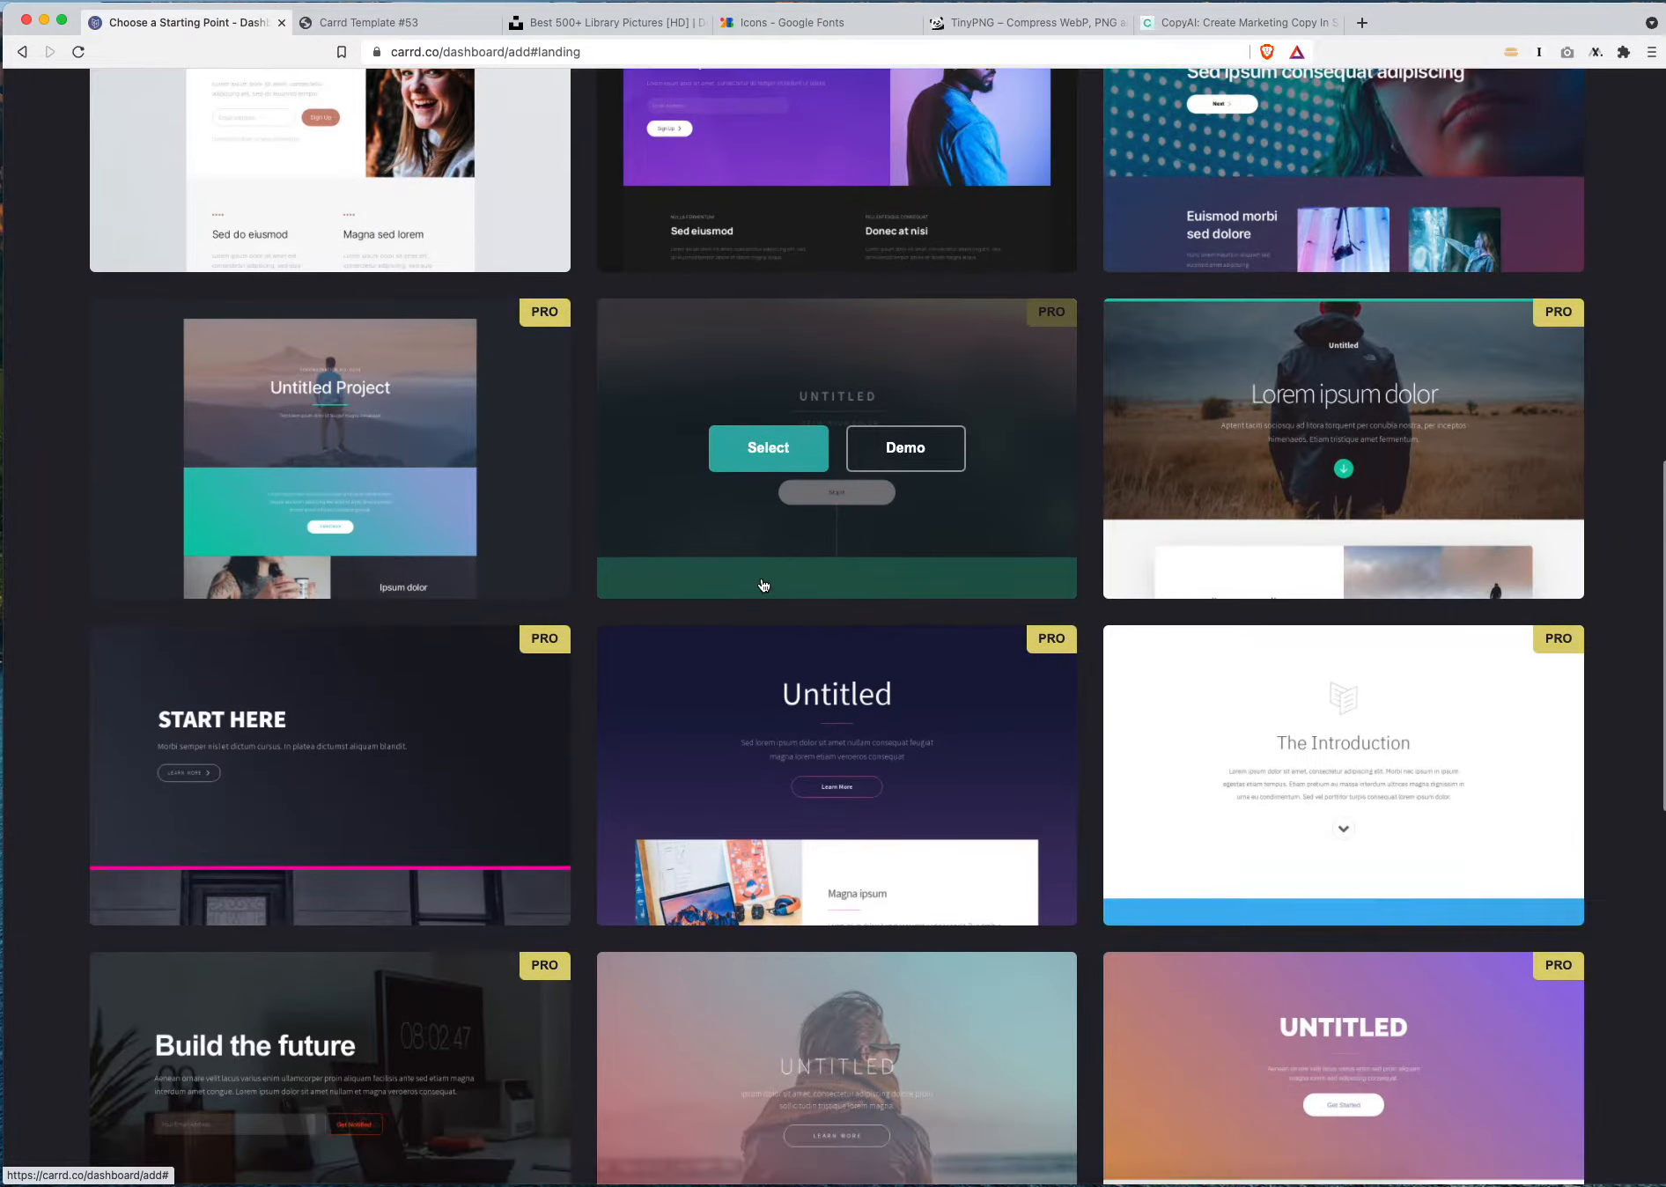
scroll(763, 584, "down", 10)
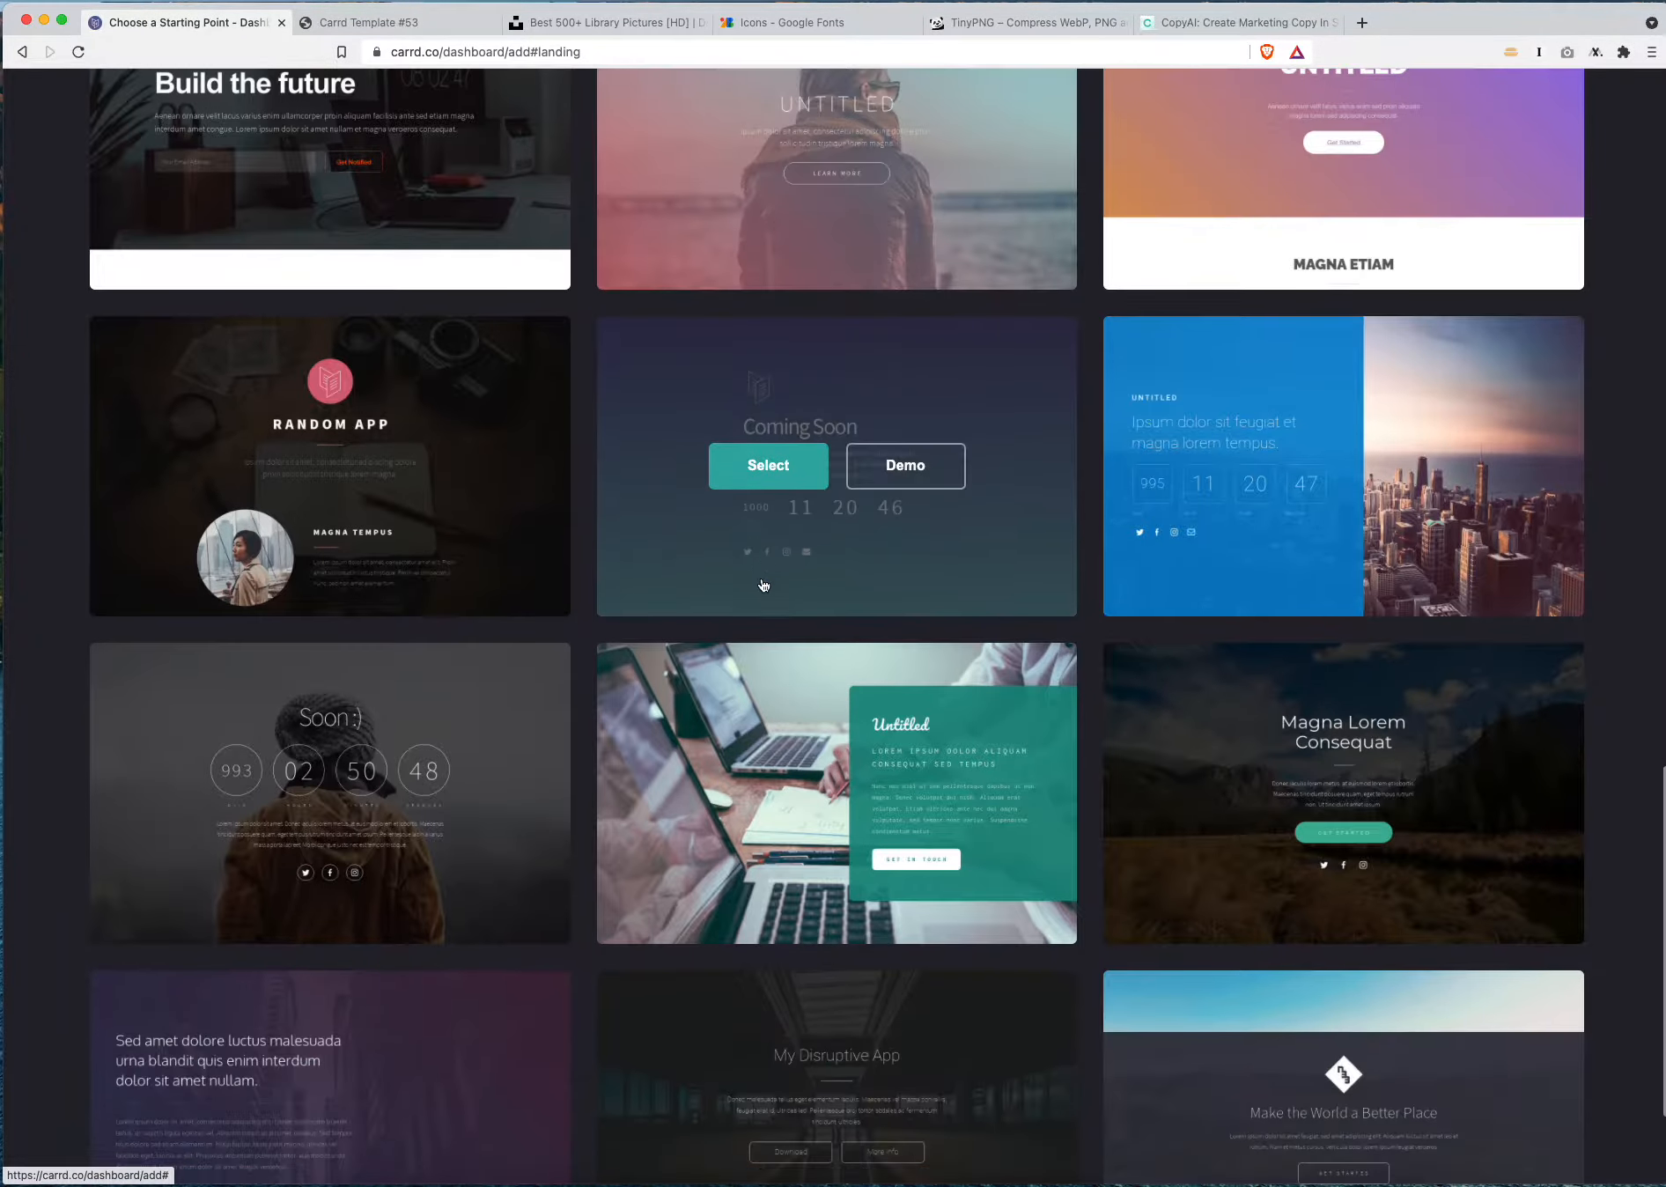
scroll(680, 997, "down", 3)
scroll(380, 529, "up", 3)
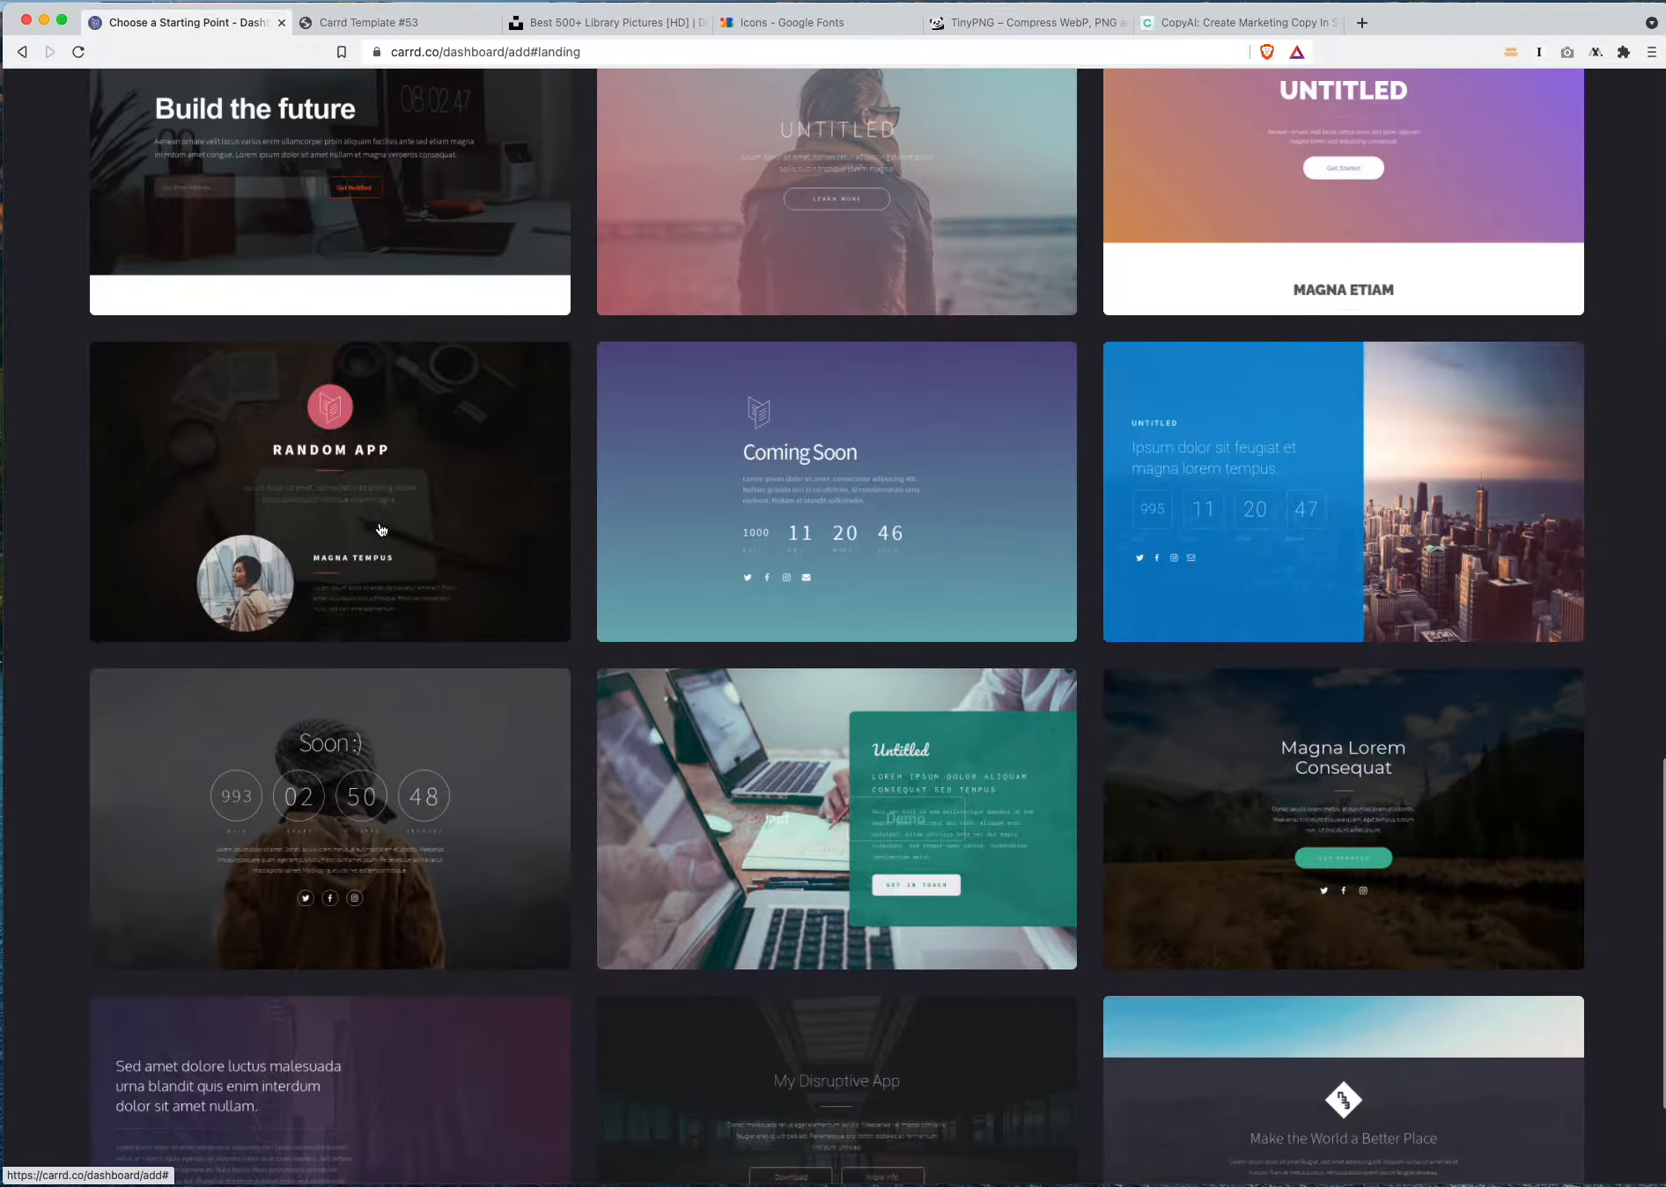
mouse_move(455, 409)
scroll(532, 401, "up", 1)
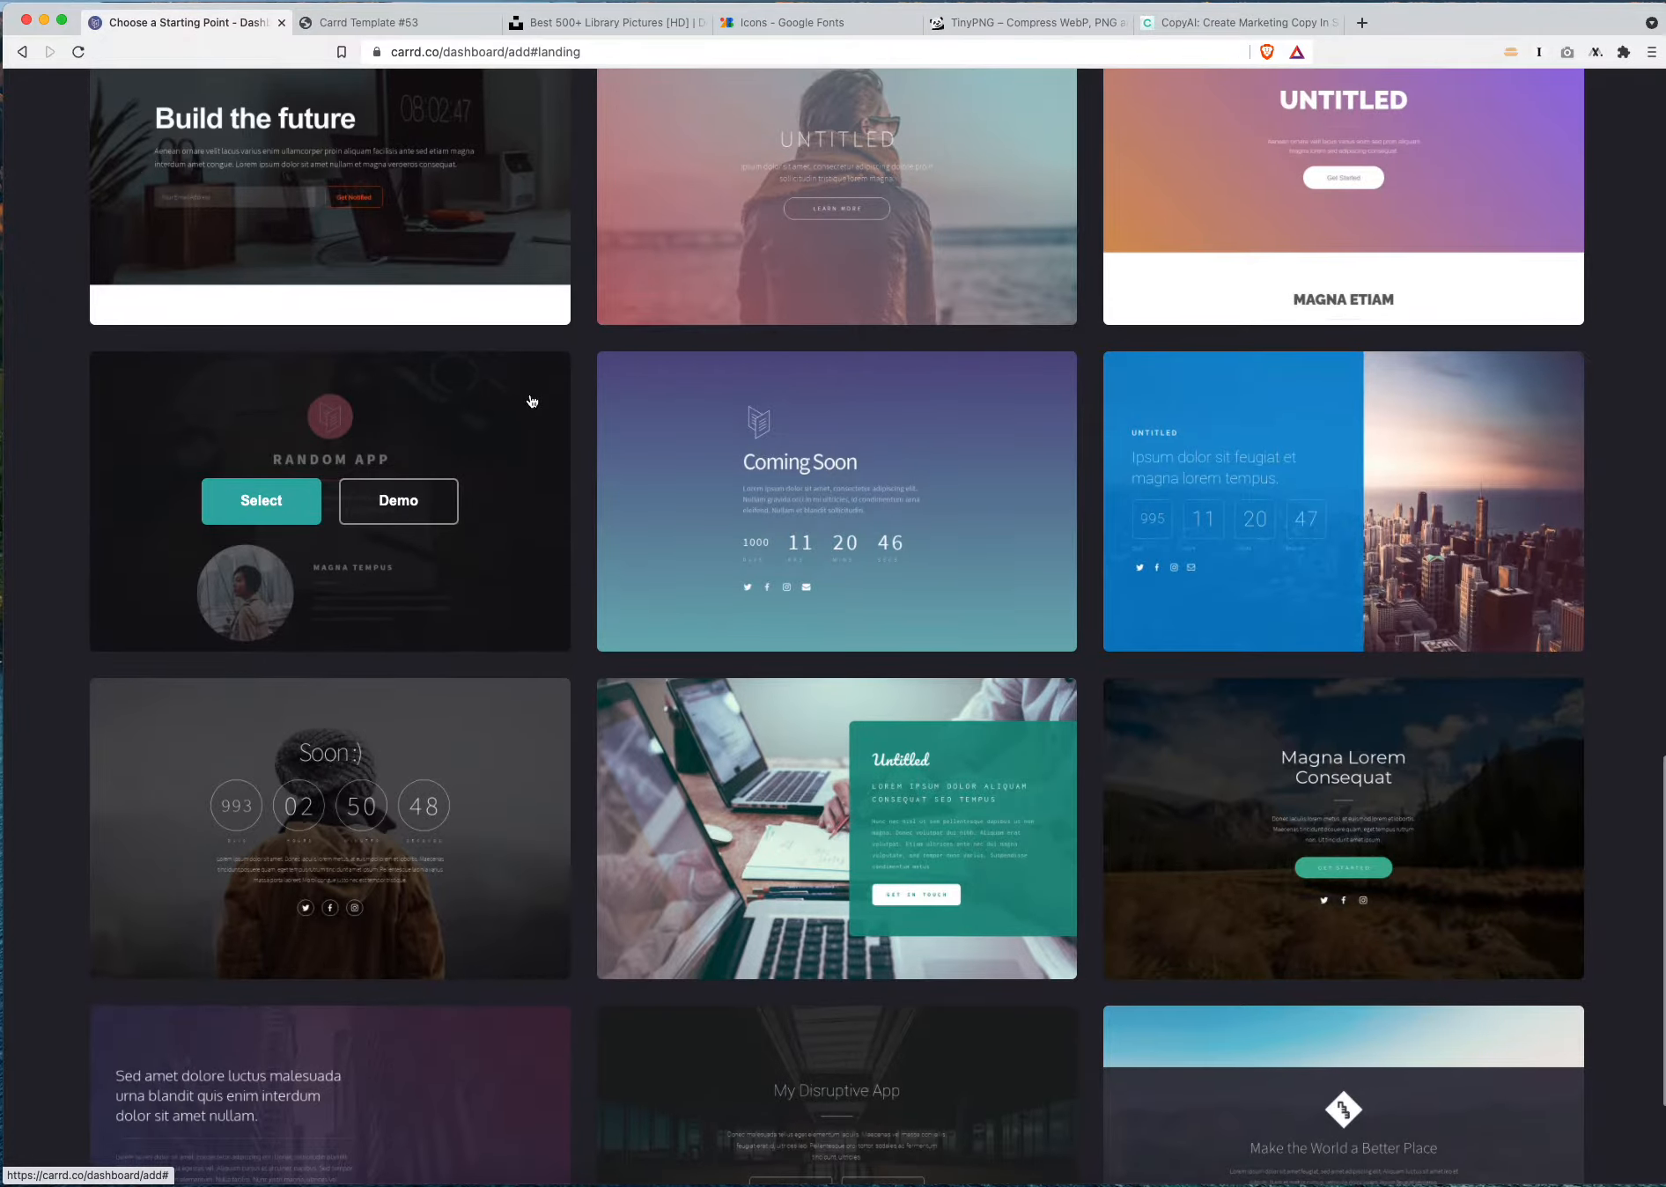
left_click(504, 416)
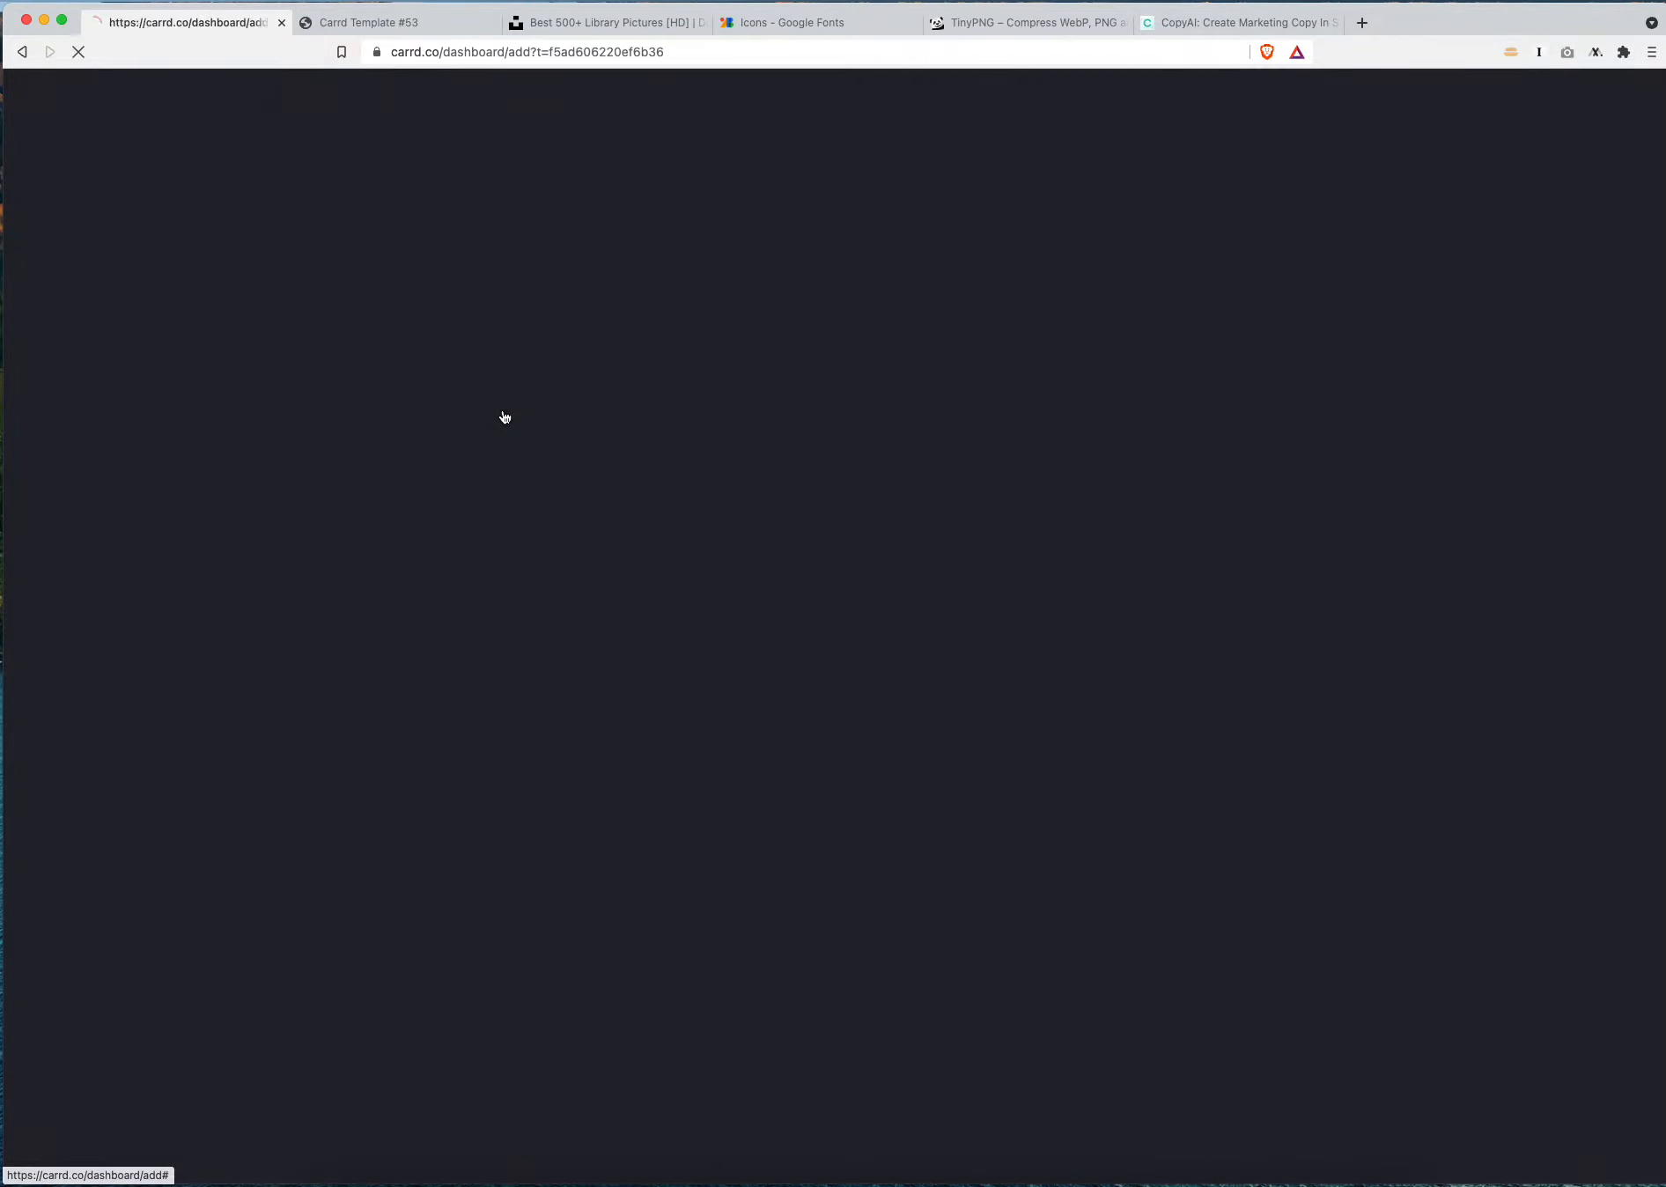
Look through the template's whole page, from the Random App header to the social icons in the footer
scroll(450, 370, "down", 5)
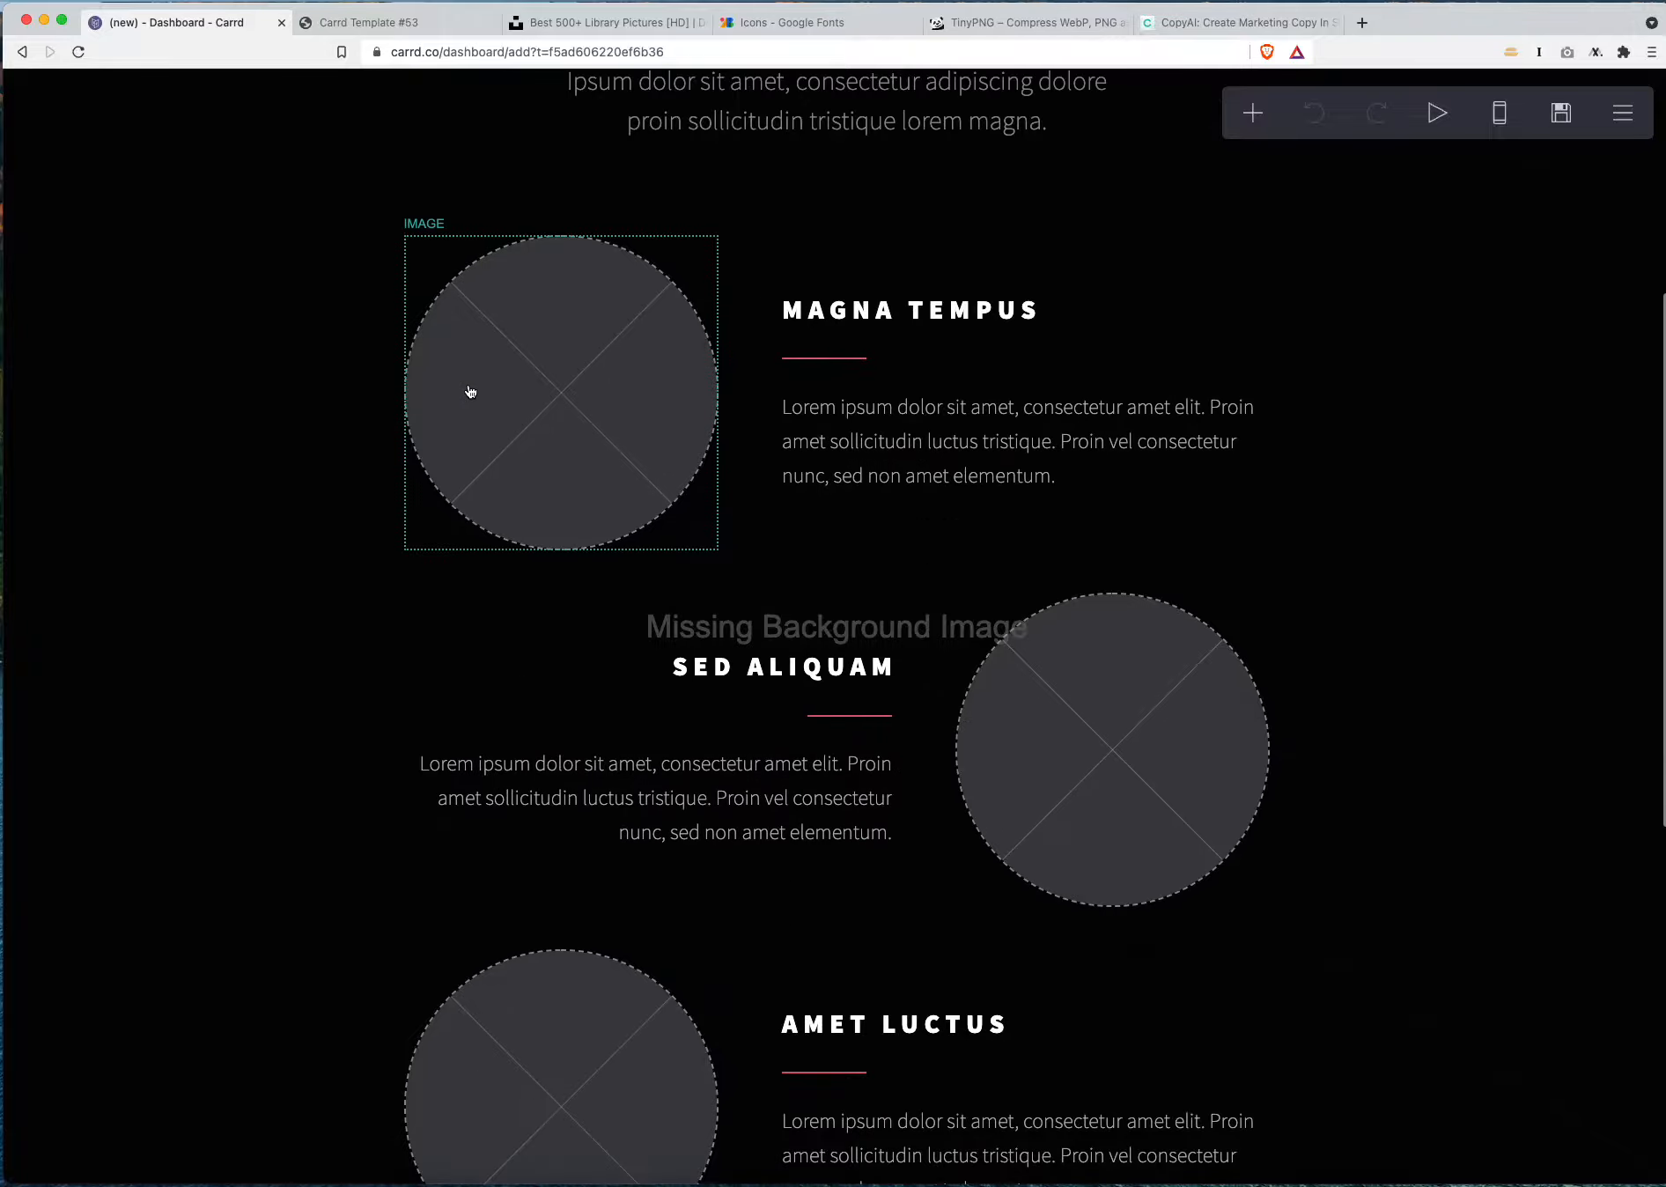
scroll(881, 731, "down", 3)
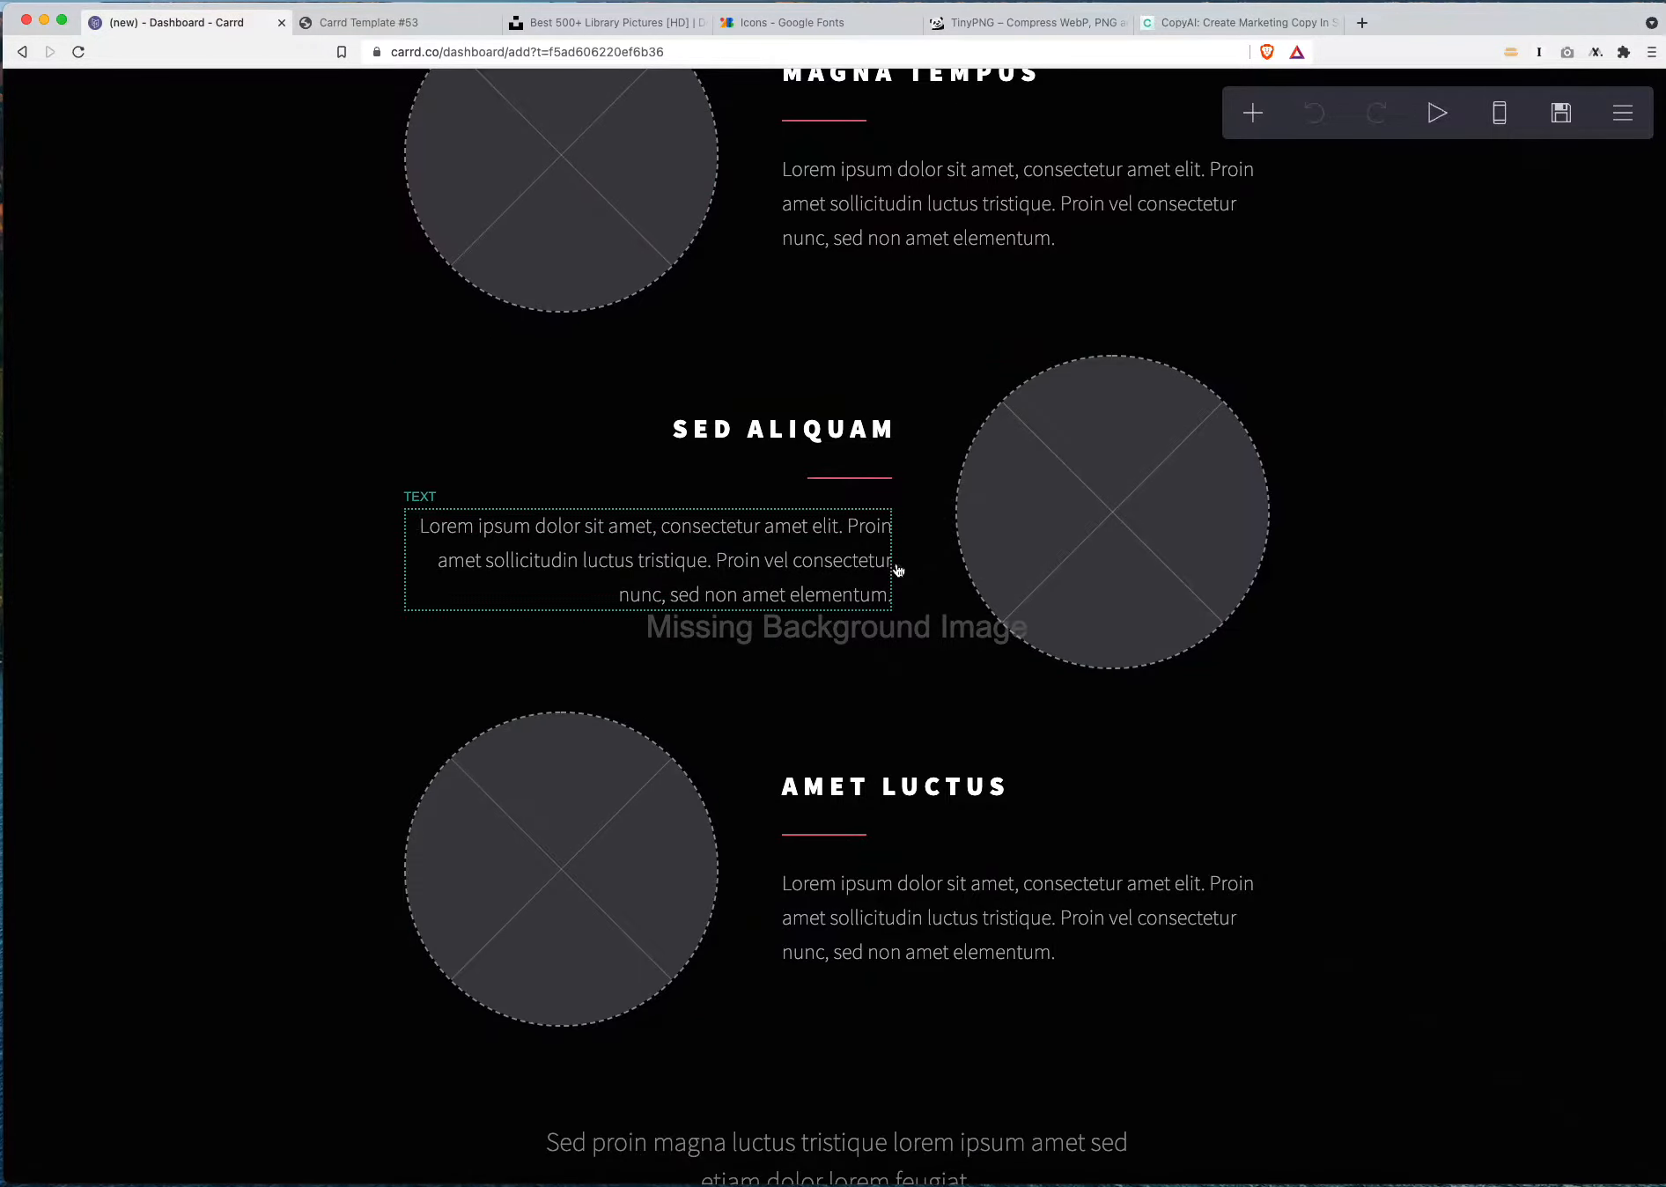
scroll(1052, 576, "down", 6)
scroll(1054, 575, "up", 4)
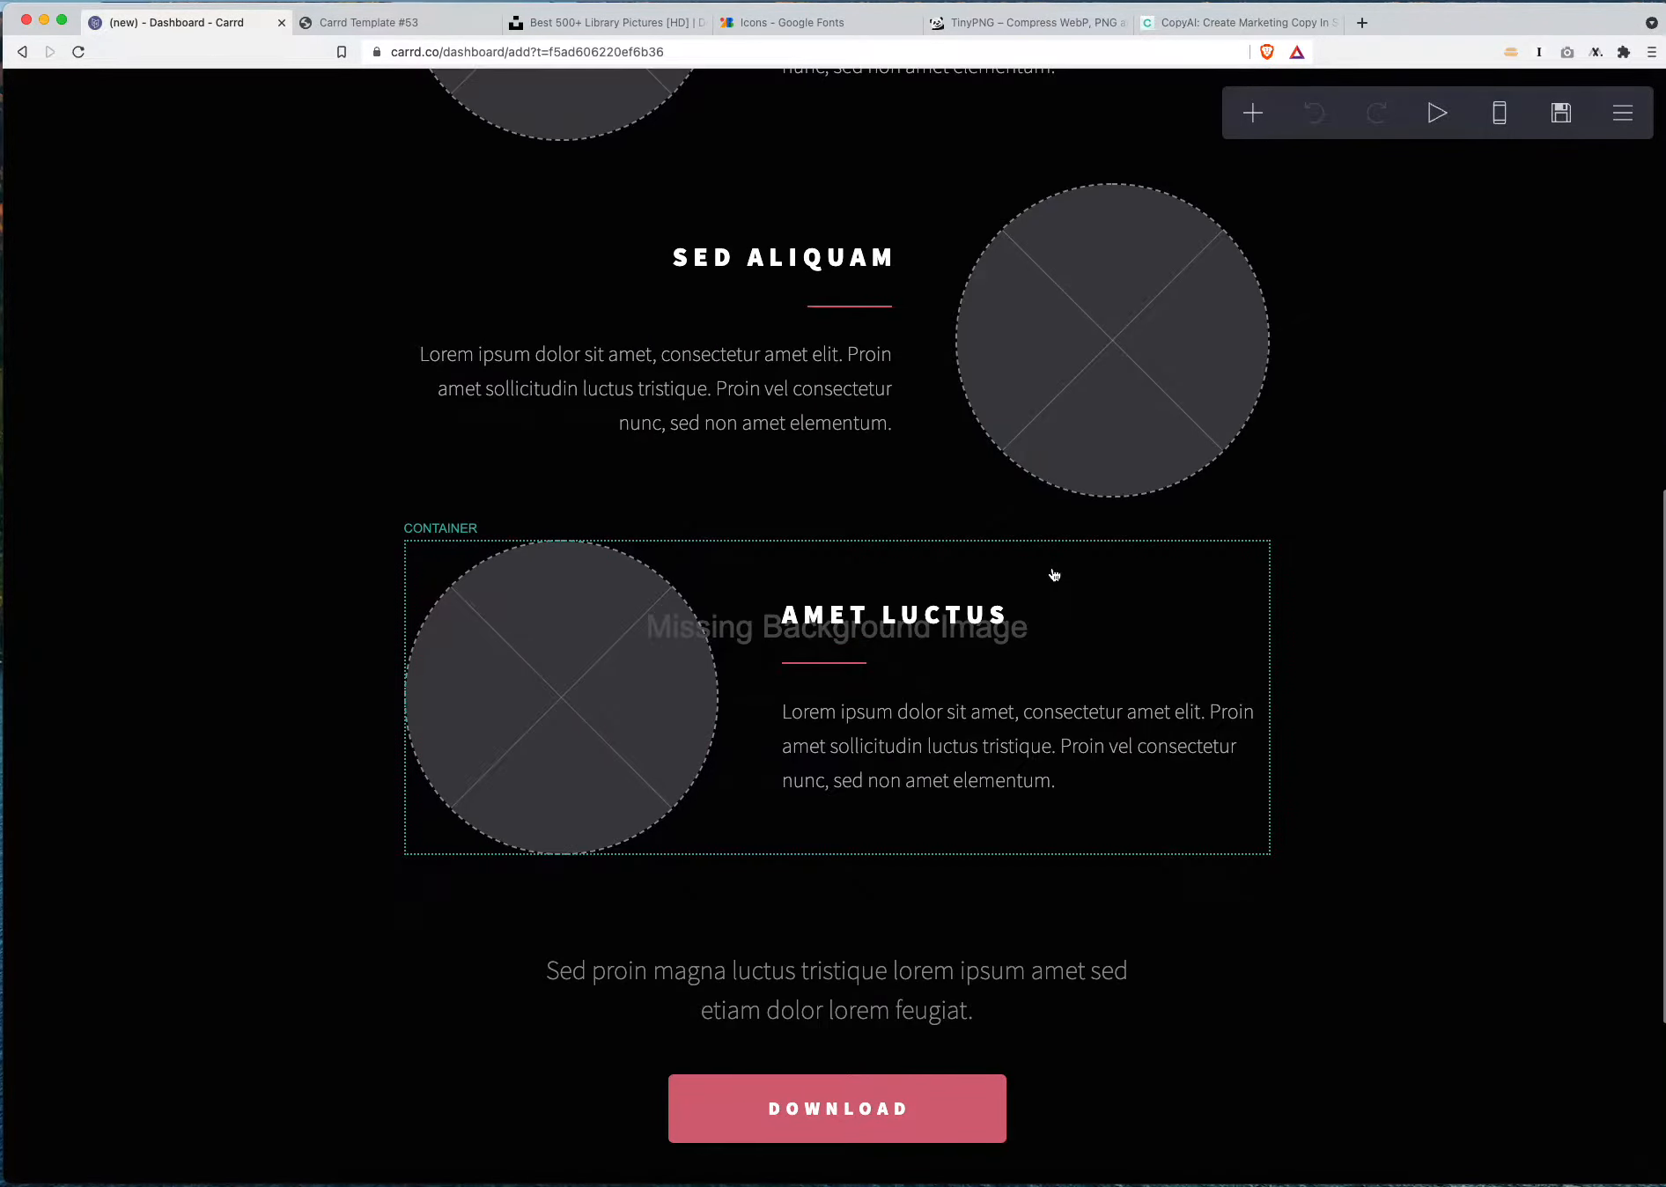
scroll(1053, 576, "up", 2)
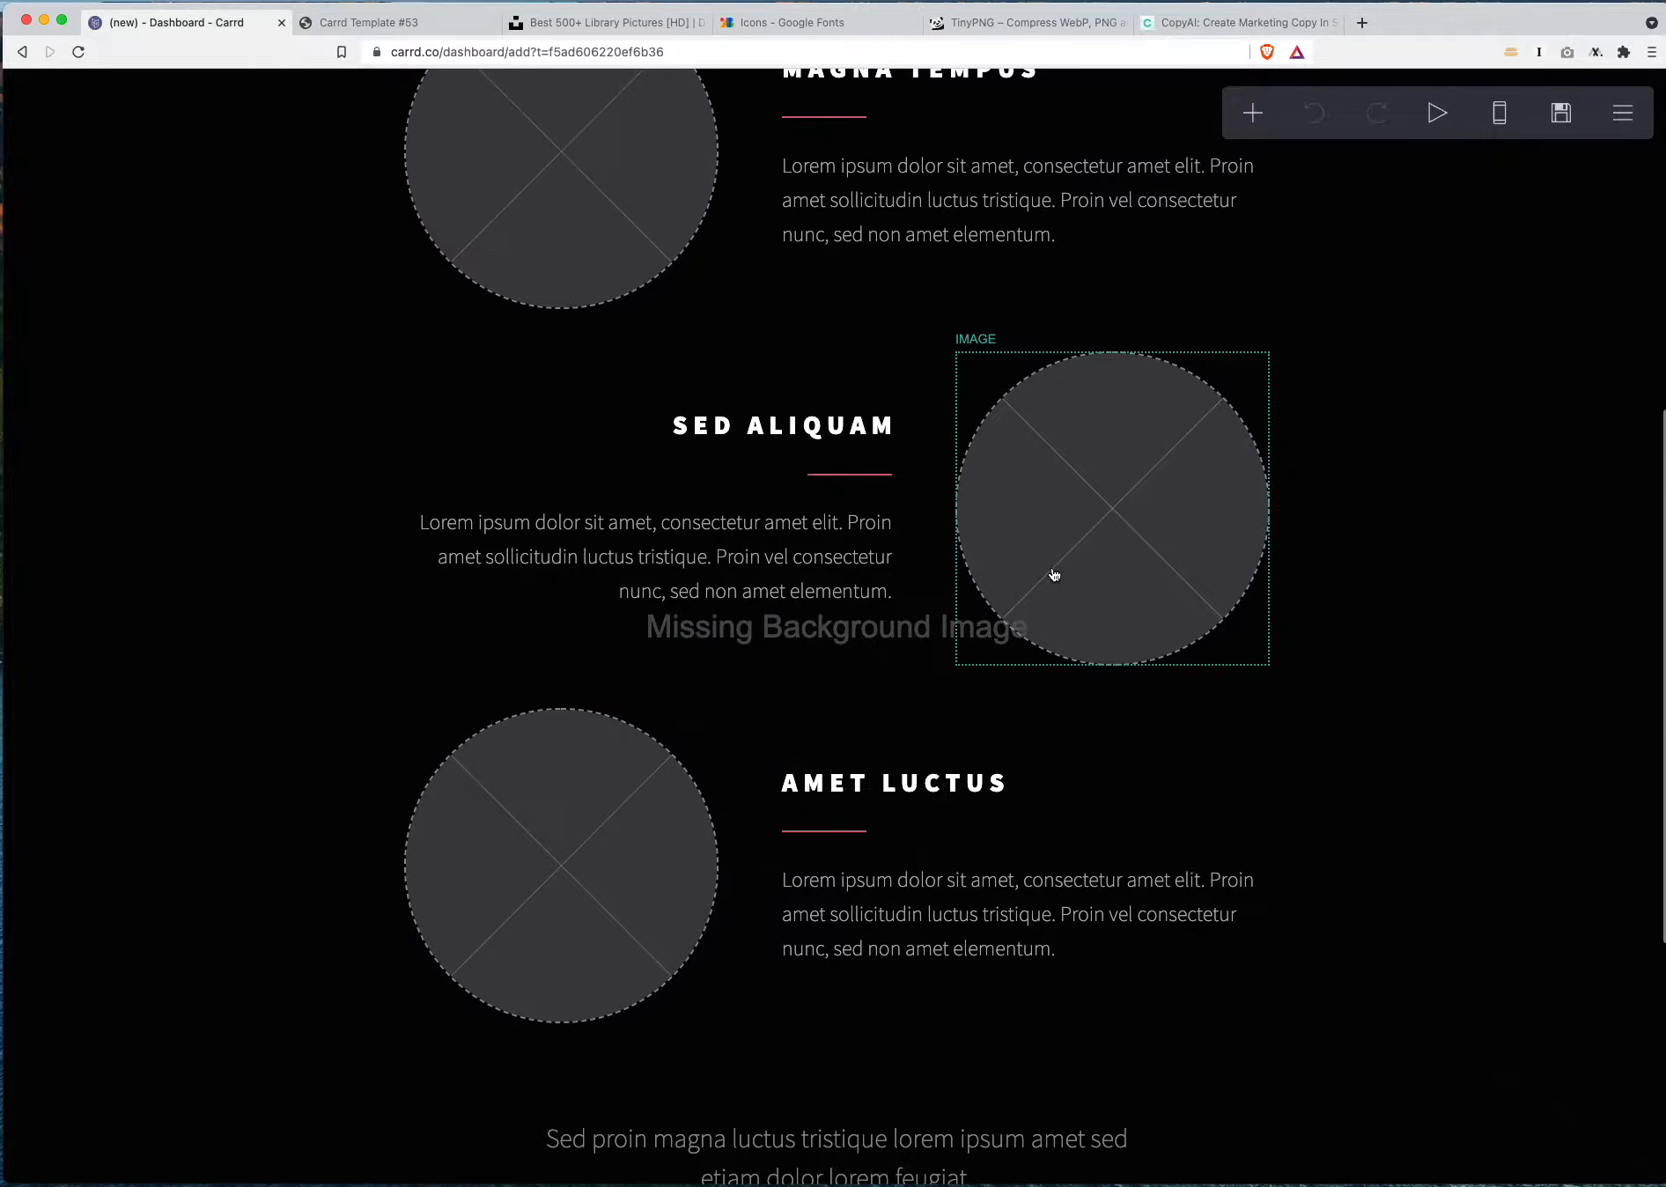
scroll(1053, 576, "down", 6)
scroll(706, 775, "up", 14)
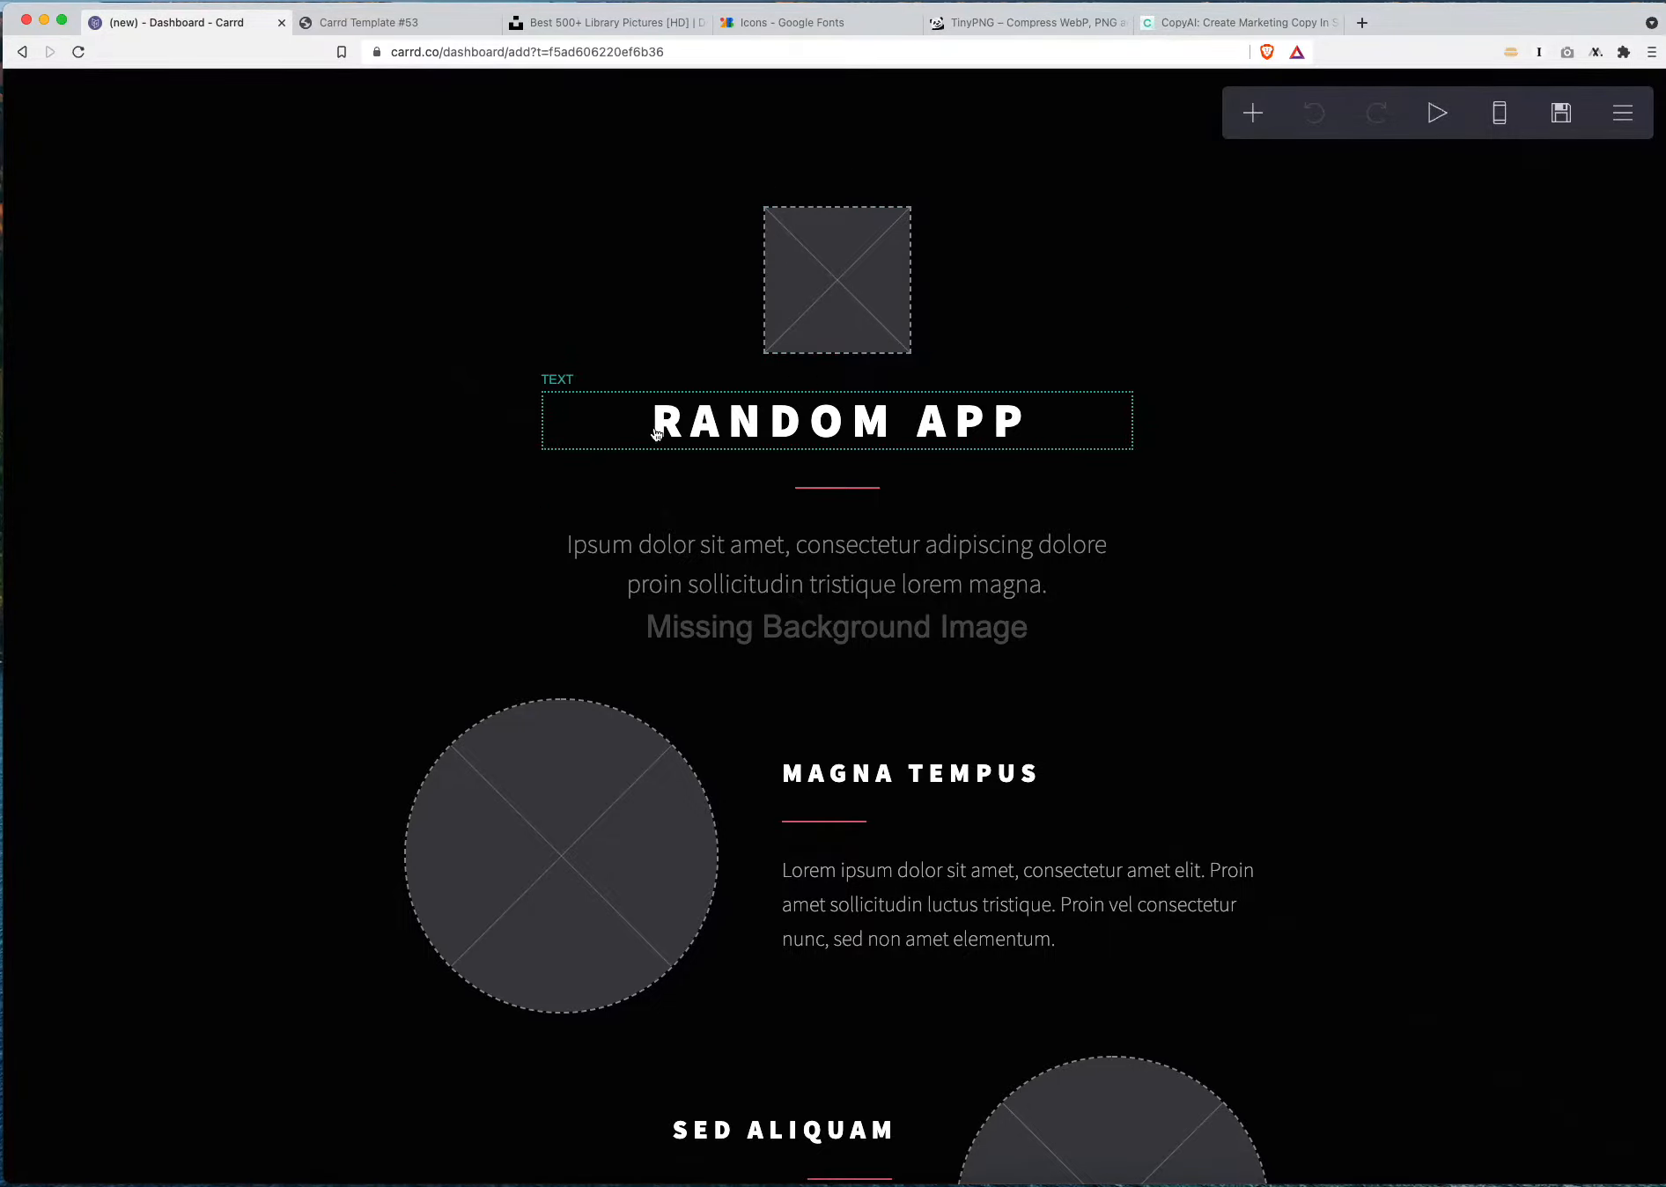
scroll(656, 427, "down", 1)
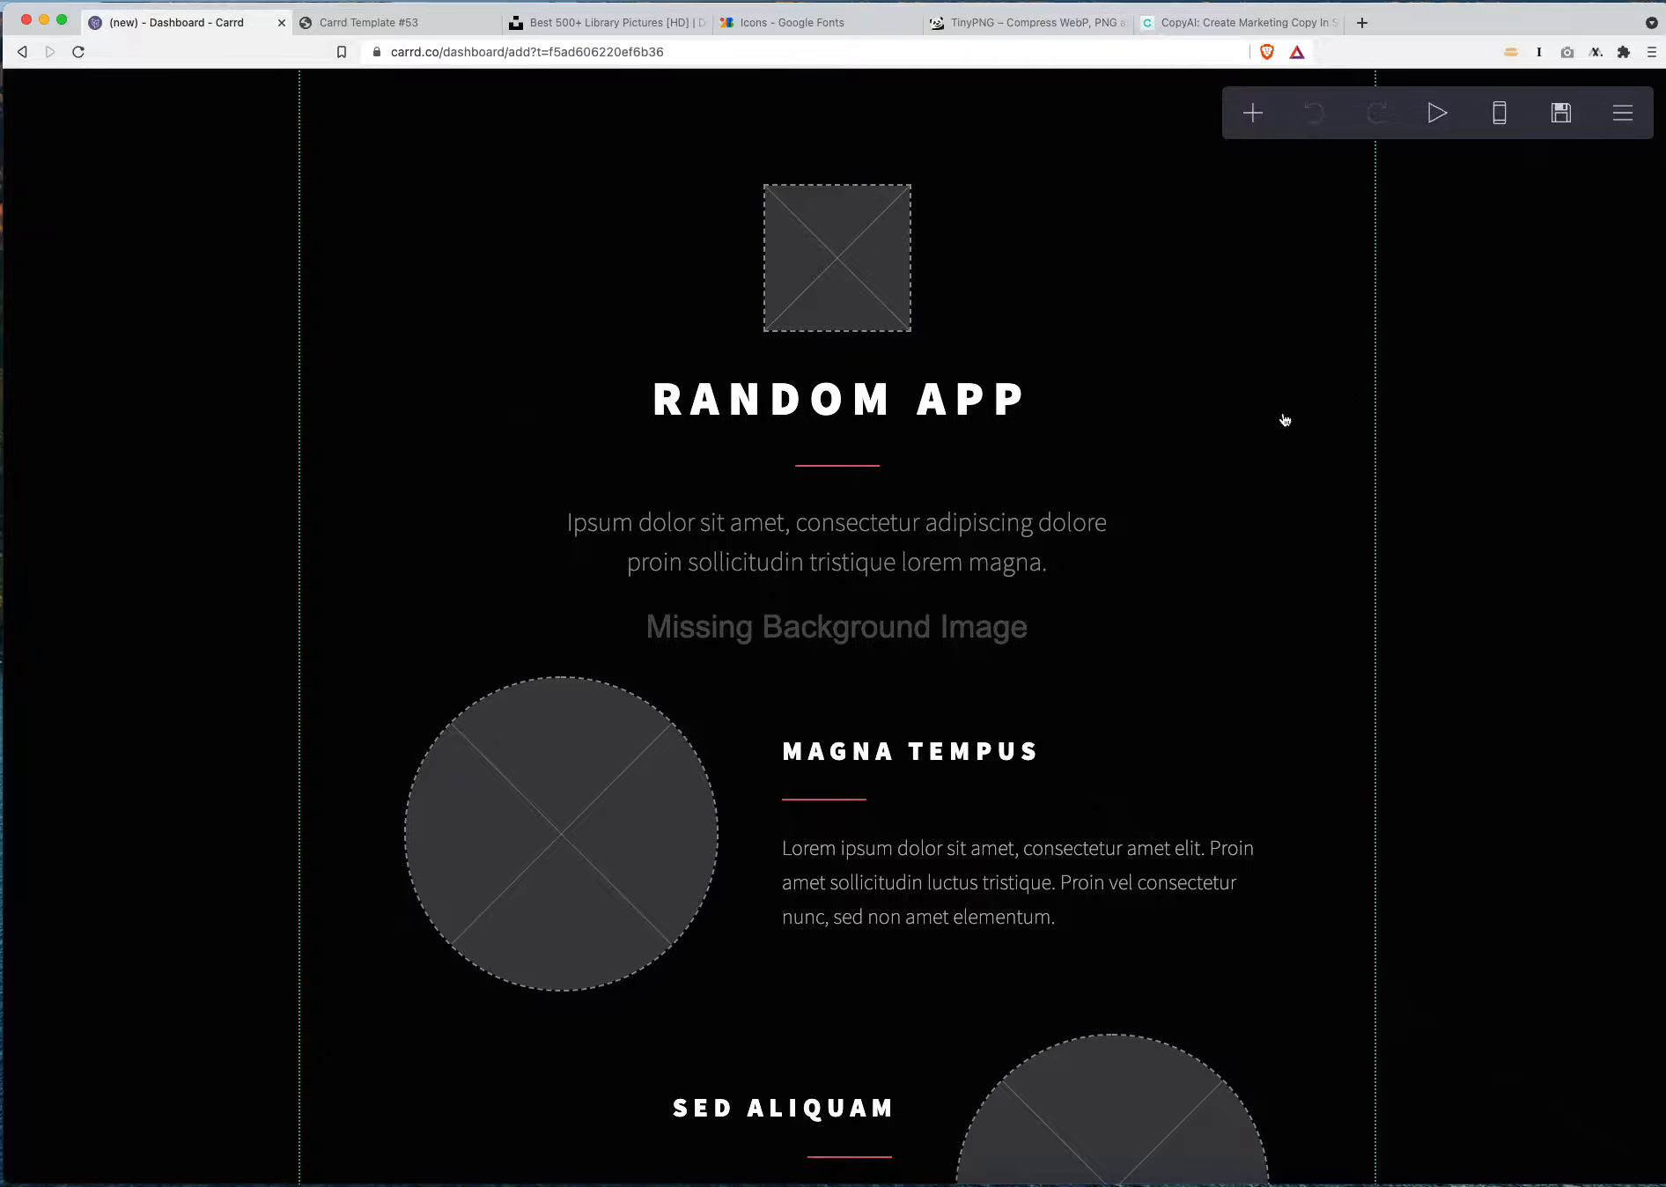
scroll(1283, 416, "down", 10)
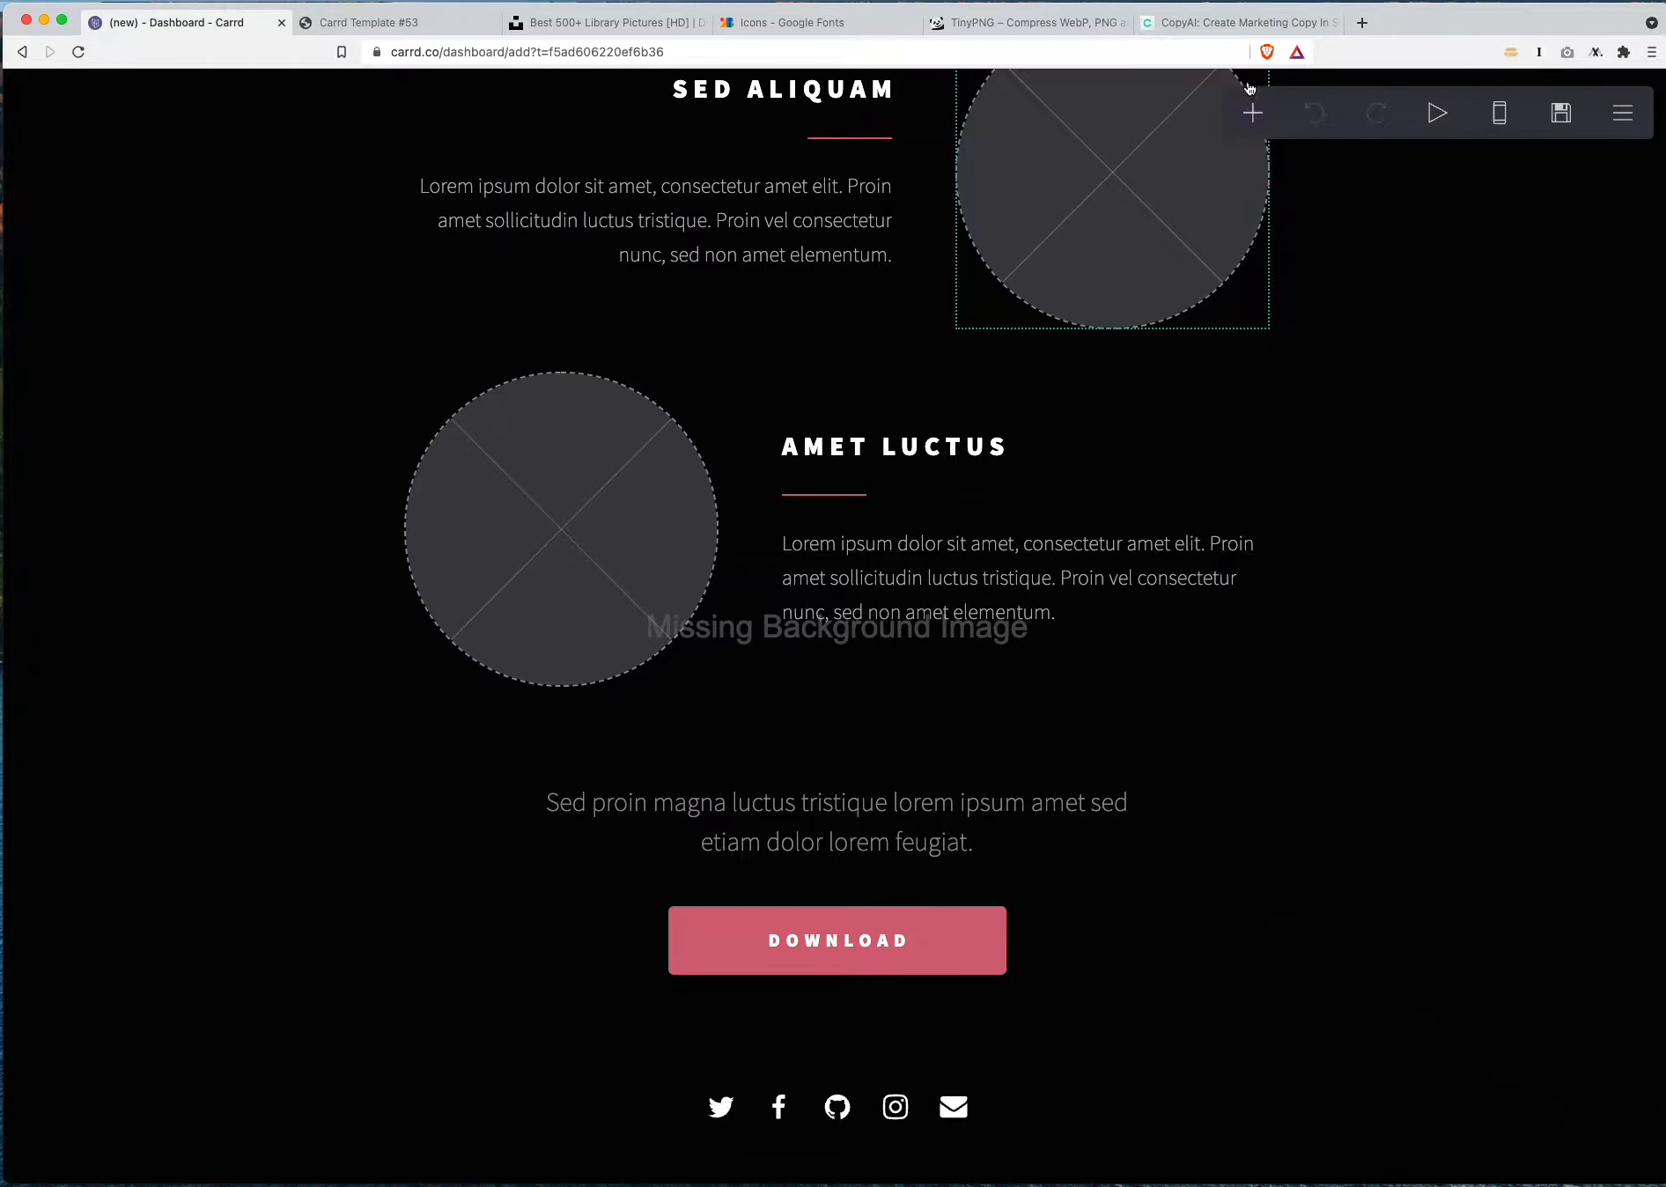
Inspect the available element types and the settings of an image, the background, the Amet Luctus text, its container and the page
left_click(1254, 212)
left_click(1253, 112)
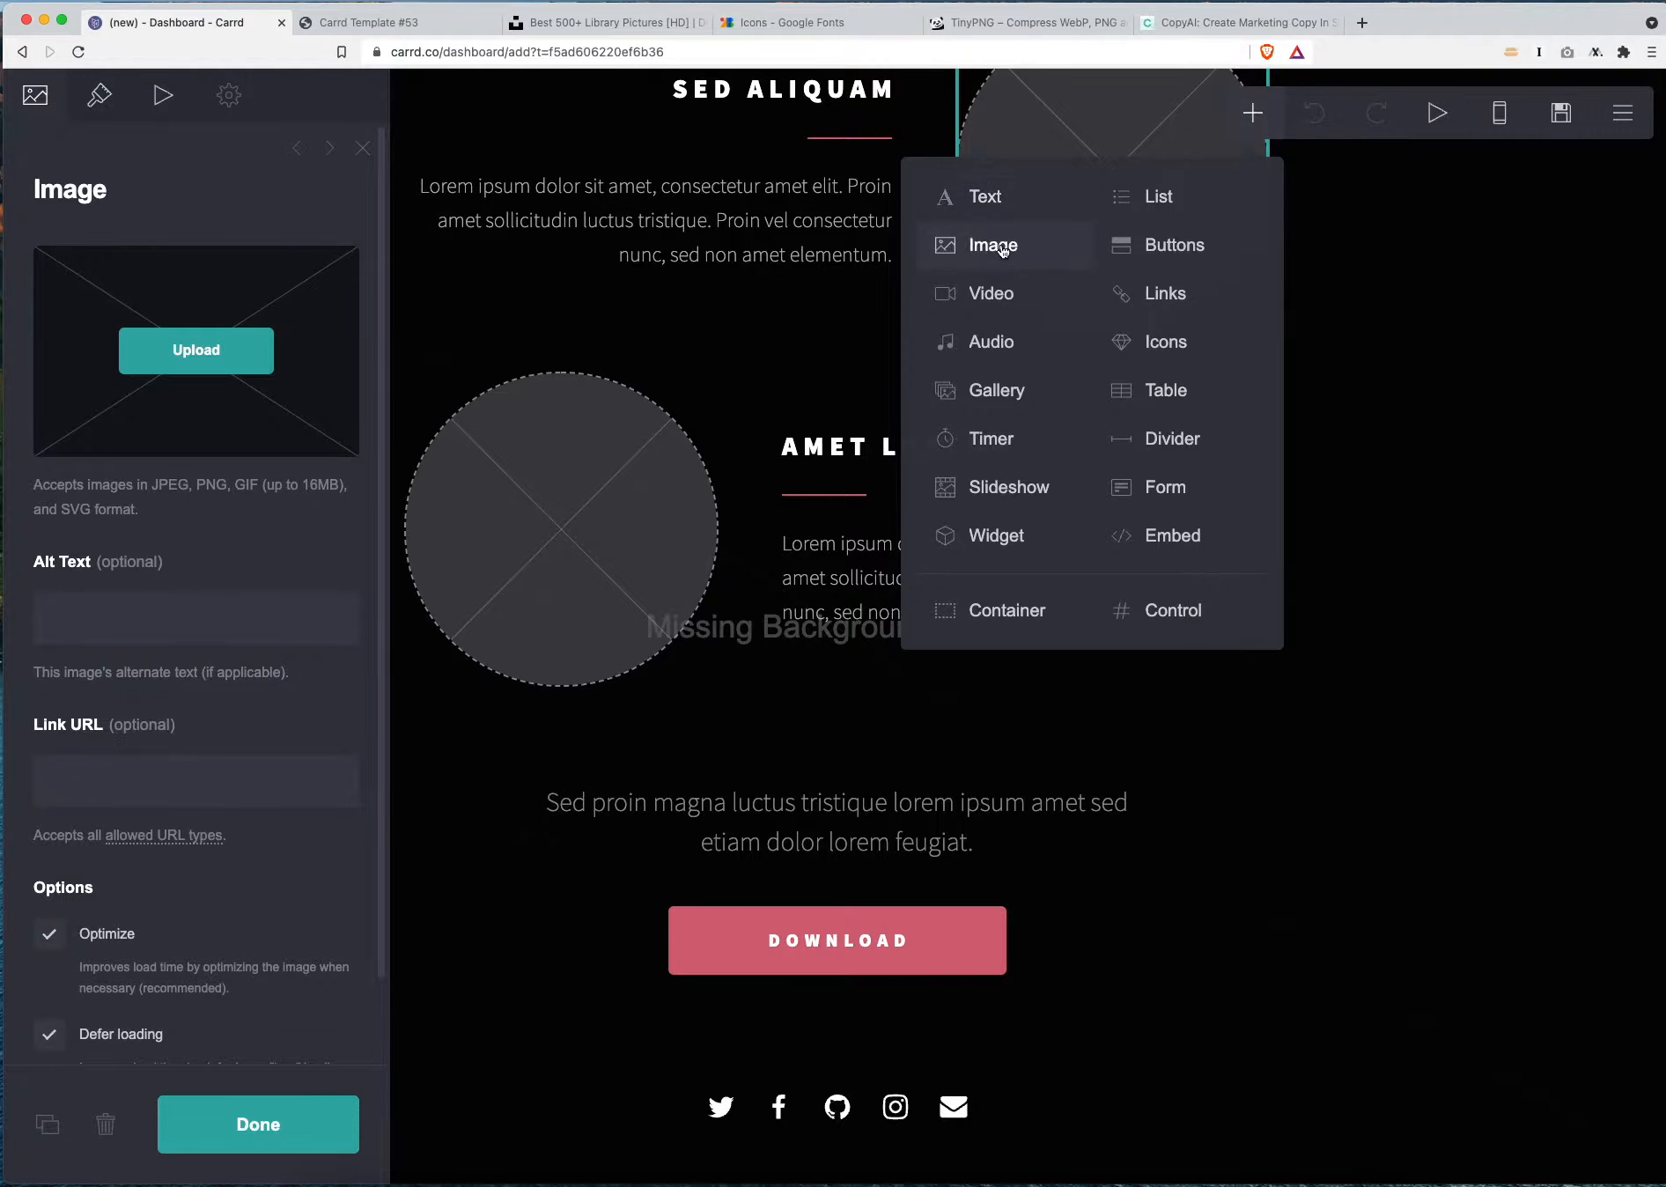
left_click(1541, 619)
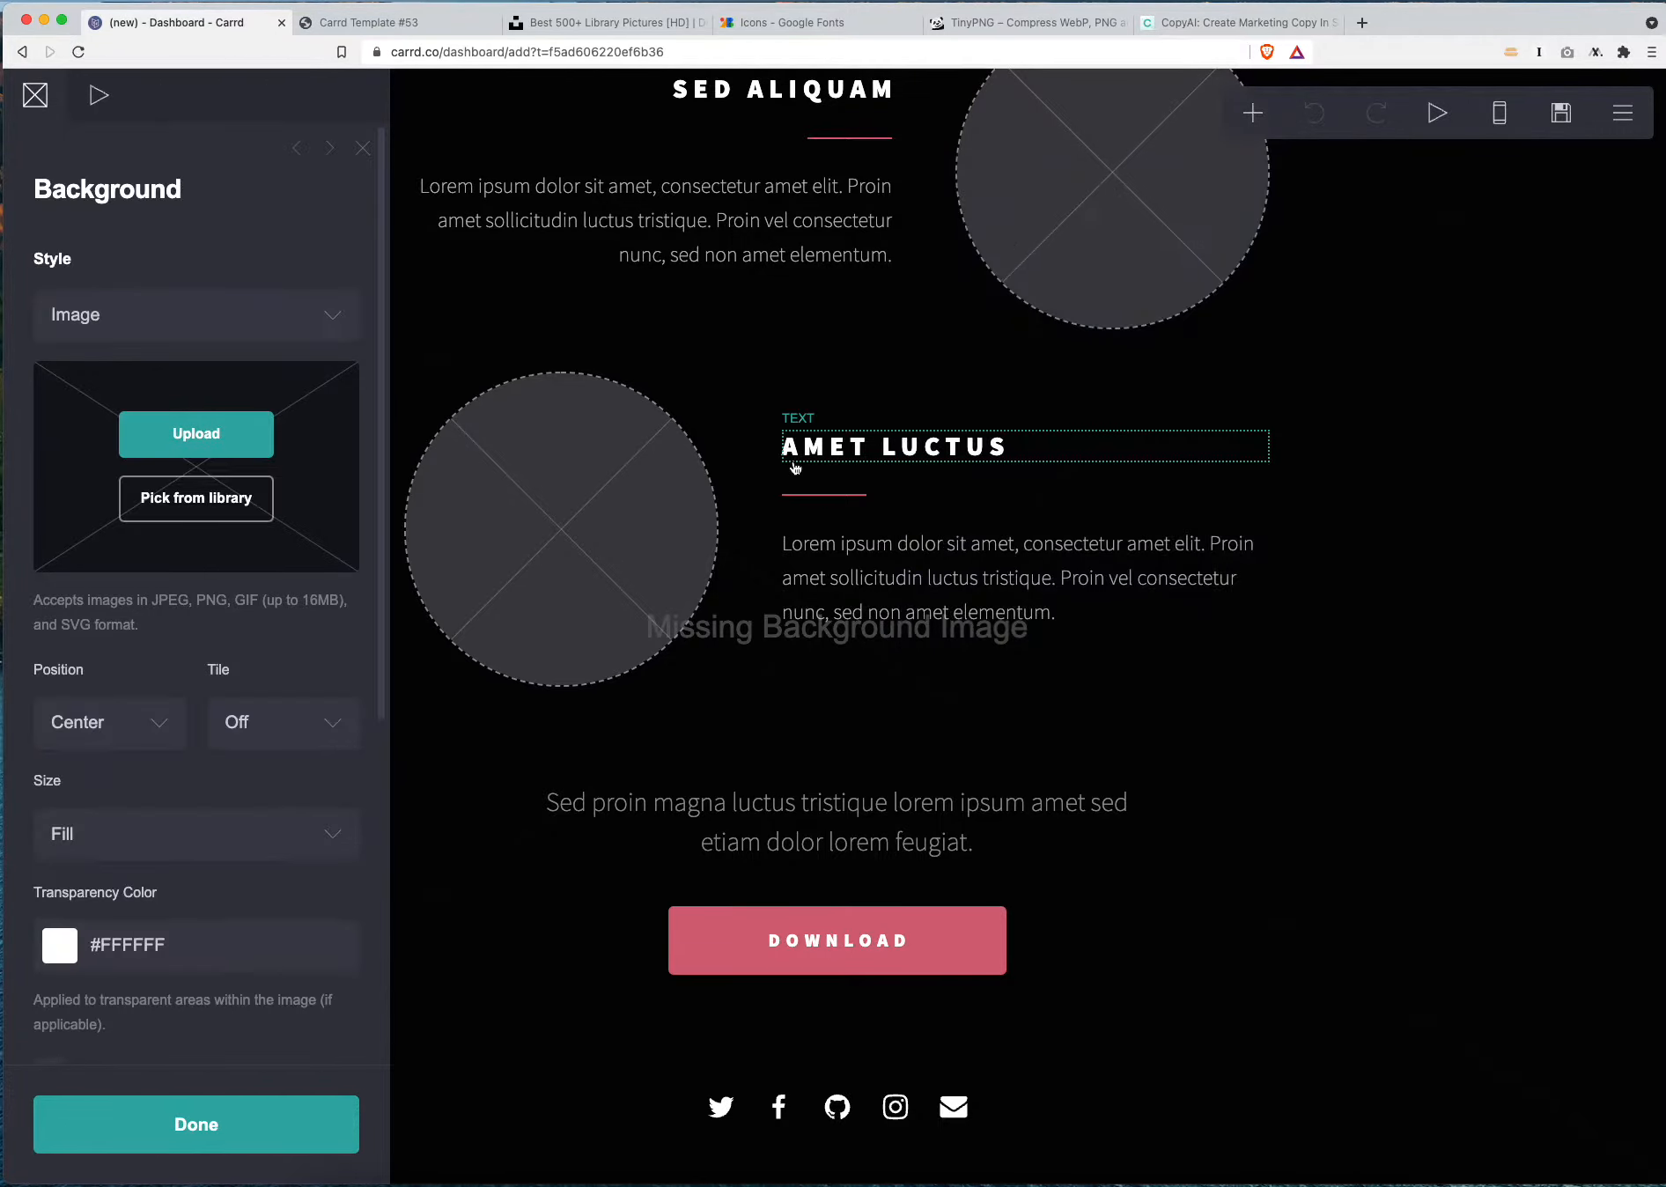
left_click(910, 597)
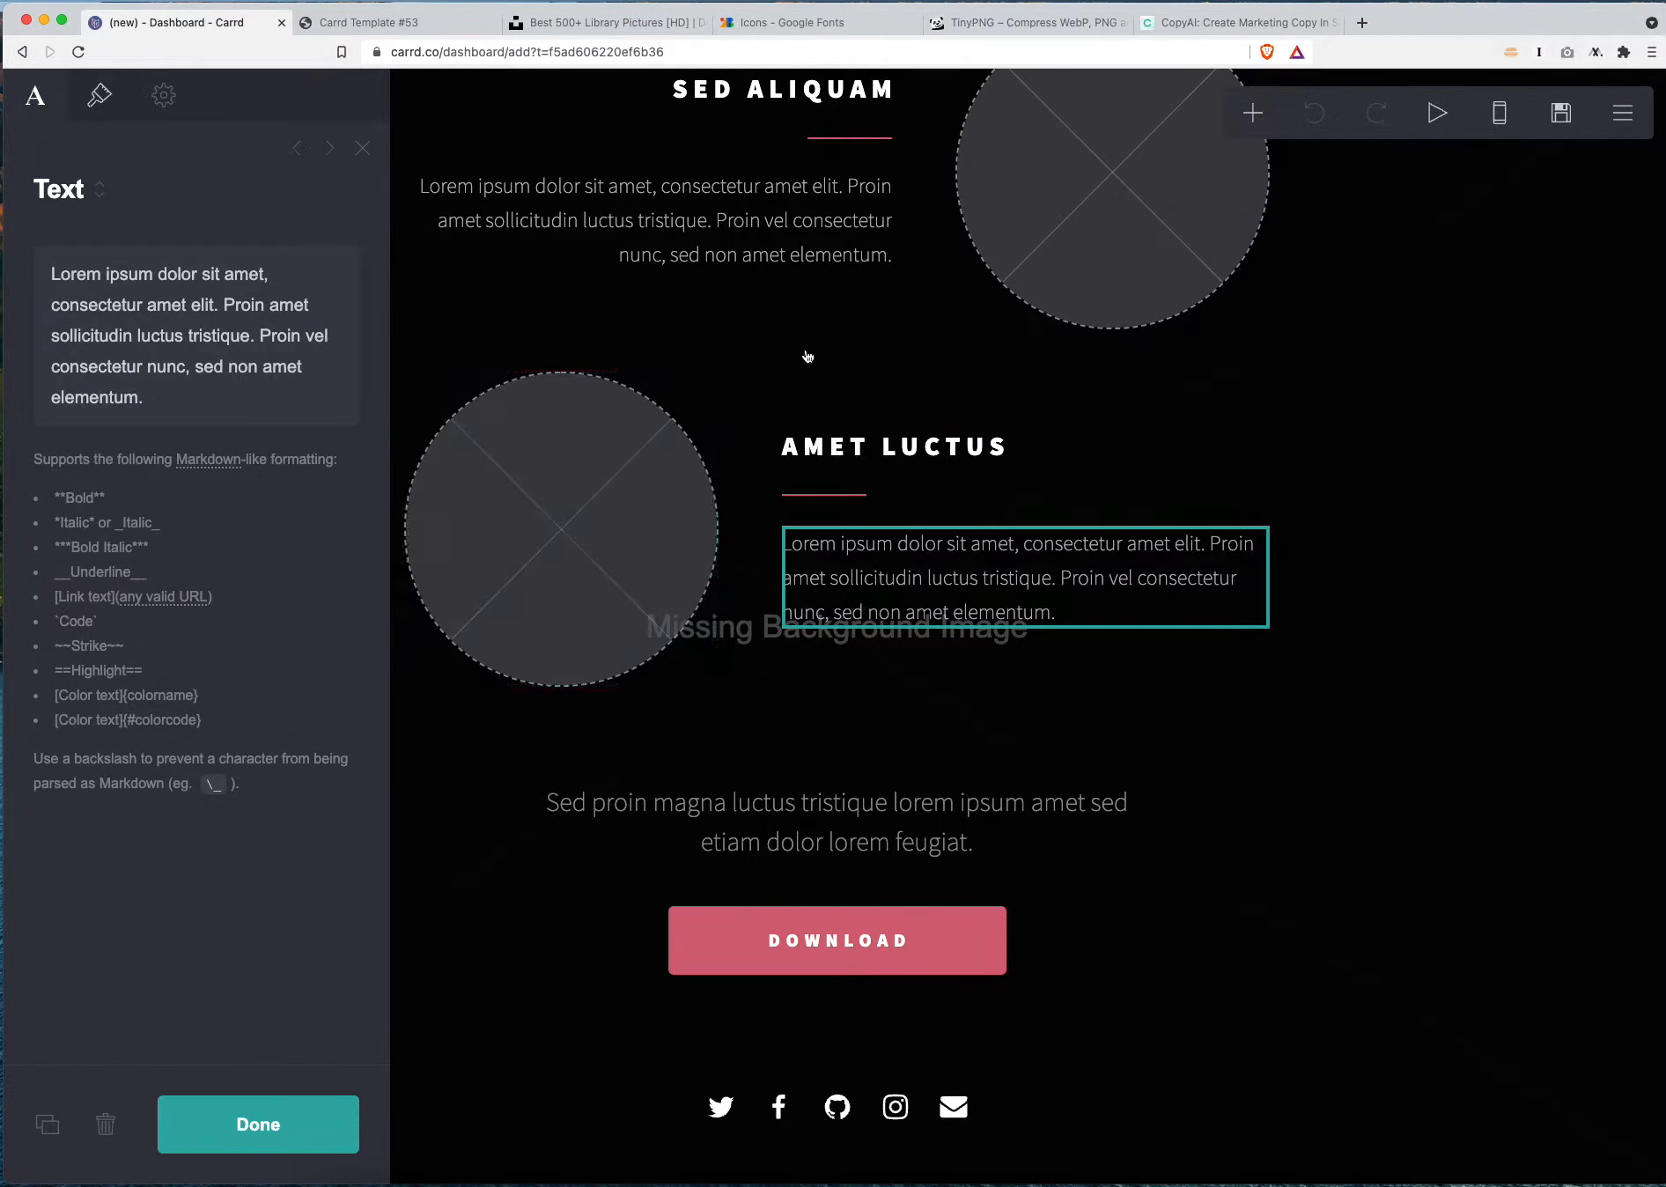
left_click(805, 380)
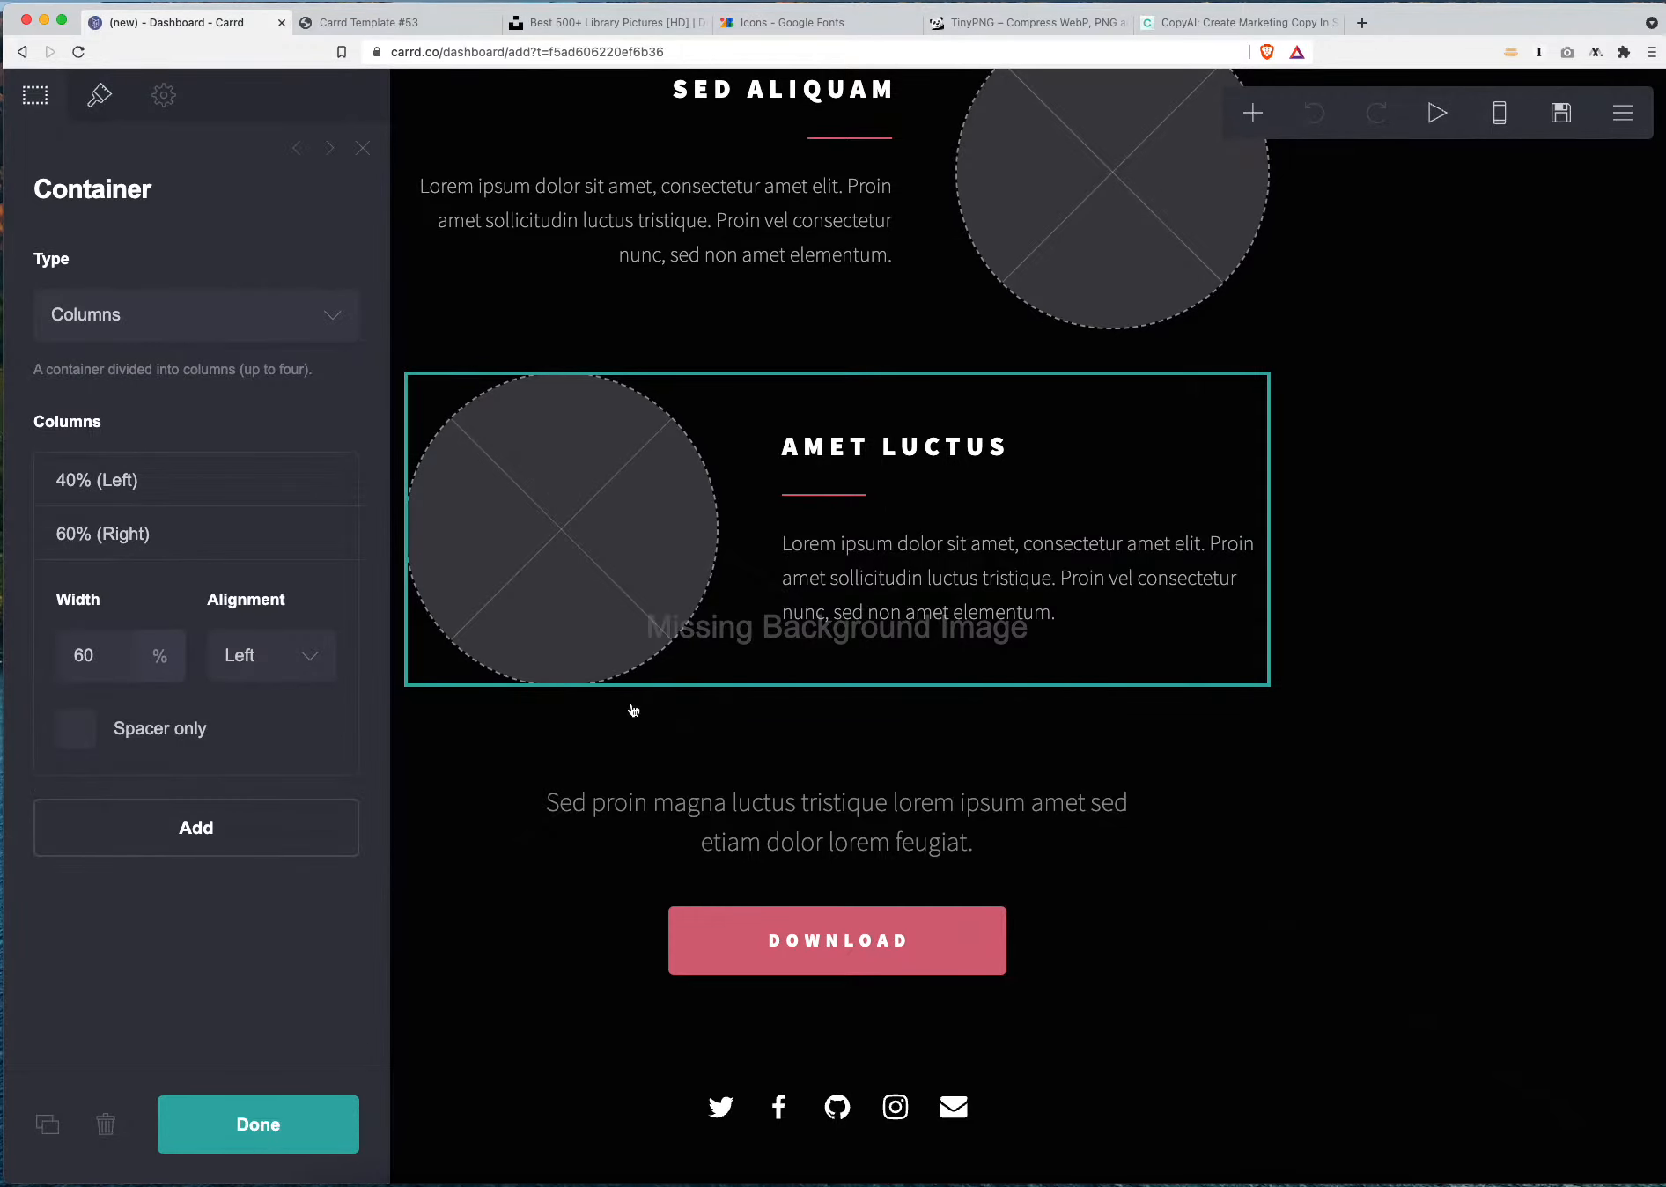
scroll(633, 709, "down", 3)
left_click(781, 580)
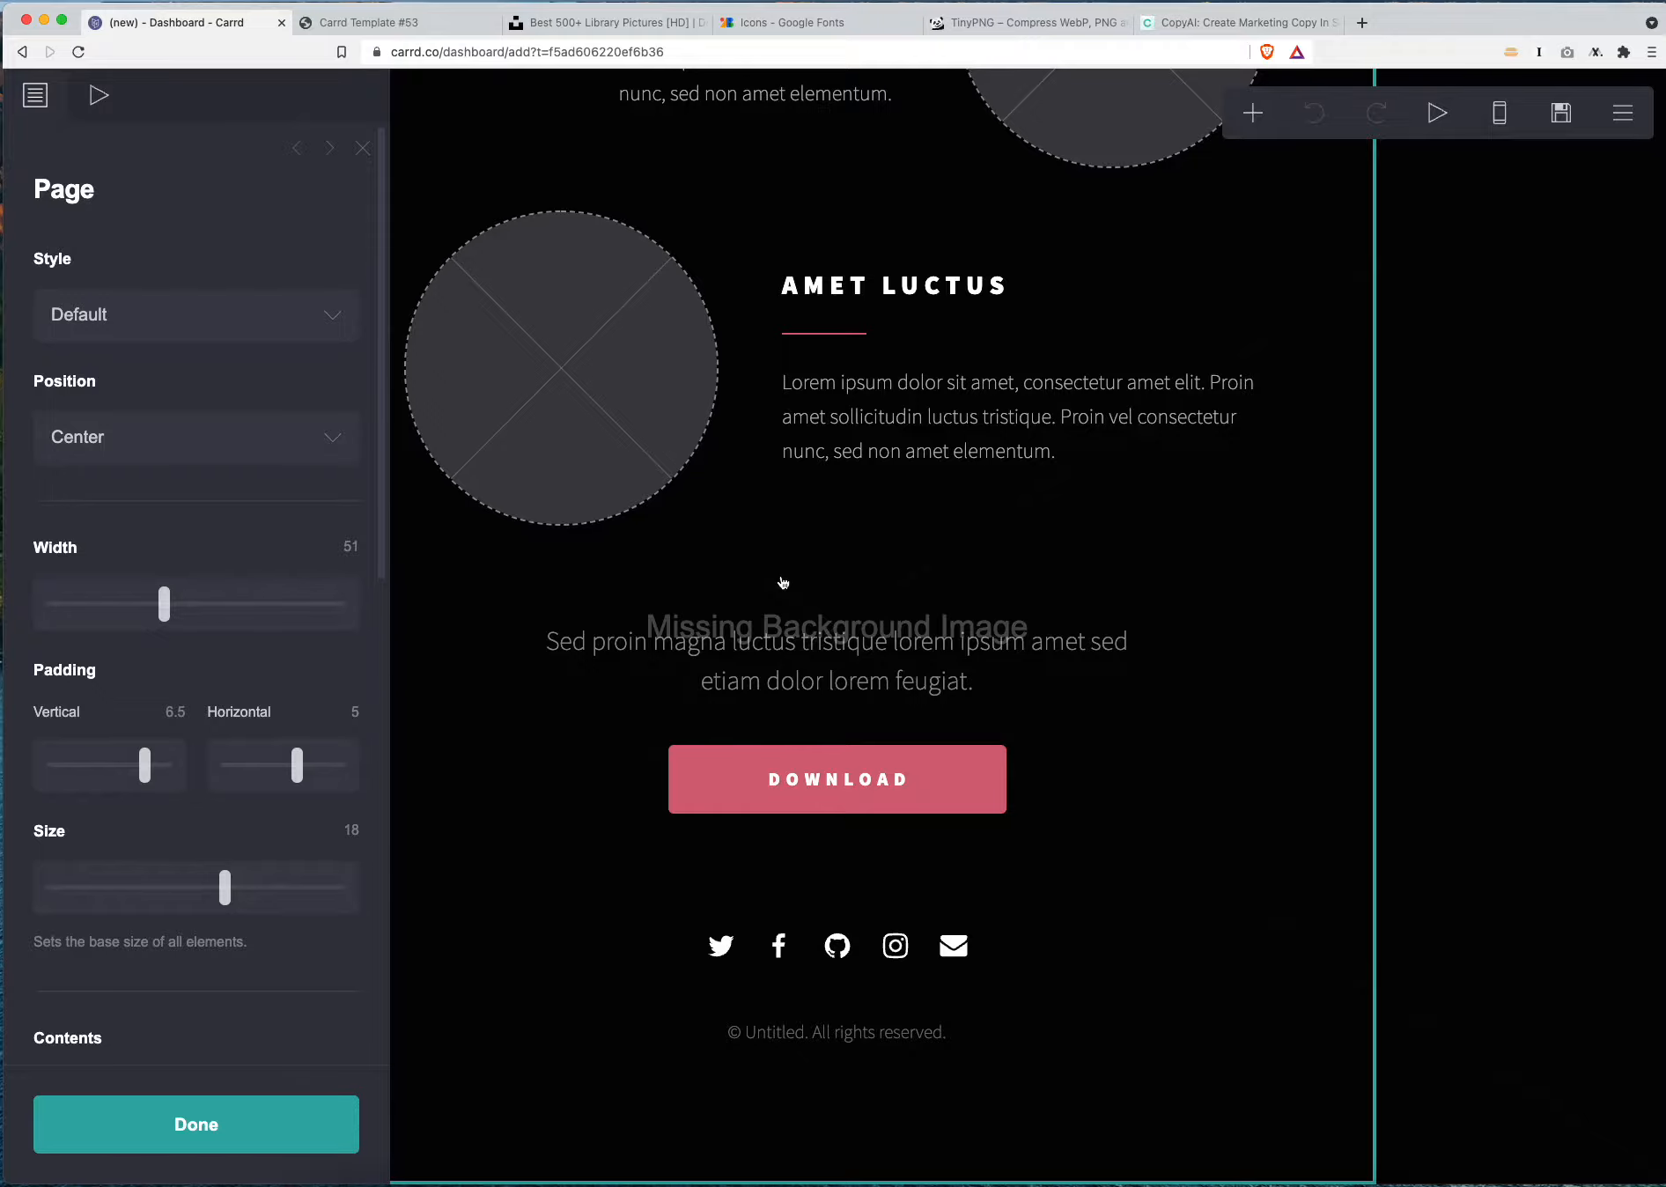
Duplicate the Amet Luctus columns container, and delete the copy without preserving its contents
scroll(783, 582, "up", 5)
left_click(748, 499)
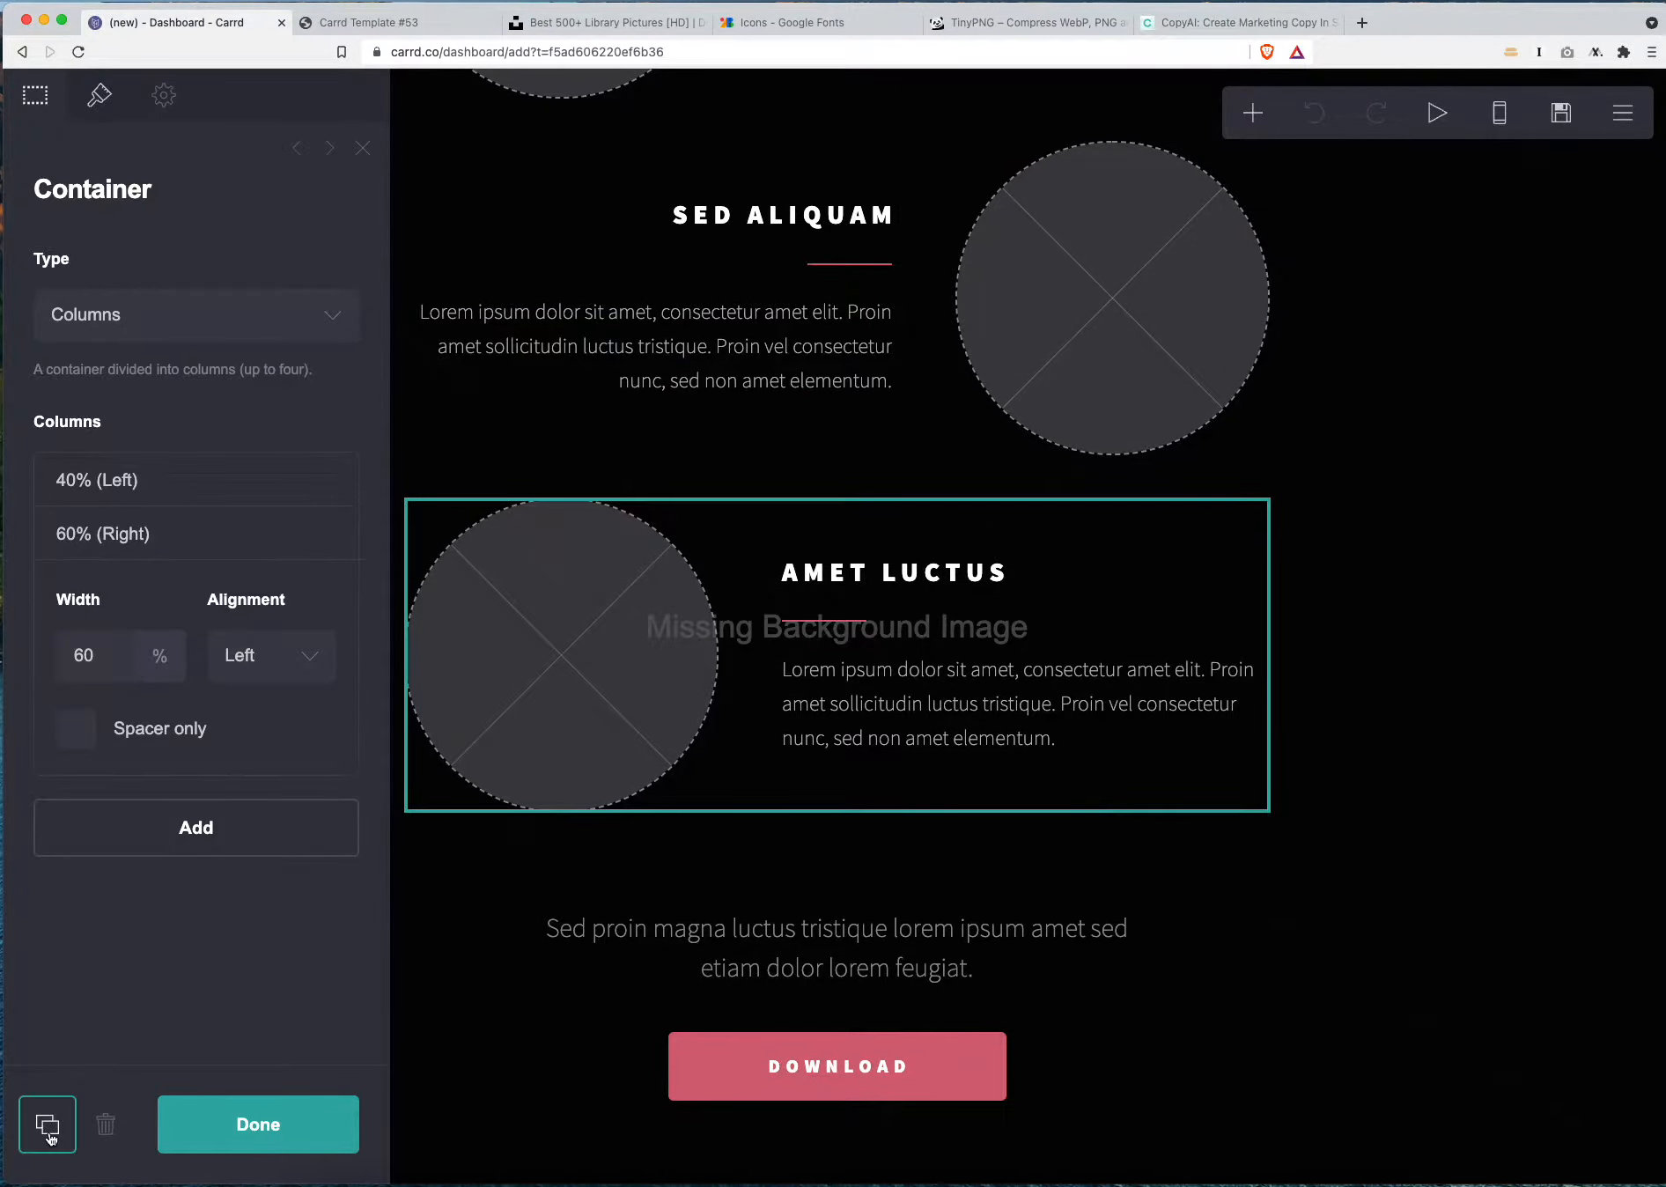
left_click(48, 1127)
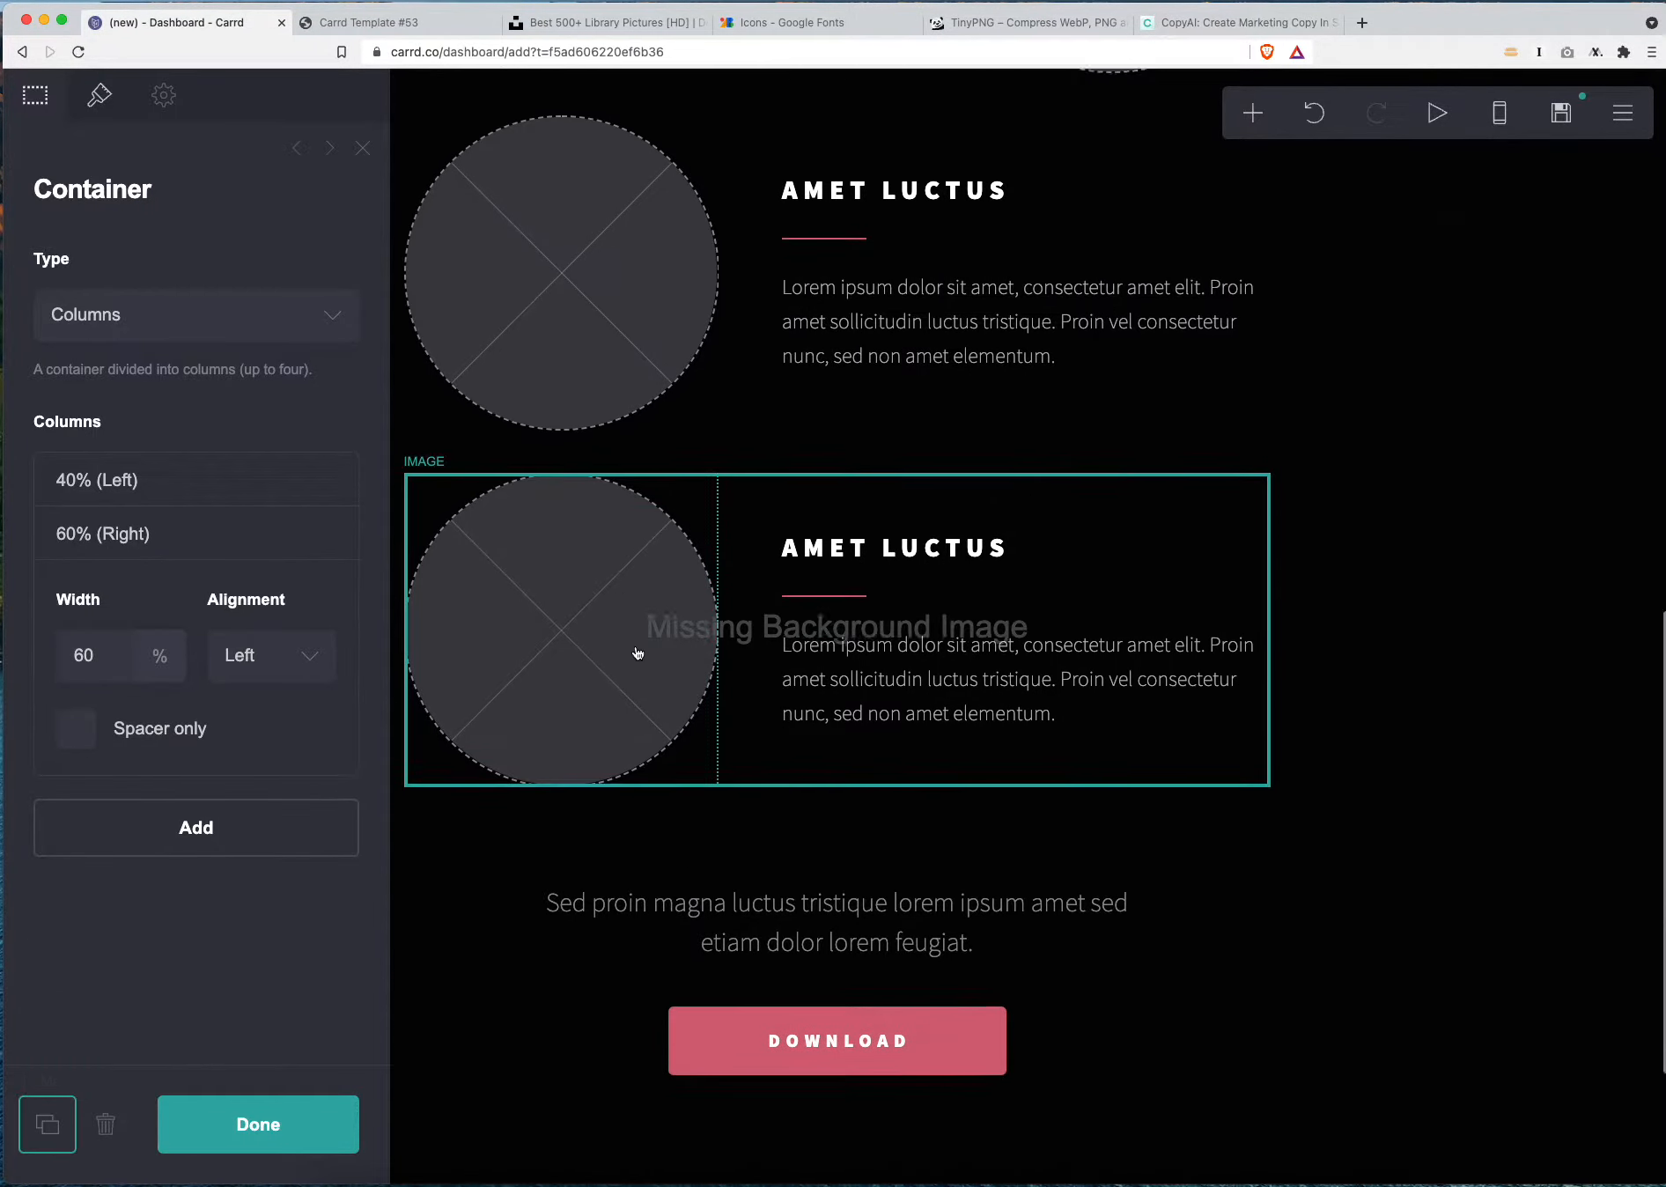
left_click(107, 1128)
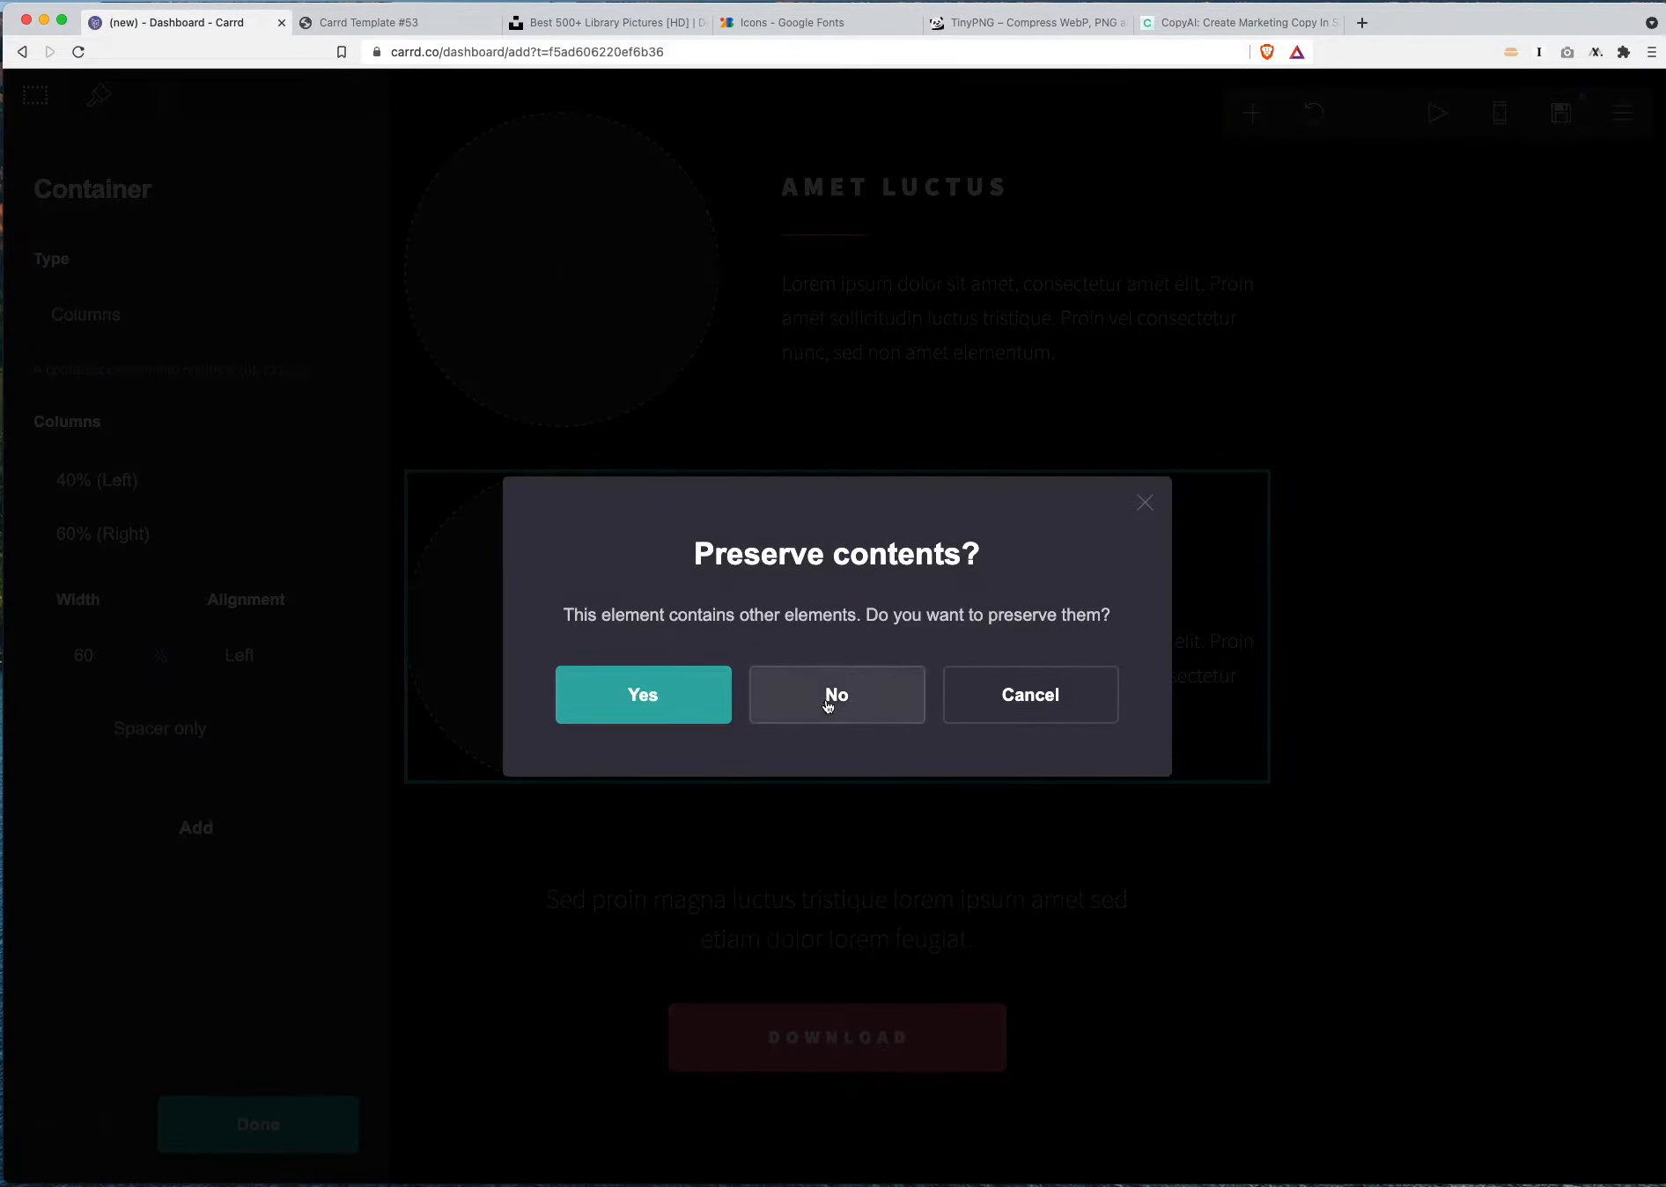
left_click(797, 708)
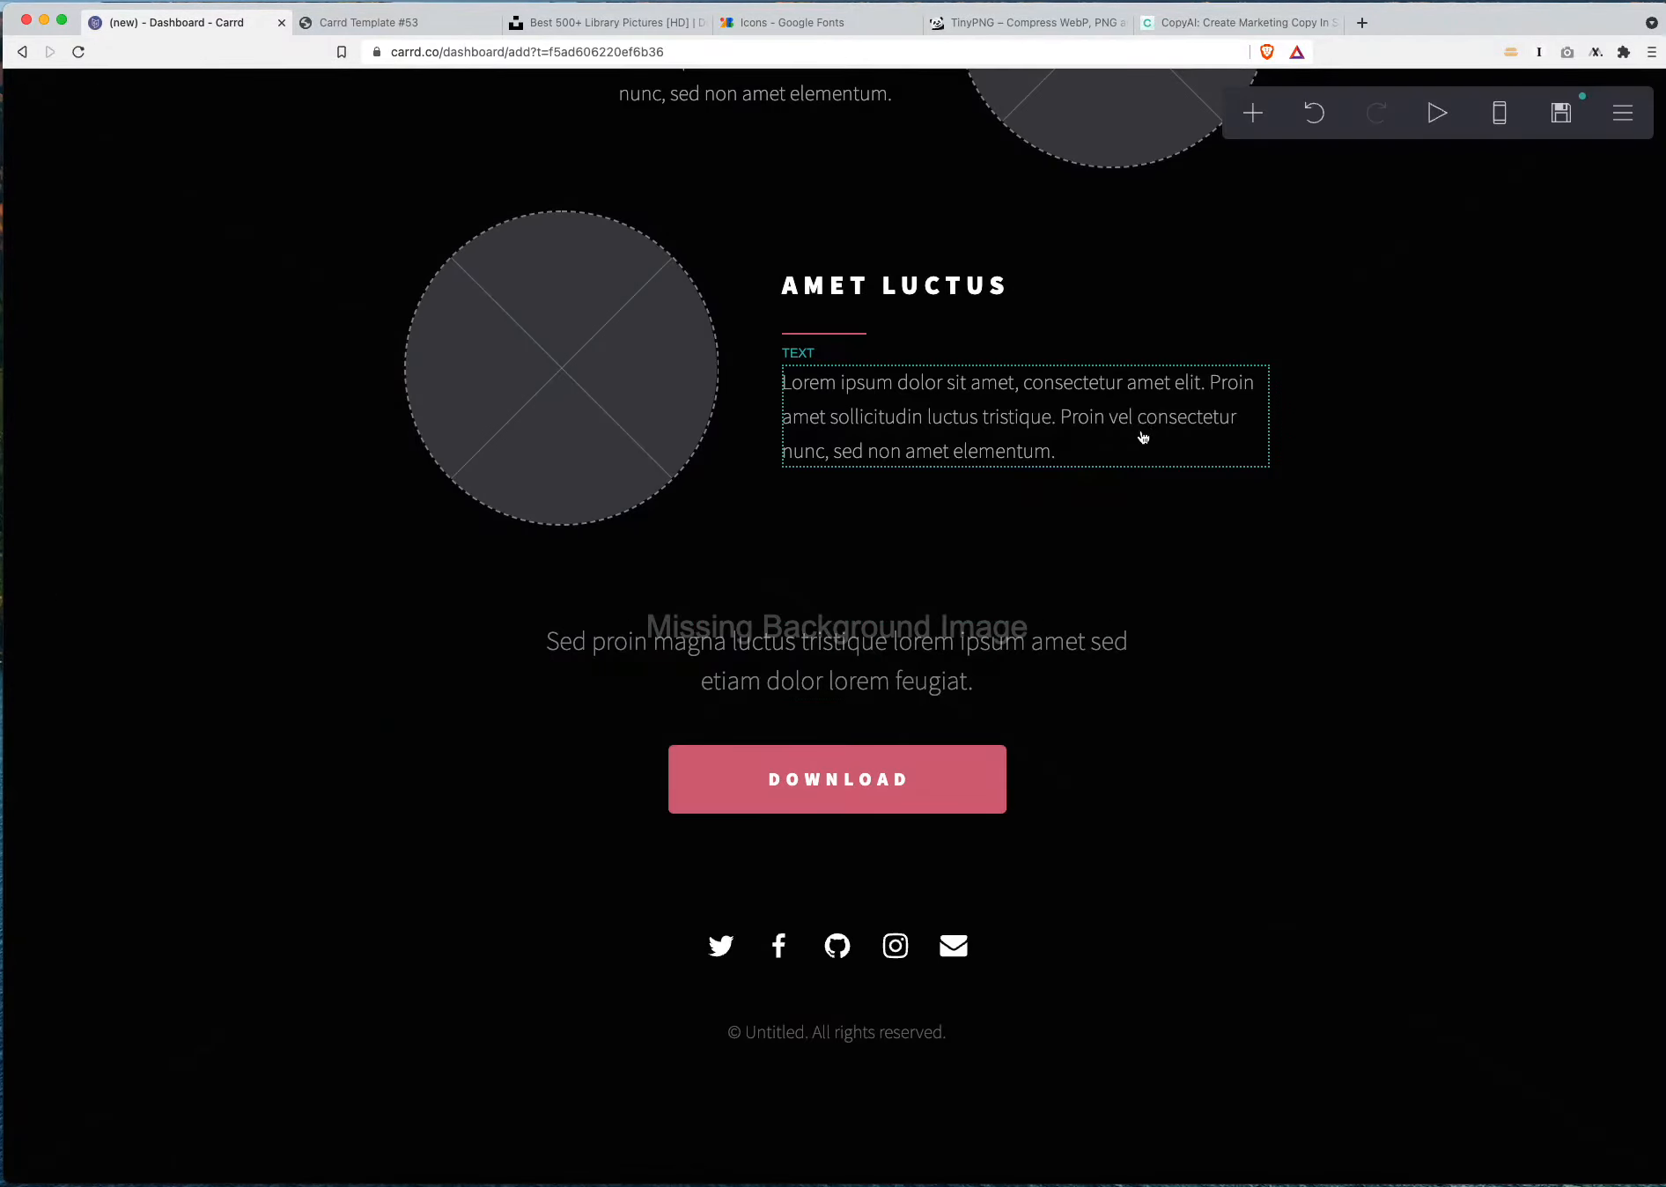
Compare the unfilled template with its Carrd Template #53 demo page, and return to the editor
left_click(1450, 561)
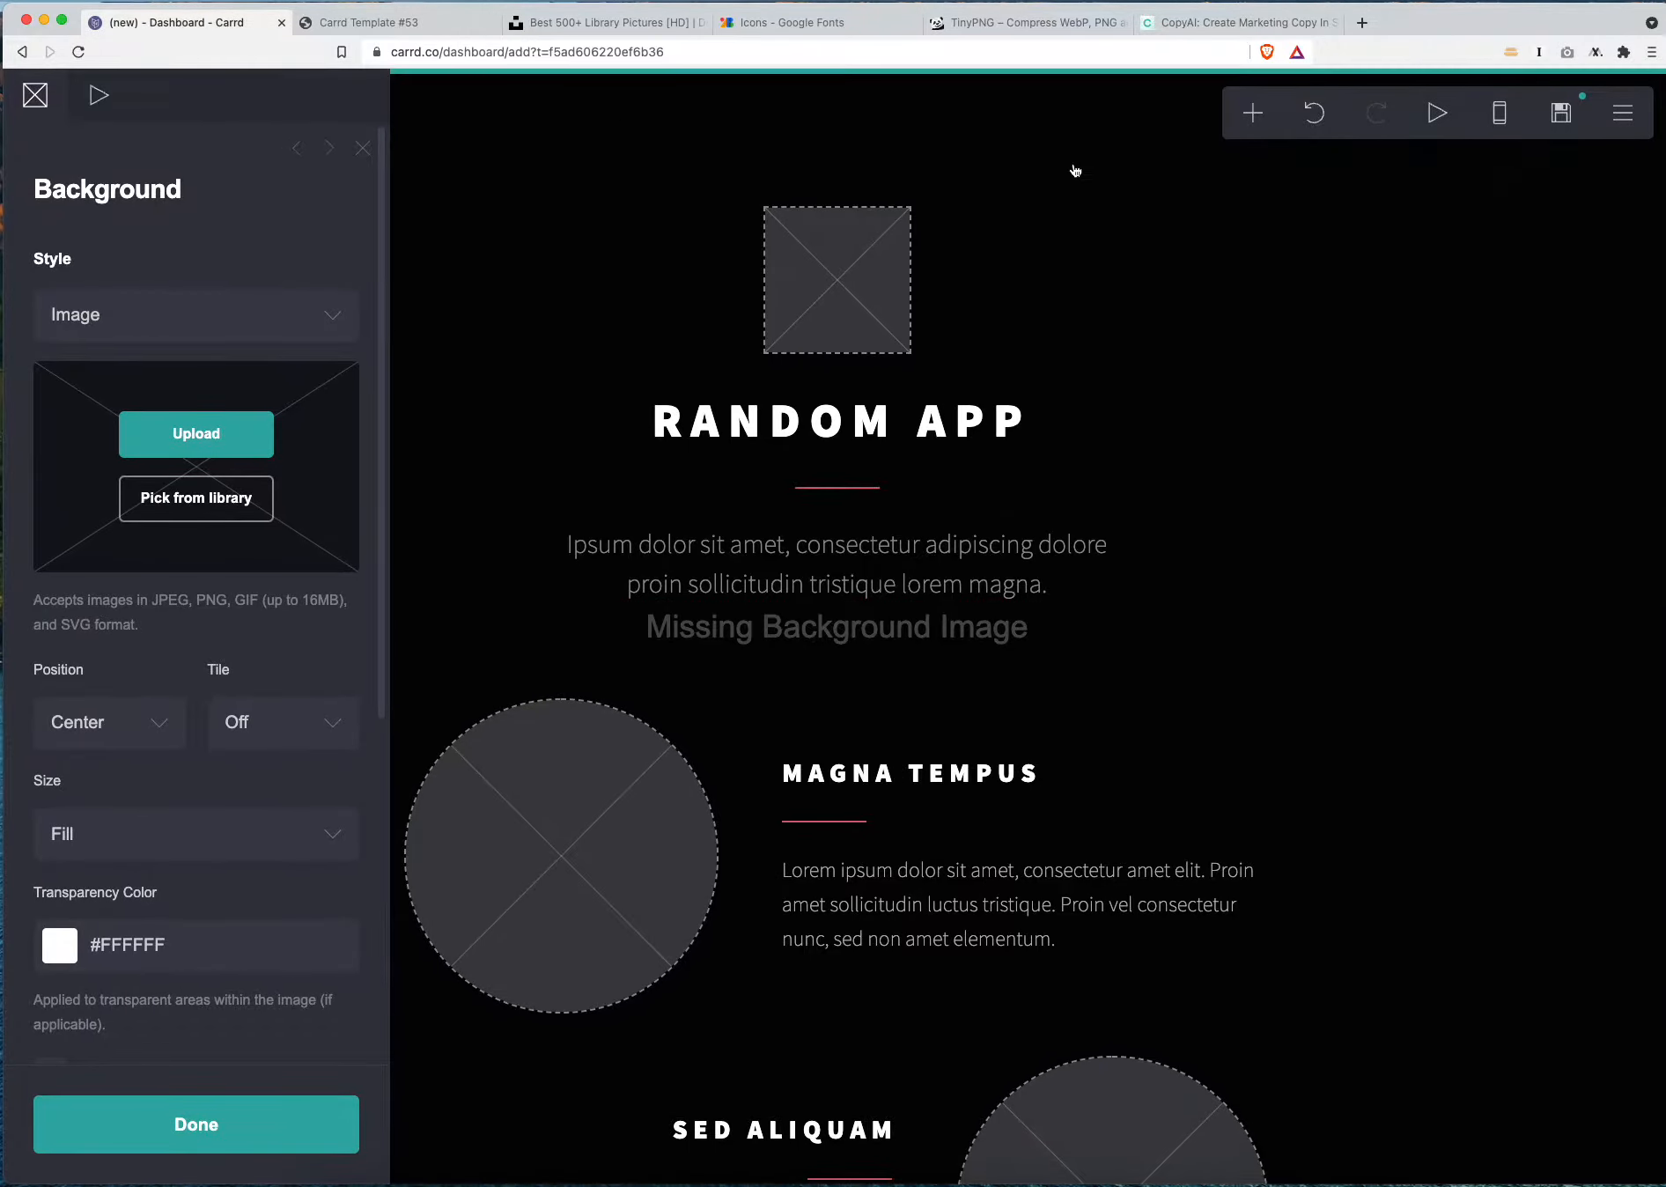
left_click(1582, 314)
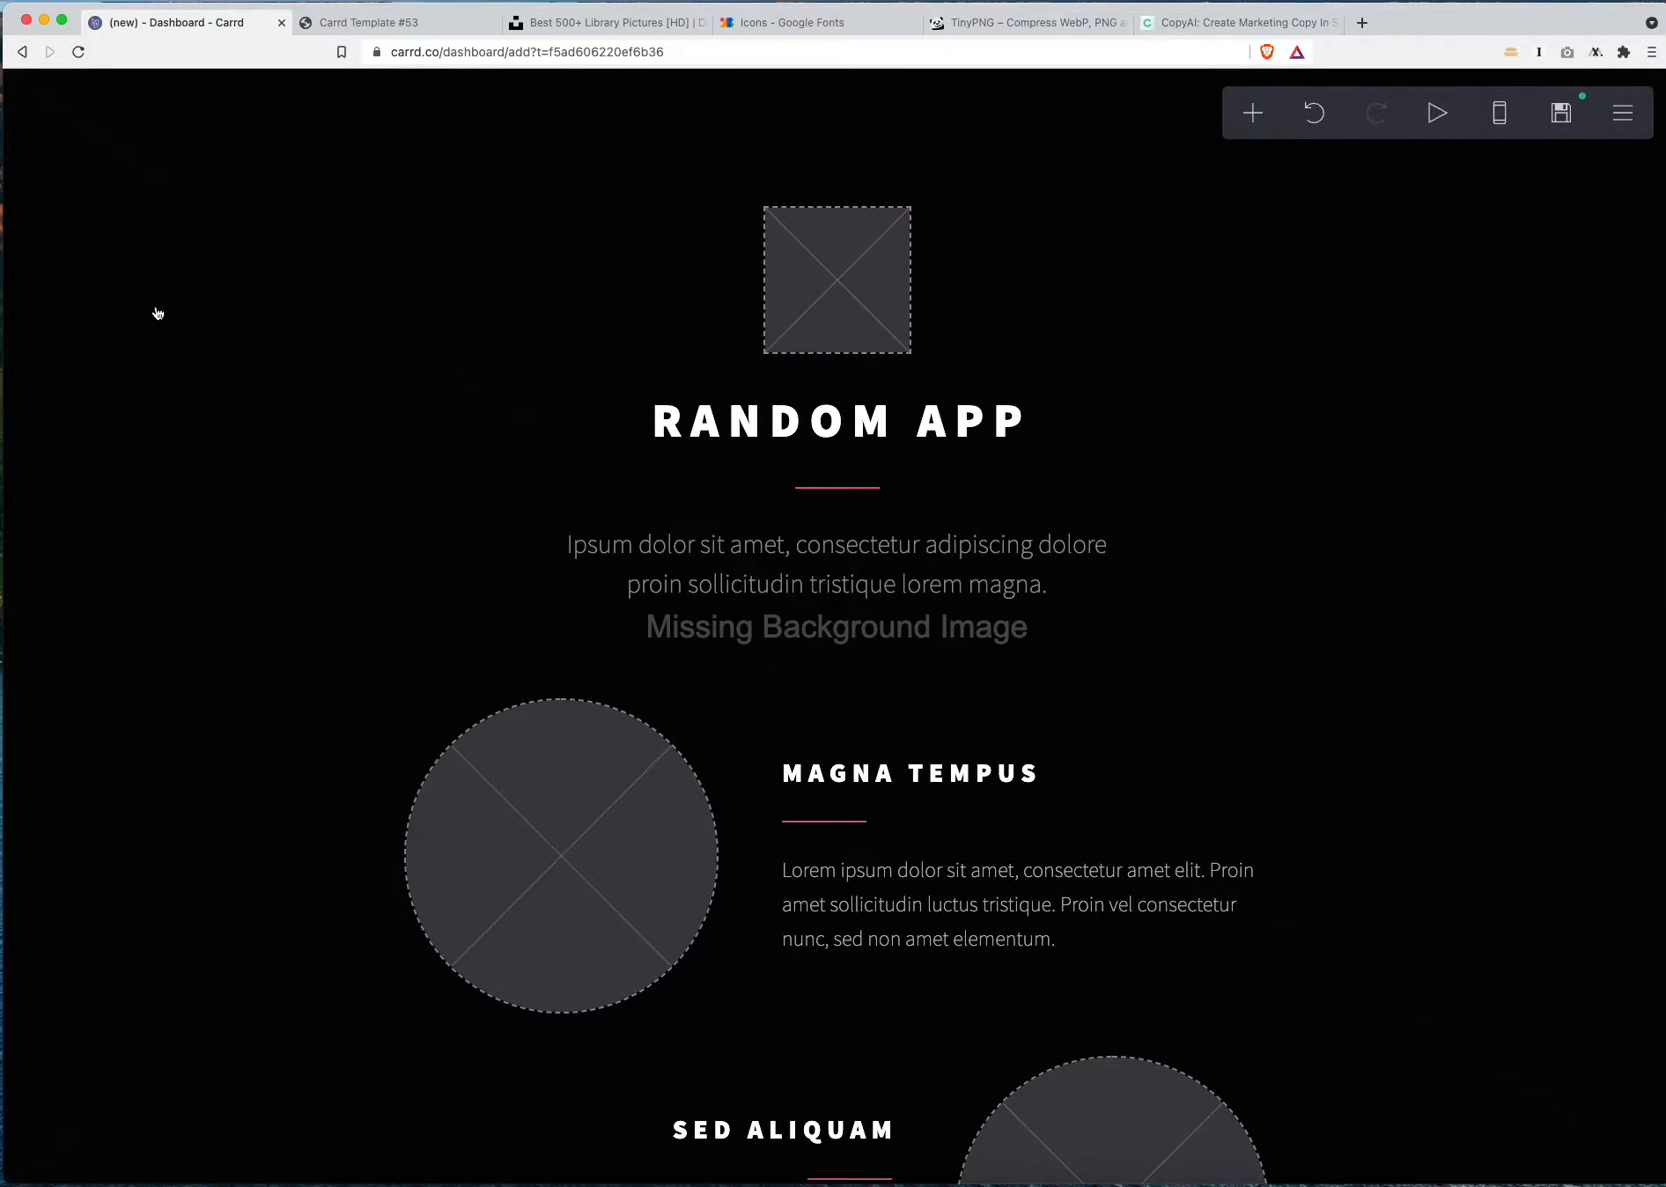
left_click(370, 24)
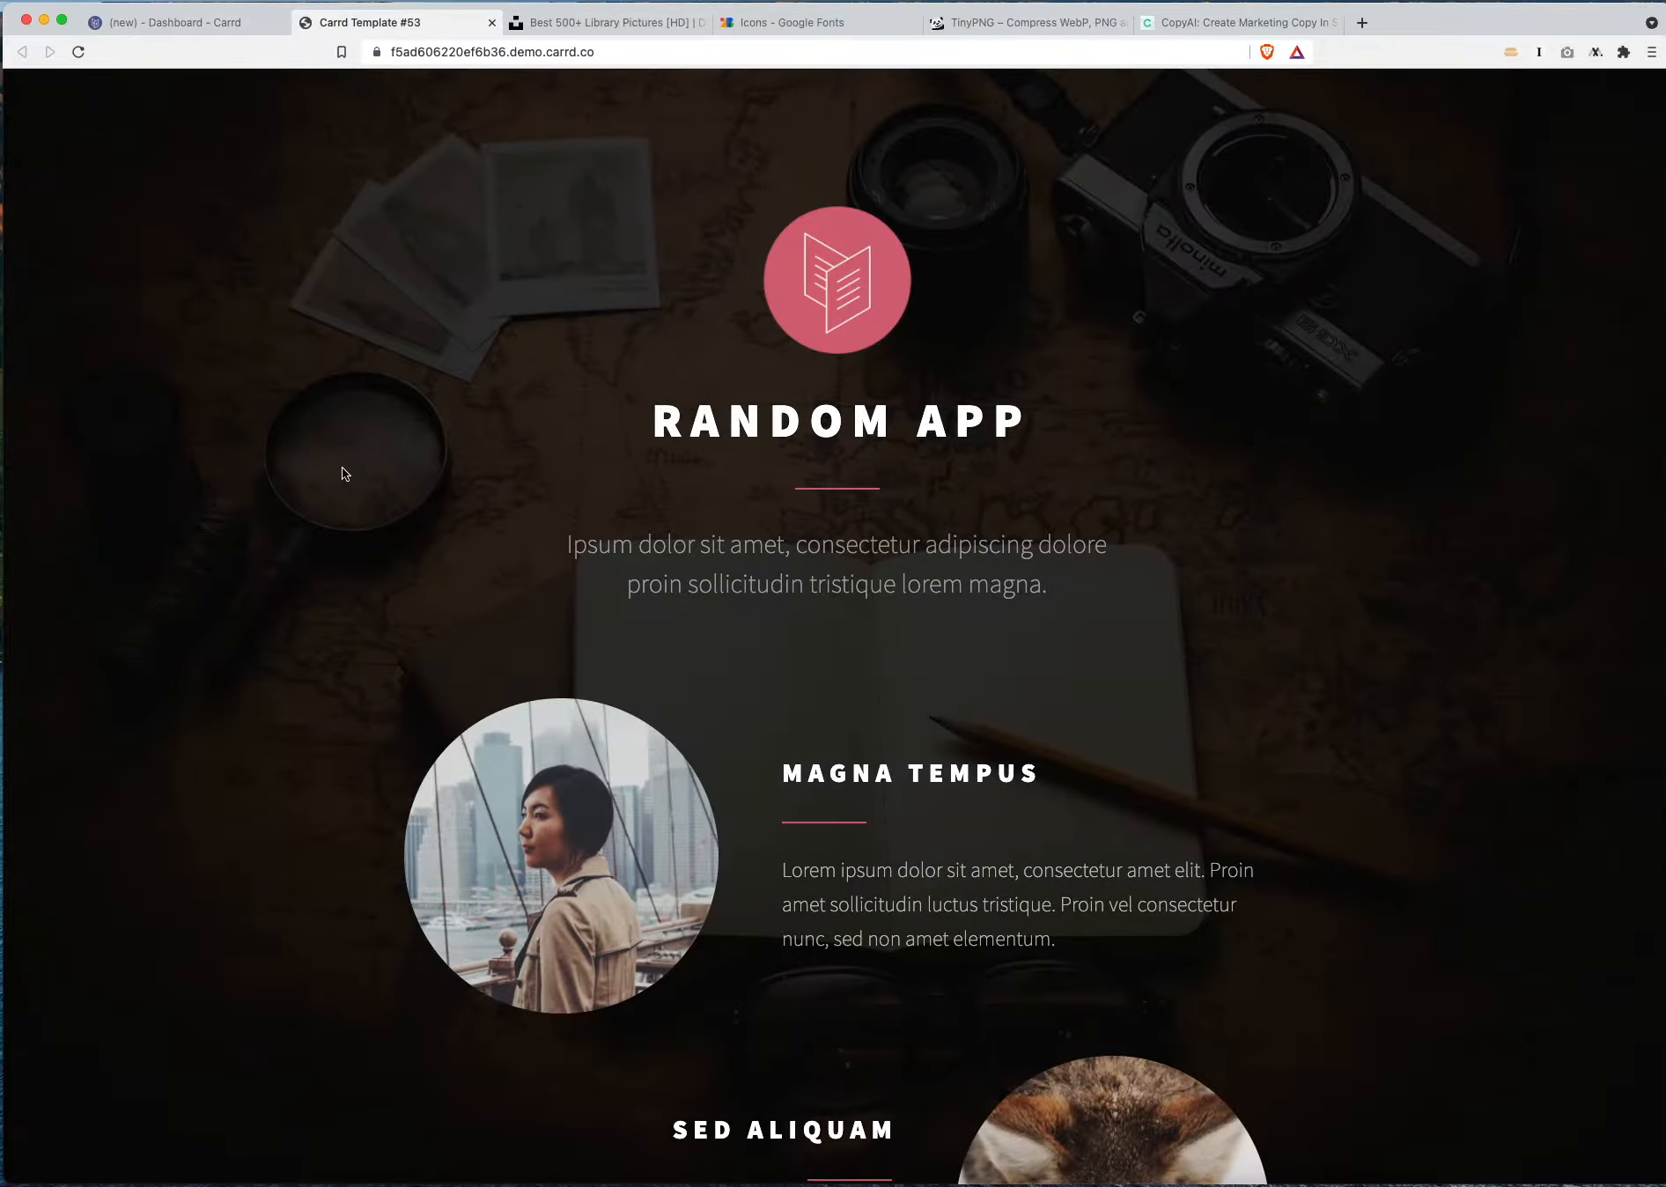
scroll(903, 694, "down", 12)
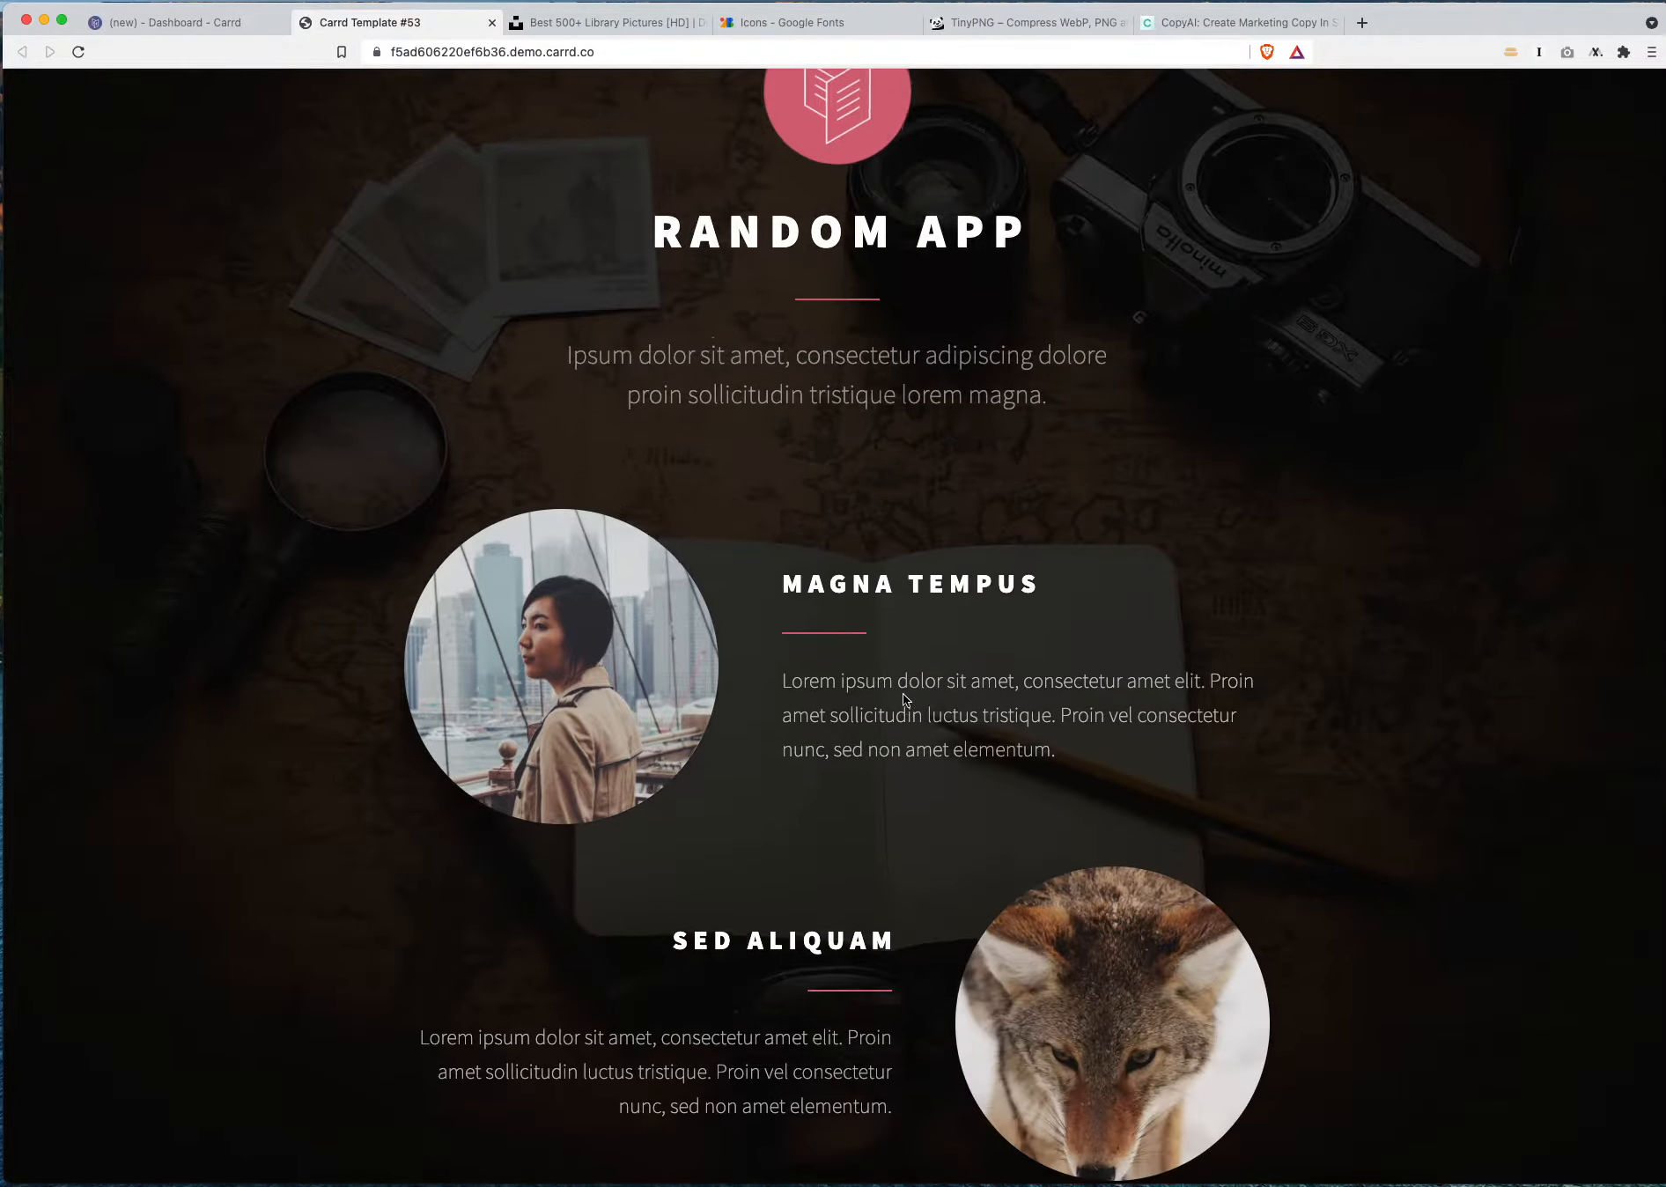
scroll(903, 694, "up", 12)
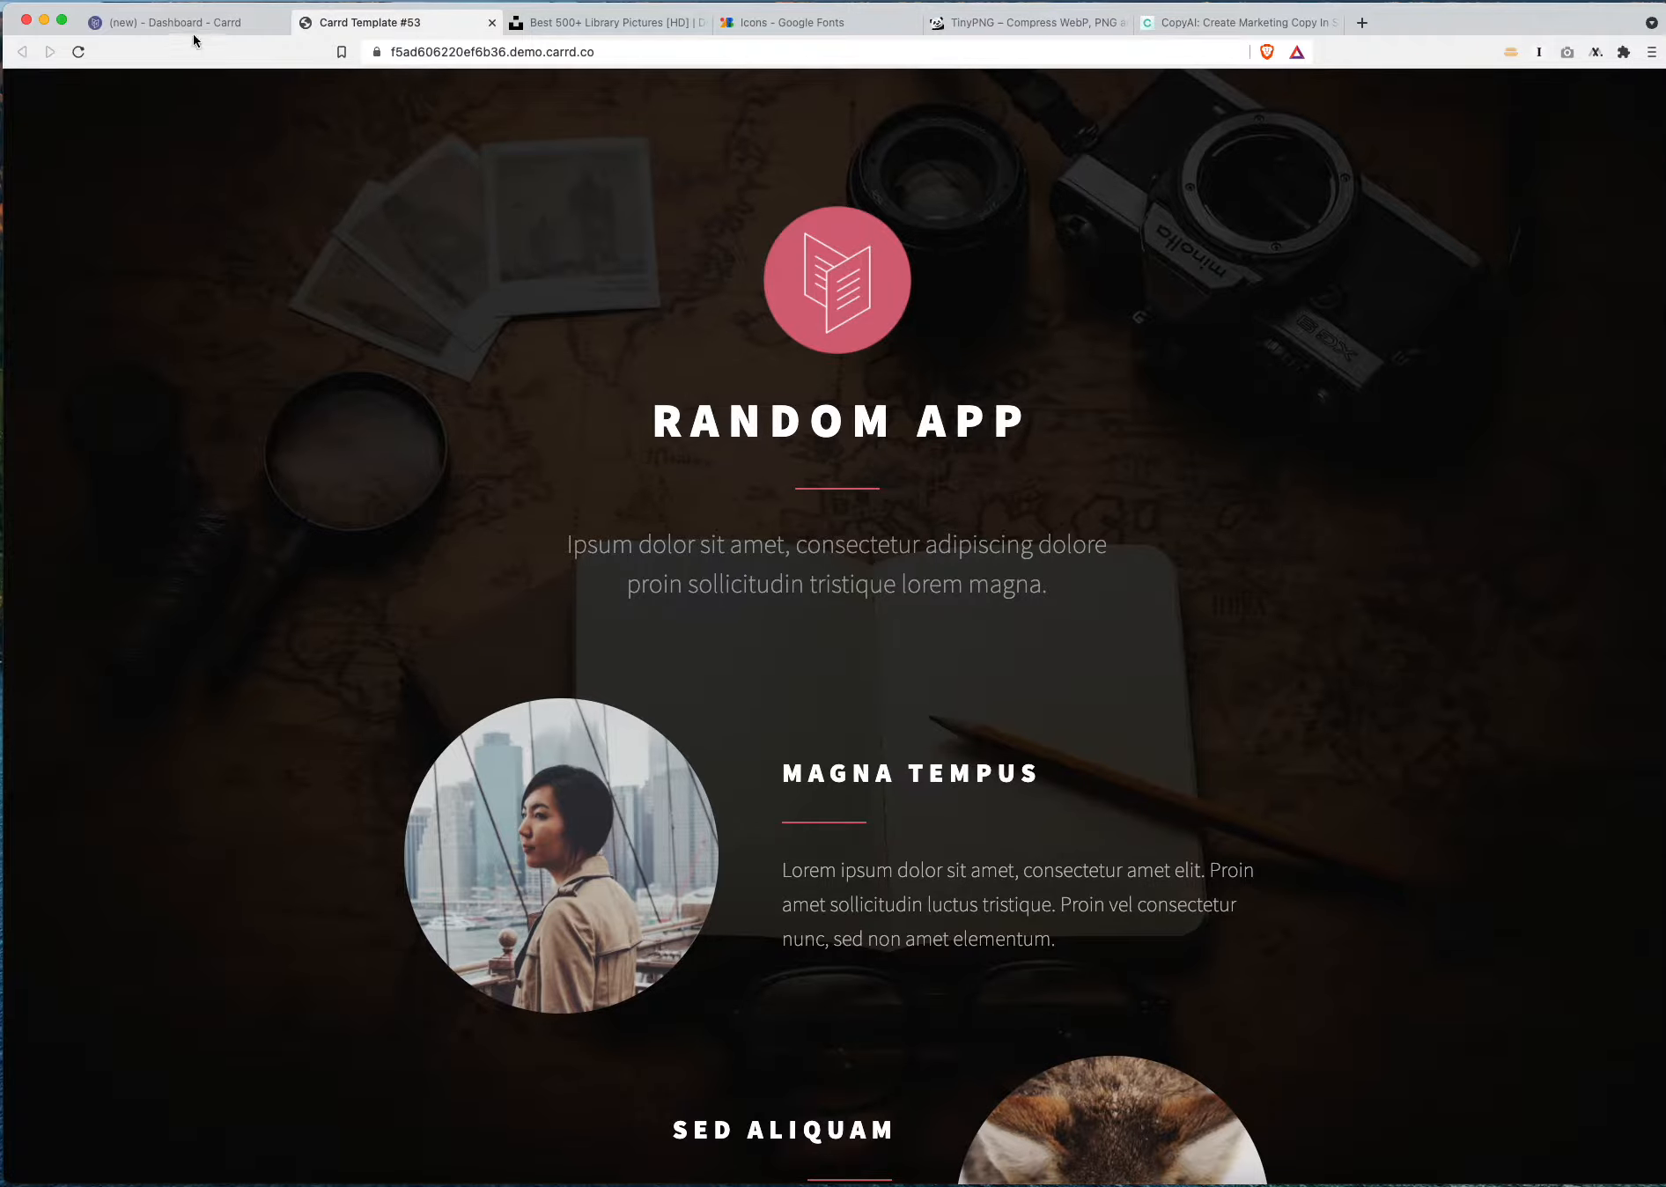
left_click(195, 17)
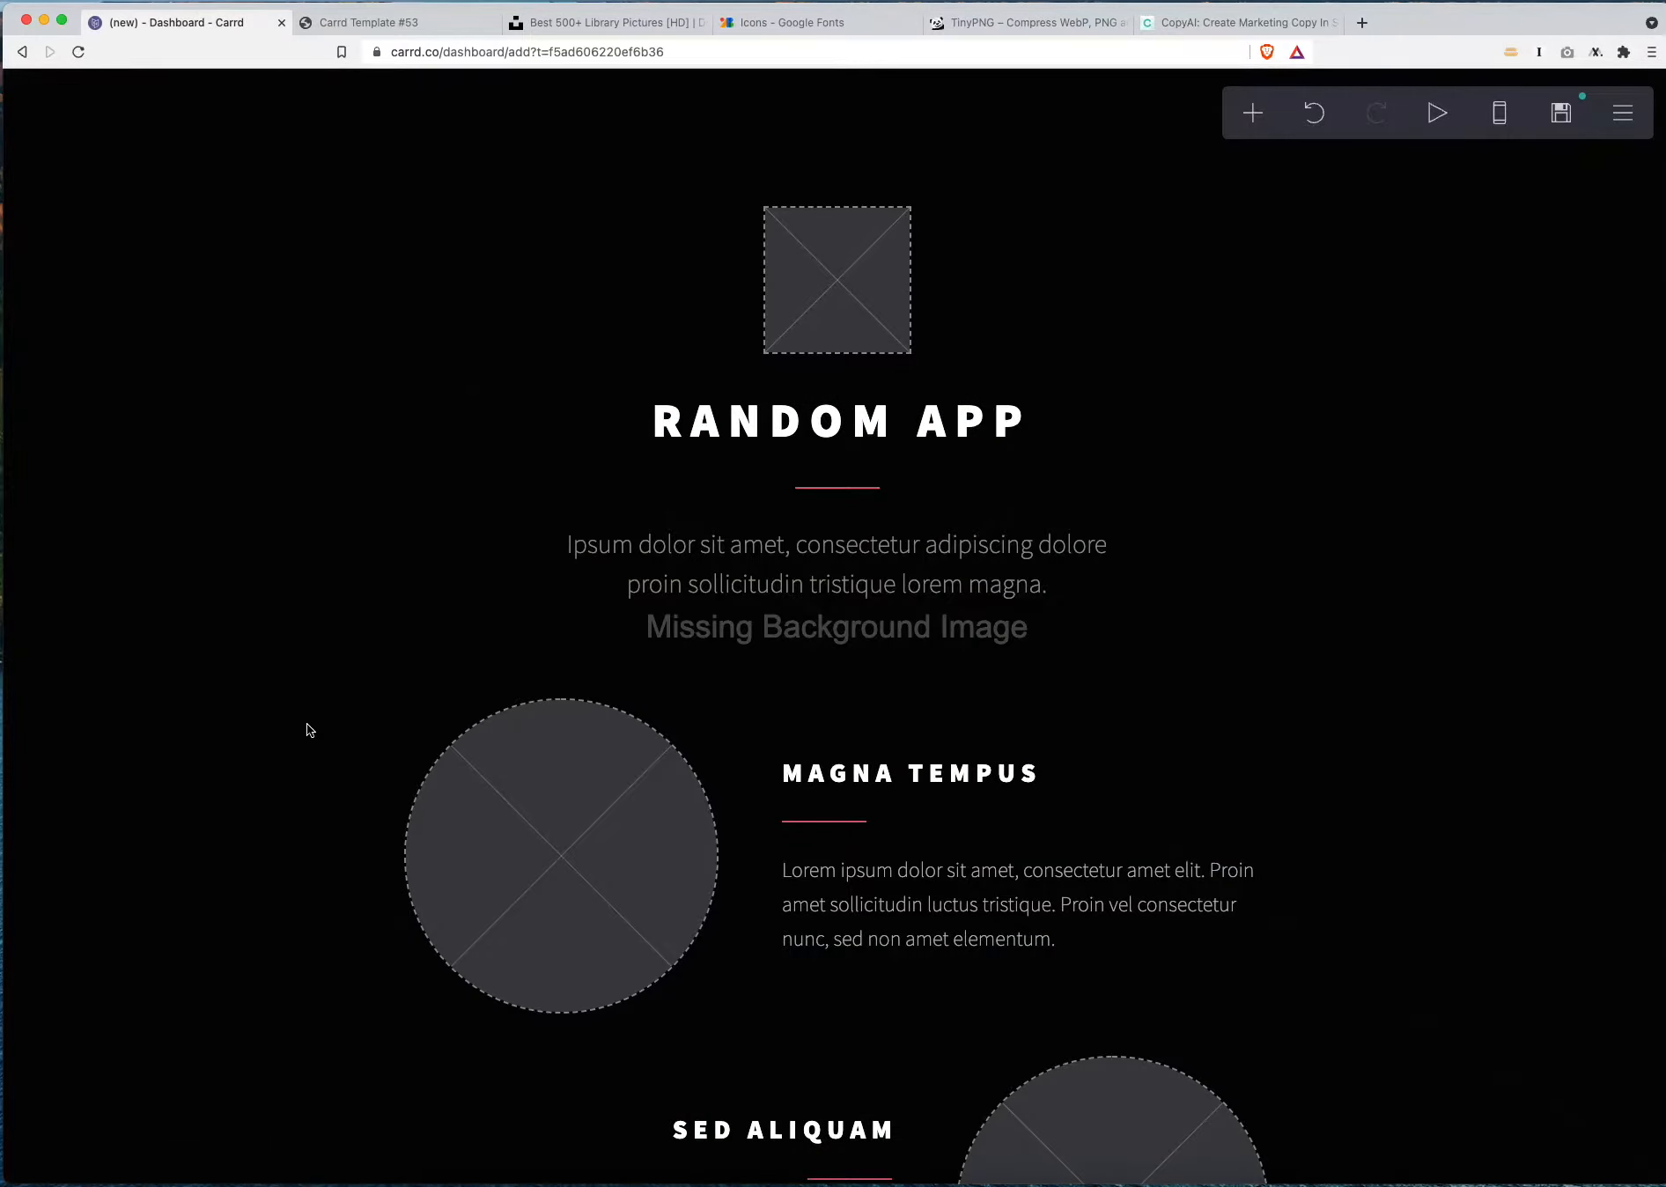
Keep the page background style as Image, and upload the downloaded Unsplash JPEG of the library from Downloads
left_click(108, 534)
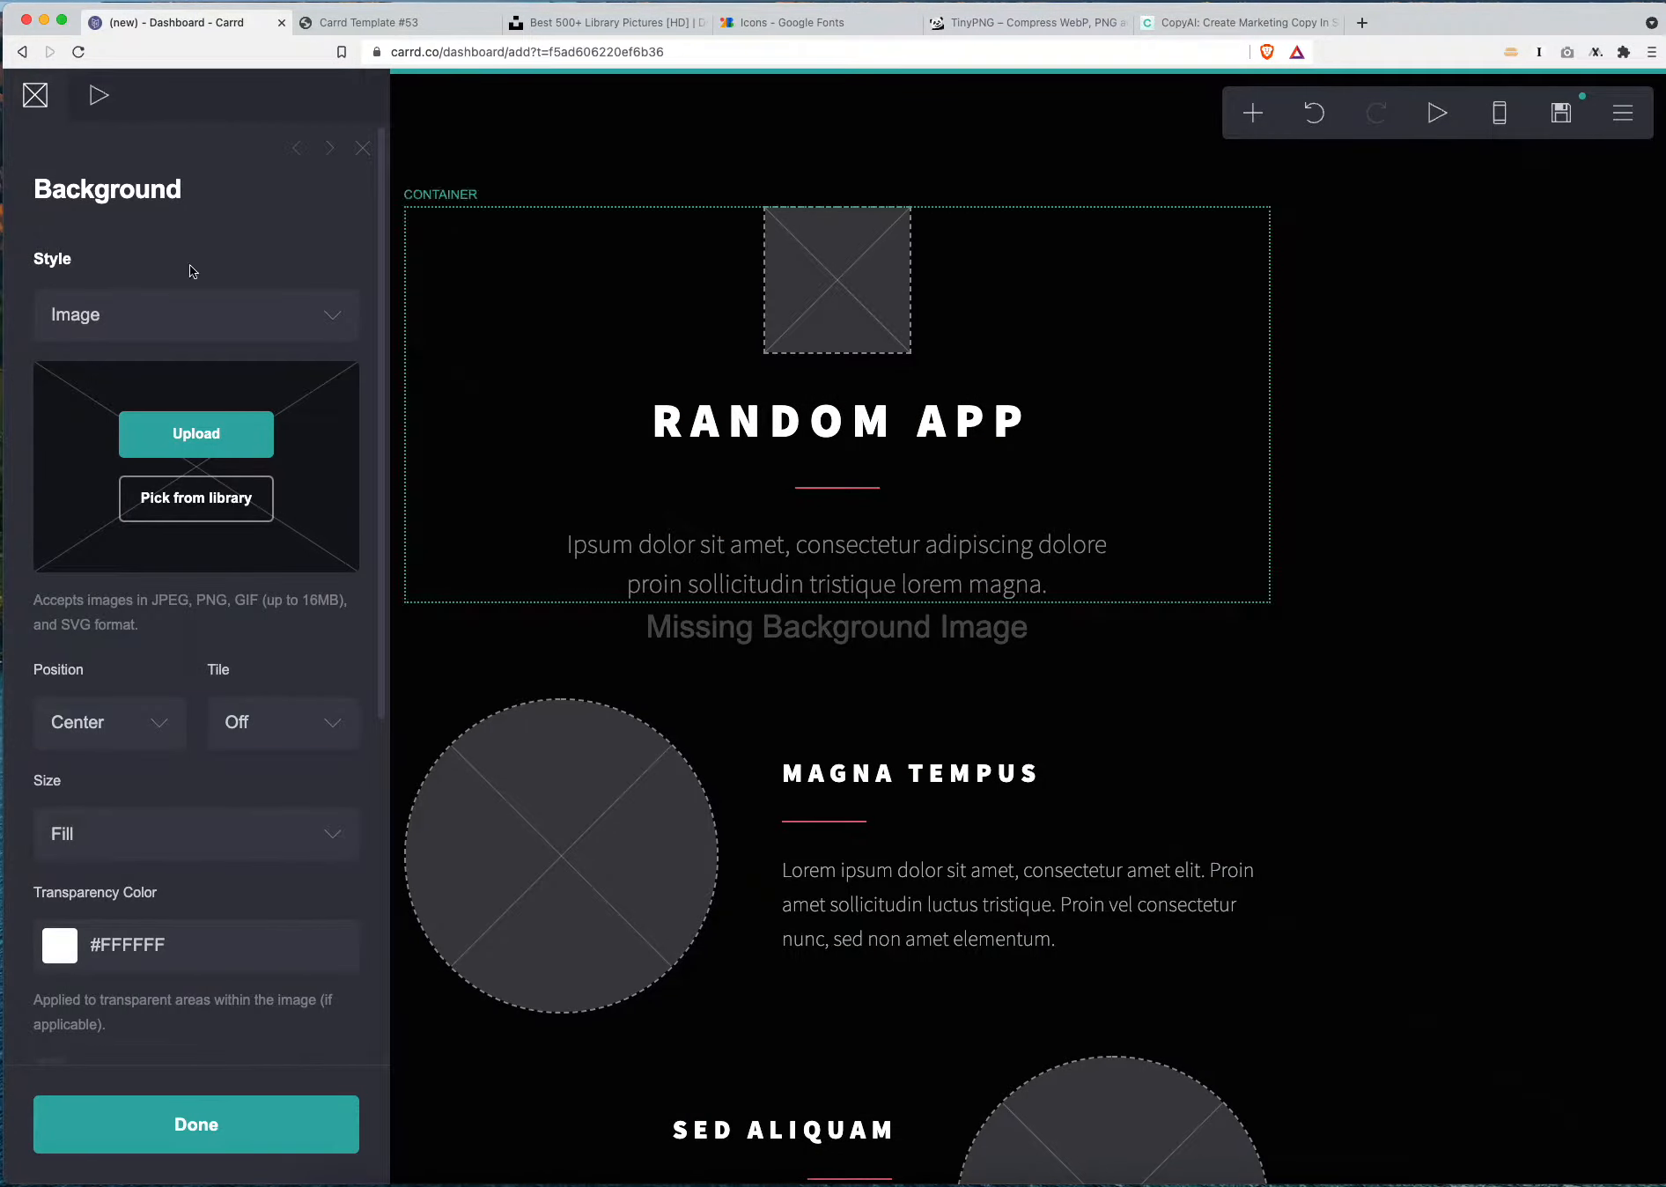
left_click(1568, 345)
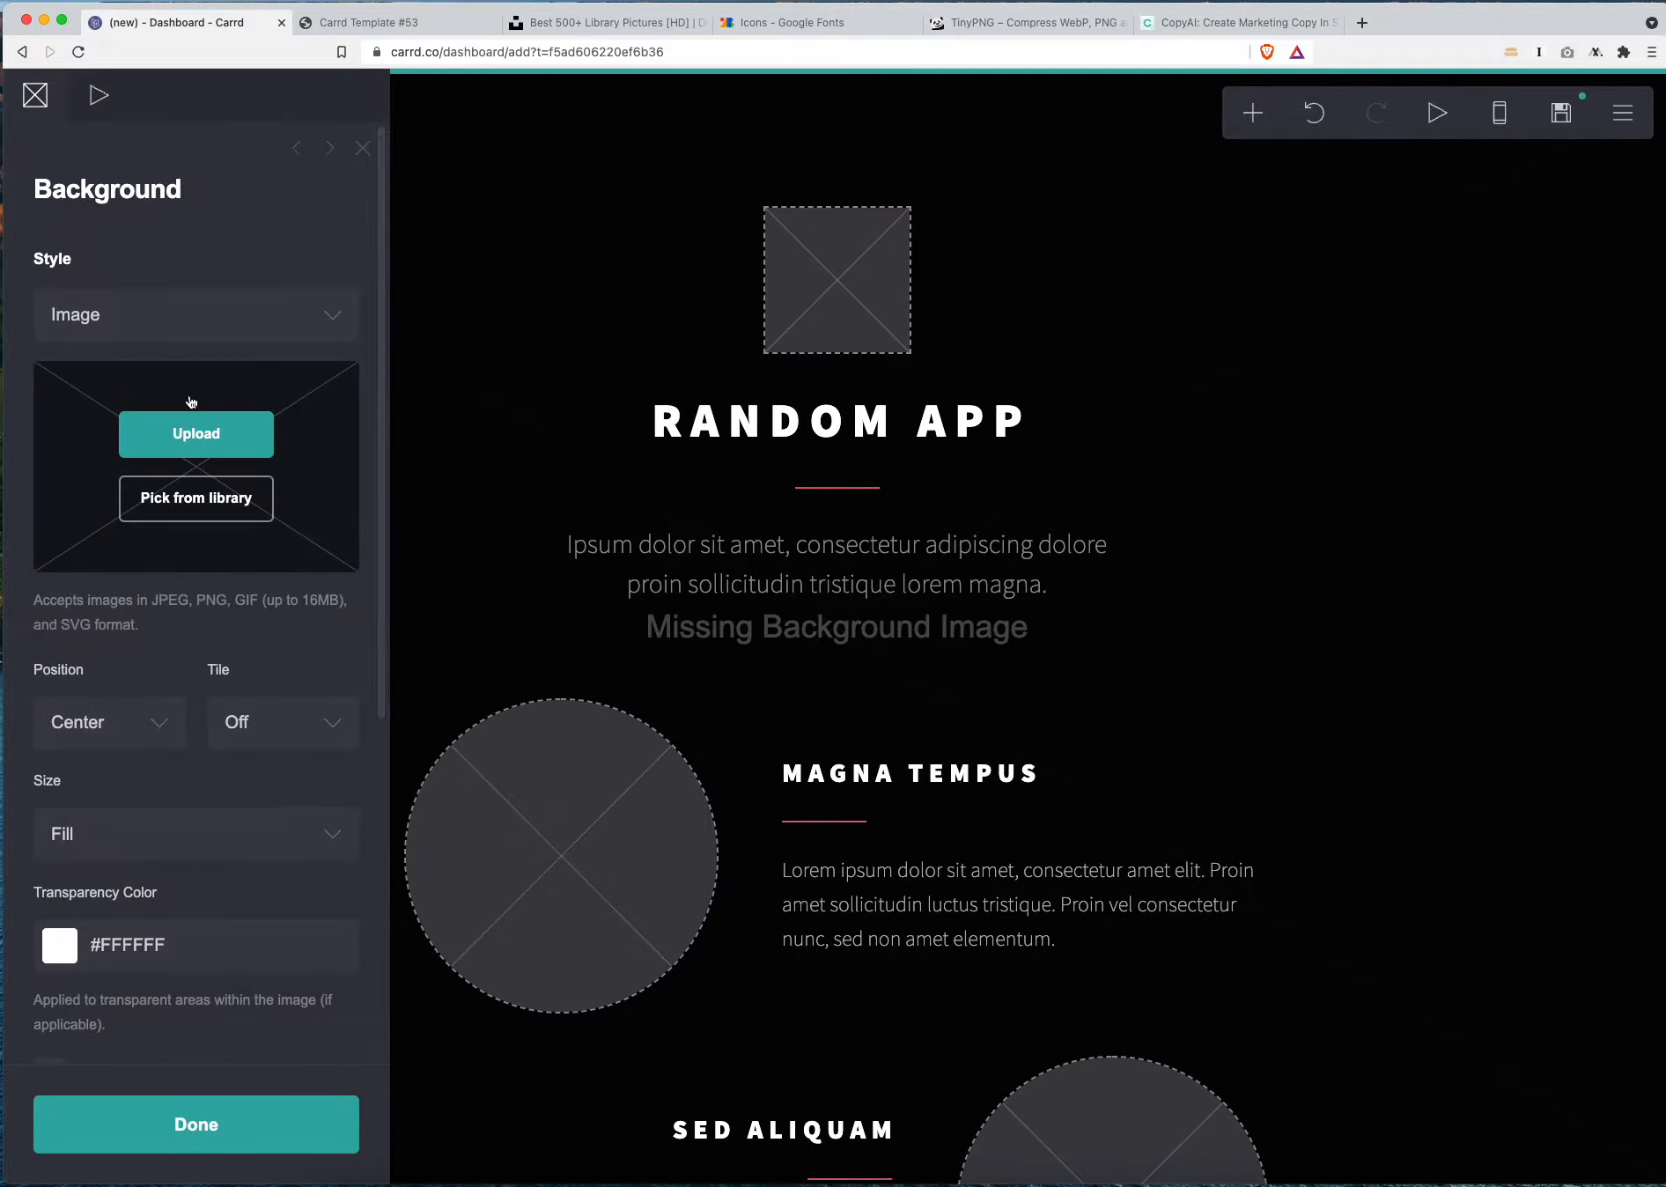
left_click(109, 304)
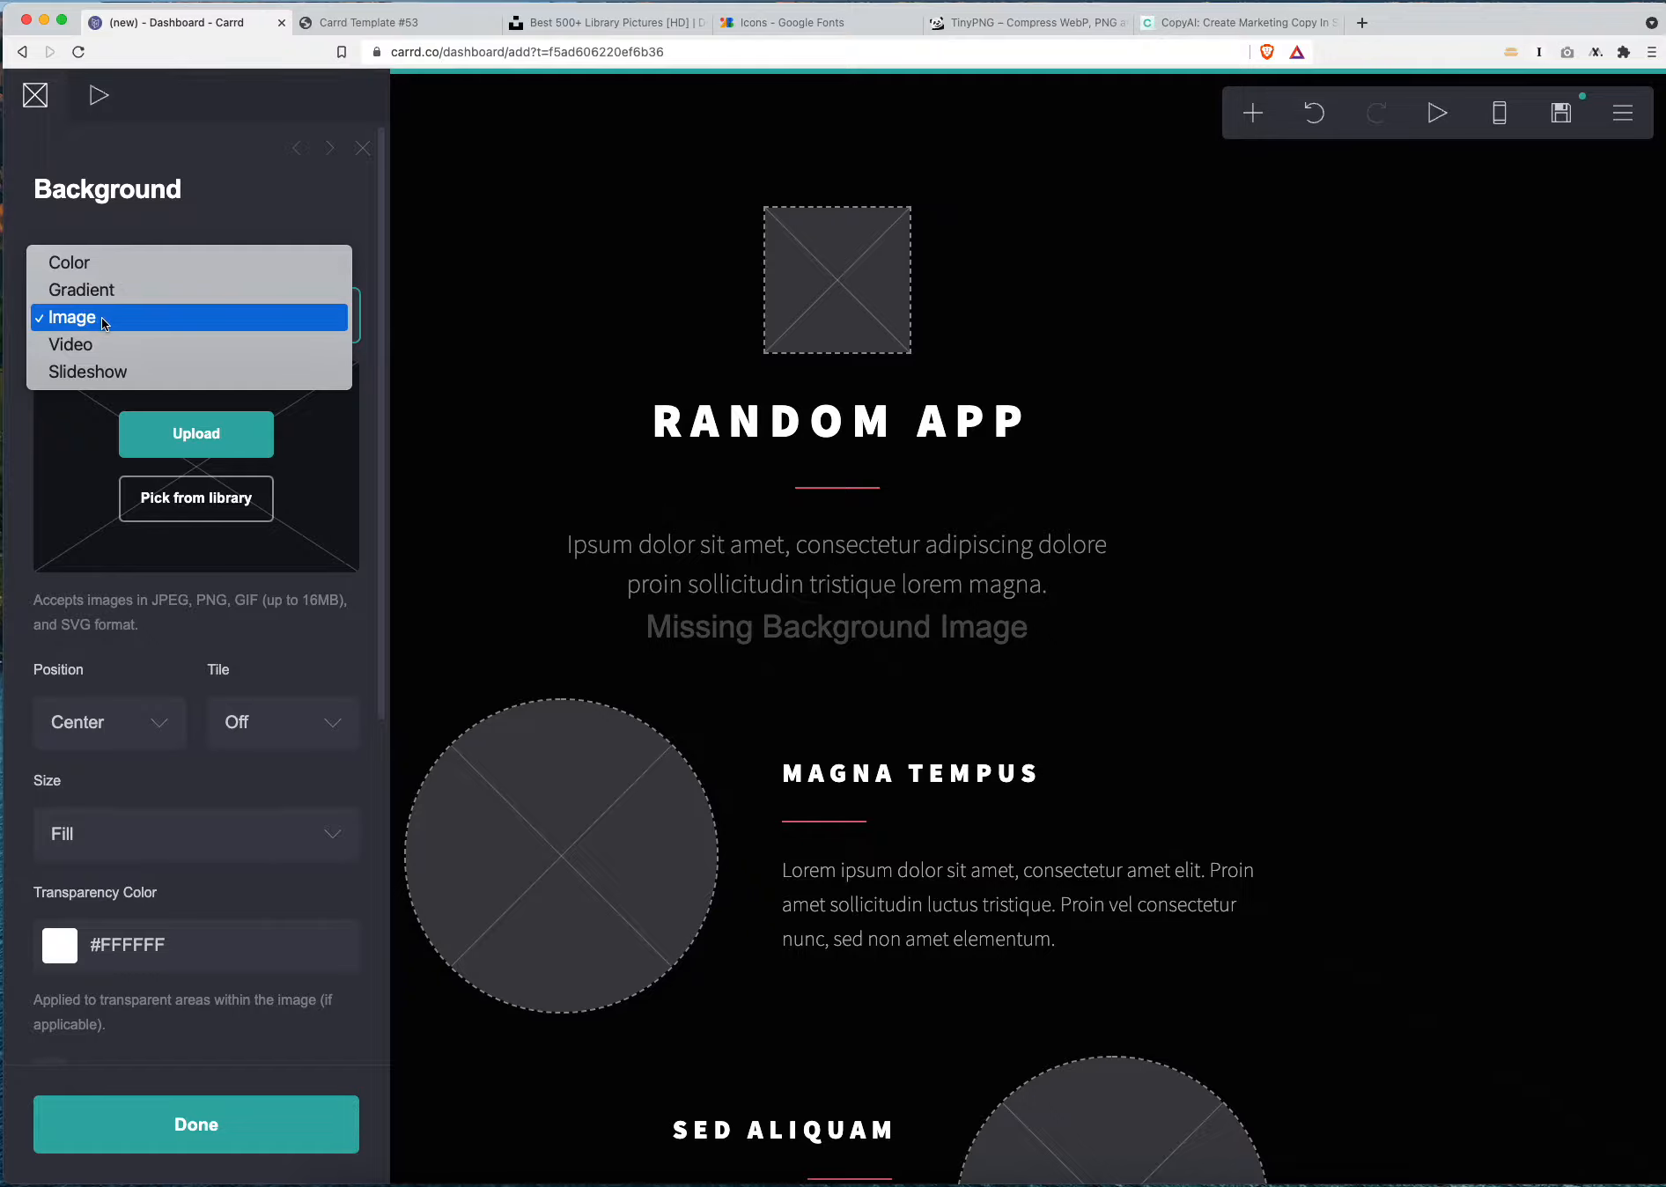
left_click(102, 320)
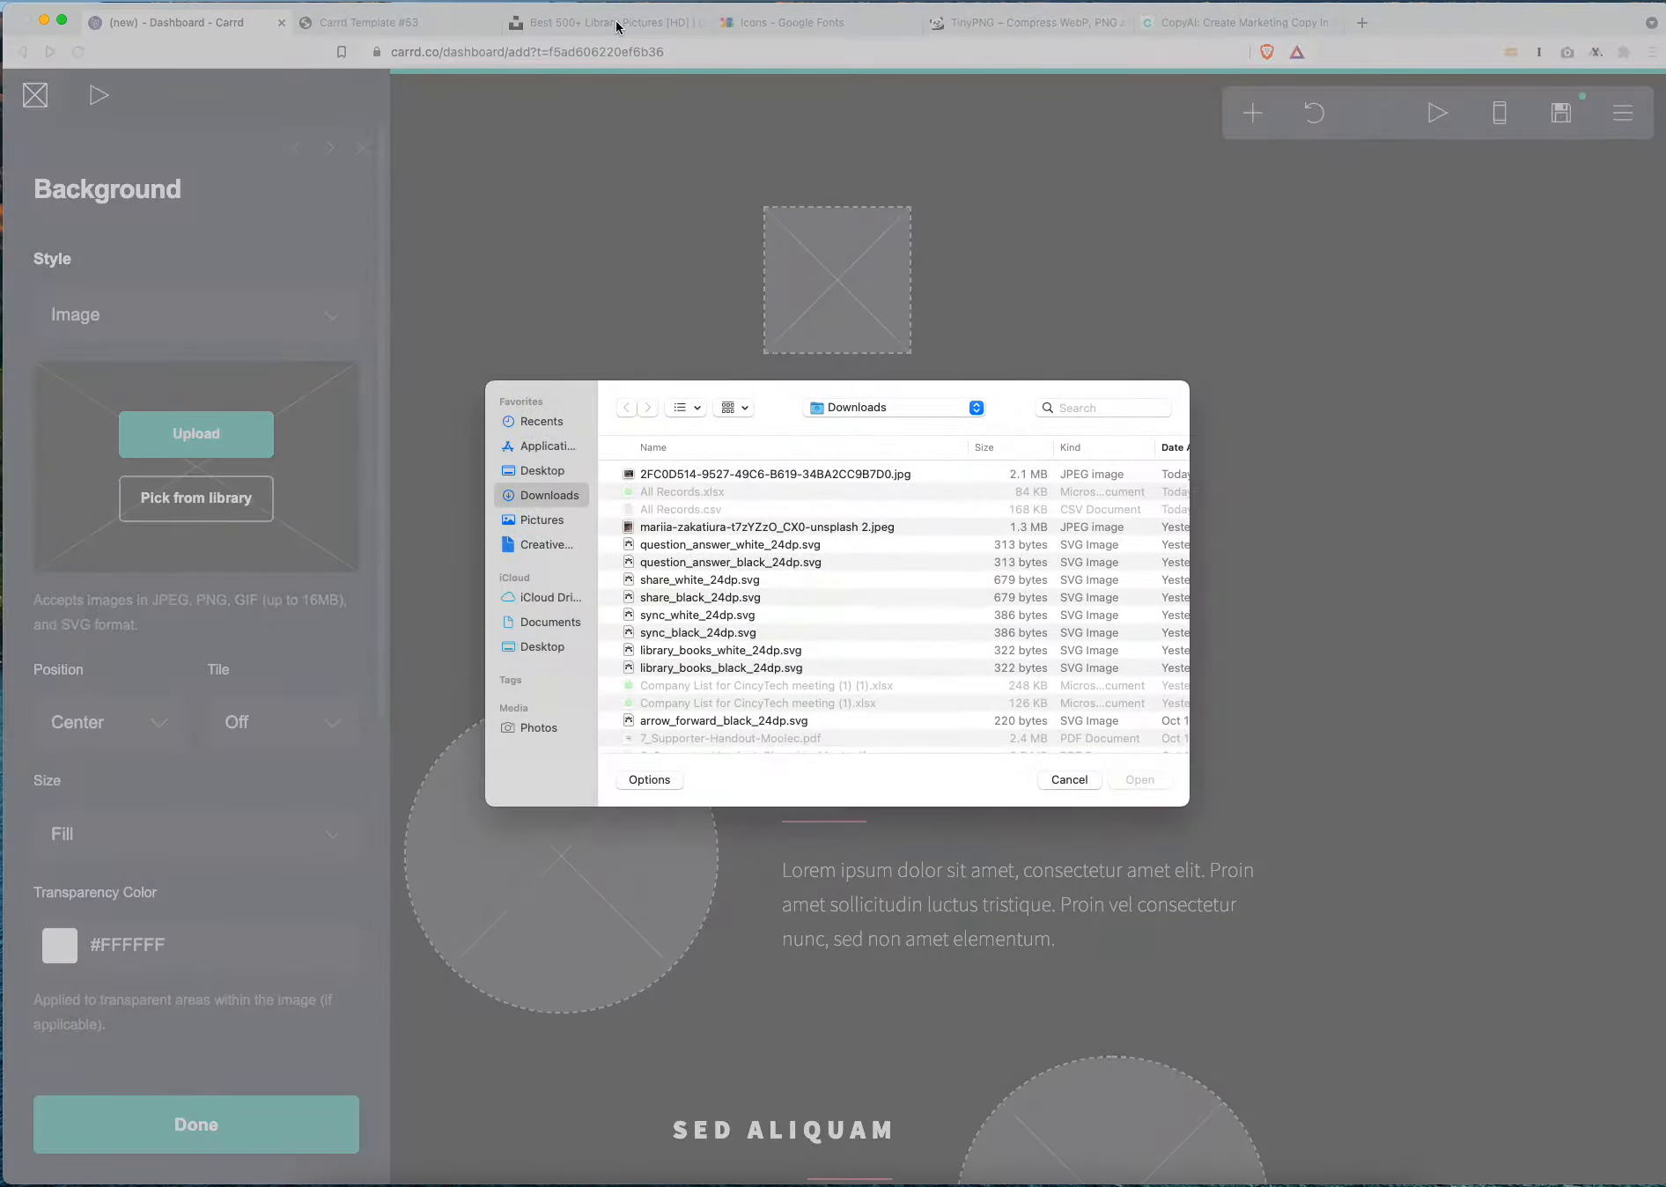
double_click(742, 526)
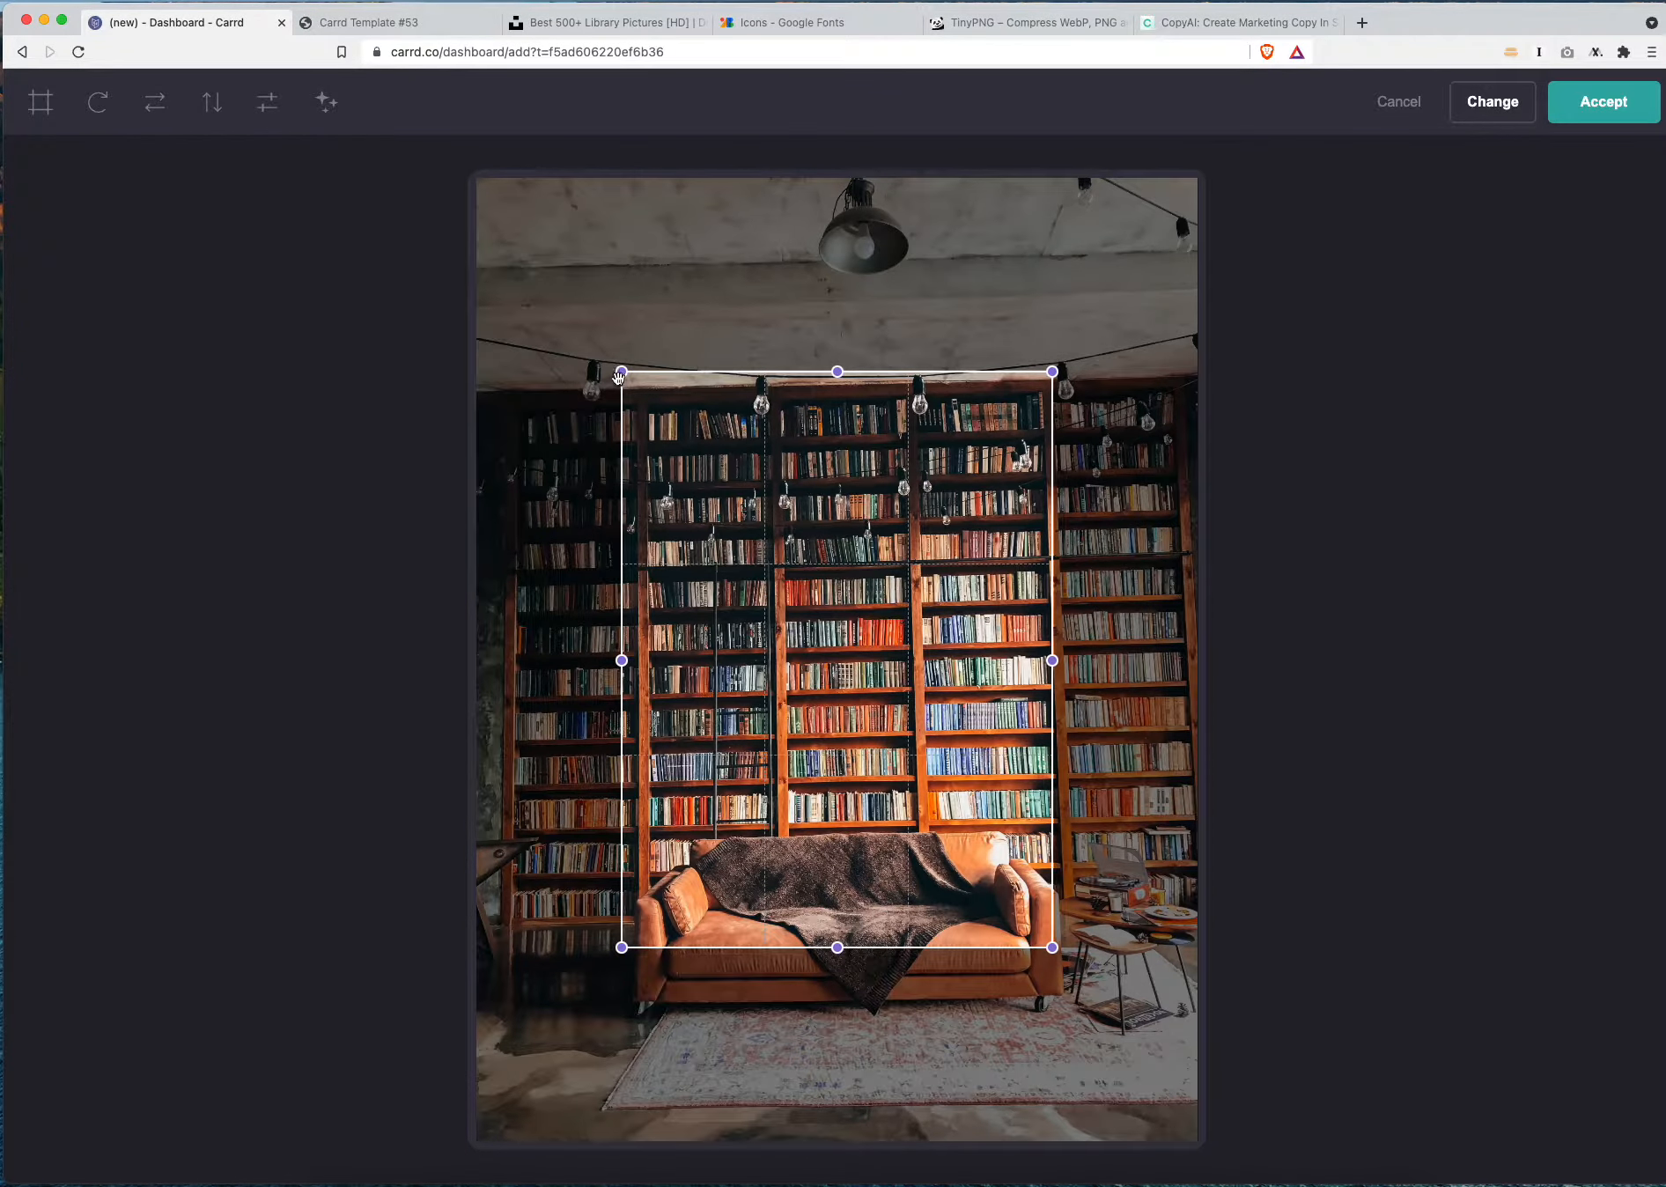
Extend the crop area to cover the entire library photo, and accept it as the background image
left_click_drag(621, 371, 393, 162)
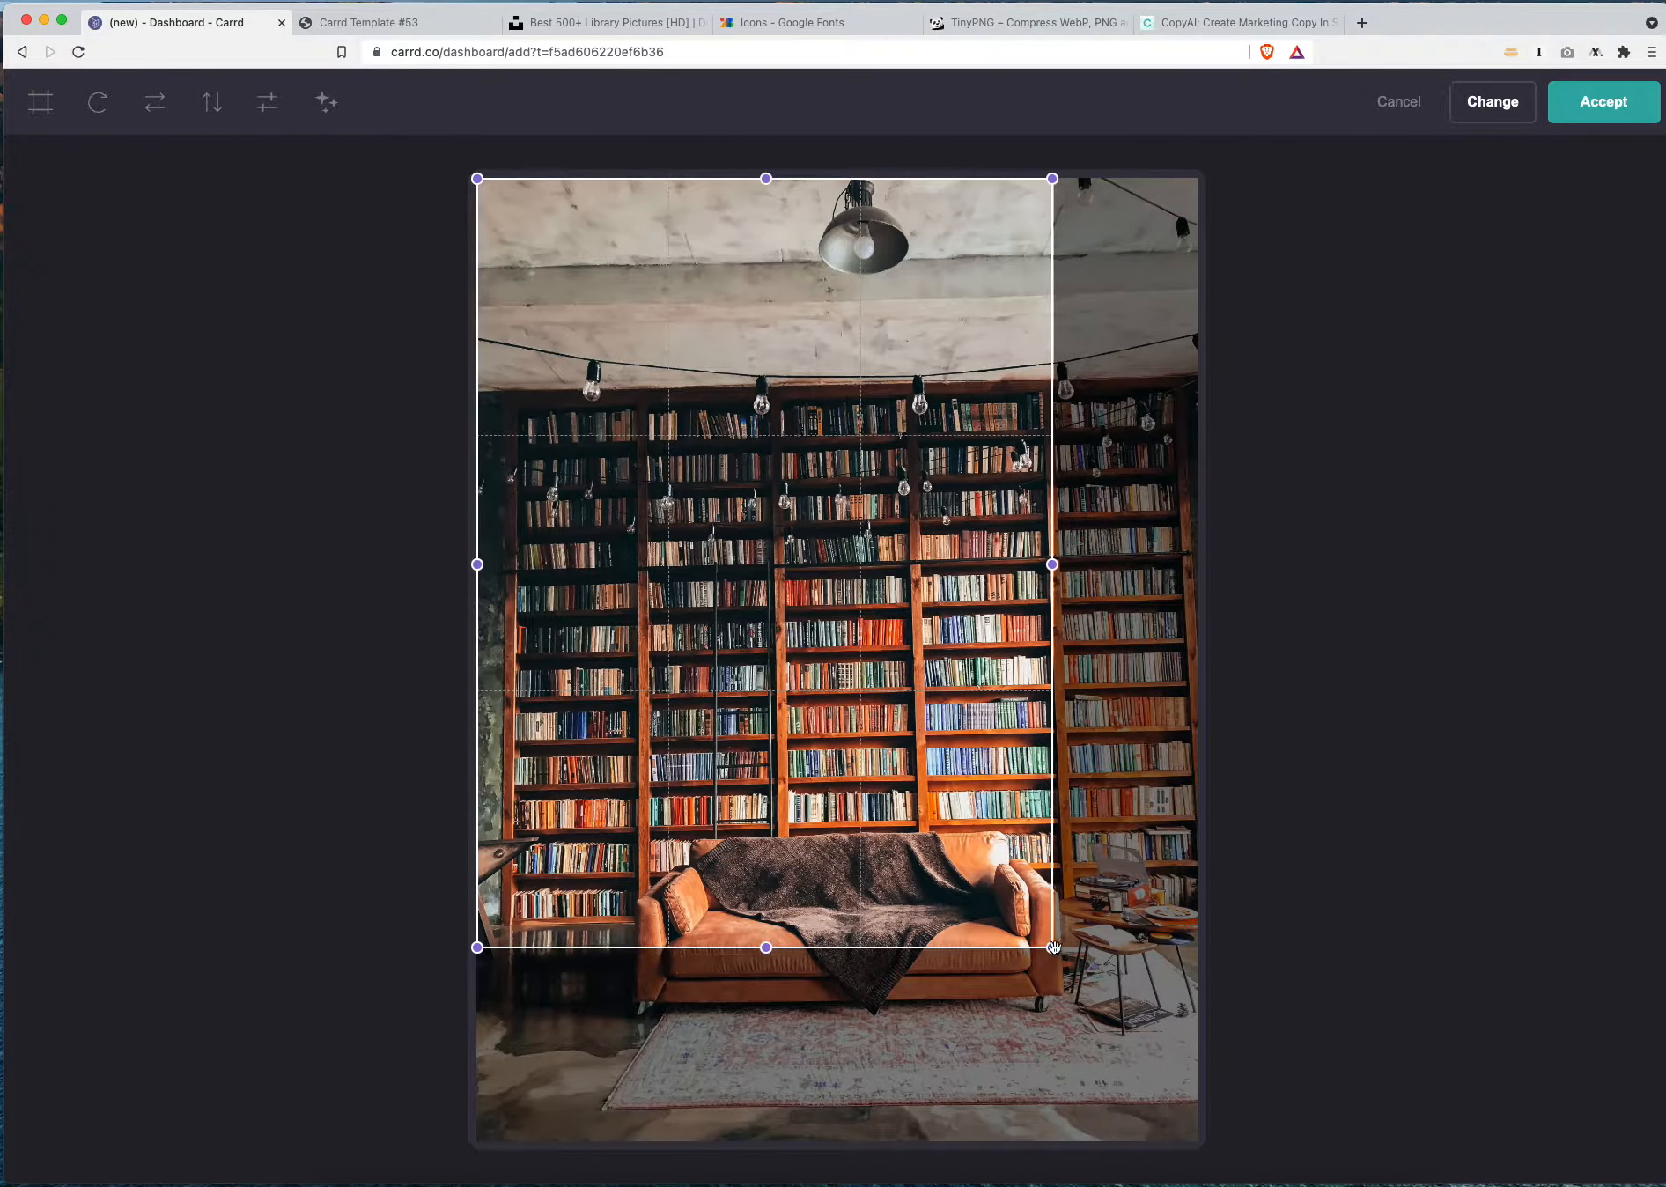
left_click_drag(1054, 947, 1196, 1140)
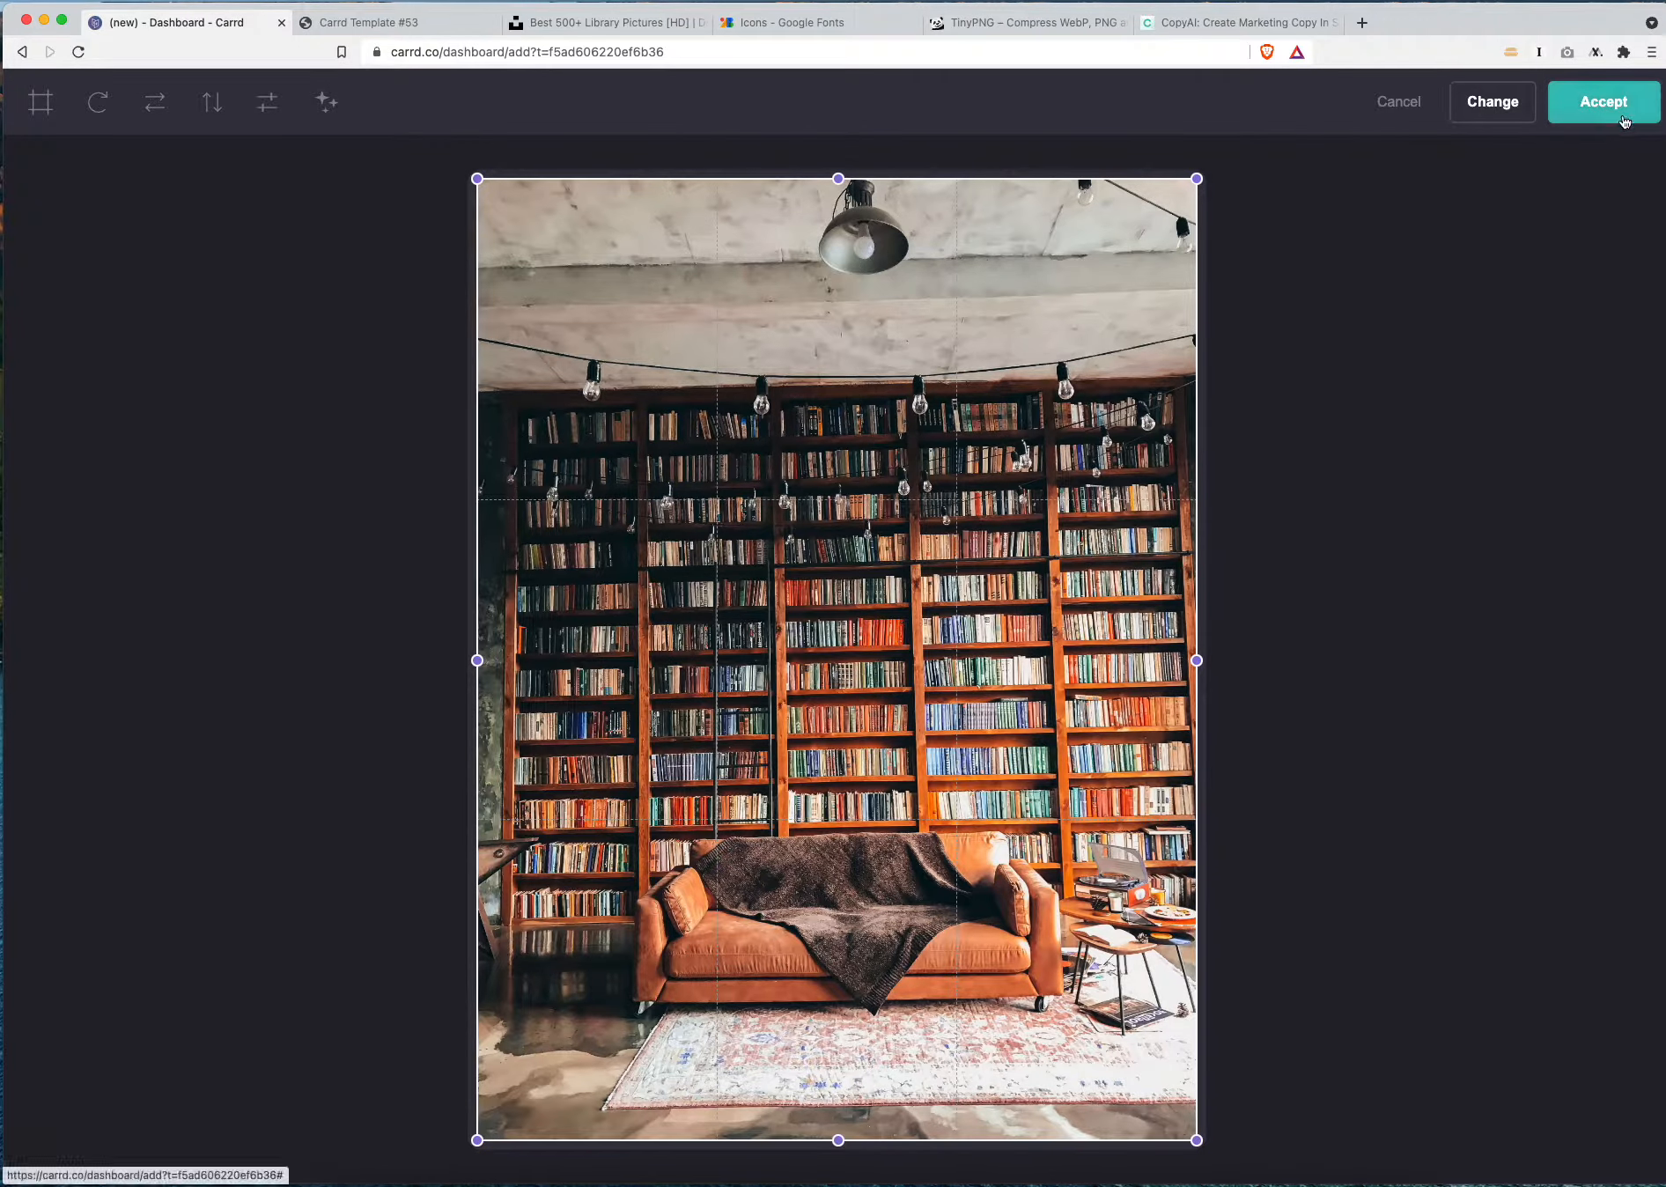
left_click(1599, 106)
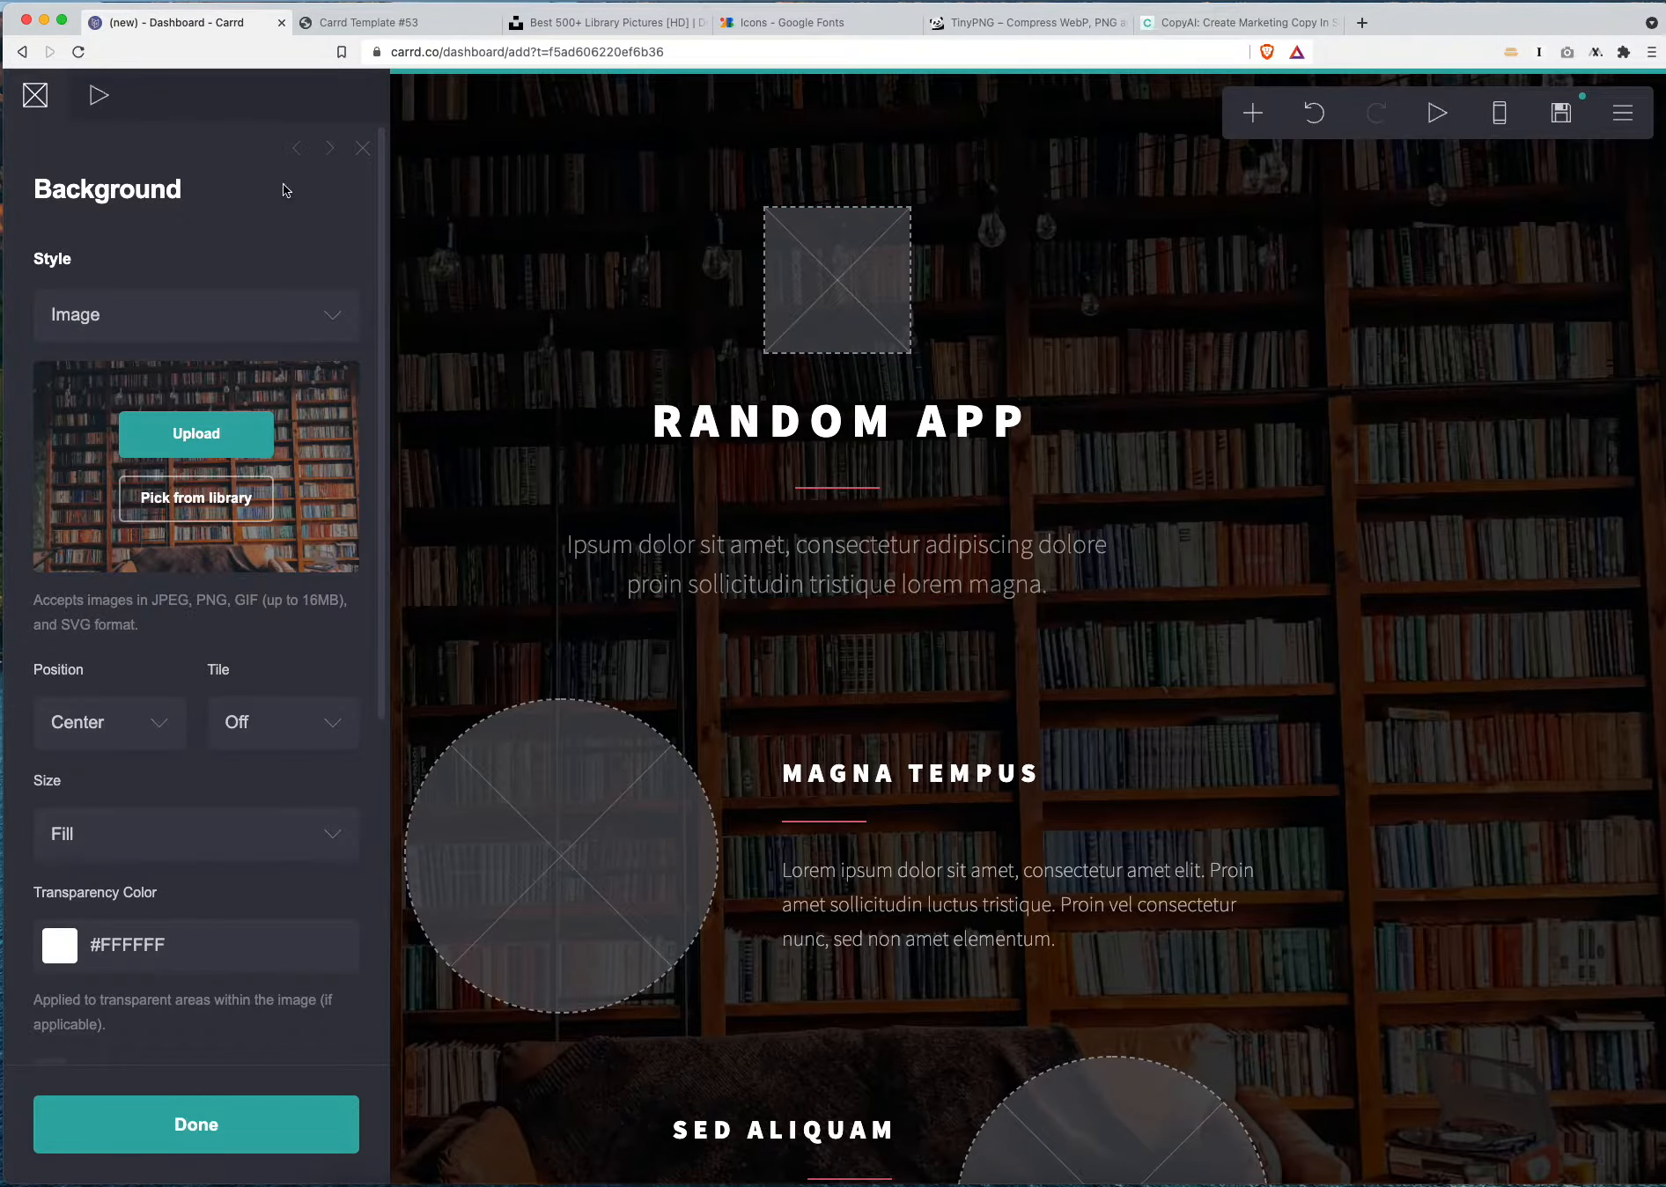
Switch to Unsplash and browse the library photo results
left_click(546, 19)
scroll(557, 638, "down", 5)
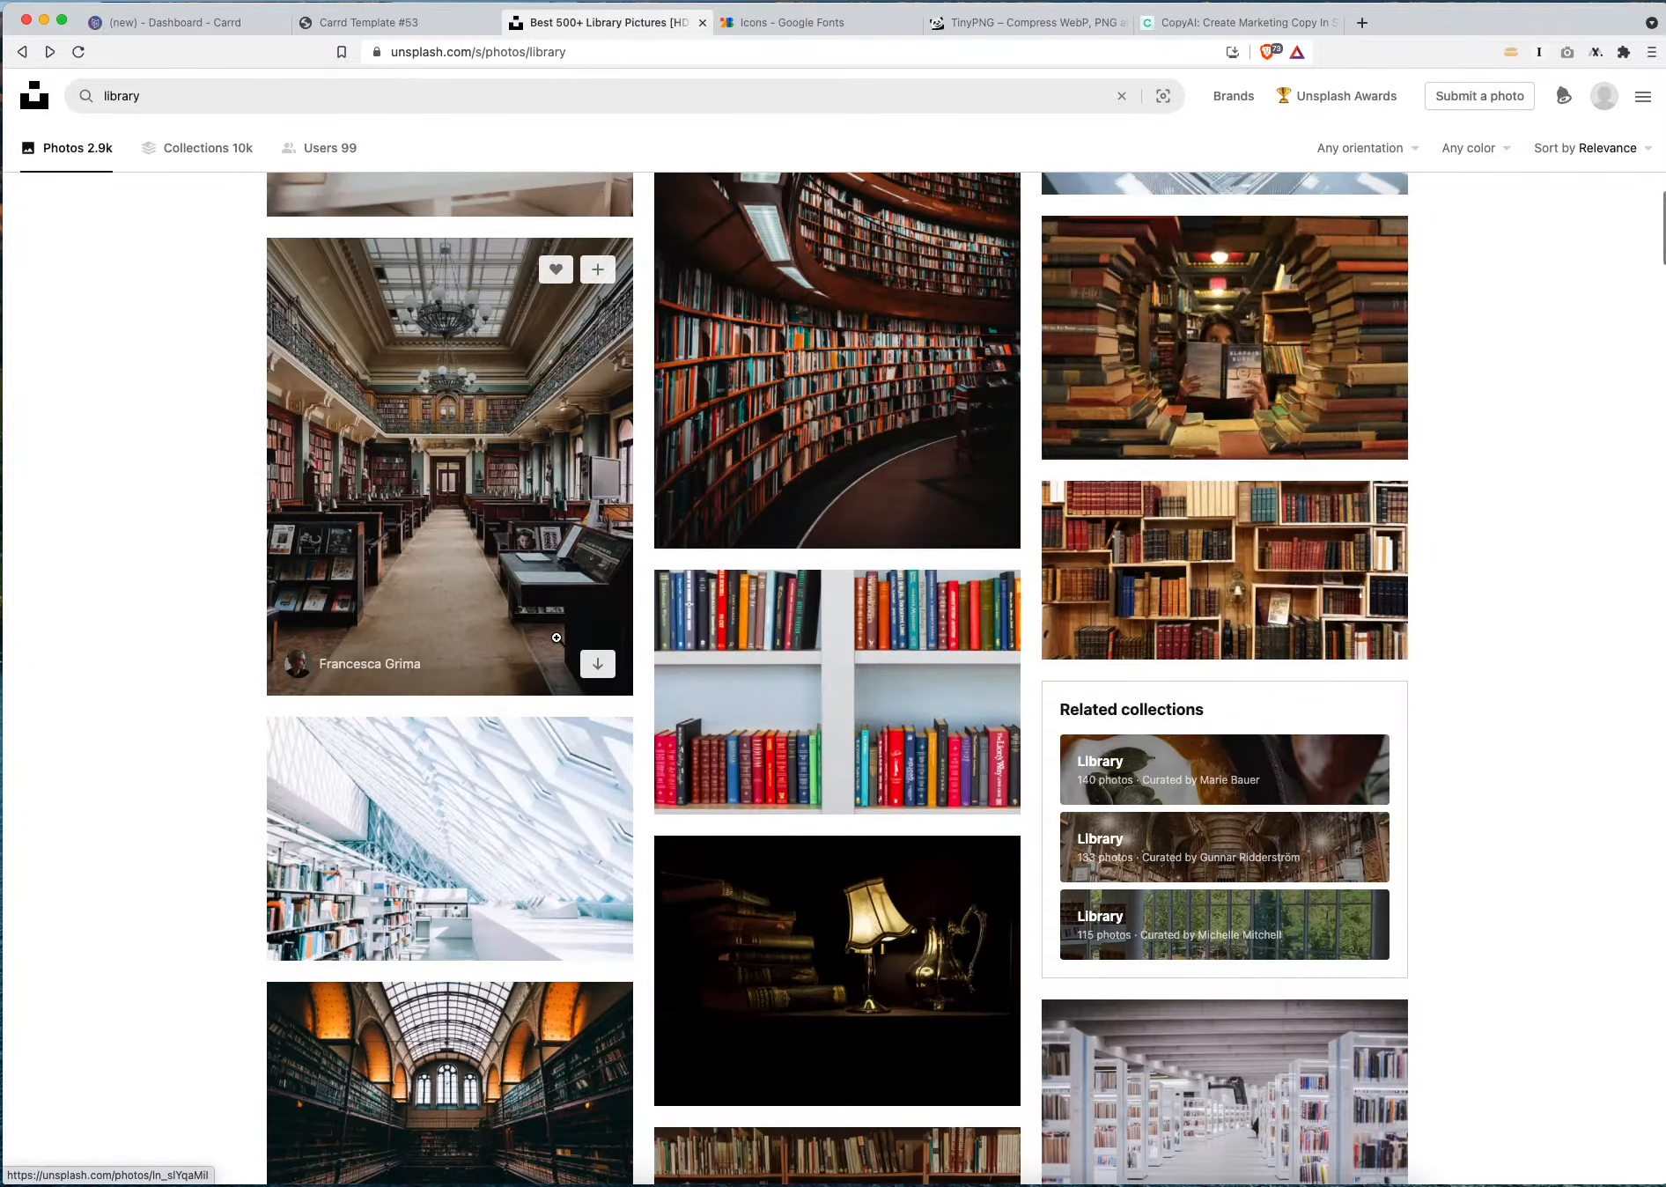
scroll(557, 638, "up", 10)
scroll(558, 639, "down", 10)
scroll(618, 837, "up", 10)
scroll(558, 639, "down", 1)
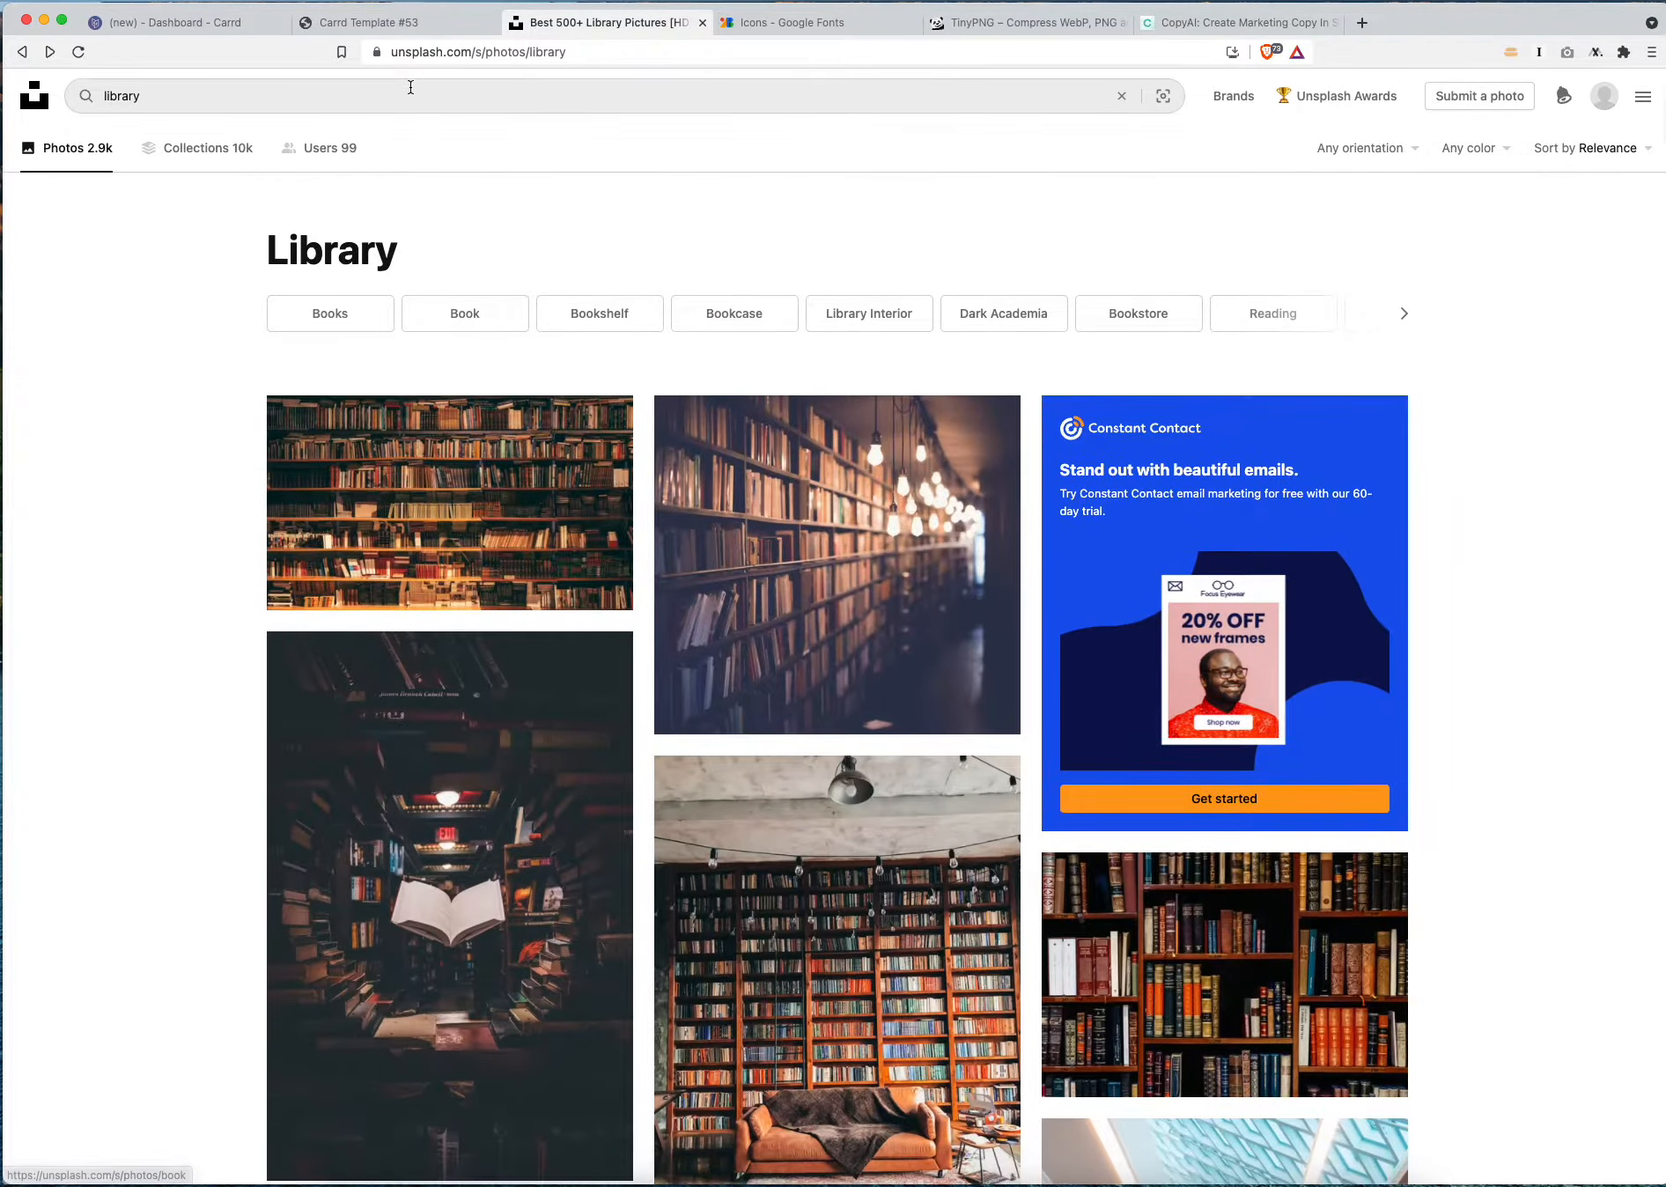
Search Unsplash for "calming lake" and look over the resulting photos
left_click(408, 89)
key("BackSpace")
key("BackSpace")
key("BackSpace")
key("BackSpace")
key("BackSpace")
key("BackSpace")
key("BackSpace")
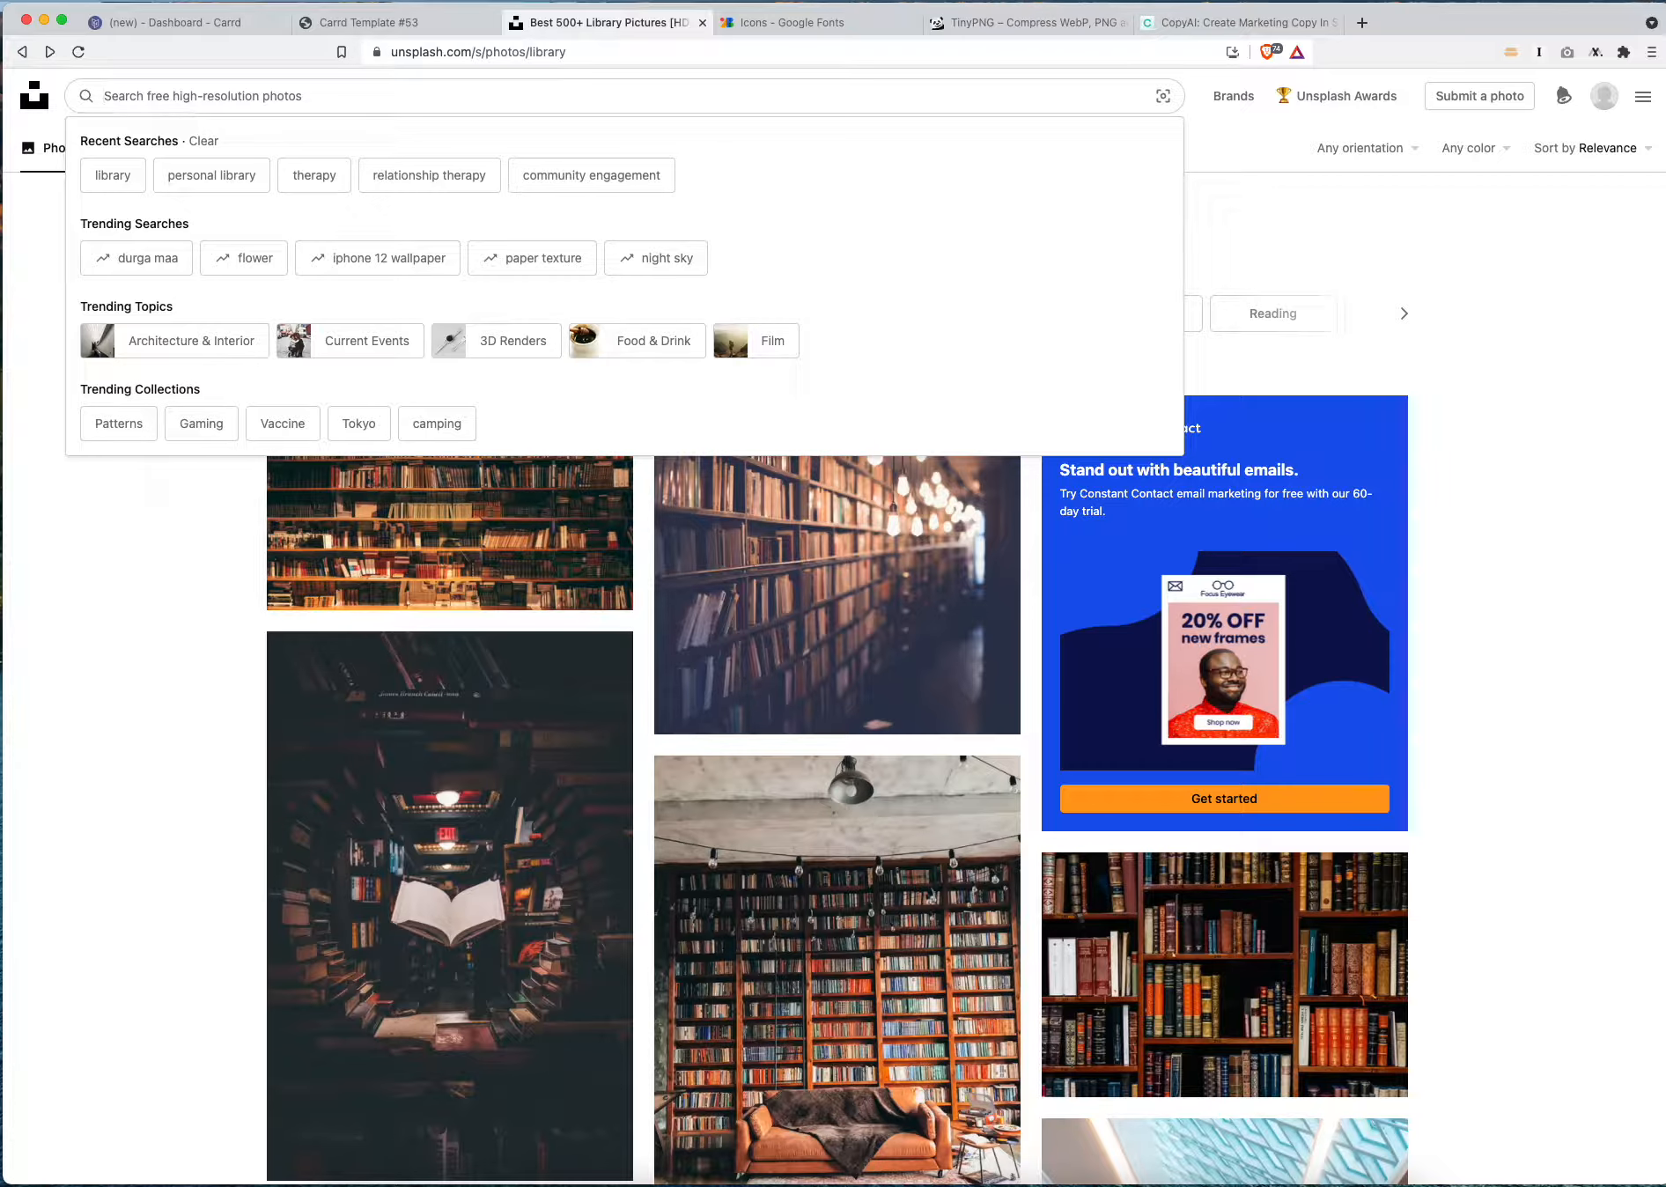
type("lake")
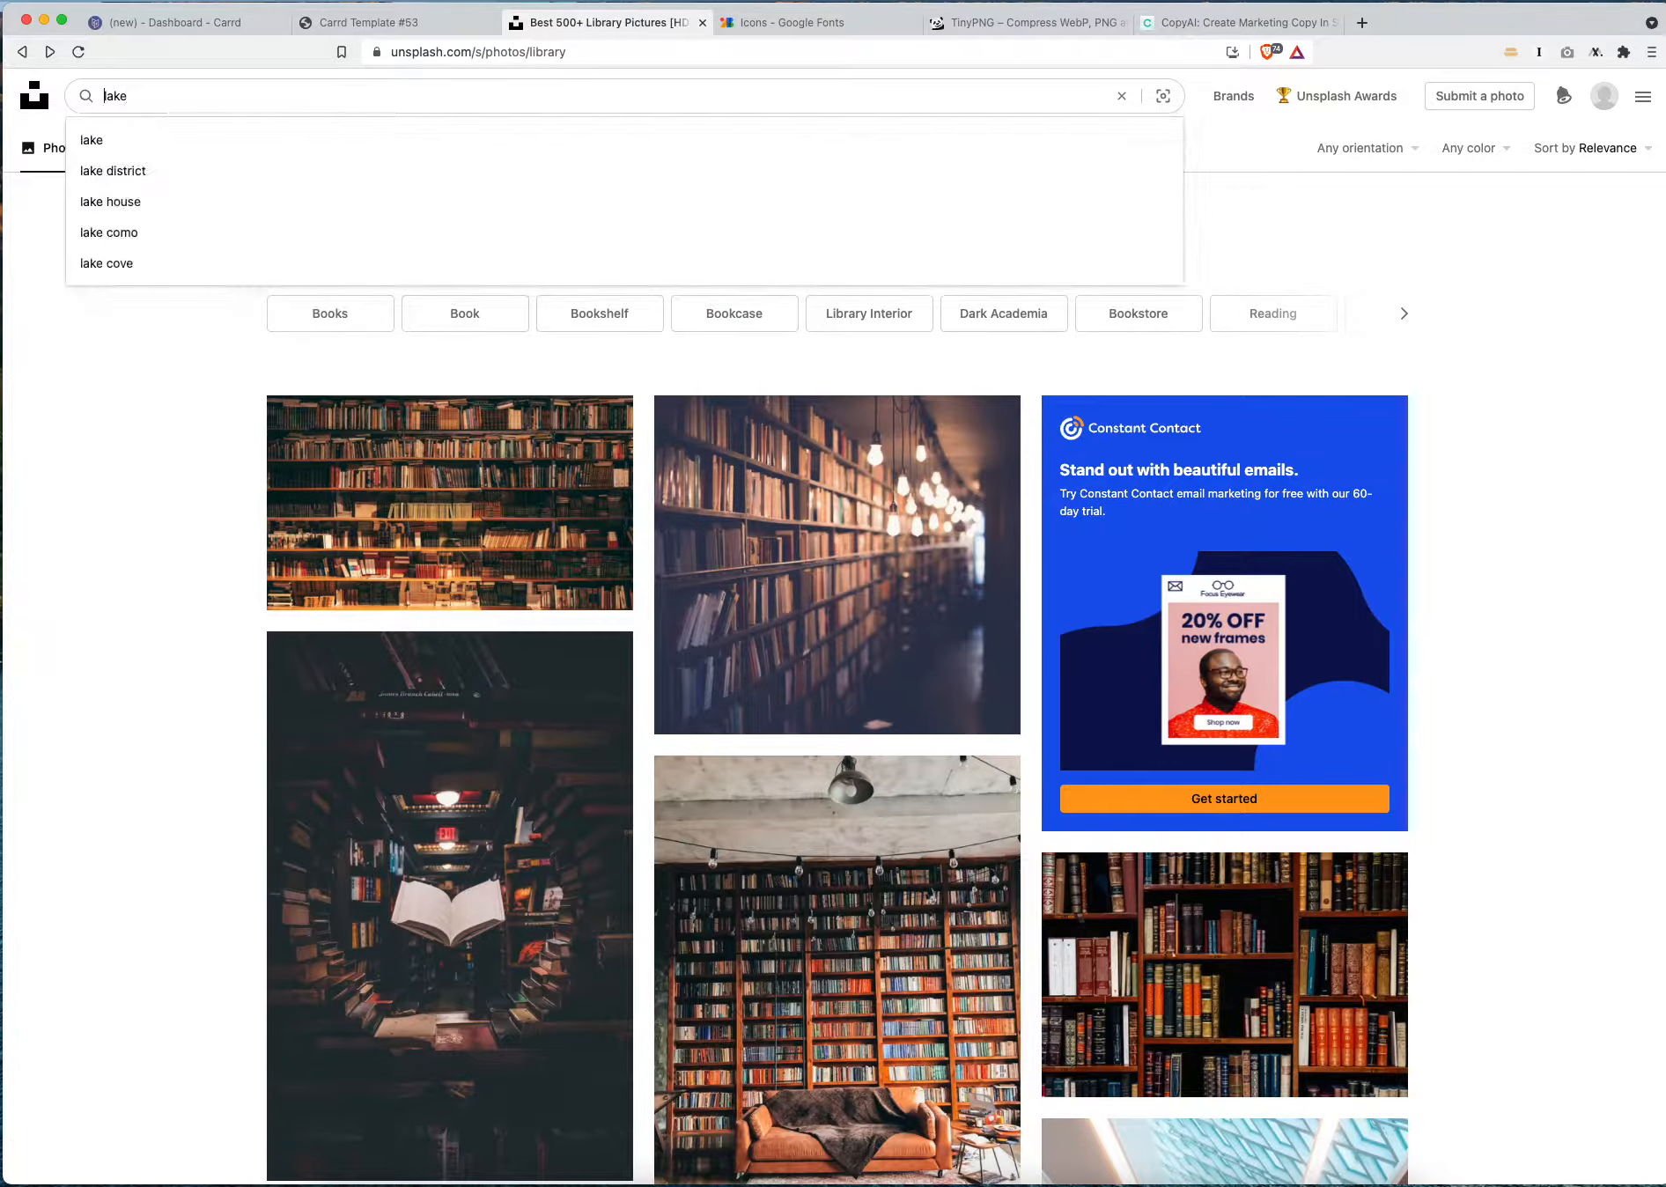
type("calming")
key("Return")
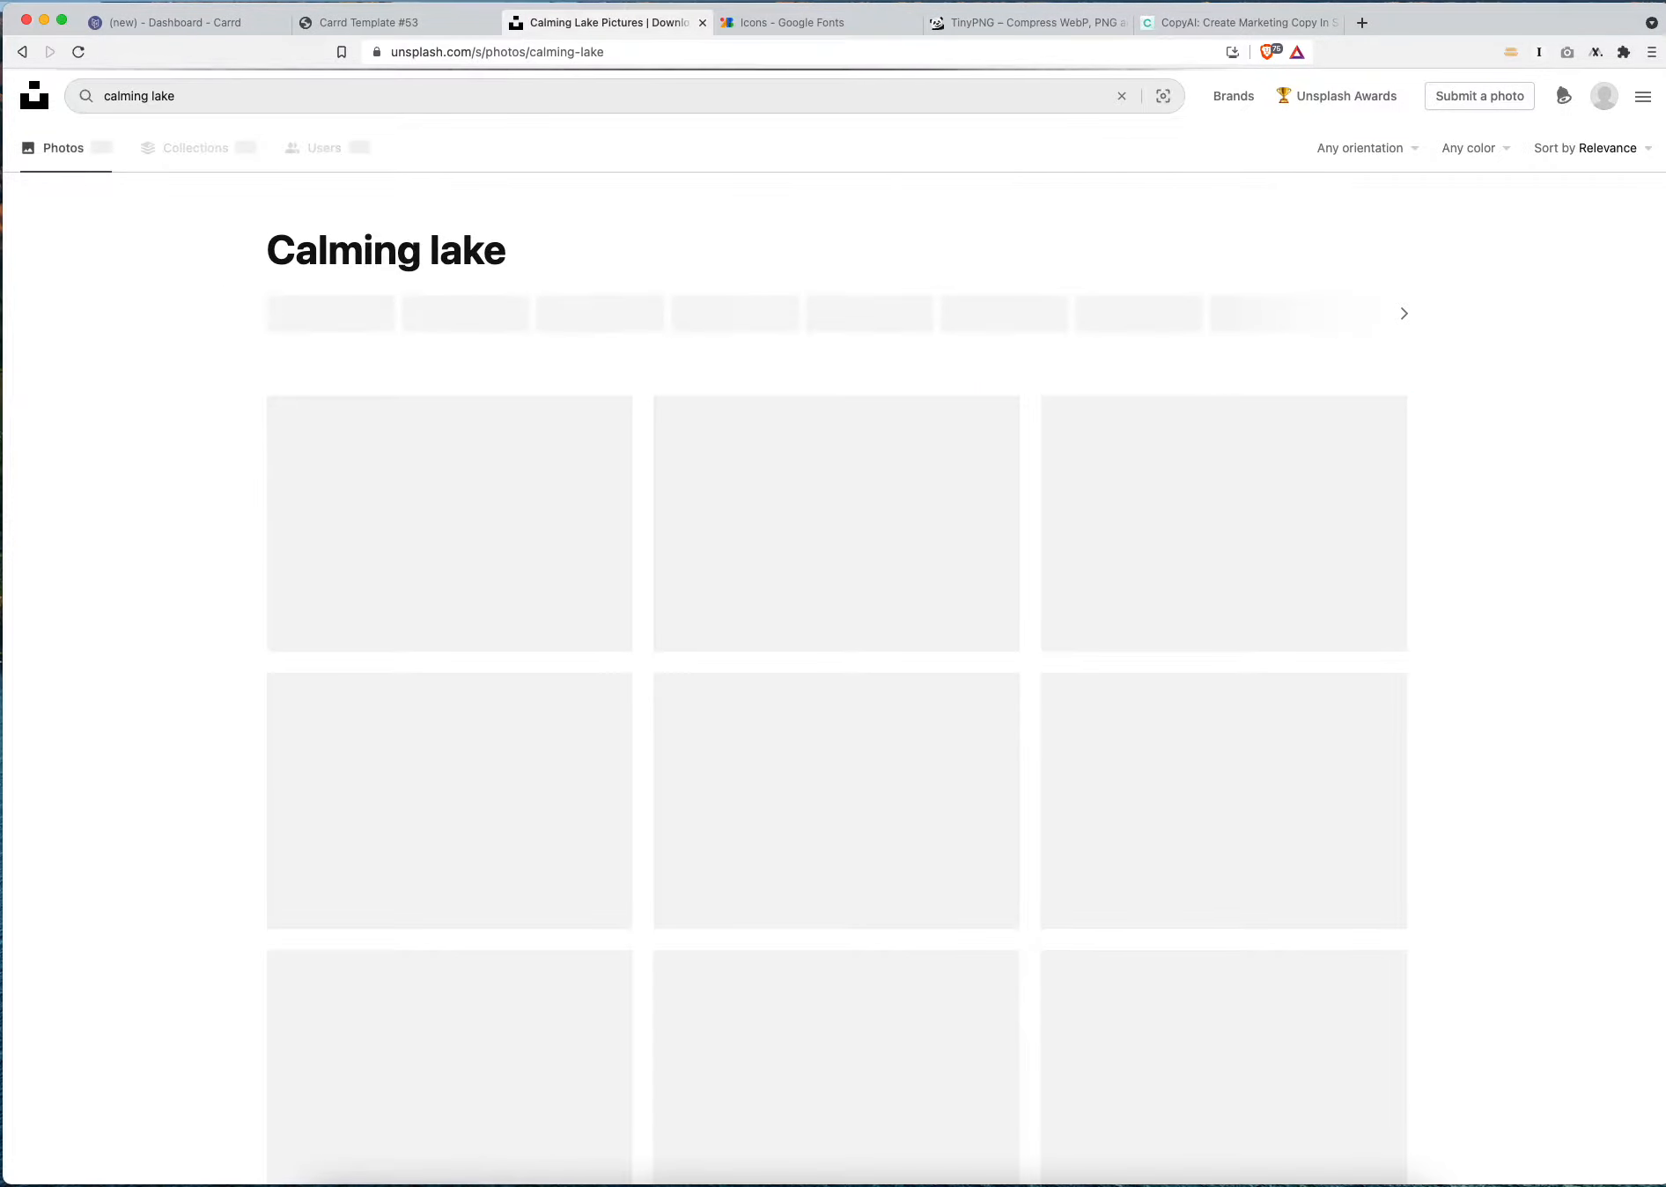
scroll(809, 672, "down", 6)
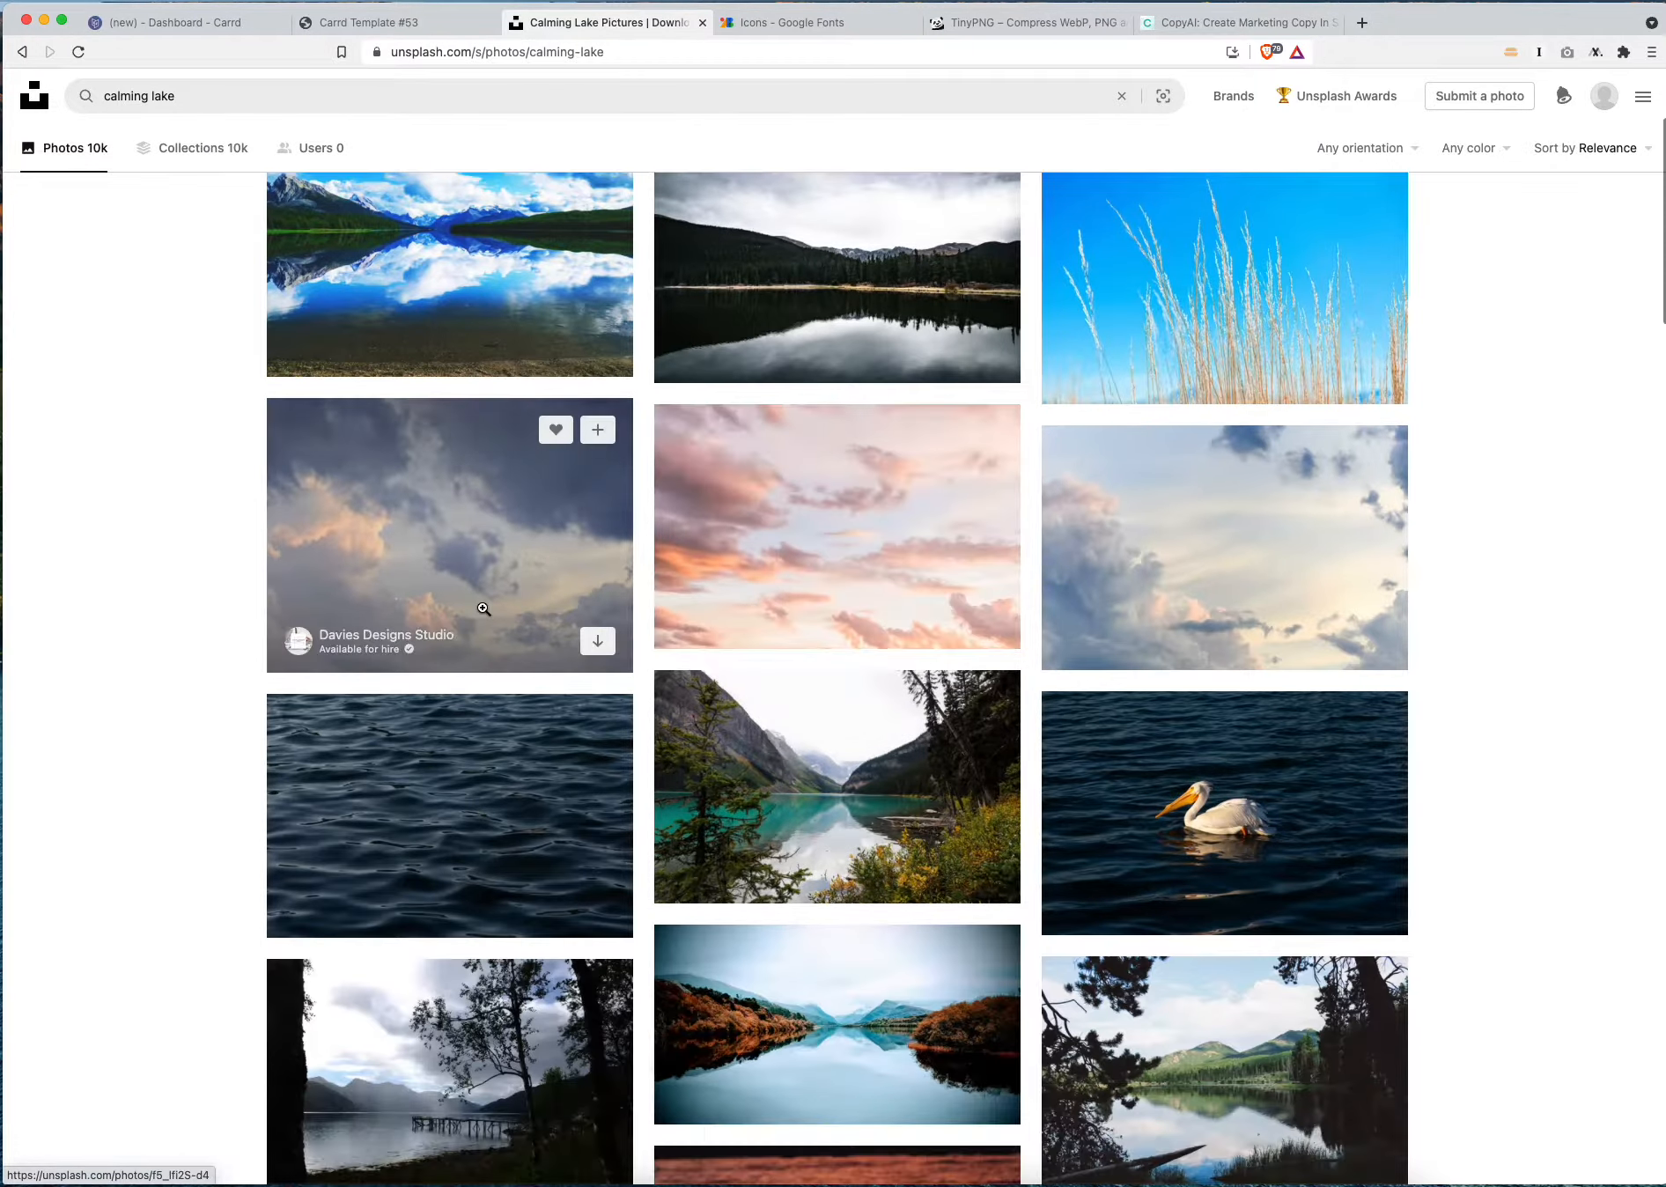
scroll(482, 605, "up", 6)
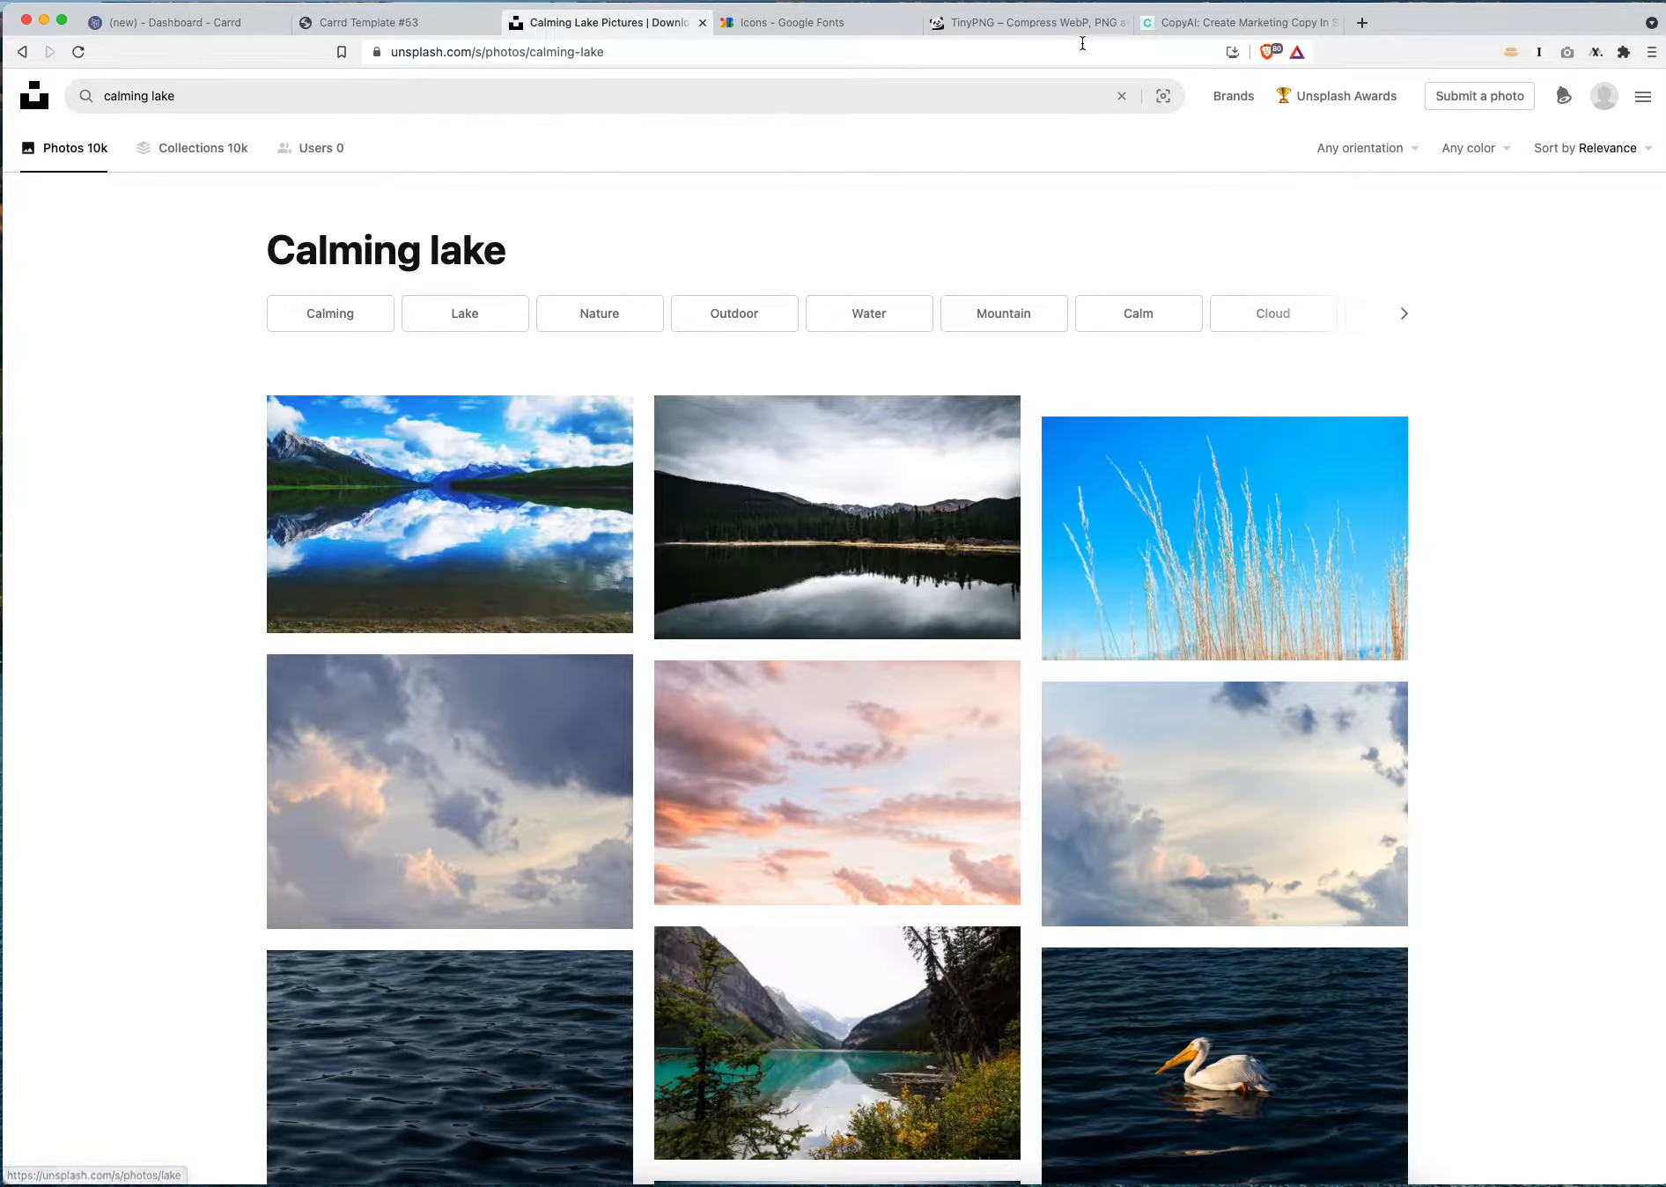
Check the library photo's compression in TinyPNG, and review the new background down the page back in the Carrd editor
left_click(1046, 25)
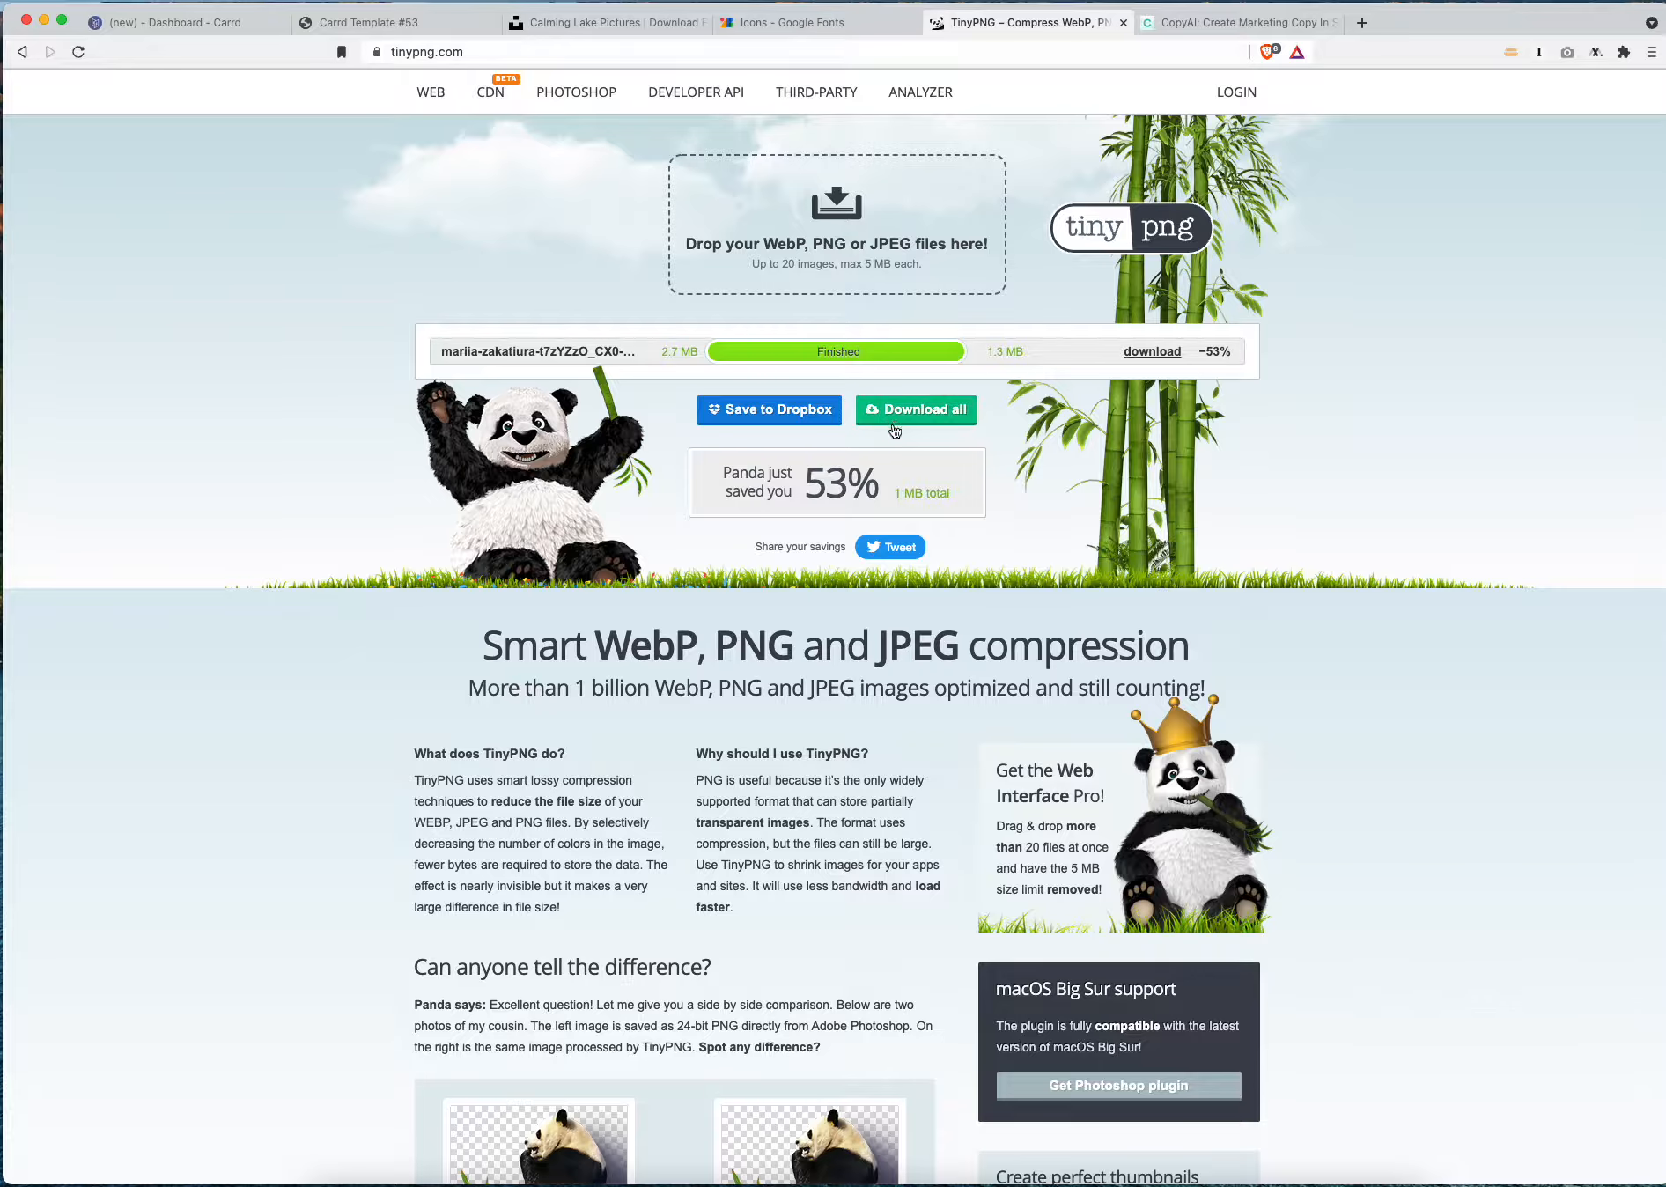
left_click(167, 22)
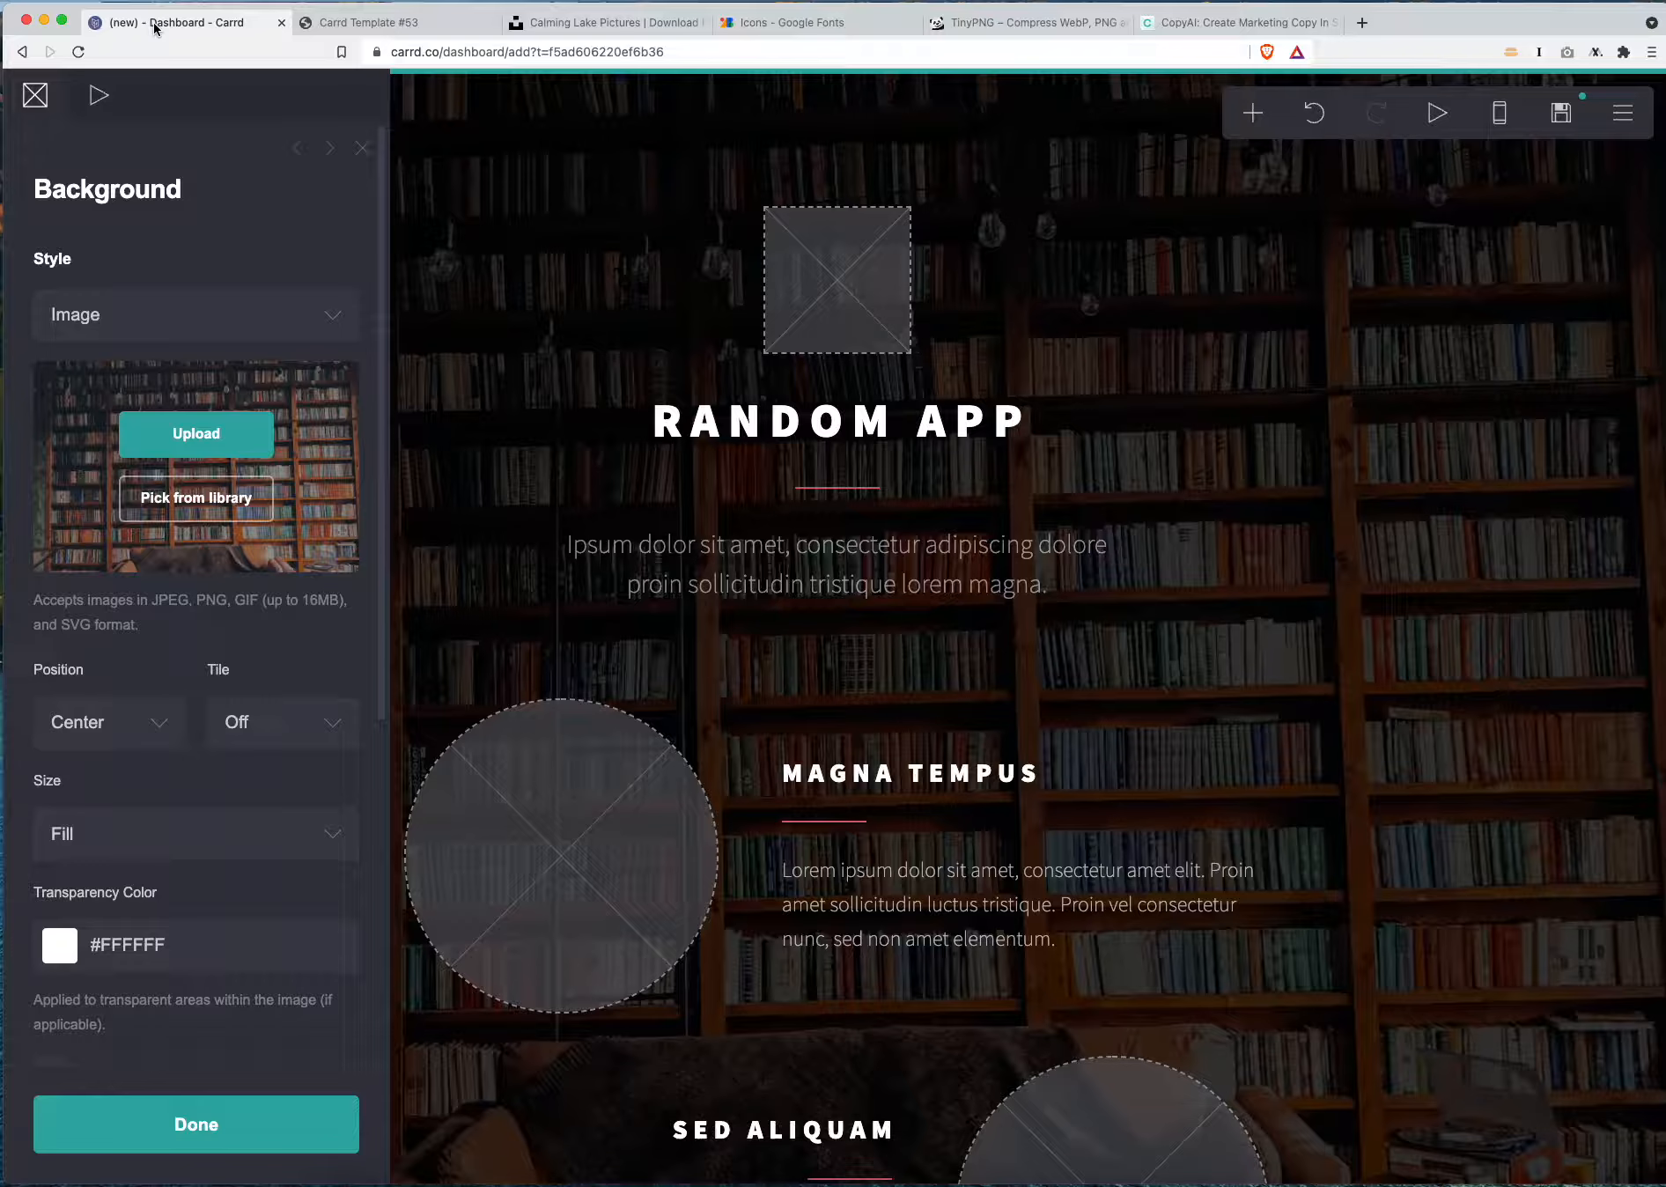
scroll(139, 606, "down", 1)
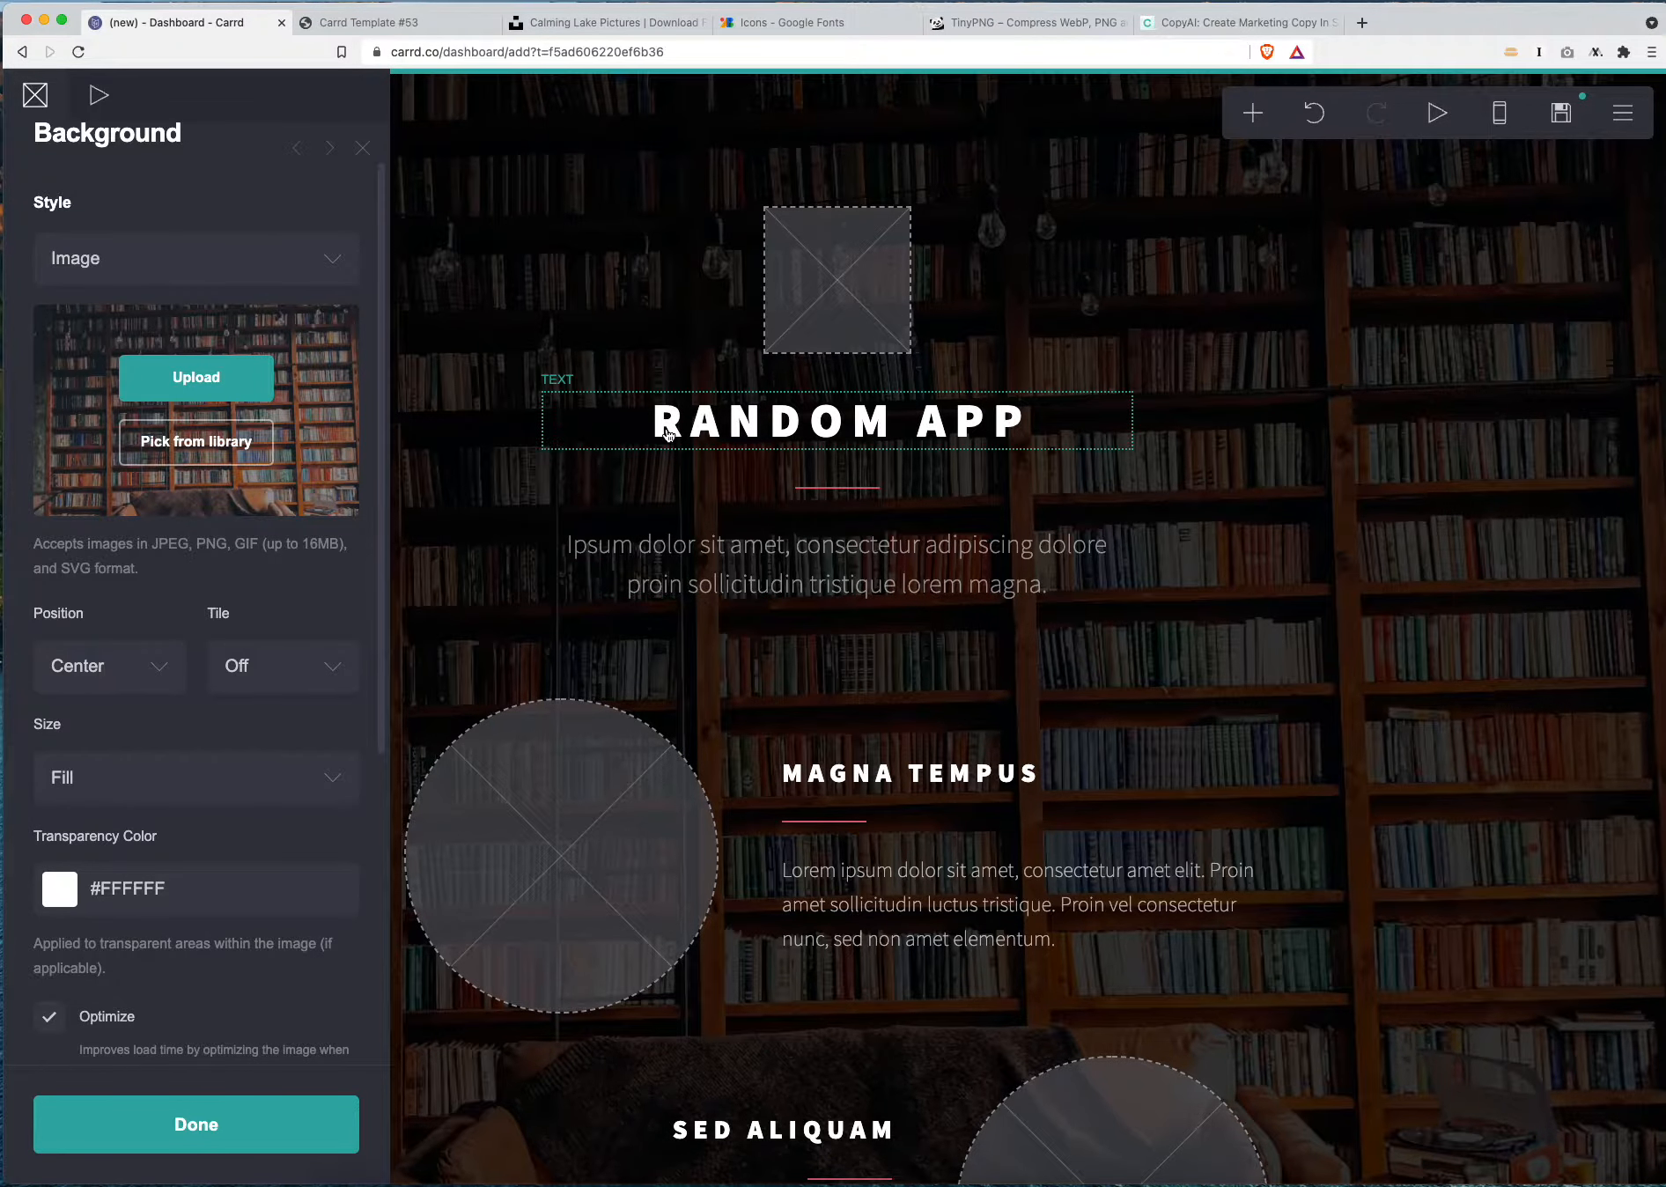
scroll(881, 528, "down", 15)
scroll(1042, 546, "up", 15)
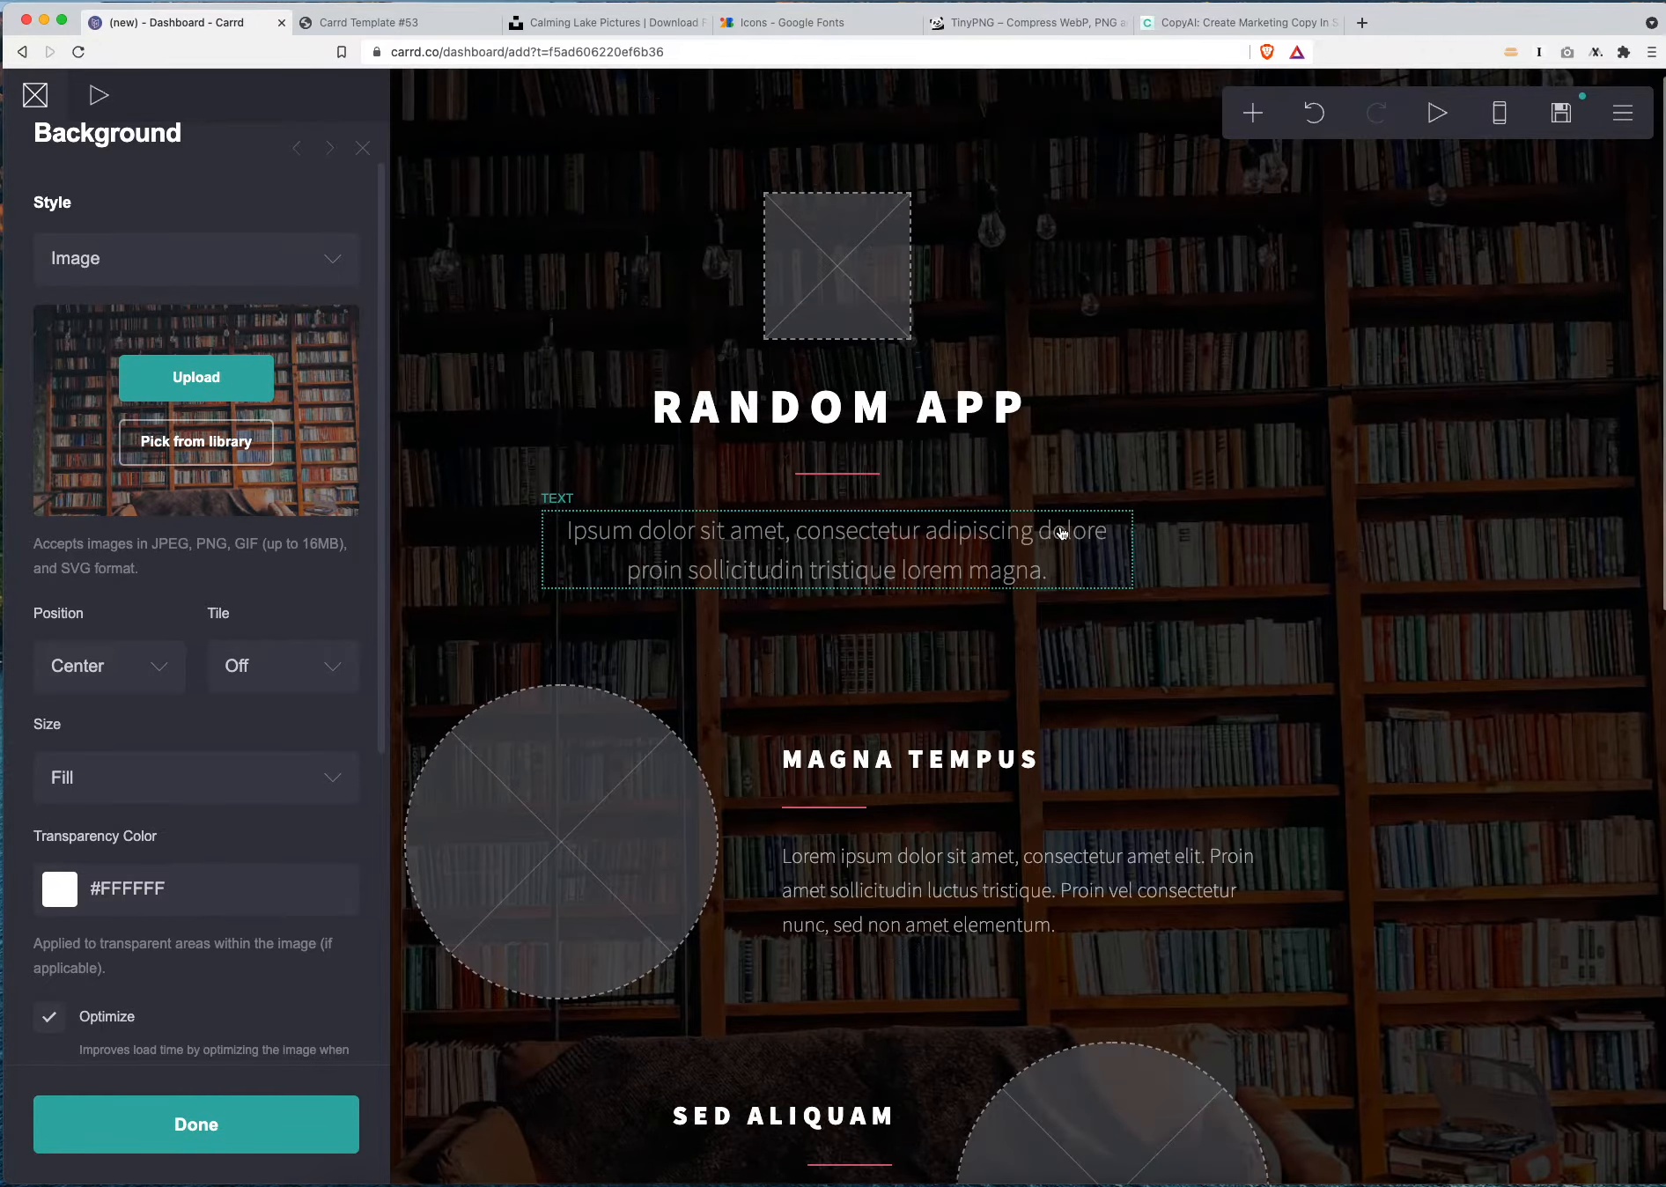
Darken the background's color overlay by raising its opacity to #000000DB
scroll(315, 739, "down", 5)
scroll(316, 742, "up", 5)
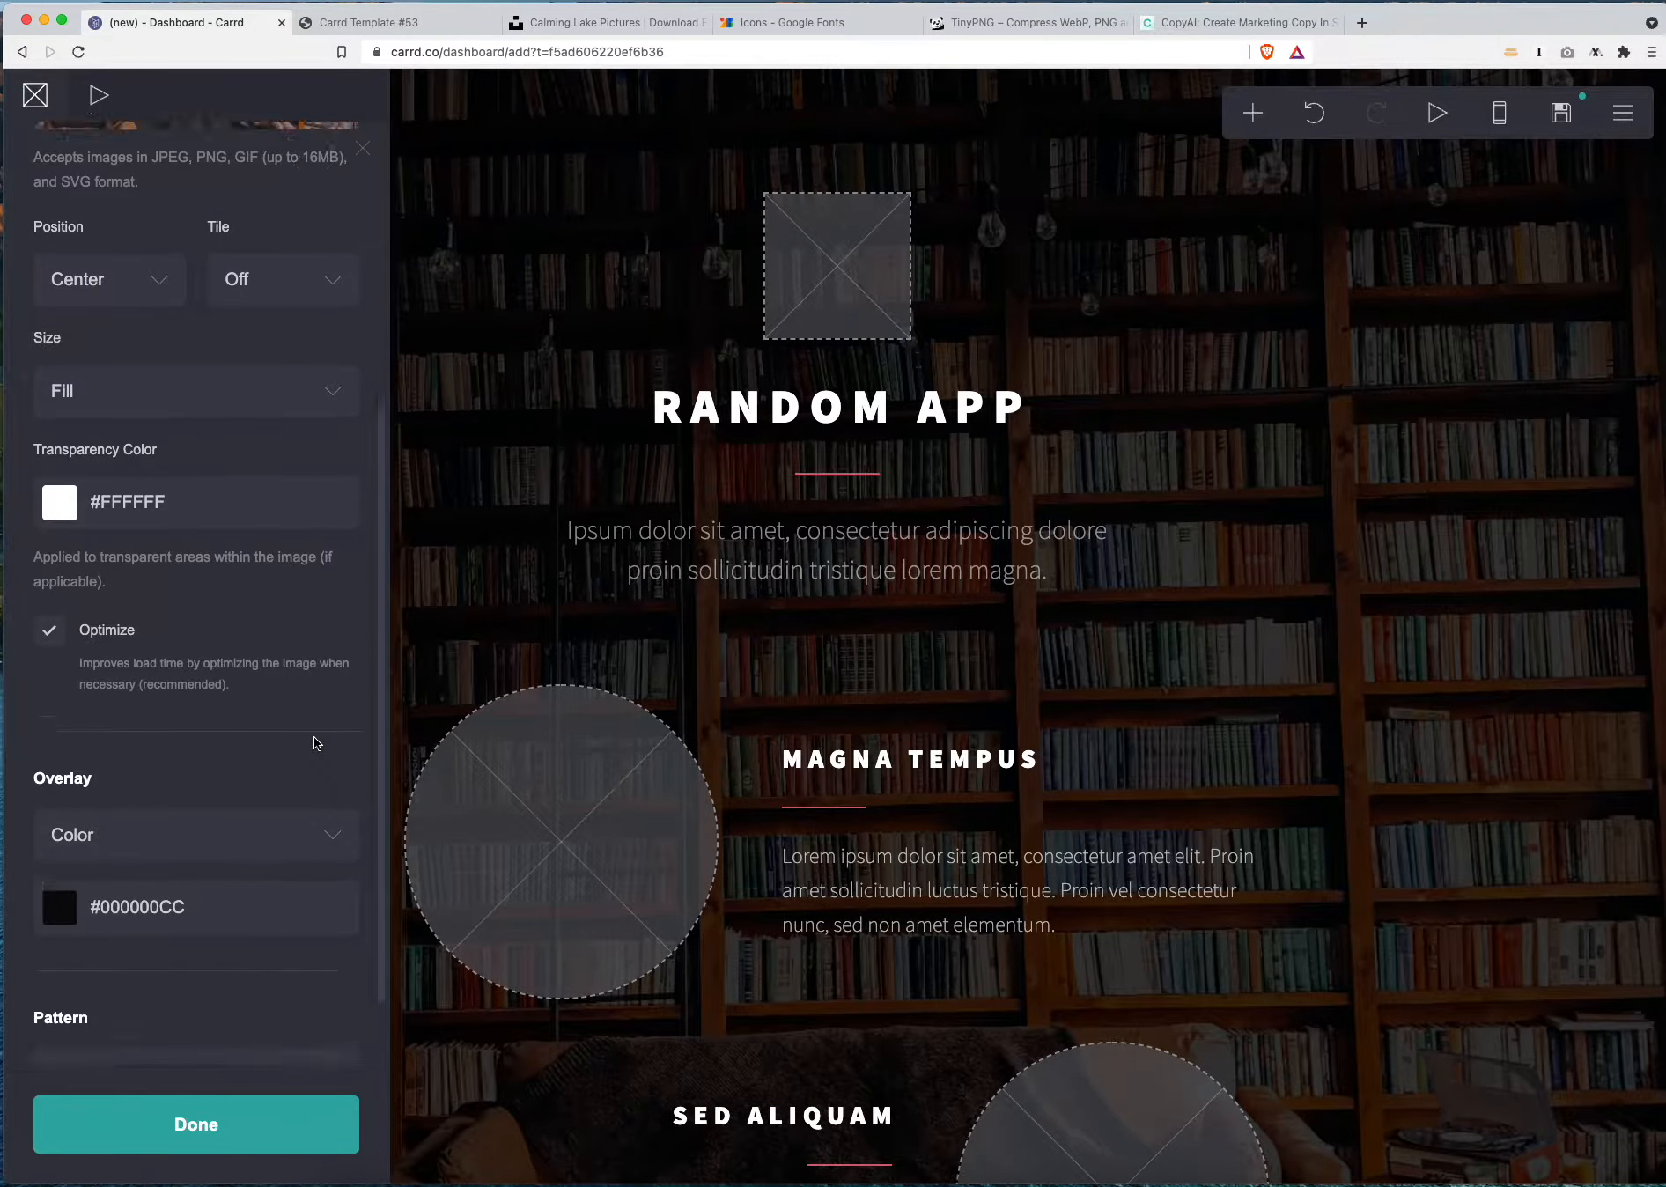
scroll(315, 743, "down", 5)
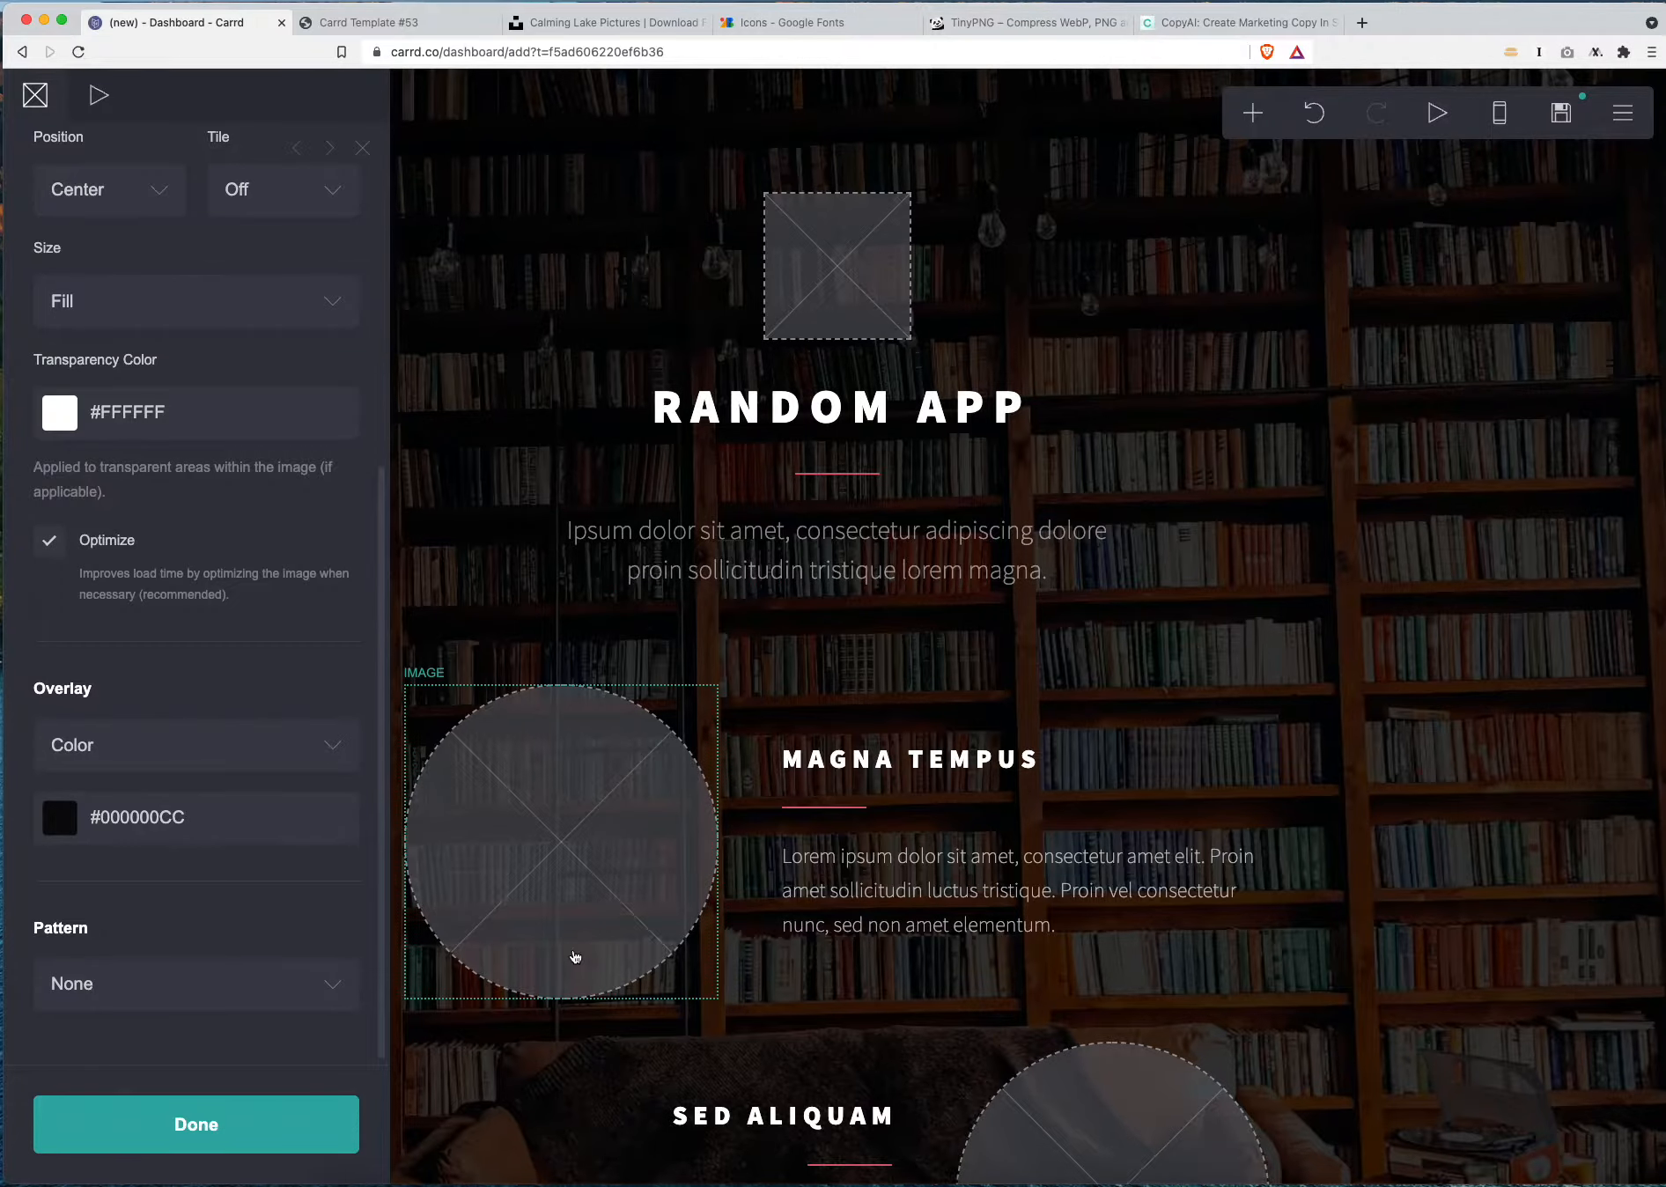
scroll(1008, 874, "down", 10)
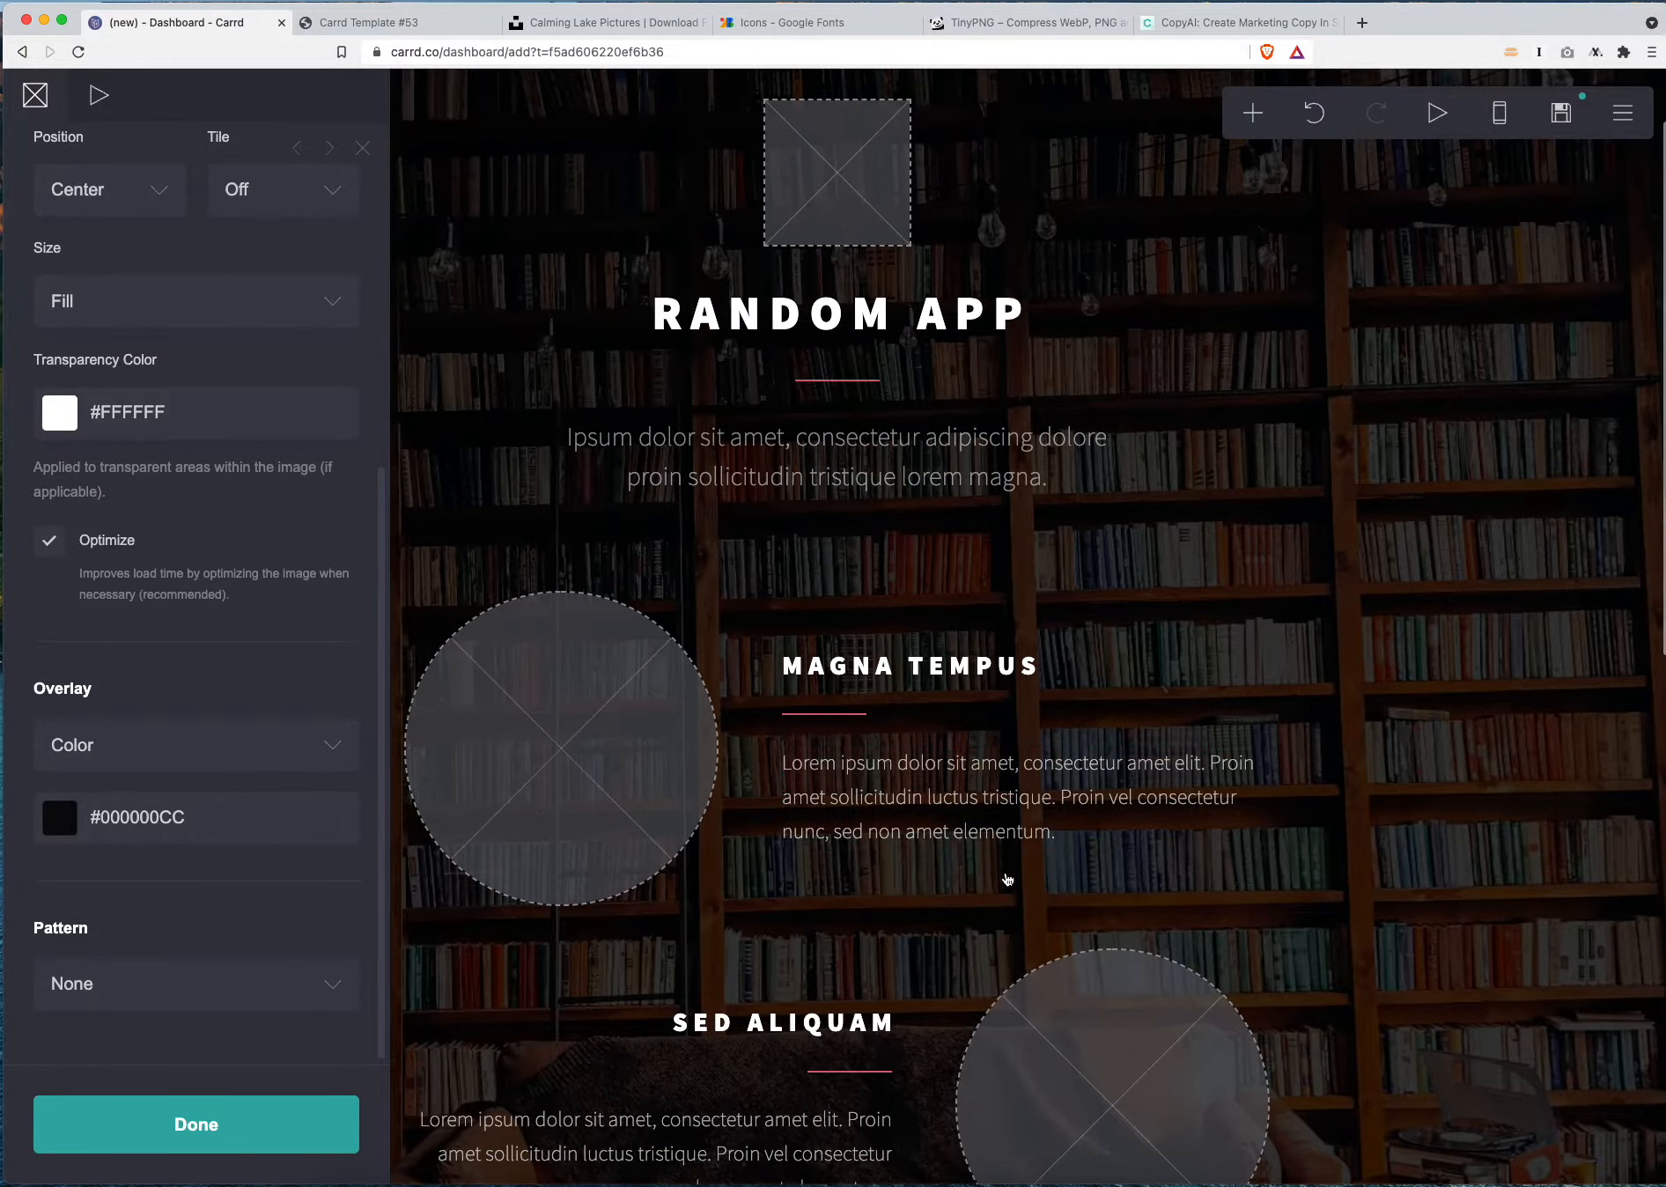
left_click(258, 816)
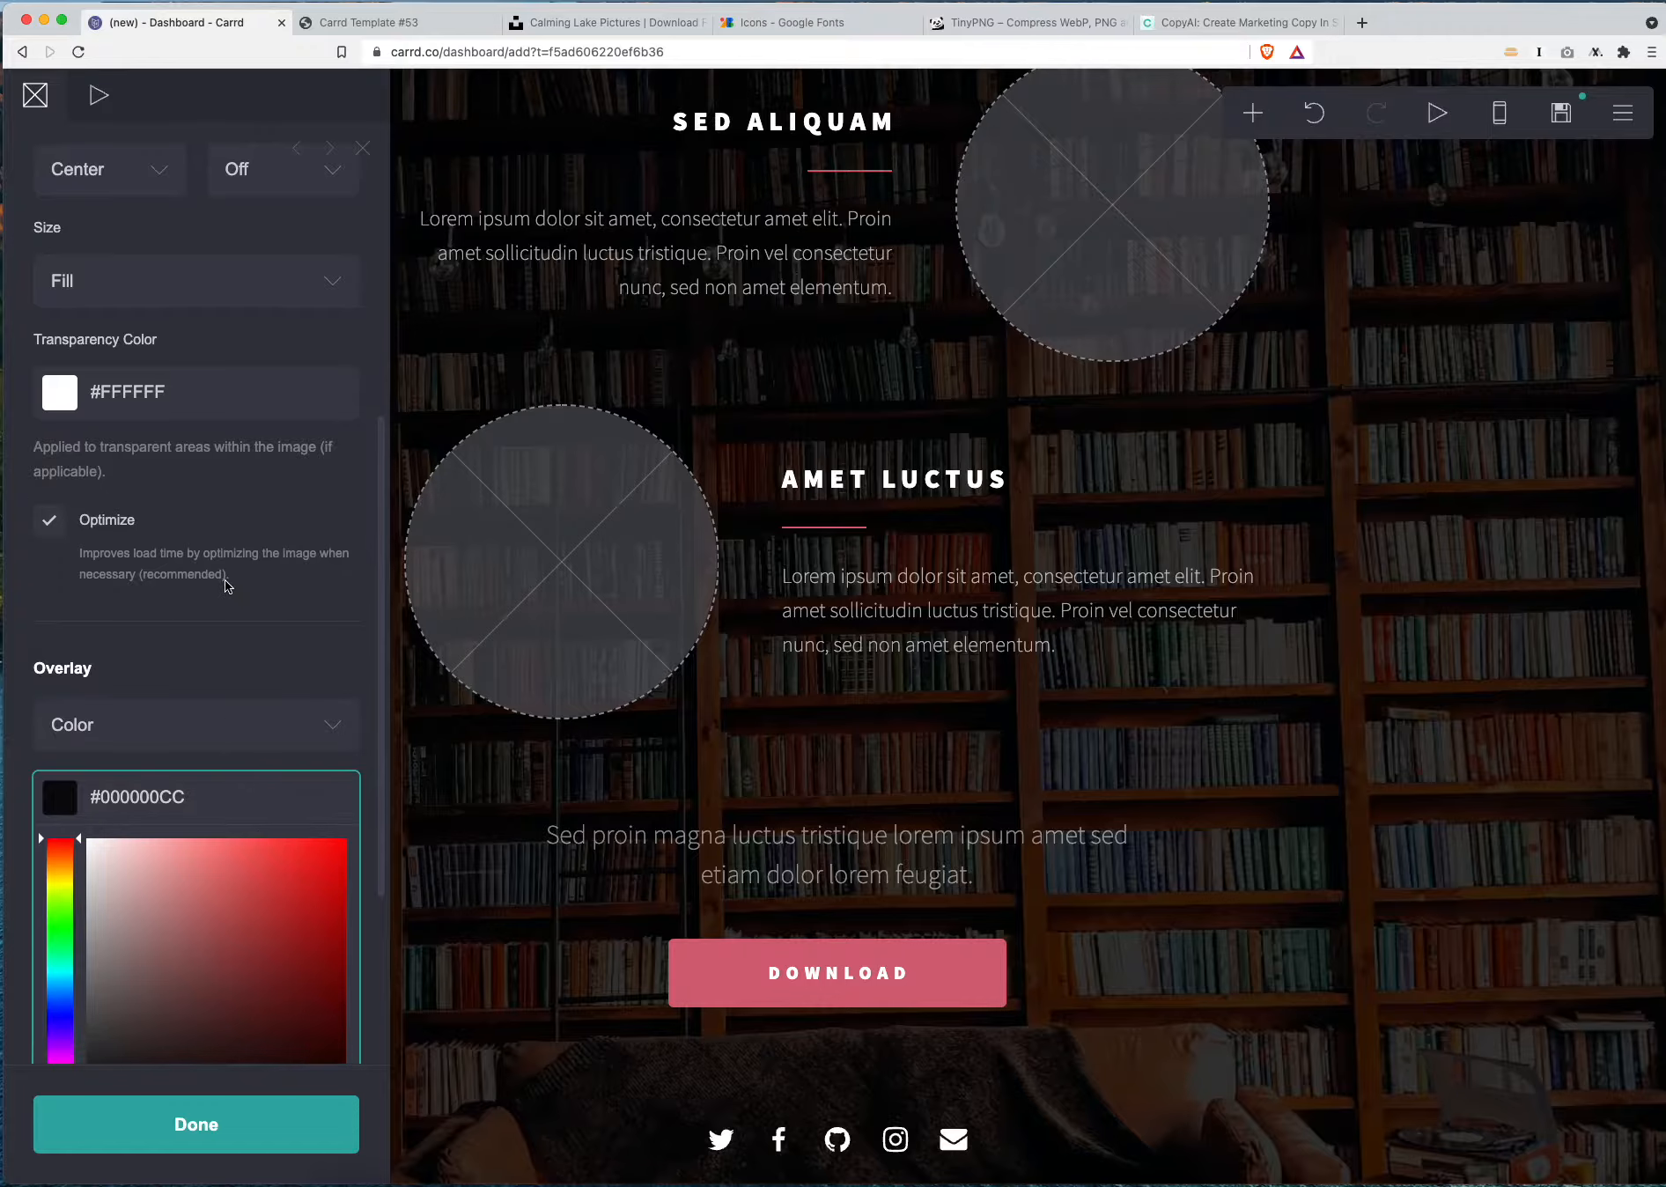
scroll(225, 581, "down", 4)
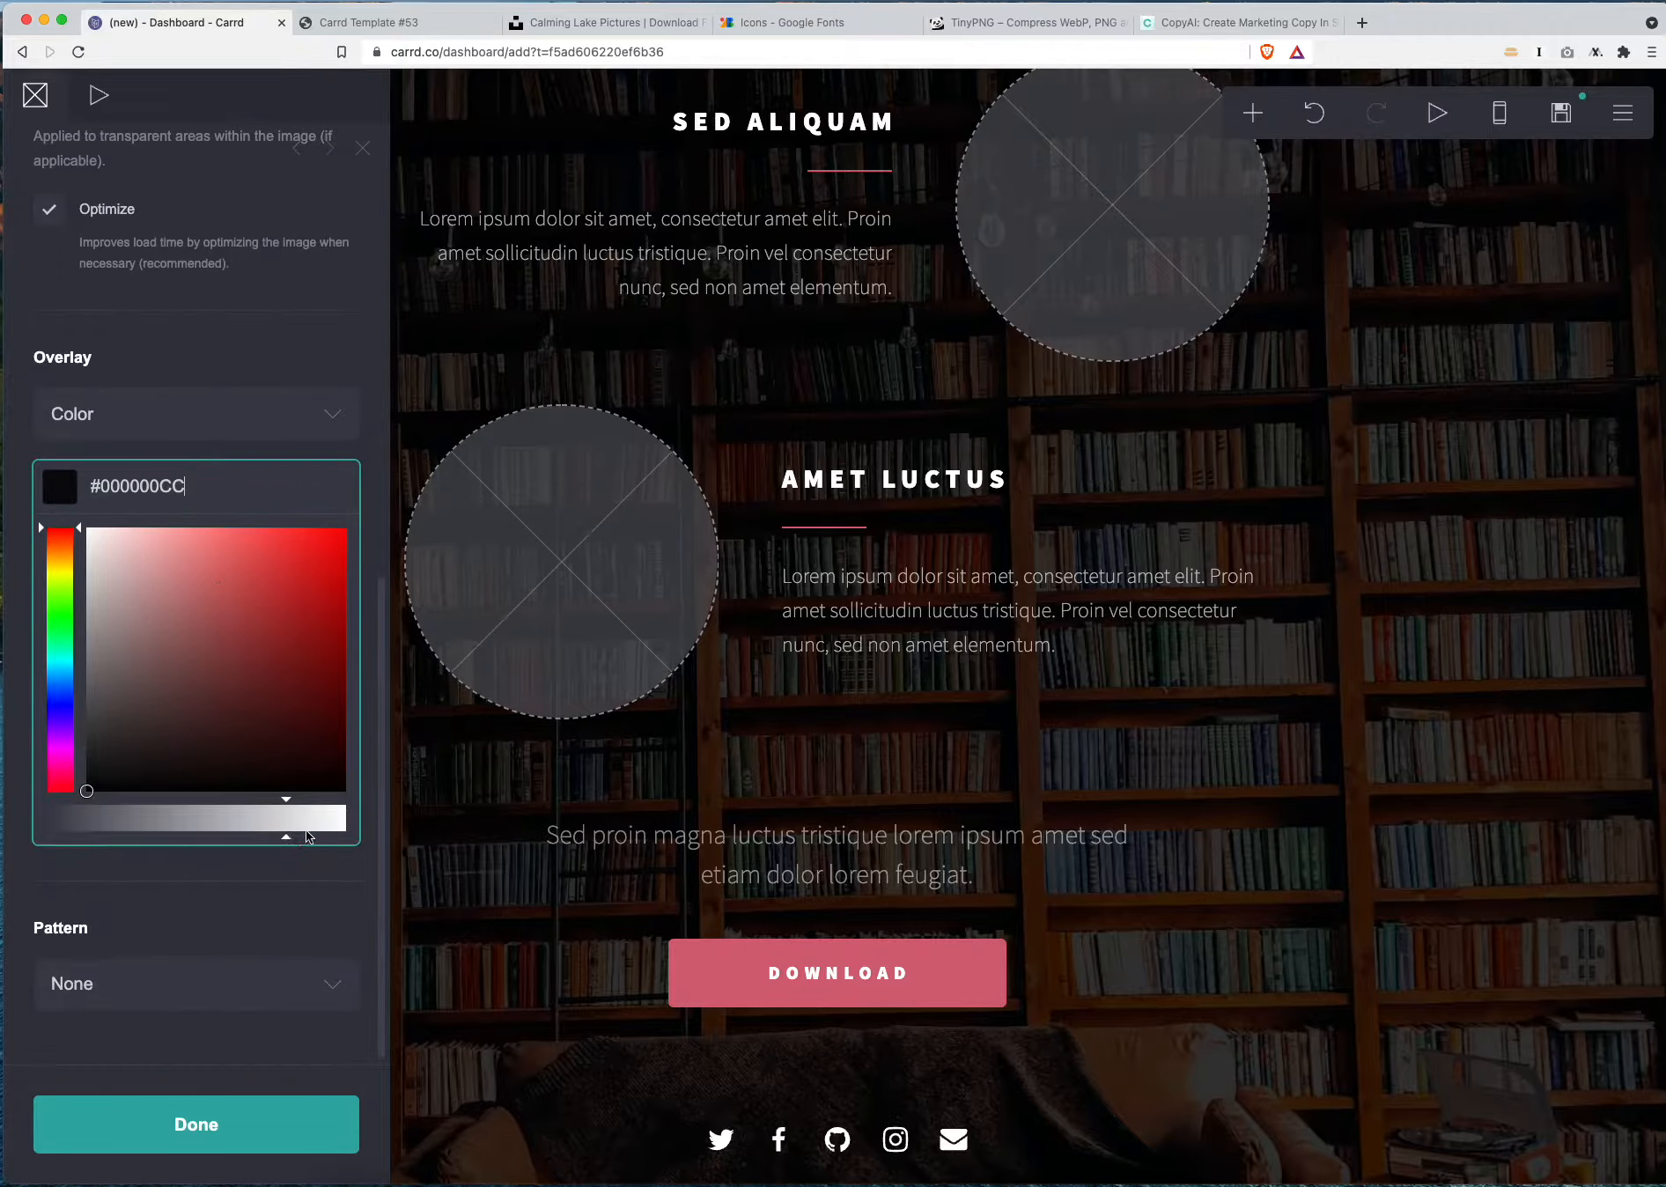
left_click_drag(292, 813, 301, 813)
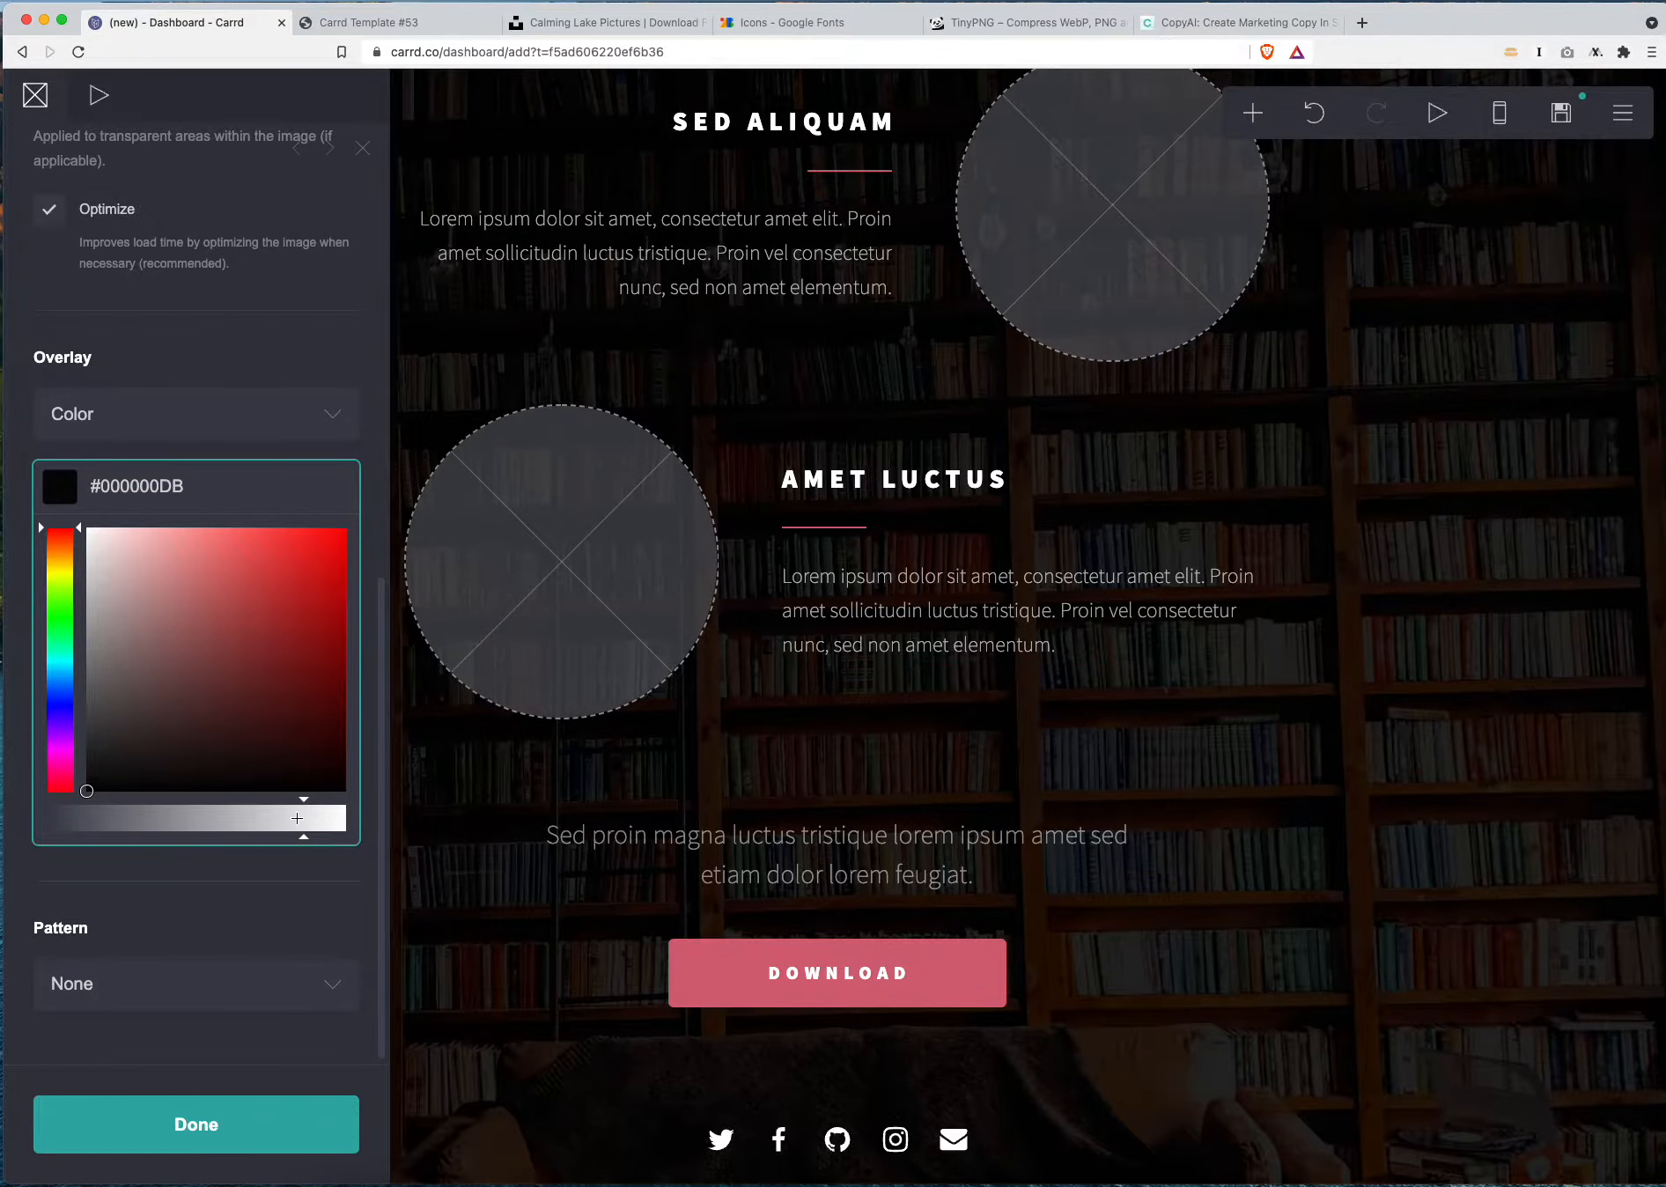
Check the background pattern options, keep None, and finish editing the background
left_click(177, 968)
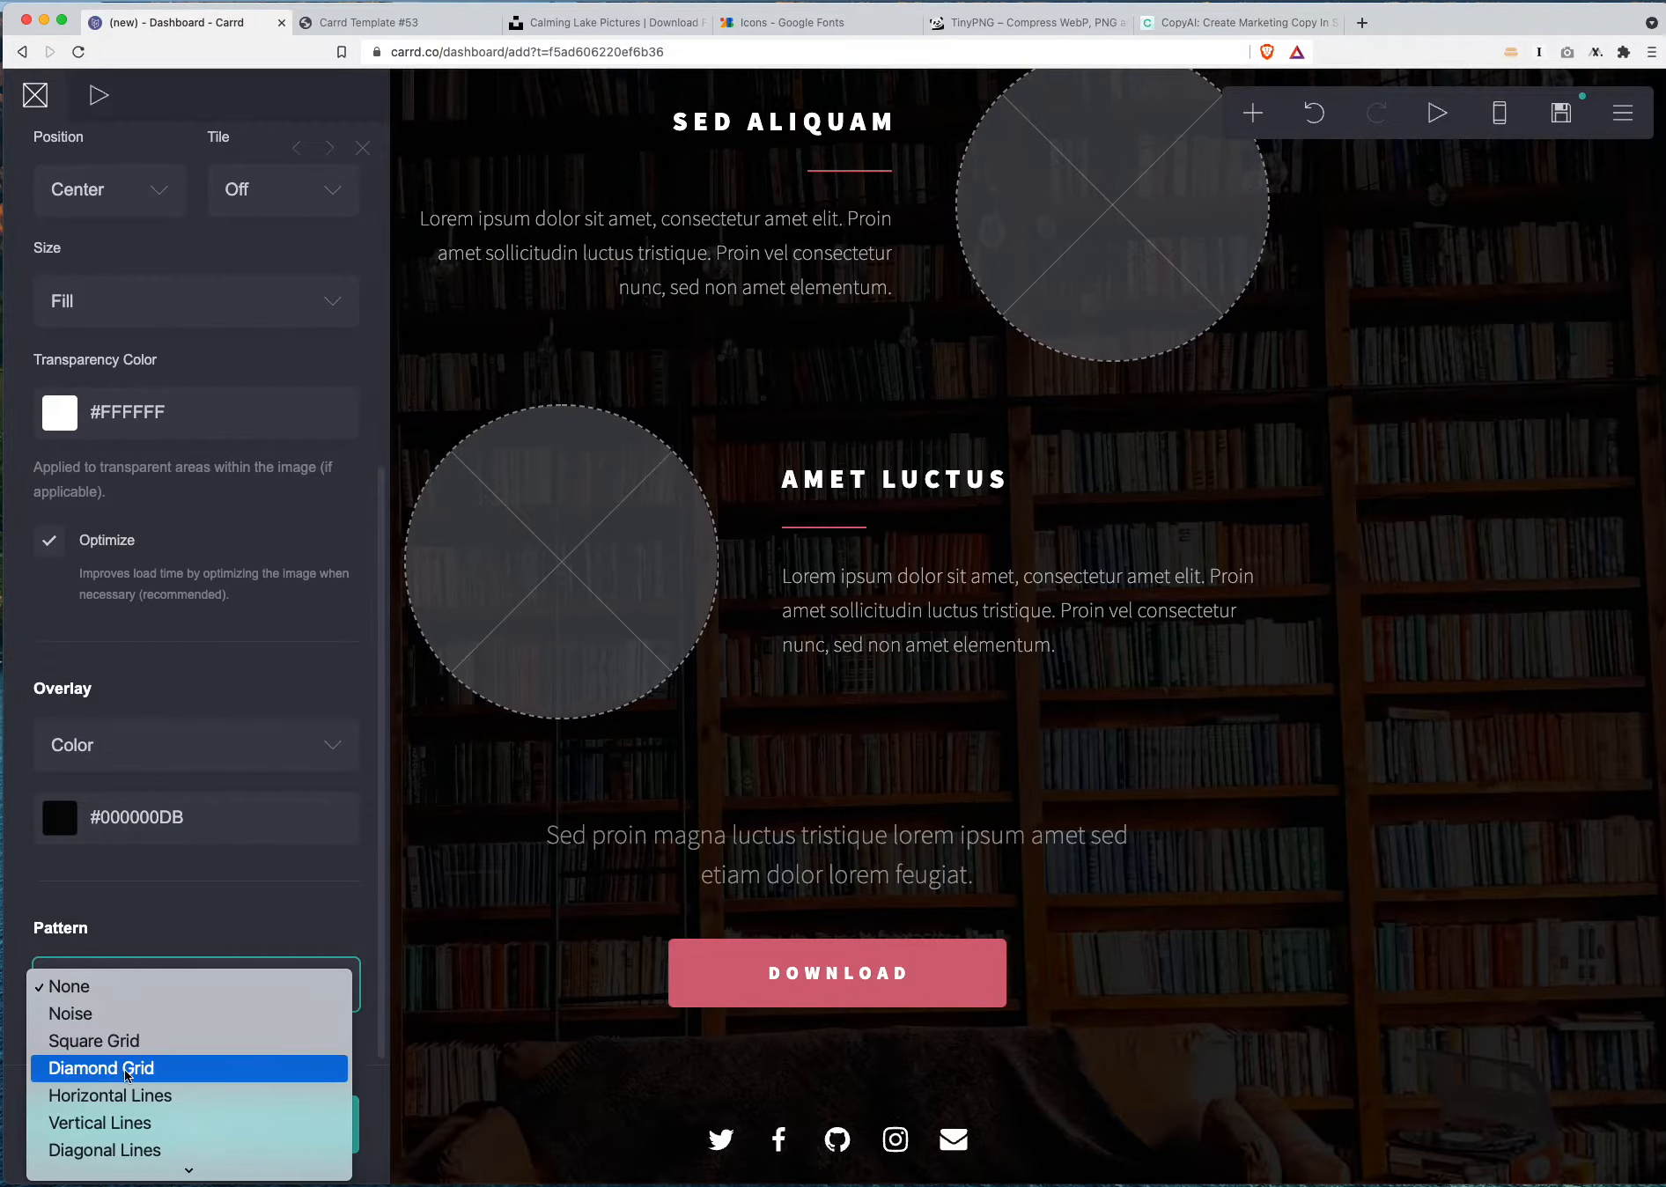
left_click(183, 917)
left_click(176, 1105)
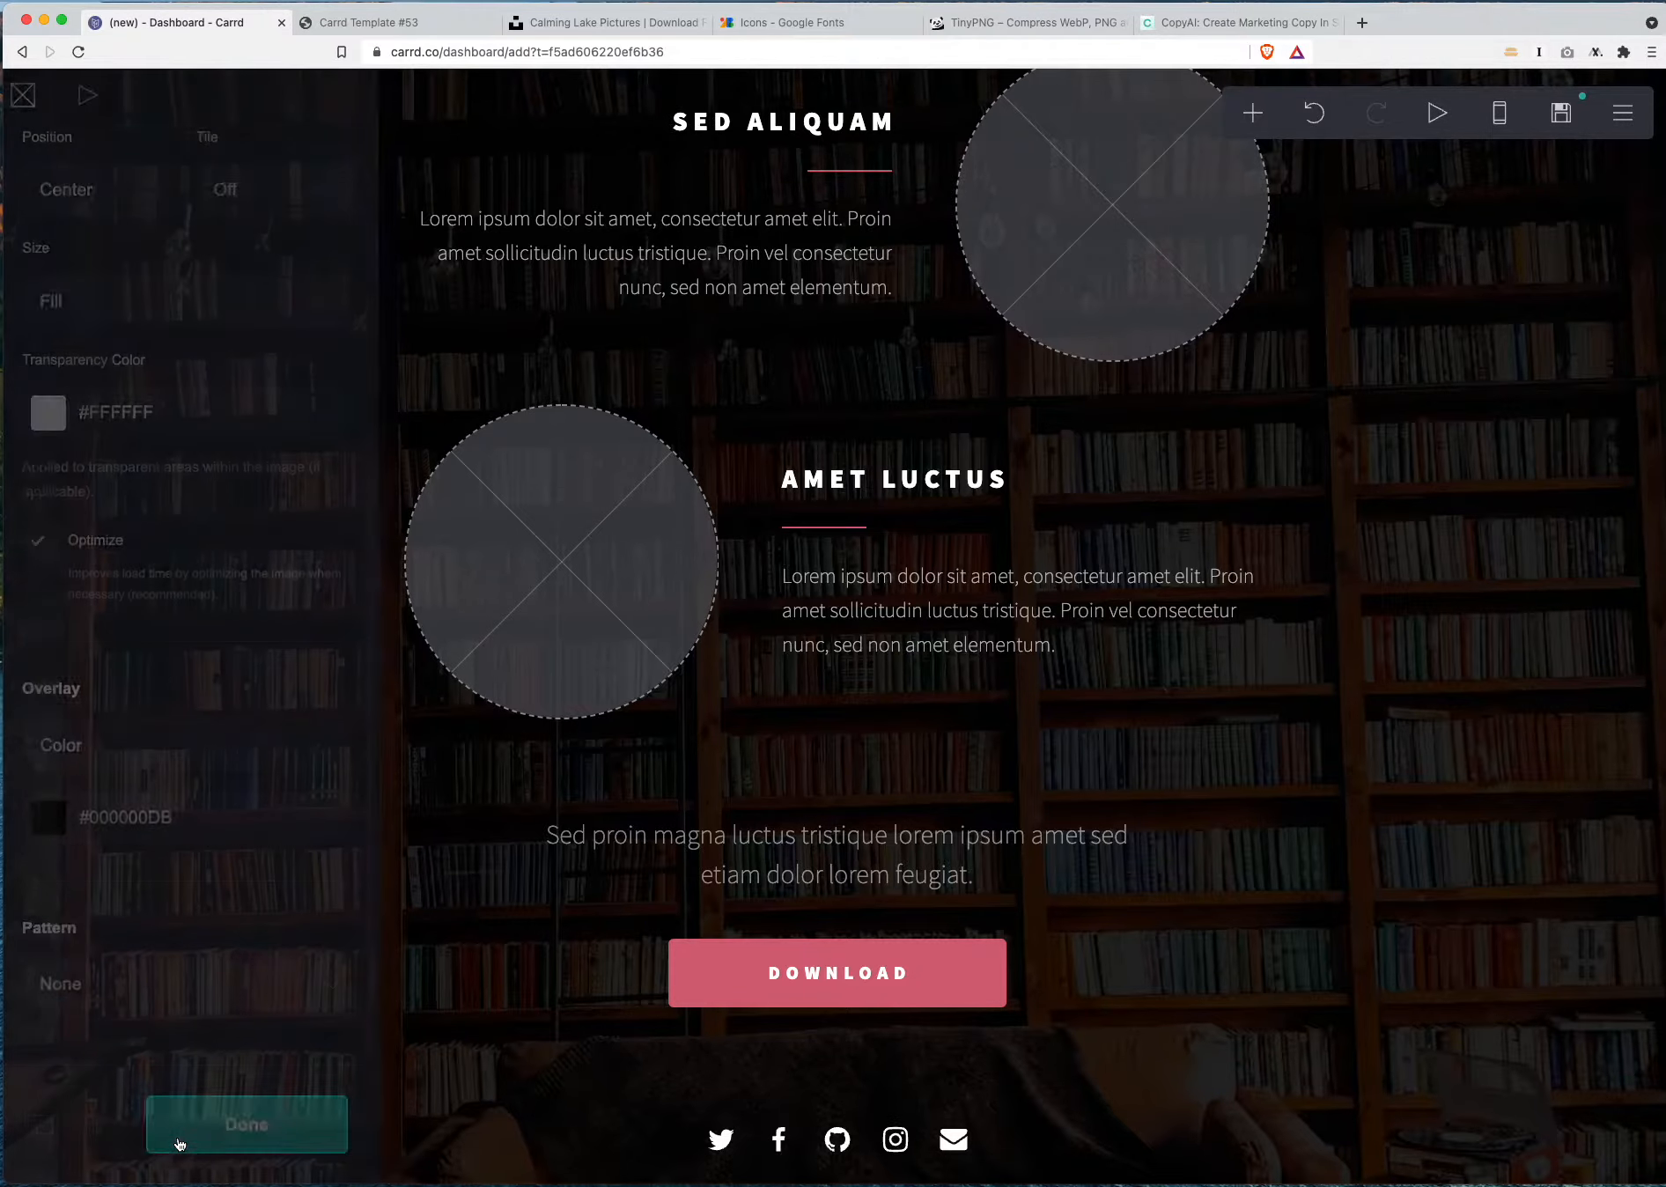
Select the image placeholder above the Random App heading, and view the Question Answer icon's download options on Google Fonts
scroll(1152, 472, "up", 10)
left_click(841, 309)
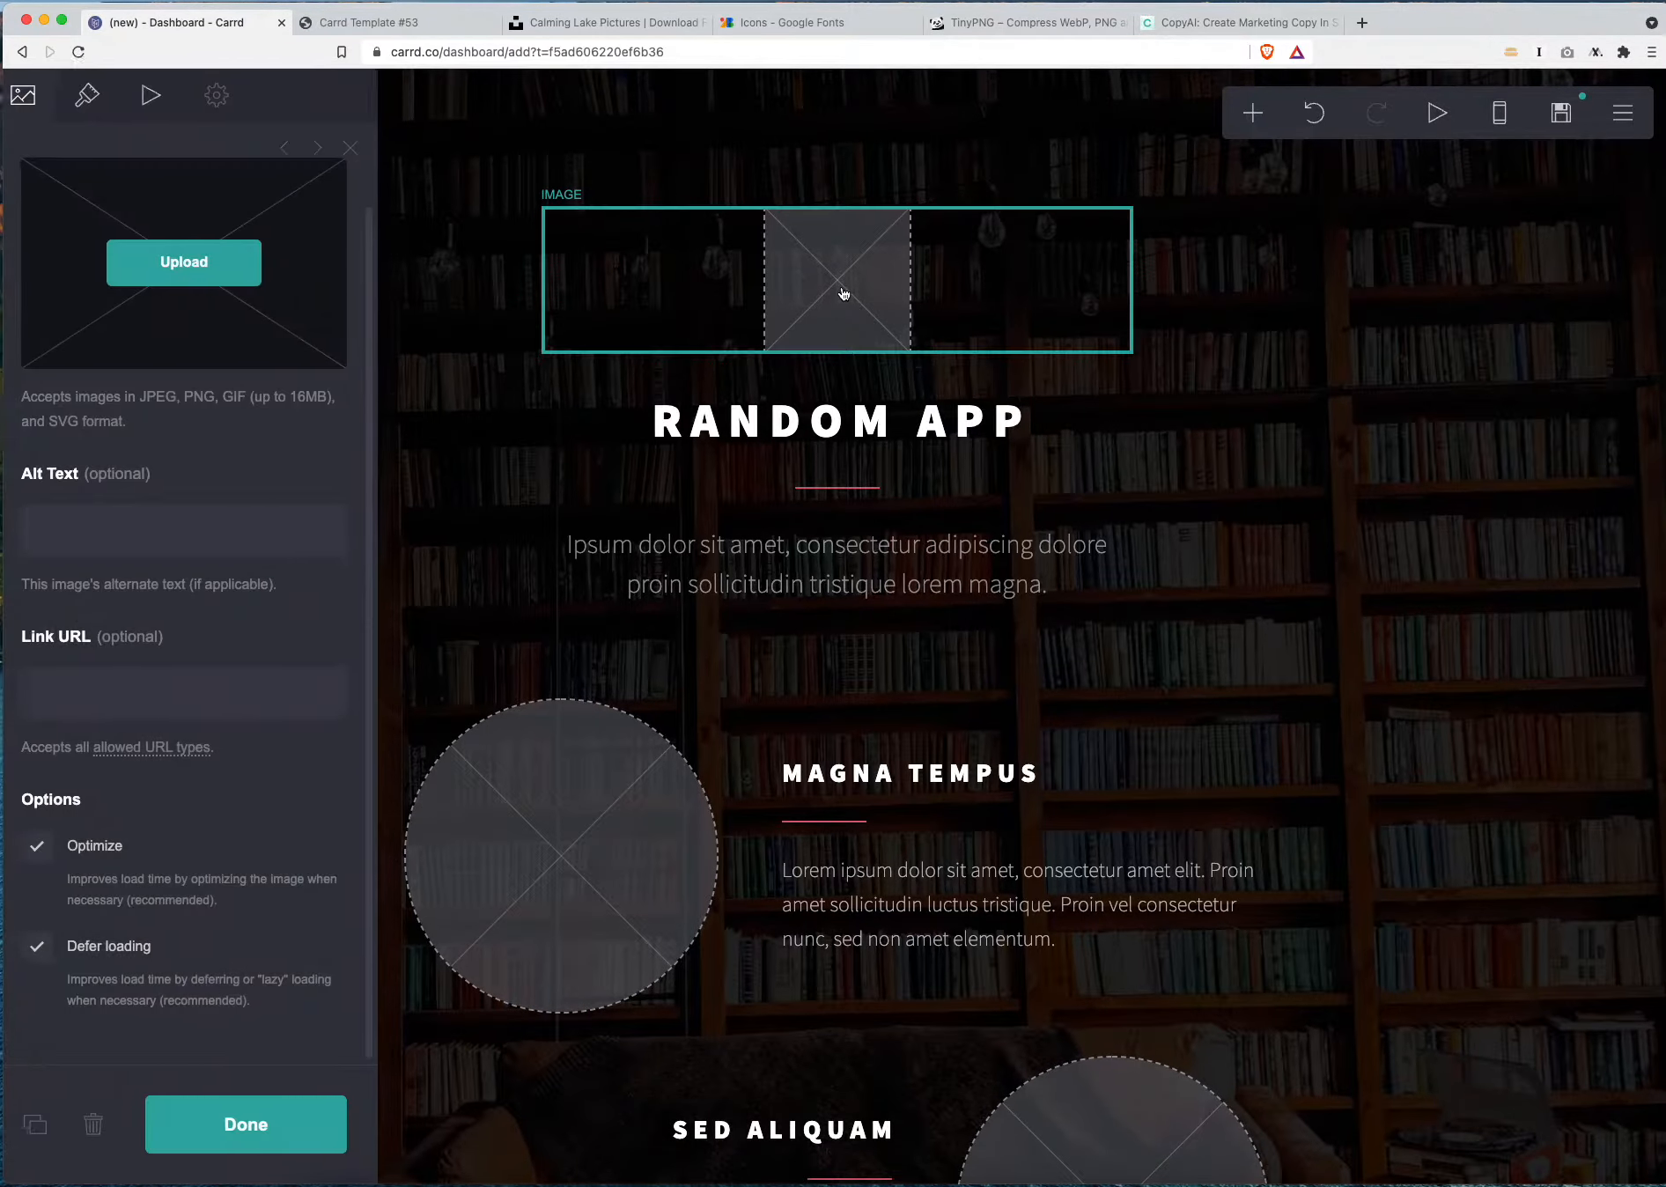
left_click(797, 22)
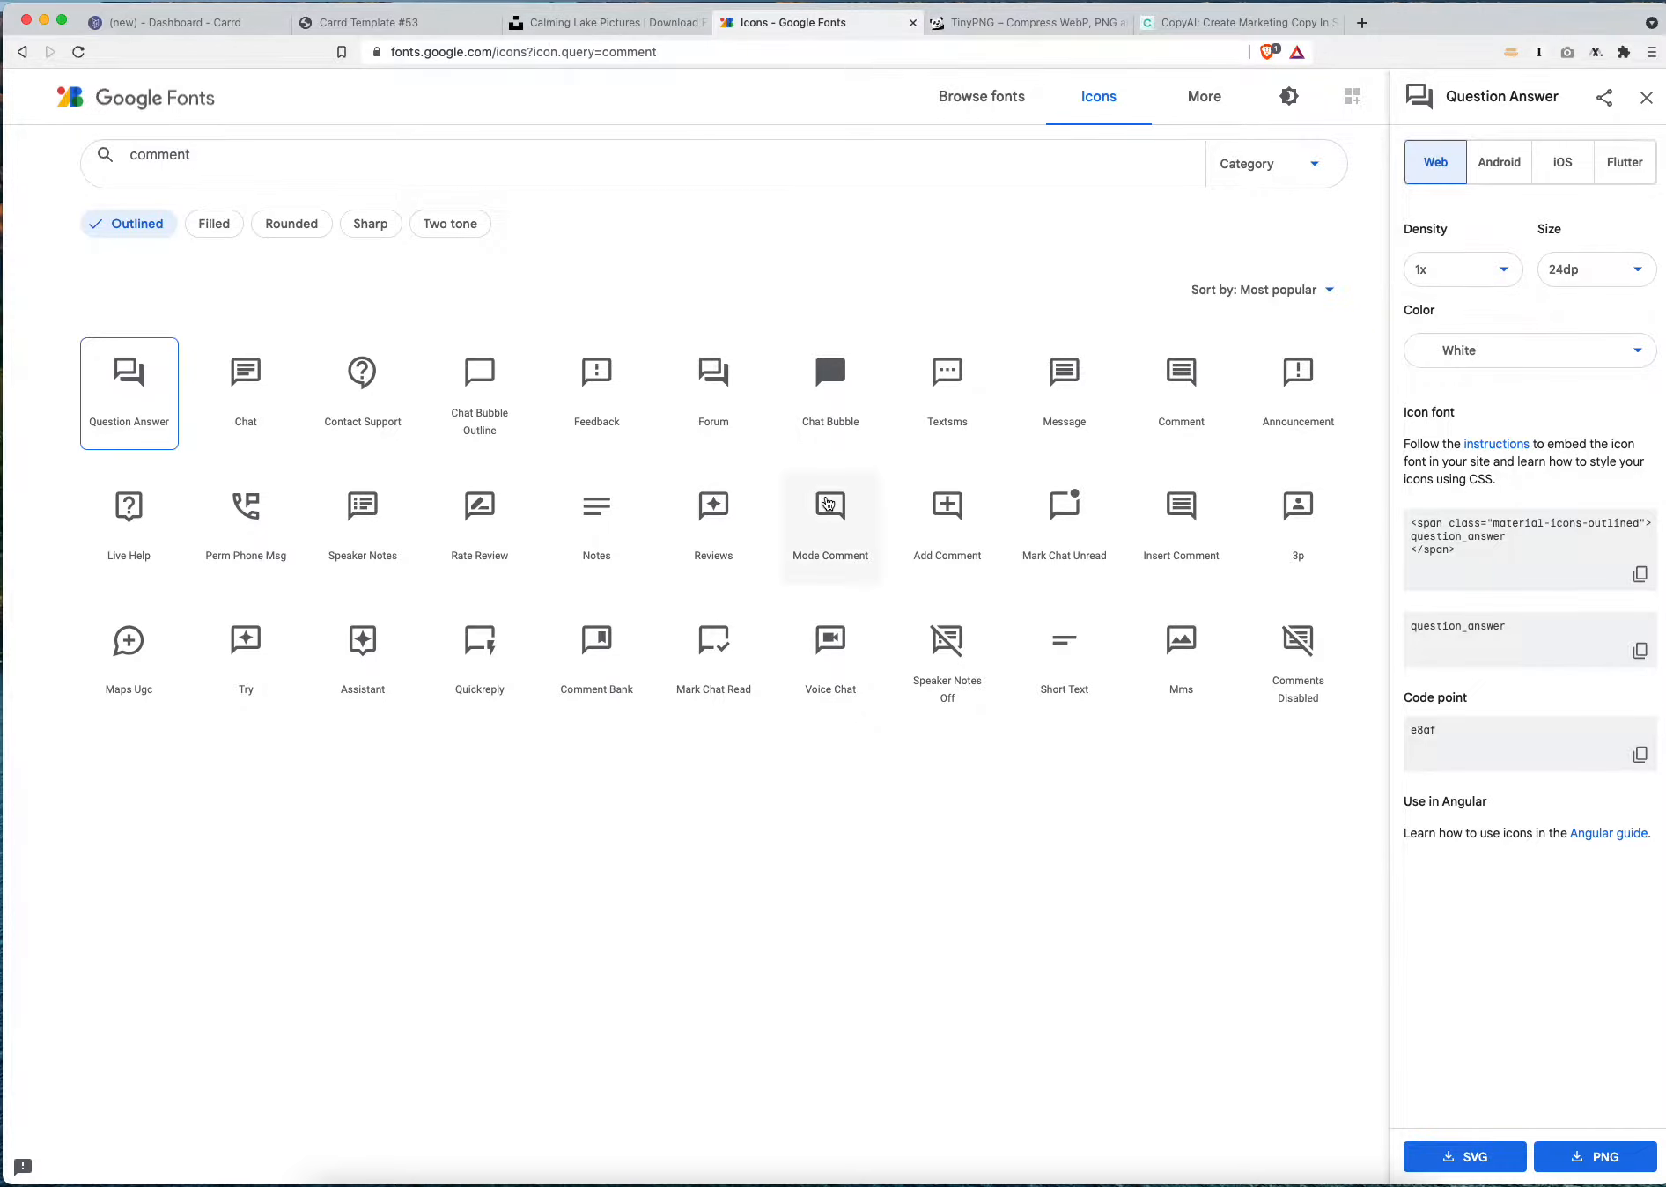
scroll(769, 912, "down", 1)
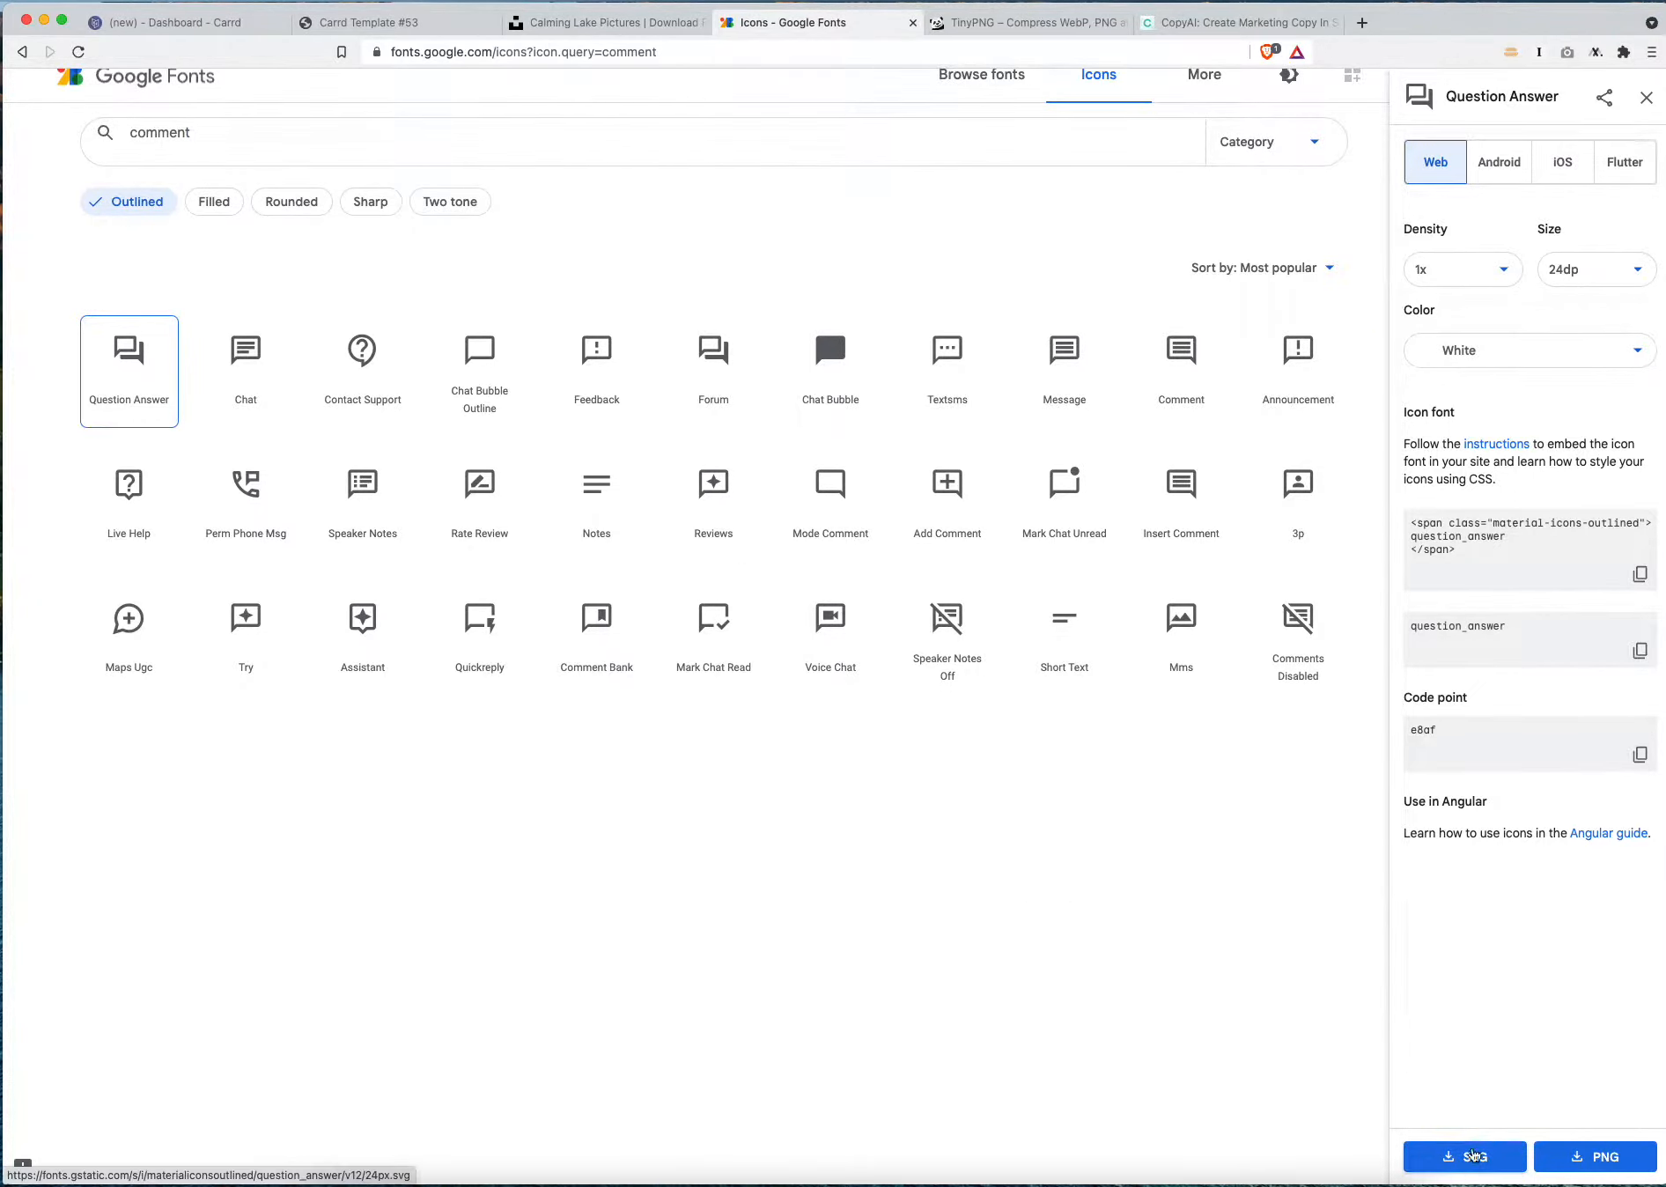
Return to the Carrd editor and upload library_books_white_24dp.svg into the image placeholder above the Random App heading
left_click(147, 23)
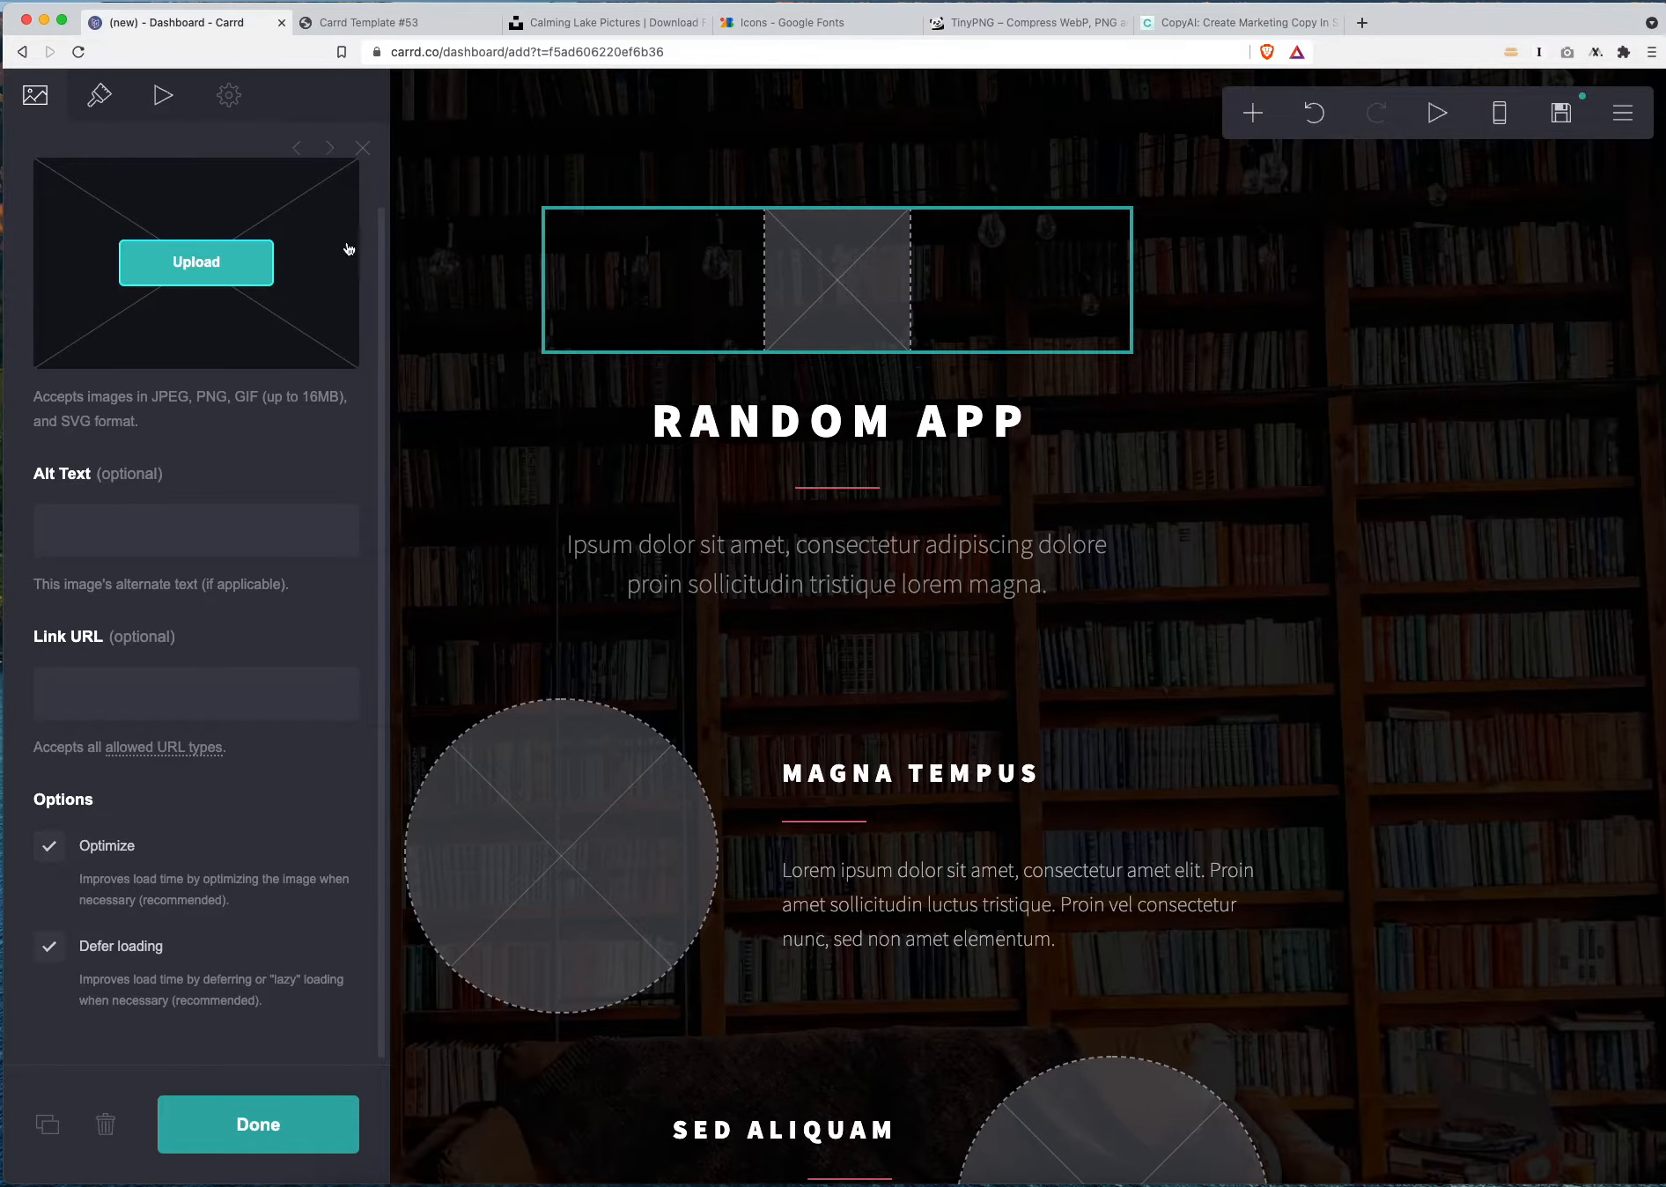
left_click(349, 250)
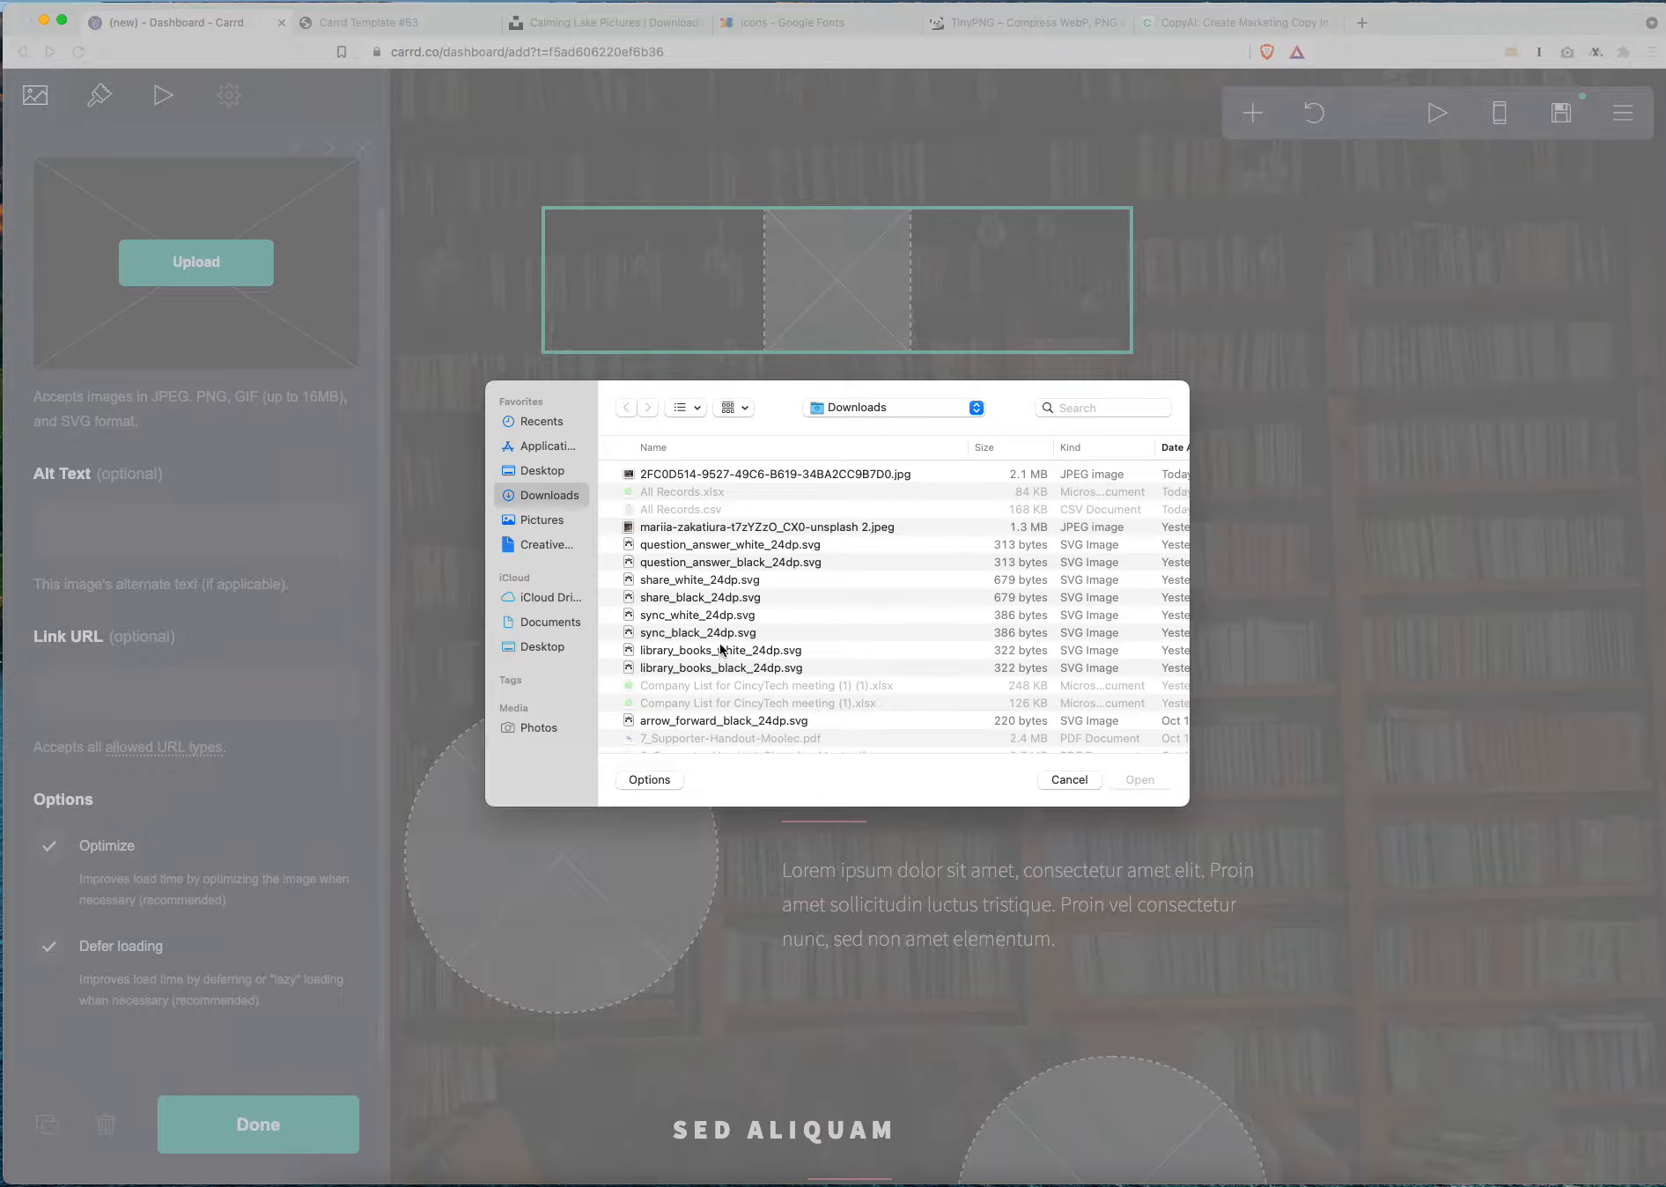
double_click(750, 652)
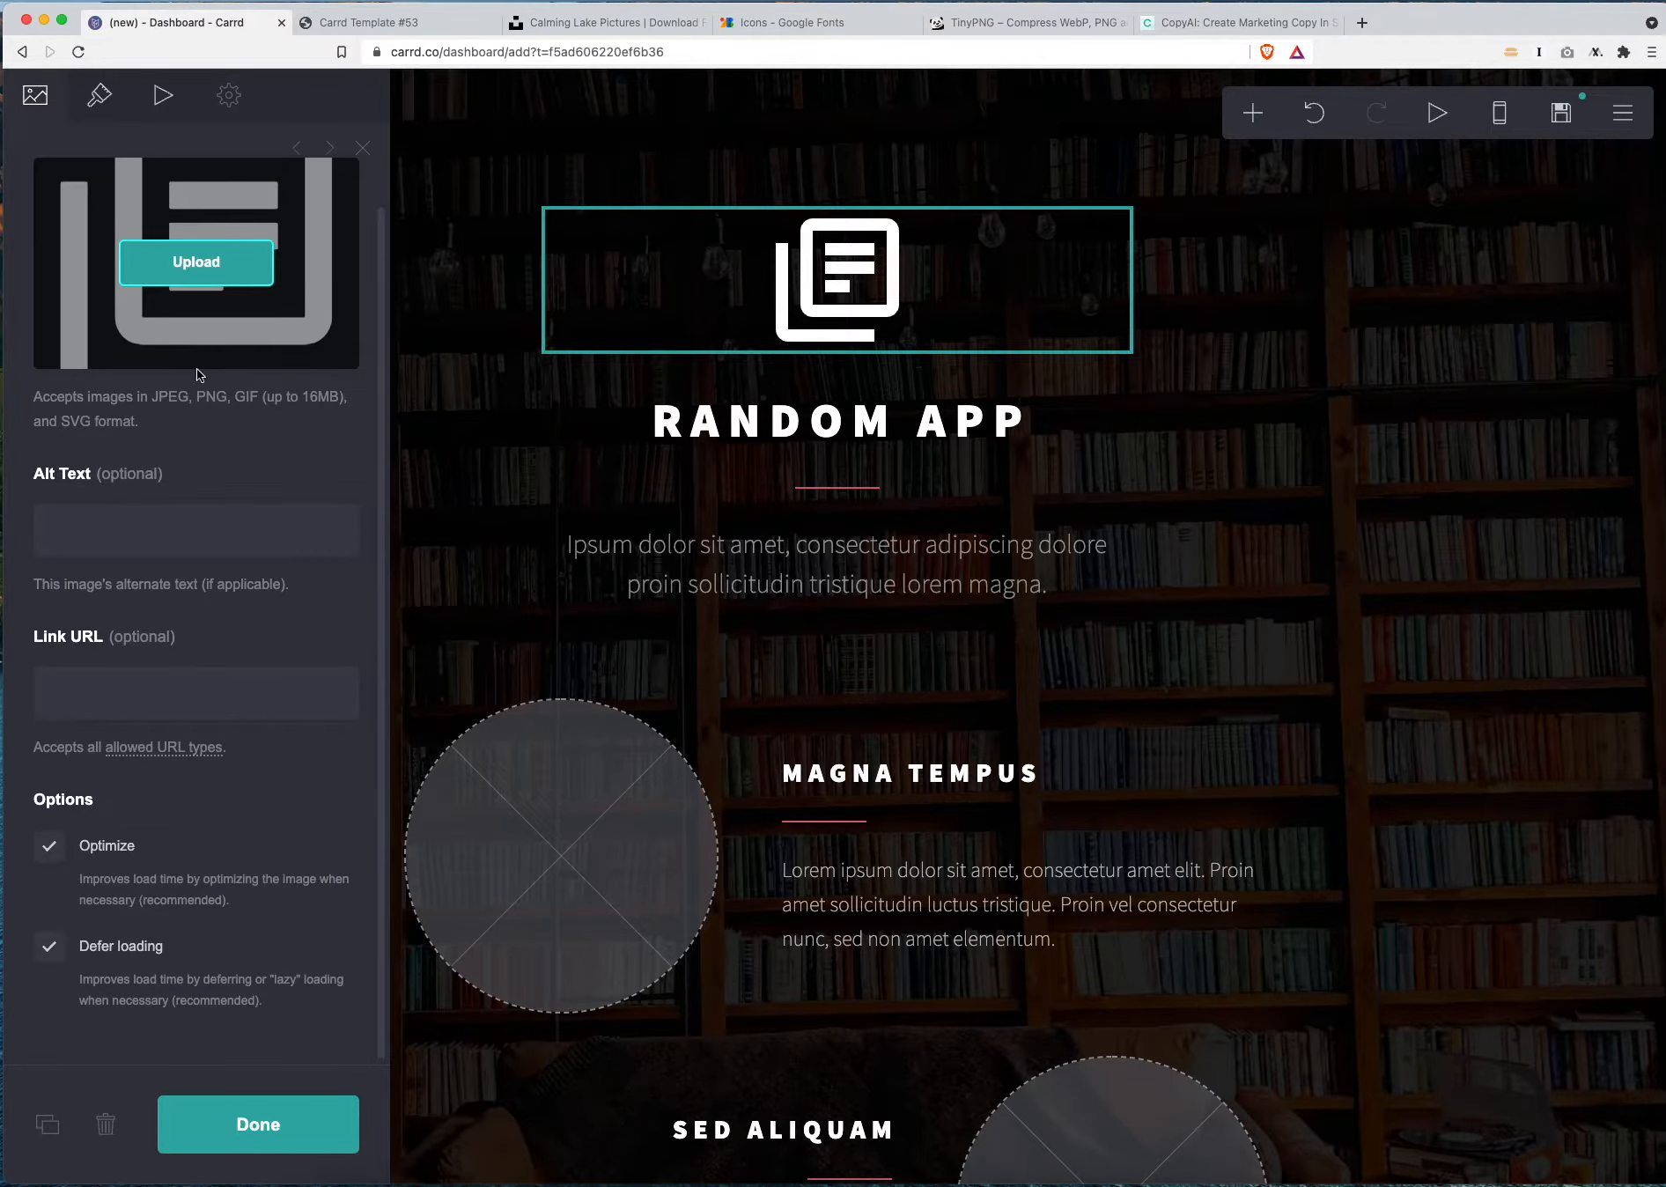
Enlarge the books icon above the Random App heading by increasing its width to roughly double its size
left_click(111, 110)
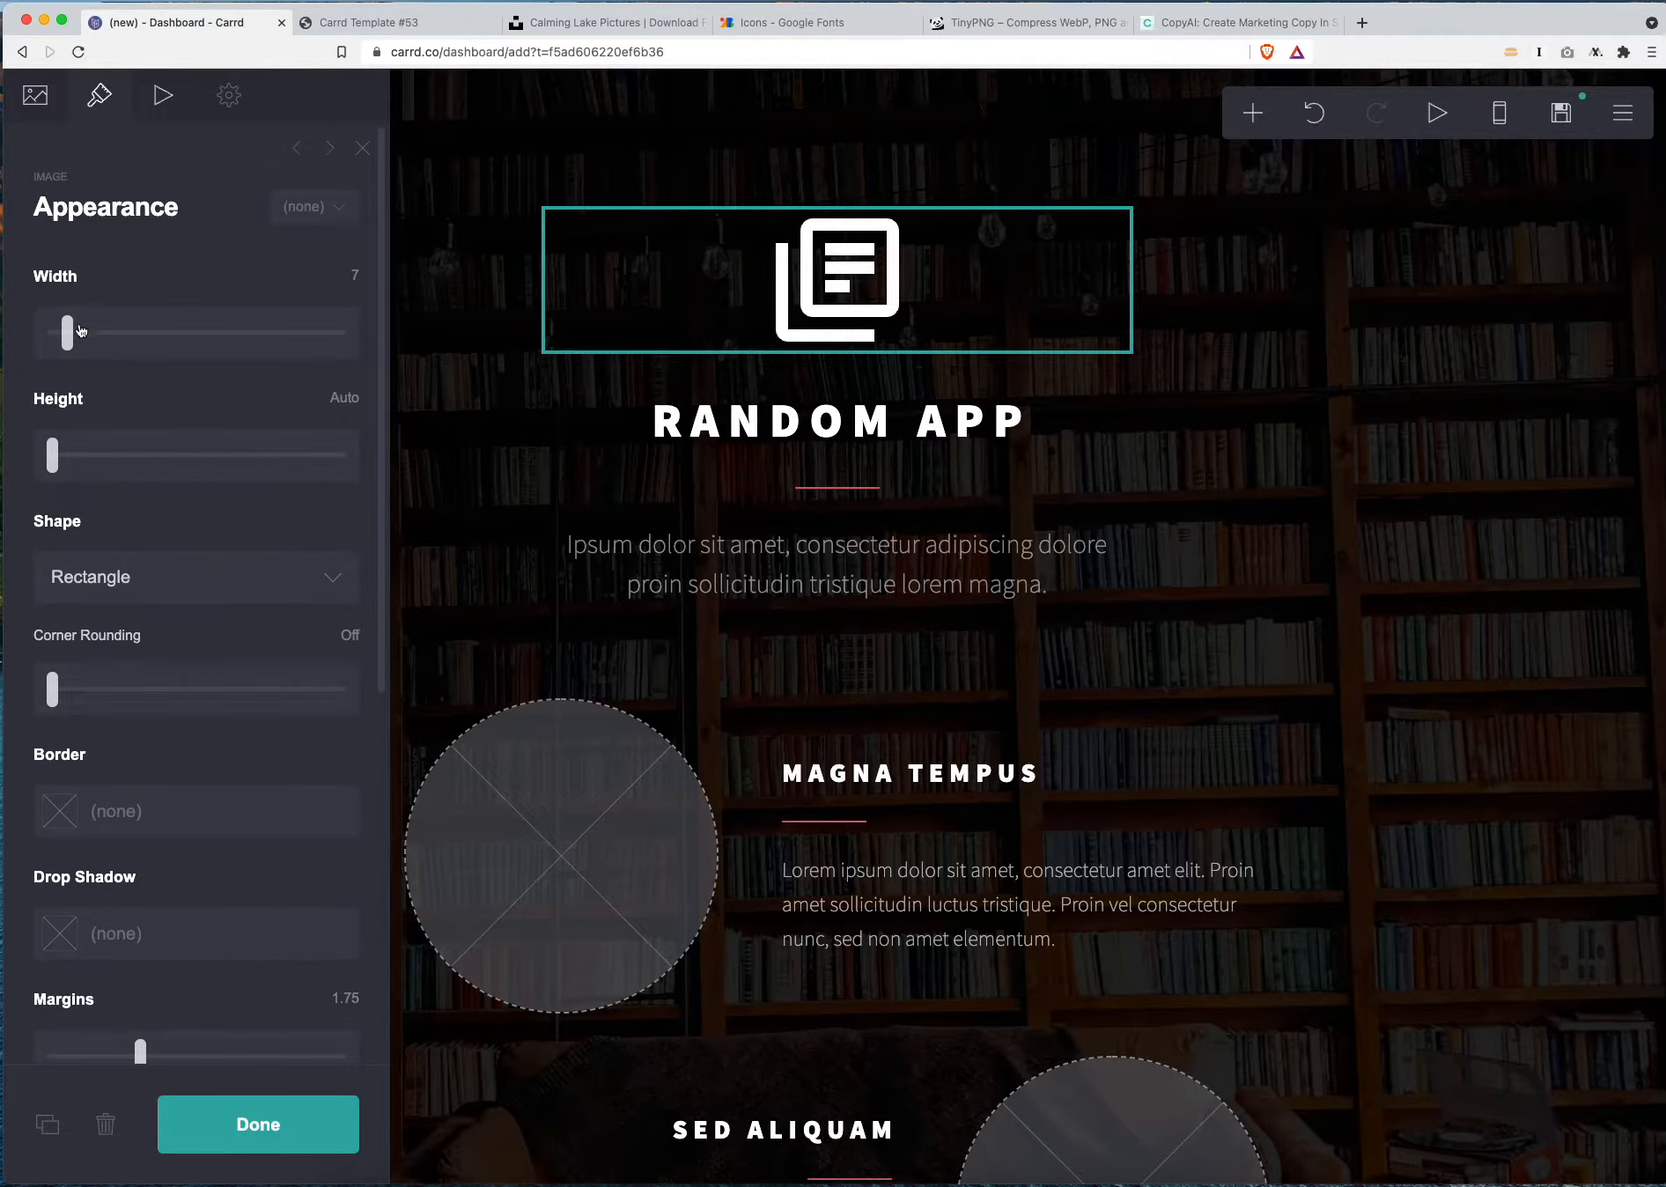
left_click(72, 341)
left_click_drag(72, 340, 88, 341)
scroll(203, 475, "down", 5)
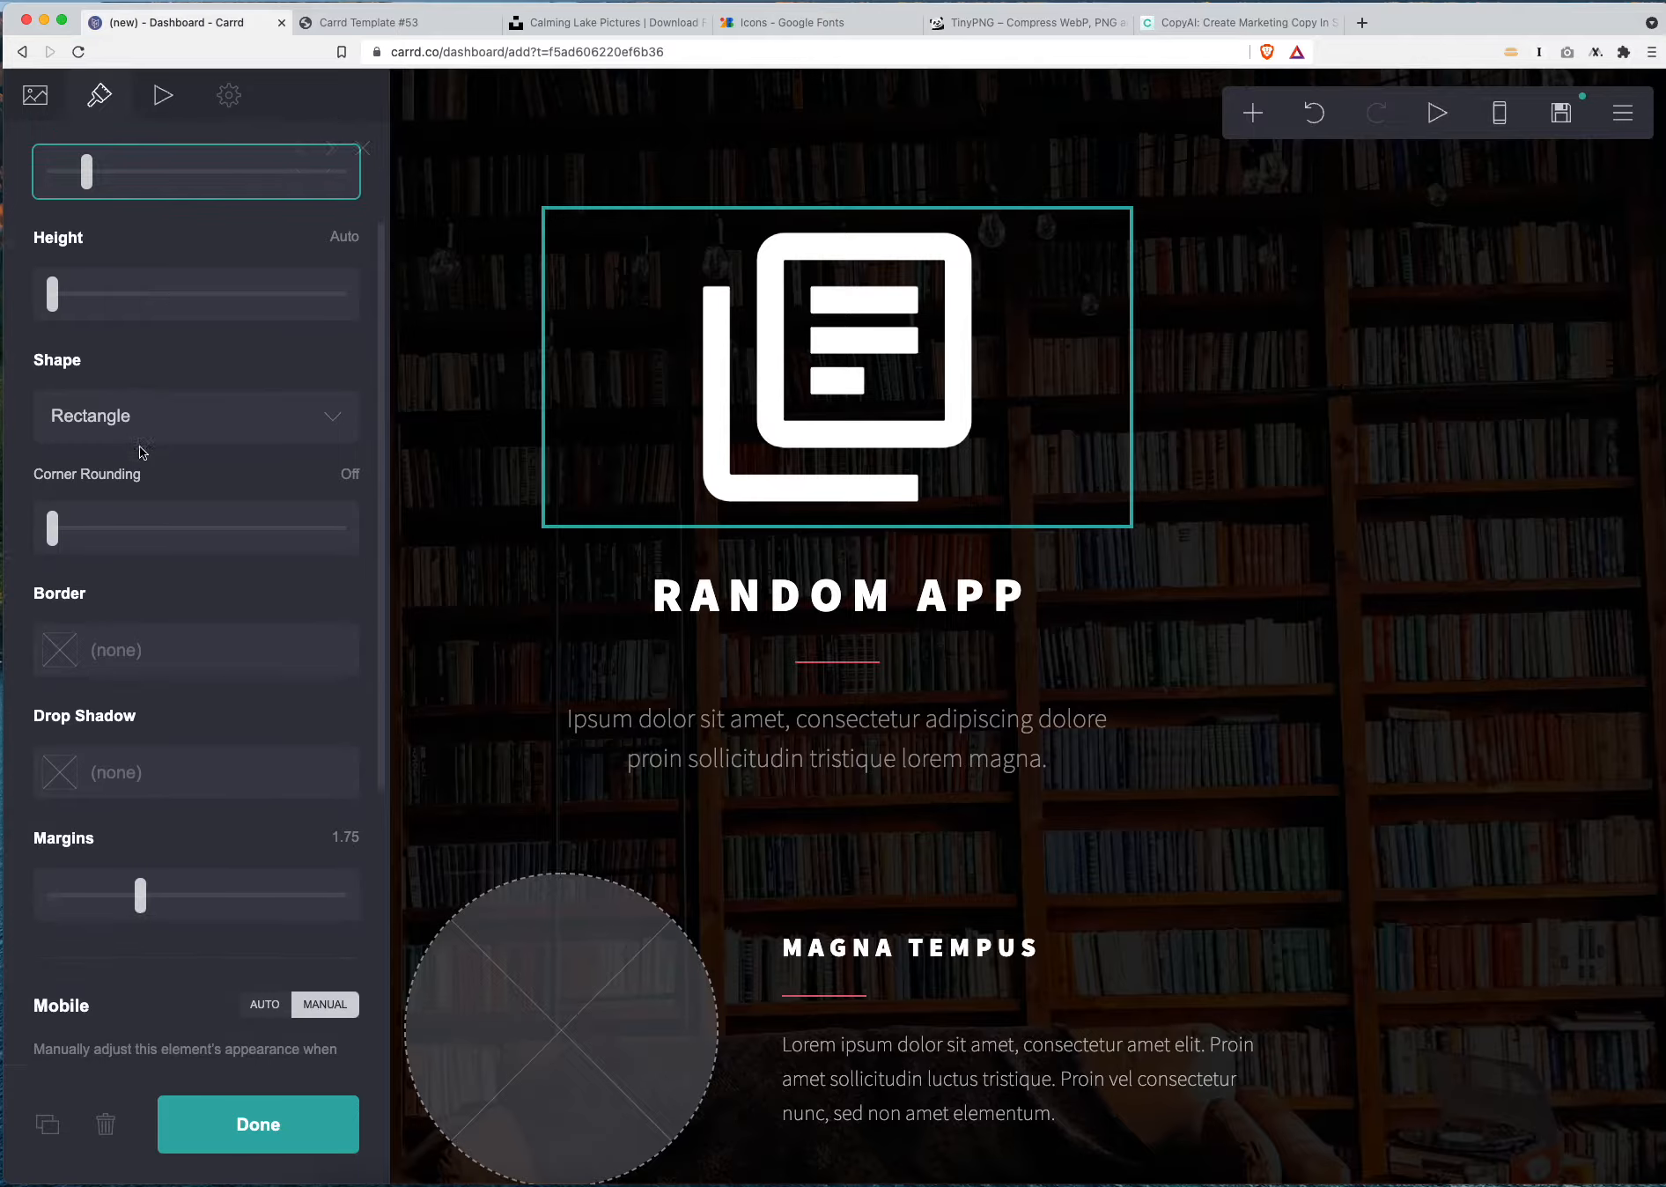
Switch the books icon's mobile appearance to Auto and finish editing the icon
scroll(219, 492, "down", 4)
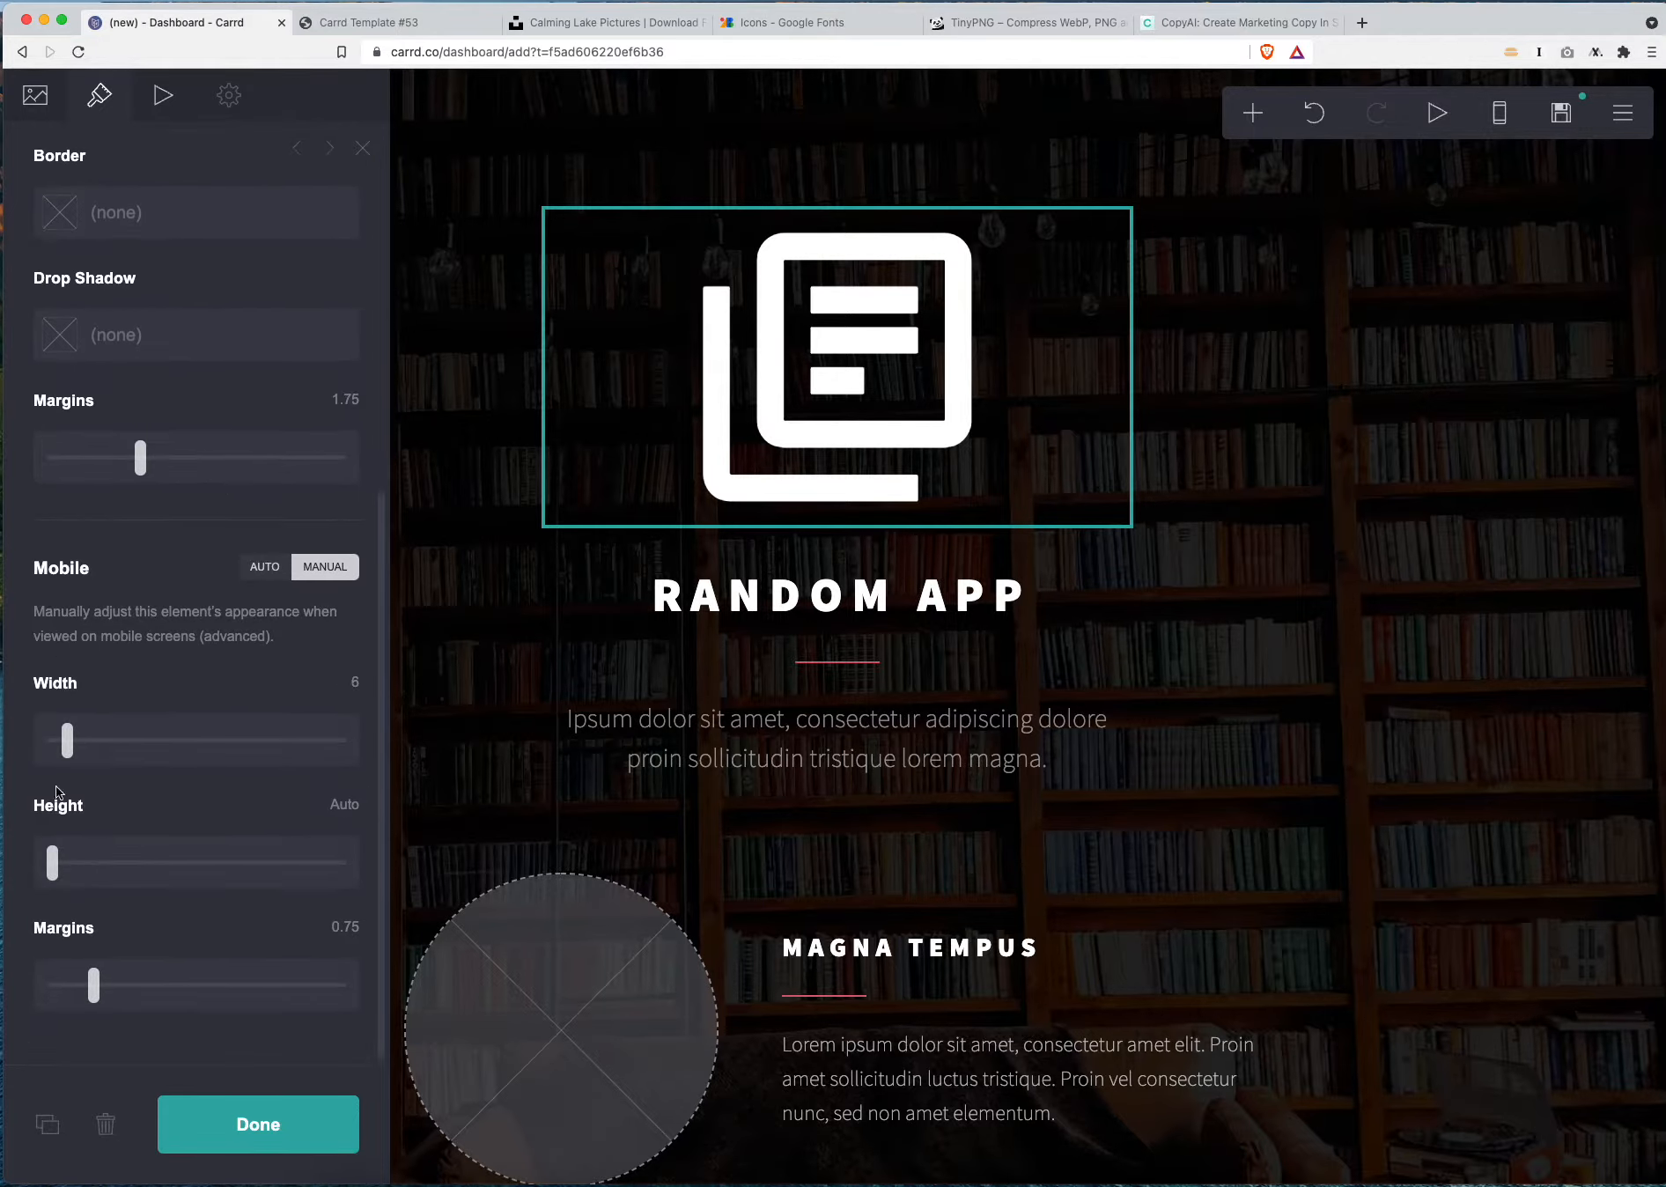
scroll(185, 515, "up", 2)
scroll(167, 634, "down", 2)
left_click(263, 568)
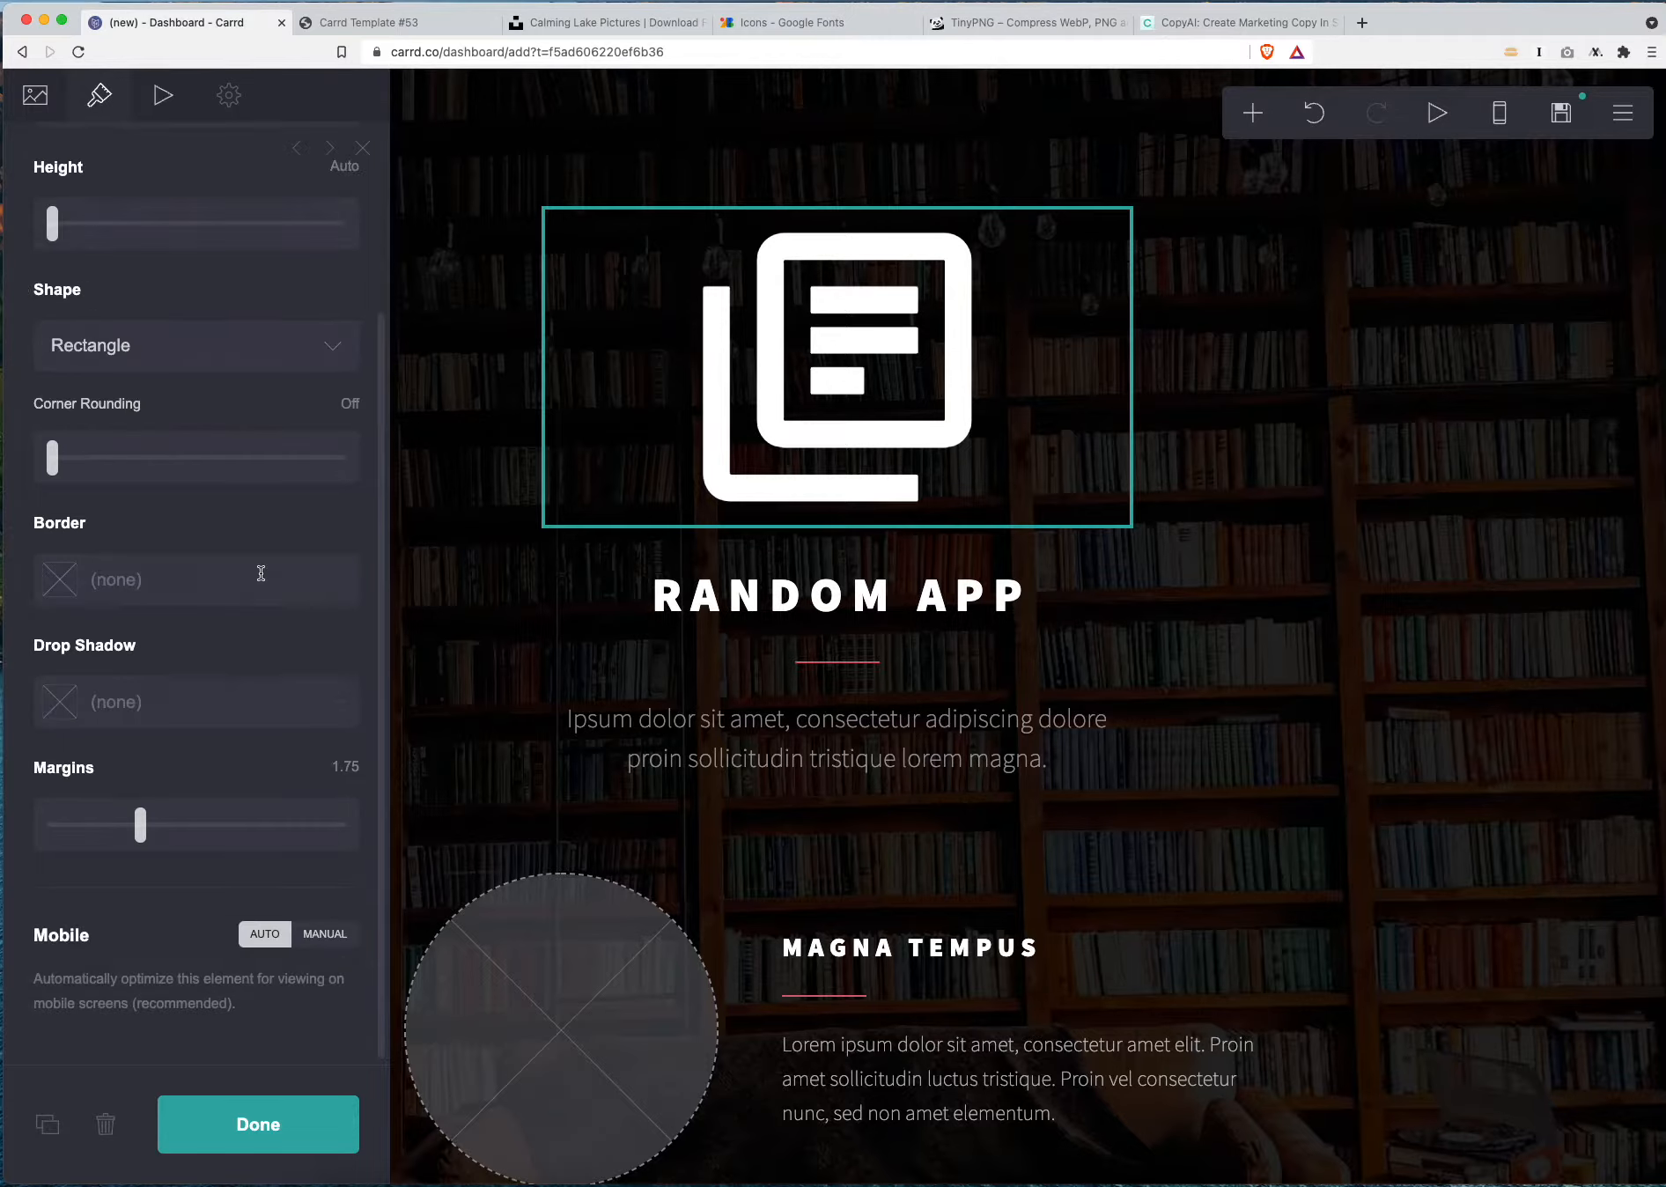
scroll(251, 564, "up", 3)
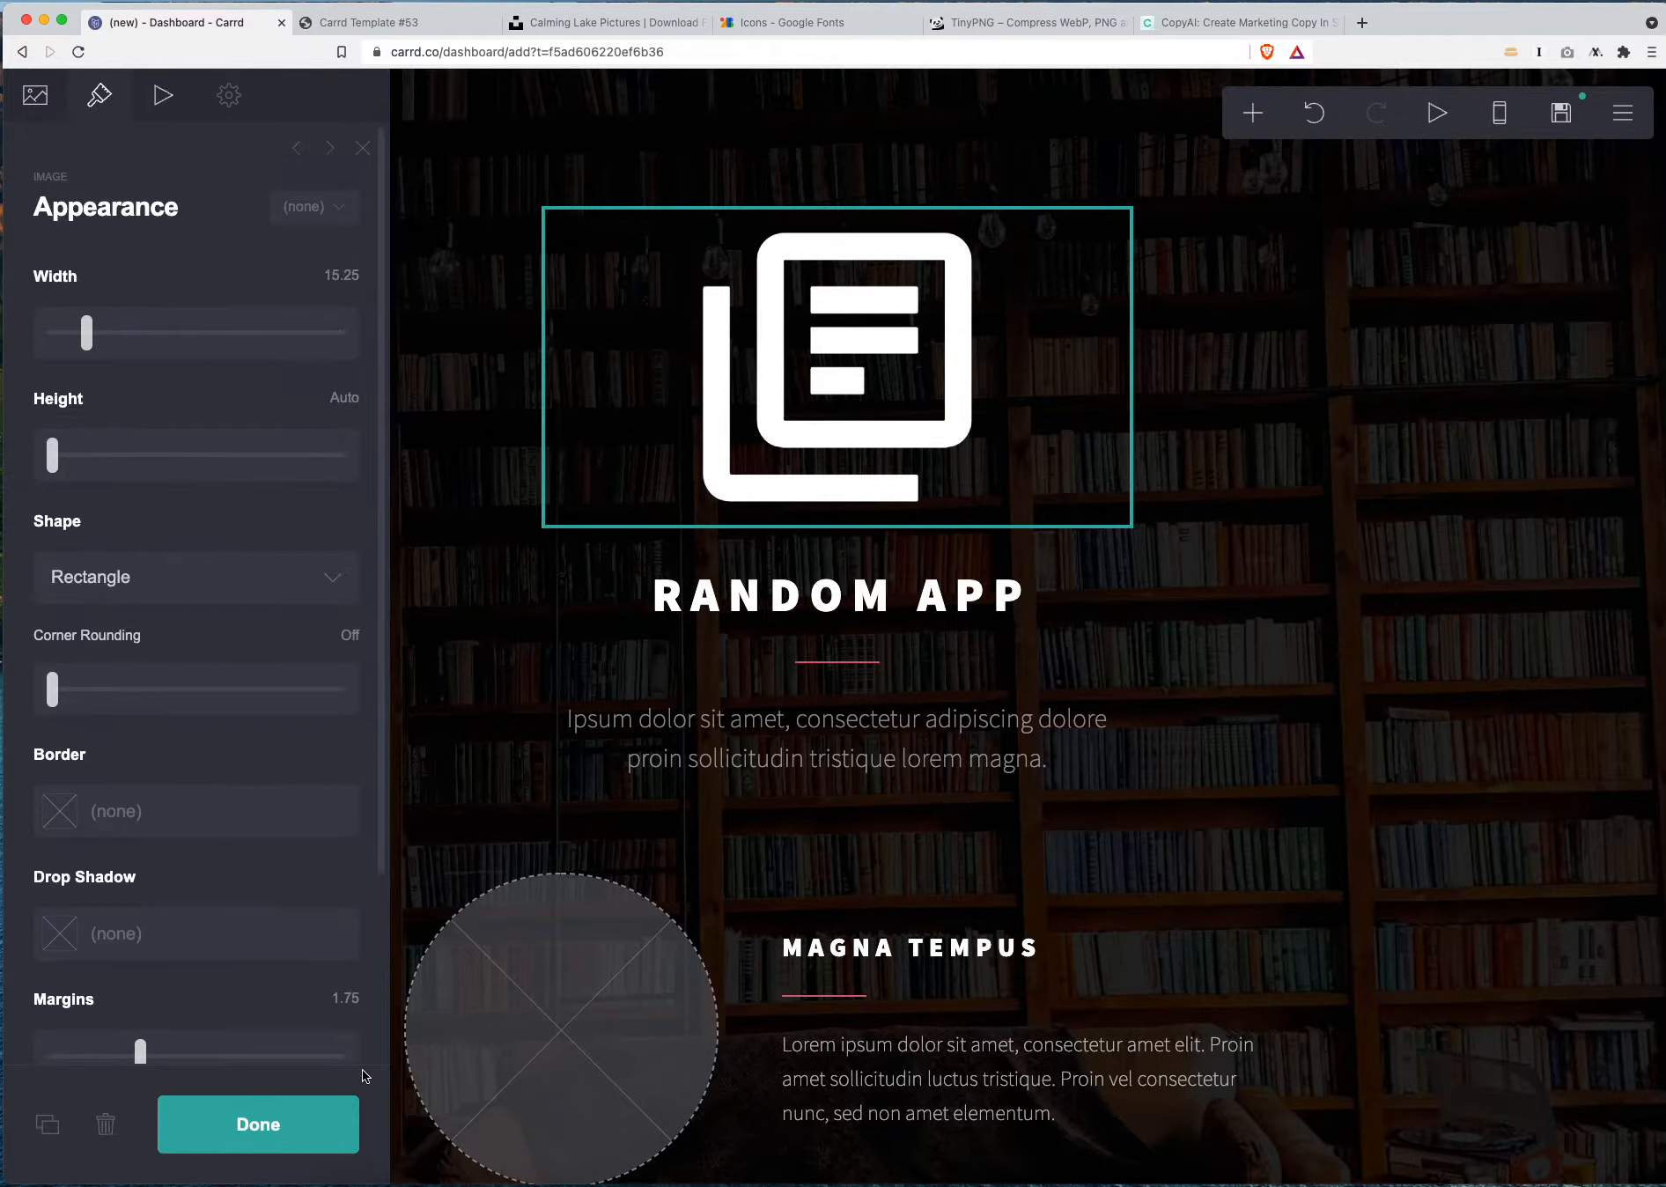
left_click(265, 1123)
Replace the Random App heading text with My-Library App
left_click(881, 599)
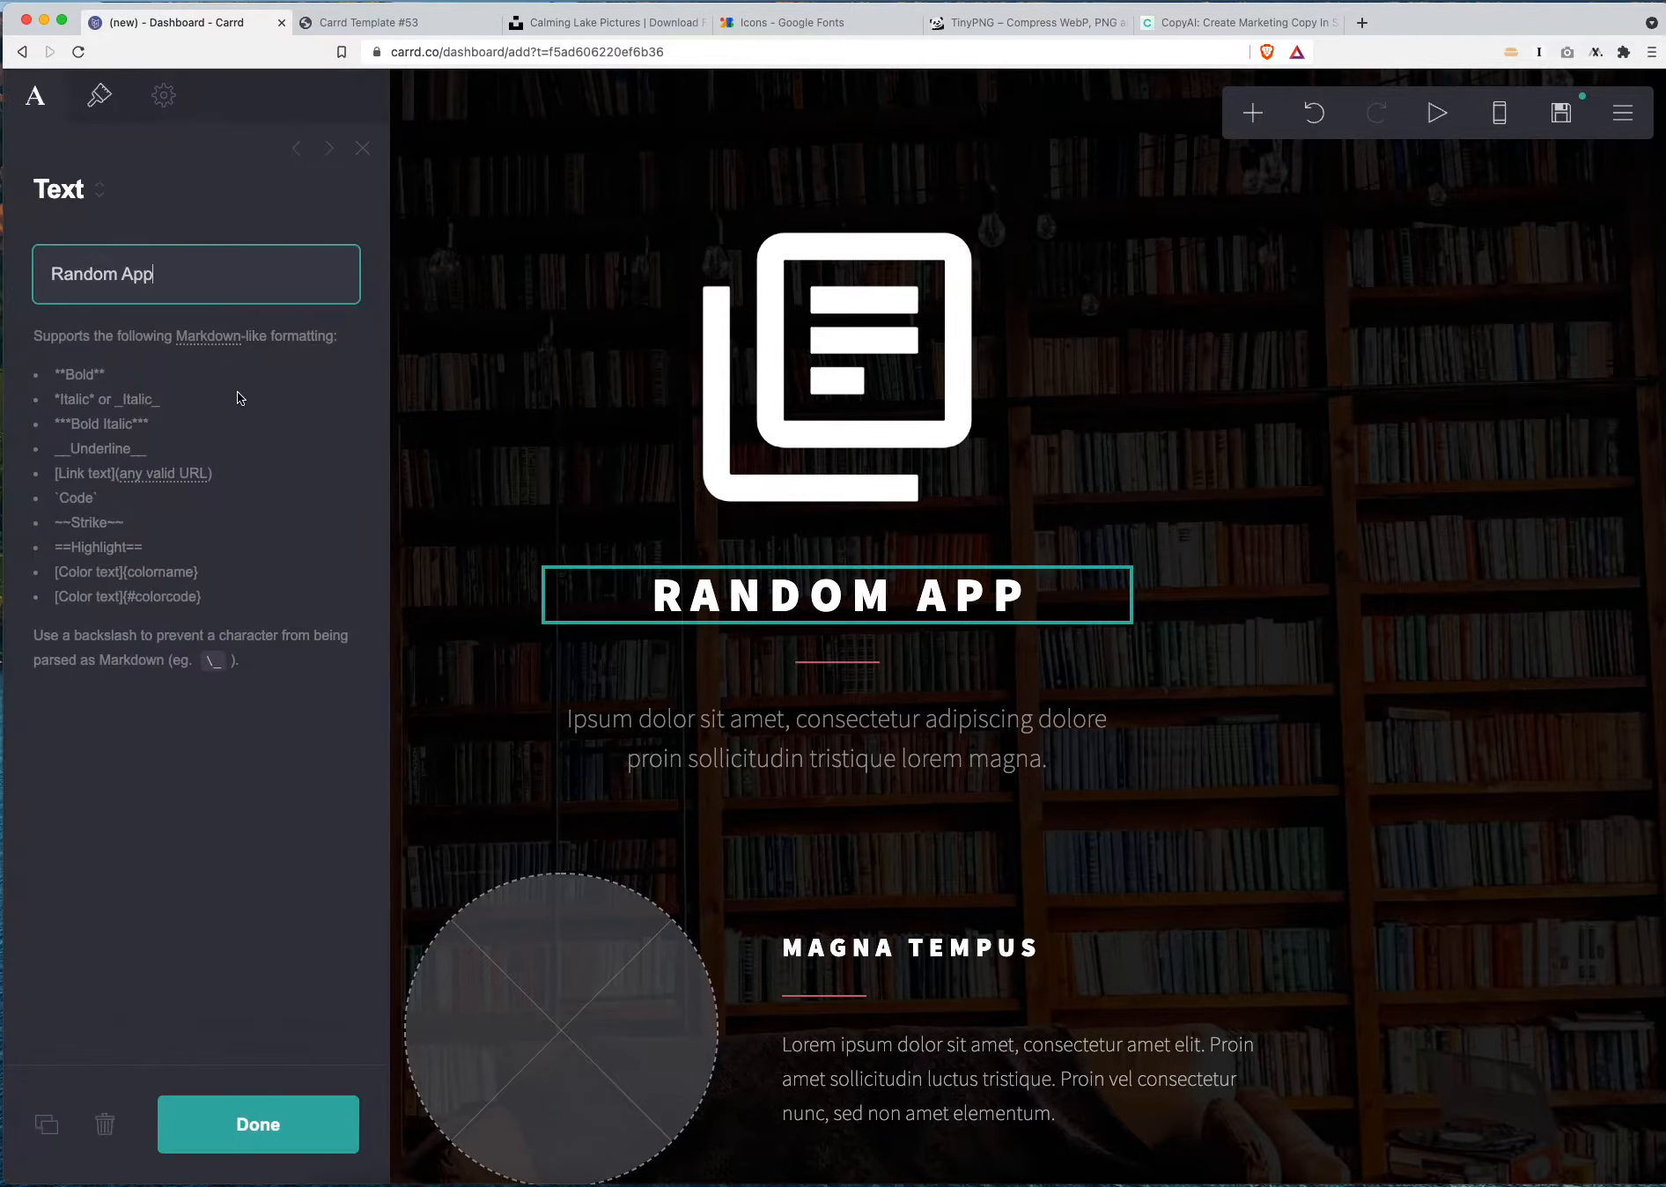
left_click_drag(197, 264, 39, 273)
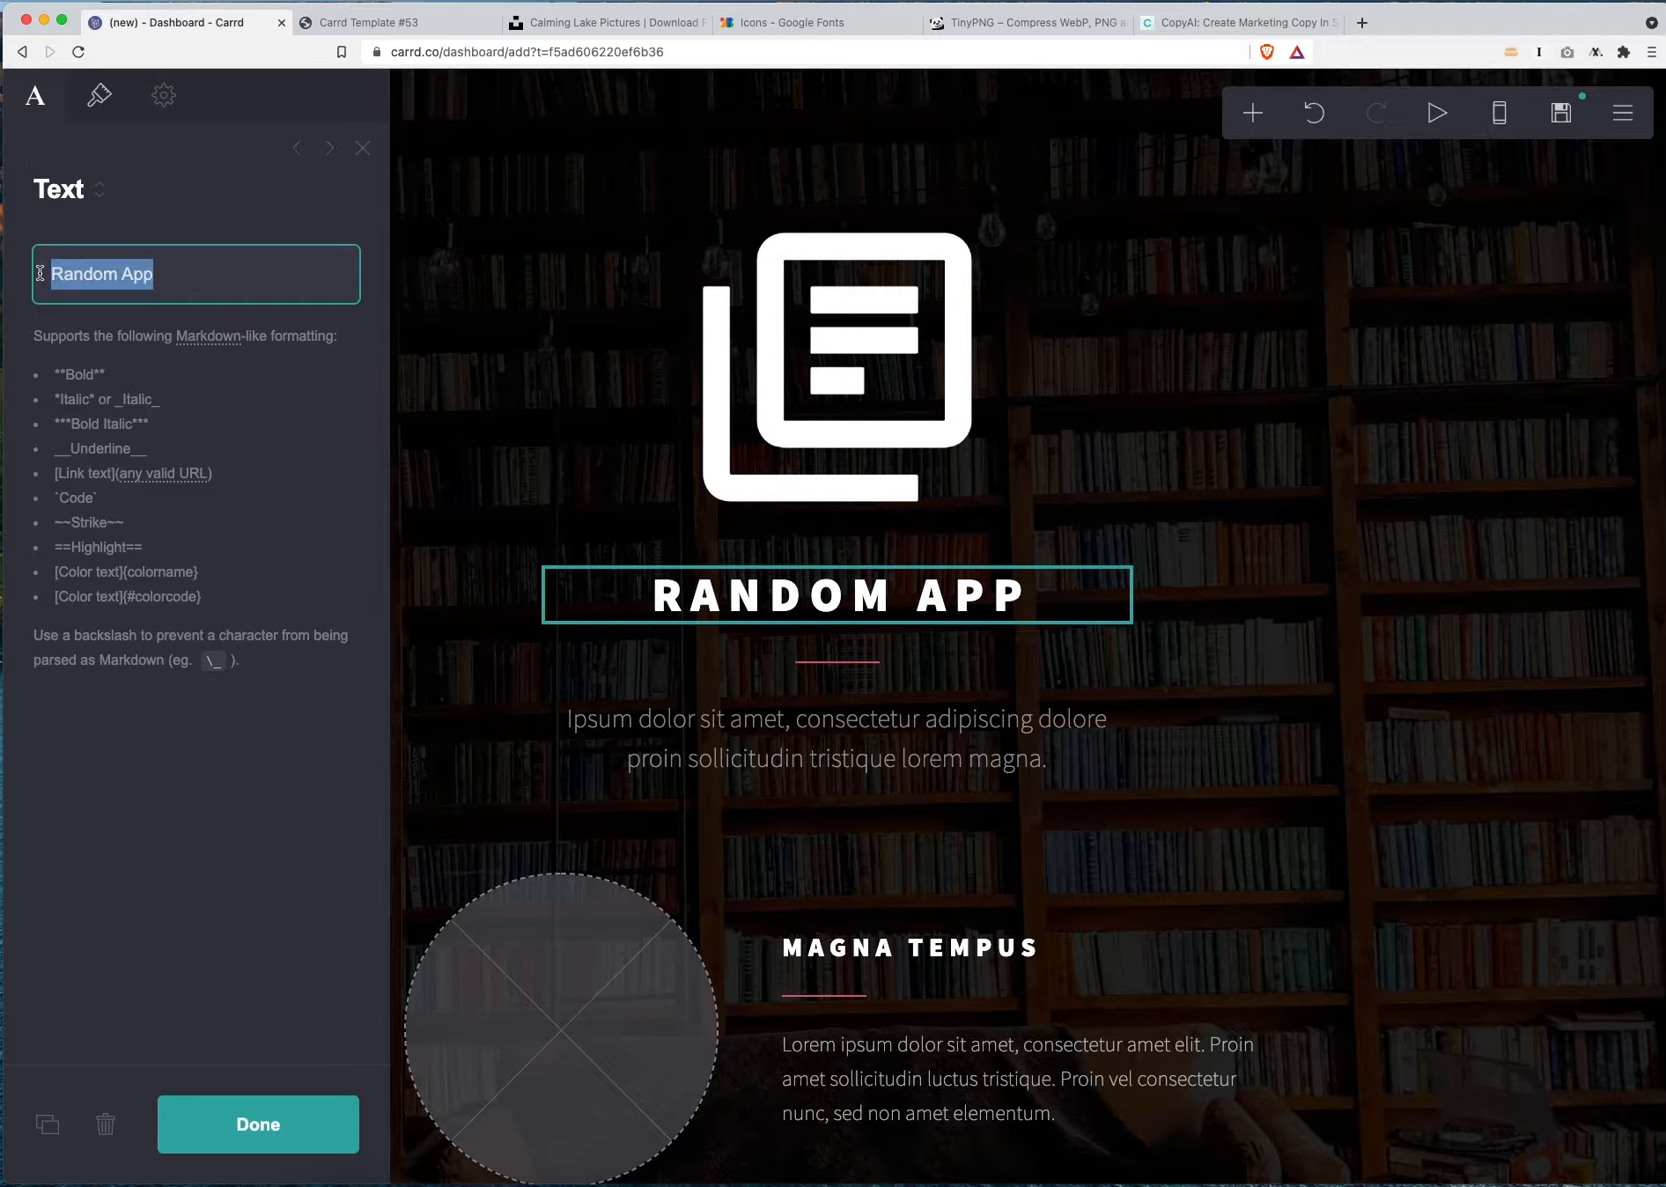
type("My-Library App")
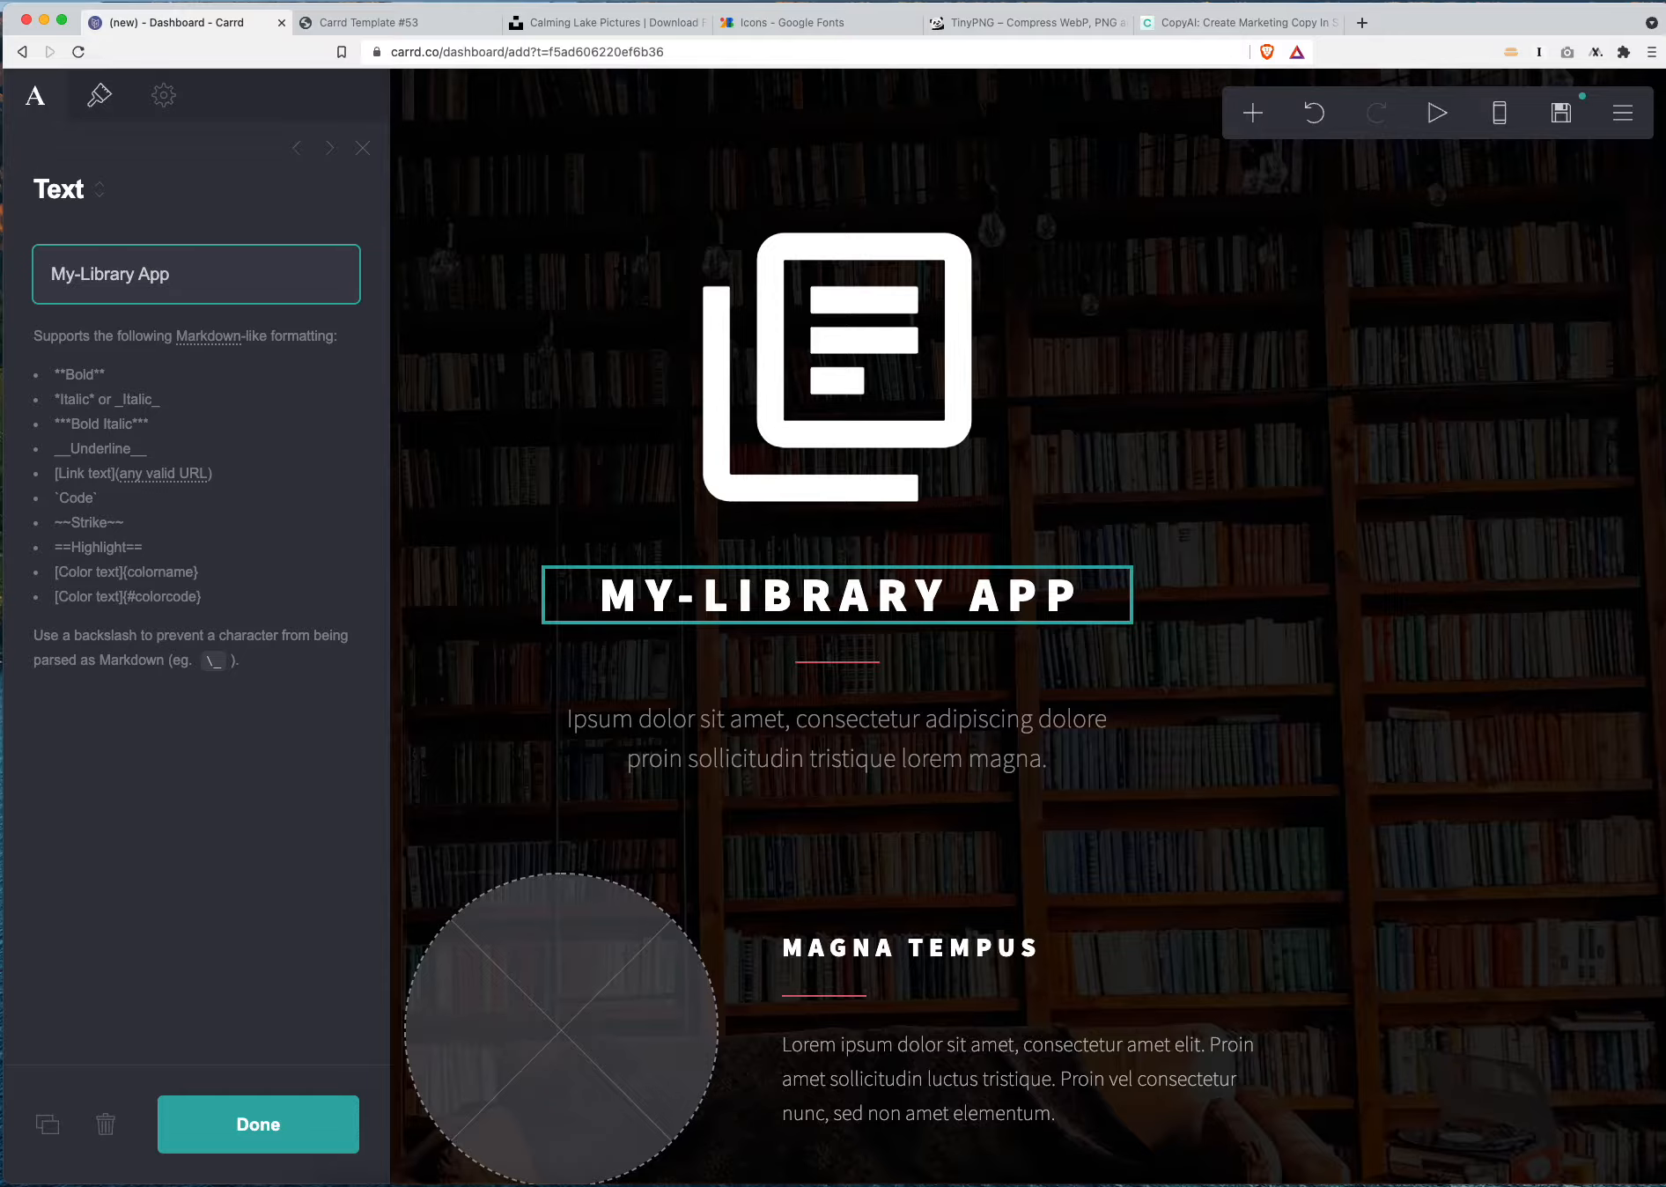
Increase the My-Library App heading's font size to 2.75, keeping its weight at Heavy
left_click(96, 113)
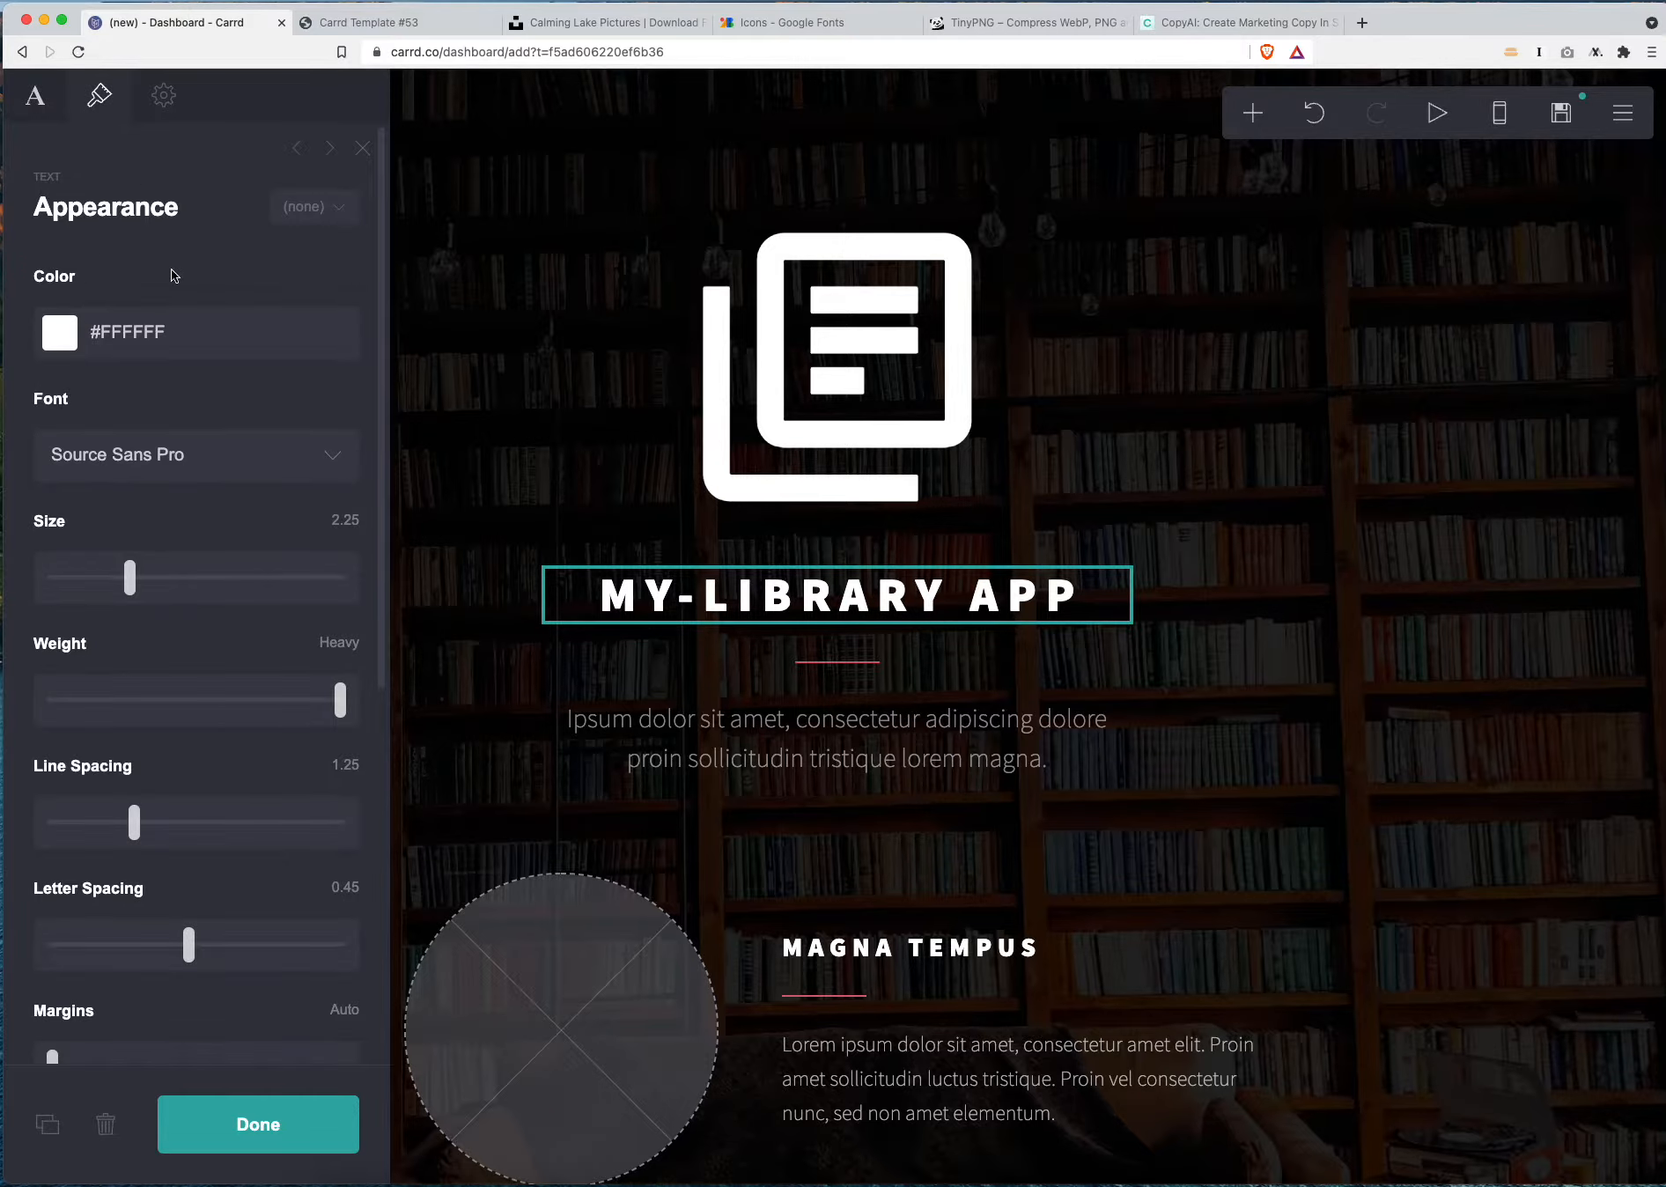
scroll(171, 268, "down", 5)
scroll(166, 291, "up", 1)
mouse_move(133, 291)
left_mouse_down()
mouse_move(181, 294)
mouse_move(154, 293)
left_mouse_up()
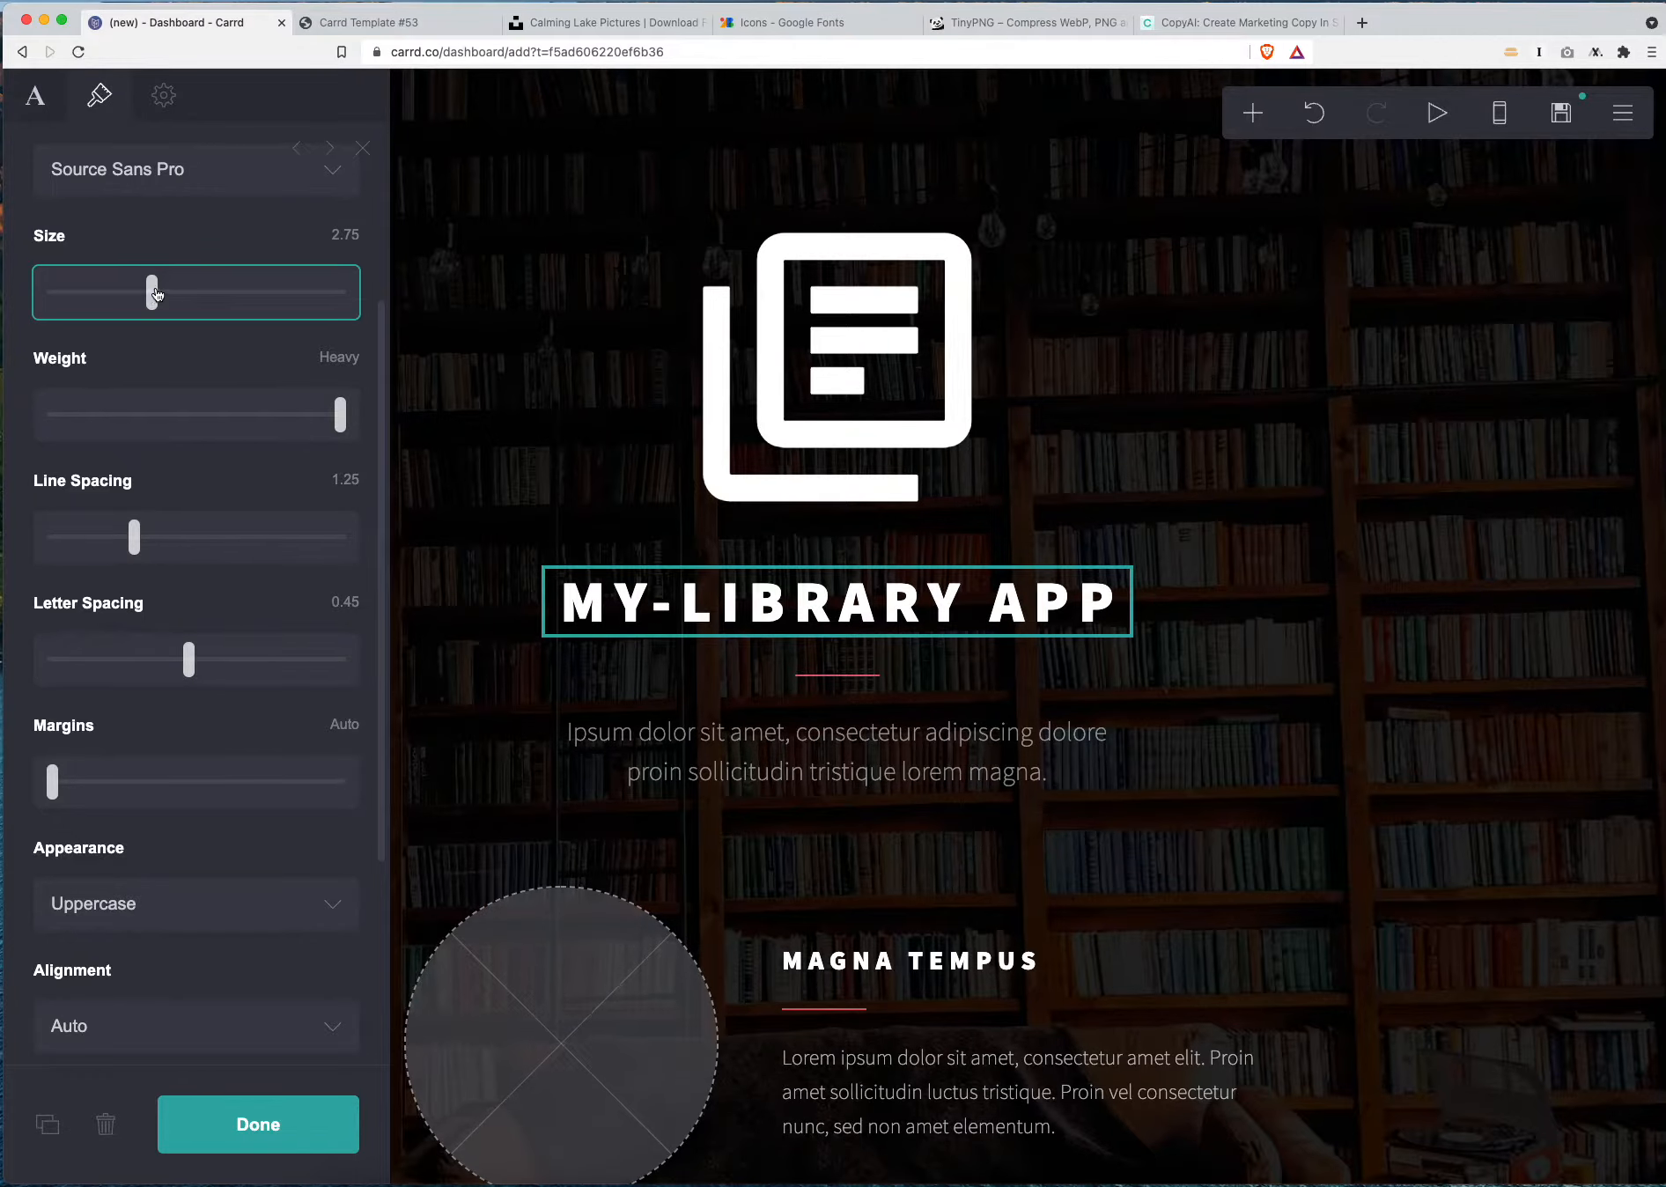
mouse_move(338, 418)
left_mouse_down()
mouse_move(123, 412)
mouse_move(358, 405)
left_mouse_up()
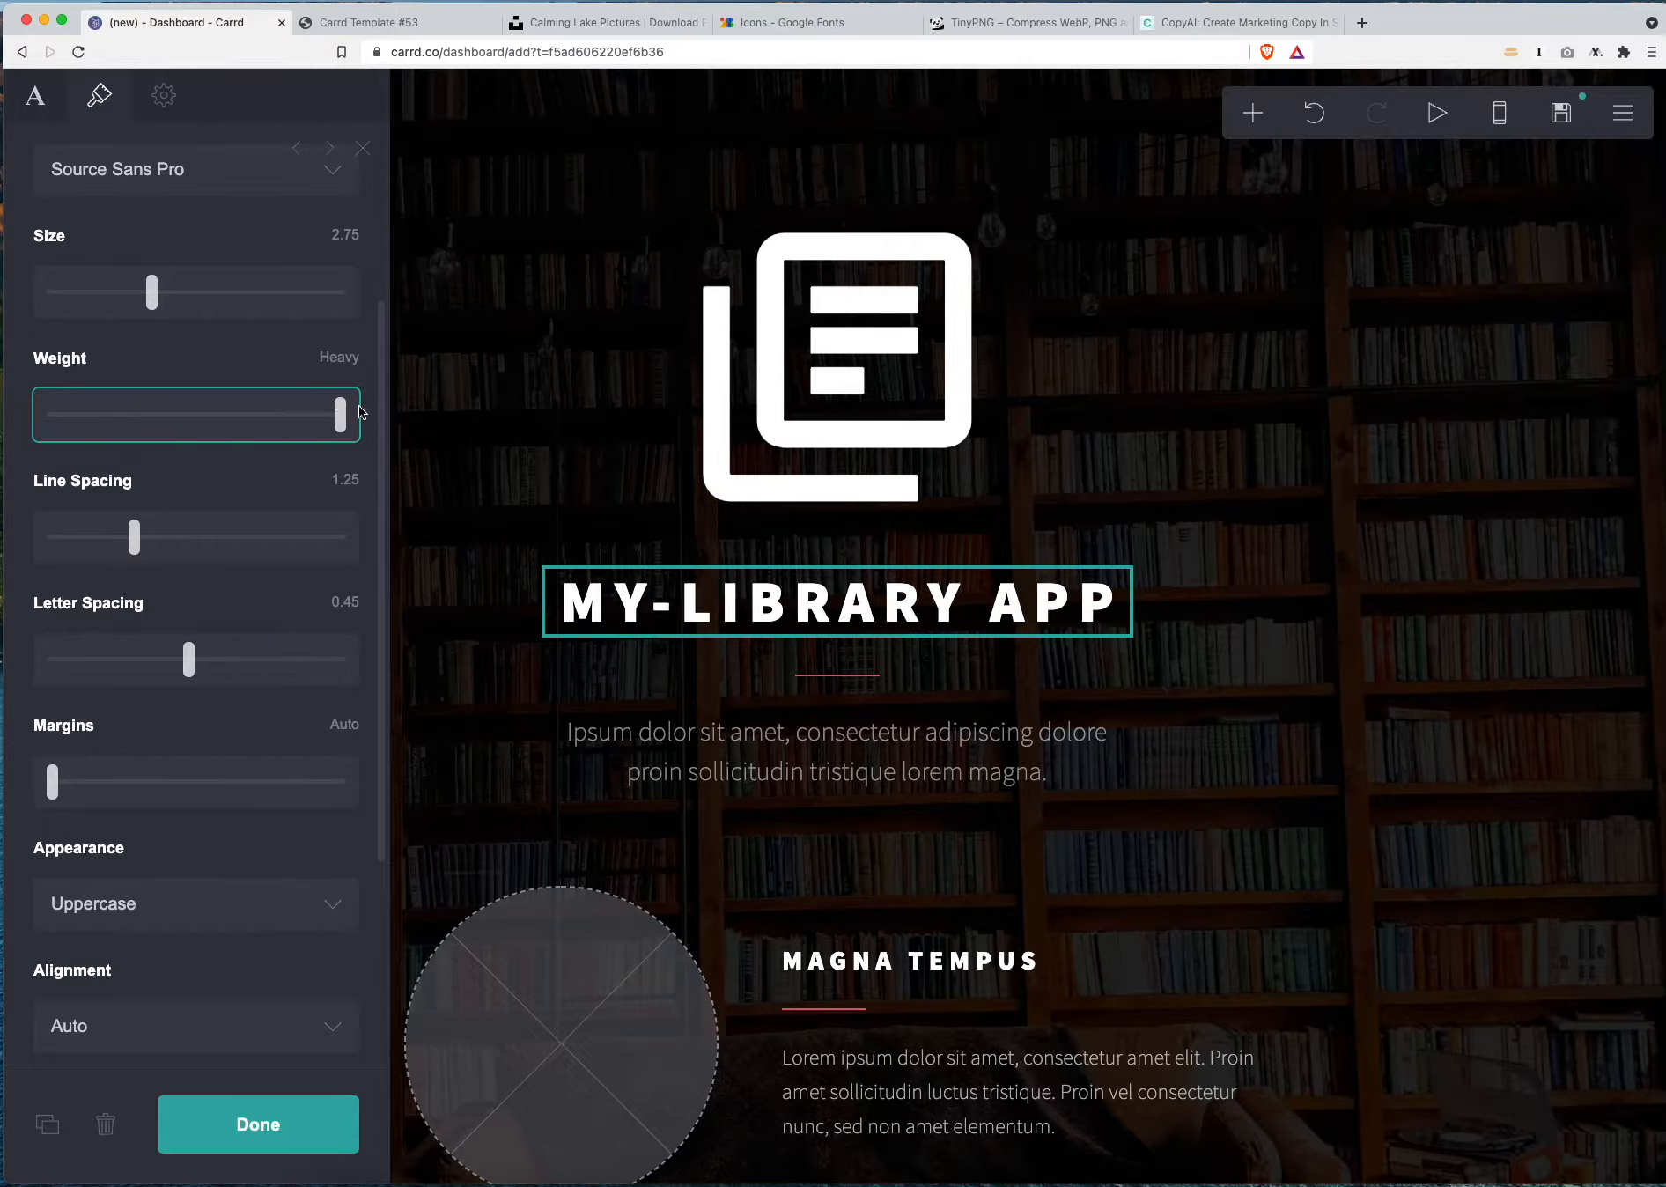
Set the My-Library App heading's line spacing to 1.375, letter spacing to 0.425 and margins to 1.625
scroll(260, 501, "down", 2)
scroll(261, 507, "down", 2)
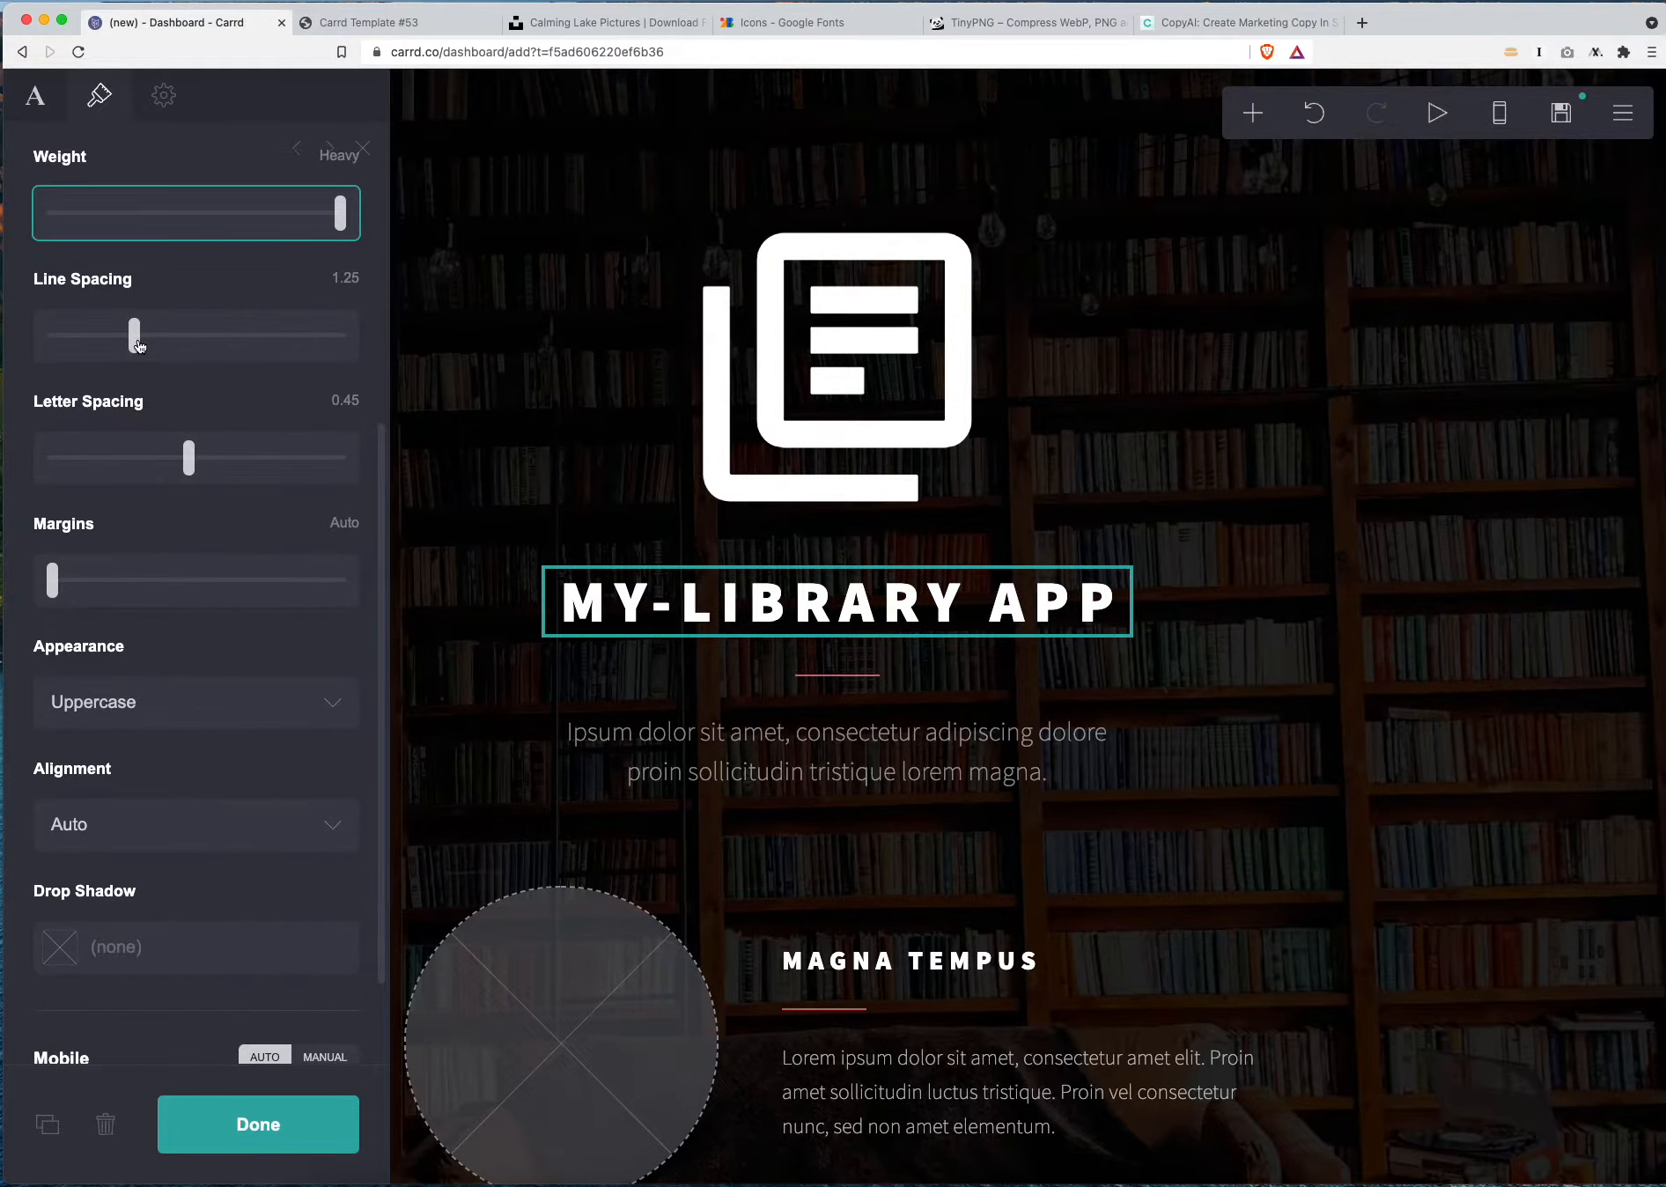
mouse_move(136, 335)
left_mouse_down()
mouse_move(233, 344)
mouse_move(157, 349)
left_mouse_up()
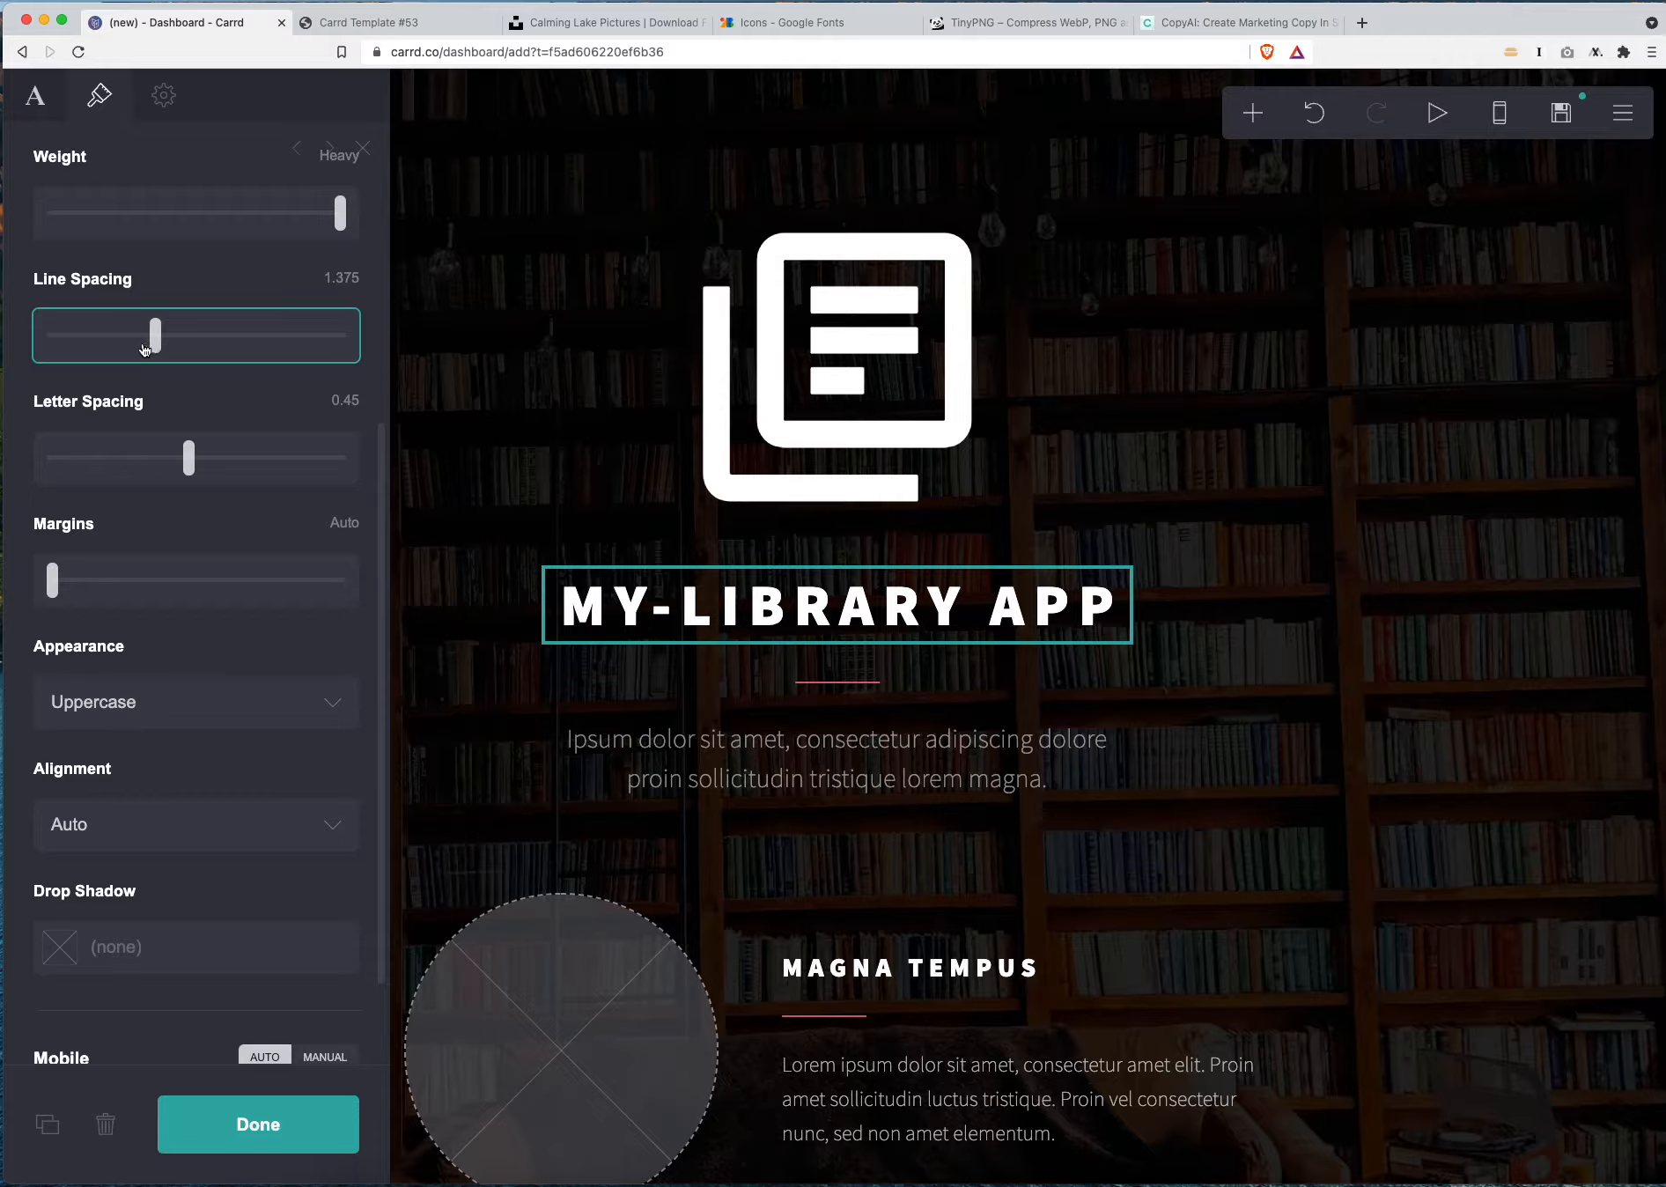
mouse_move(192, 447)
left_mouse_down()
mouse_move(231, 458)
mouse_move(185, 458)
left_mouse_up()
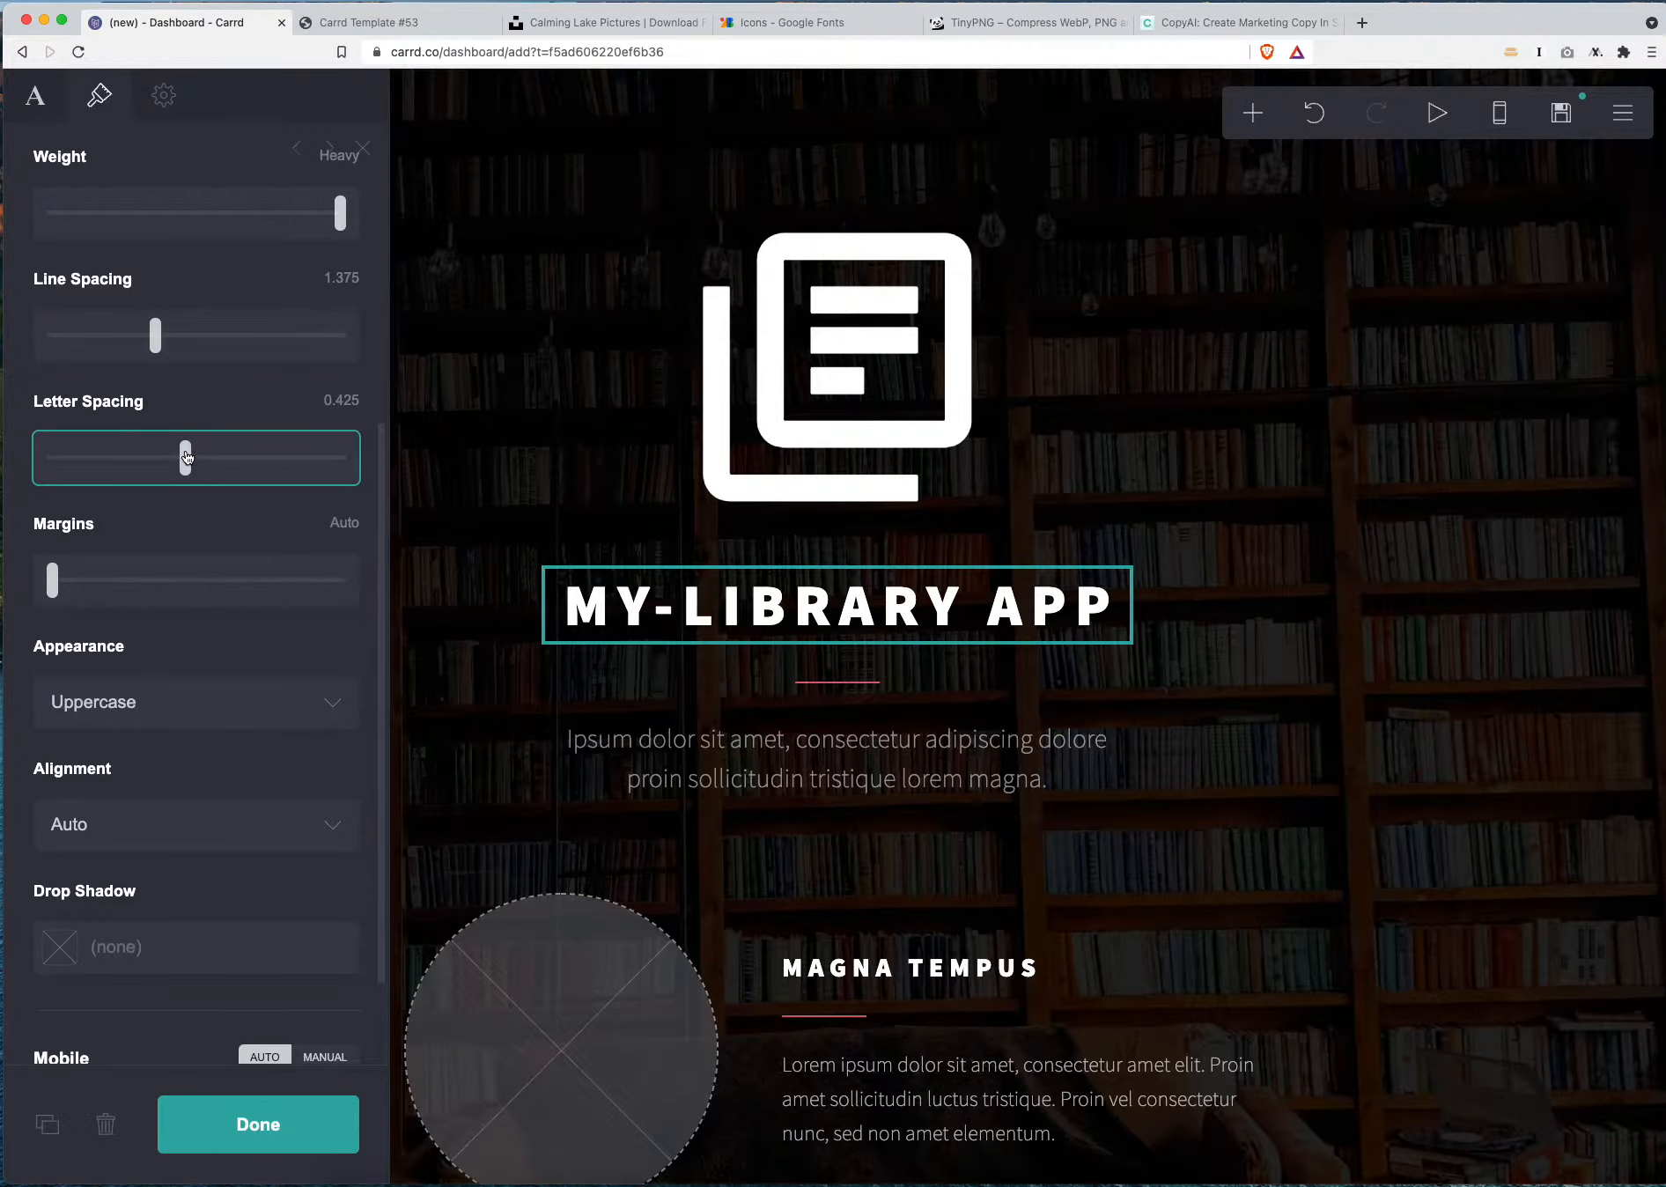
scroll(183, 610, "down", 3)
left_click(63, 468)
left_click_drag(63, 467, 148, 473)
Try the Small Caps appearance on the My-Library App heading and switch it back to Uppercase
left_click(162, 588)
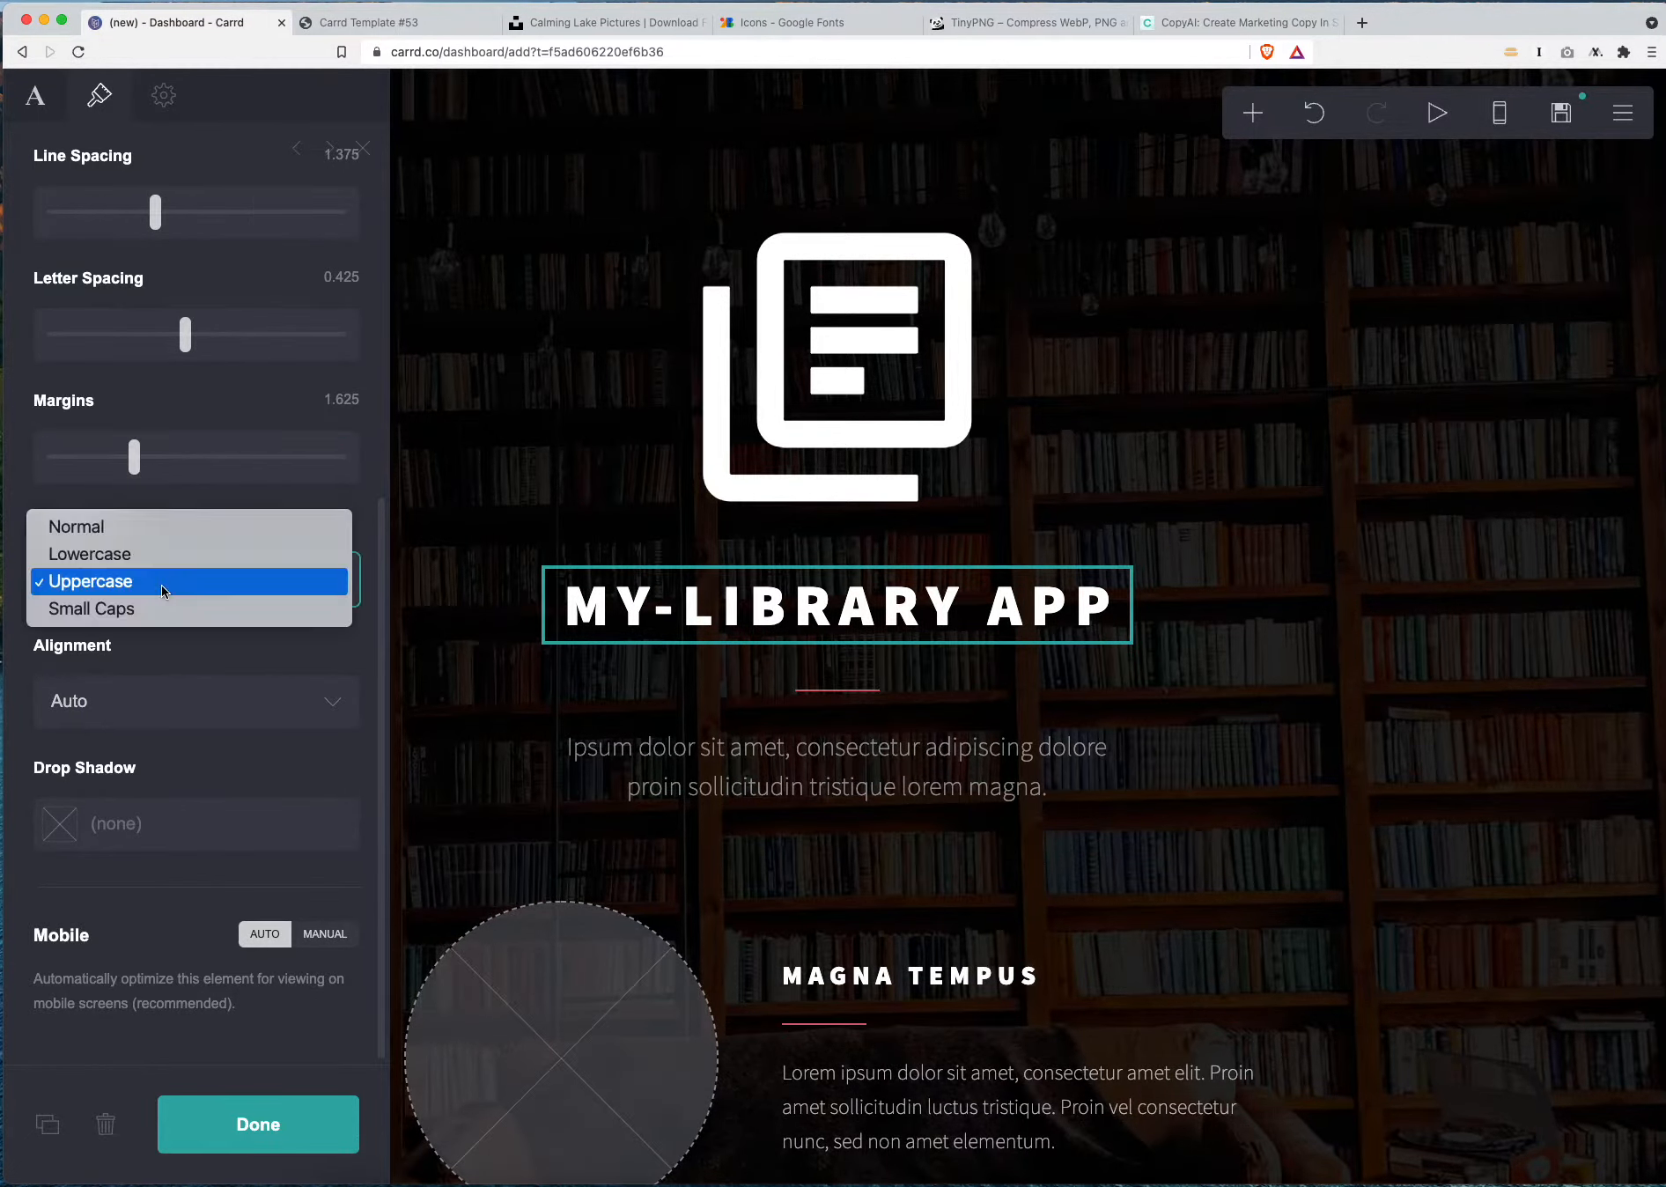
left_click(121, 606)
left_click(284, 585)
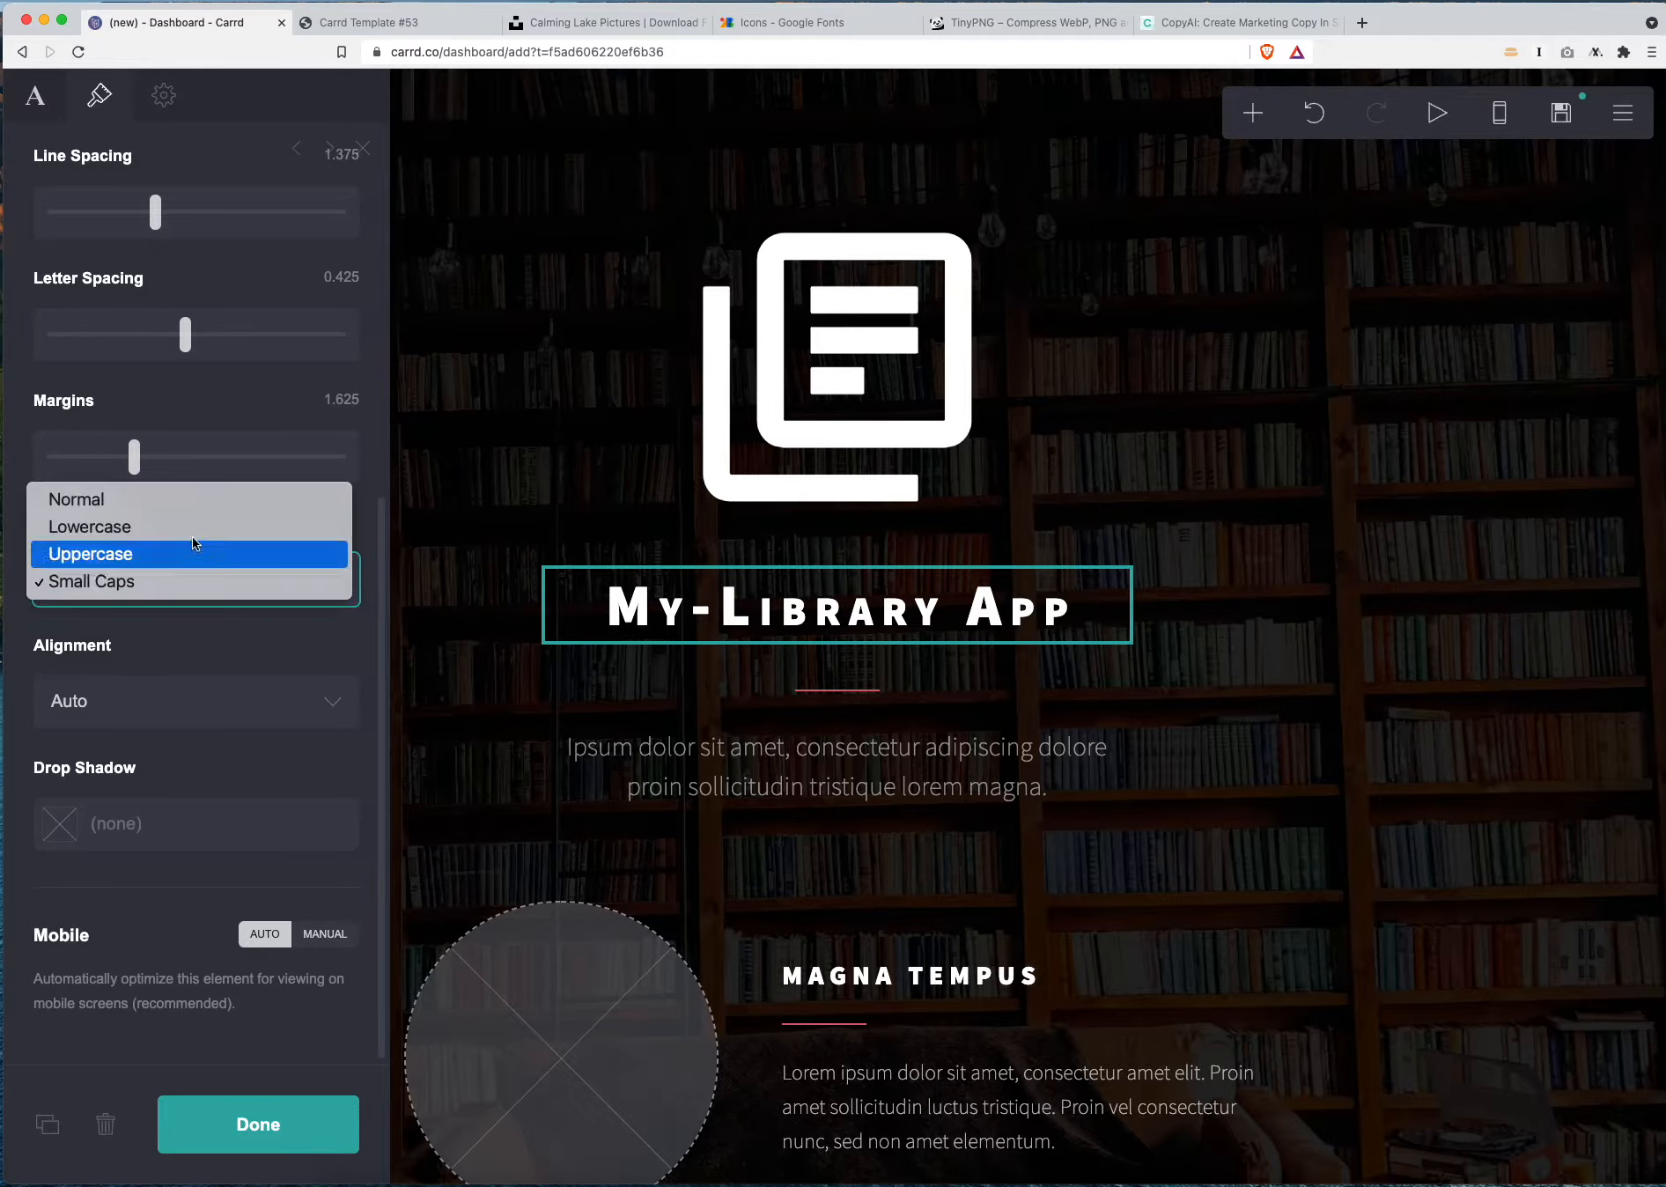
left_click(185, 555)
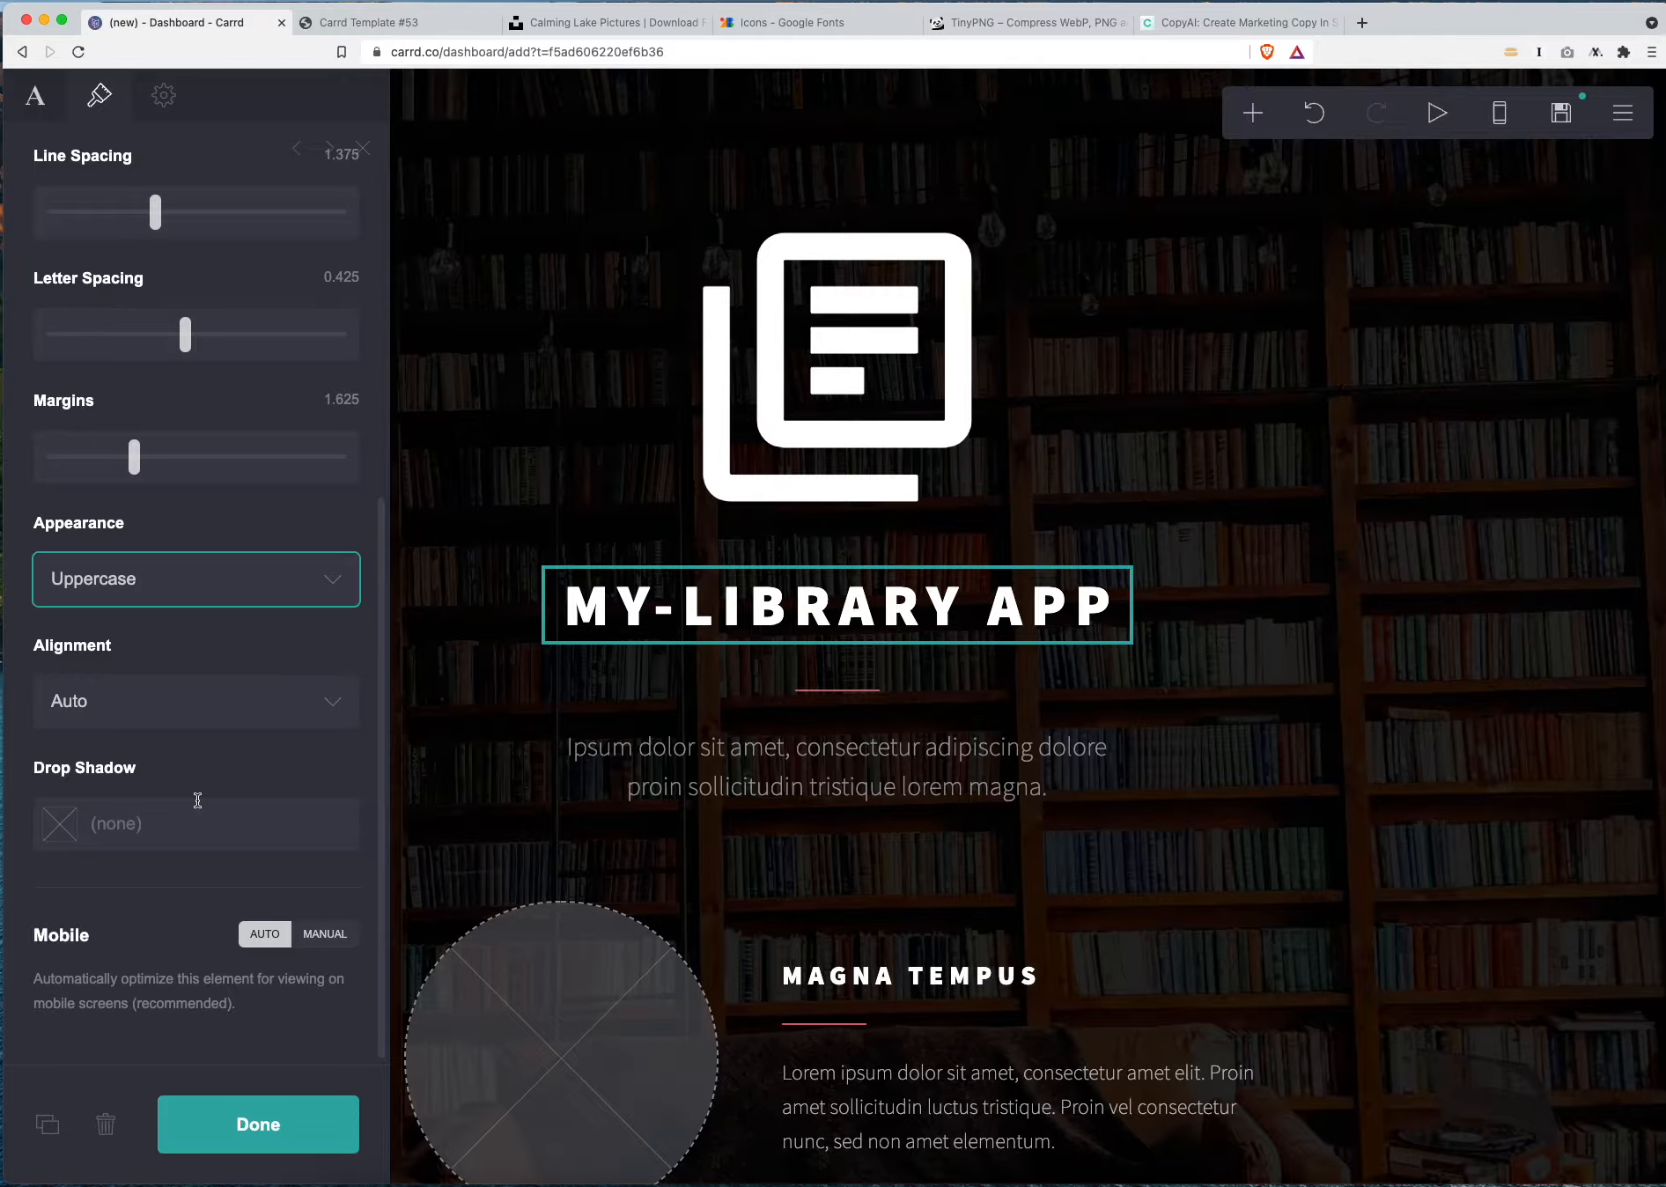
Finish editing the heading, and change the colour of the divider directly below it to blue #1E00D4
scroll(126, 795, "up", 7)
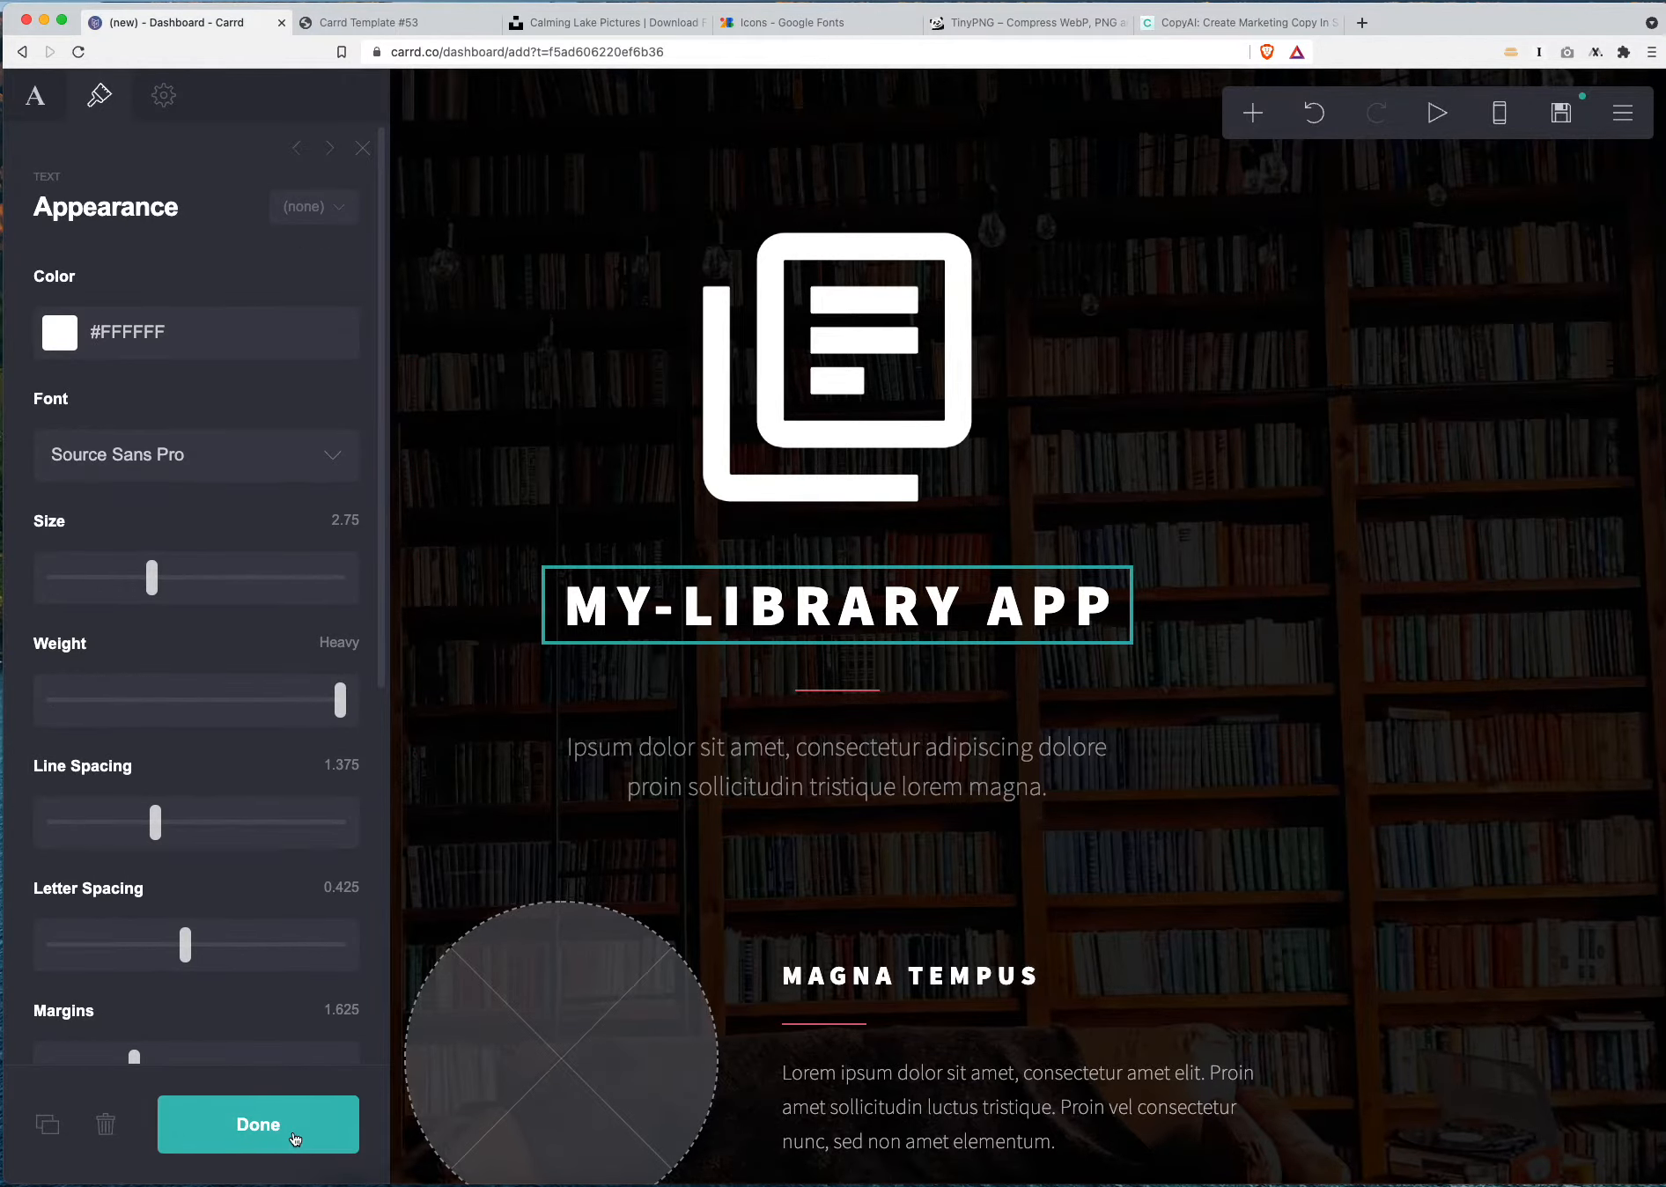
left_click(258, 1125)
scroll(925, 599, "down", 2)
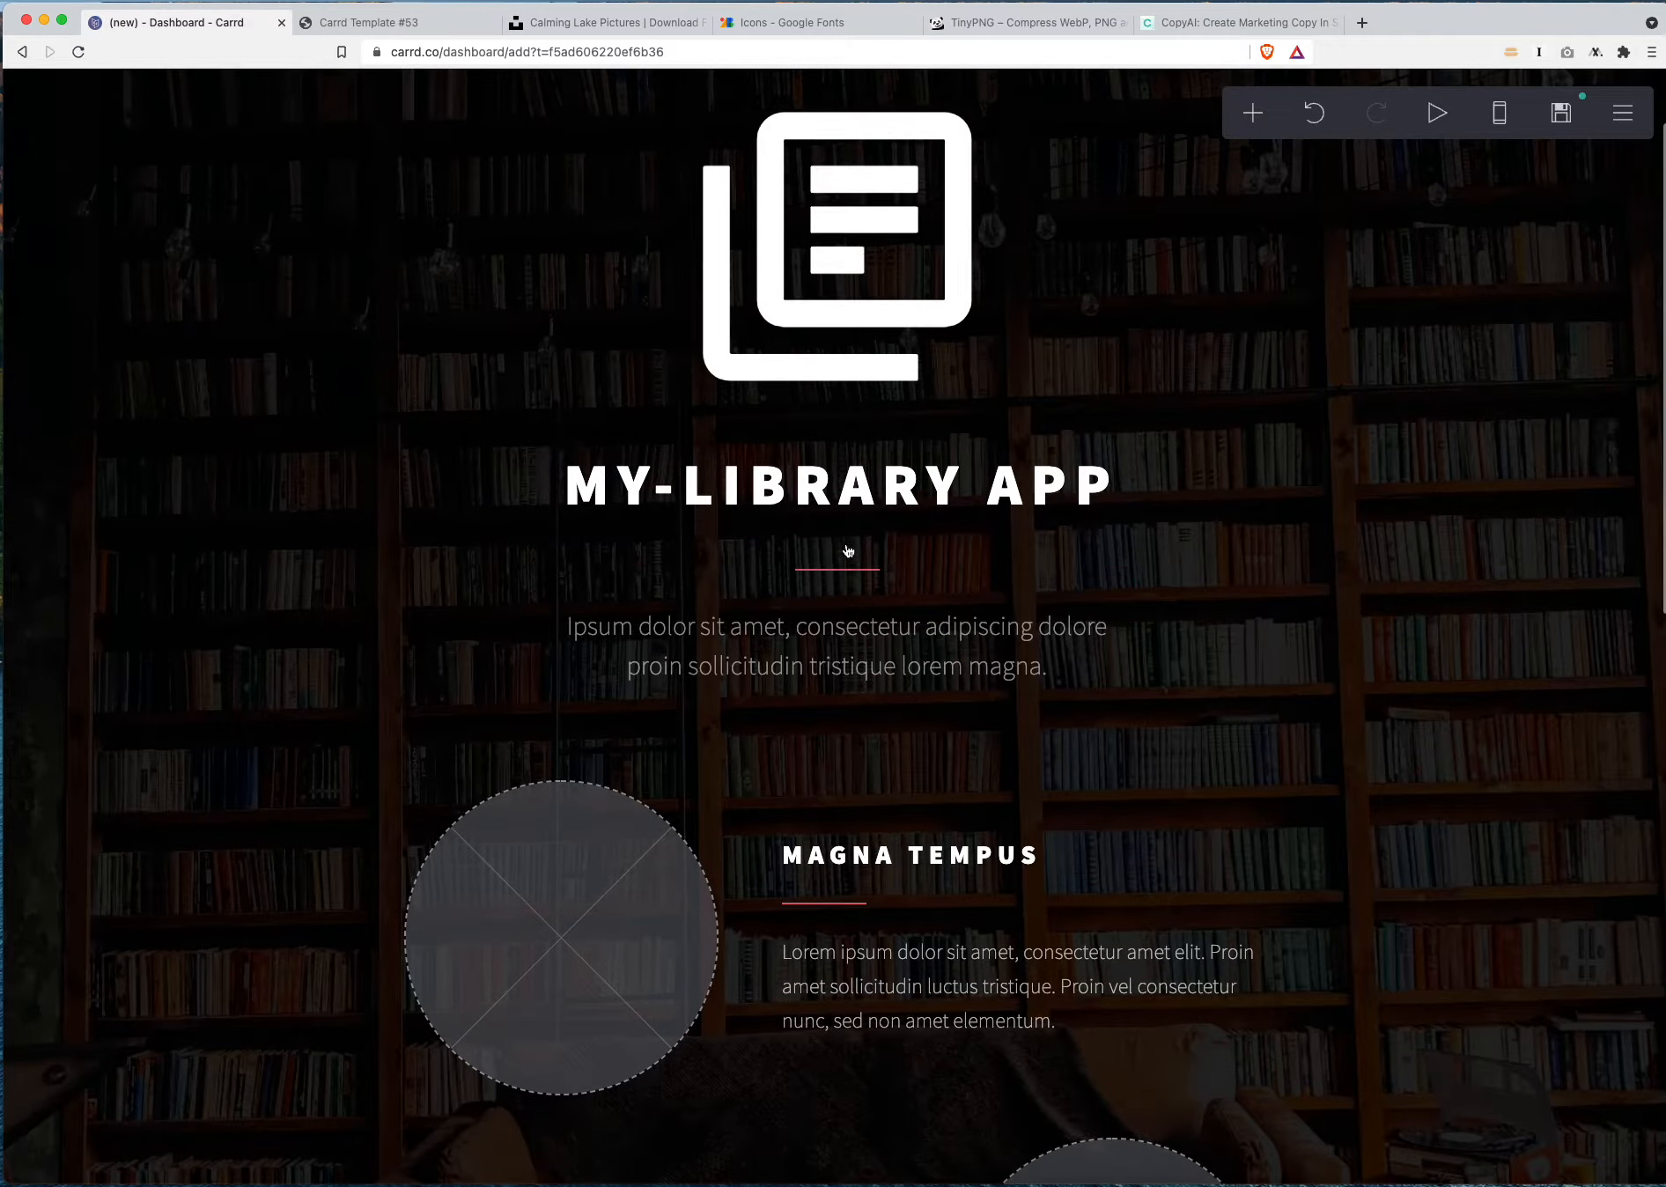
scroll(848, 551, "down", 4)
scroll(854, 520, "up", 3)
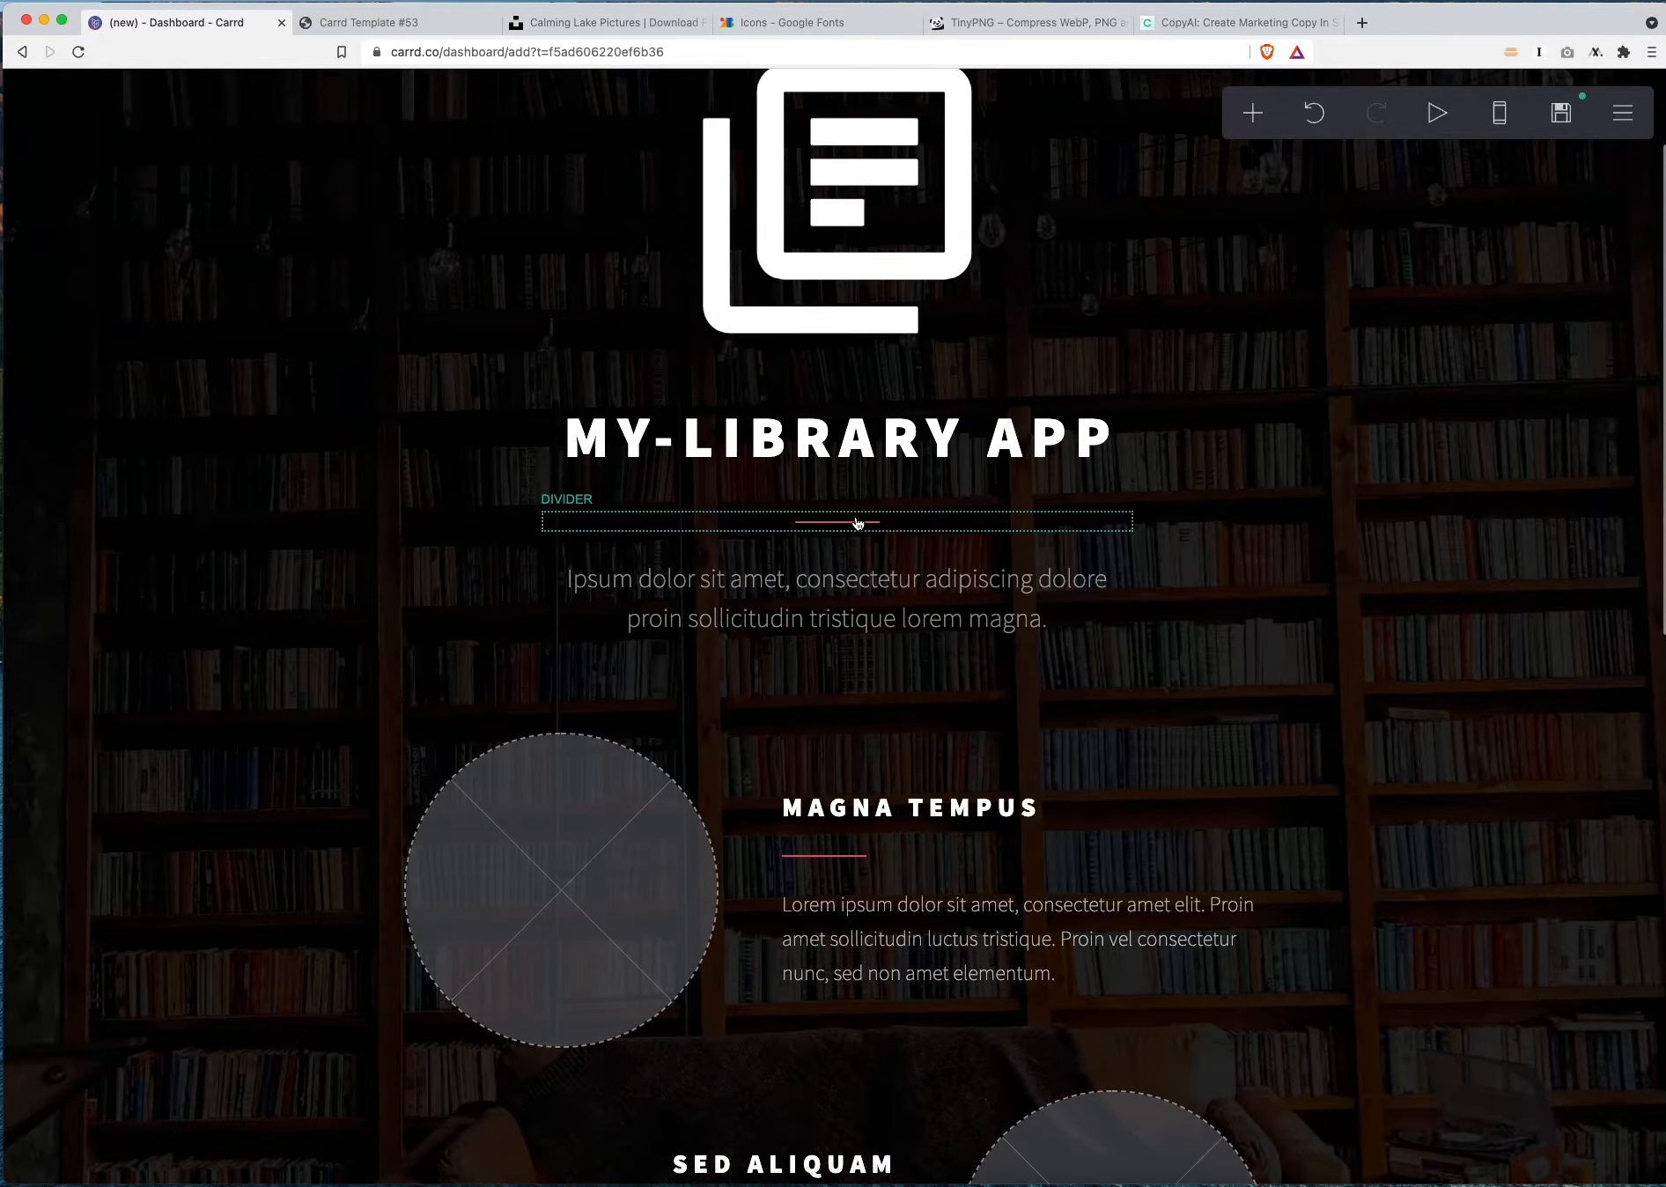
left_click(857, 523)
left_click(66, 337)
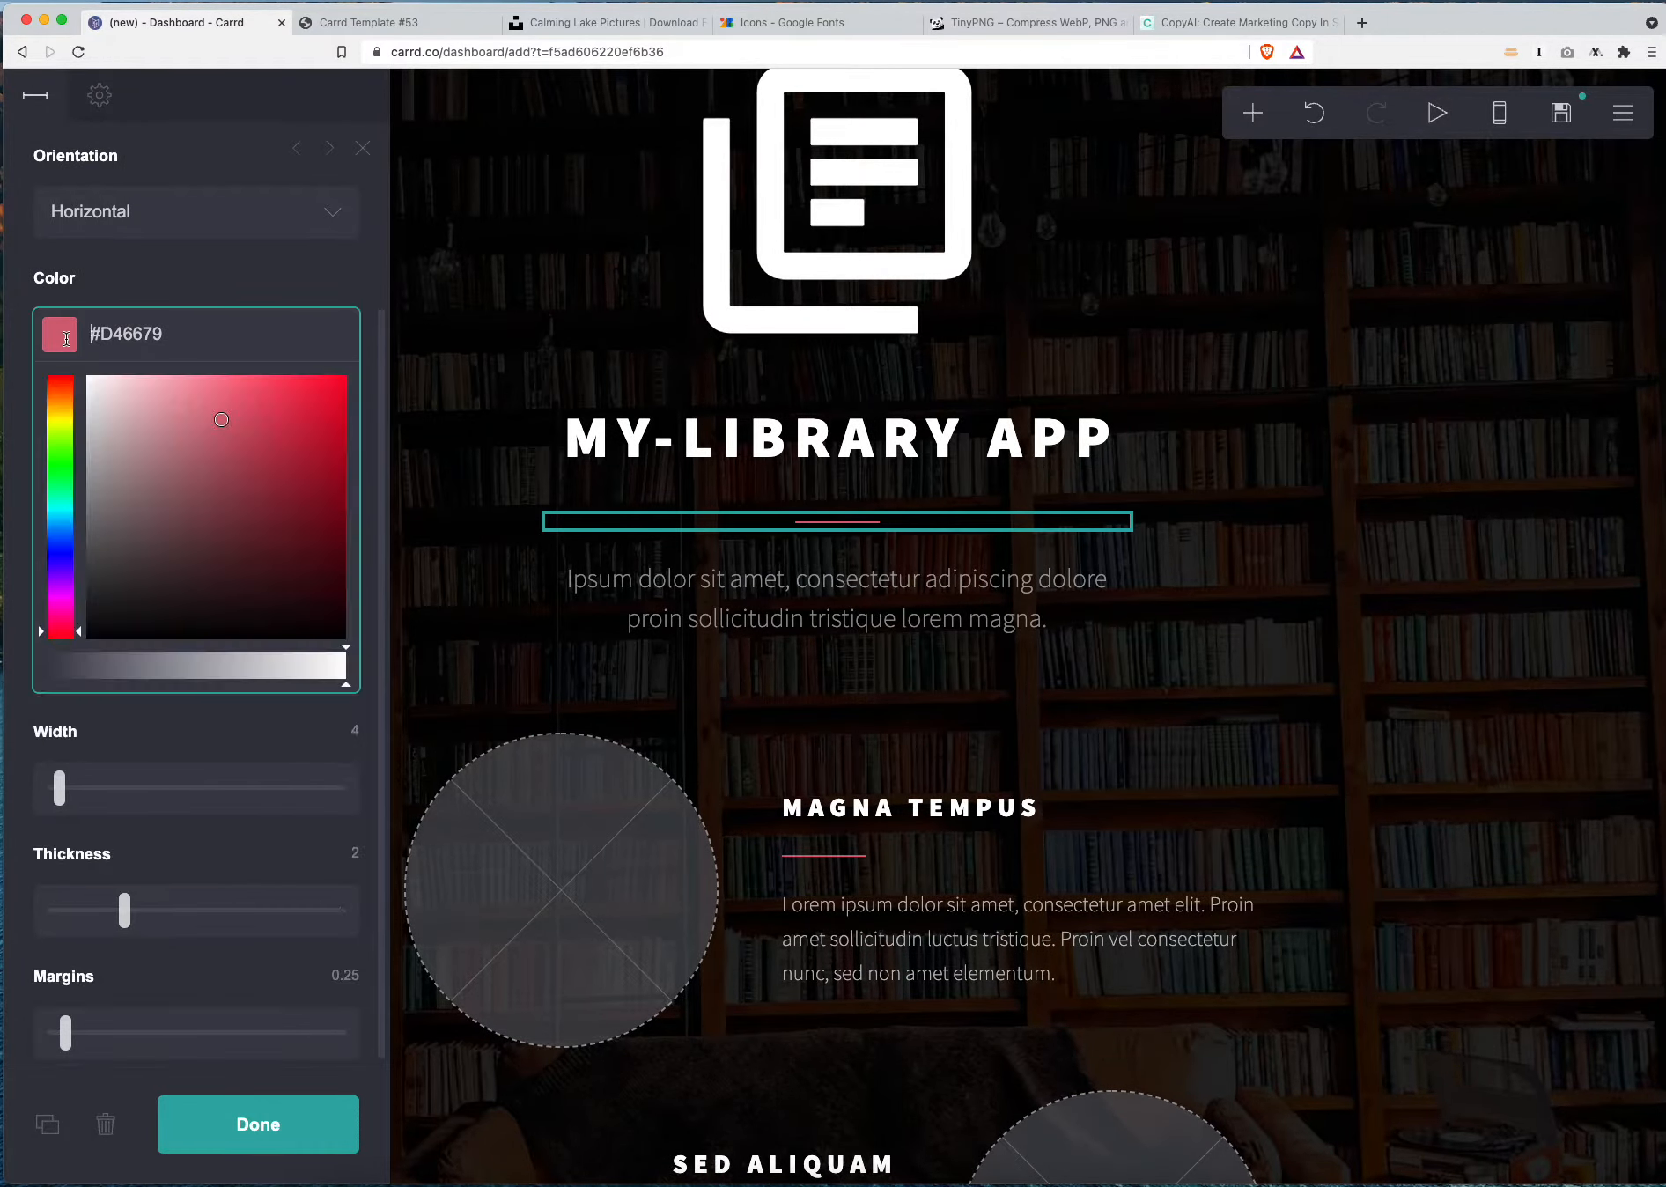
left_click(69, 540)
left_click(59, 557)
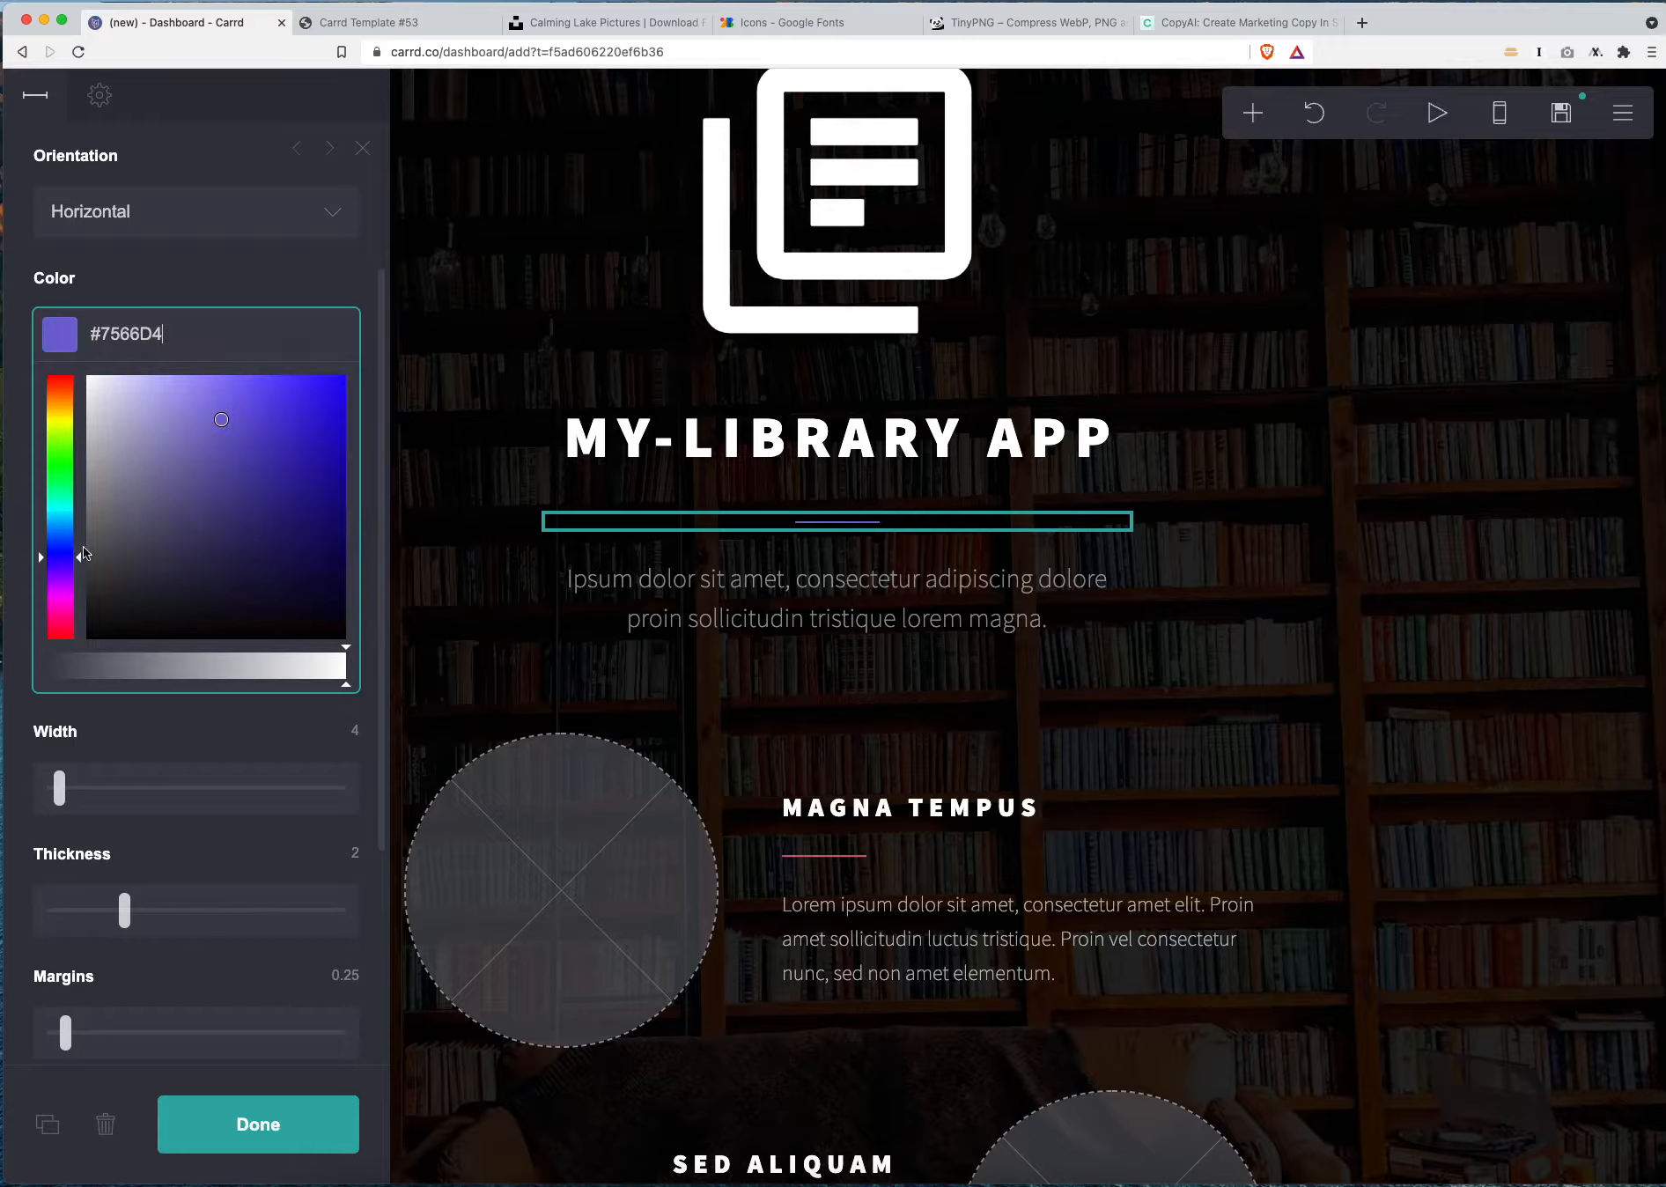
mouse_move(273, 497)
left_mouse_down()
mouse_move(377, 473)
mouse_move(412, 427)
left_mouse_up()
left_click_drag(202, 341, 24, 342)
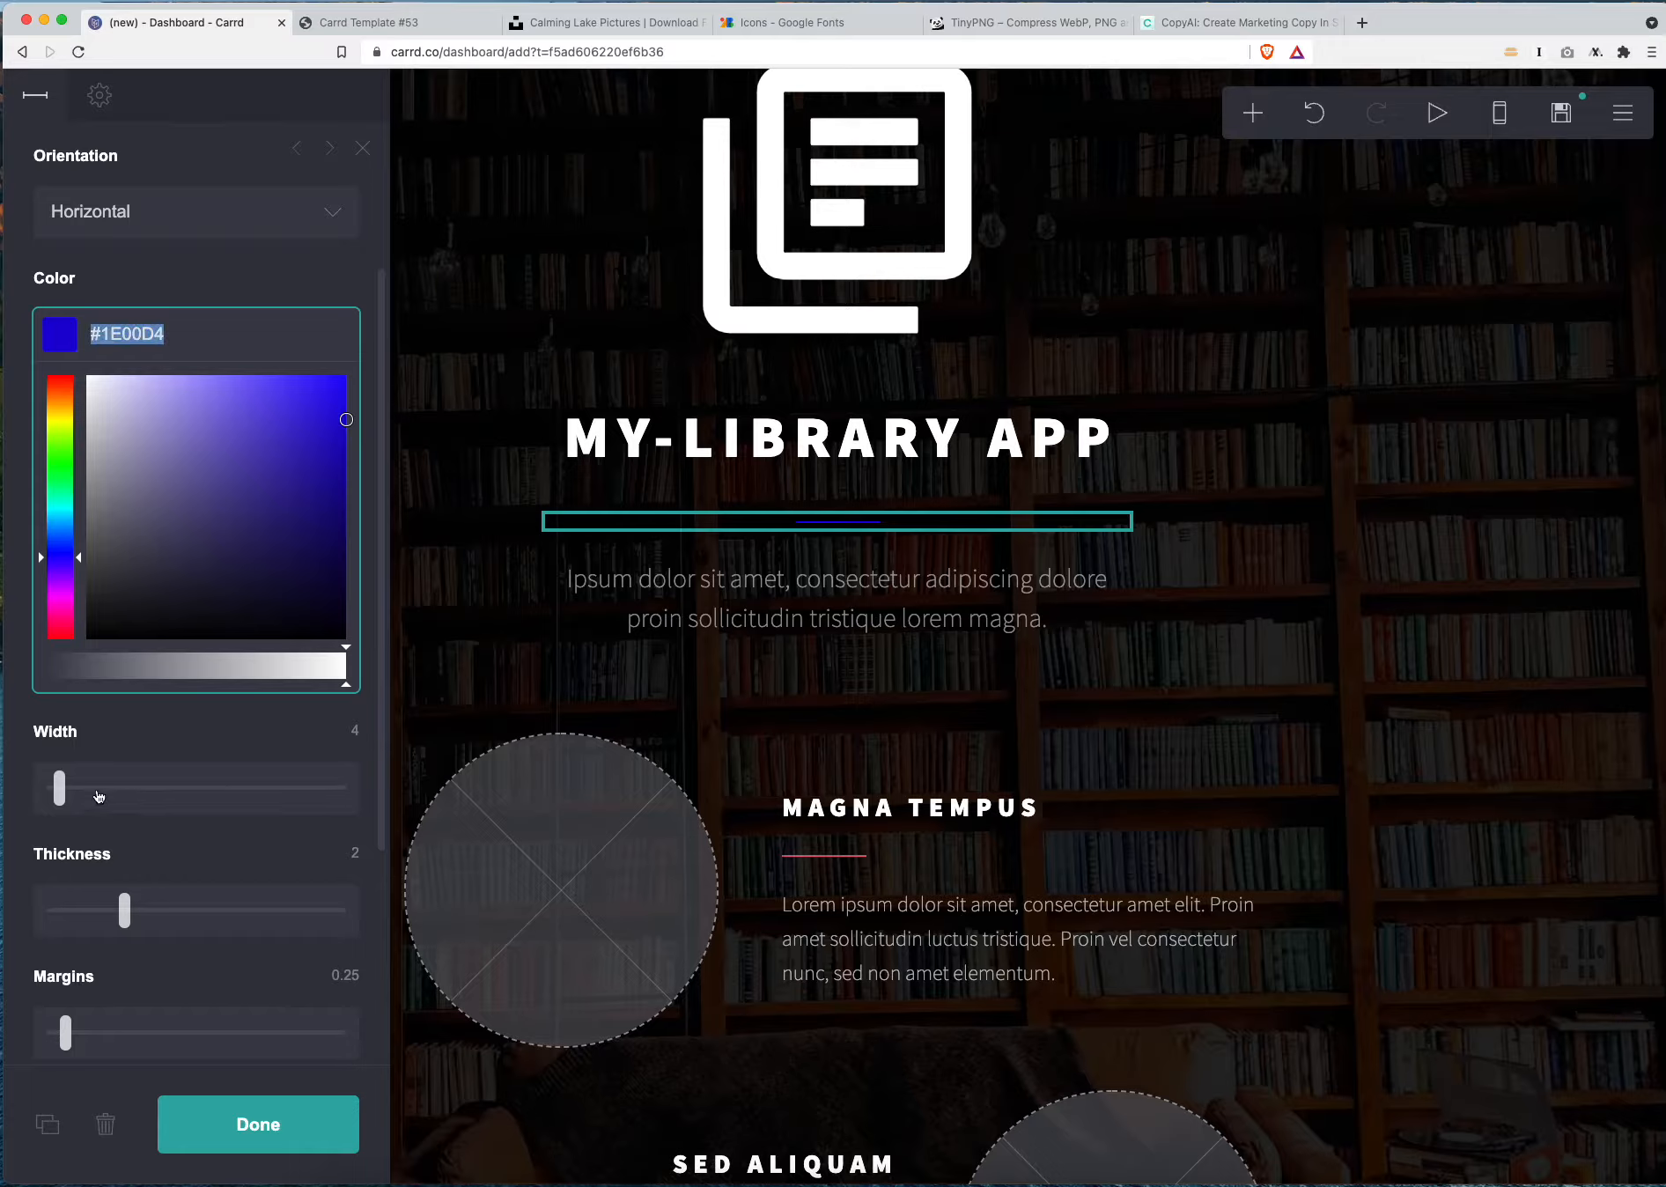
Set the width of the divider below the My-Library App heading to 10 and its thickness to 3
left_click_drag(61, 798, 73, 798)
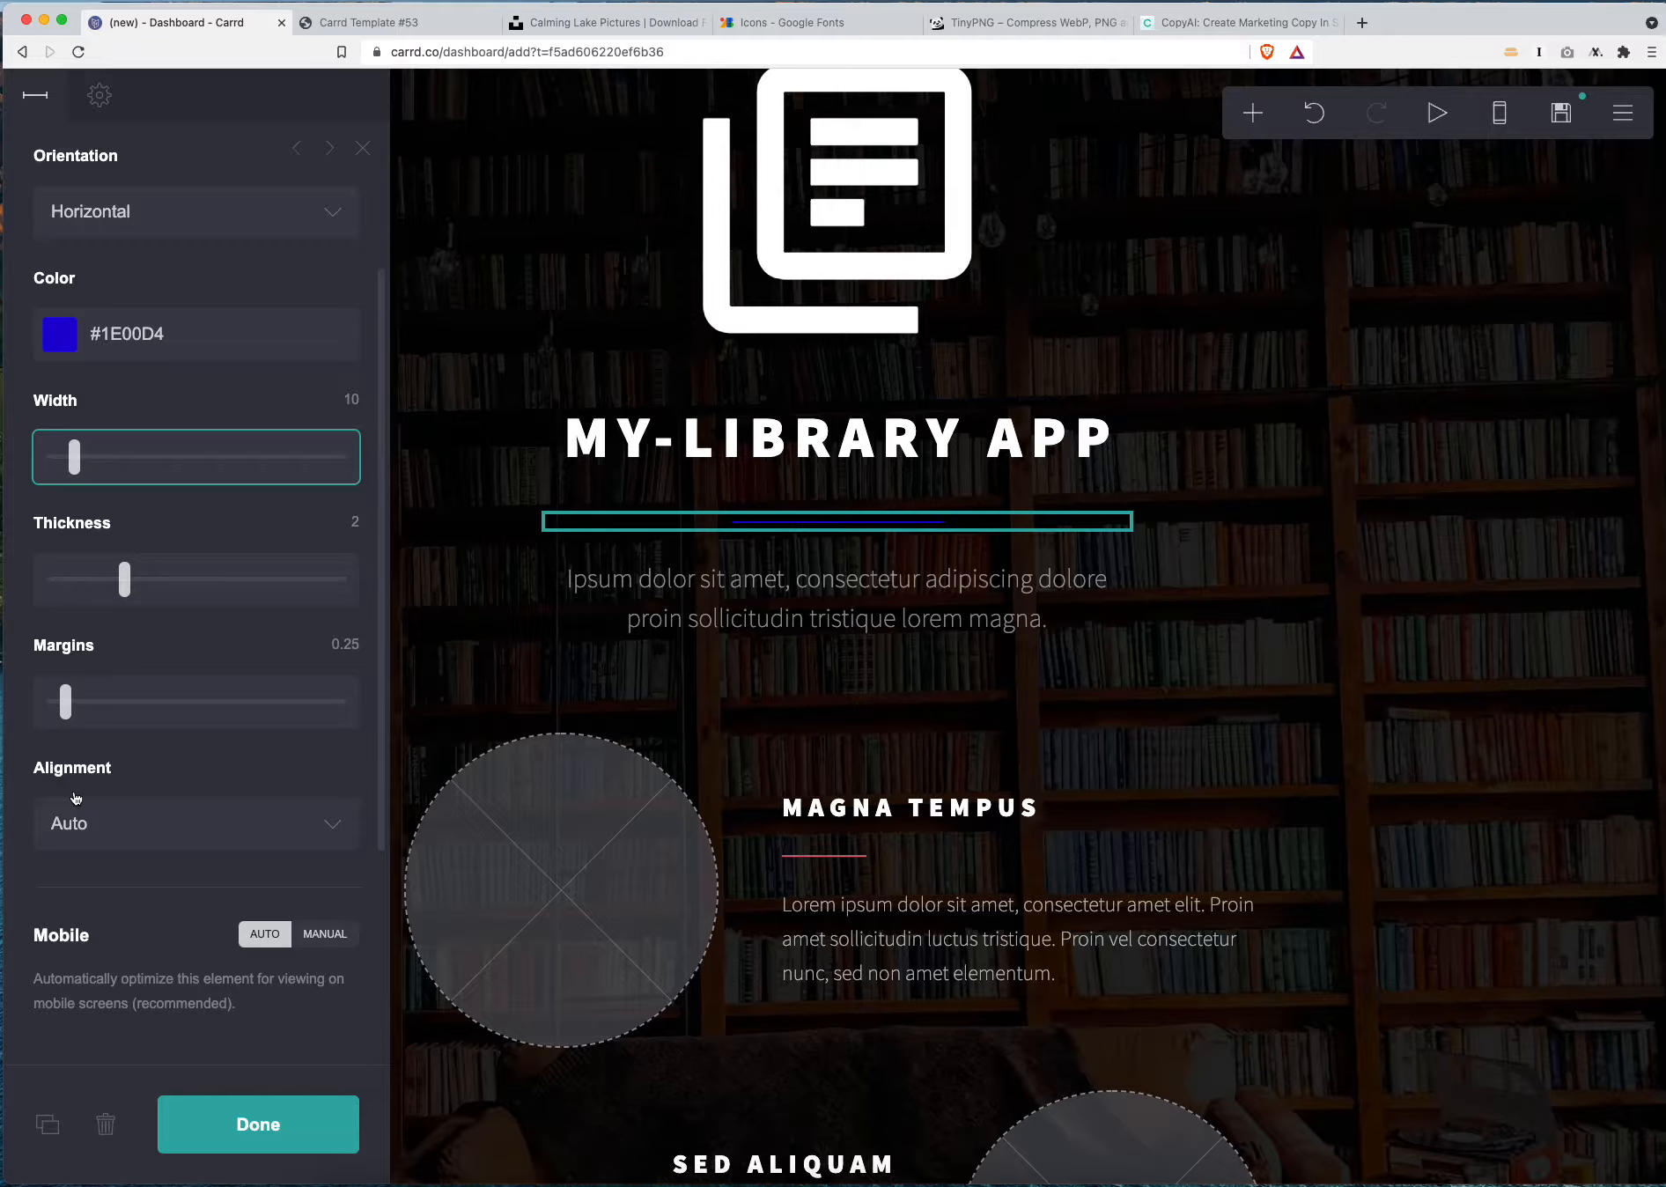
left_click(130, 594)
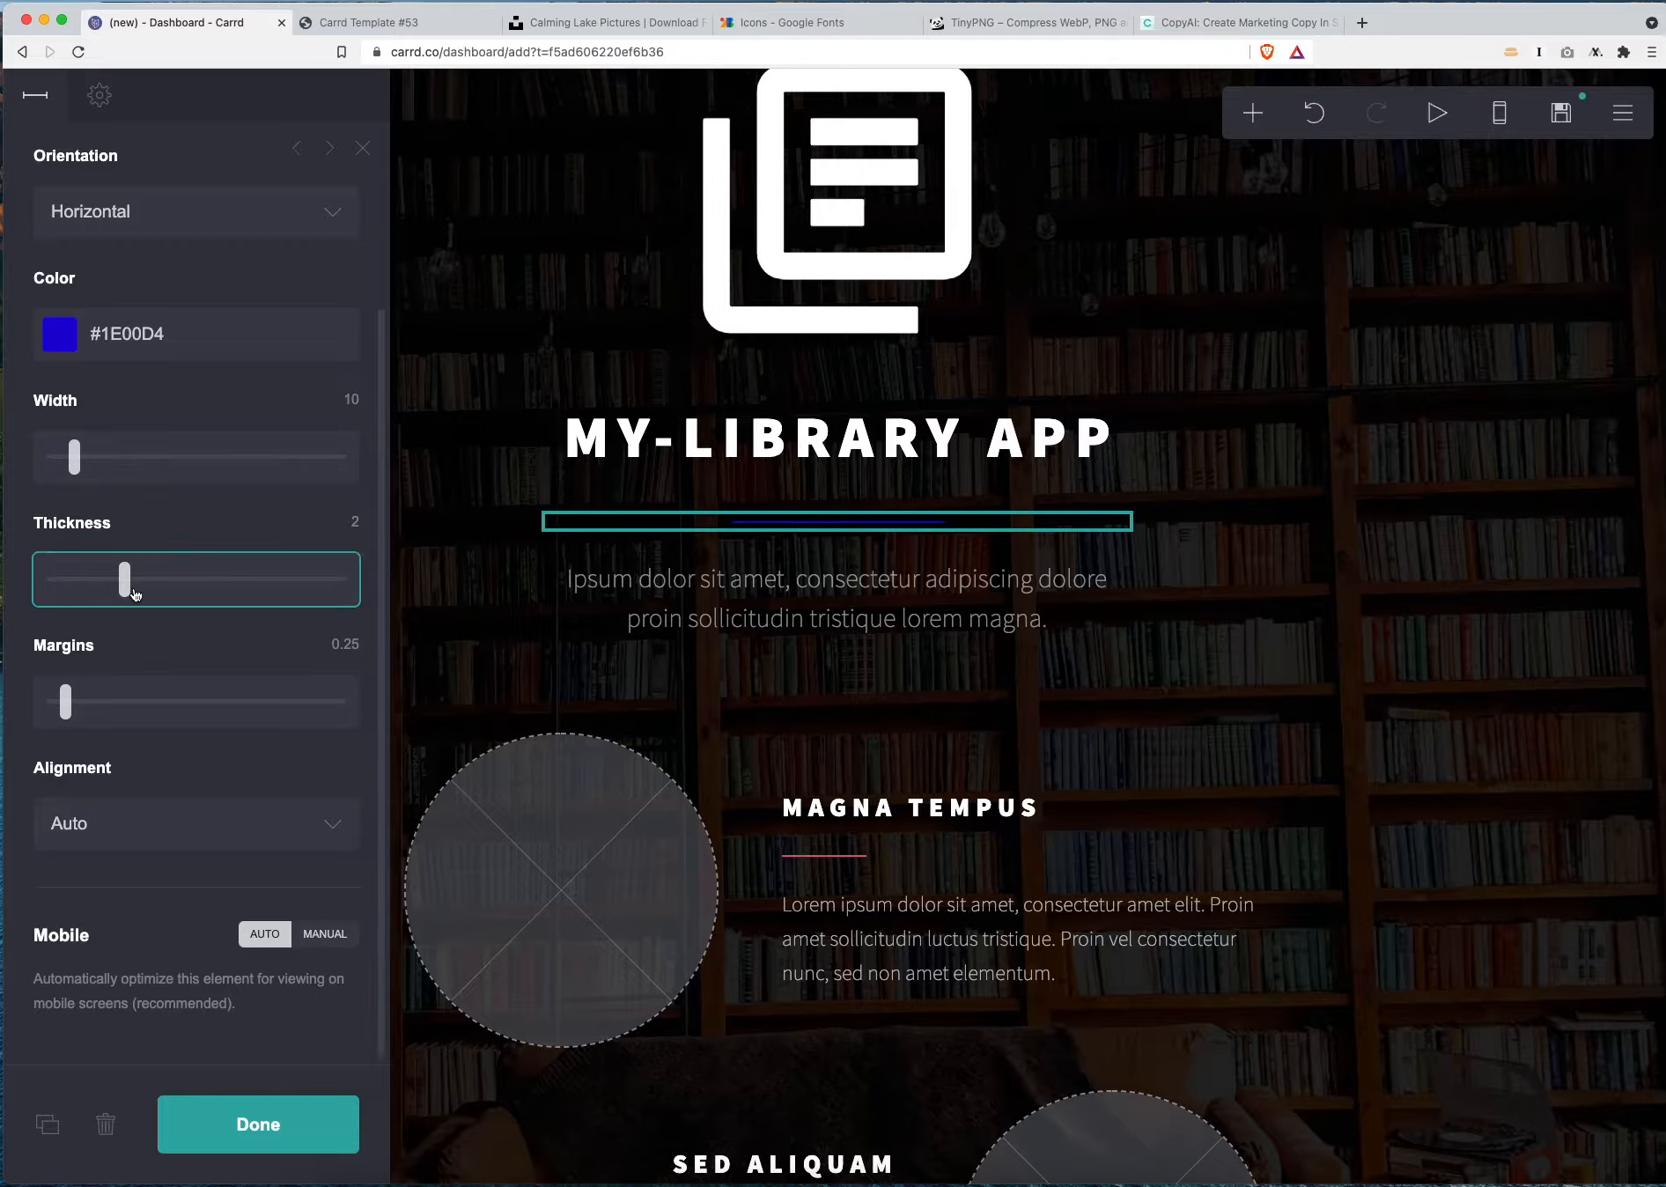
left_click_drag(146, 595, 171, 594)
Save the divider's formatting as a reusable style named Divider and finish editing the divider
scroll(194, 281, "up", 3)
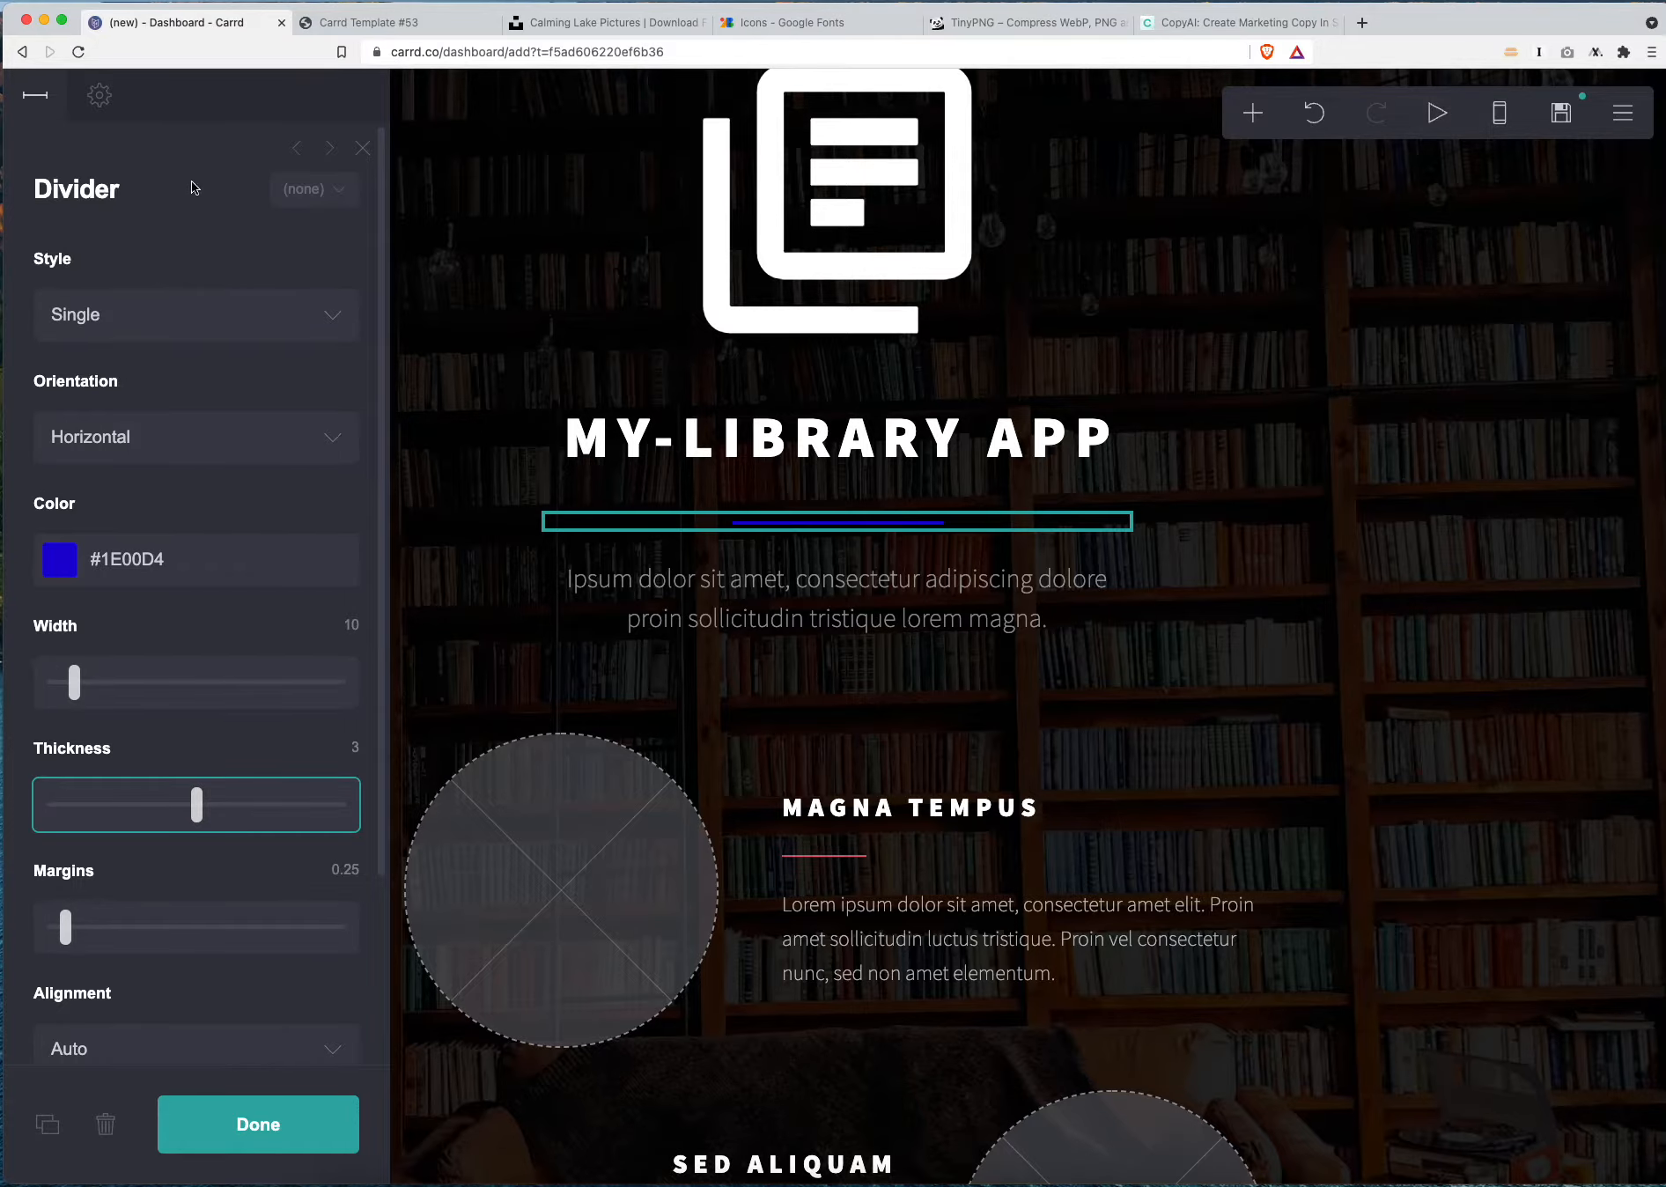
left_click(336, 188)
left_click(195, 388)
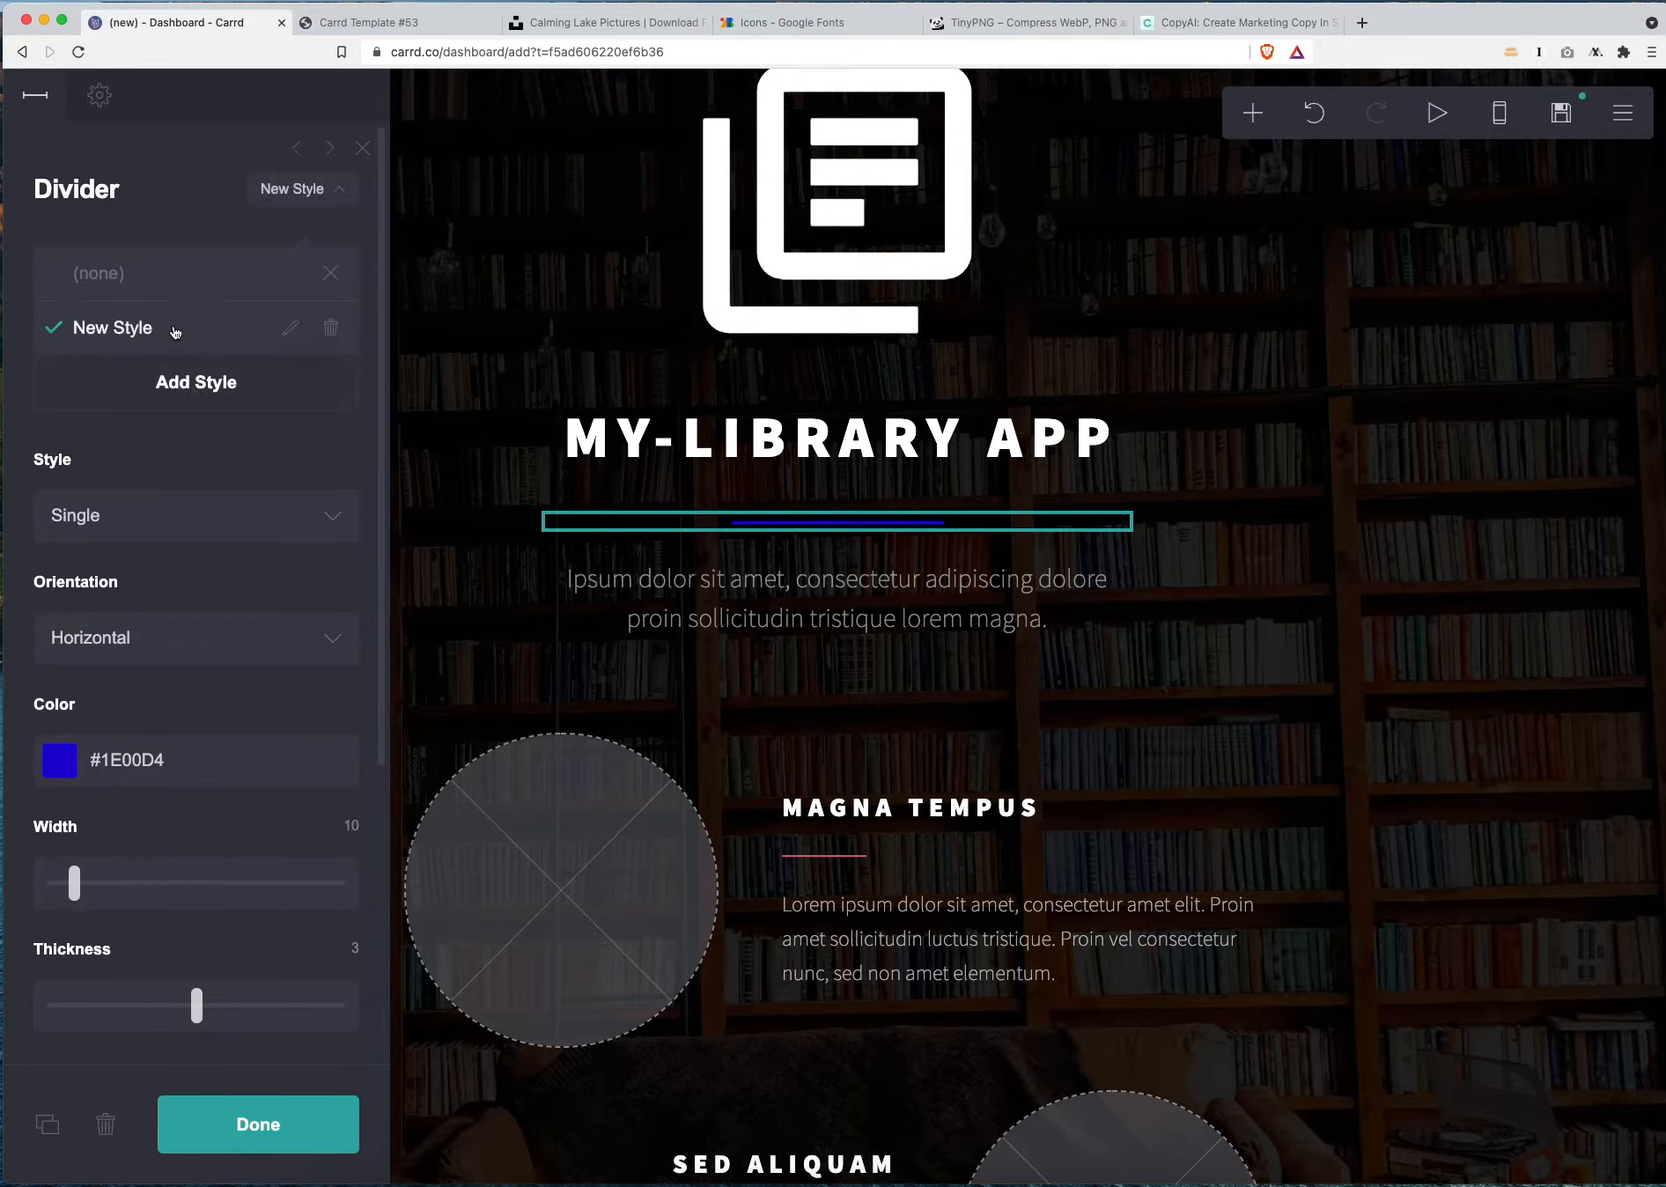
left_click(291, 327)
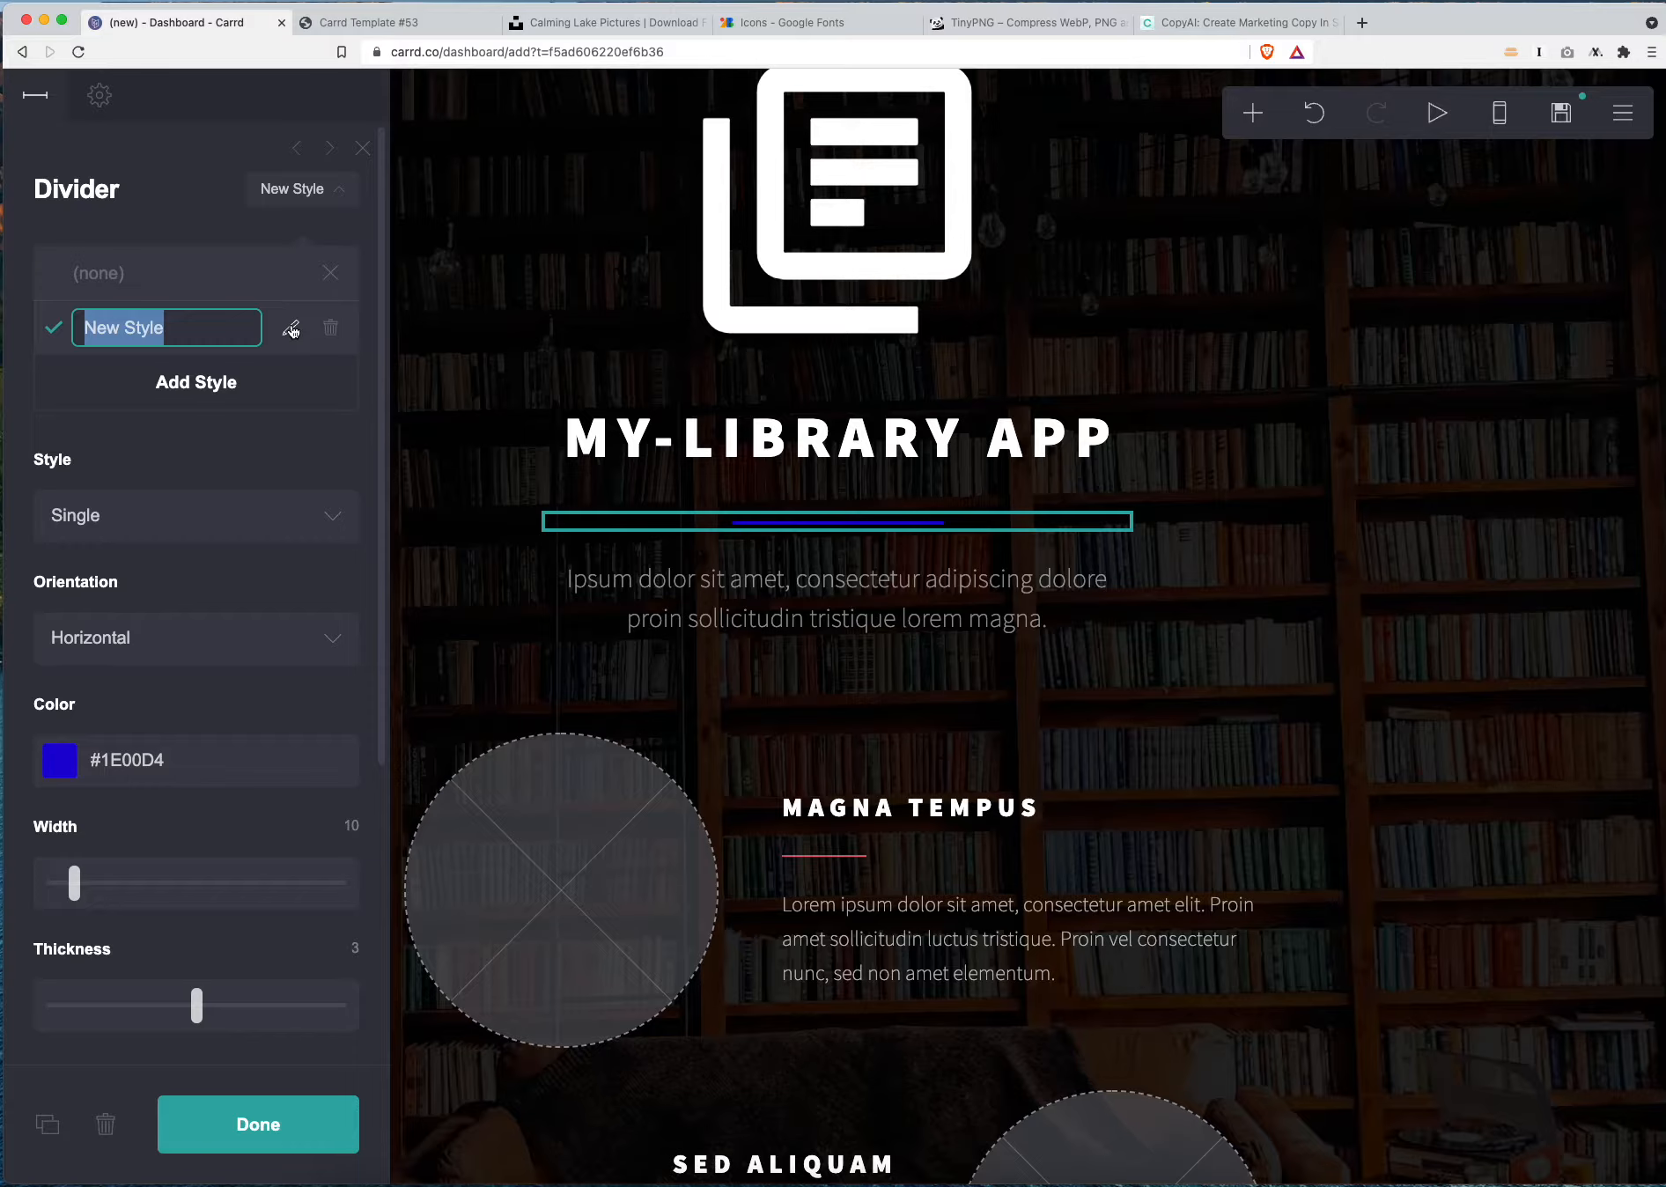
type("Divider")
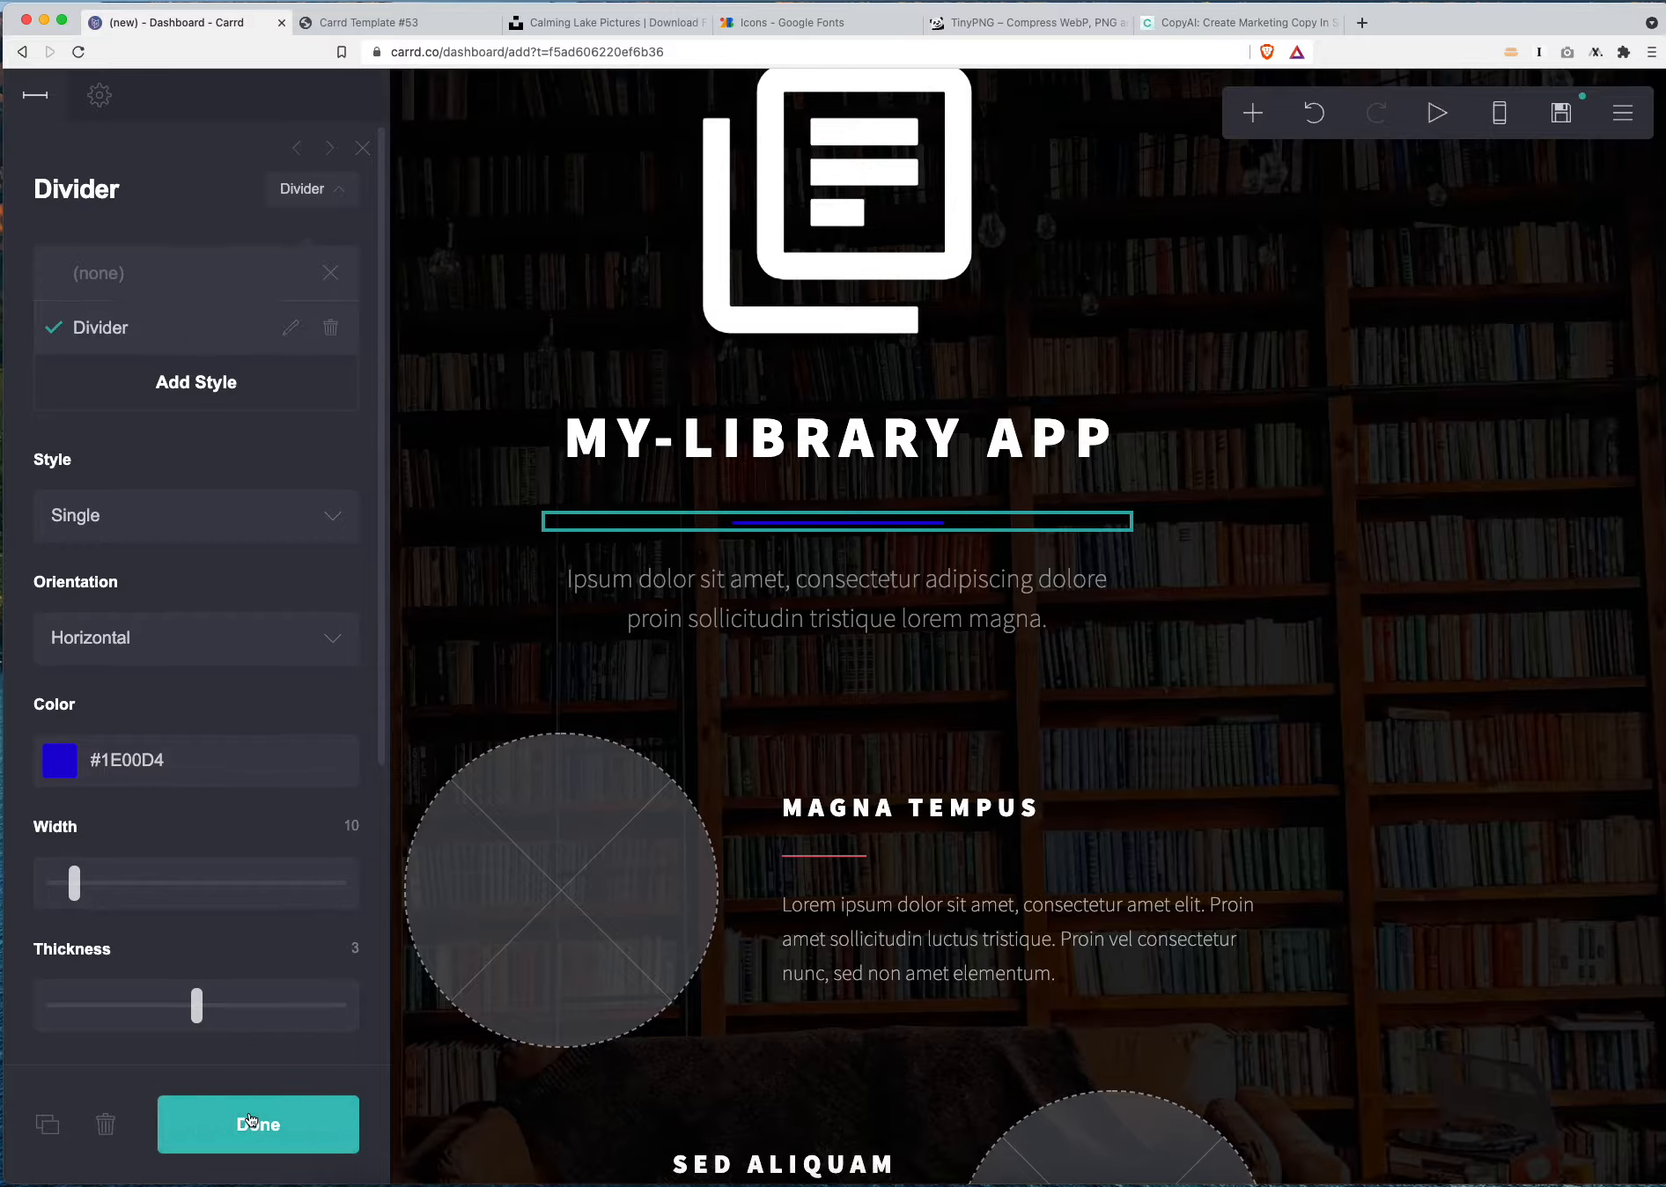
left_click(258, 1124)
Apply the saved Divider style to the divider below the Magna Tempus heading
scroll(866, 779, "down", 1)
left_click(866, 780)
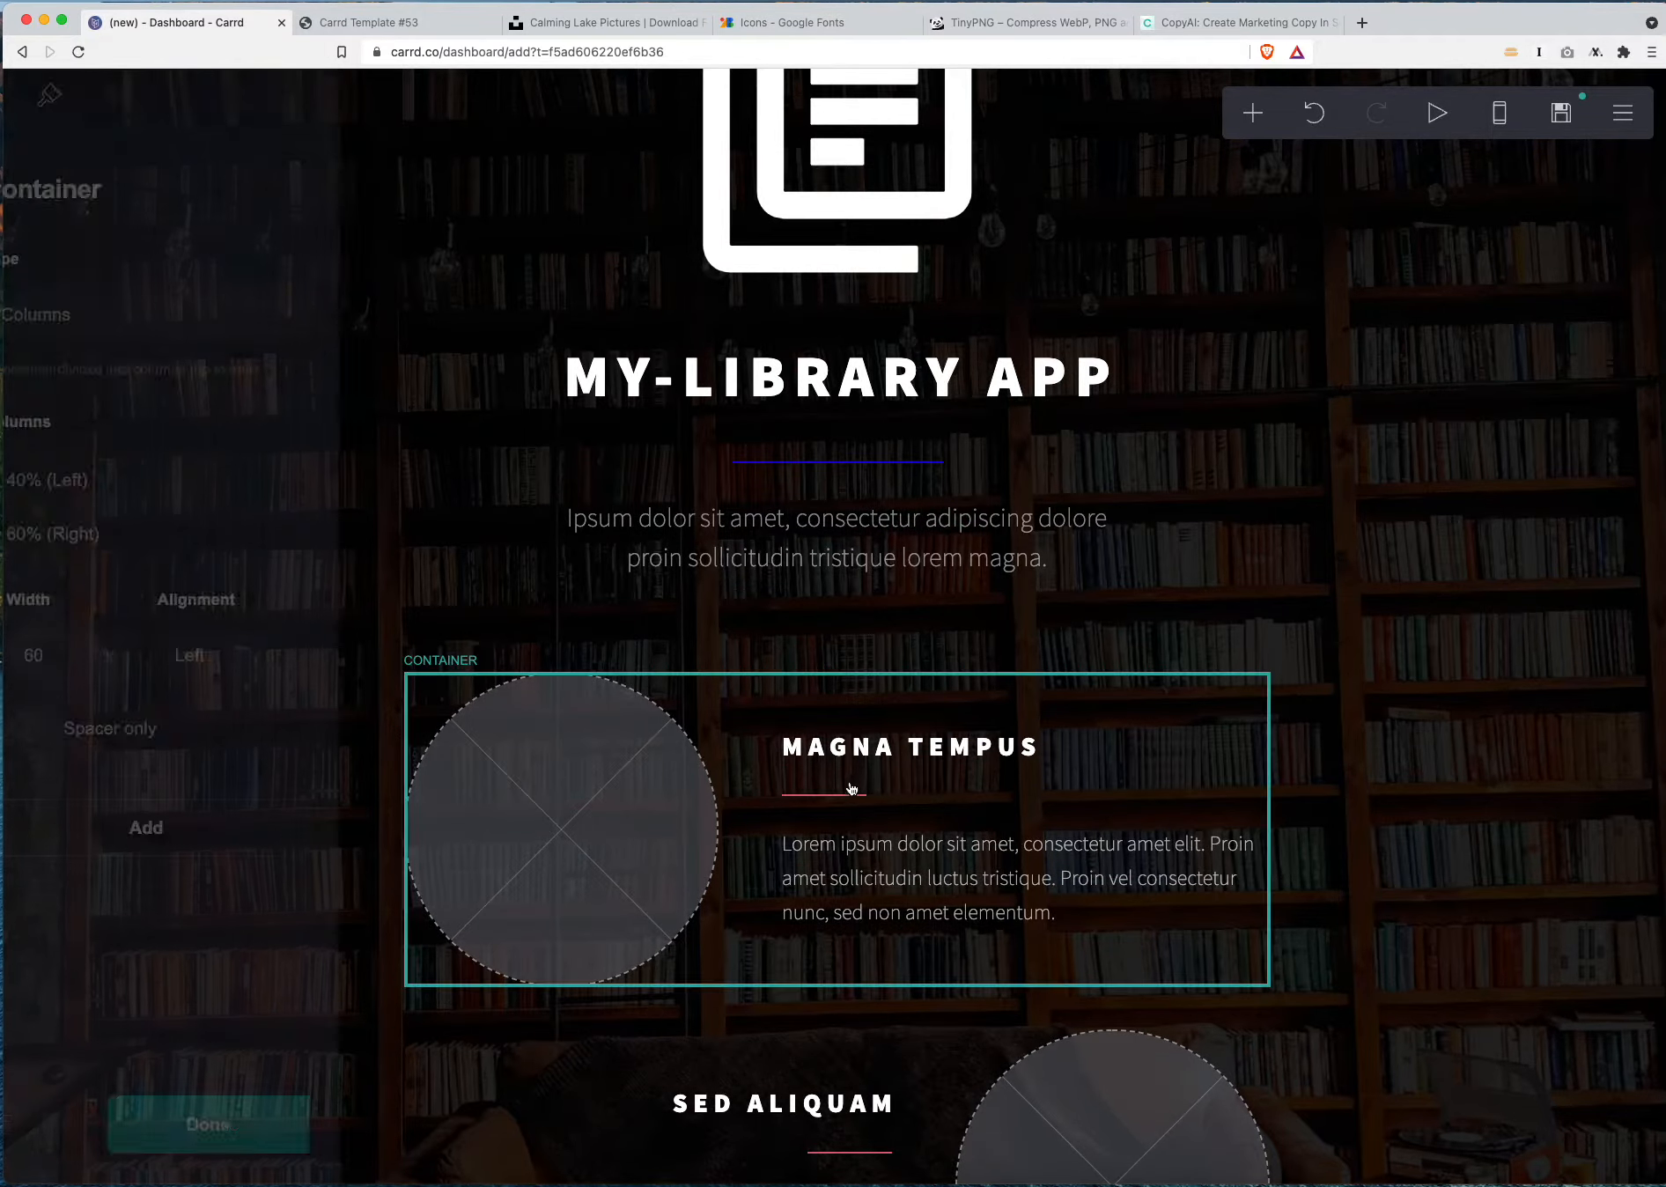
left_click(866, 780)
left_click(179, 336)
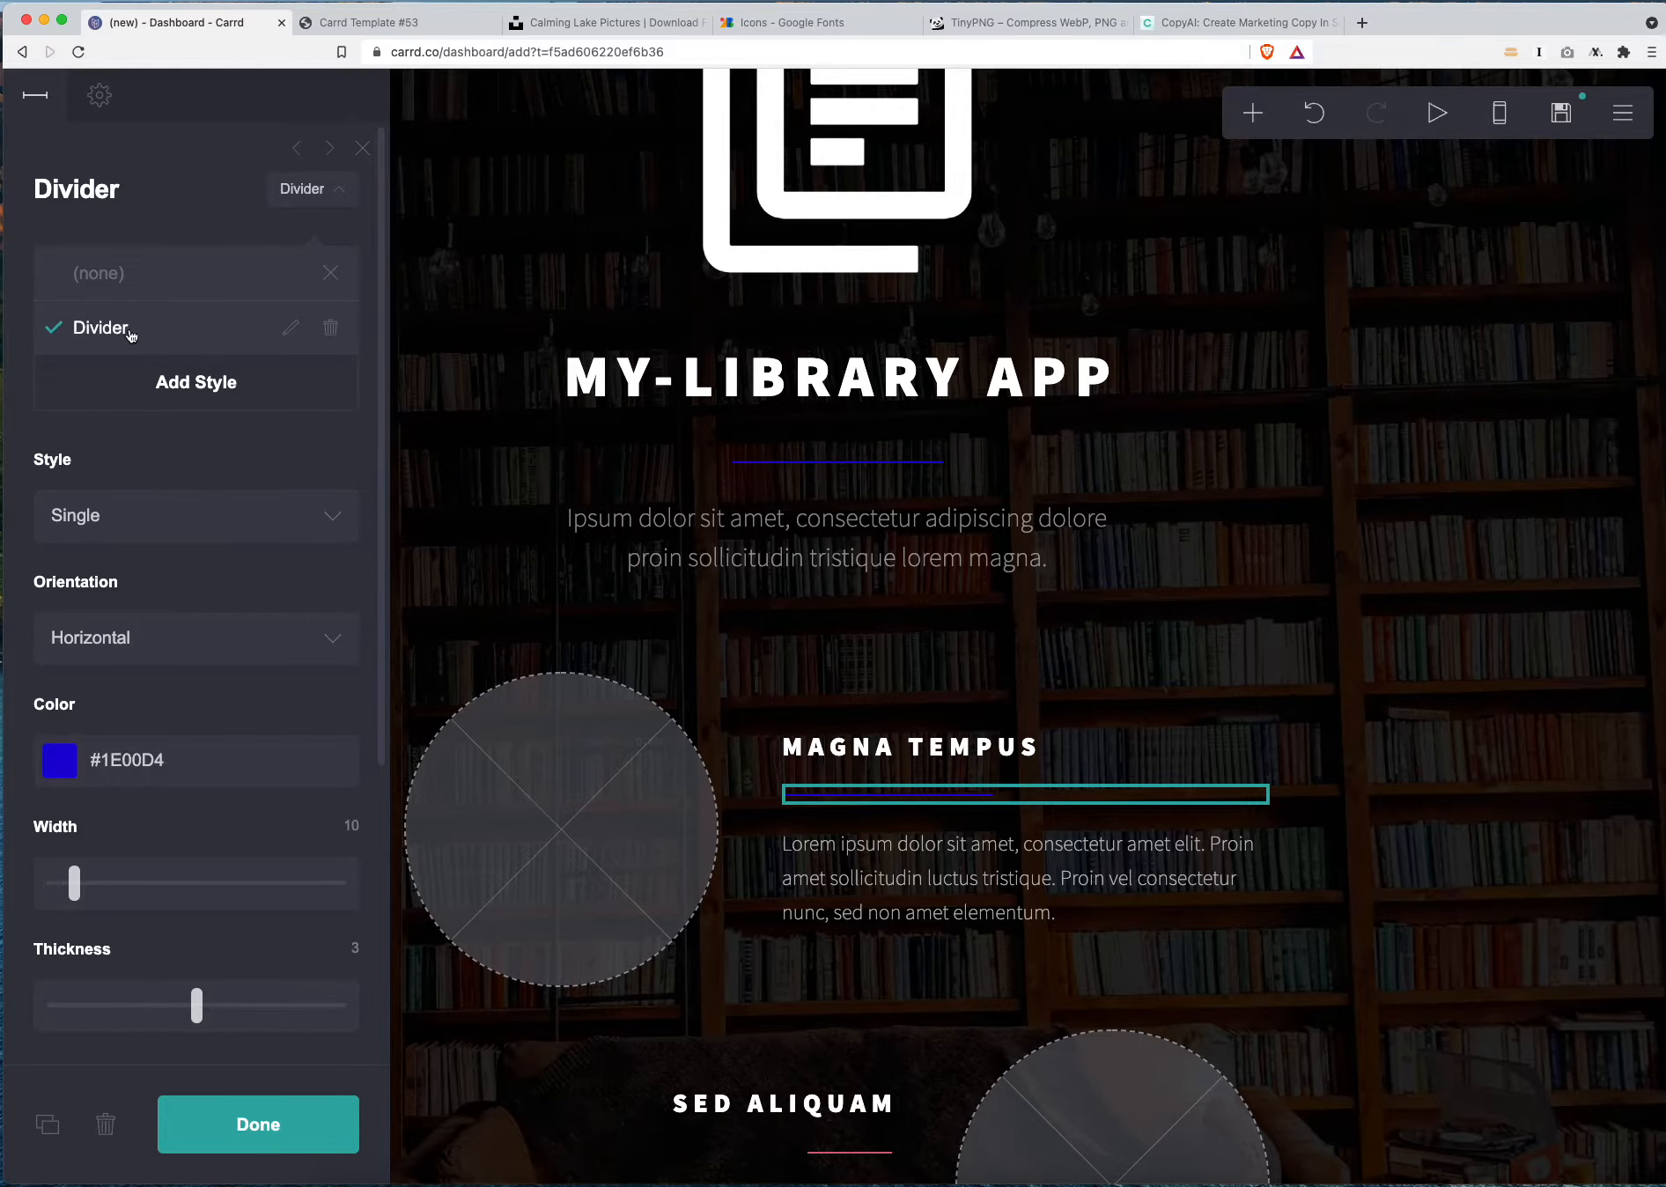
Apply the saved Divider style to the divider below the Sed Aliquam heading
scroll(836, 863, "down", 5)
left_click(847, 818)
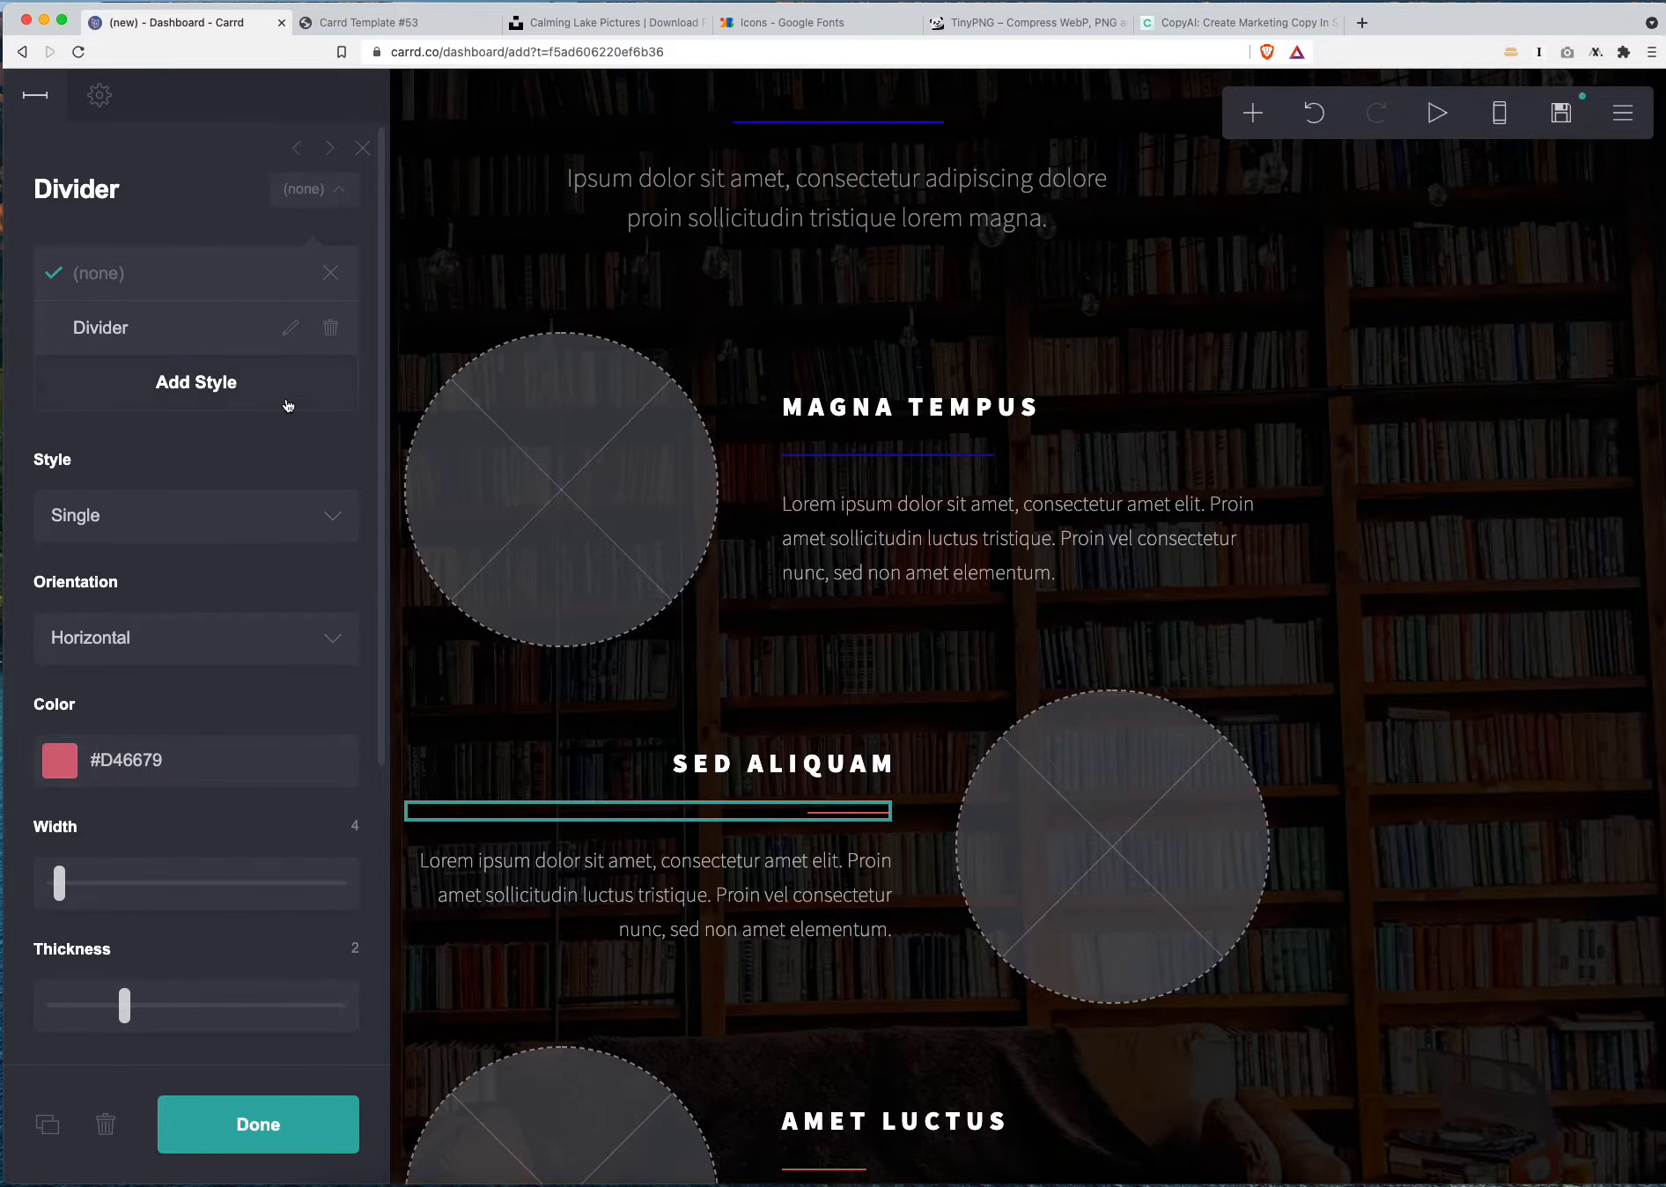
left_click(141, 330)
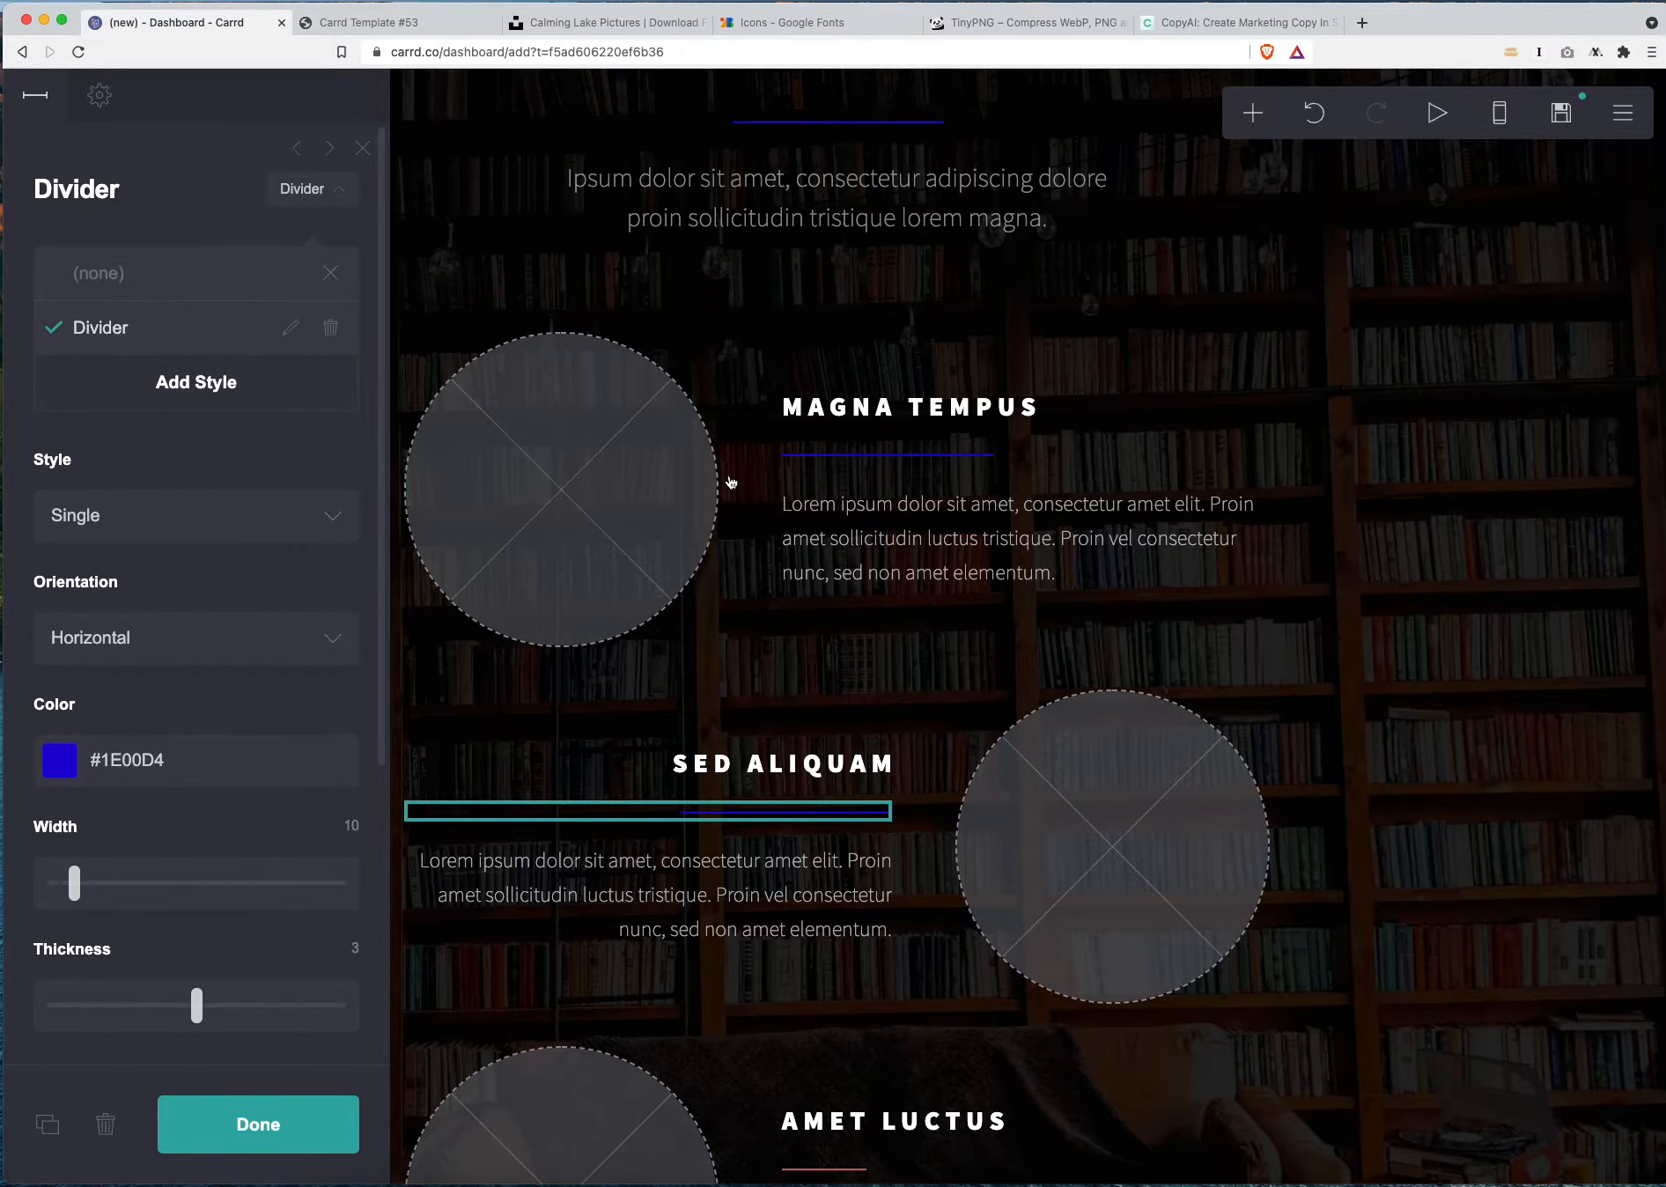
Apply the saved Divider style to the divider below the Amet Luctus heading
scroll(855, 769, "down", 5)
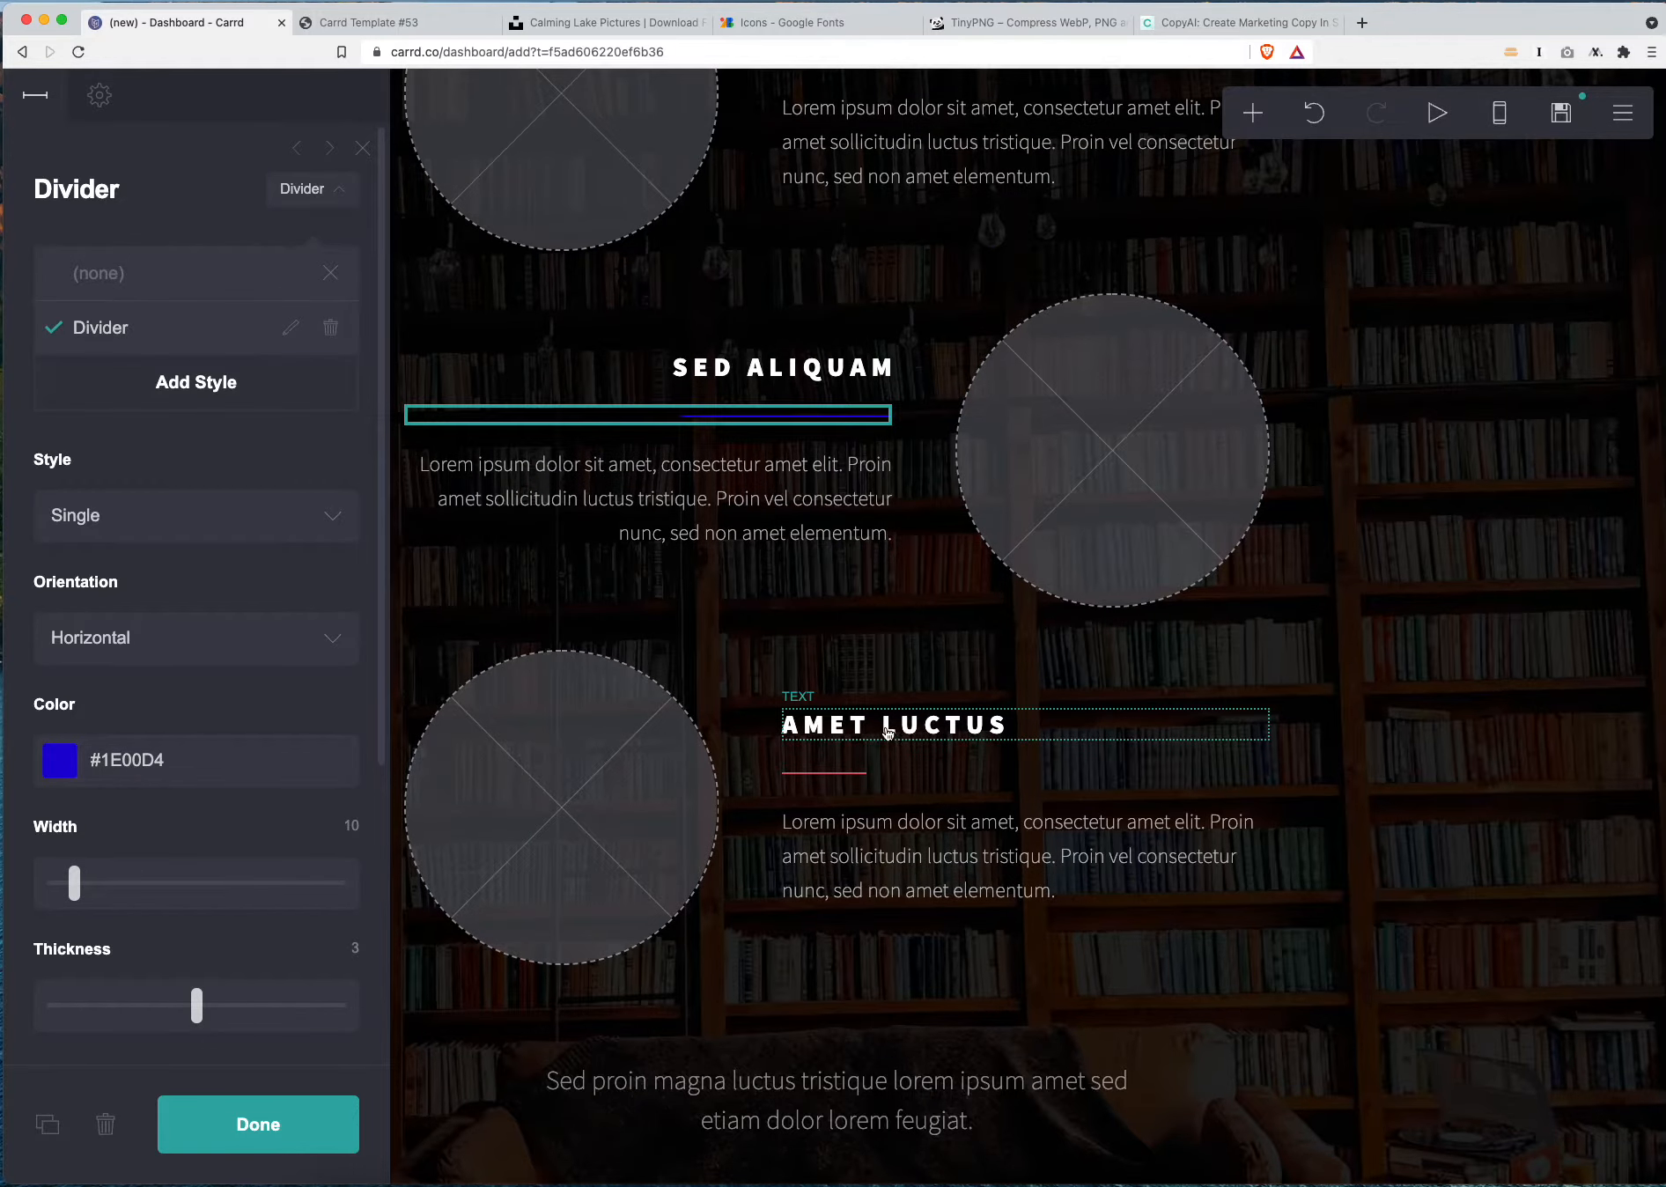
left_click(840, 773)
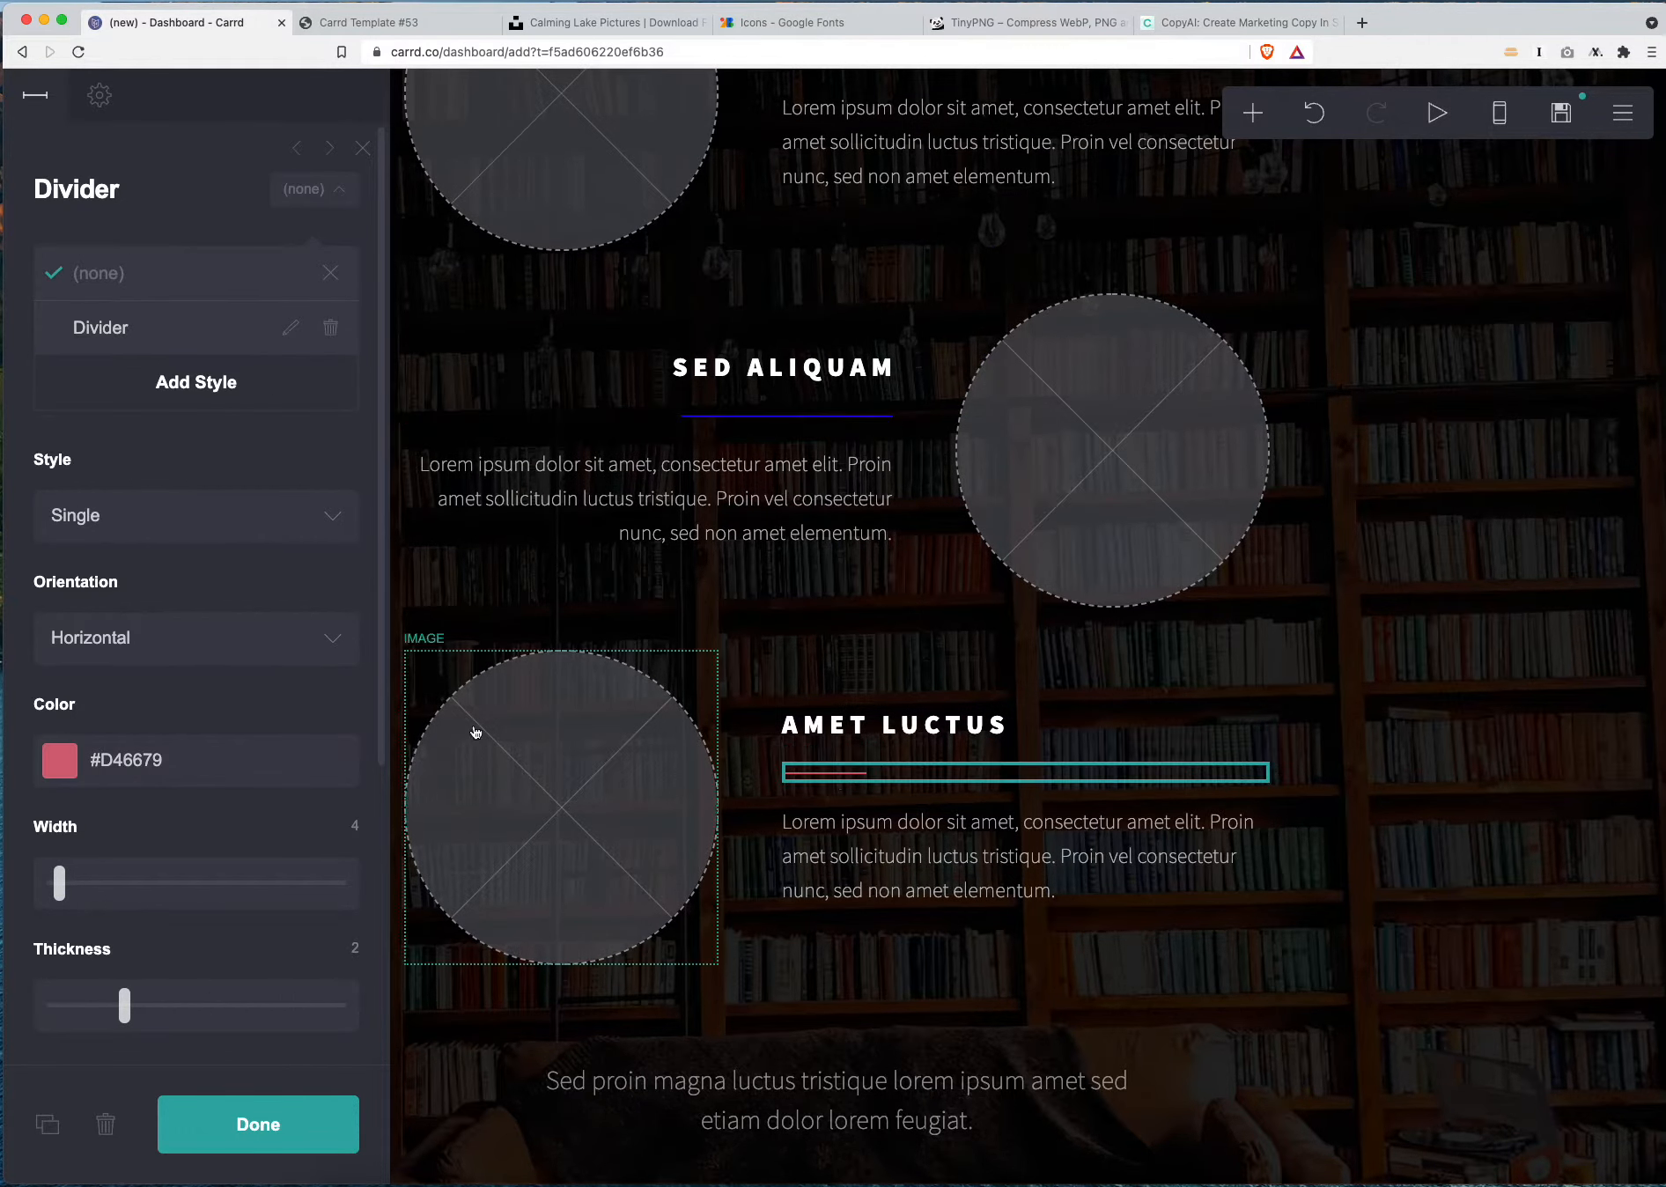
left_click(128, 326)
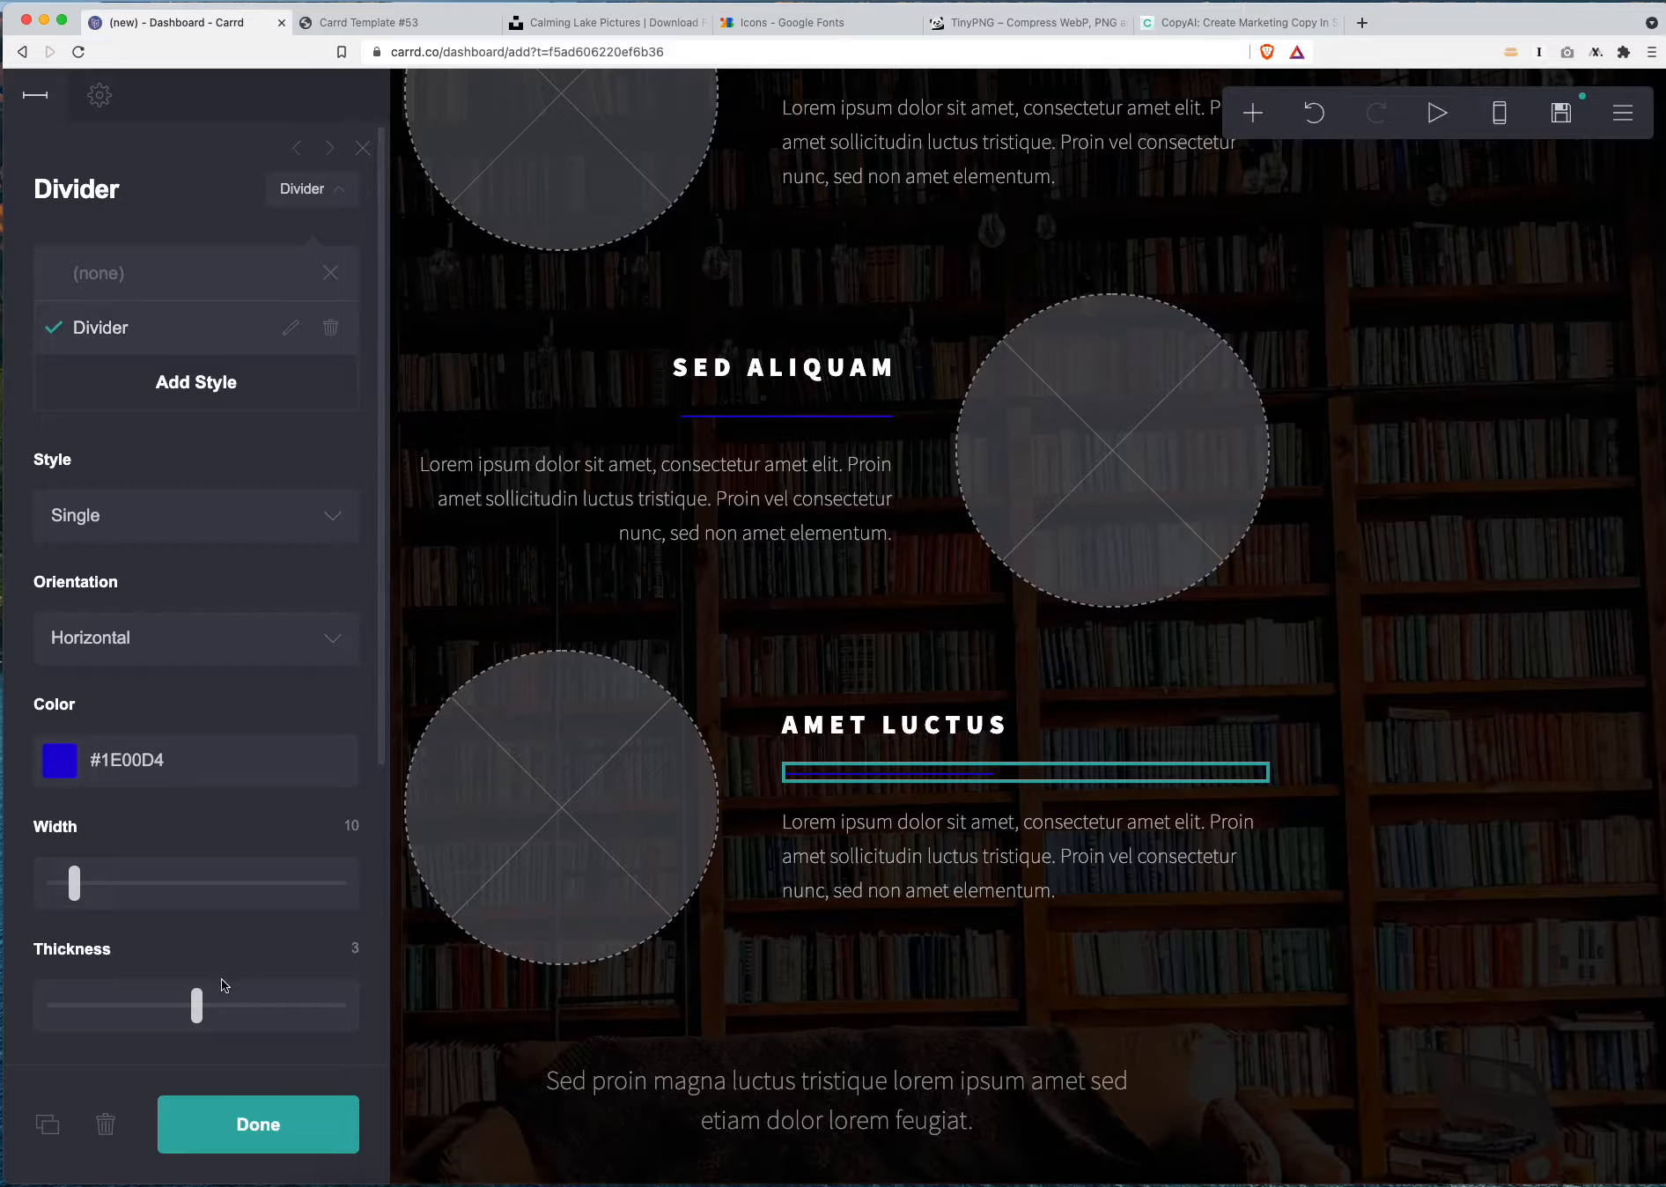
left_click(74, 882)
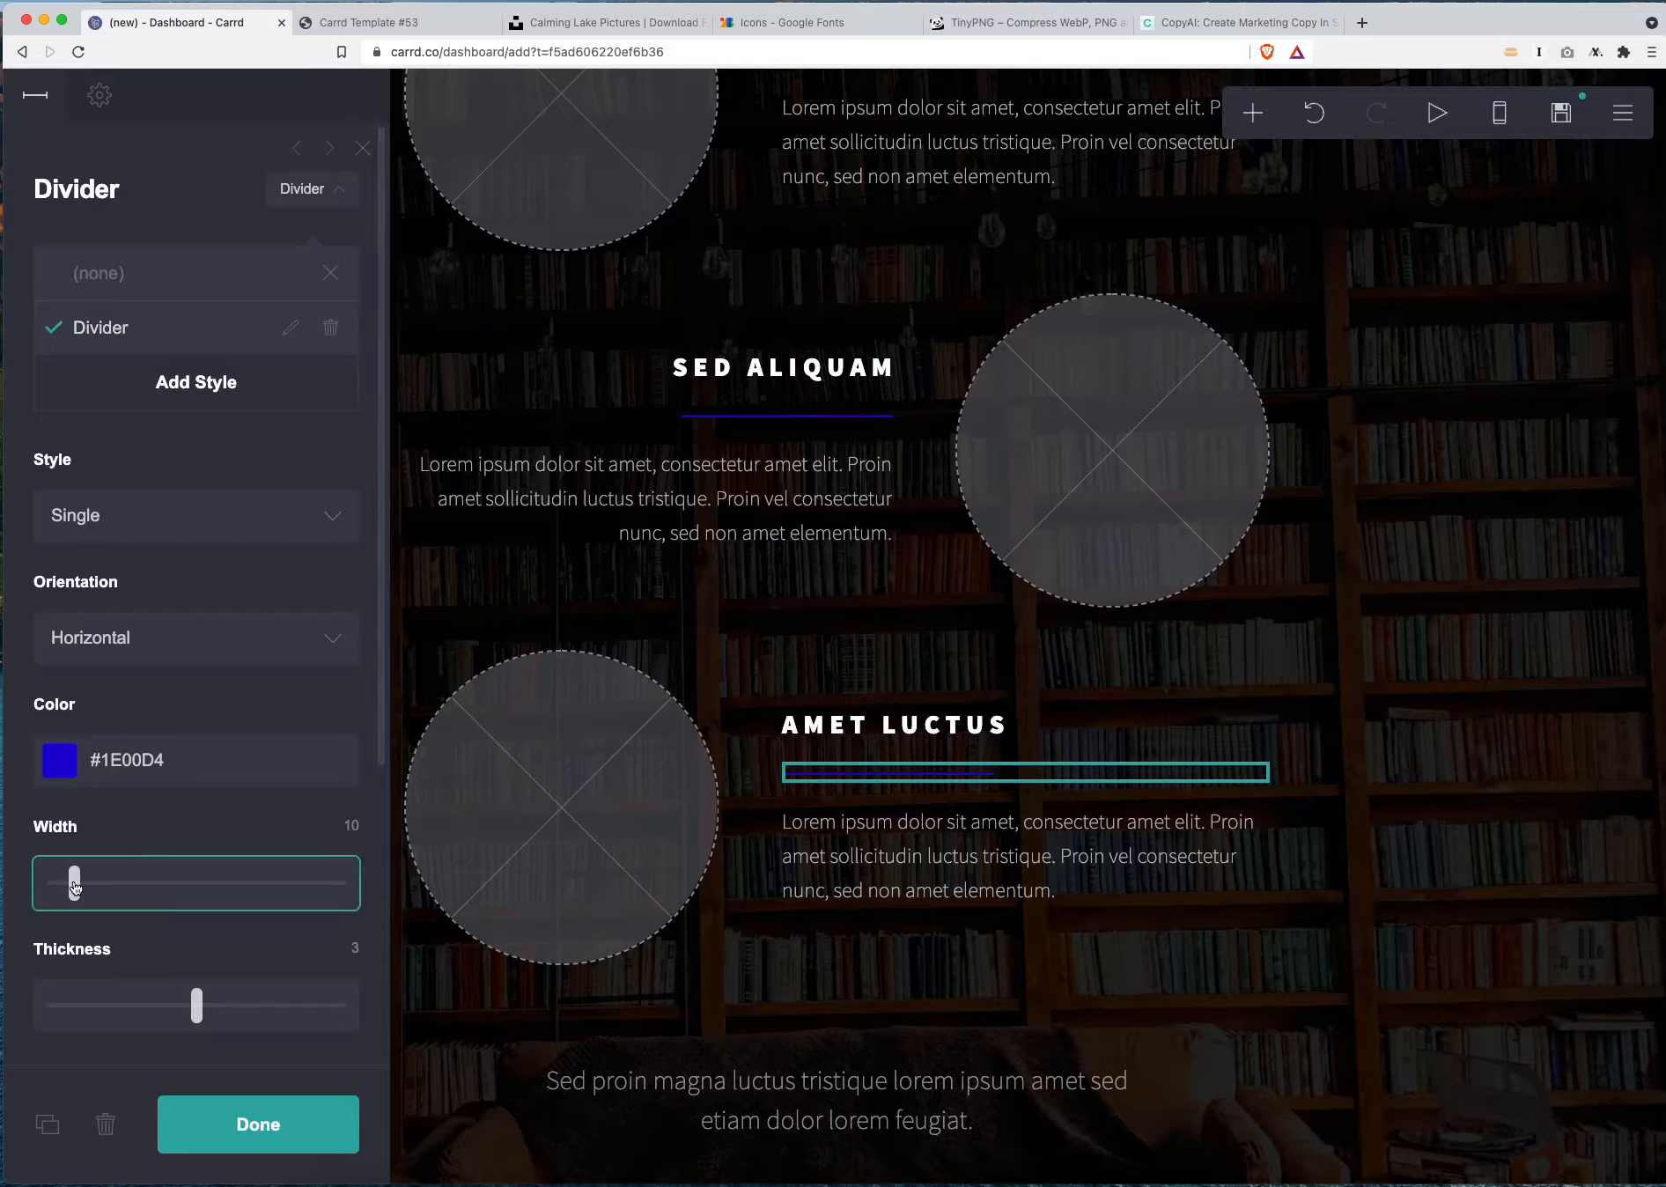
Reduce the width of the divider below the Amet Luctus heading to 5
left_click_drag(70, 890, 63, 889)
scroll(940, 558, "up", 9)
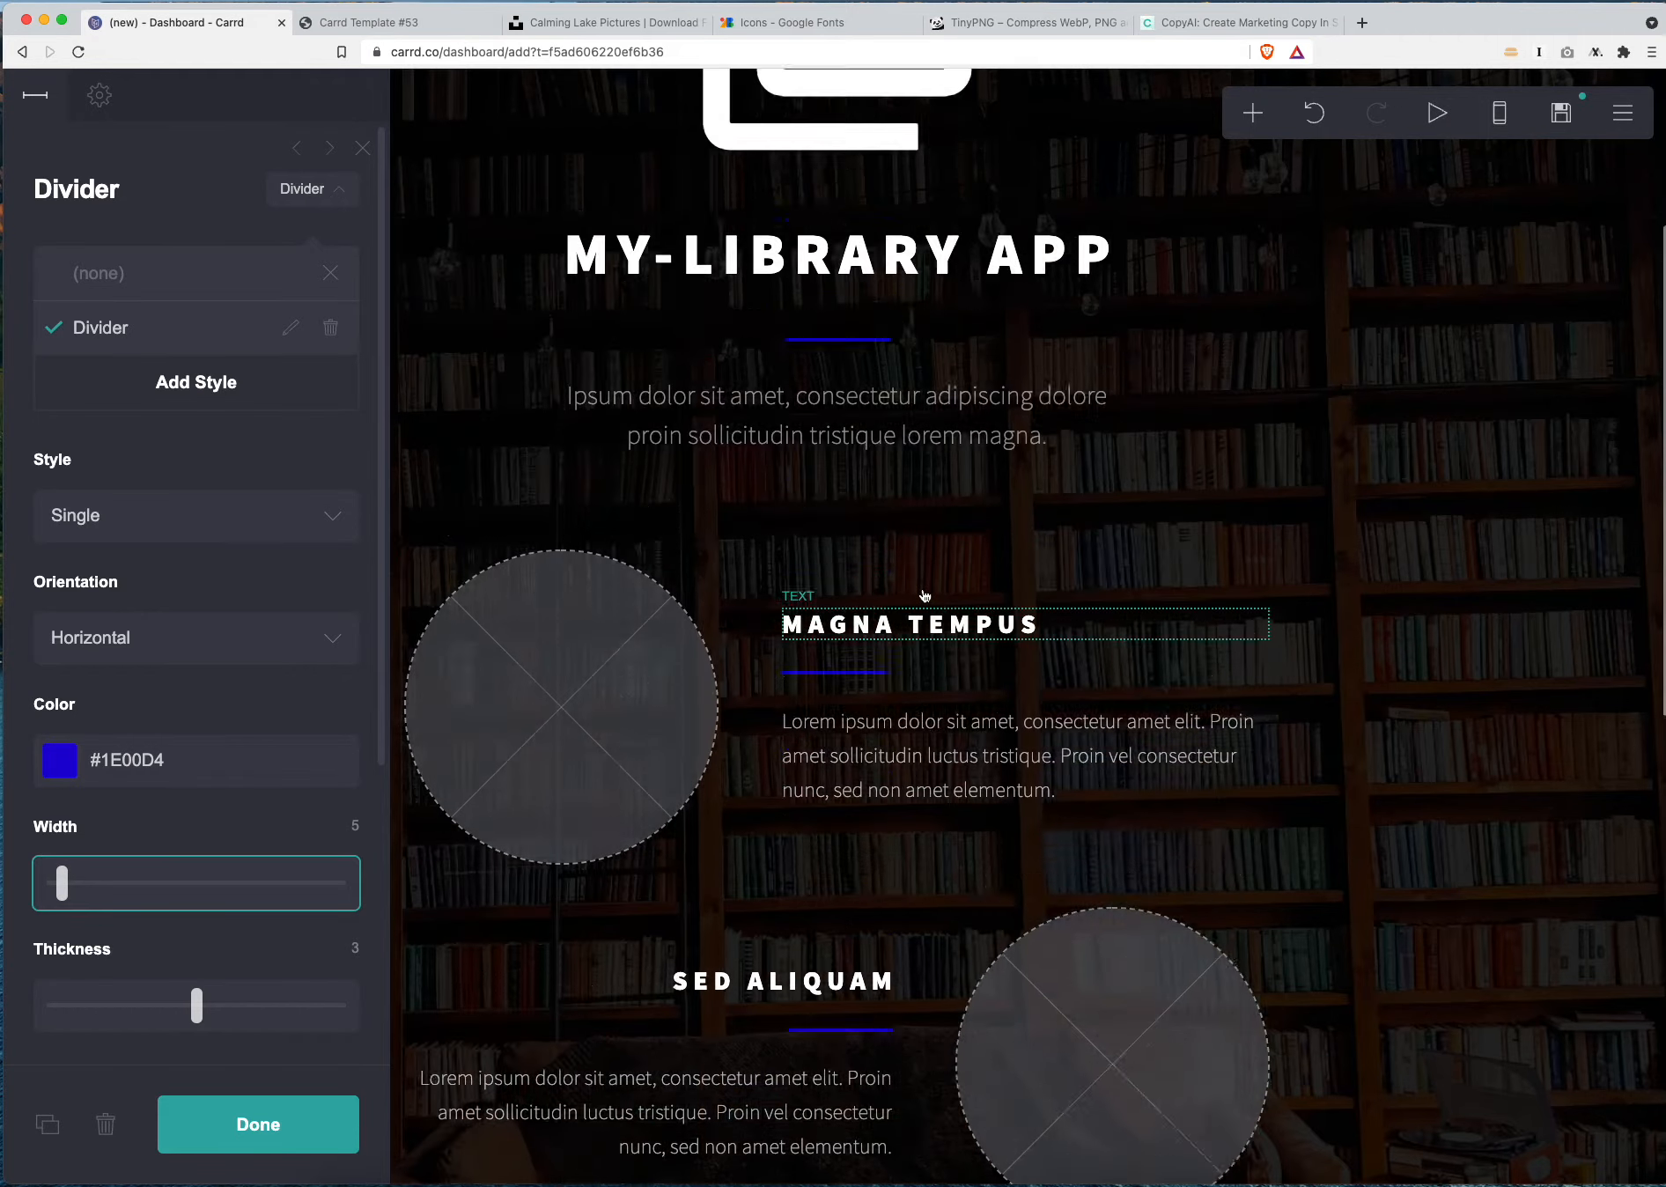
left_click(1468, 546)
Change the intro text to "Are you tired of having friends ask you for books or article recommendations all the time? Try out the My-Library App!"
left_click(843, 600)
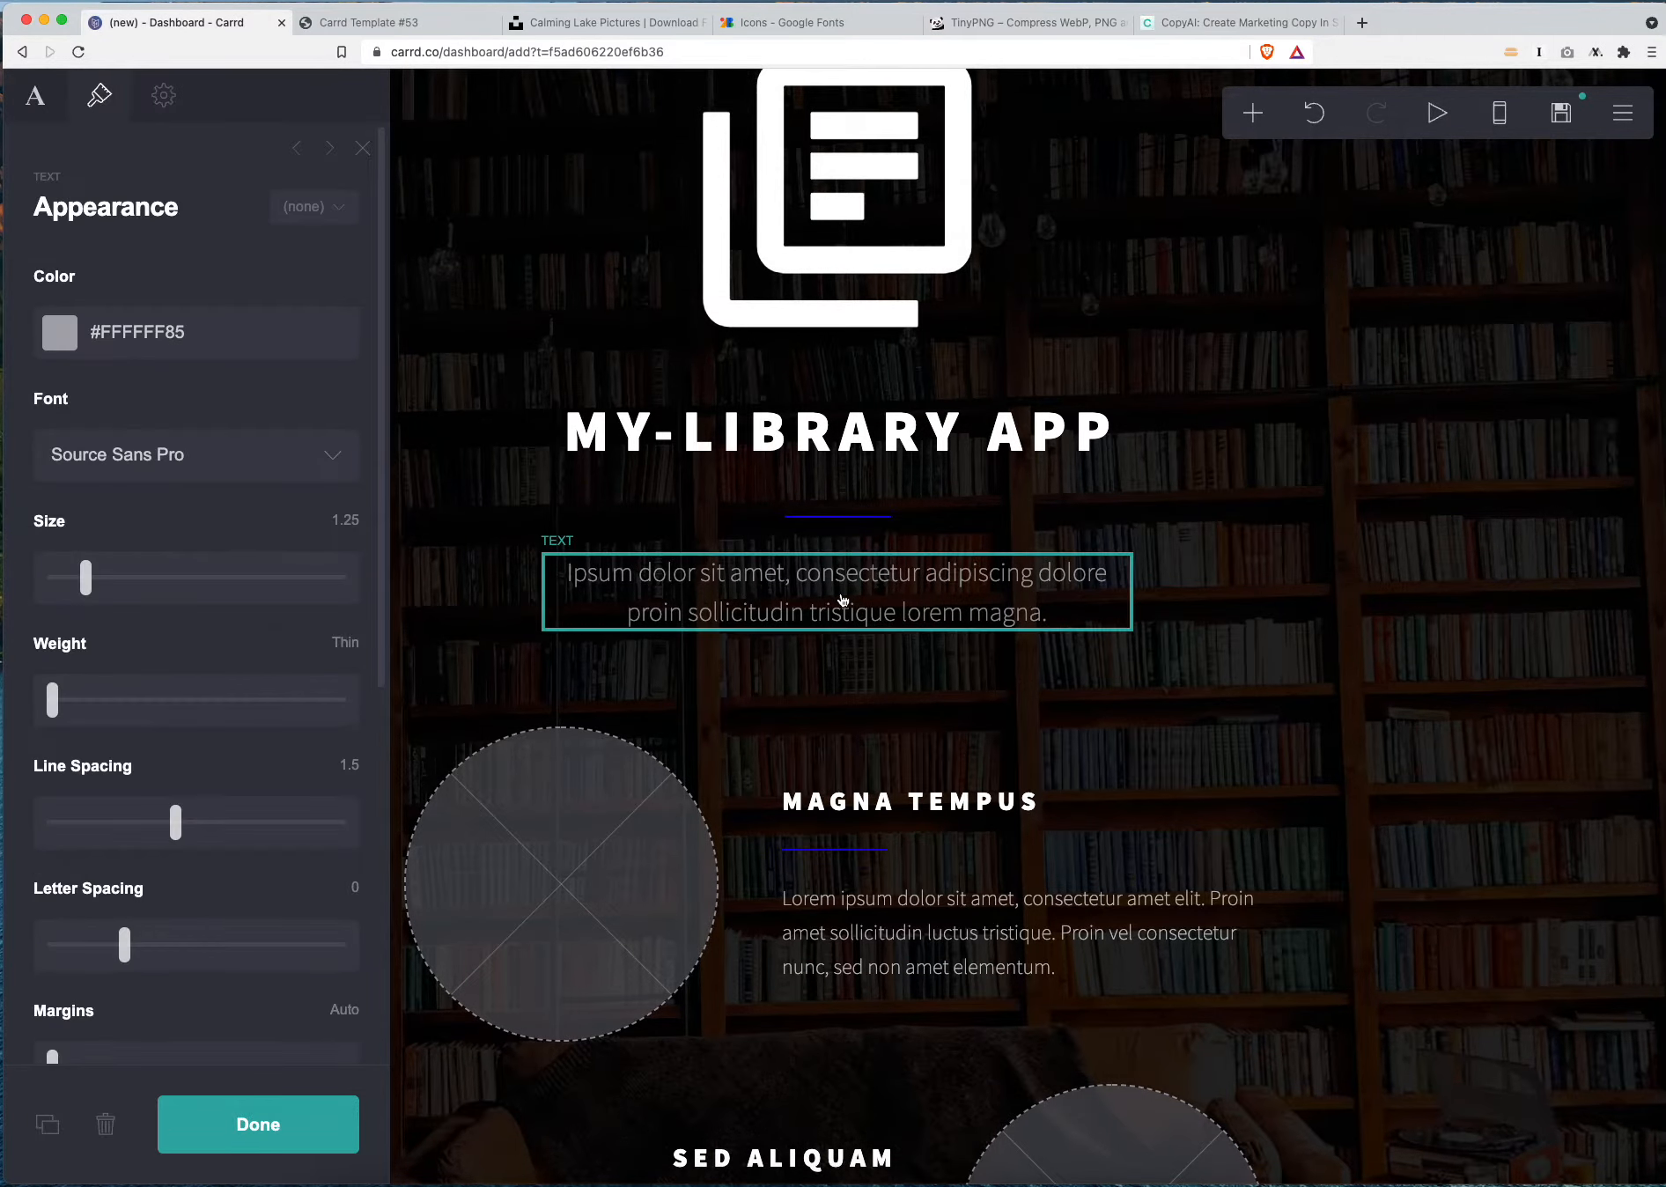
scroll(150, 405, "down", 5)
scroll(149, 370, "up", 5)
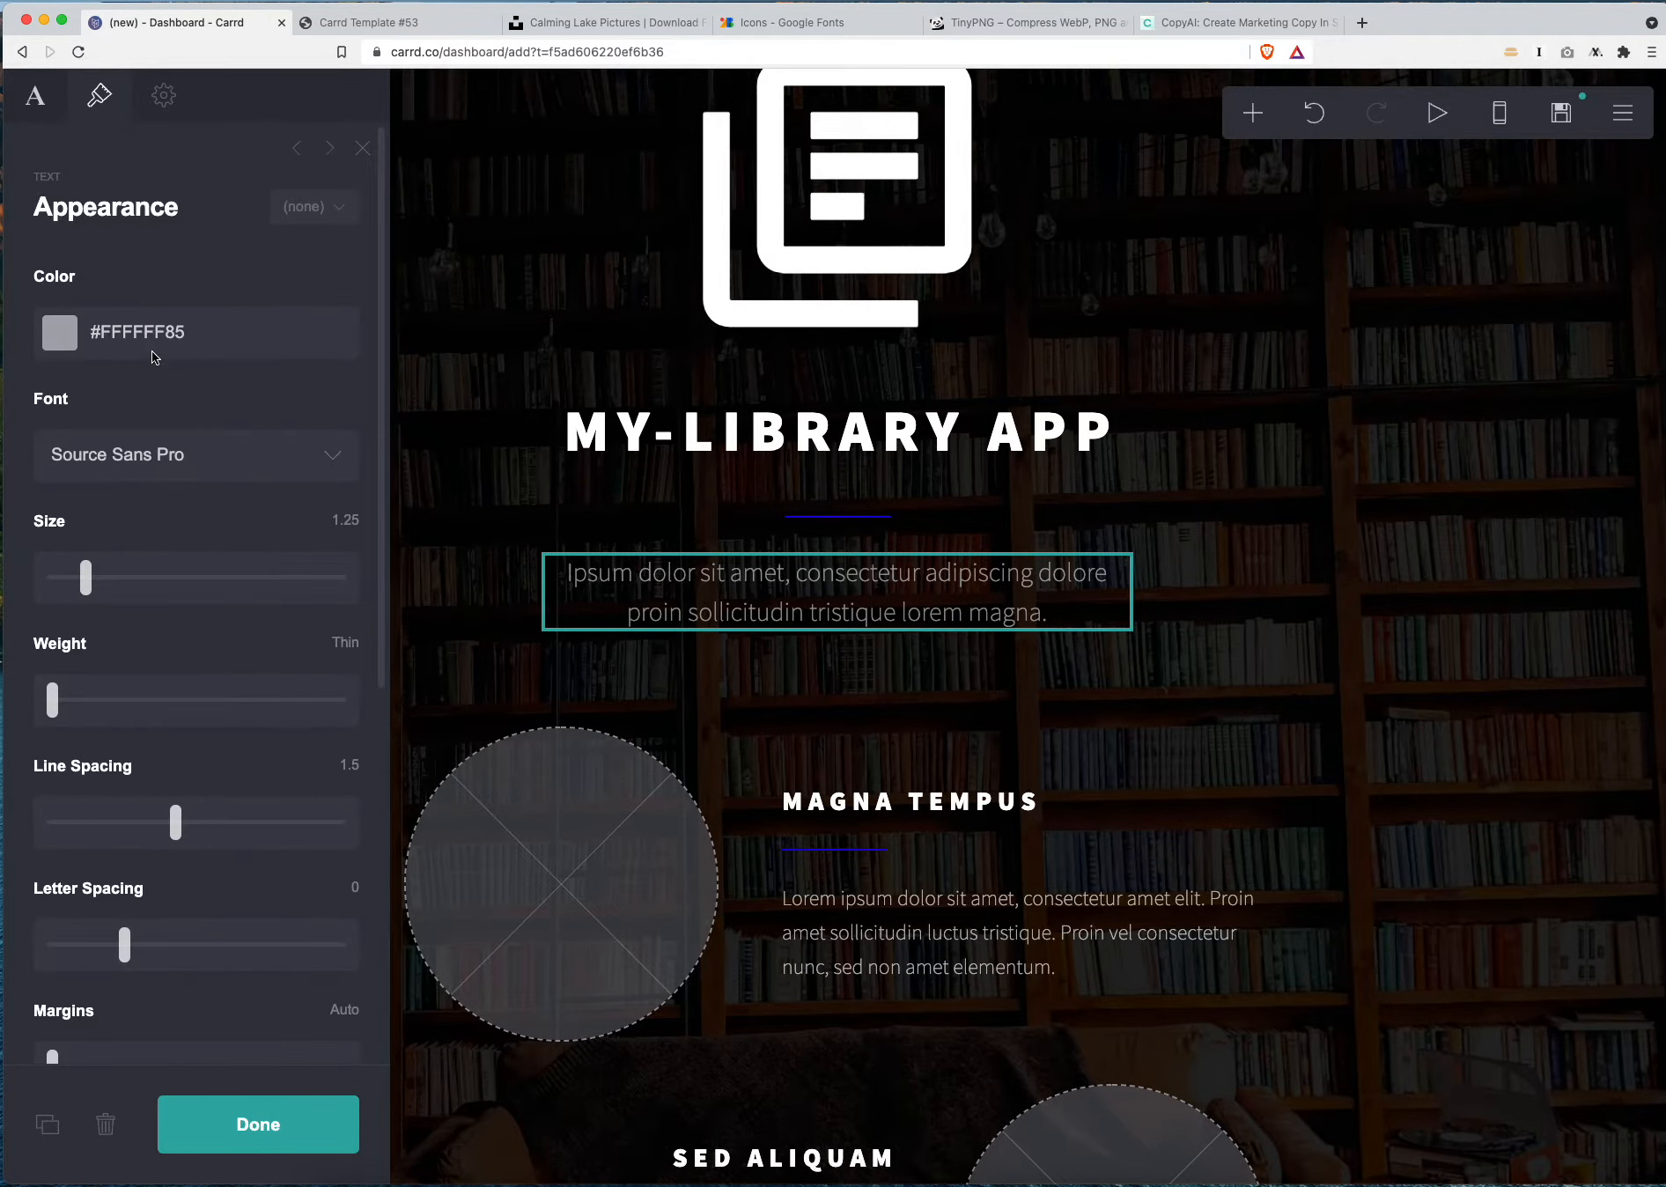
left_click(37, 98)
key("super+a")
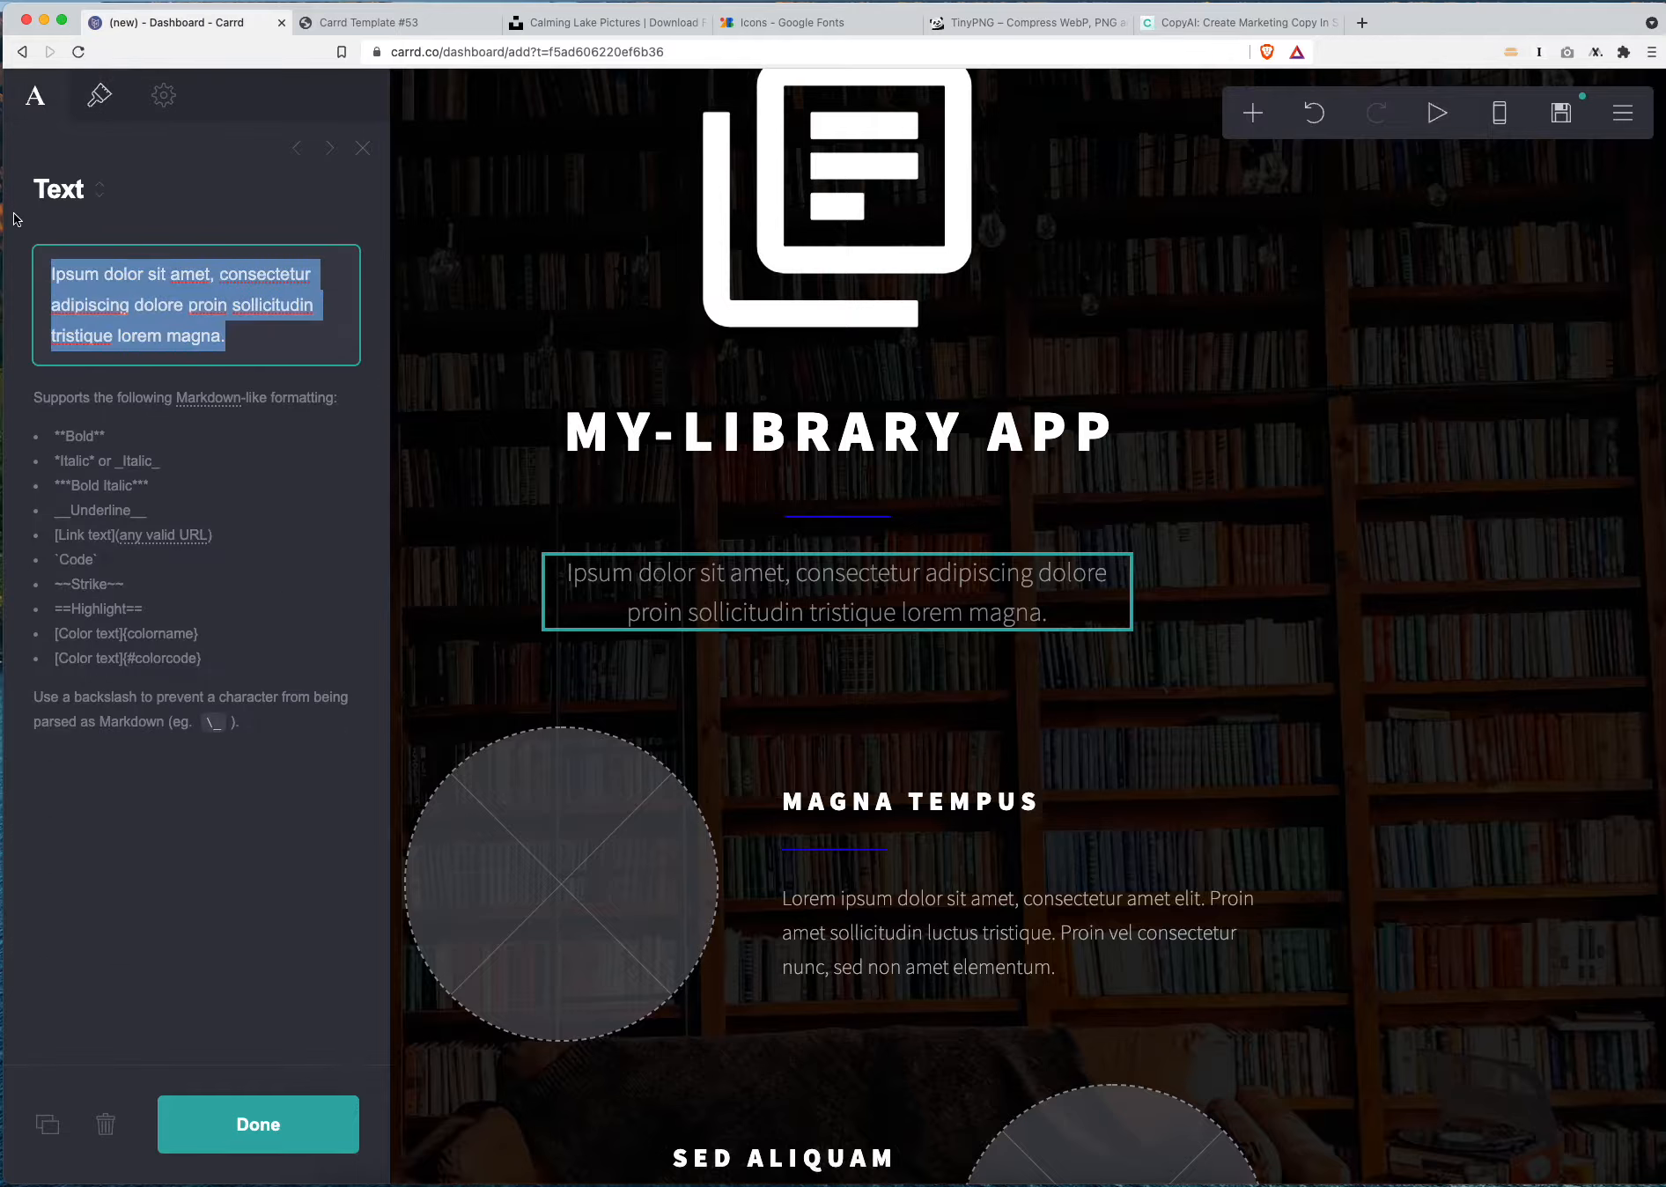
type("r")
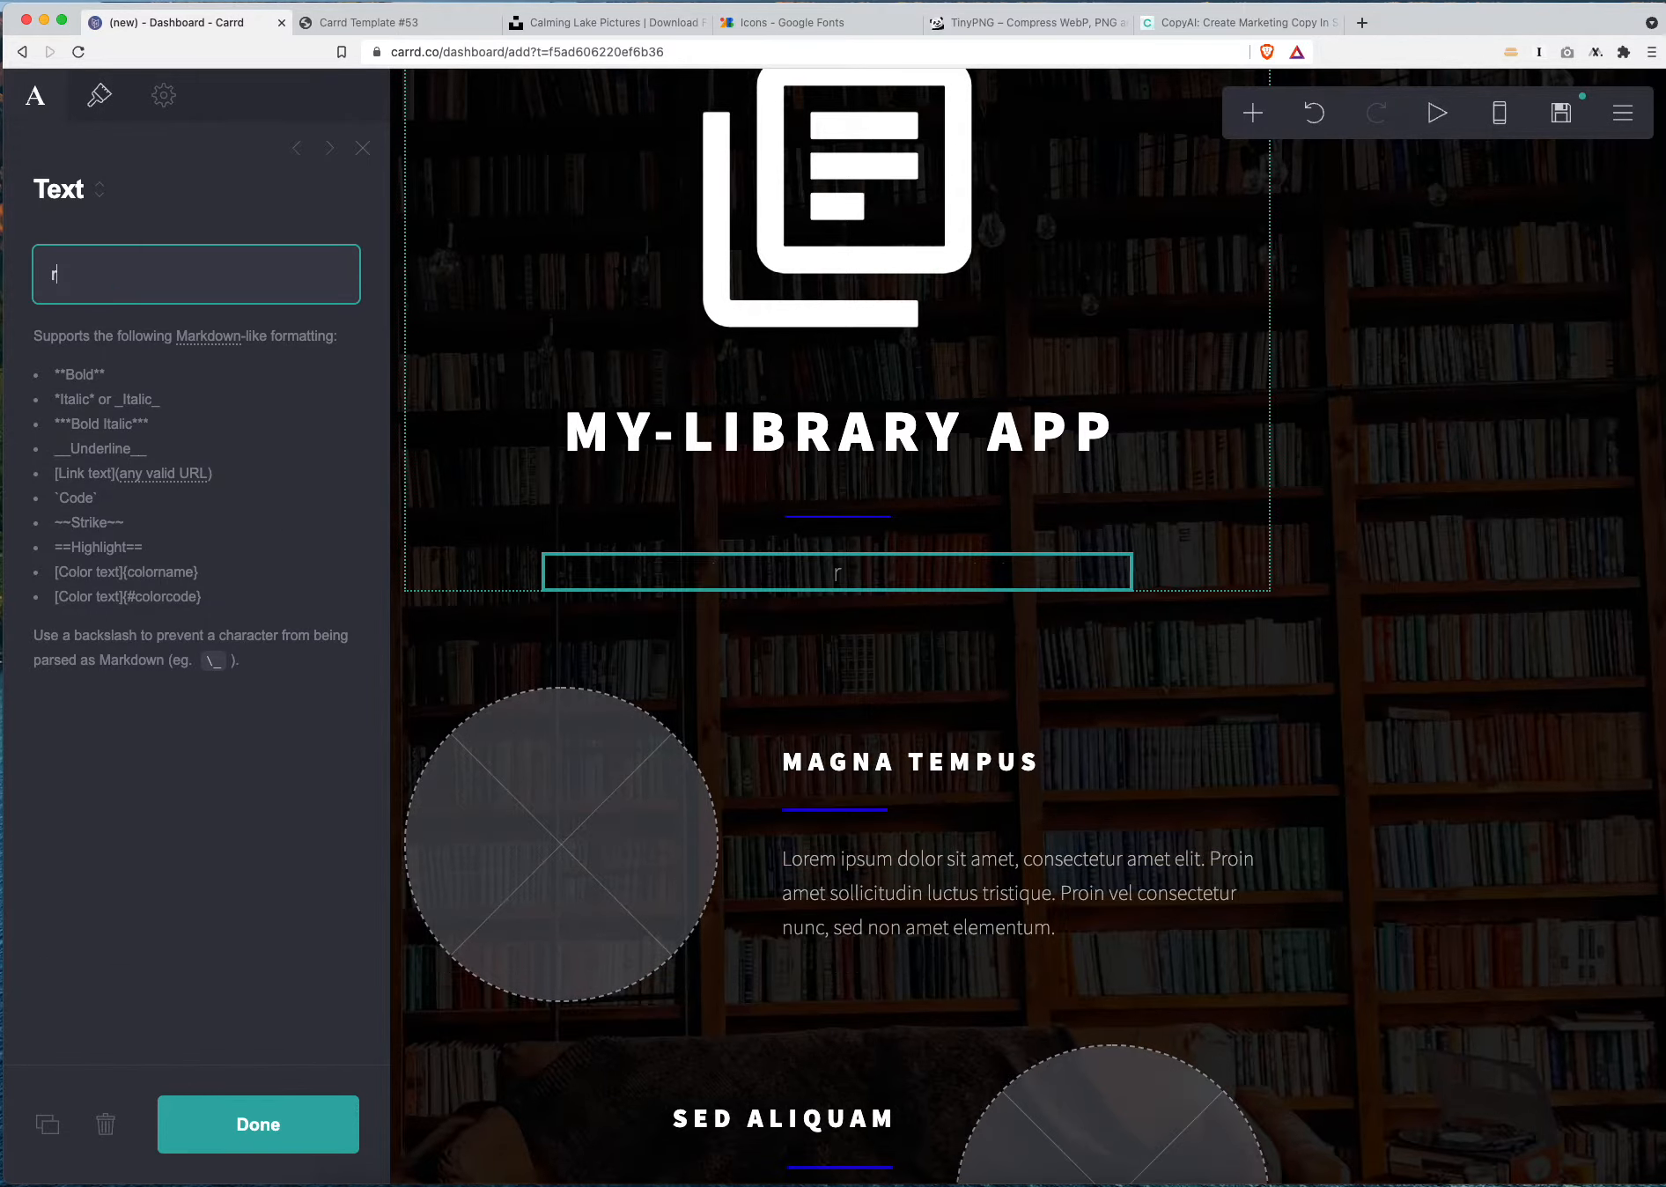
type("Are you tired ")
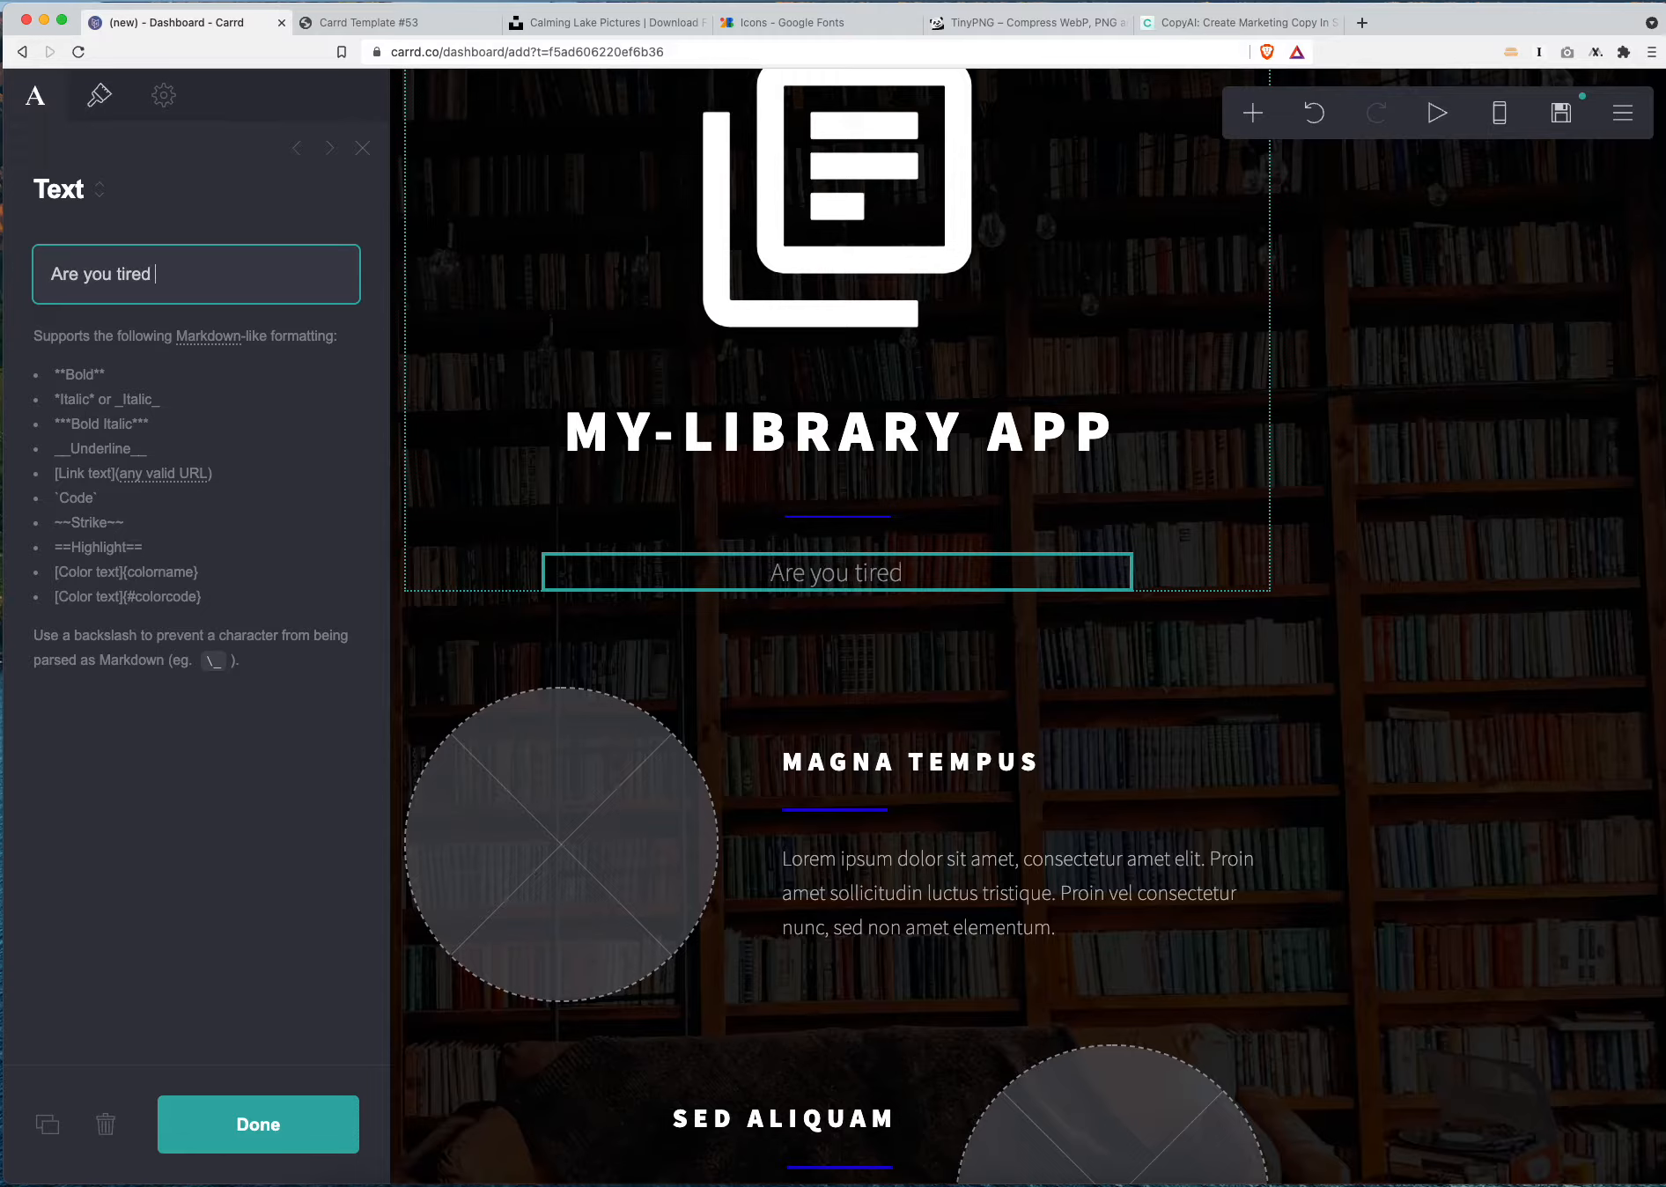
type("of having friends as")
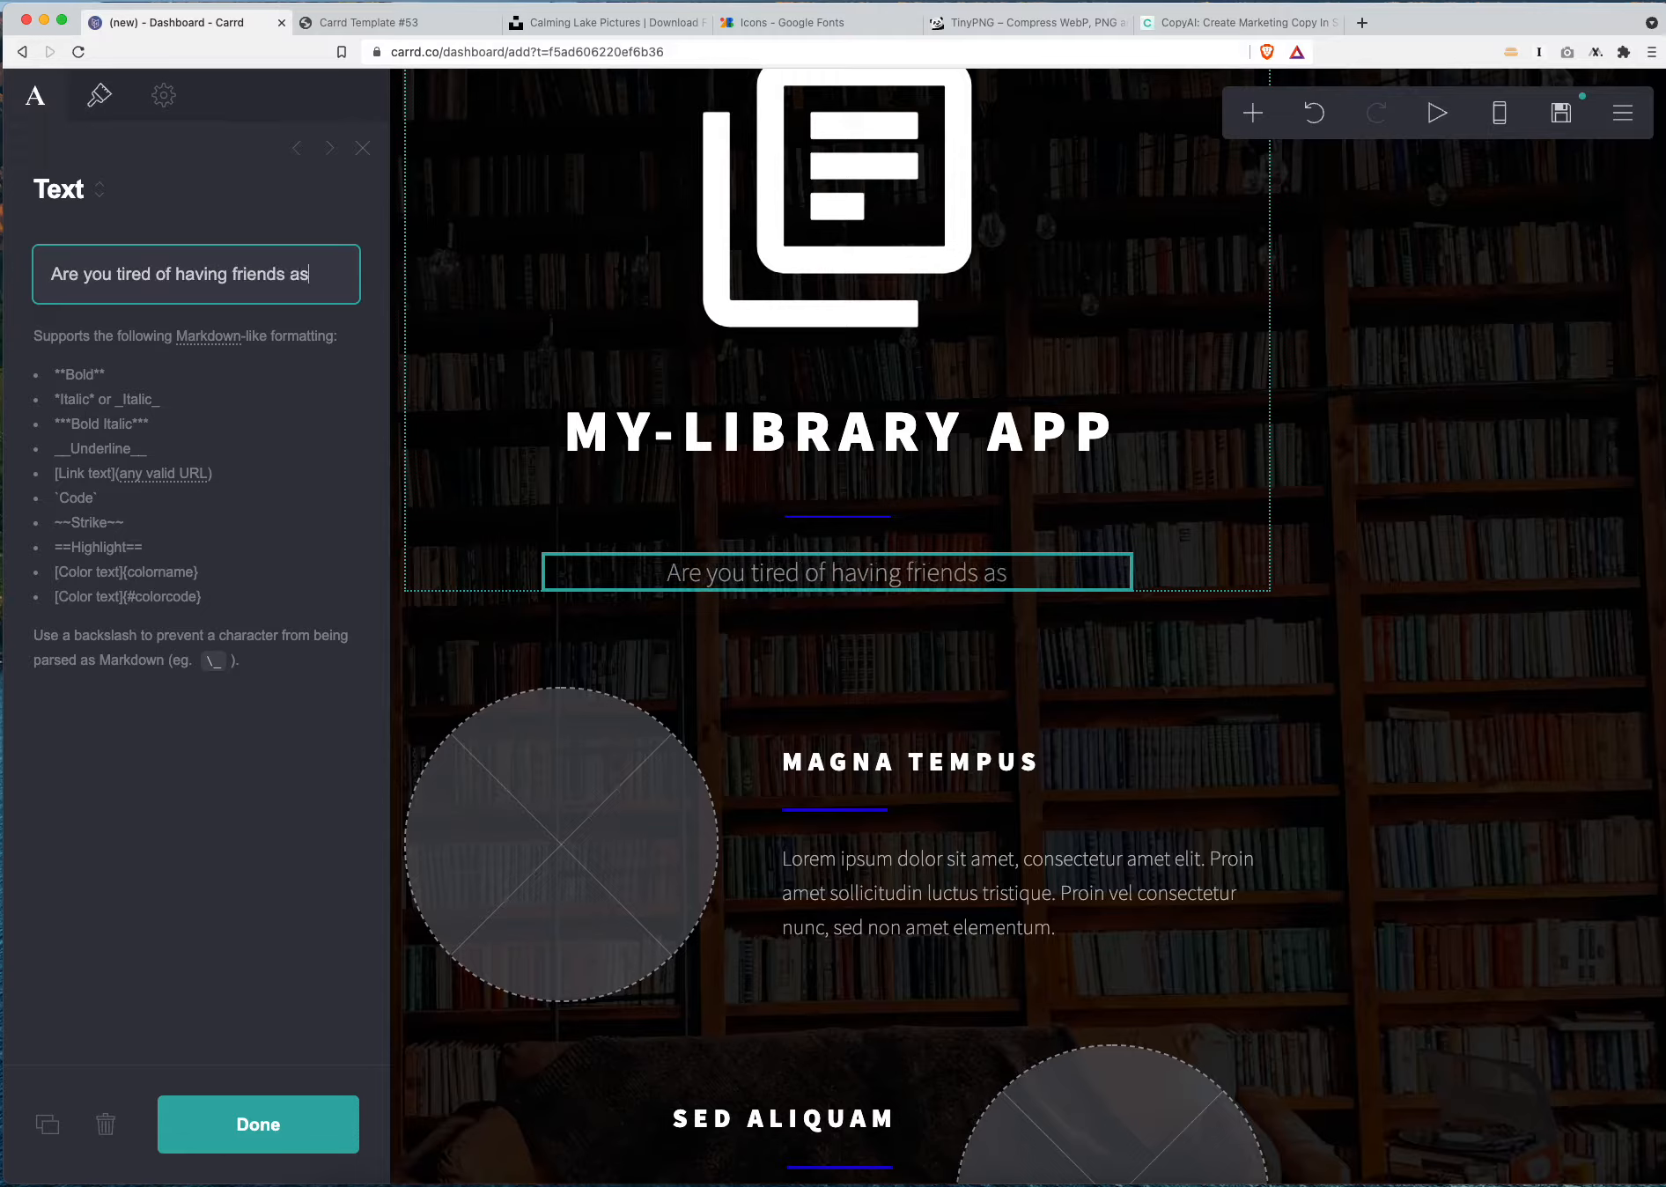
type("k you for books or article reo")
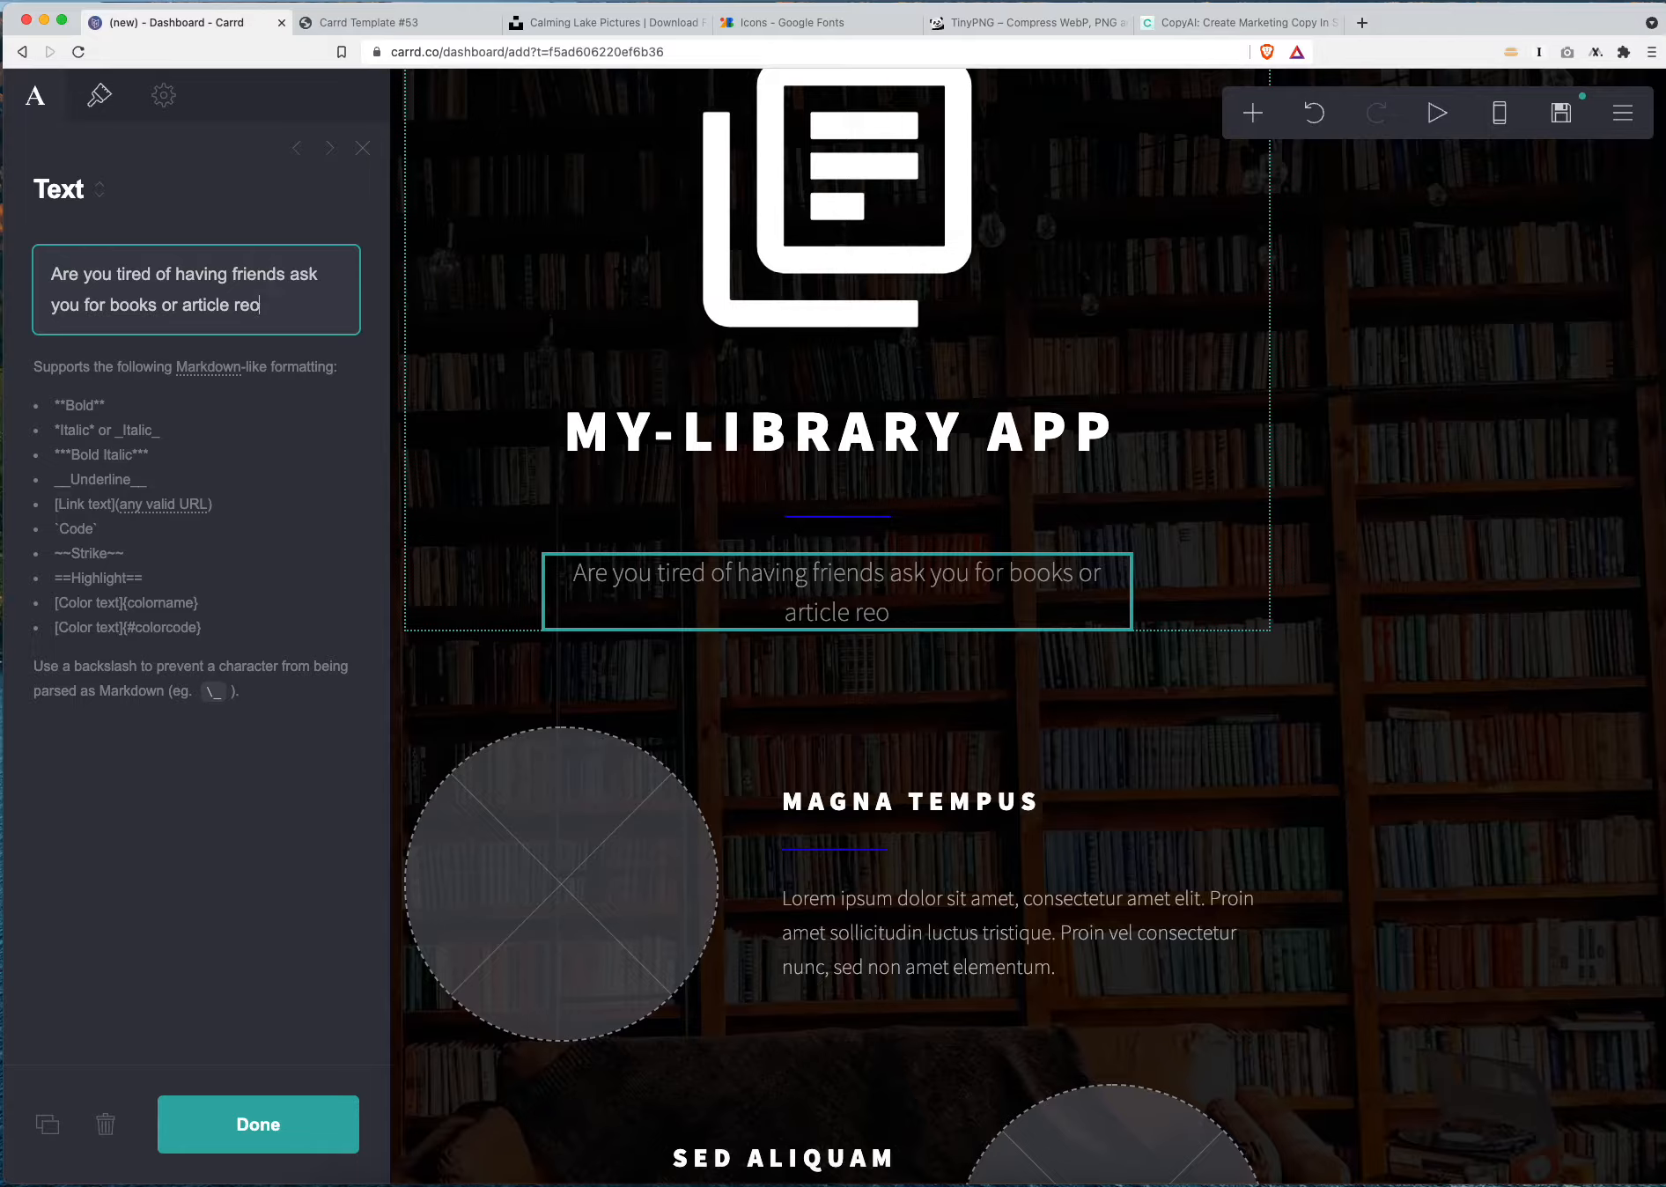
key("BackSpace")
type("commendat")
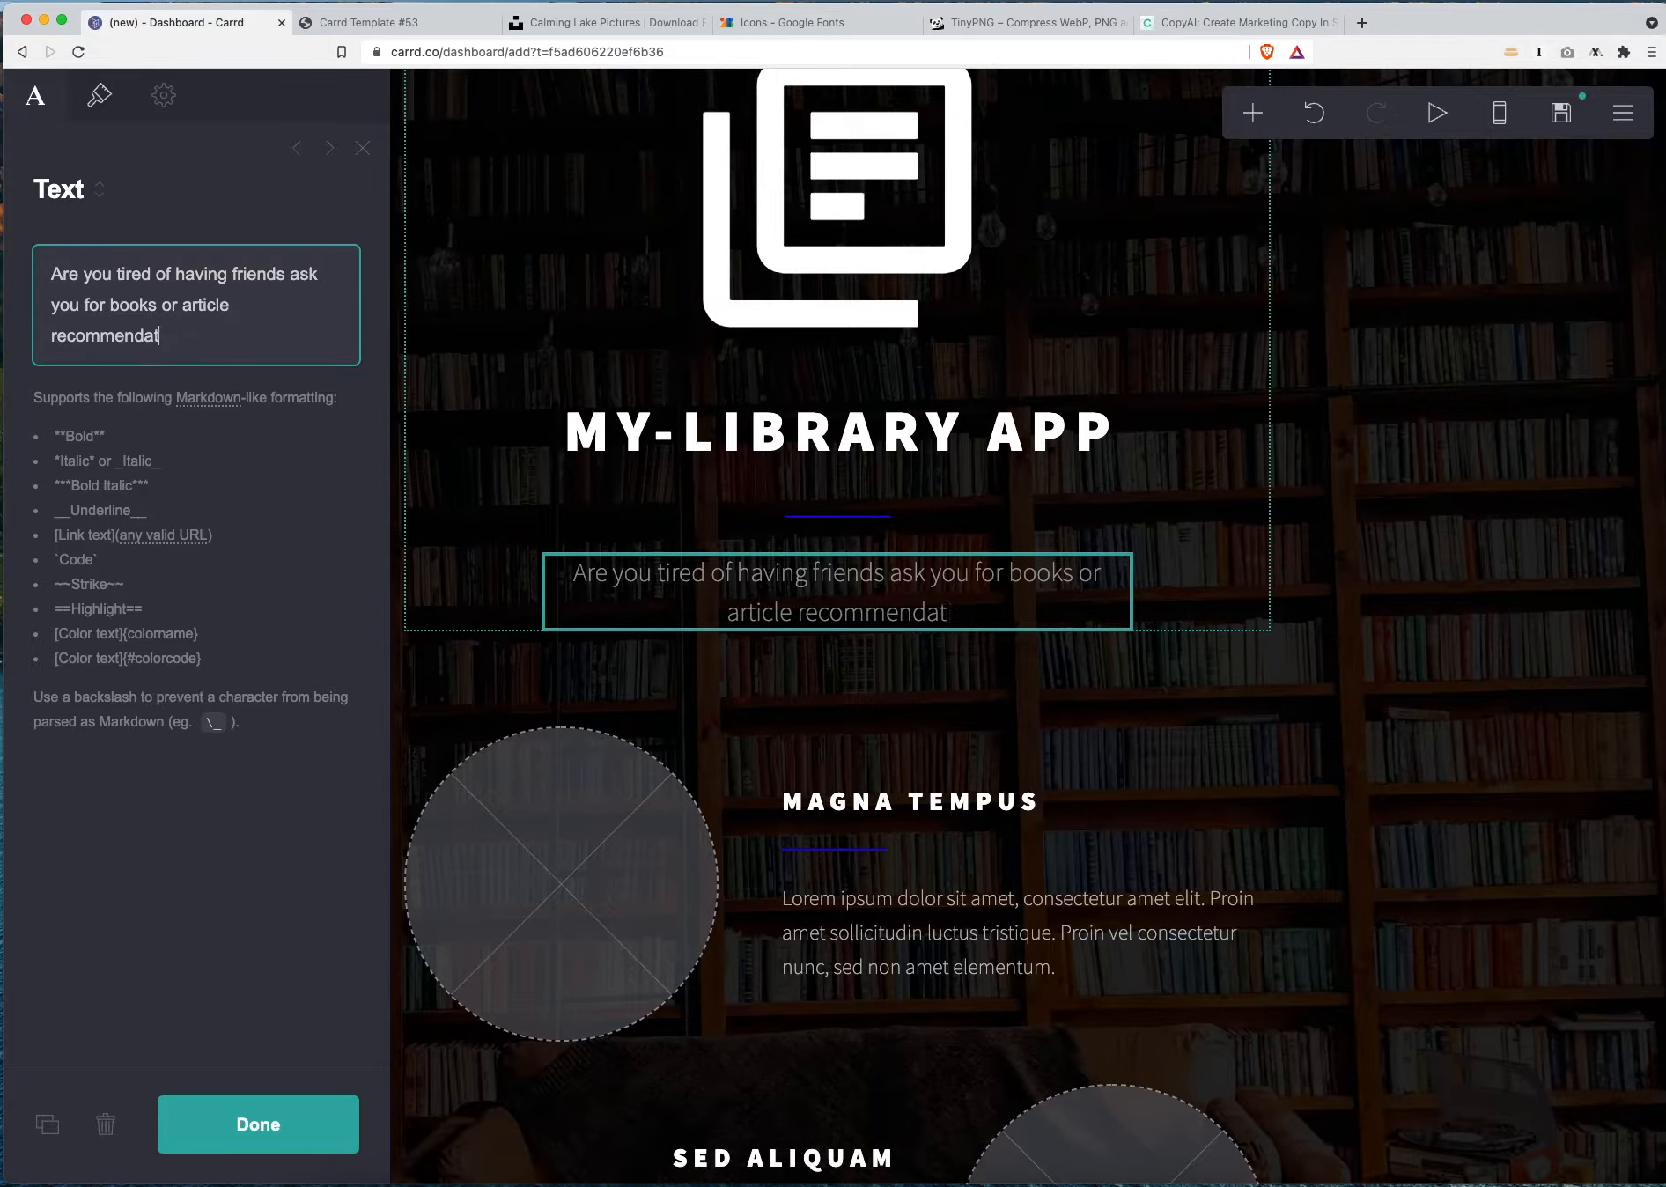
type("ions all the time? Try")
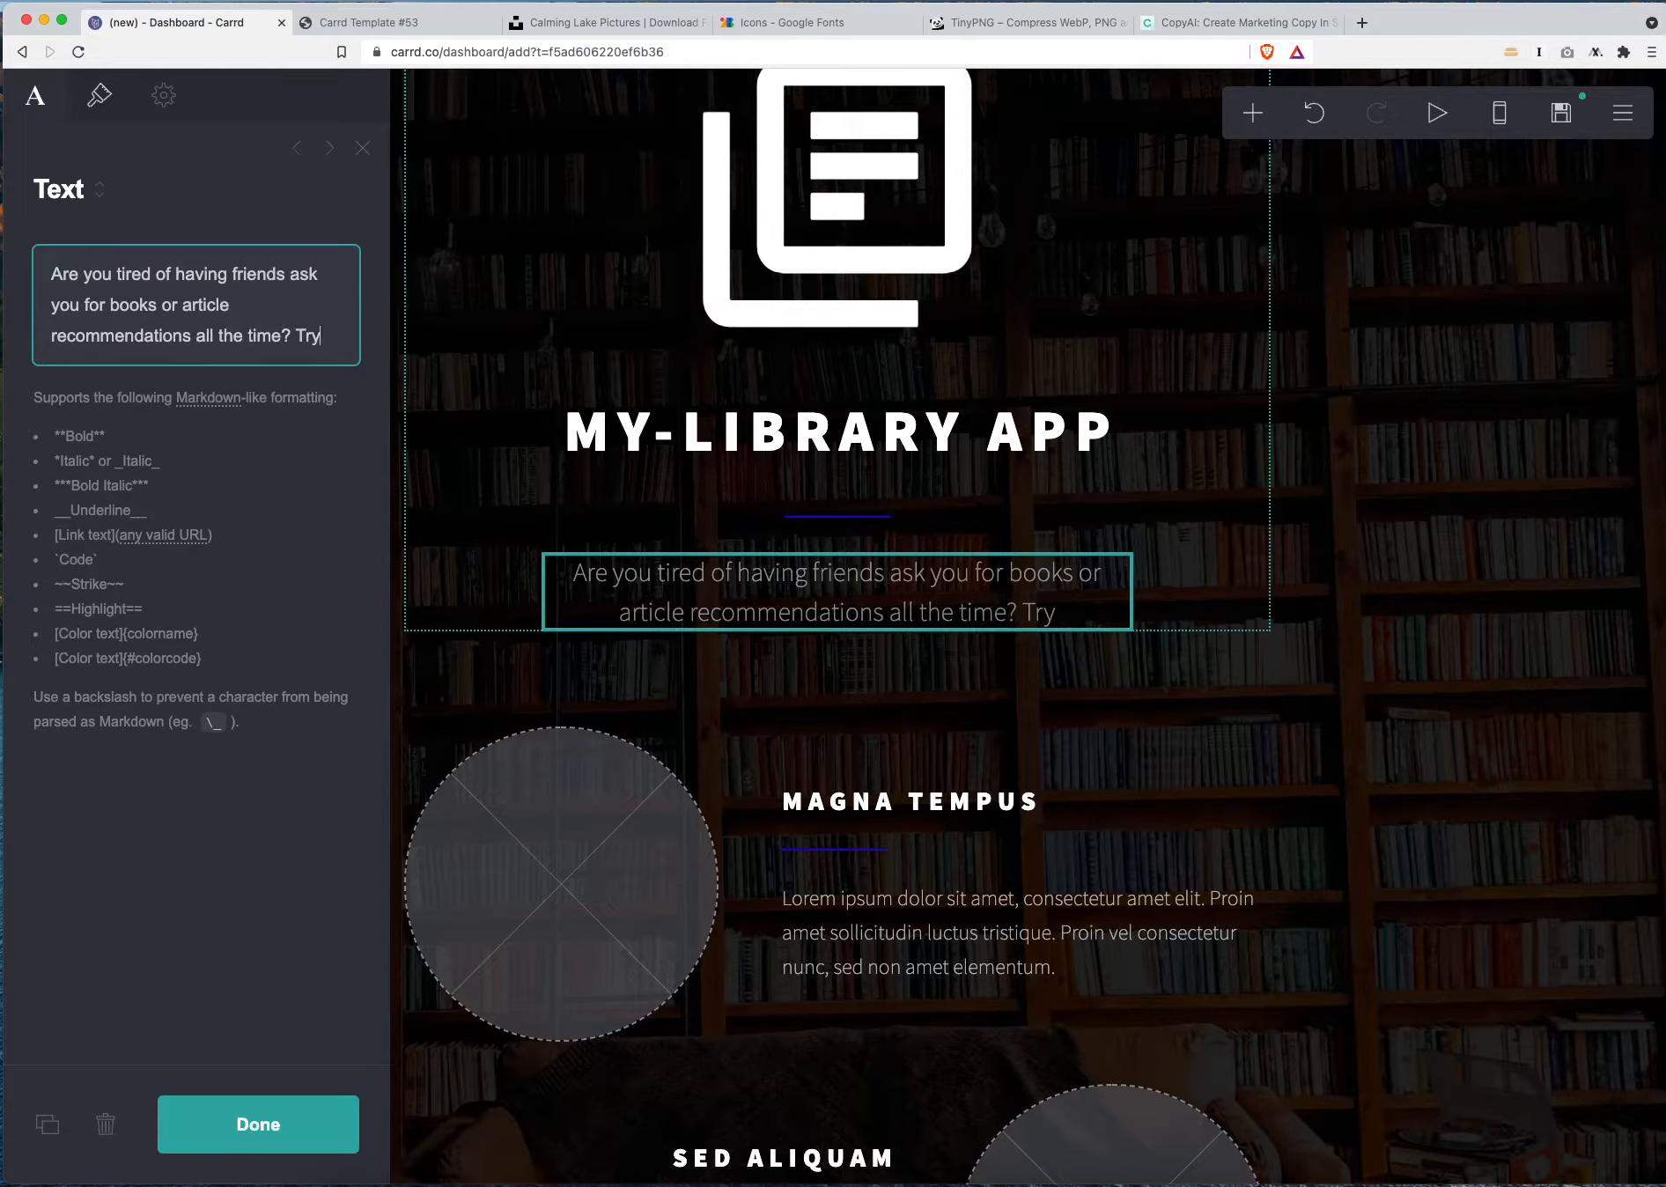
type(" out")
type(" t")
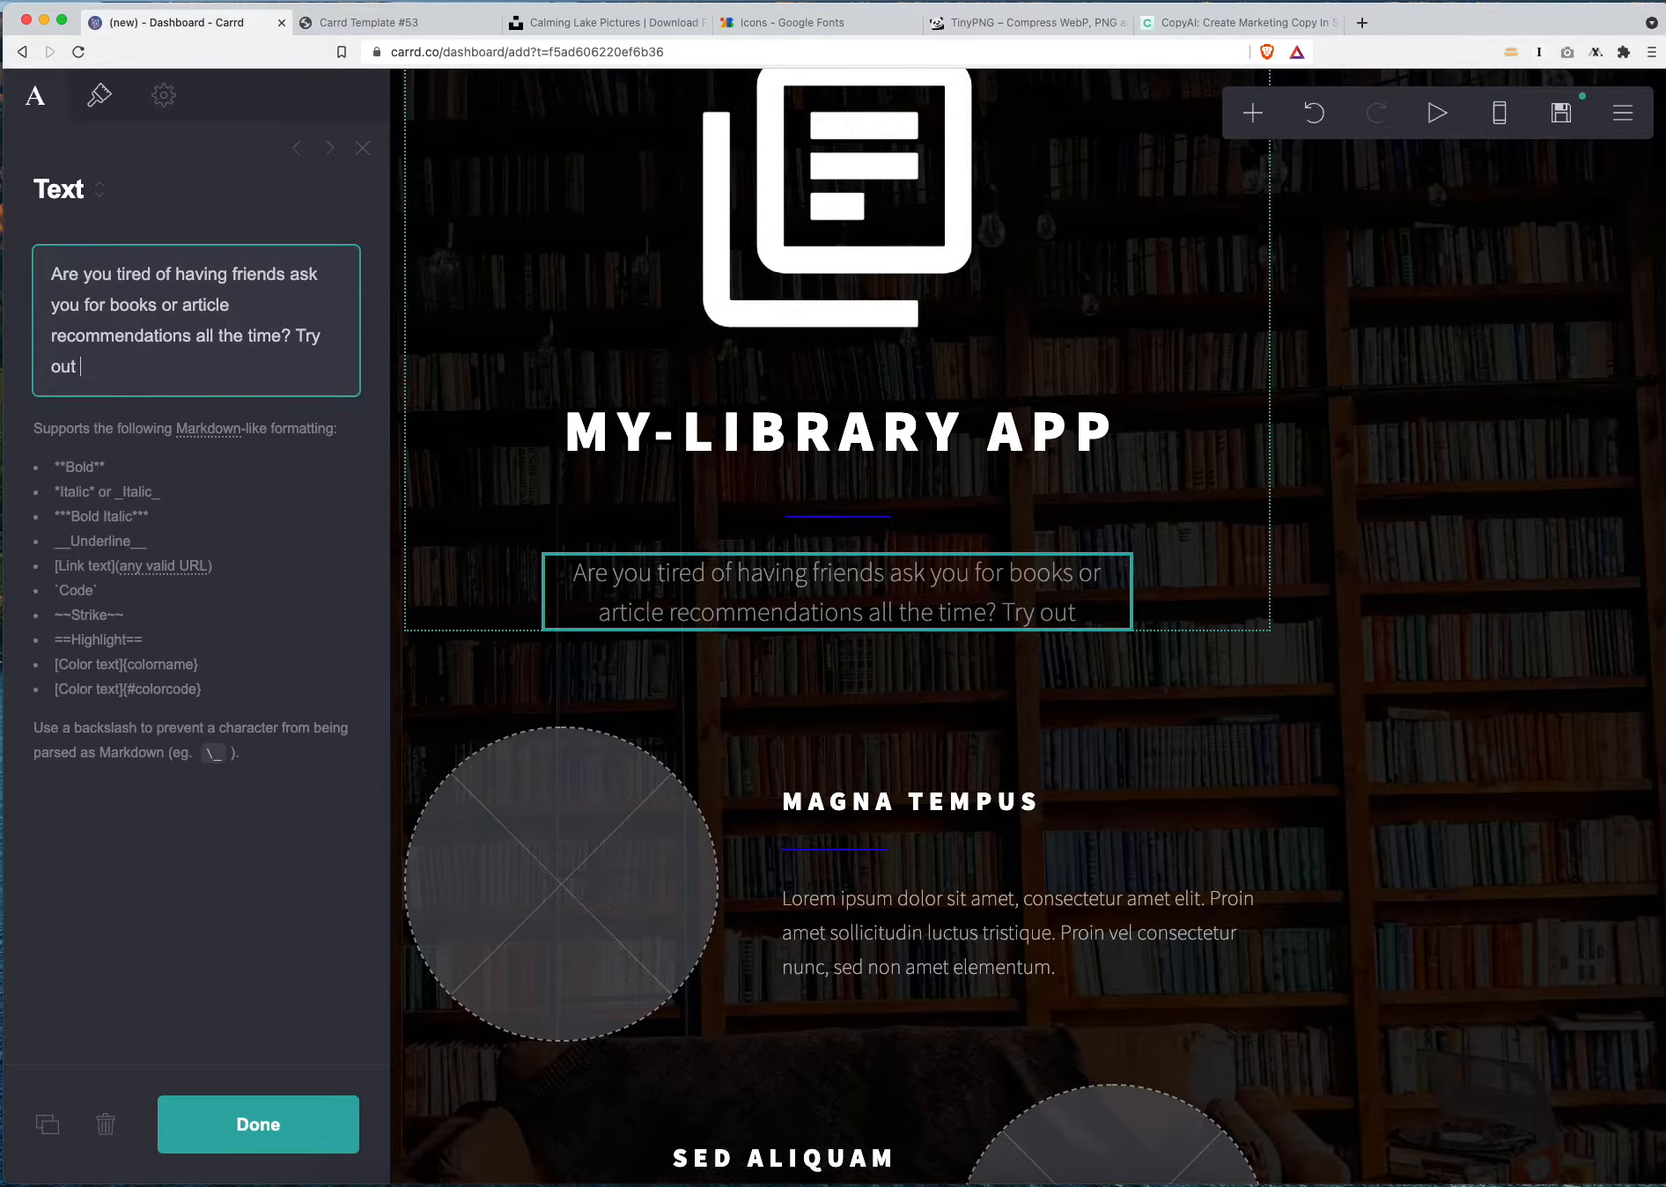
type("he My-Library App!")
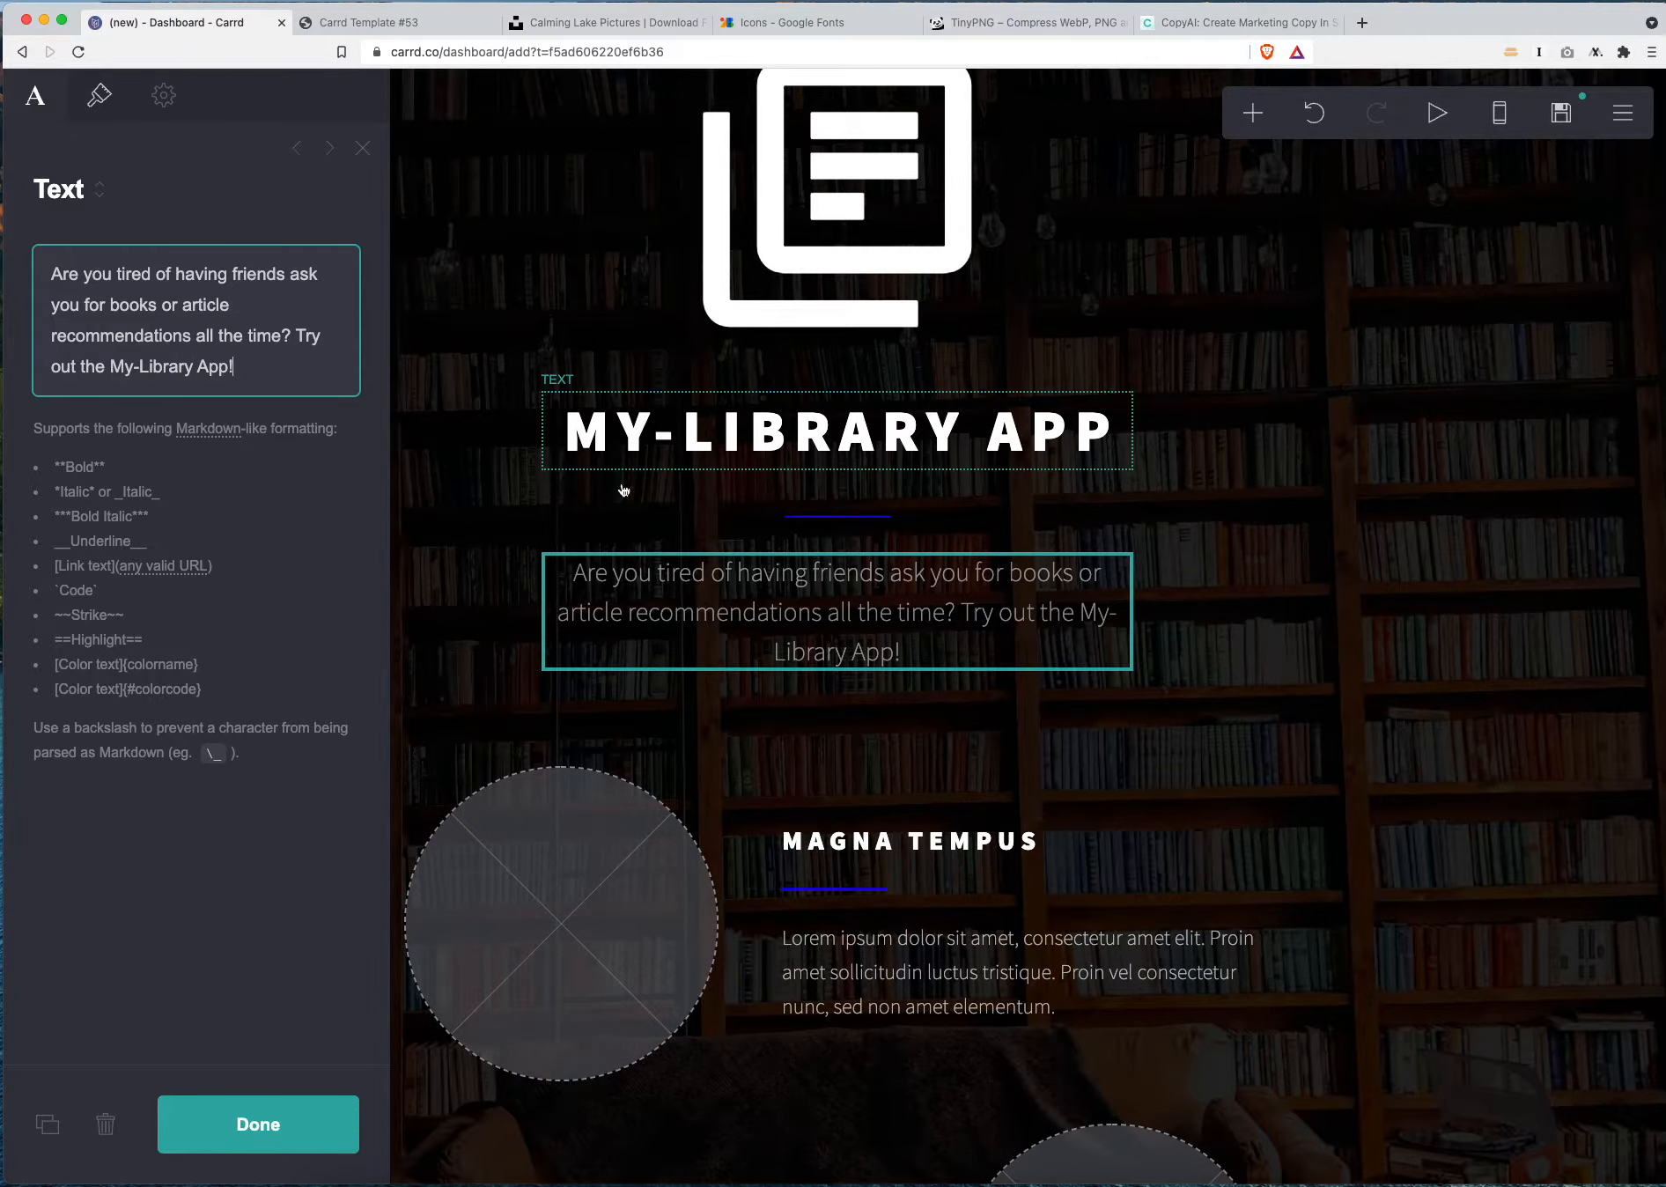
Set the intro text's font size to 1.125 and deselect the text
left_click(99, 97)
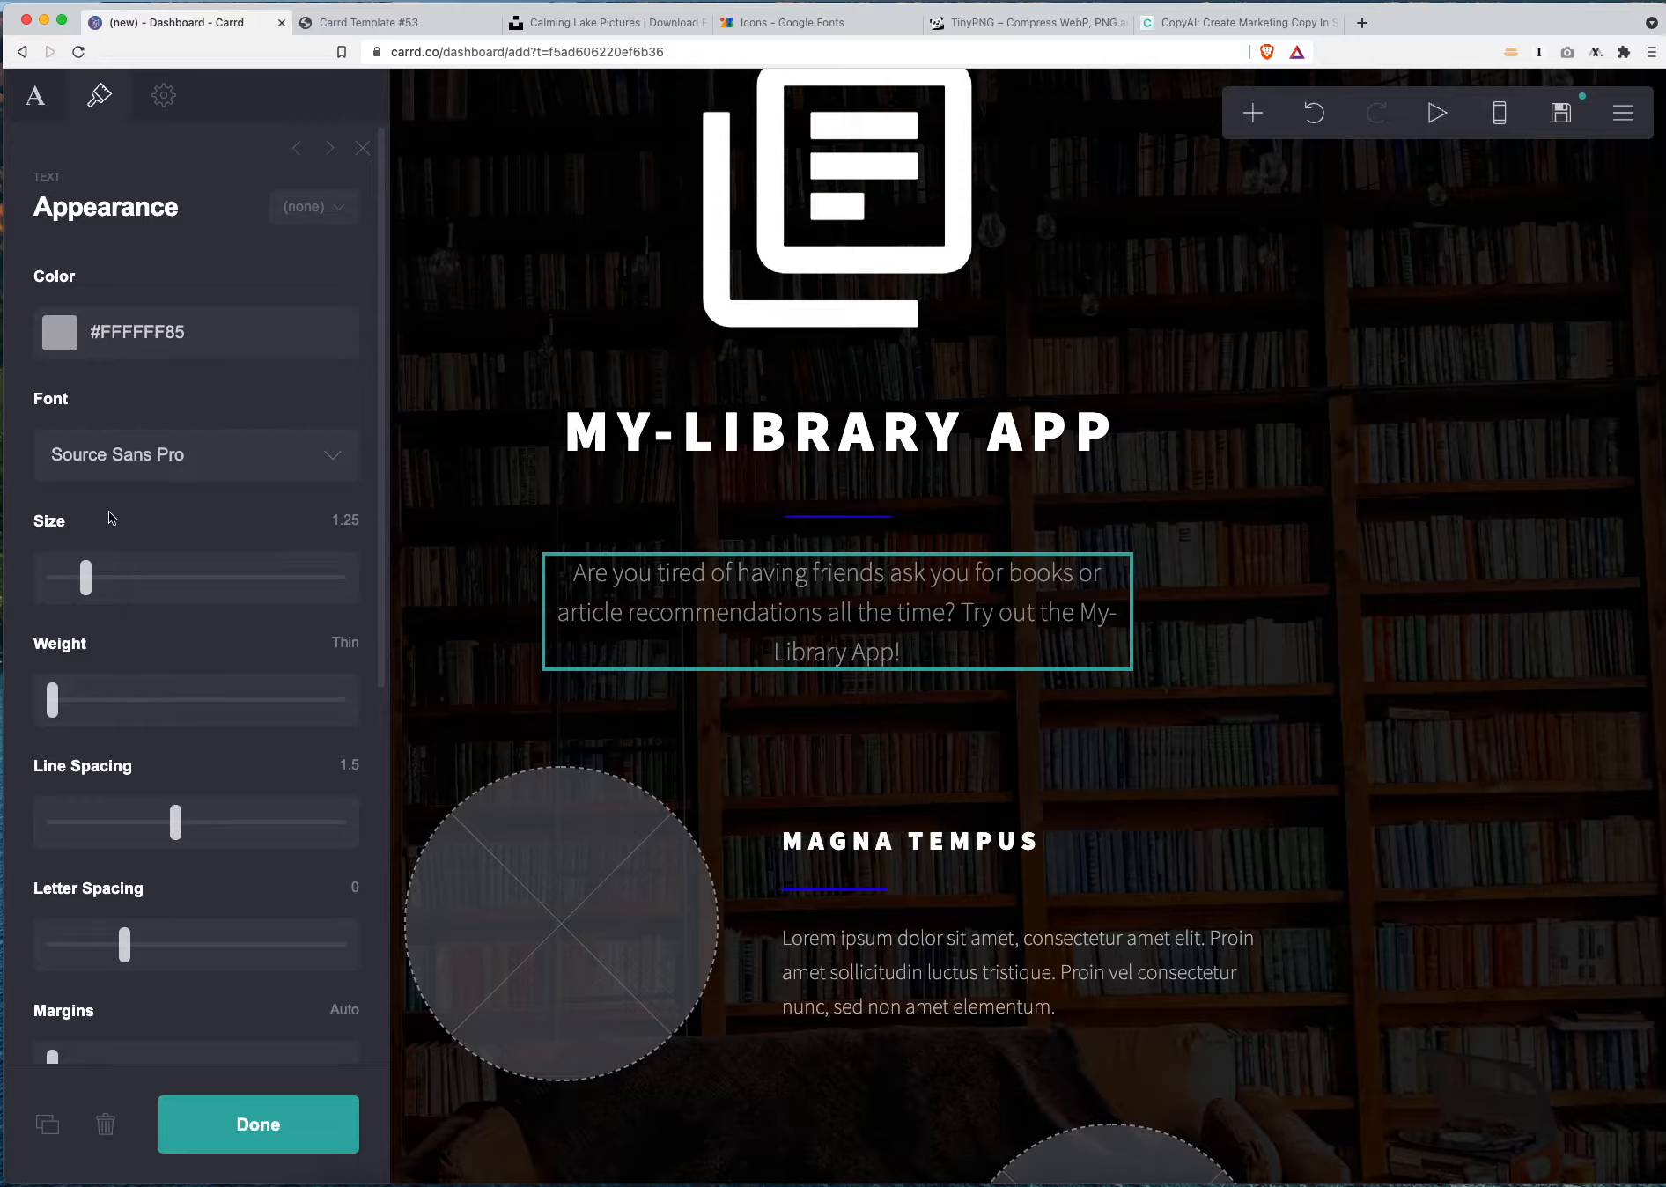
left_click_drag(87, 579, 81, 582)
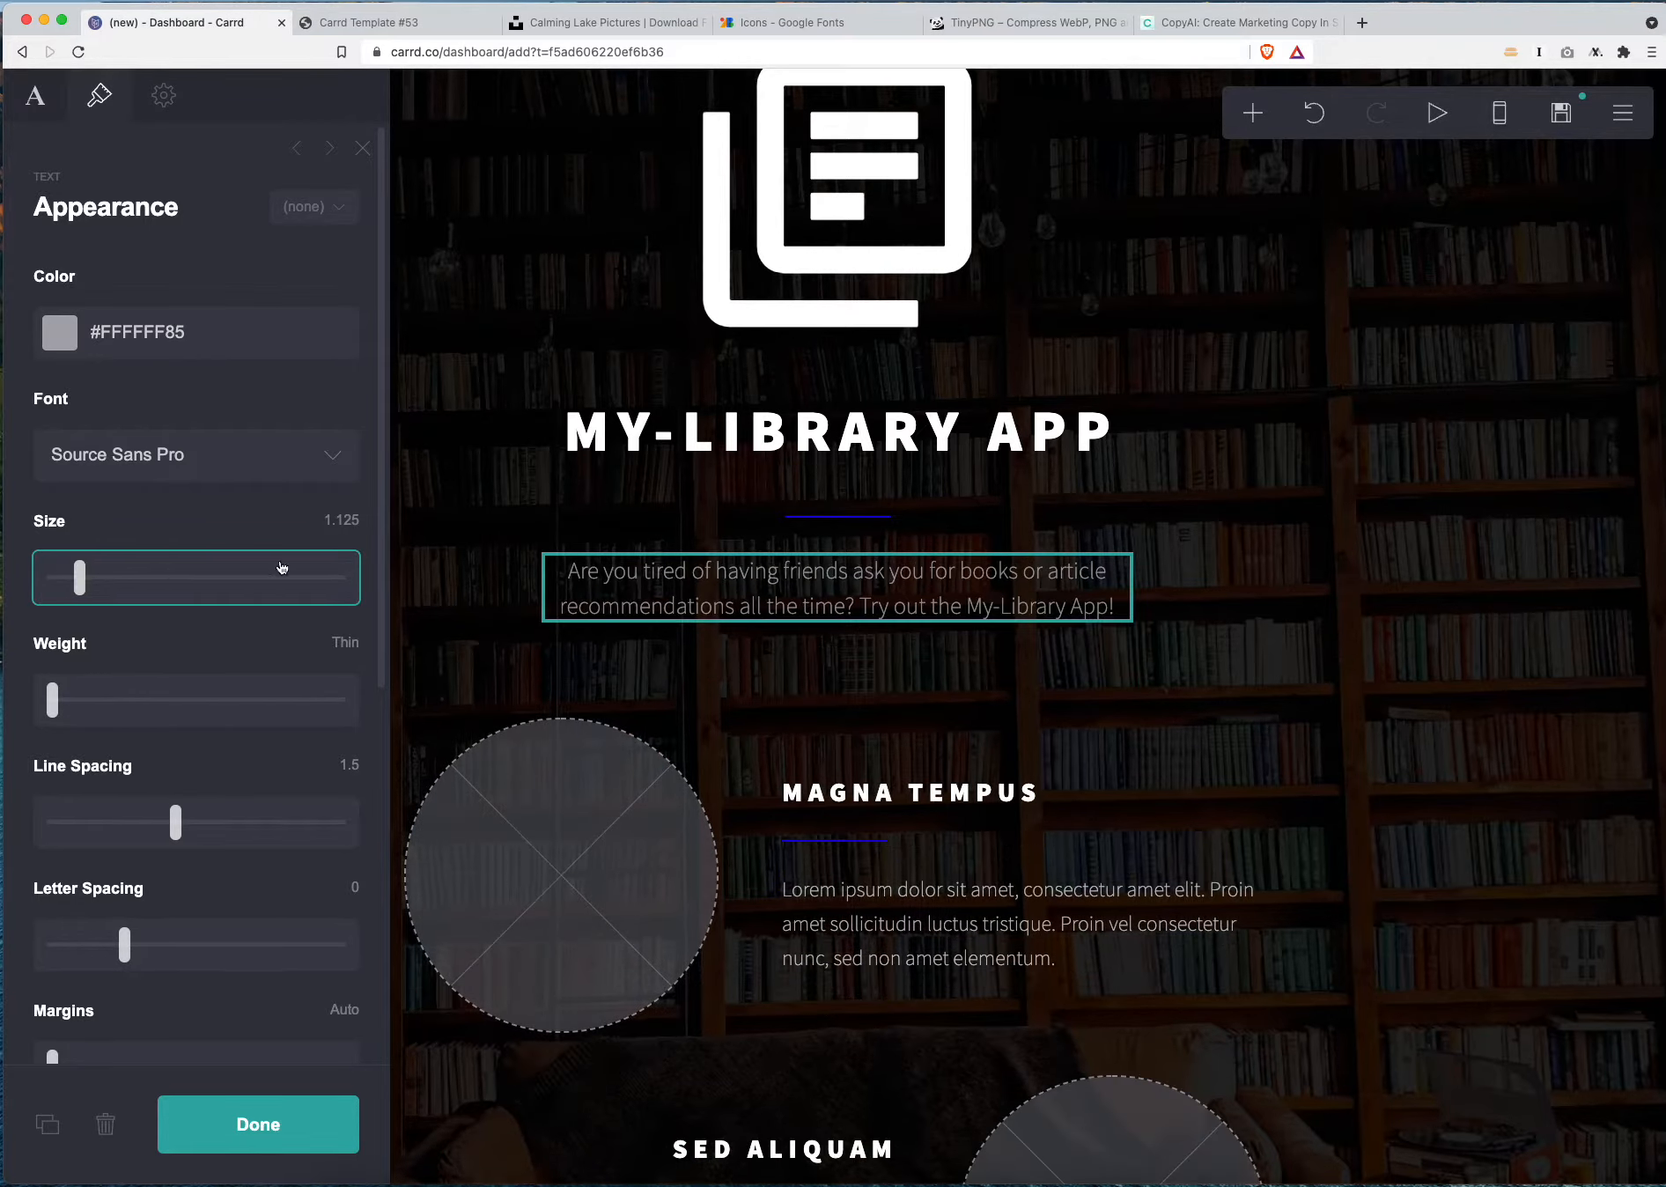
left_click(1280, 681)
Upload sync_white_24dp.svg from Downloads into the image placeholder beside the Magna Tempus heading
scroll(1280, 681, "down", 5)
left_click(565, 481)
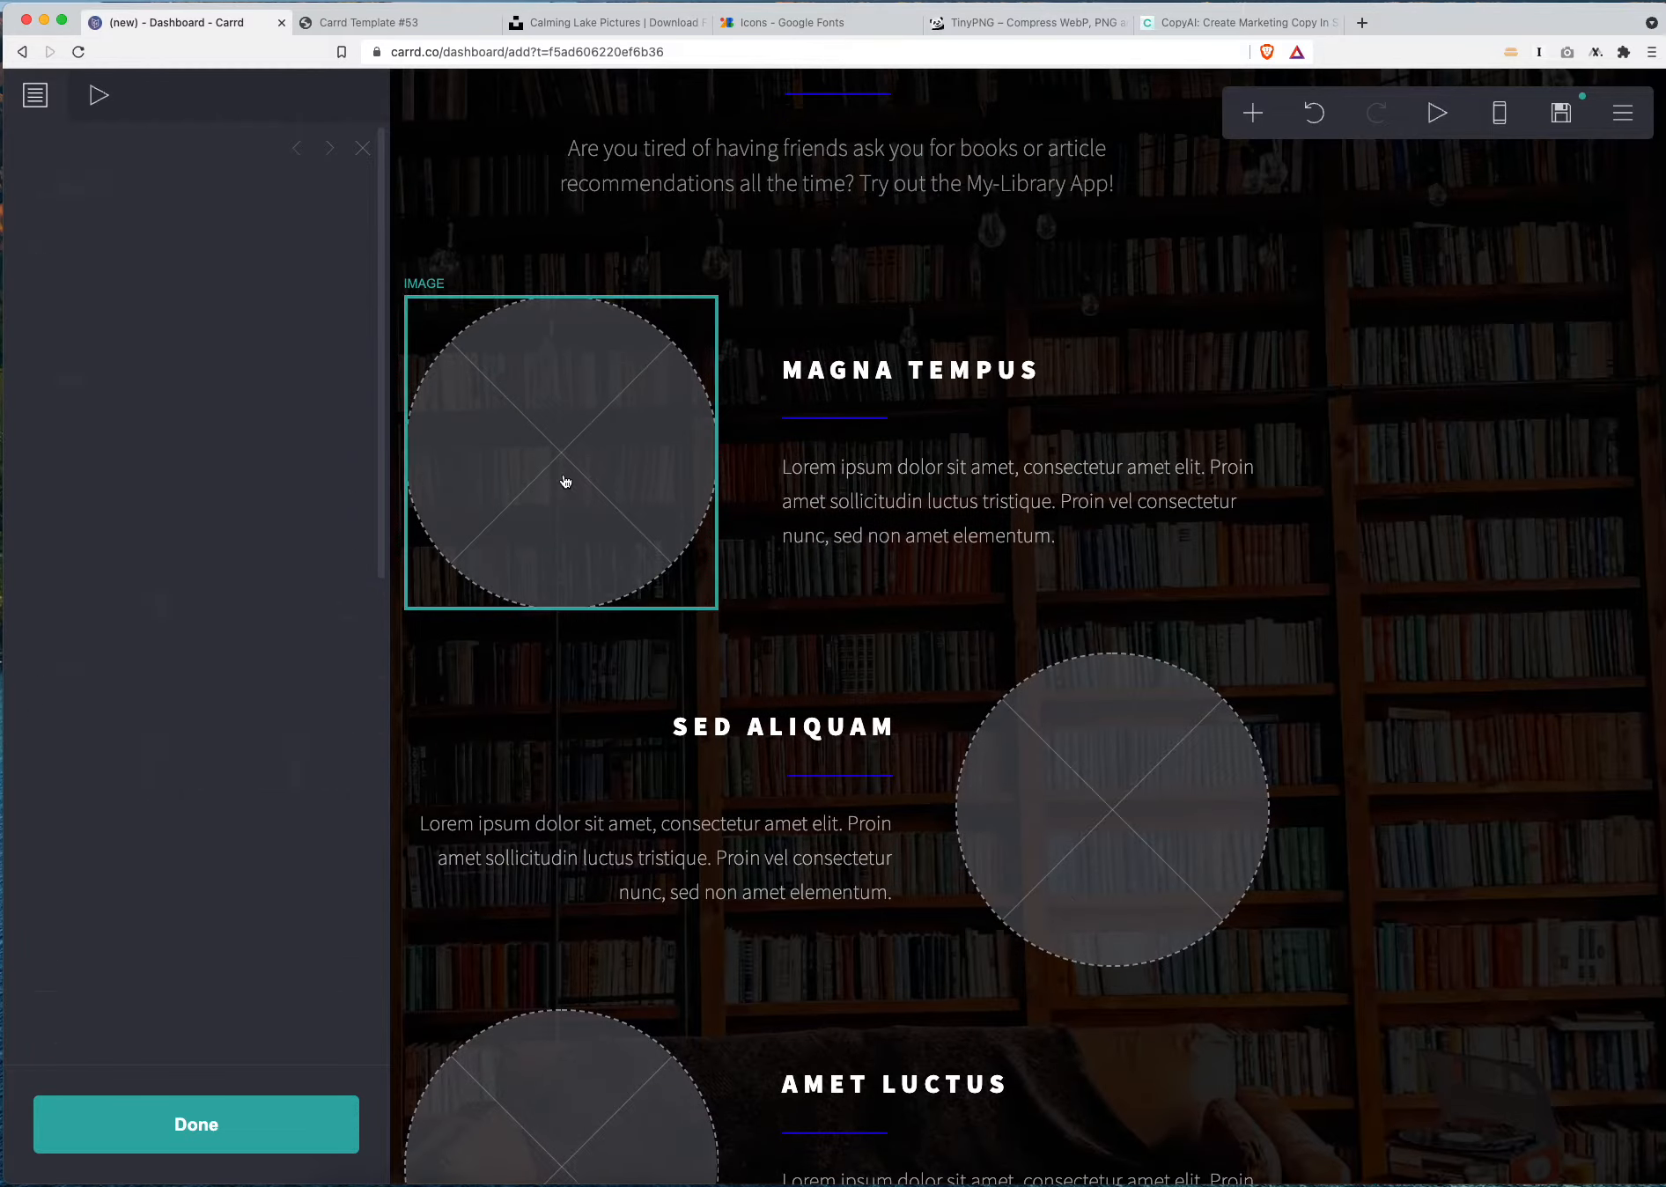
left_click(36, 96)
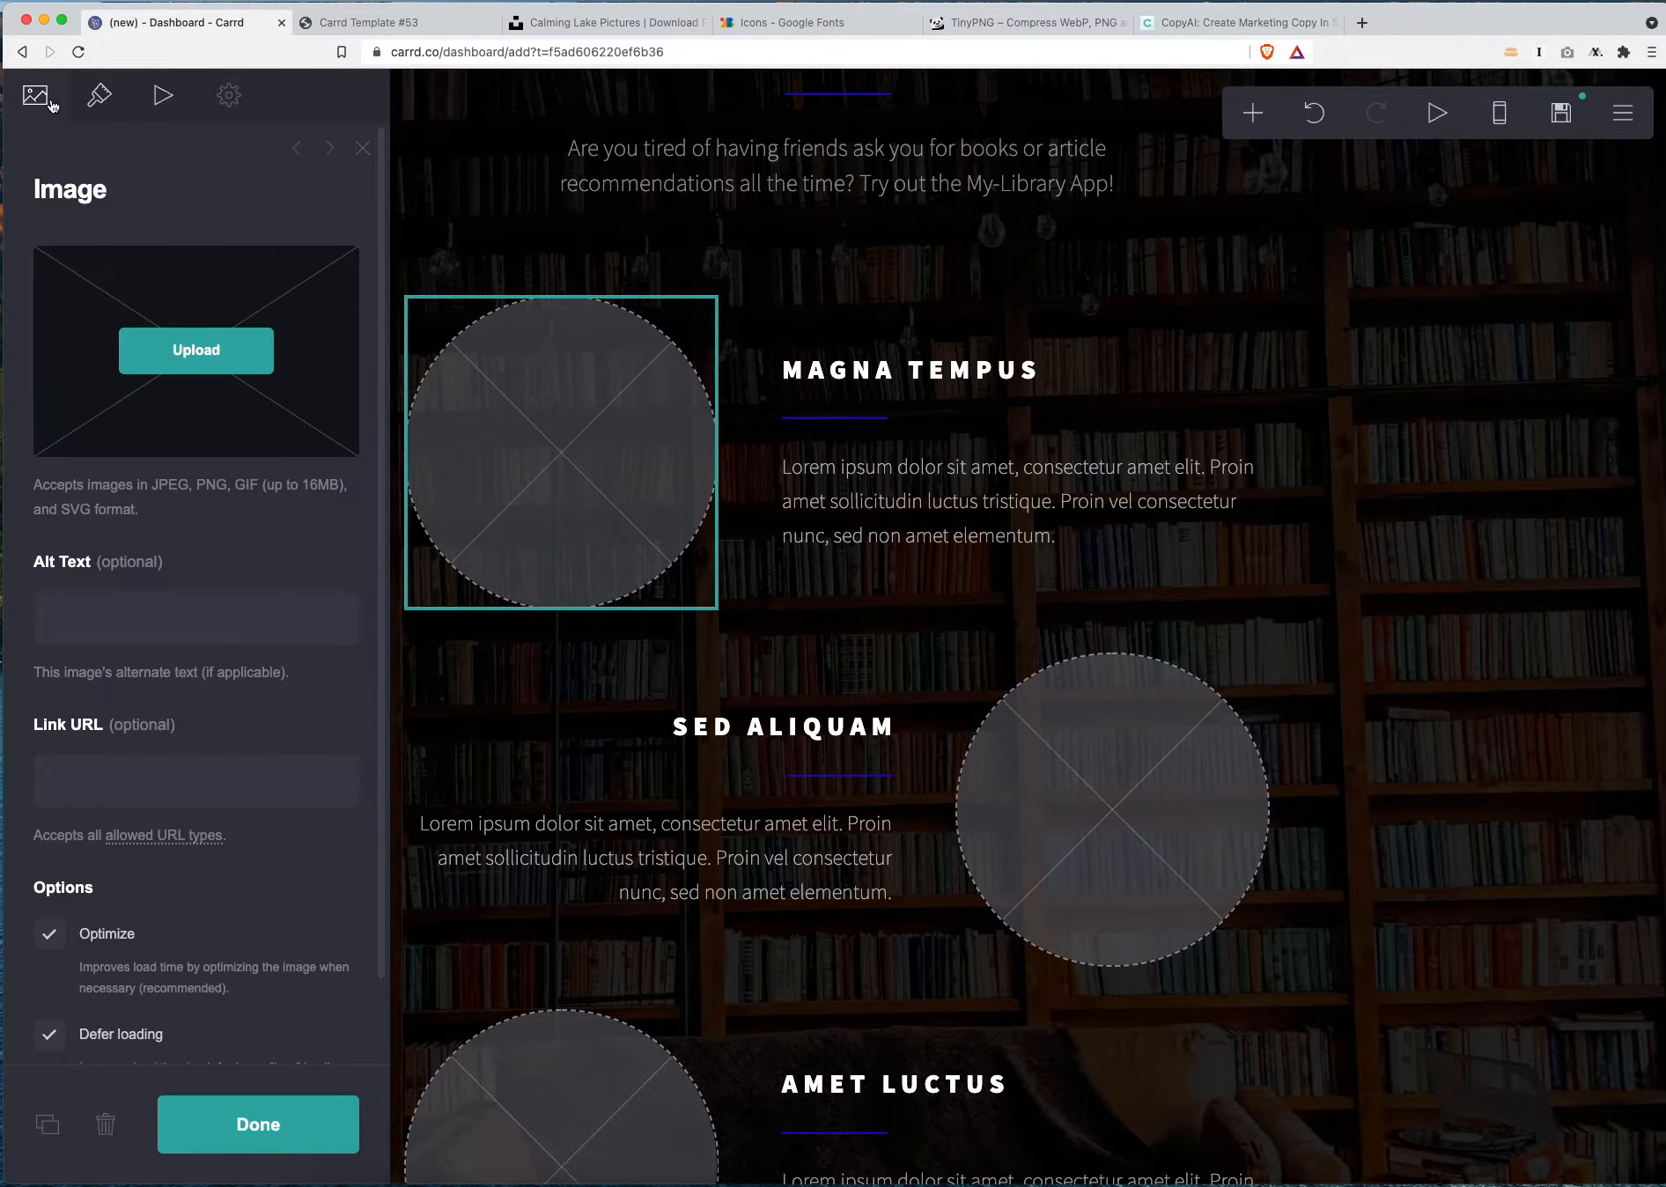
left_click(230, 352)
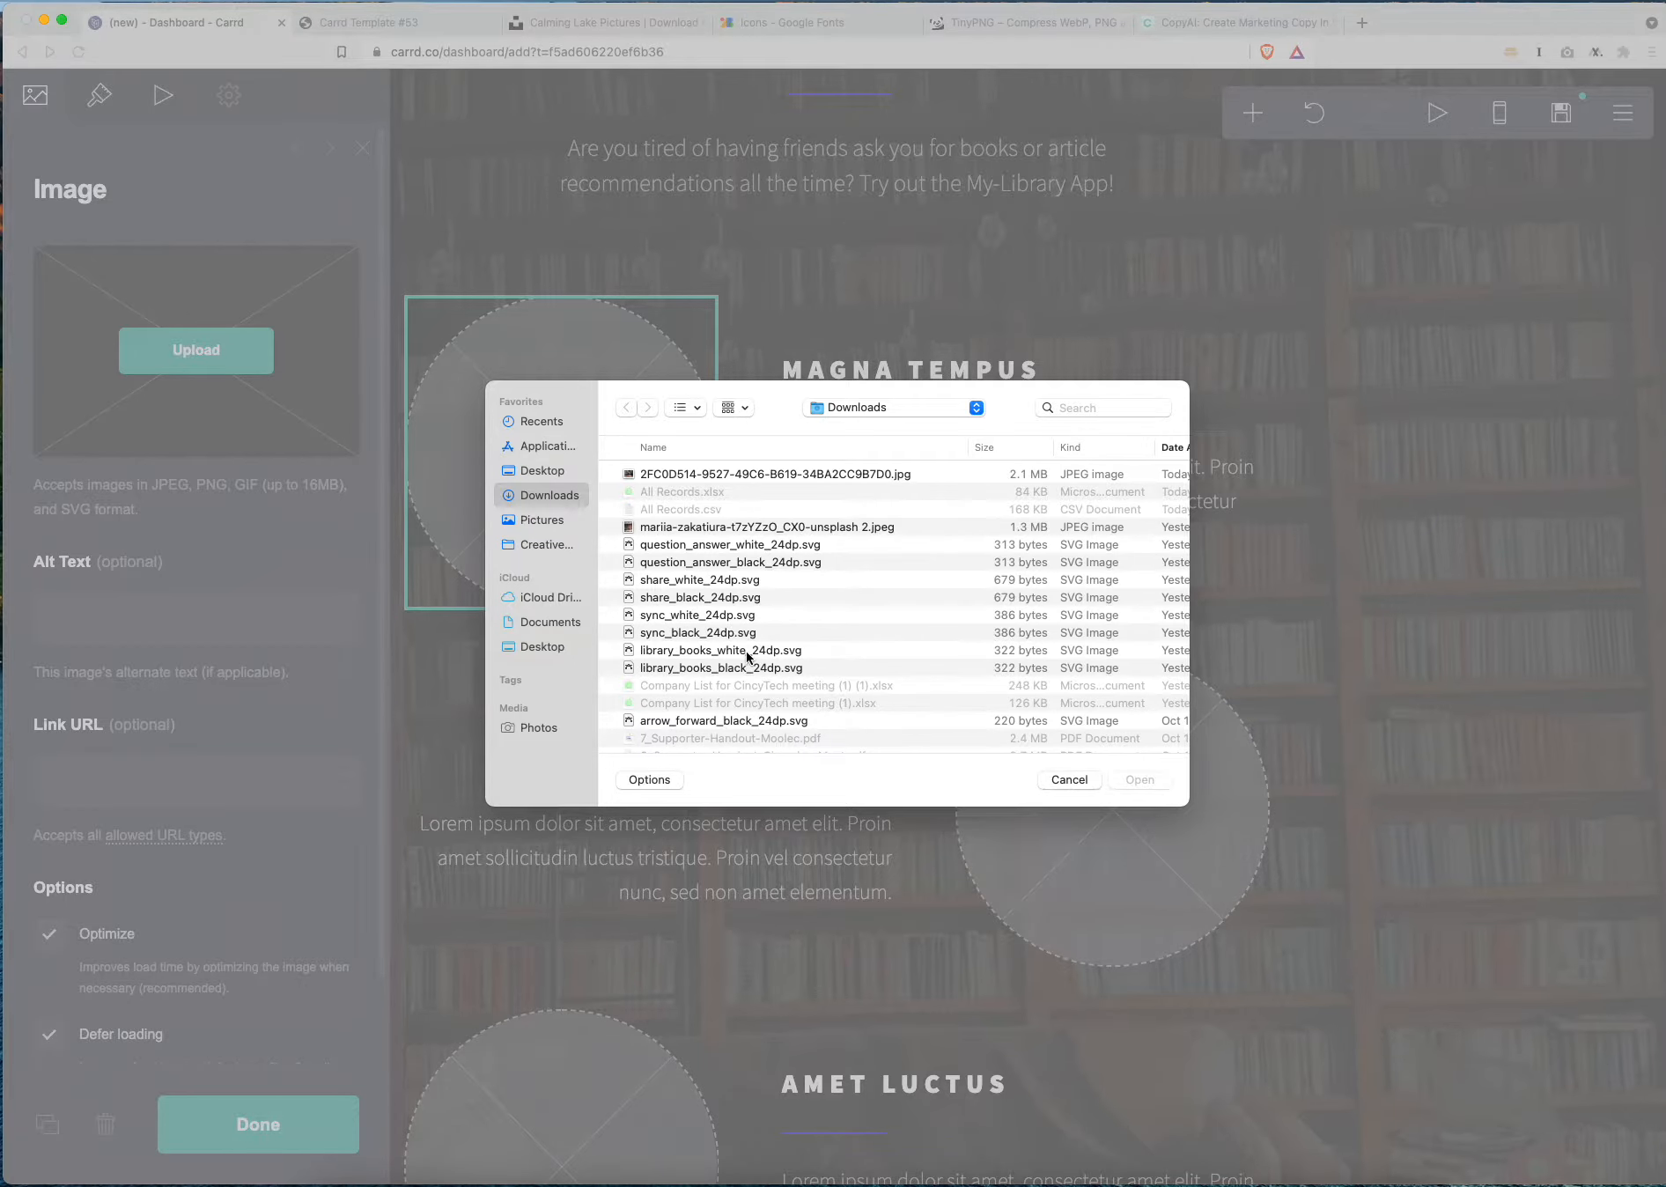
double_click(704, 614)
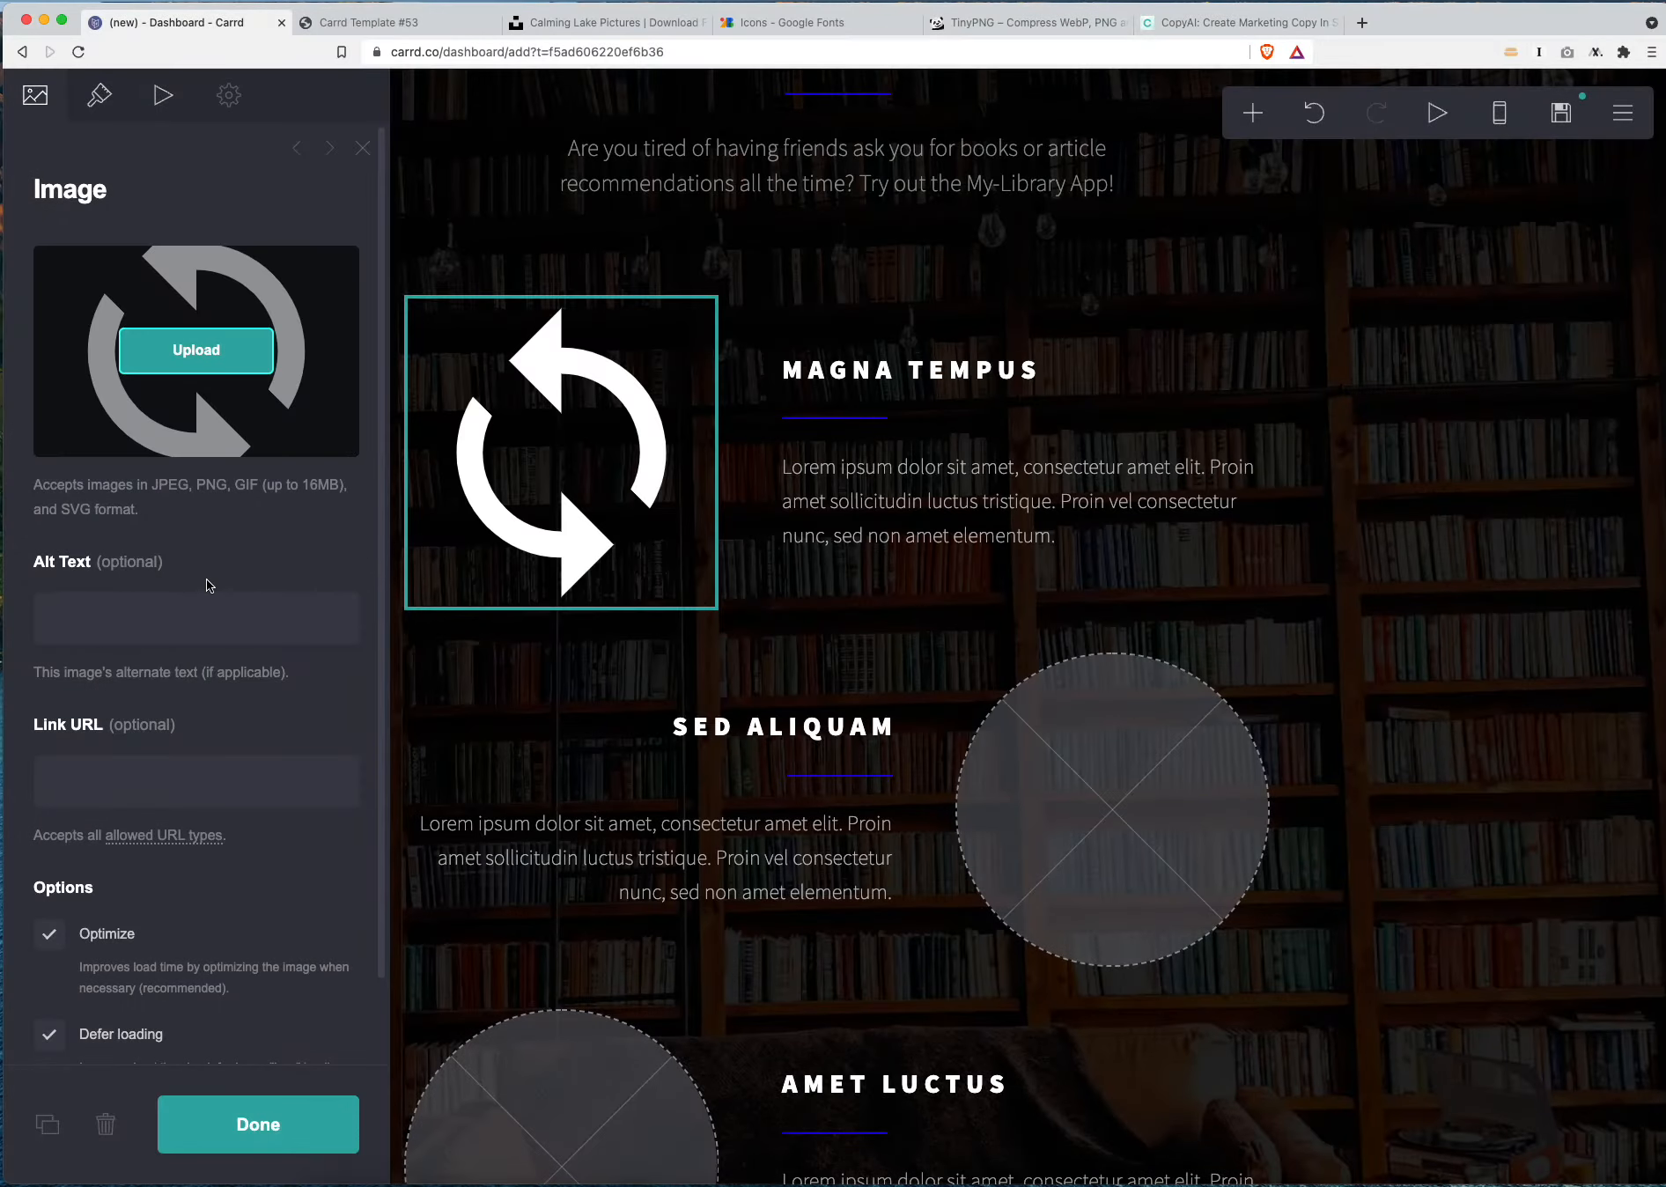
Replace the Magna Tempus heading with "Build your Library"
left_click(1029, 808)
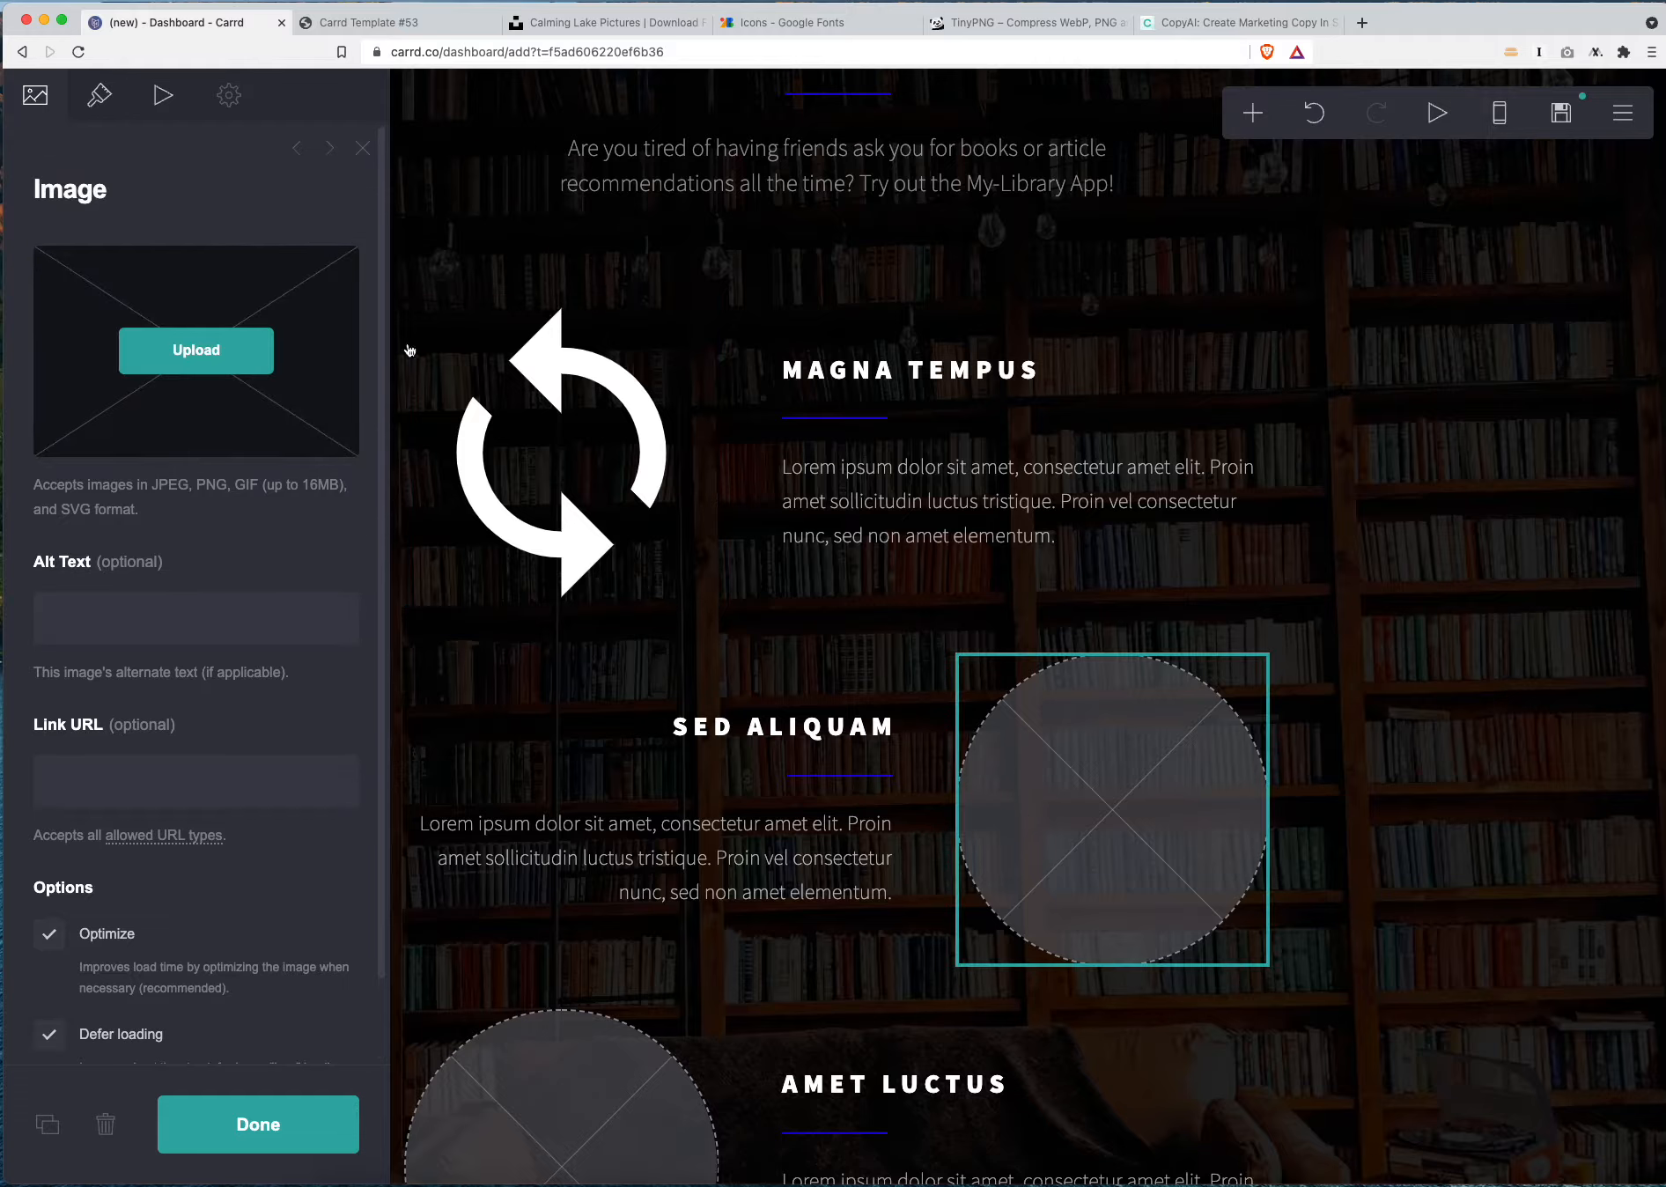
left_click(1011, 383)
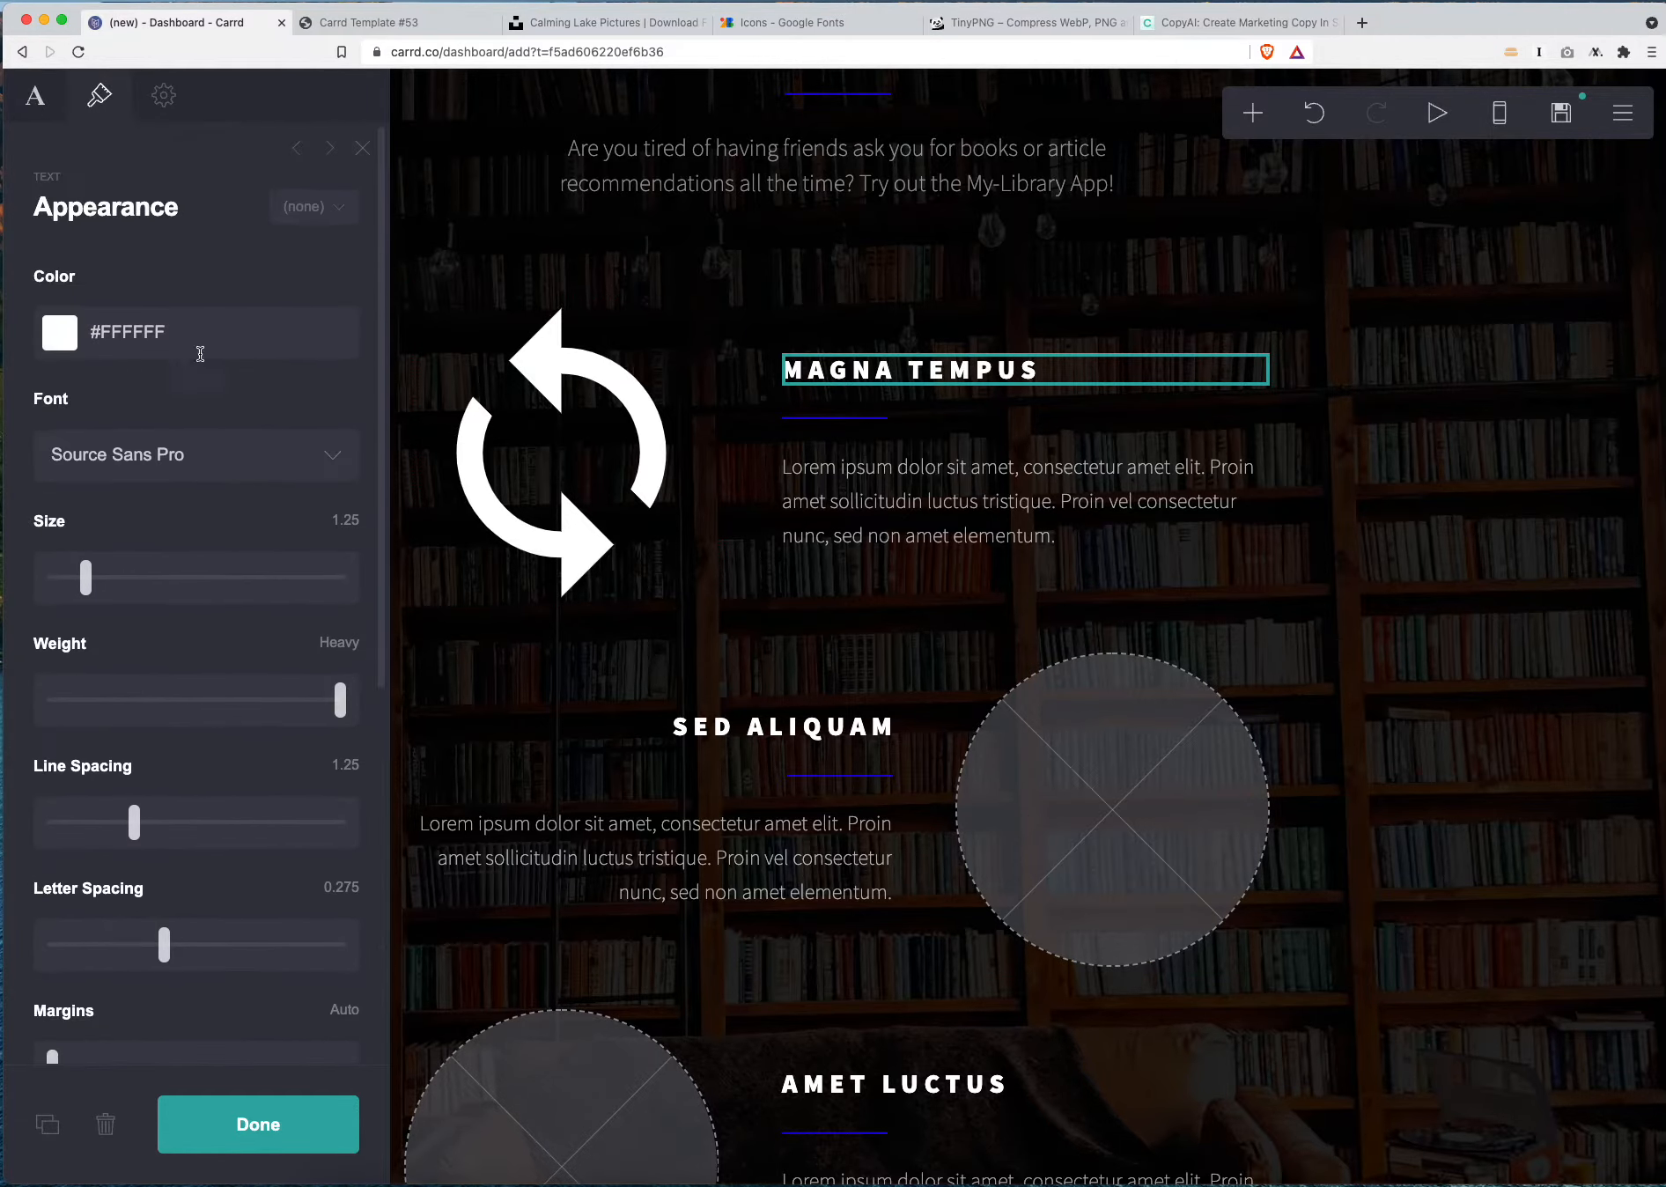
left_click(39, 101)
key("super+a")
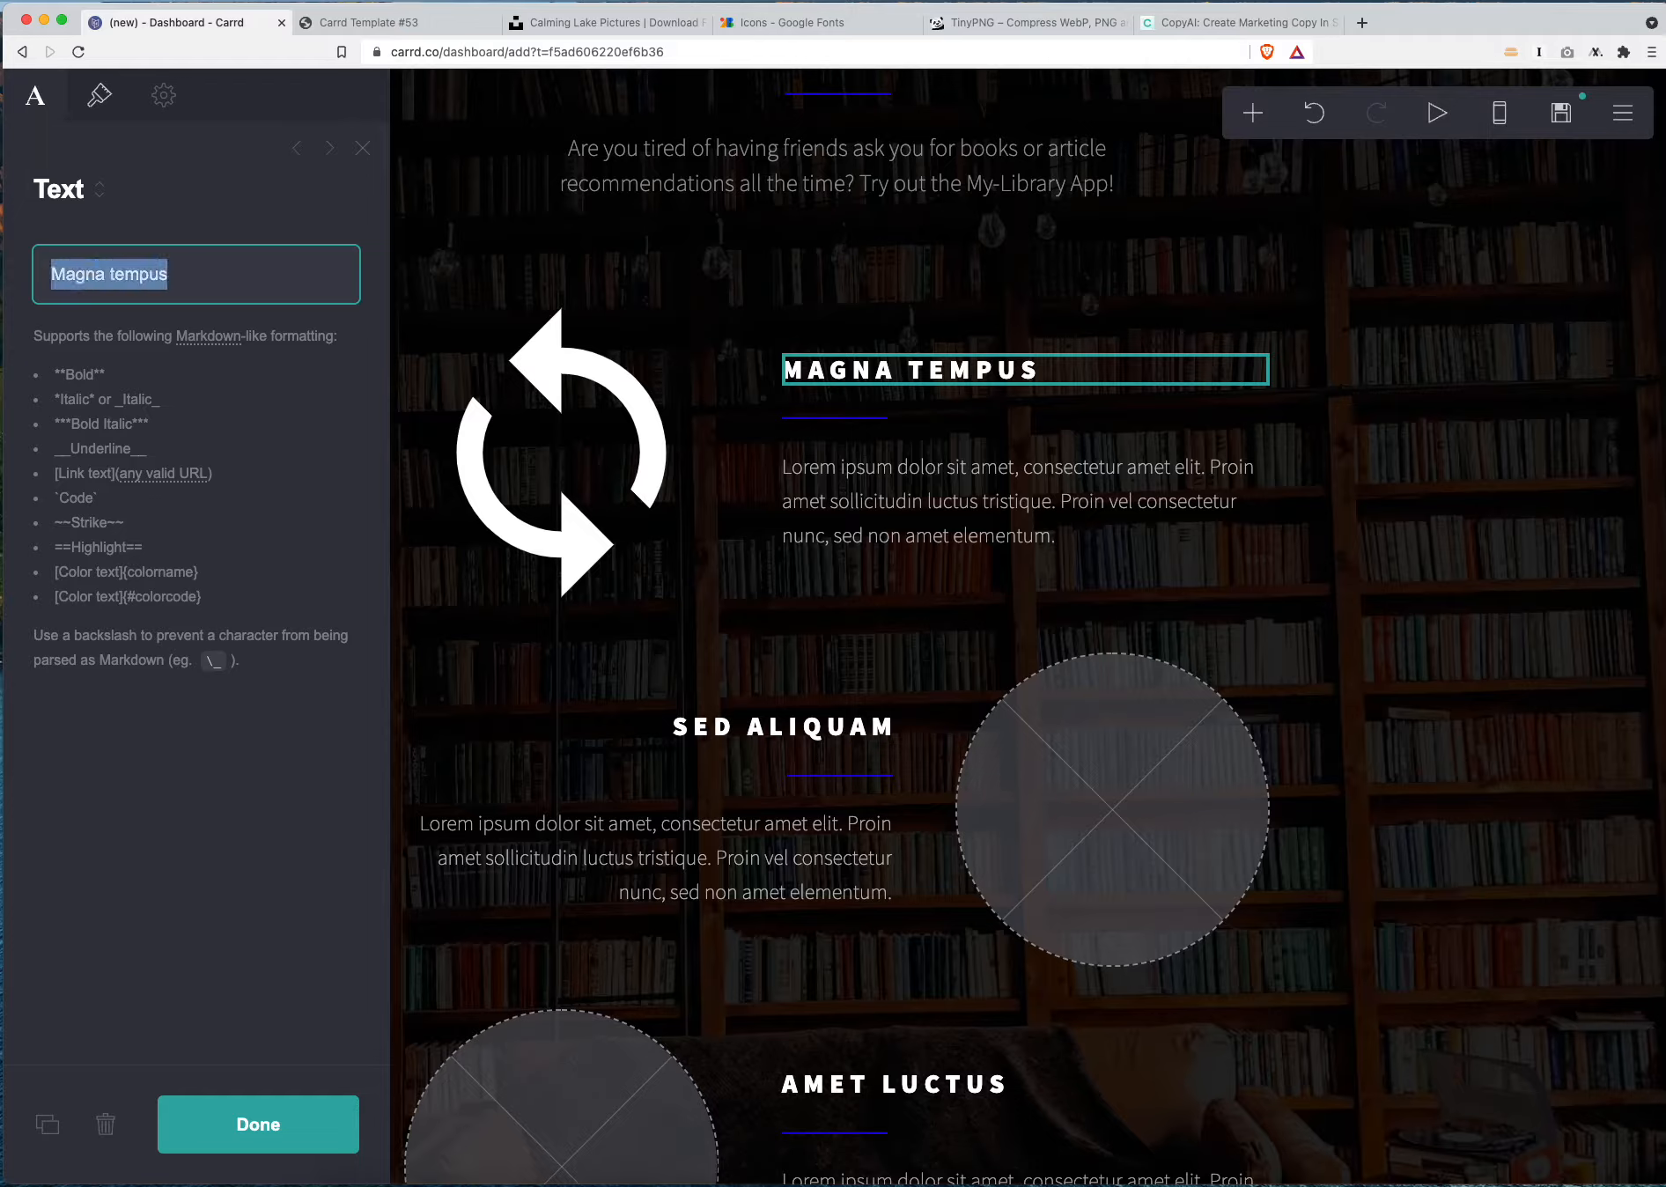
type("Build you r")
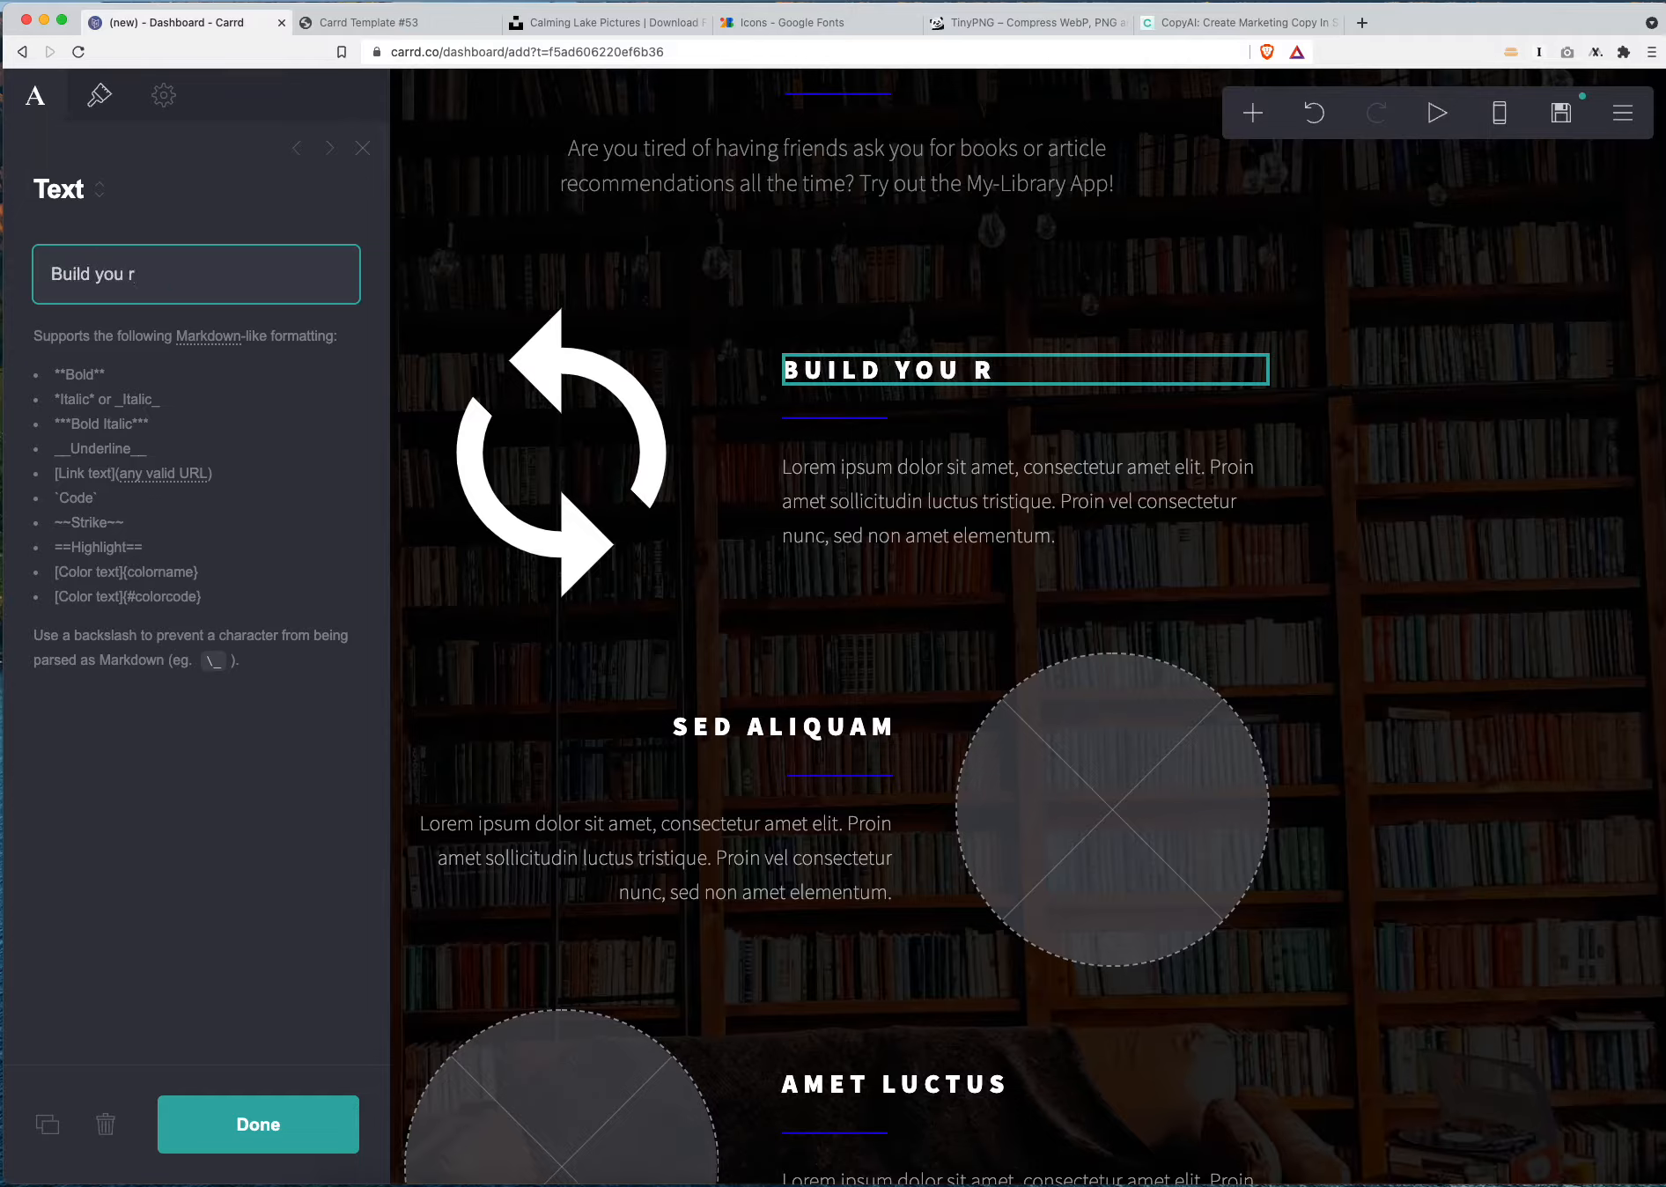
type(" Library")
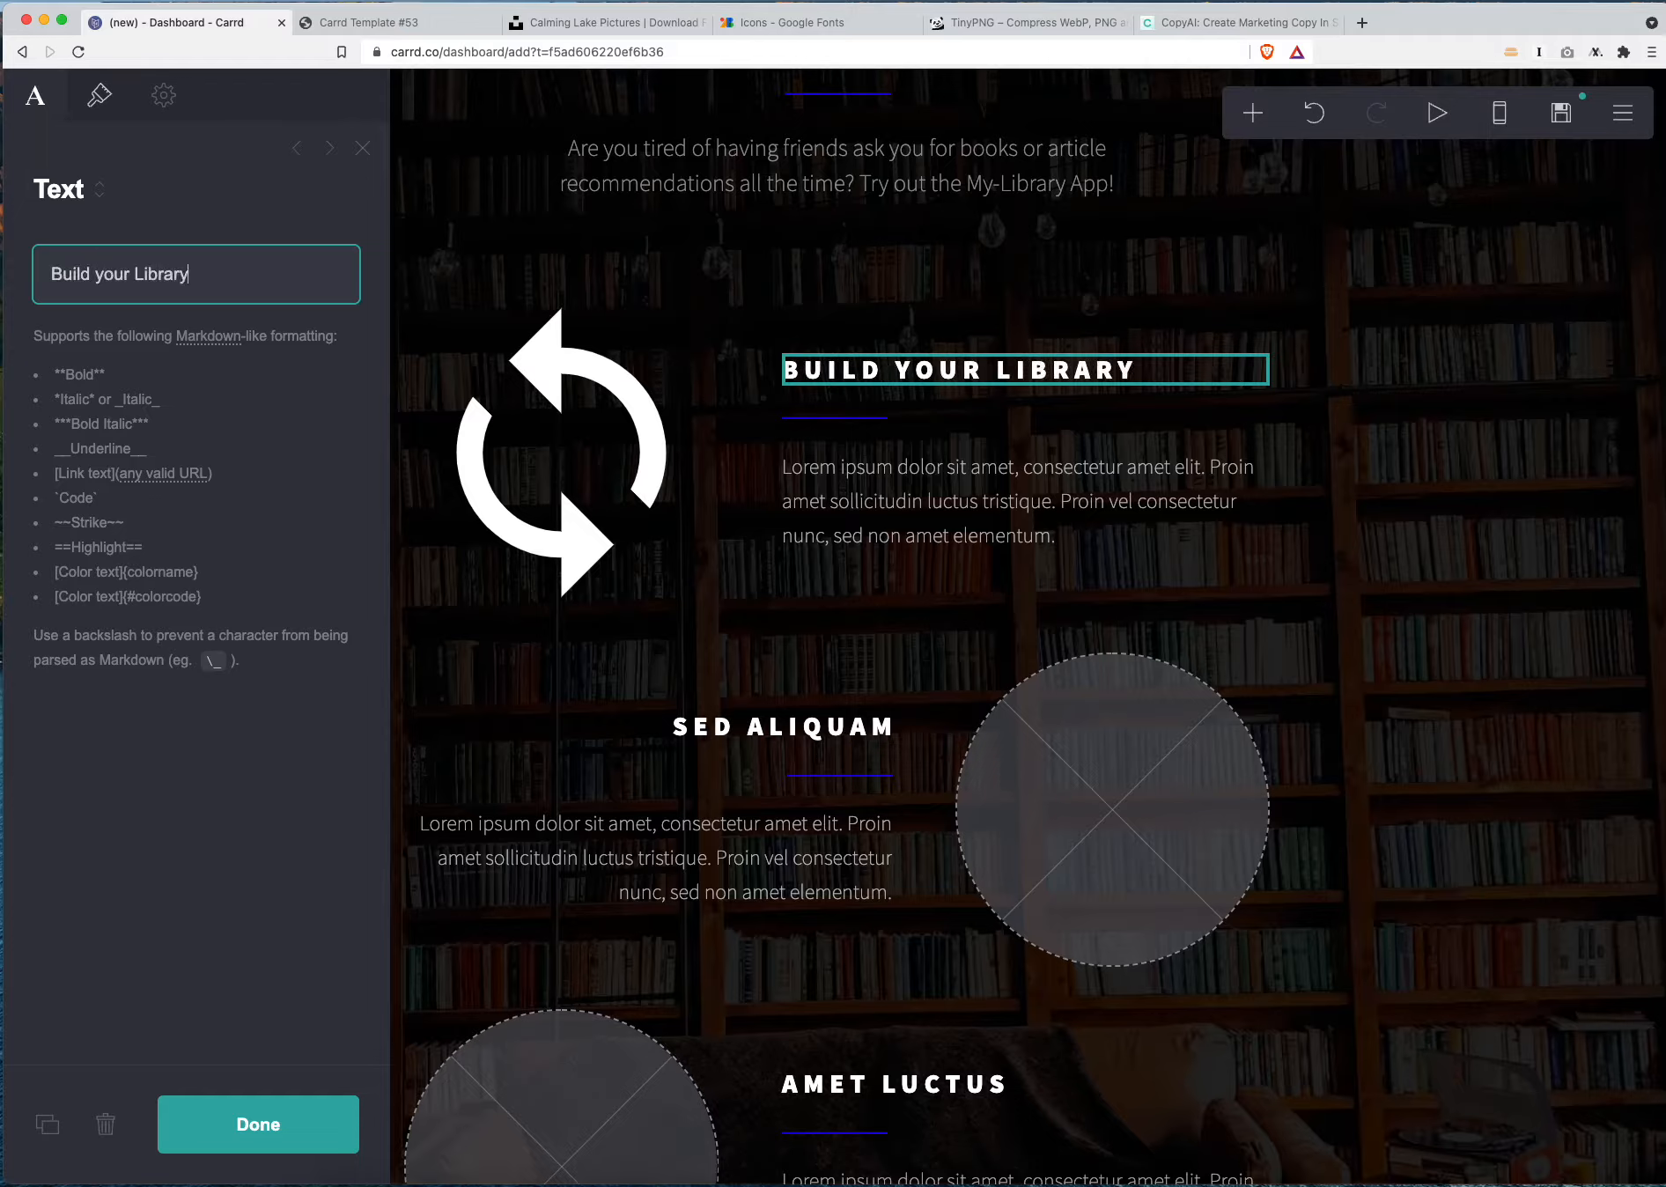
Set the Build your Library description to "Scan your ISBNs, sync your Kindle and Amazon purchases, sync to Instapaper or Pocket, use our browser extension, or enter manually."
left_click(1143, 483)
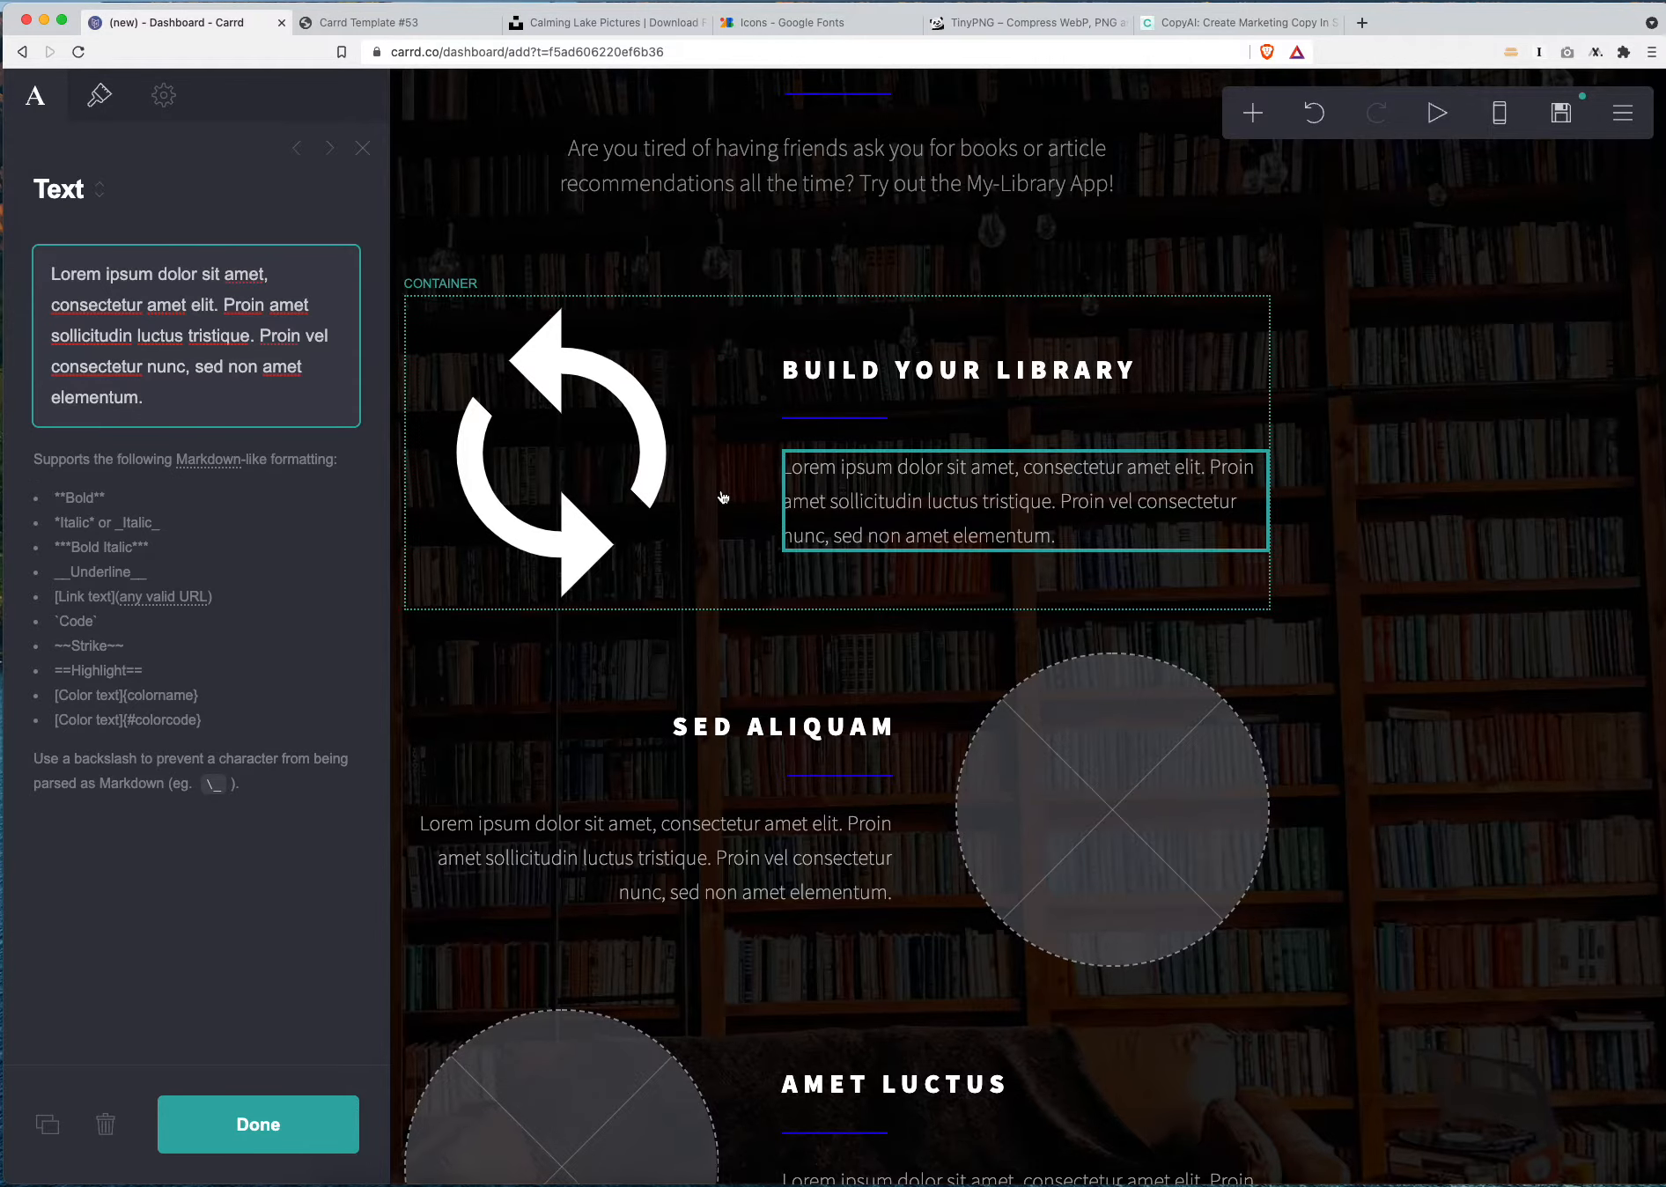
triple_click(213, 418)
type("Scan your ISBNs, sync")
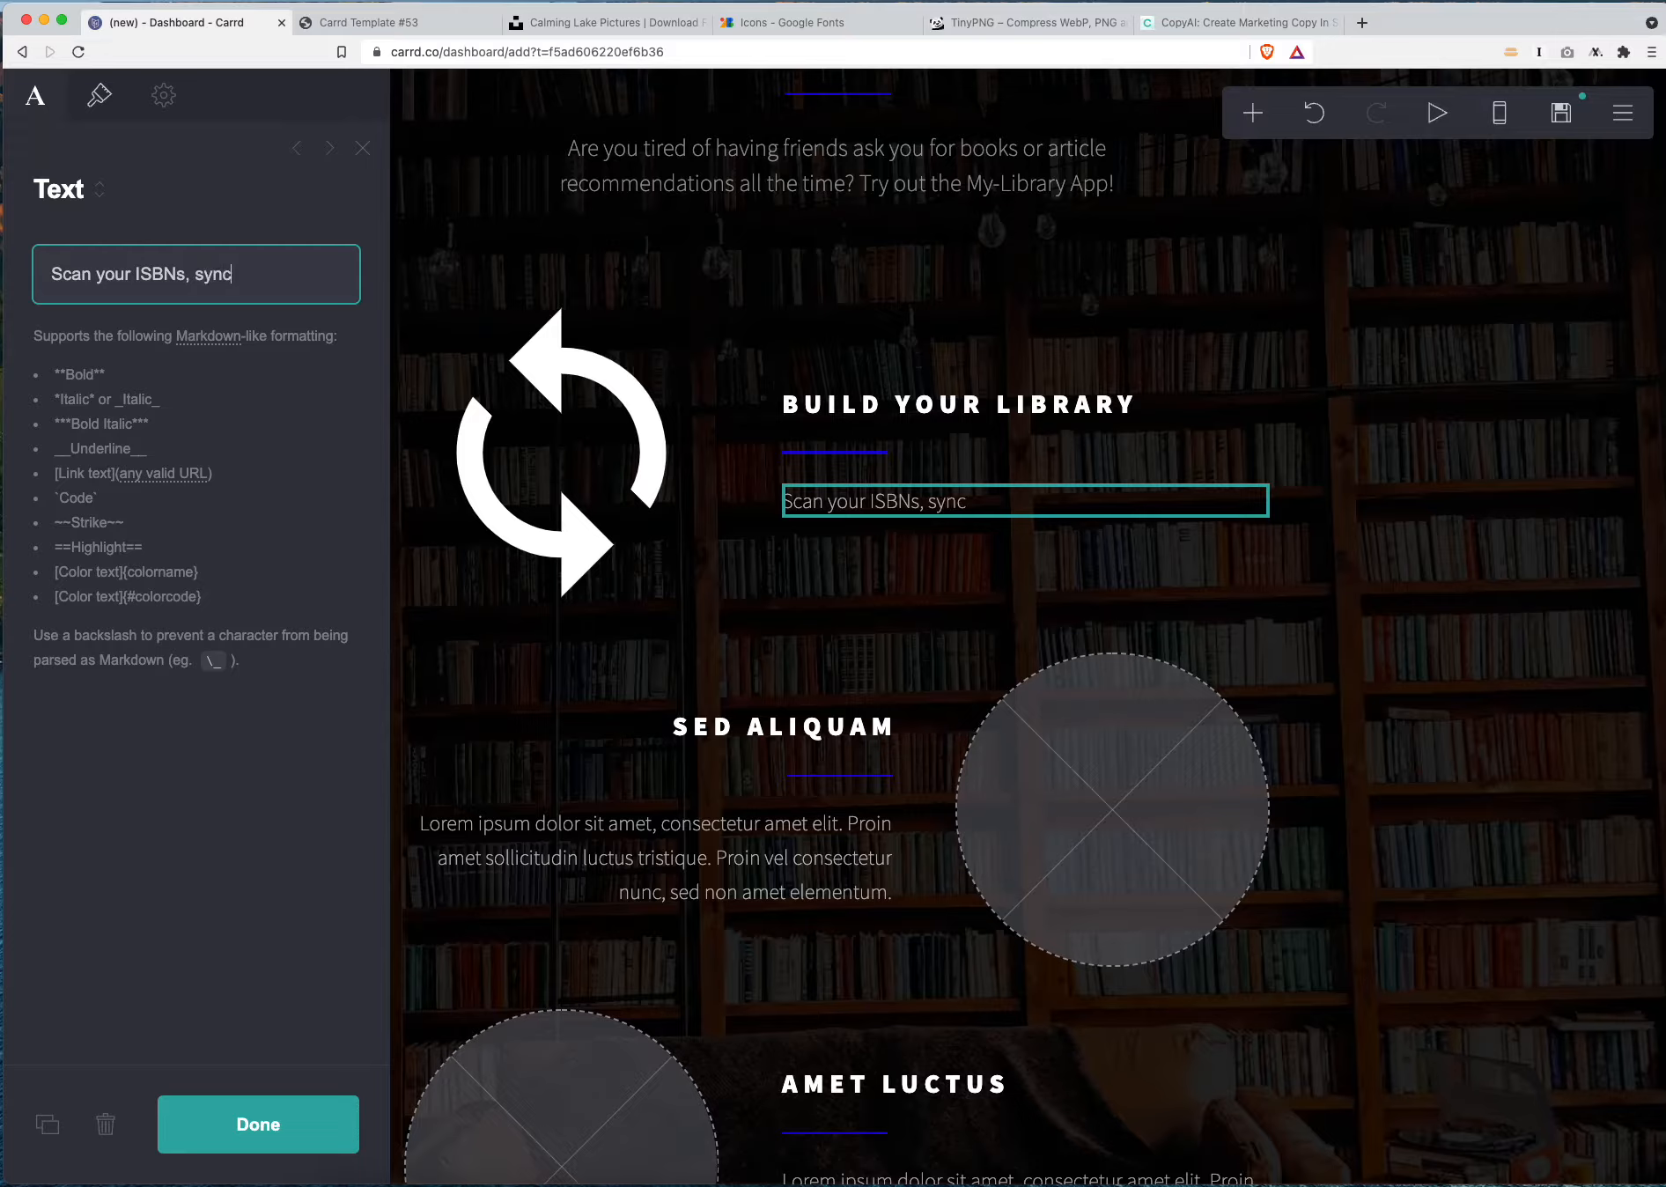
type(" your Kindle and A")
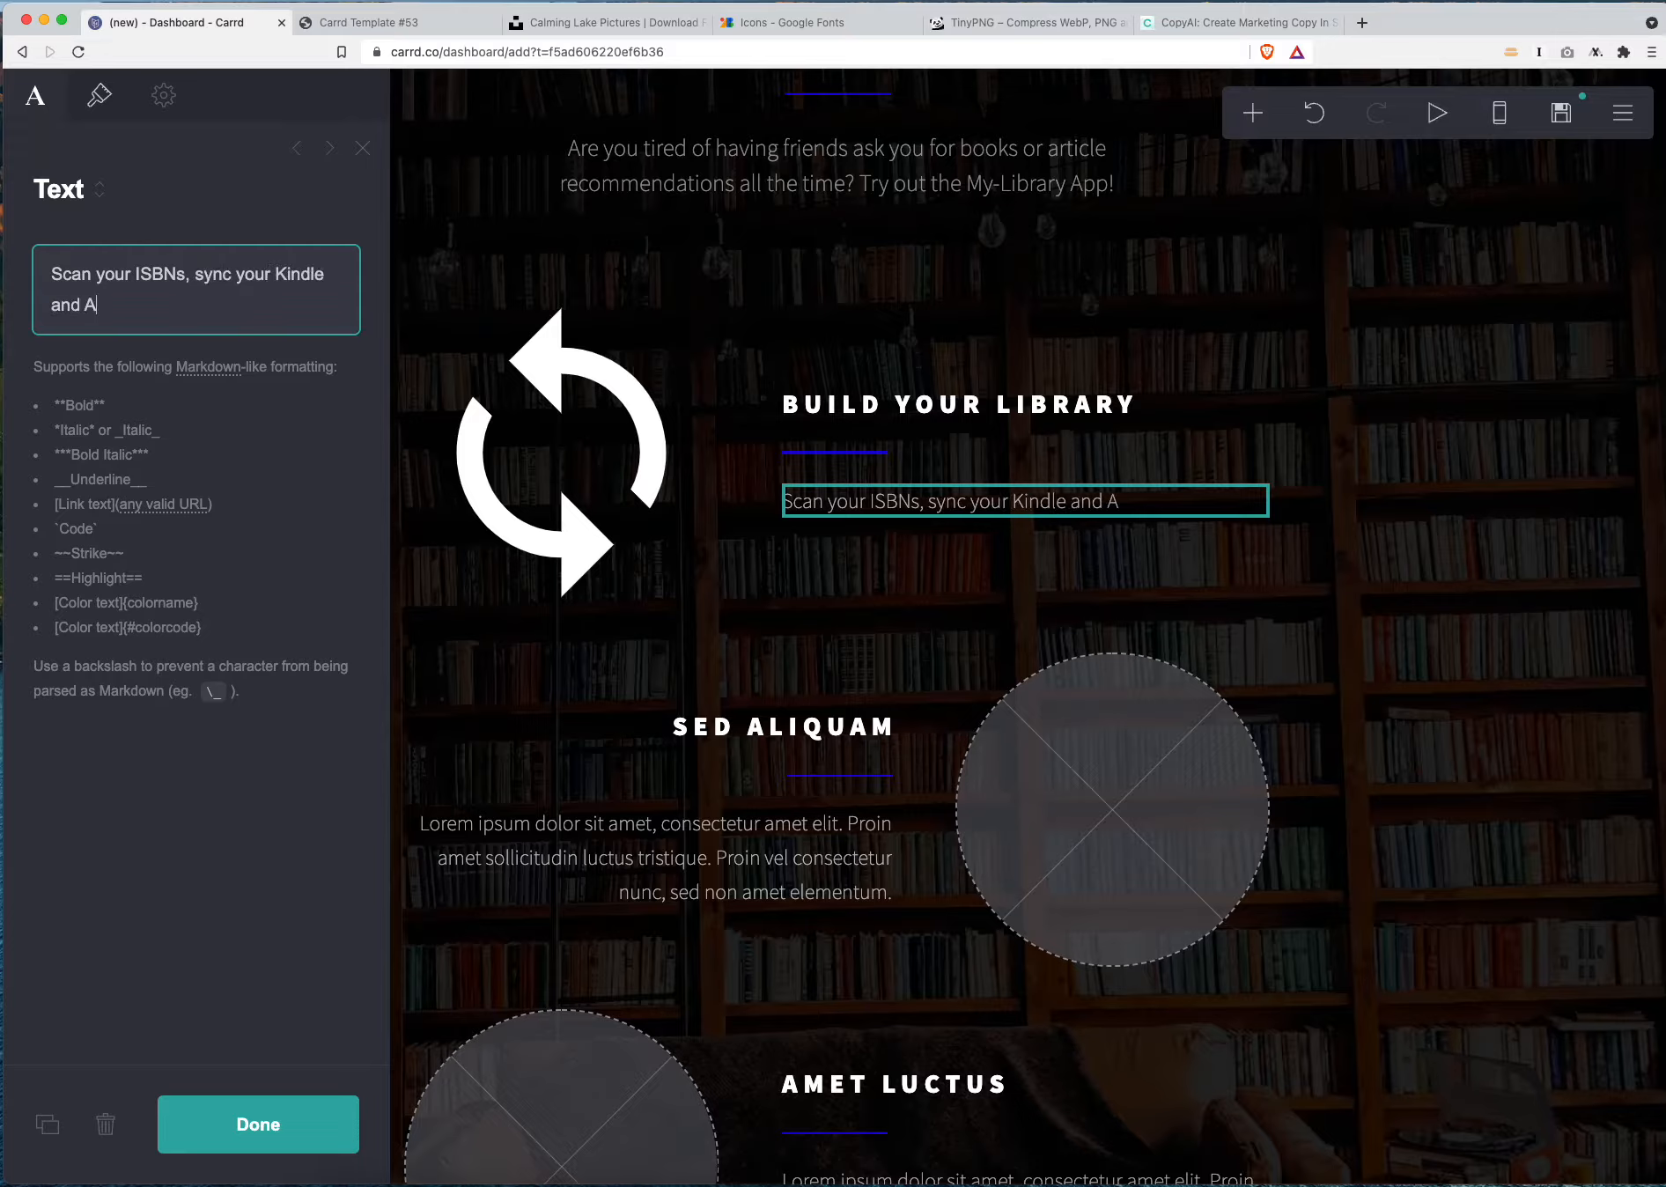
type("mazon purchases, syn")
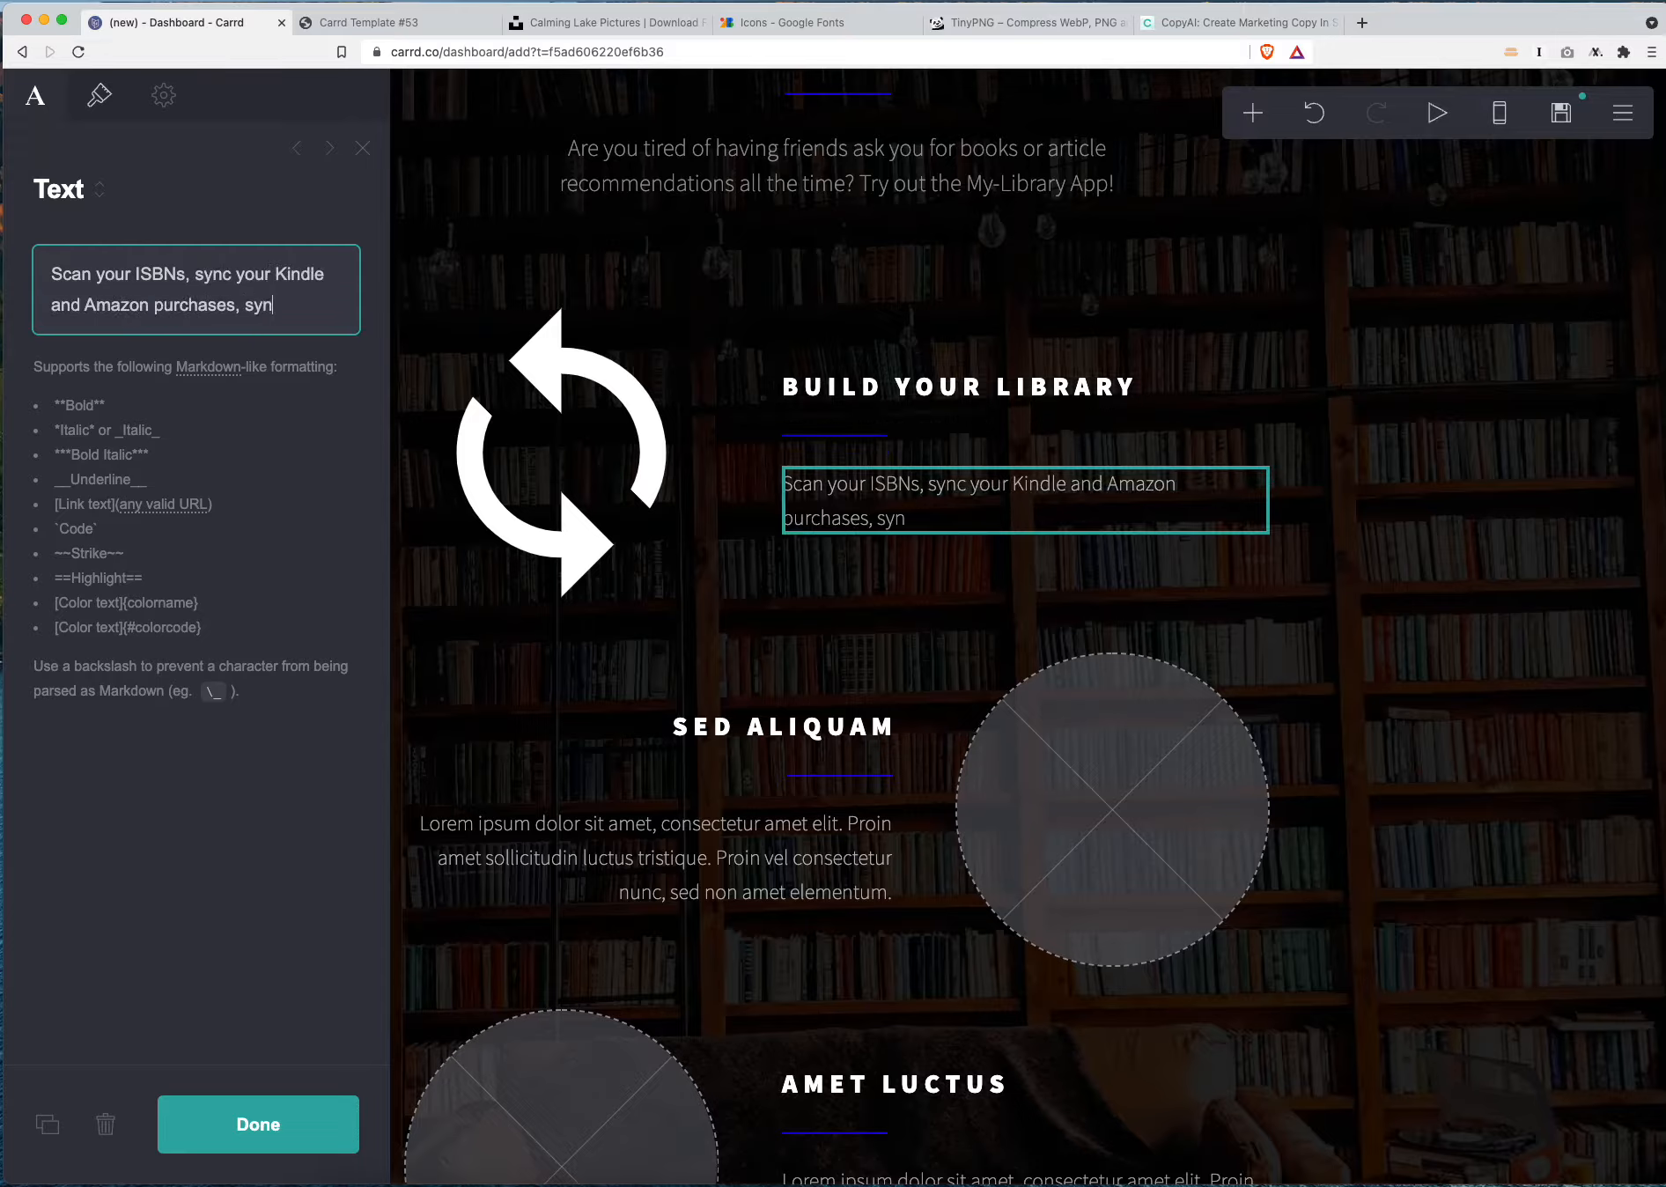
type("c to Instapaper ")
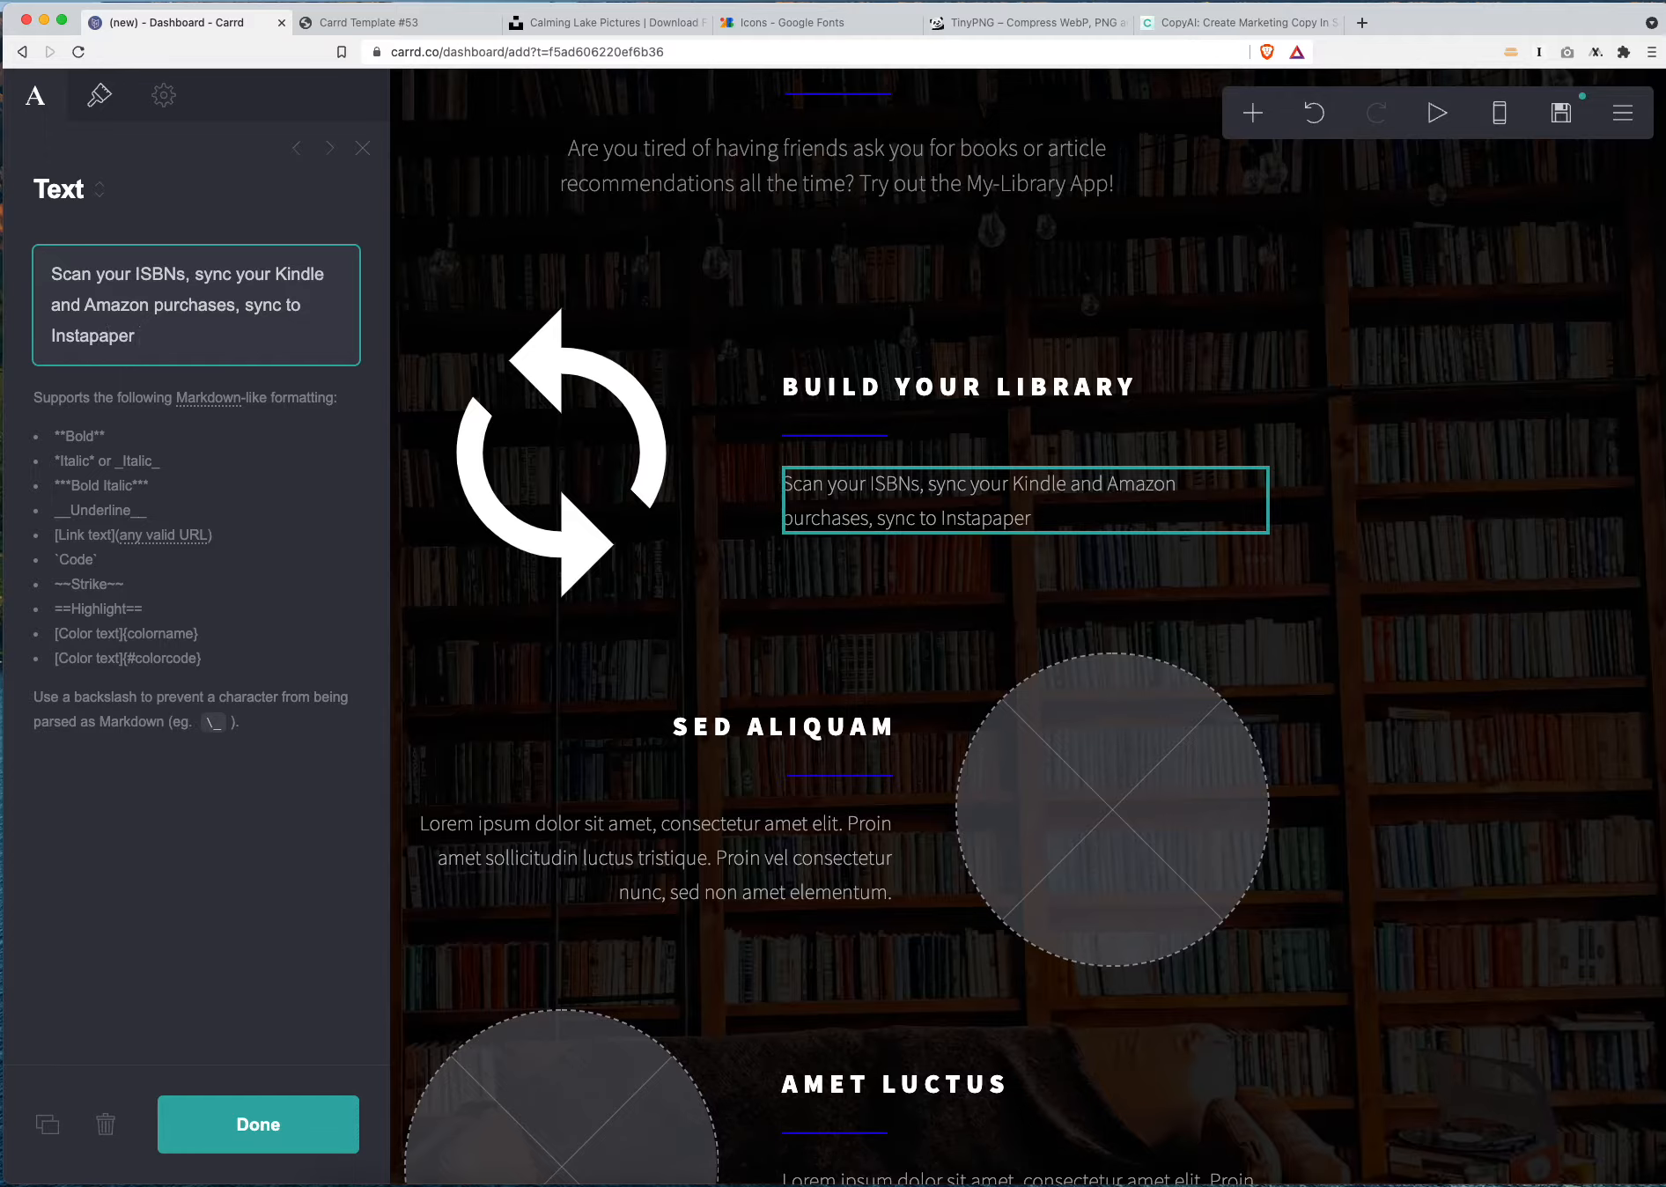
type("or Pocket, or use")
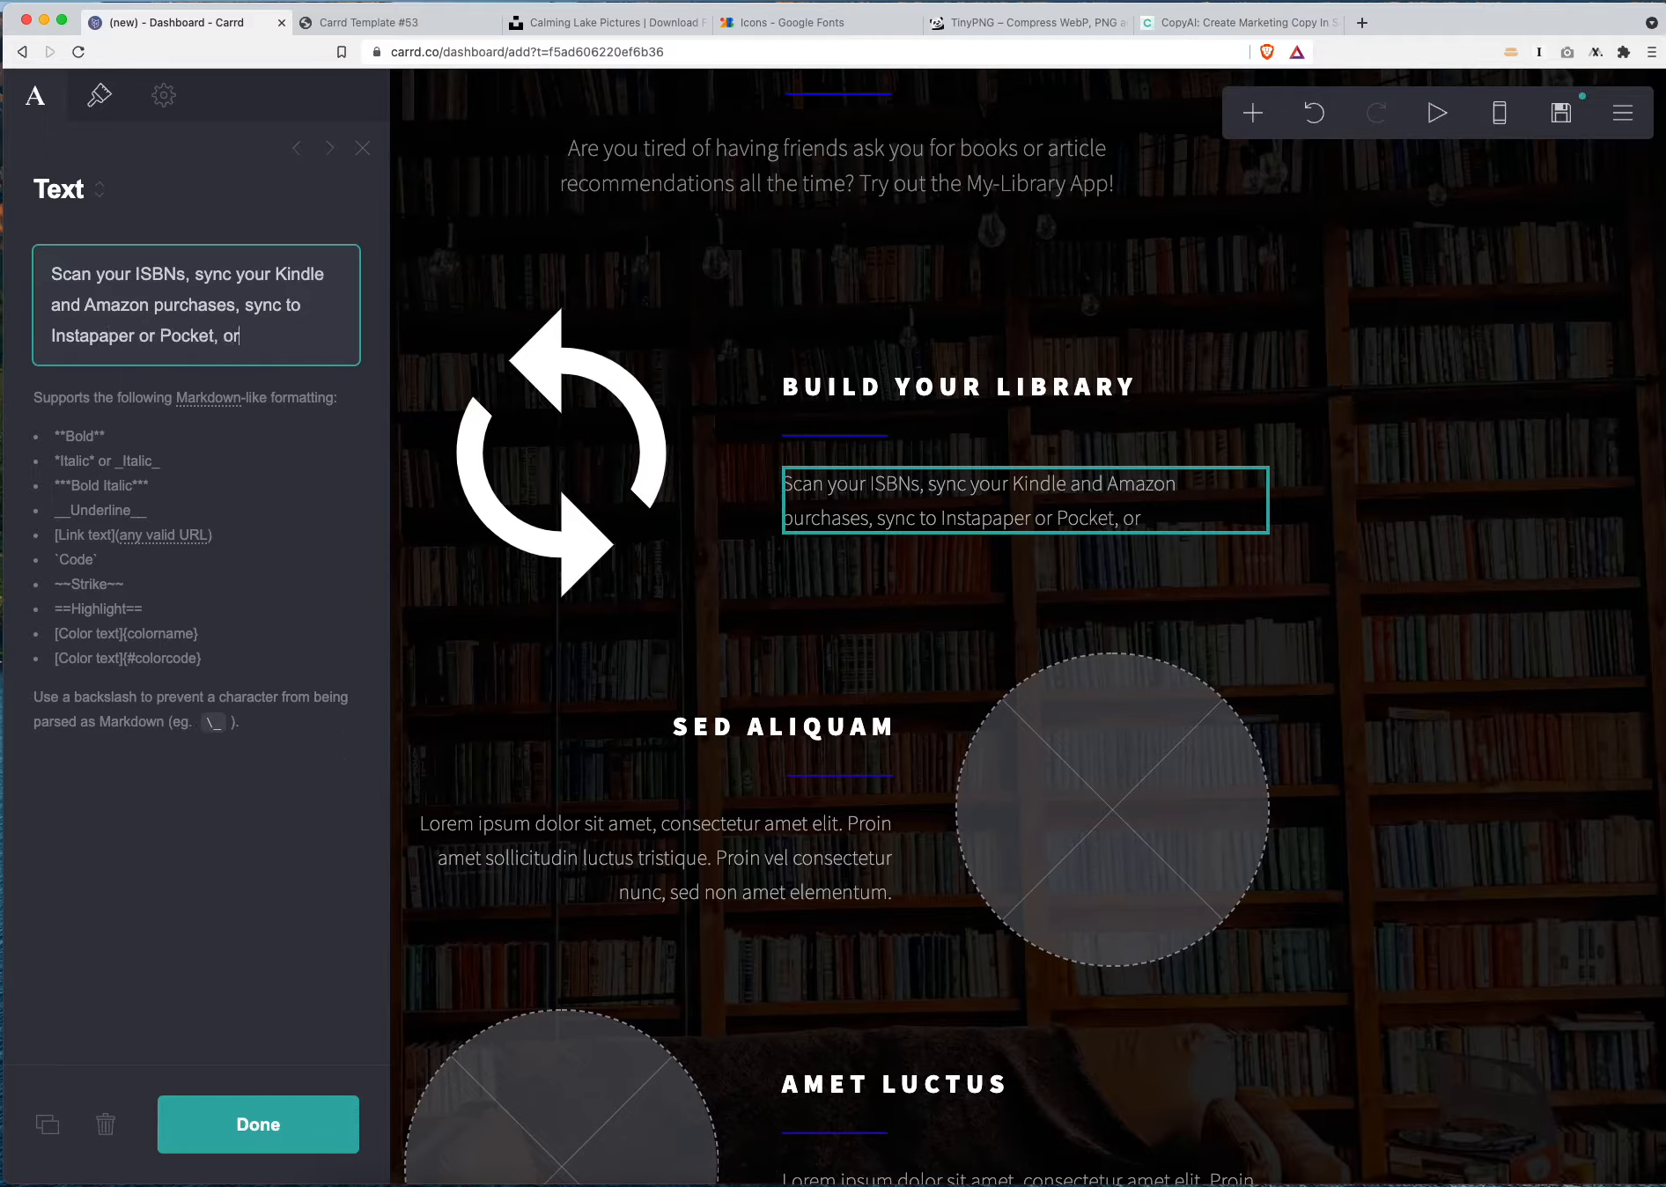
key("BackSpace")
key("BackSpace")
key("BackSpace")
key("BackSpace")
key("BackSpace")
key("BackSpace")
key("BackSpace")
type("our browser extension,")
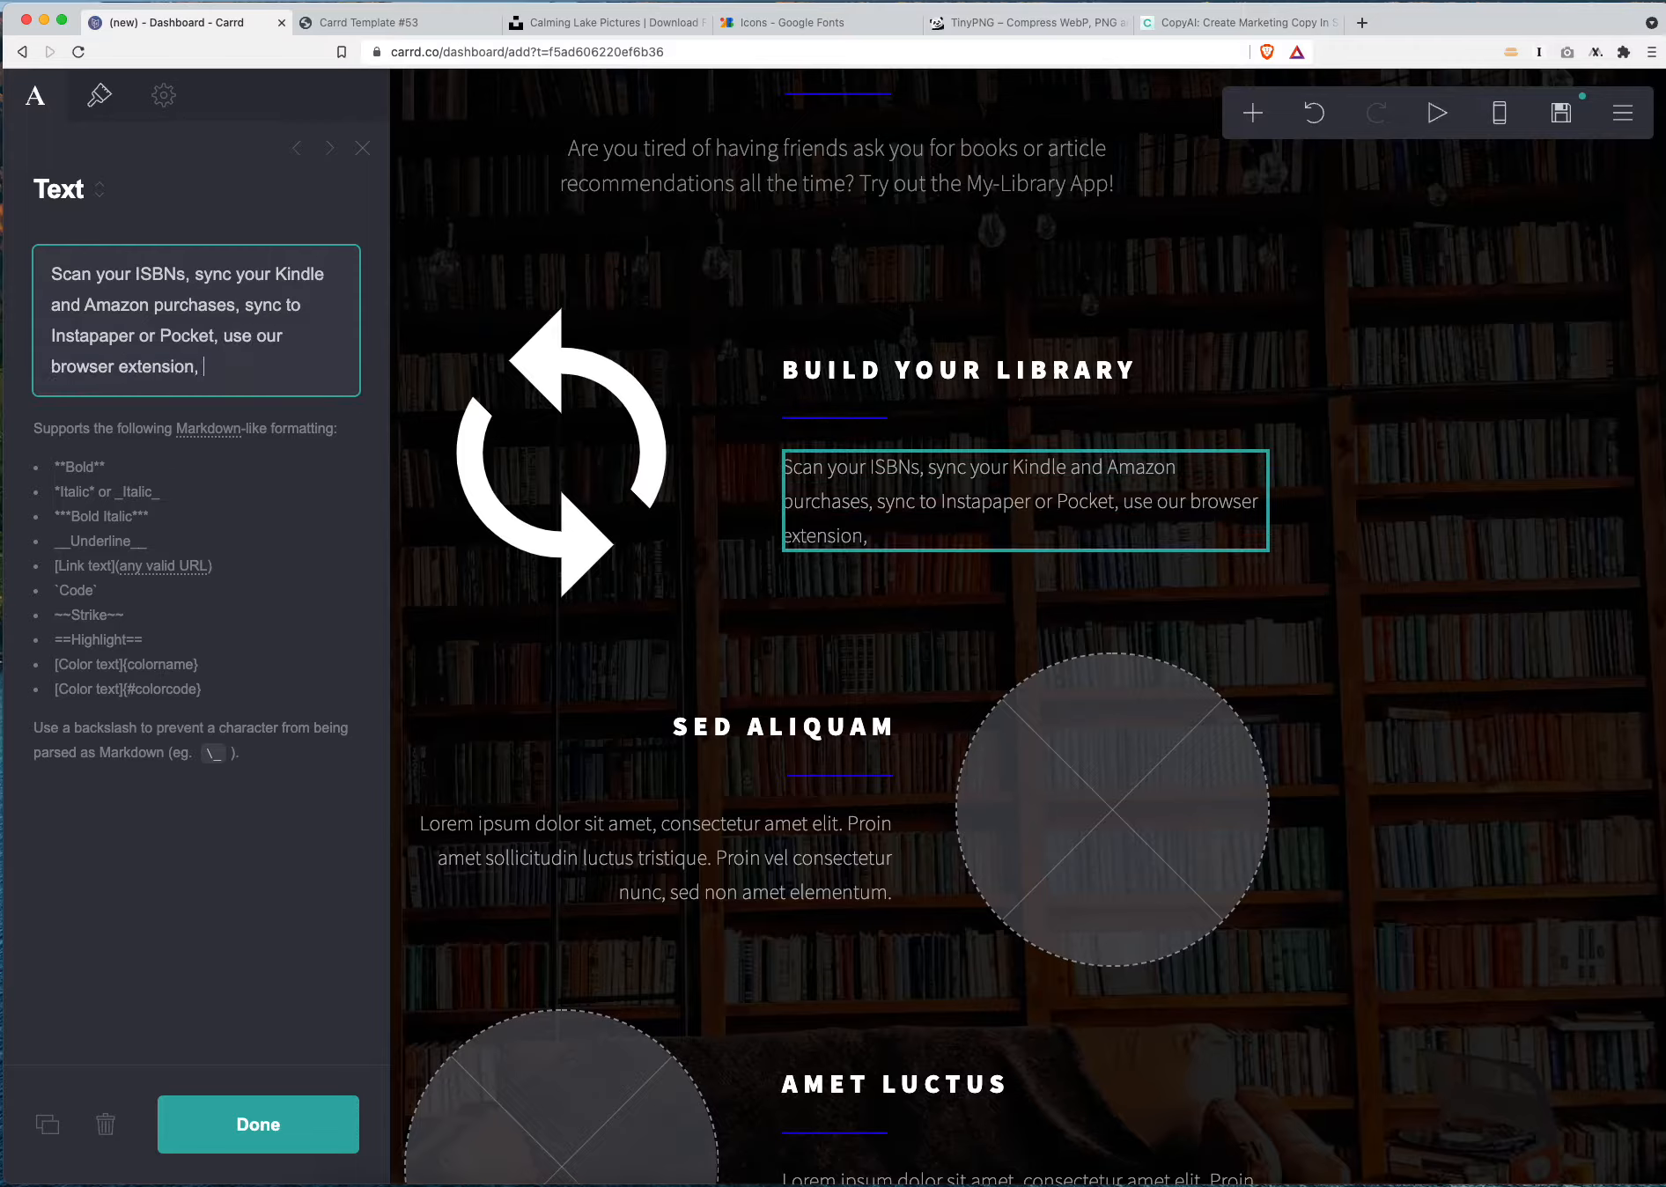
type("ly.")
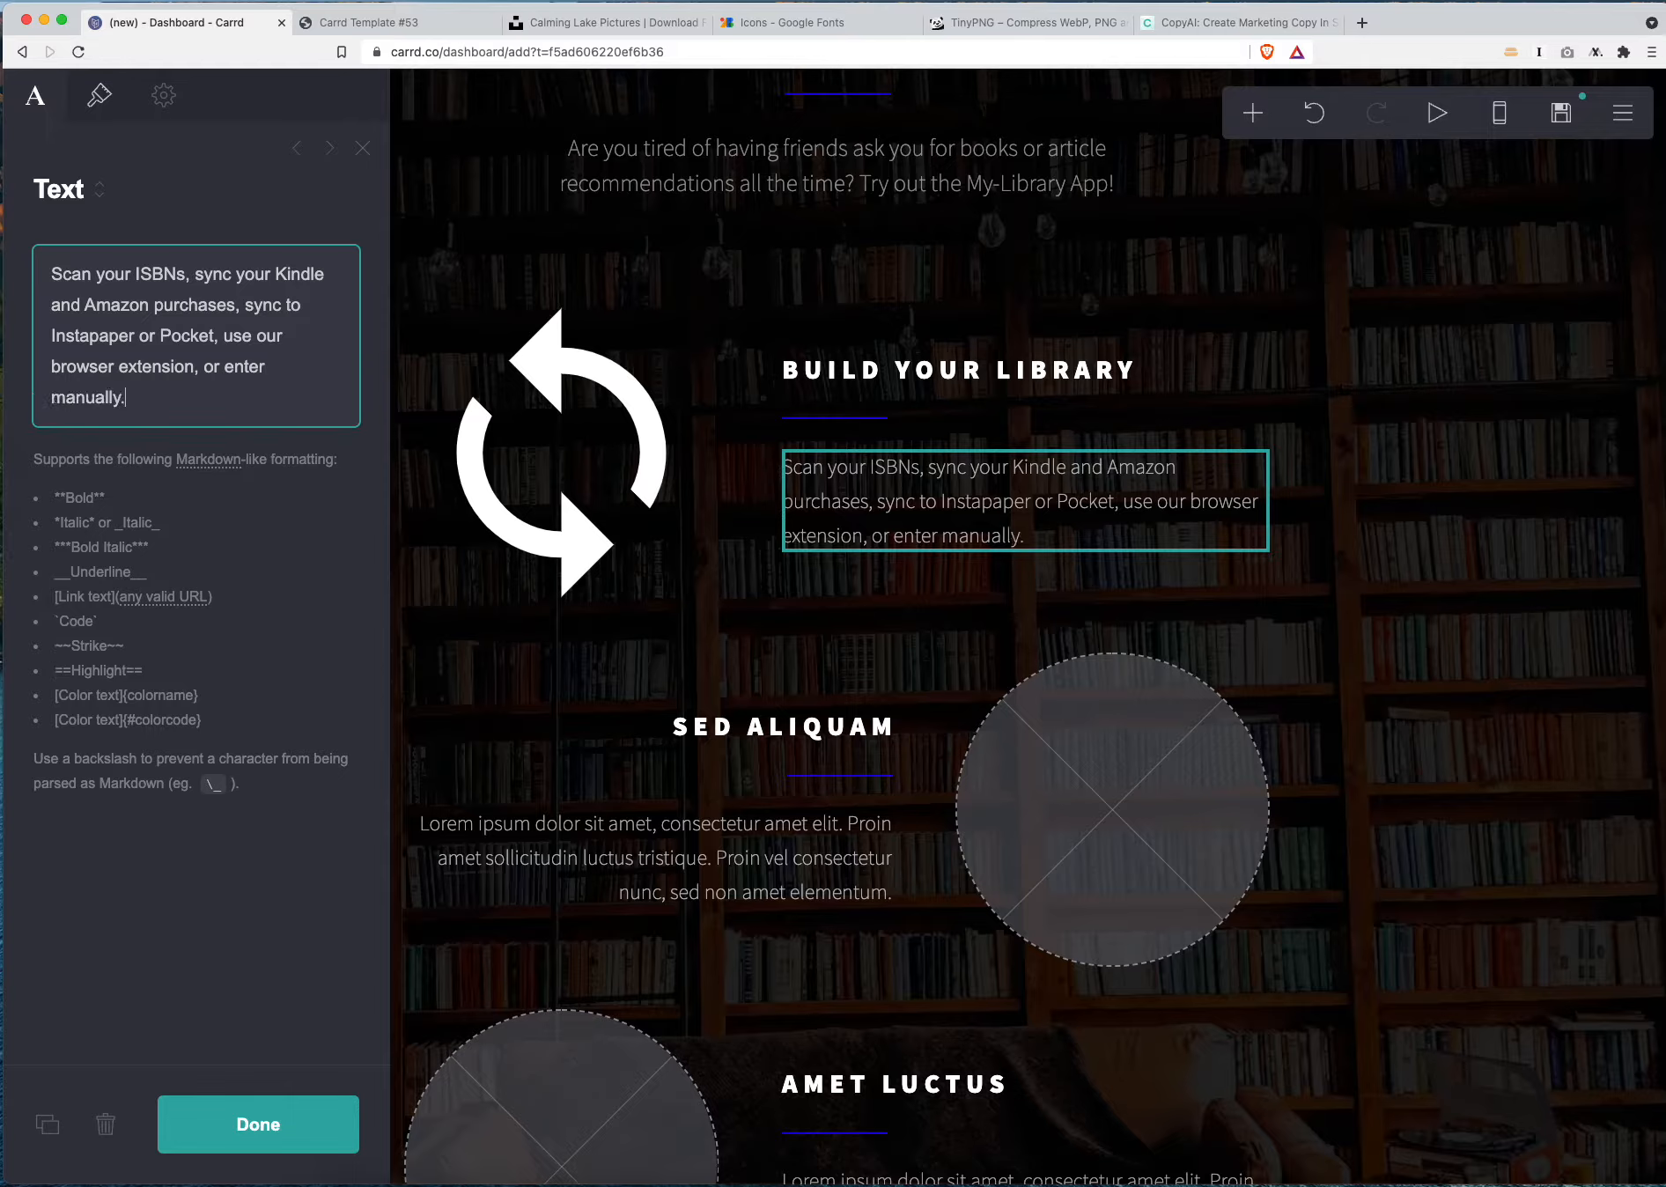
left_click(1424, 626)
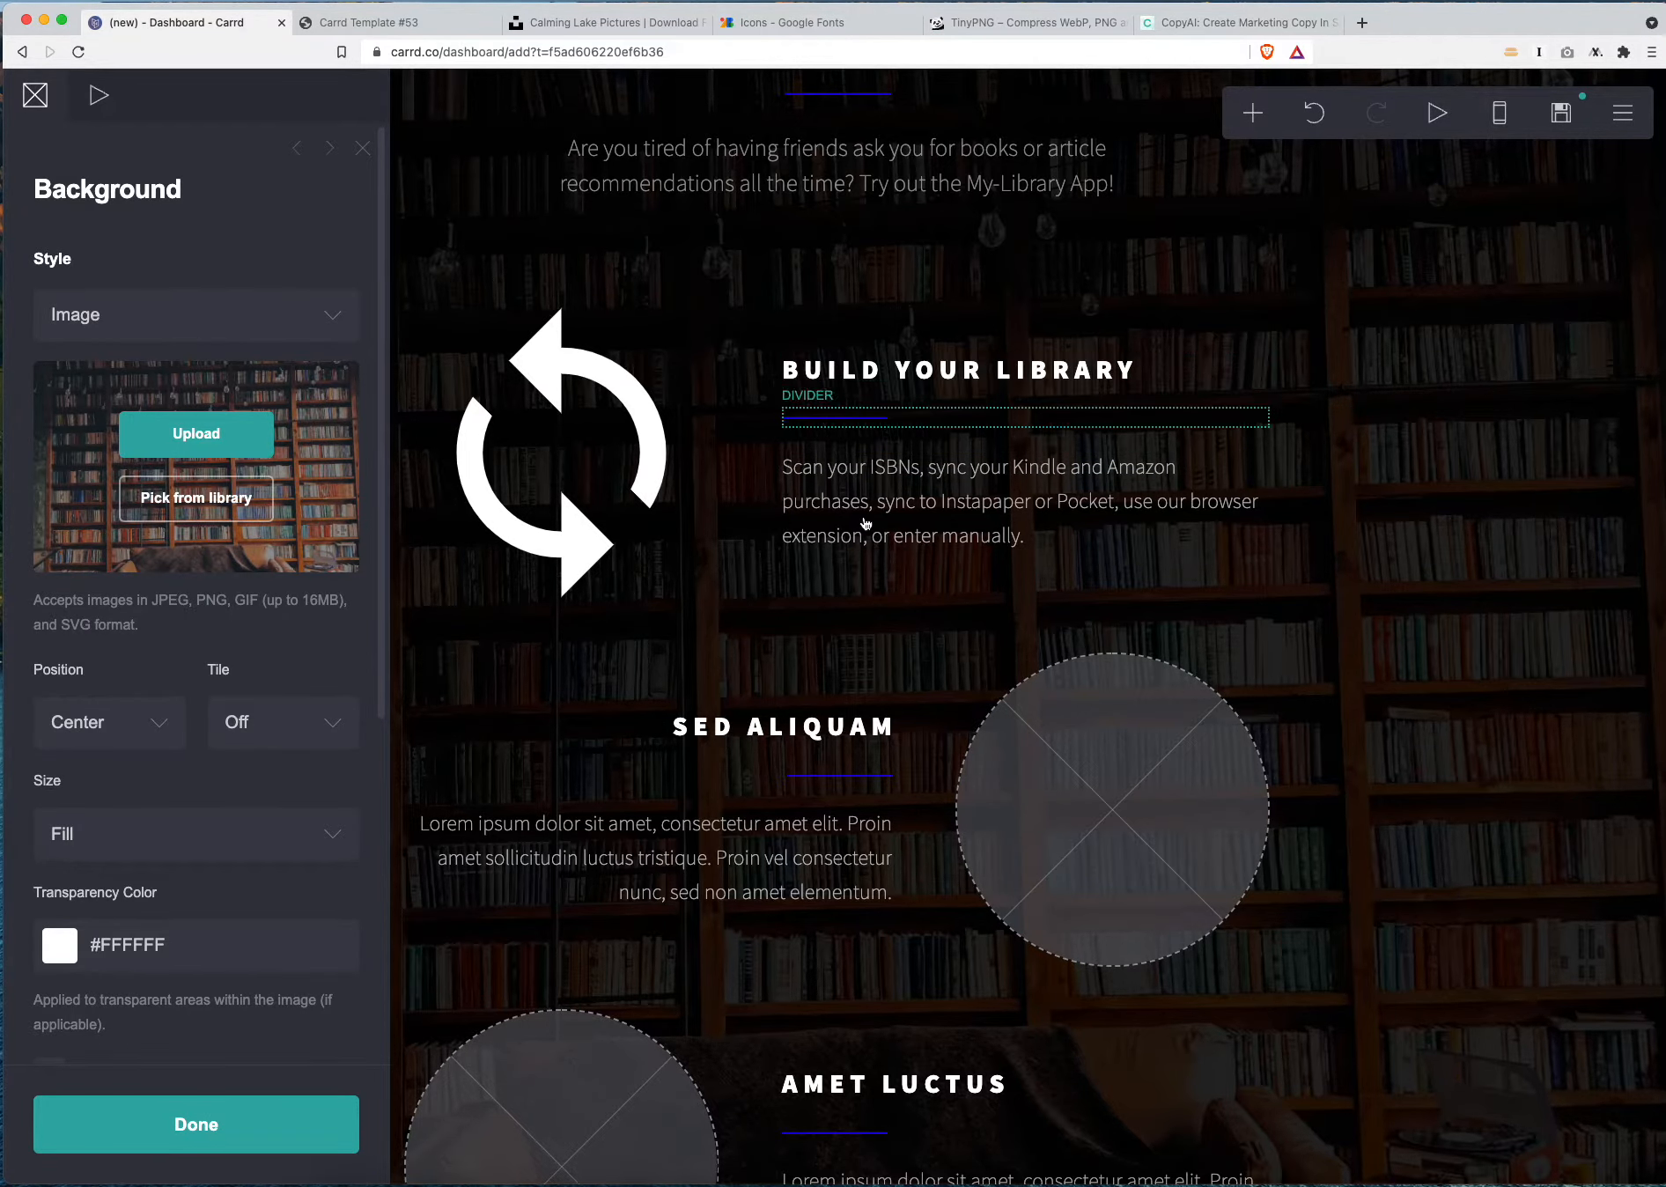
Look over the updated page section and switch to the CopyAI website to view its home page
scroll(863, 529, "up", 3)
scroll(863, 527, "down", 4)
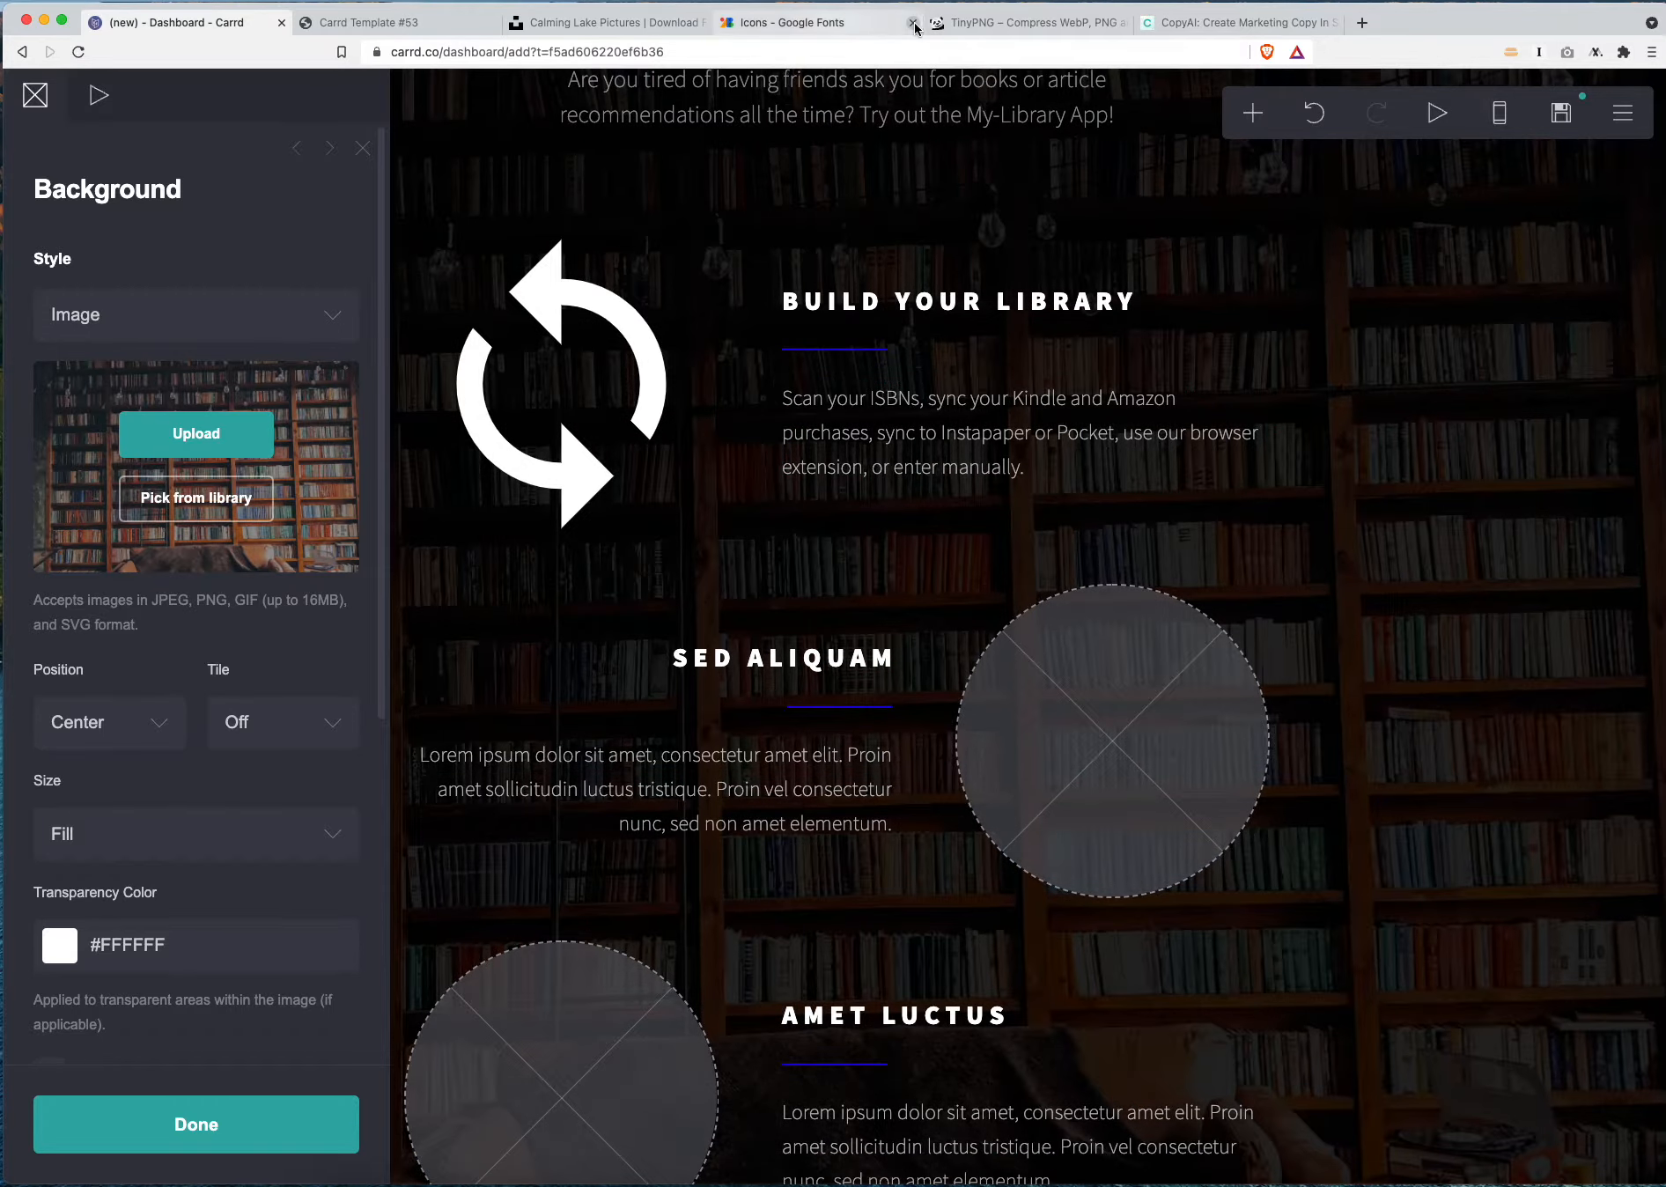
left_click(1223, 26)
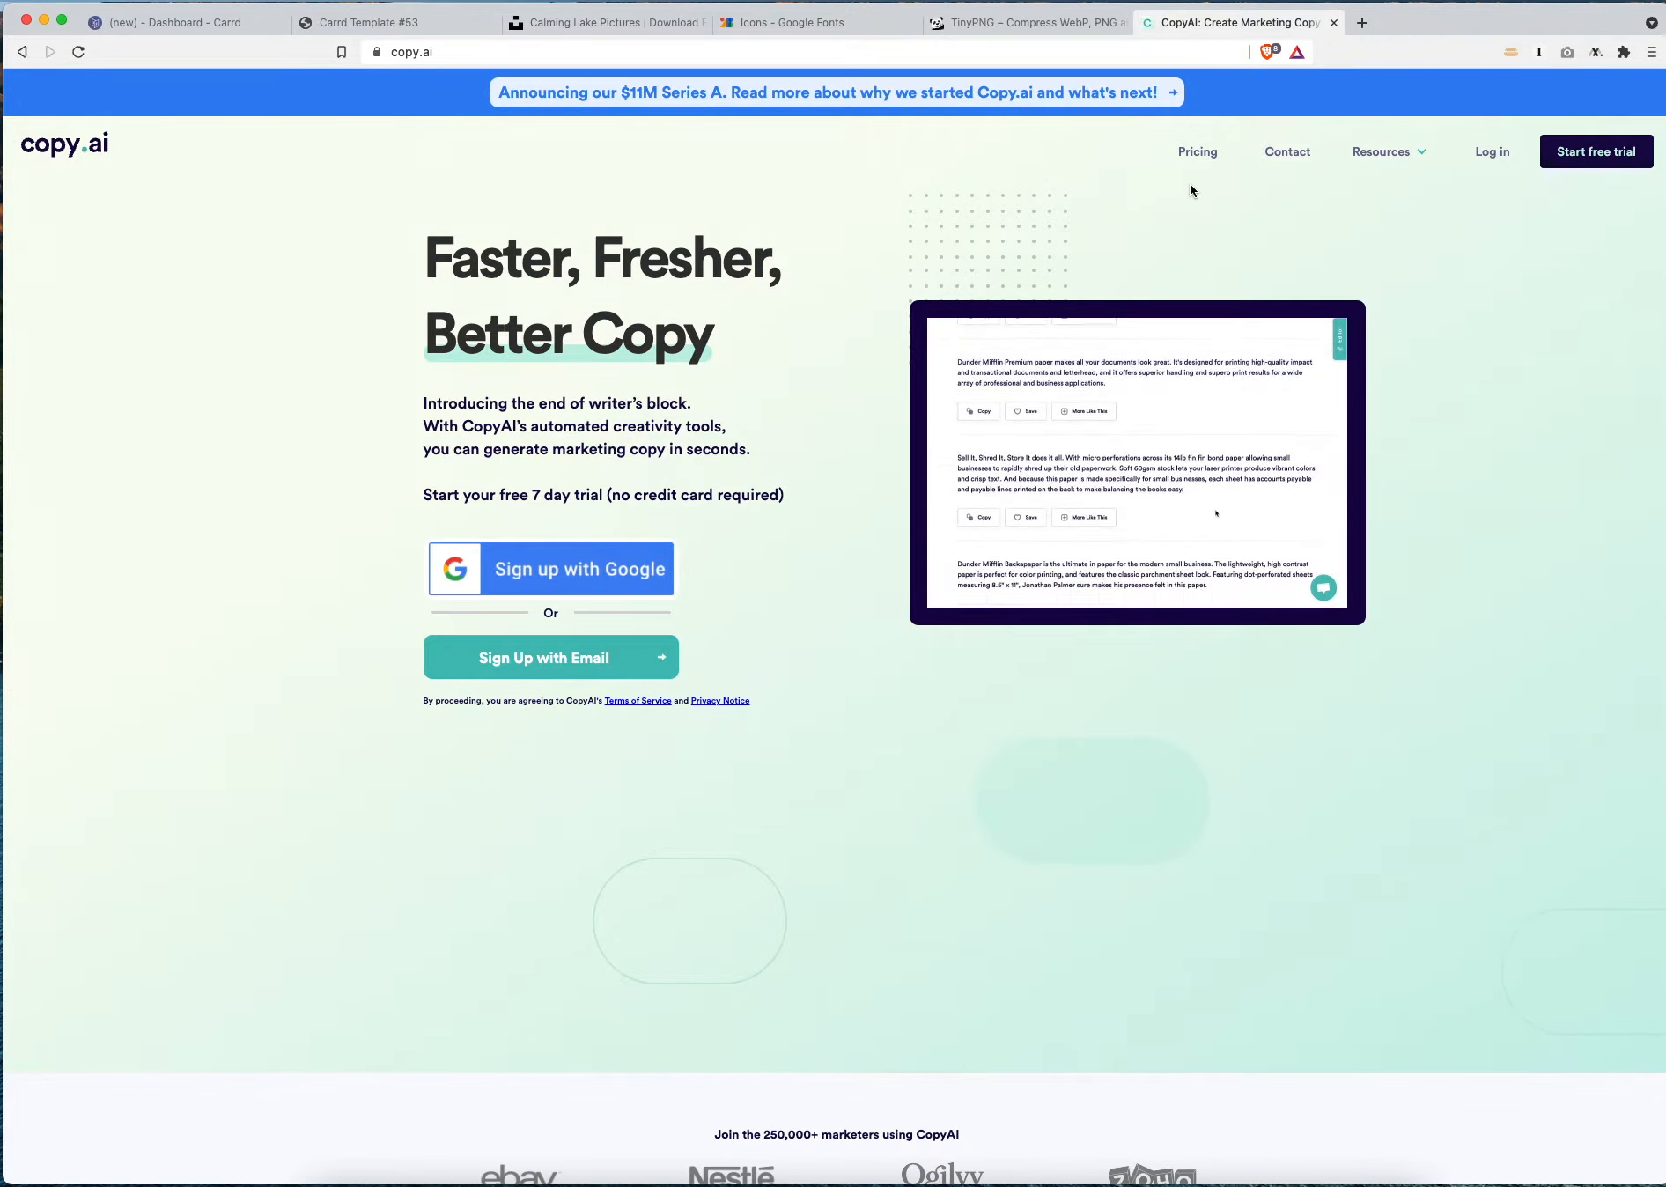
Switch back to the Carrd editor and replace the Sed aliquam heading with "Send Views to Friends"
left_click(159, 33)
scroll(764, 537, "down", 3)
left_click(763, 538)
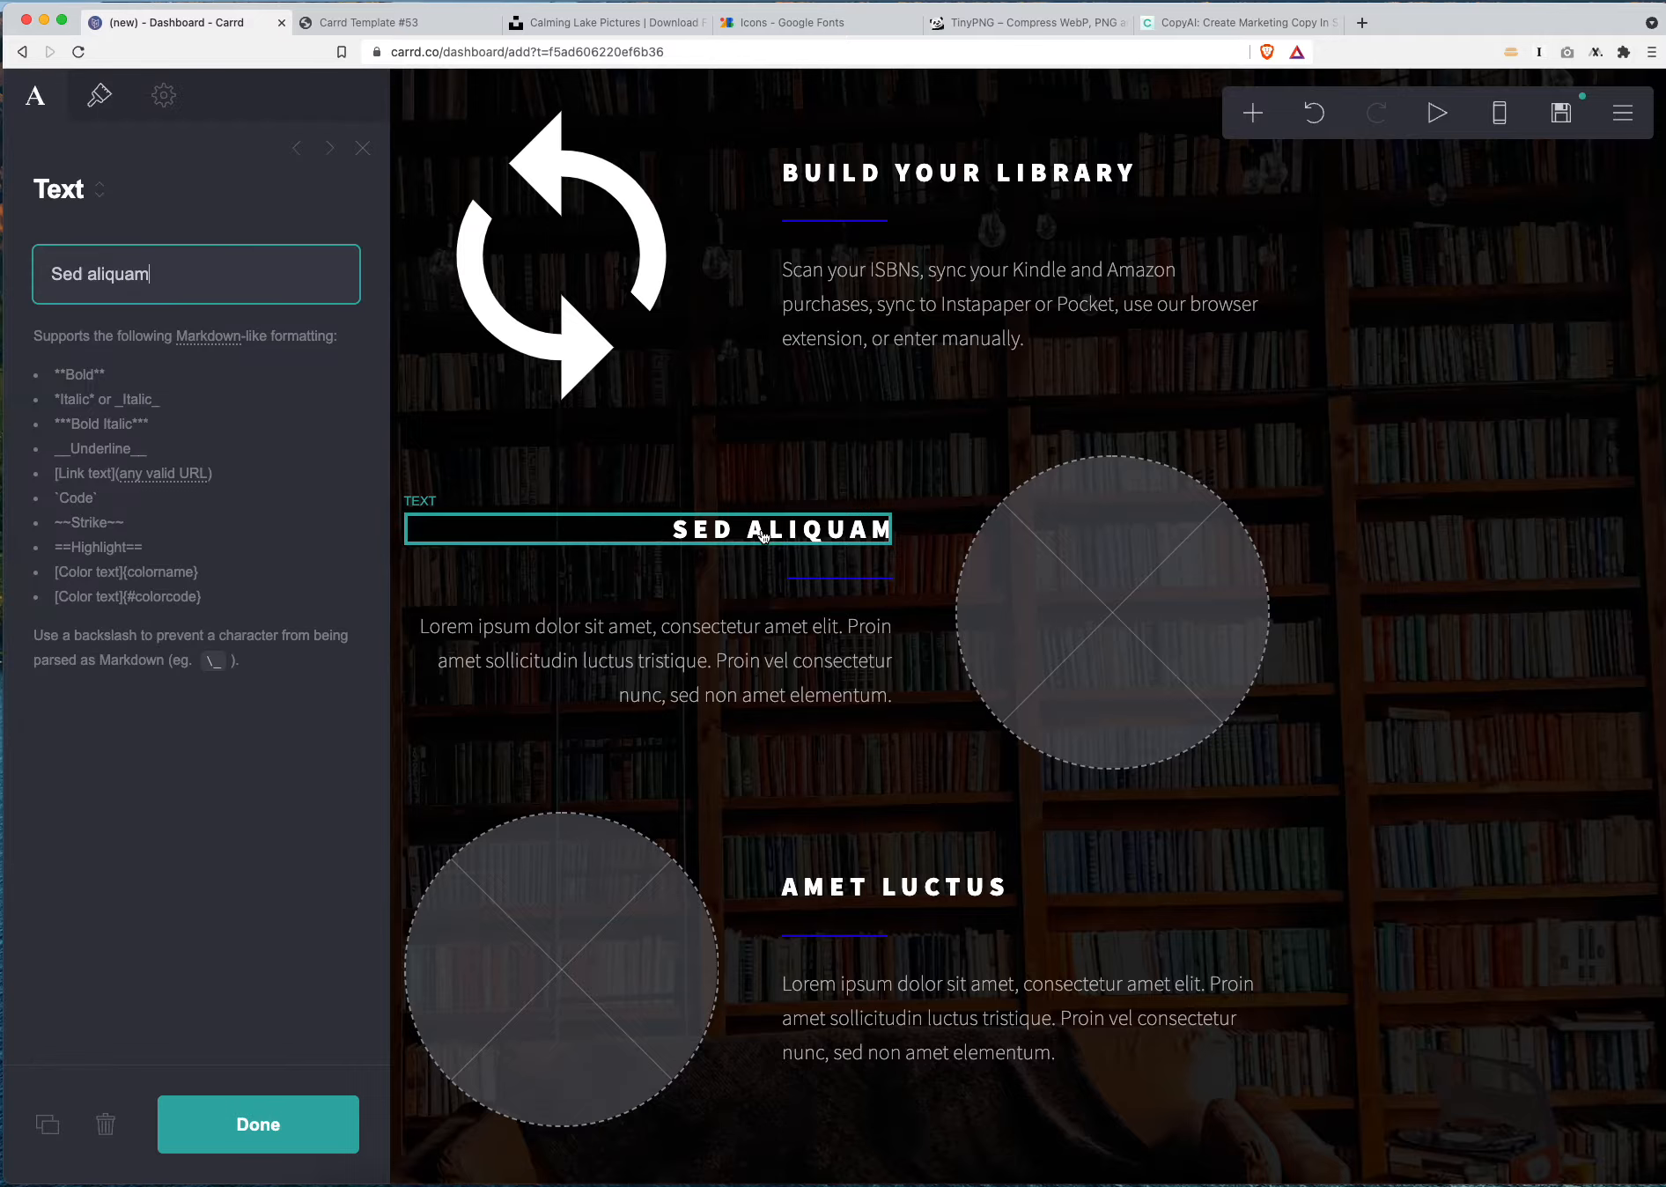
scroll(1053, 547, "down", 1)
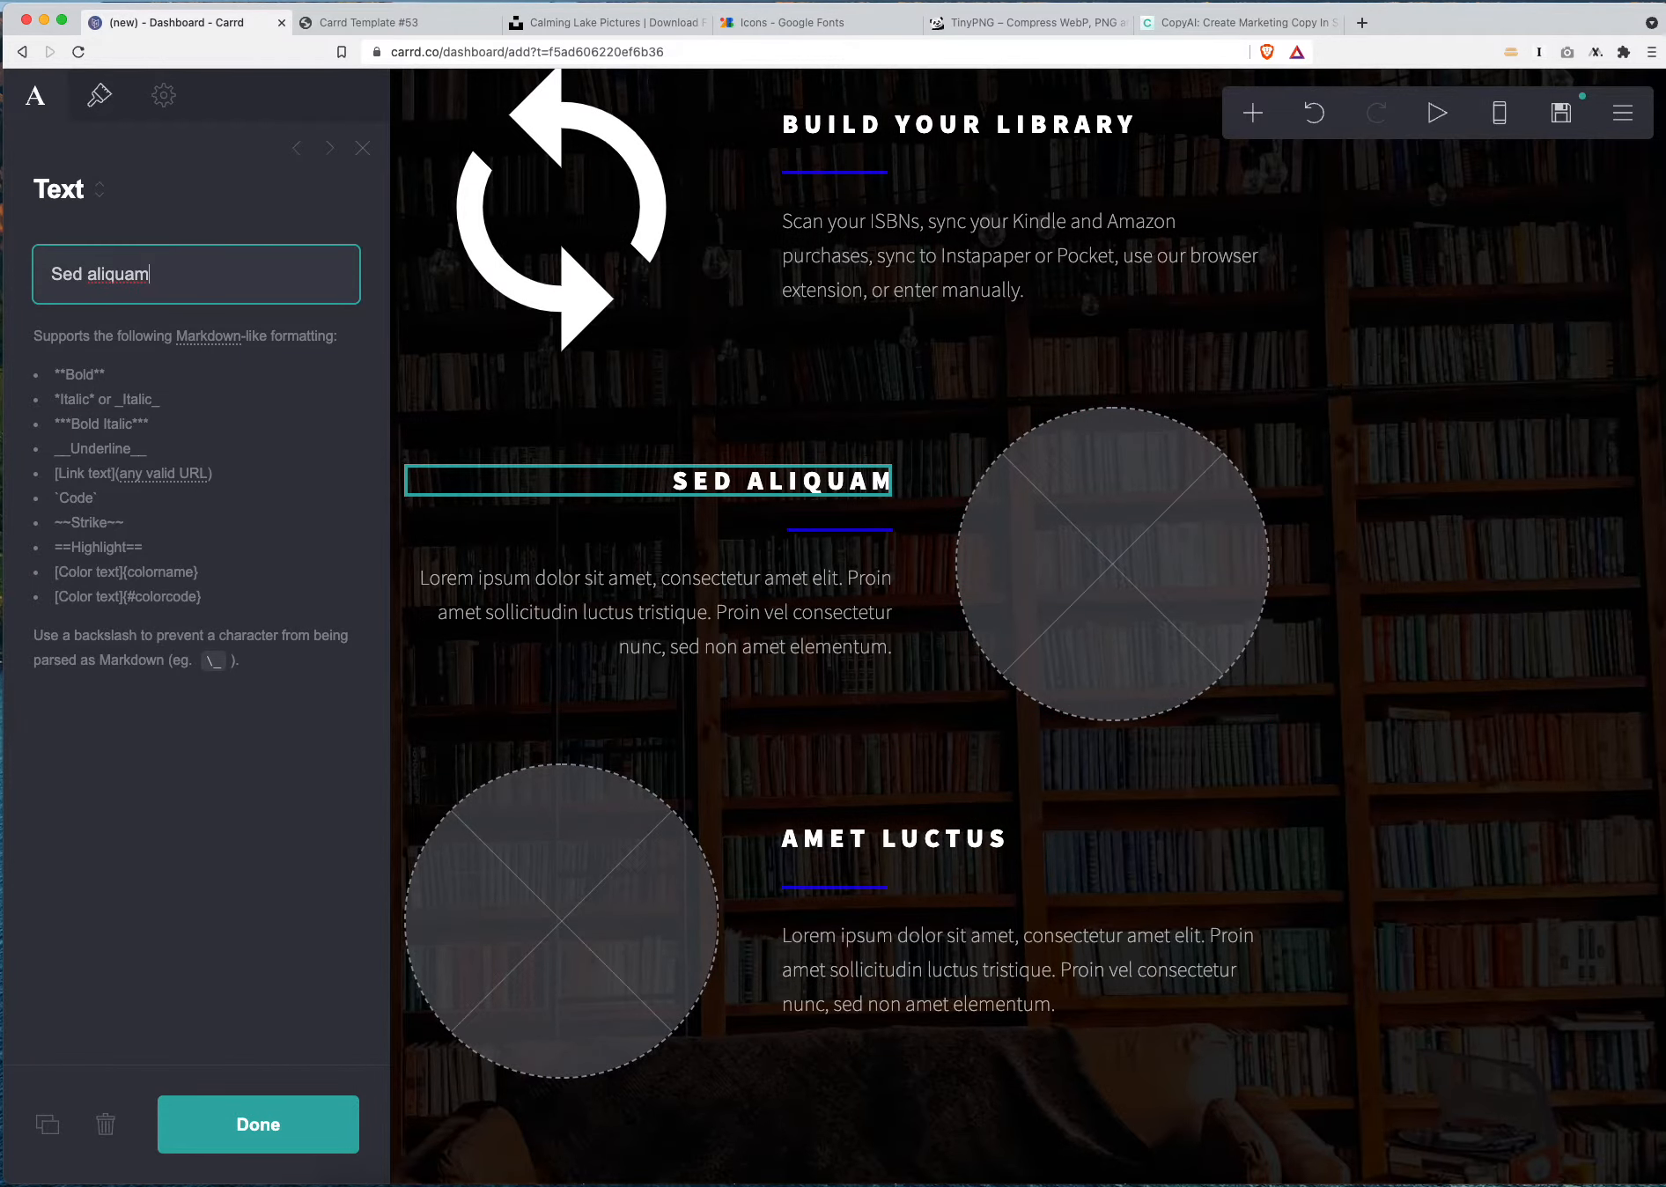
left_click_drag(200, 280, 33, 282)
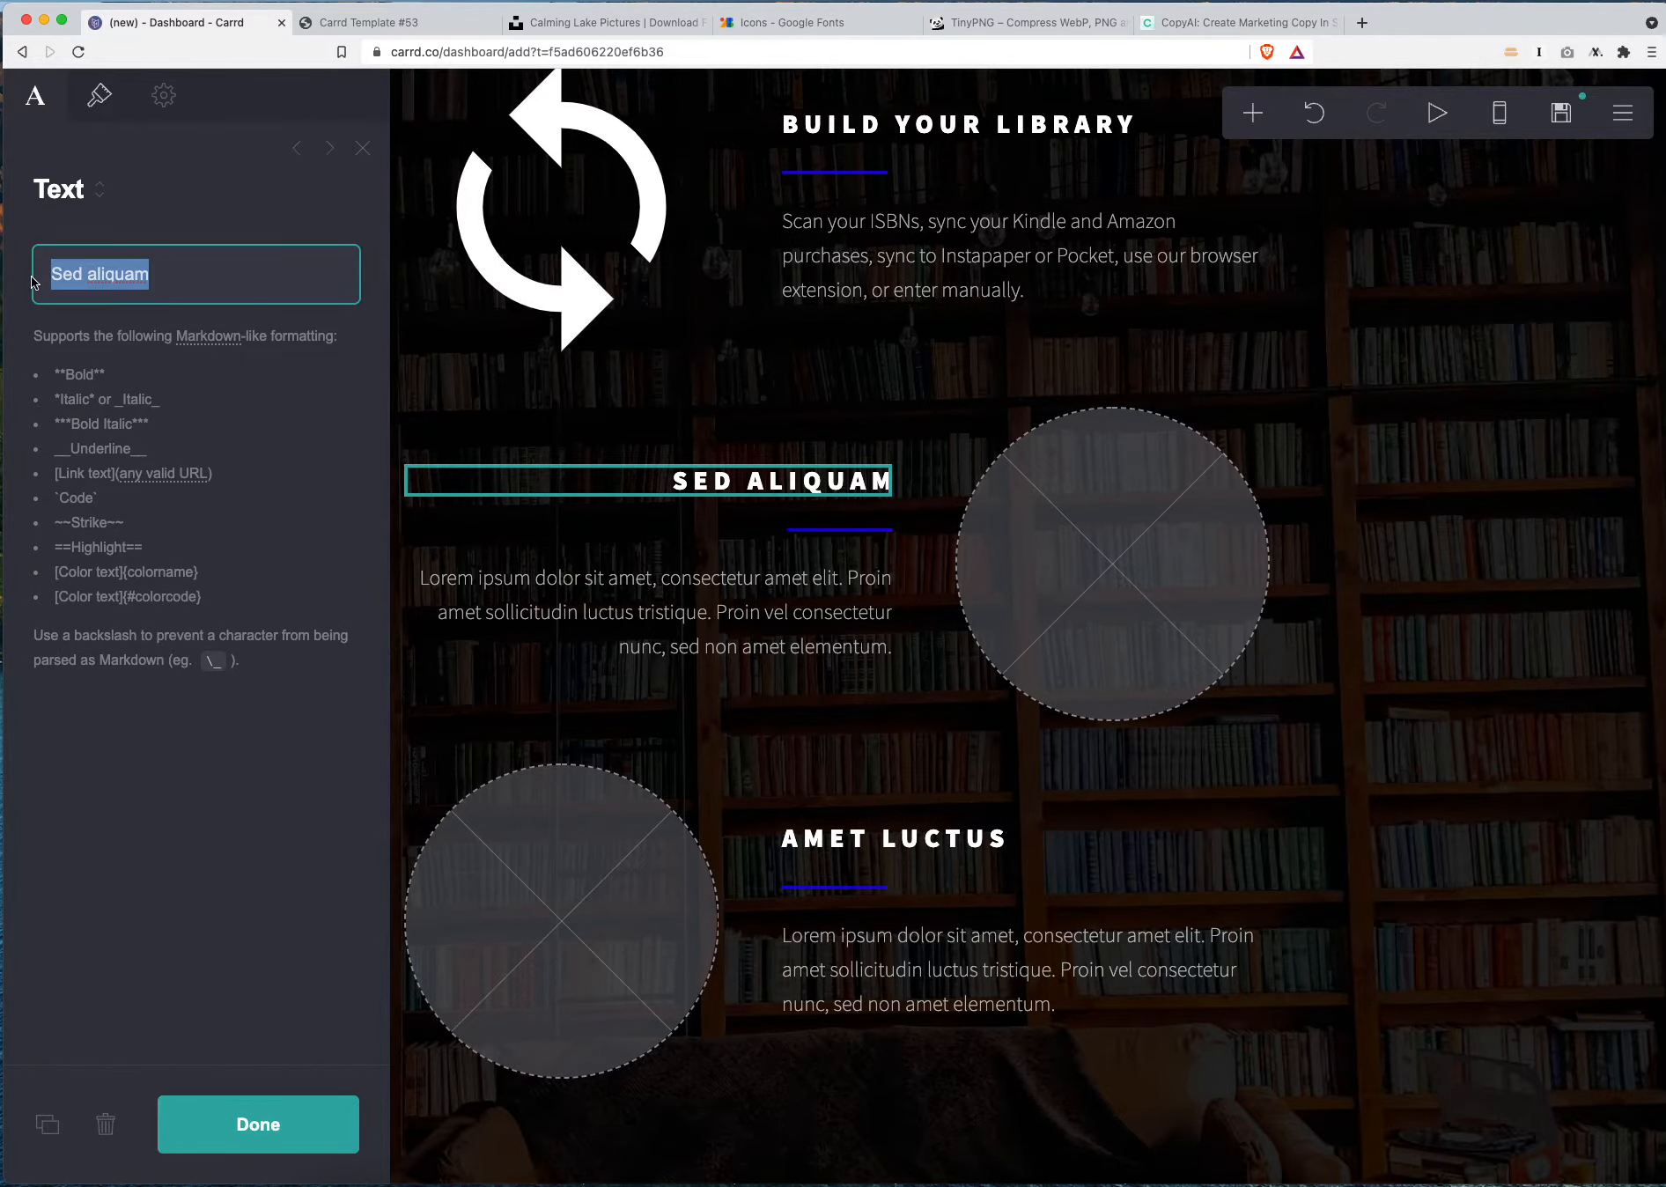
type("Send Views")
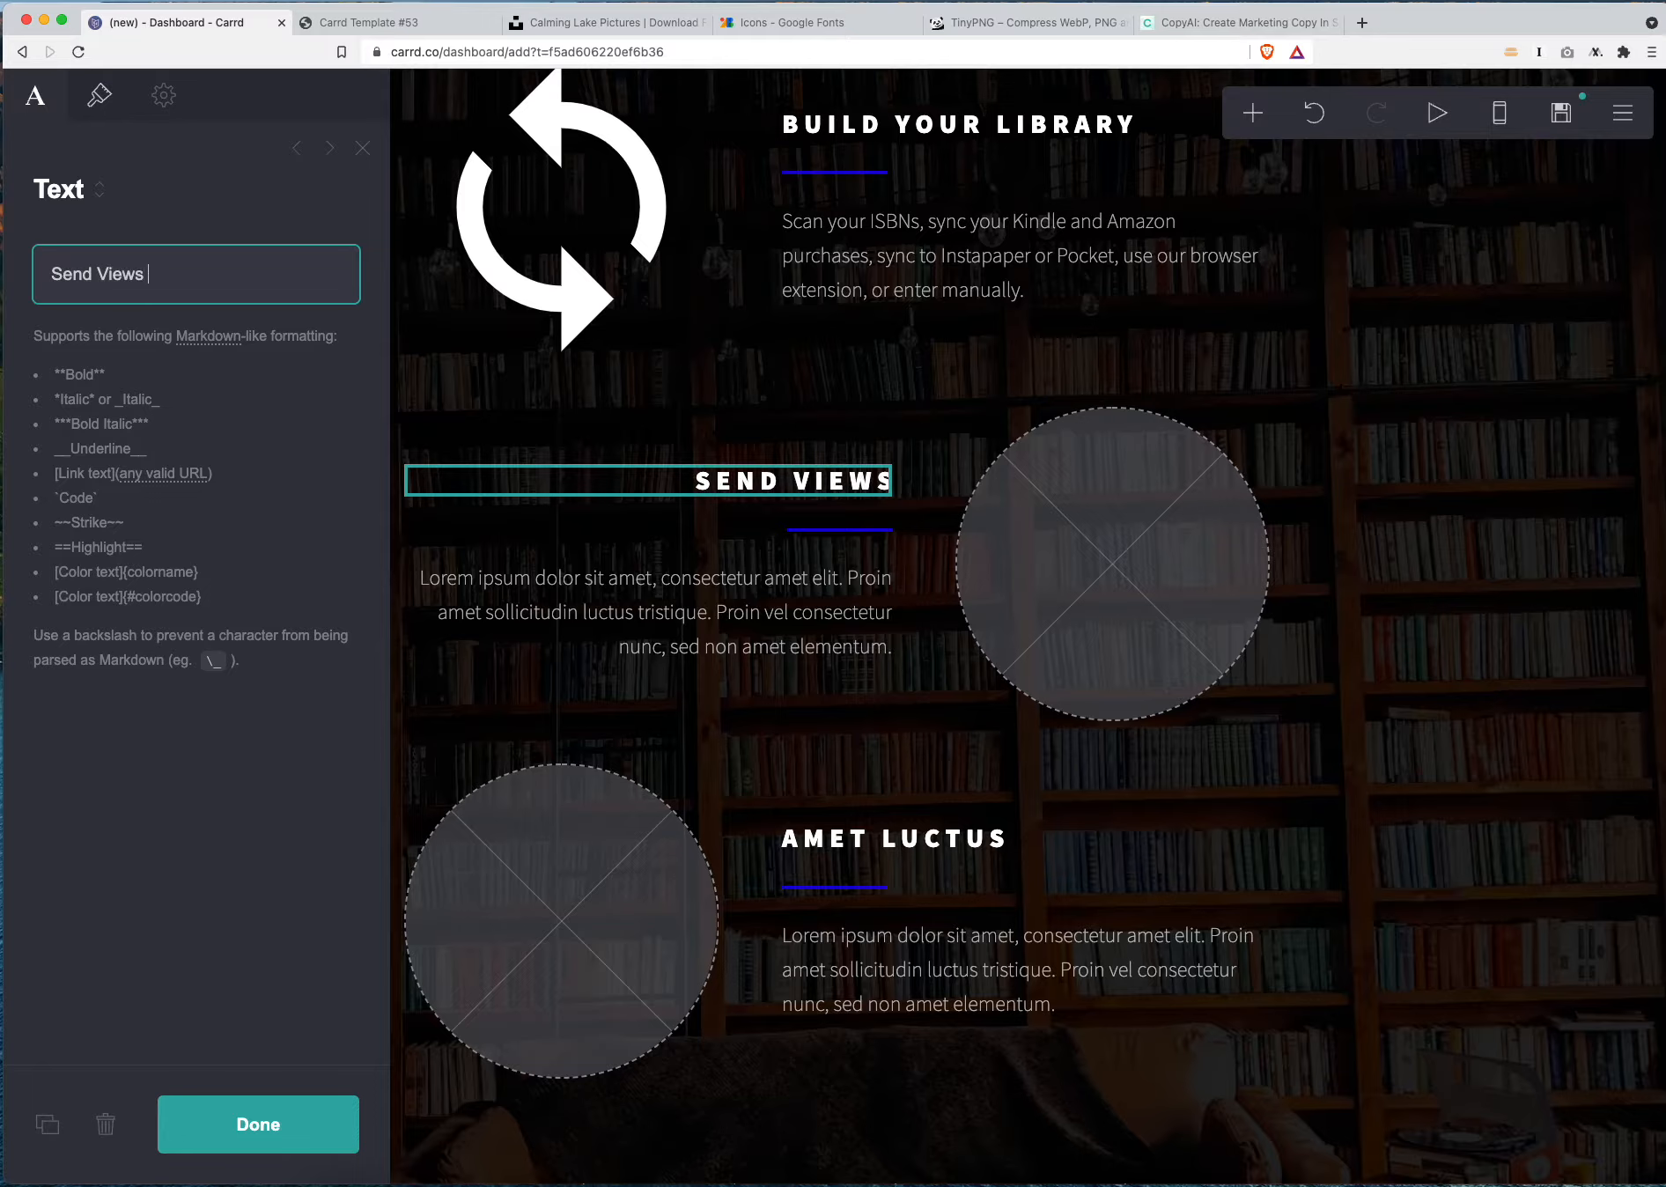
type(" to Friends")
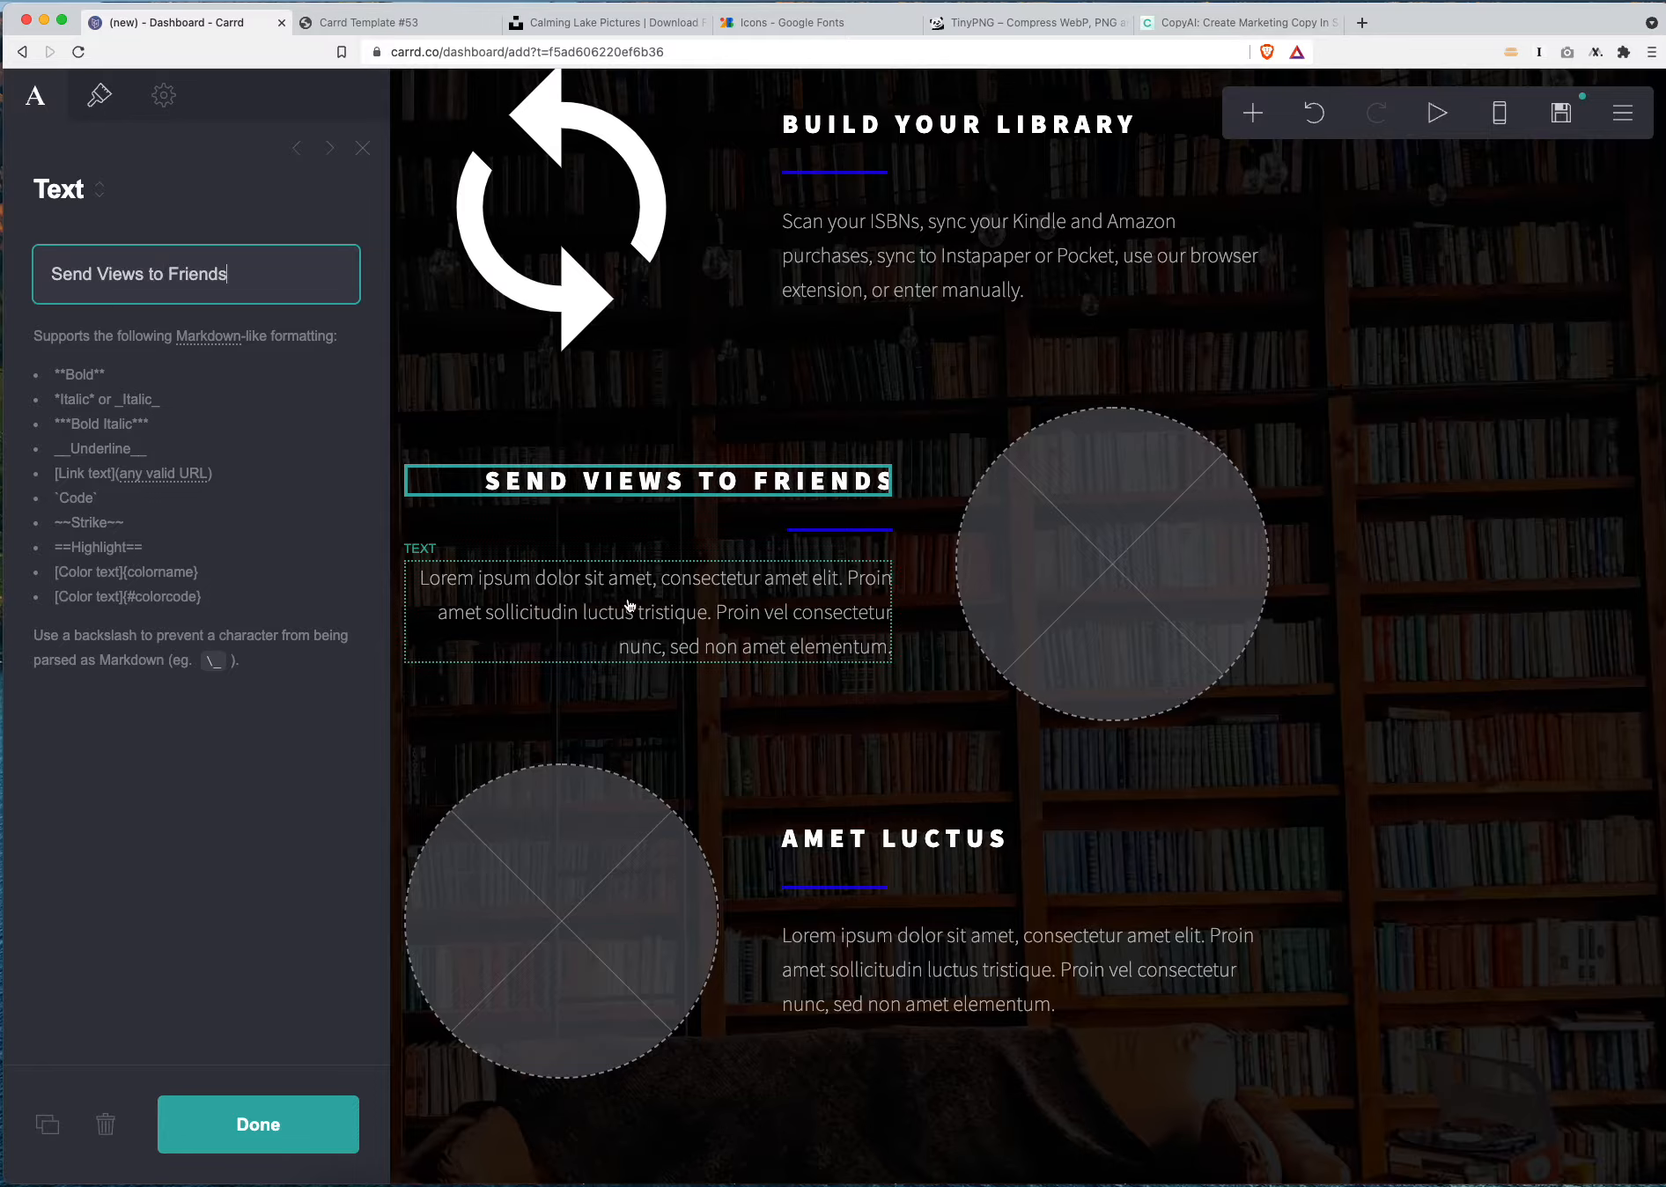
Replace the placeholder description under Send Views to Friends with "Each view is tagged to the friend you share it with."
left_click(630, 606)
key("super+a")
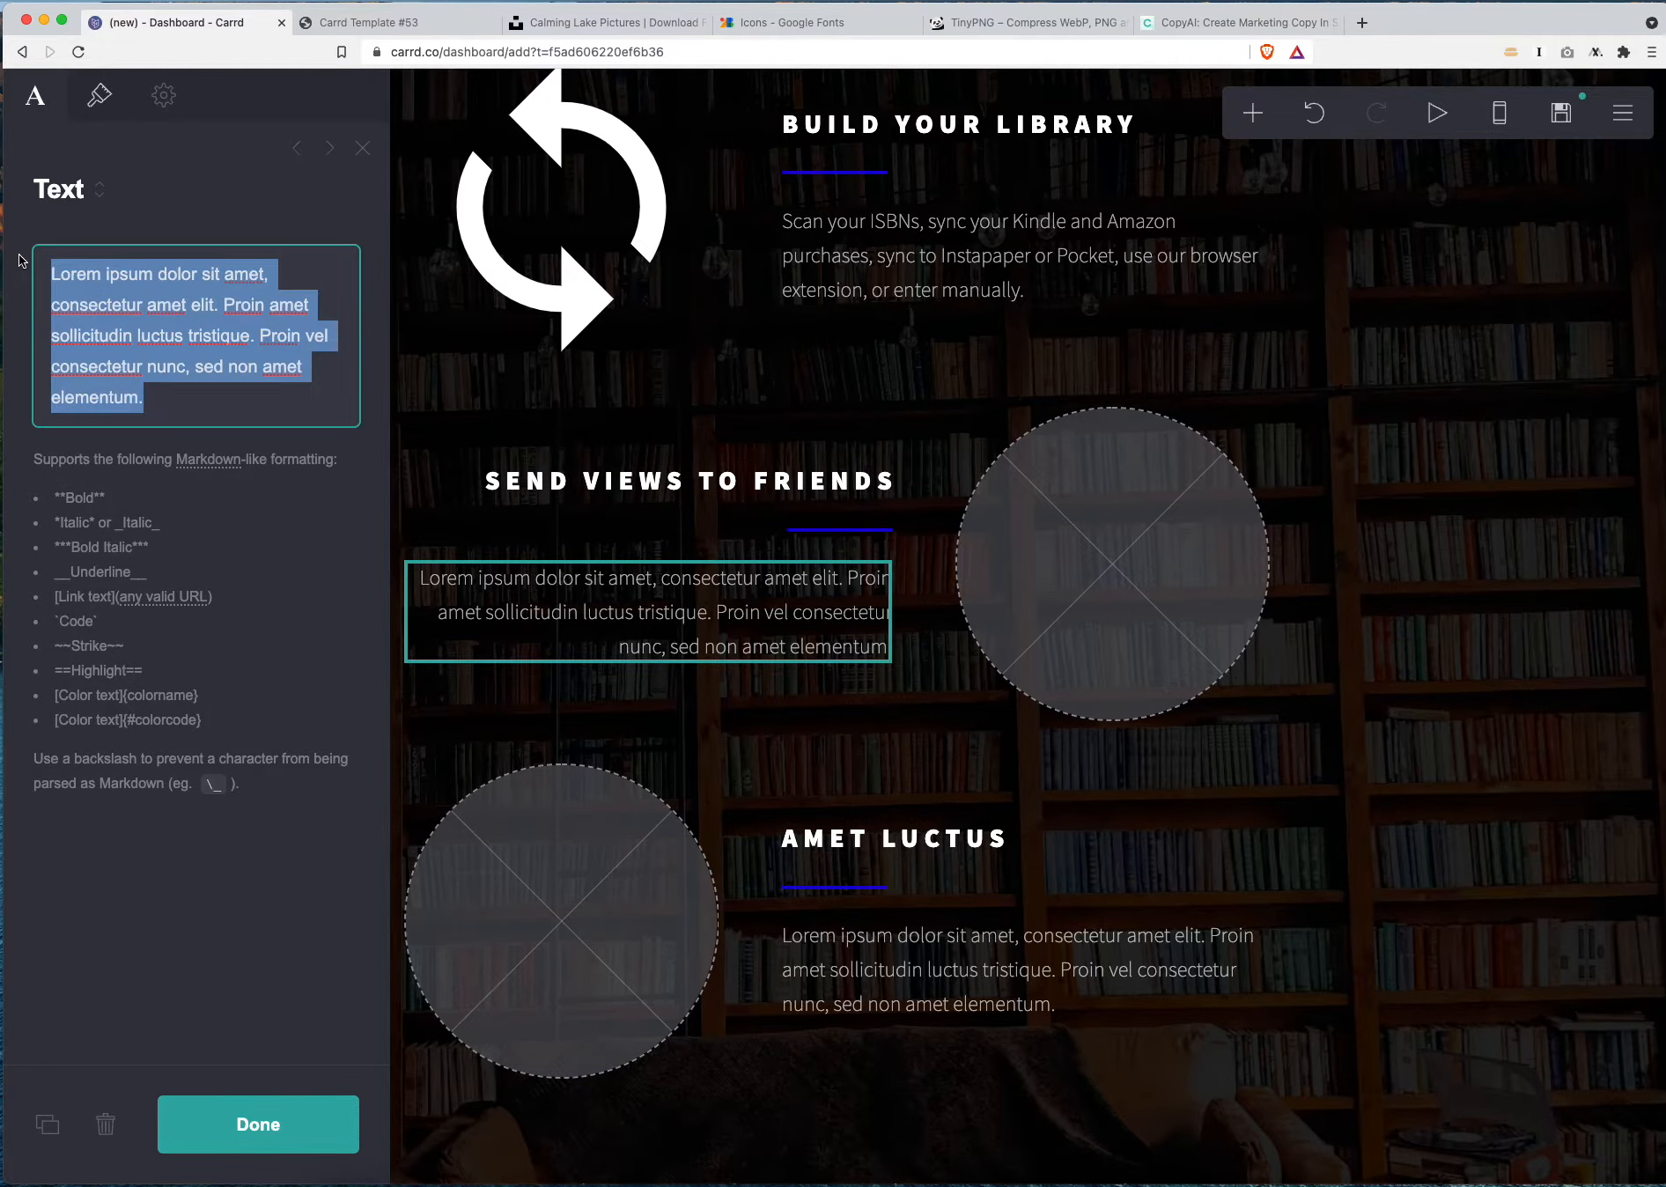
type("Each view is ta")
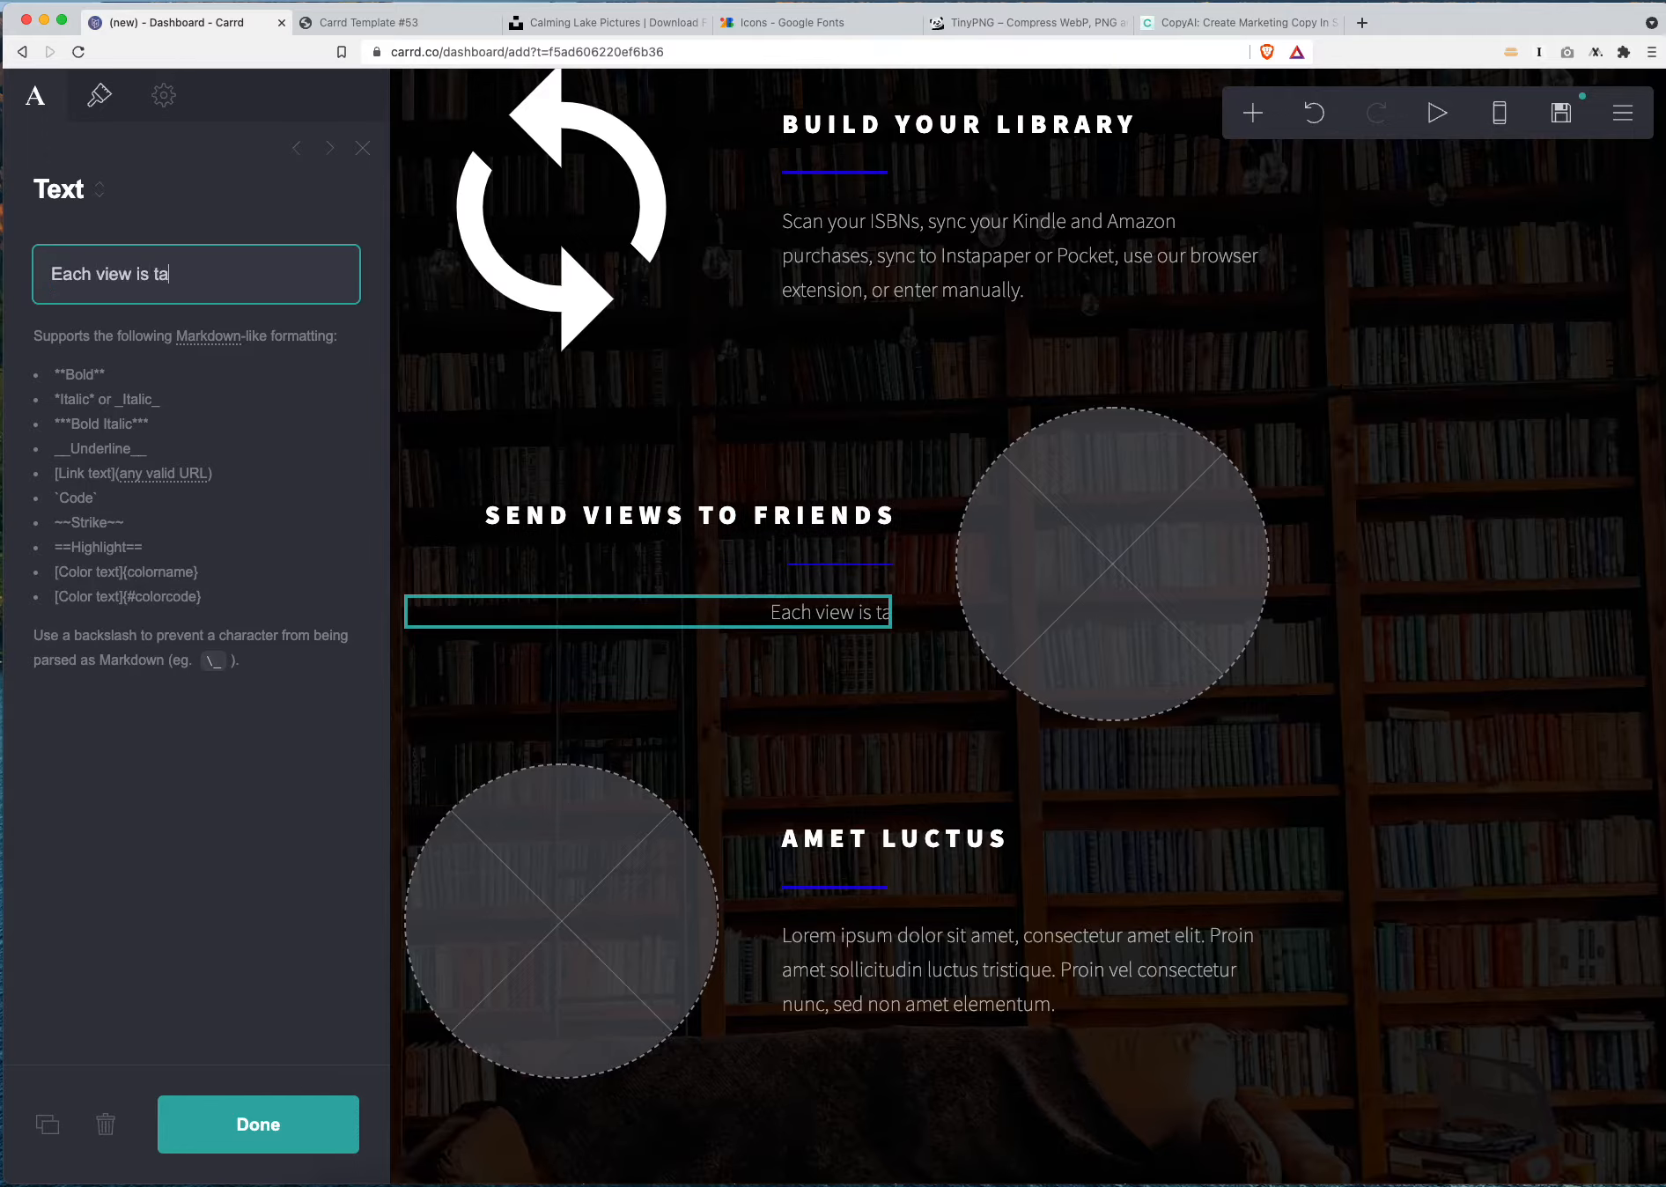
type("gged to the friend you sha")
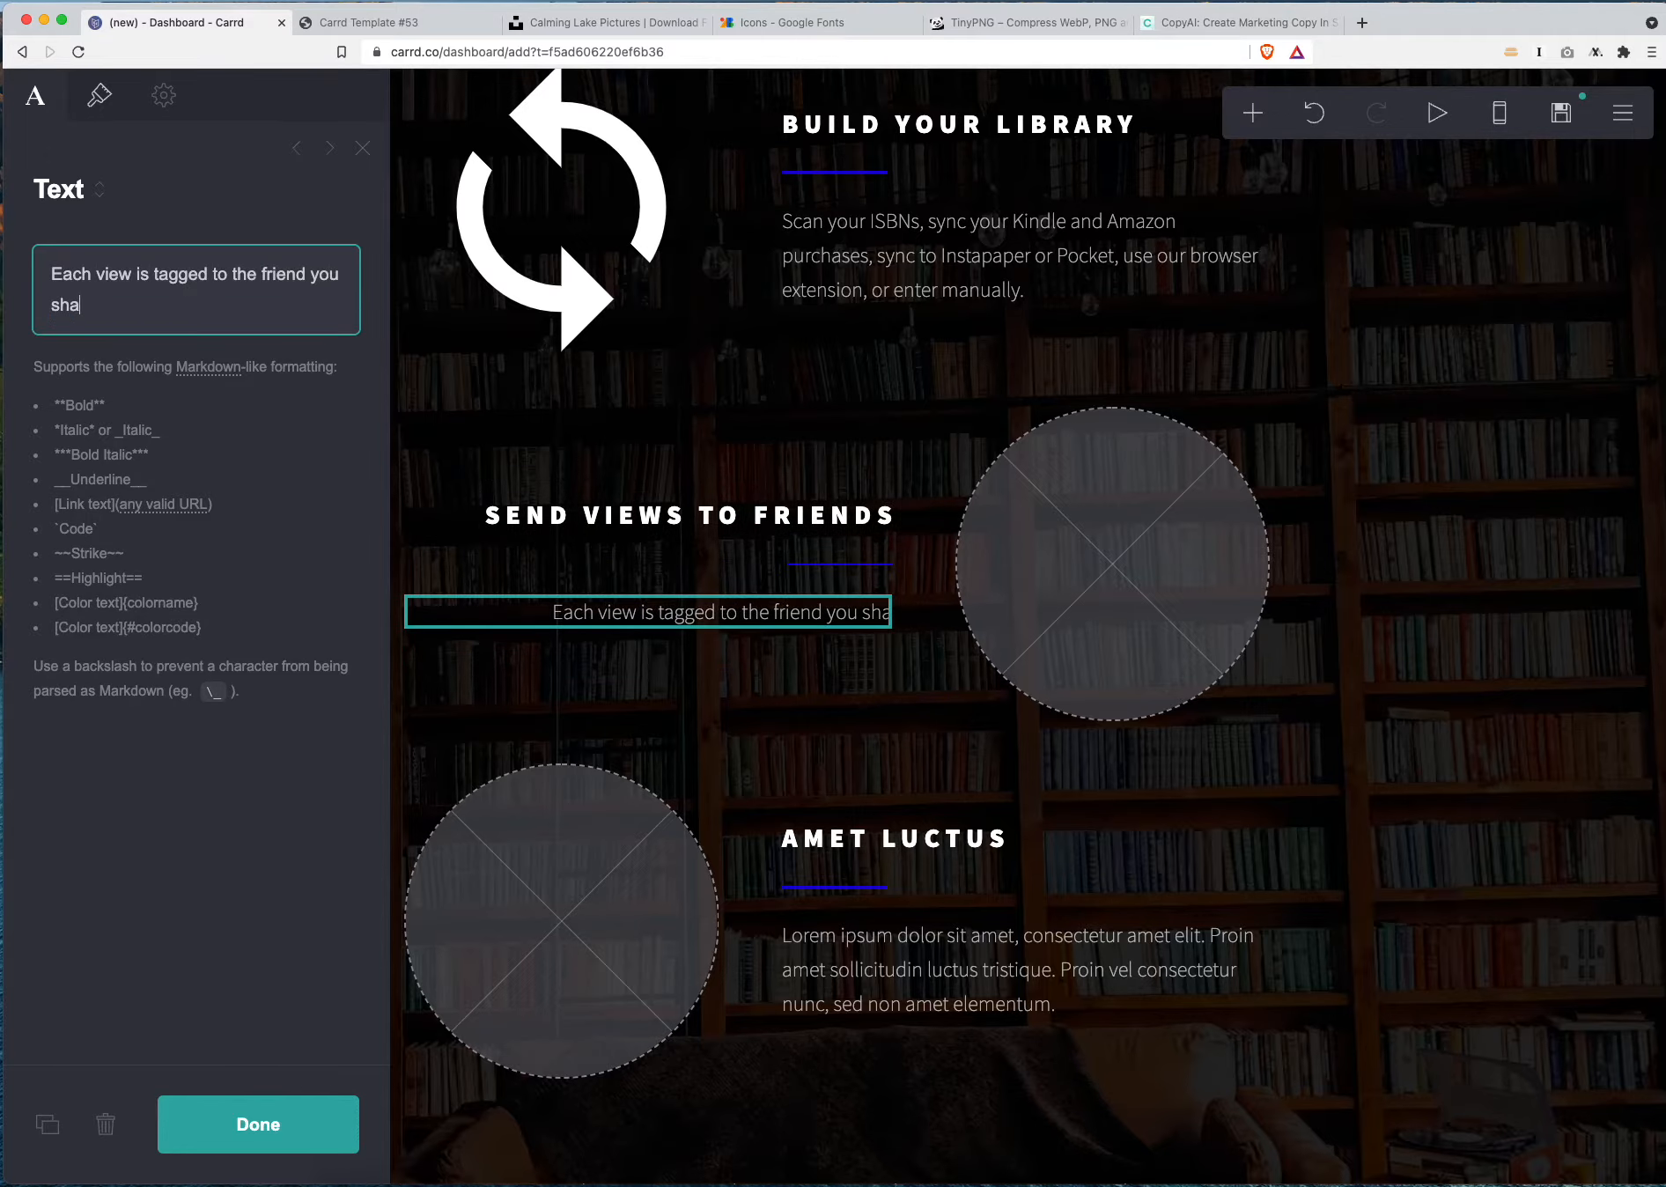
type("re it with.")
Append "So you can track their interest as easily as if you were tracking ad clicks." to the Send Views to Friends description
type("So you c")
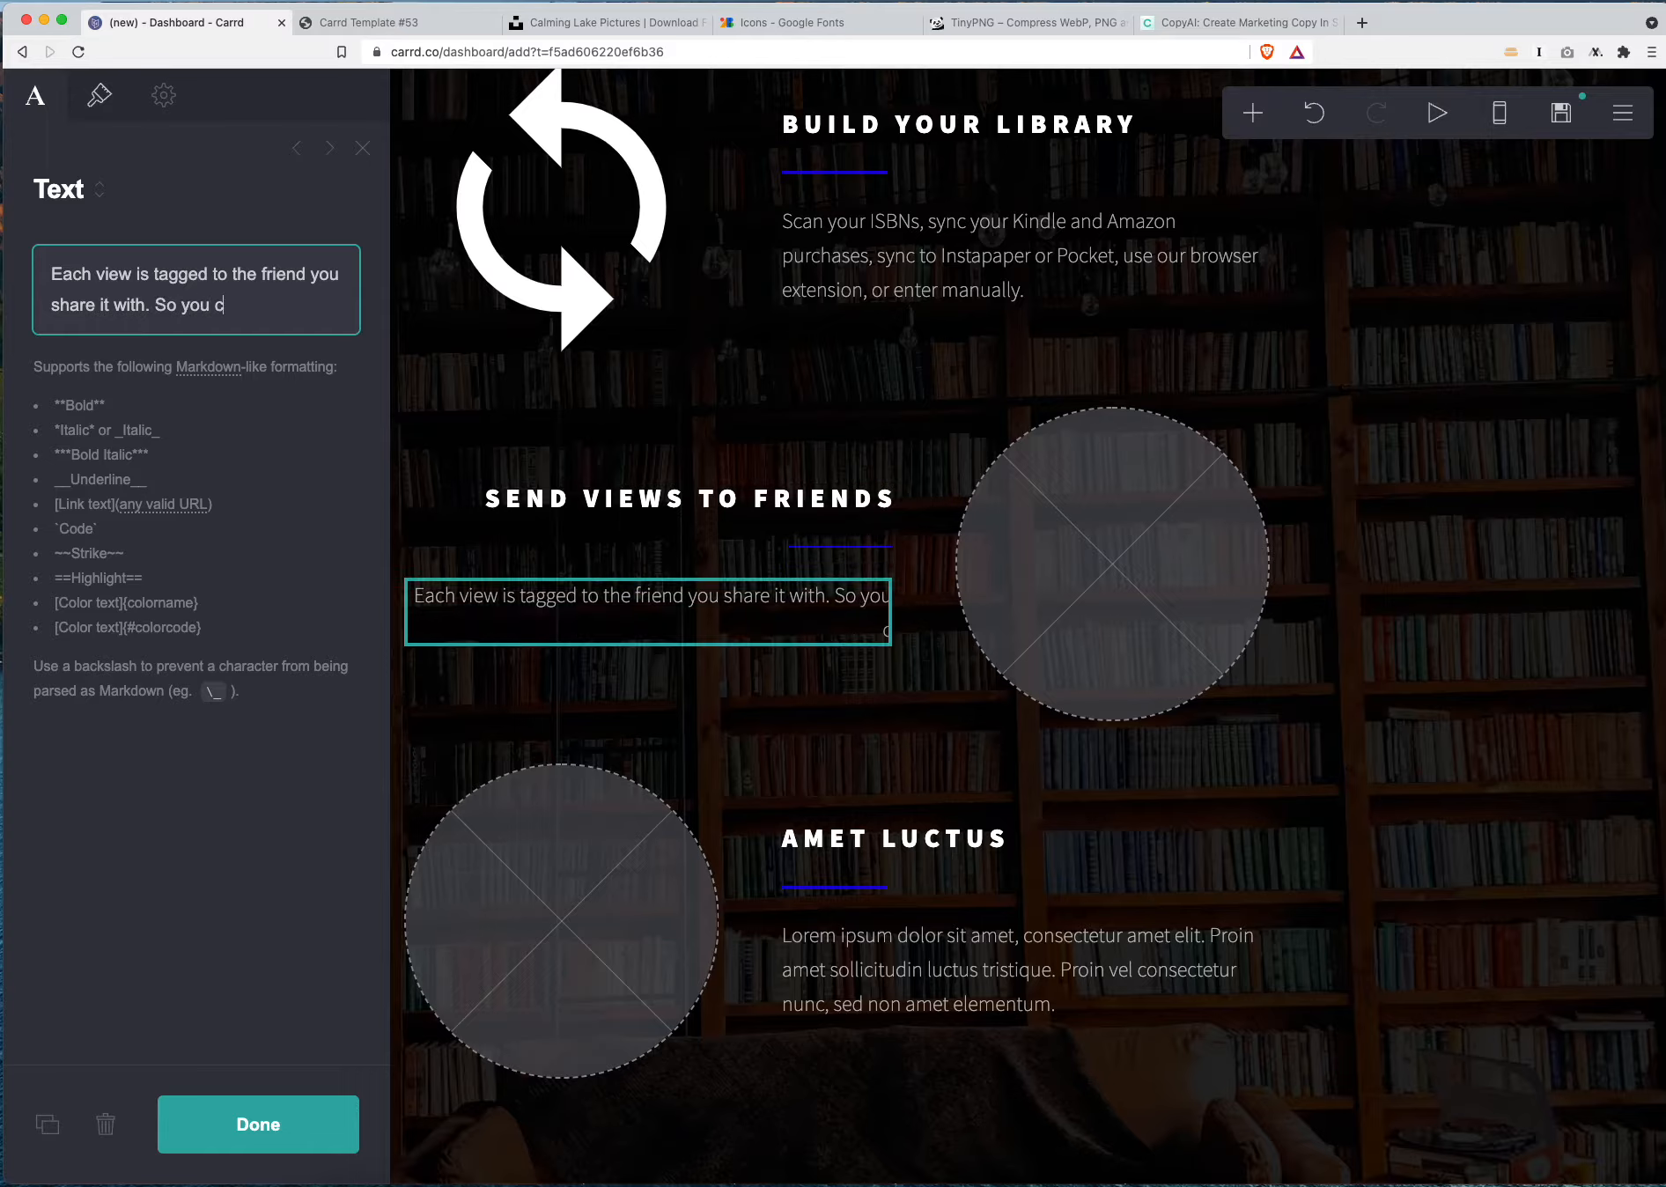
type("an track their interest ")
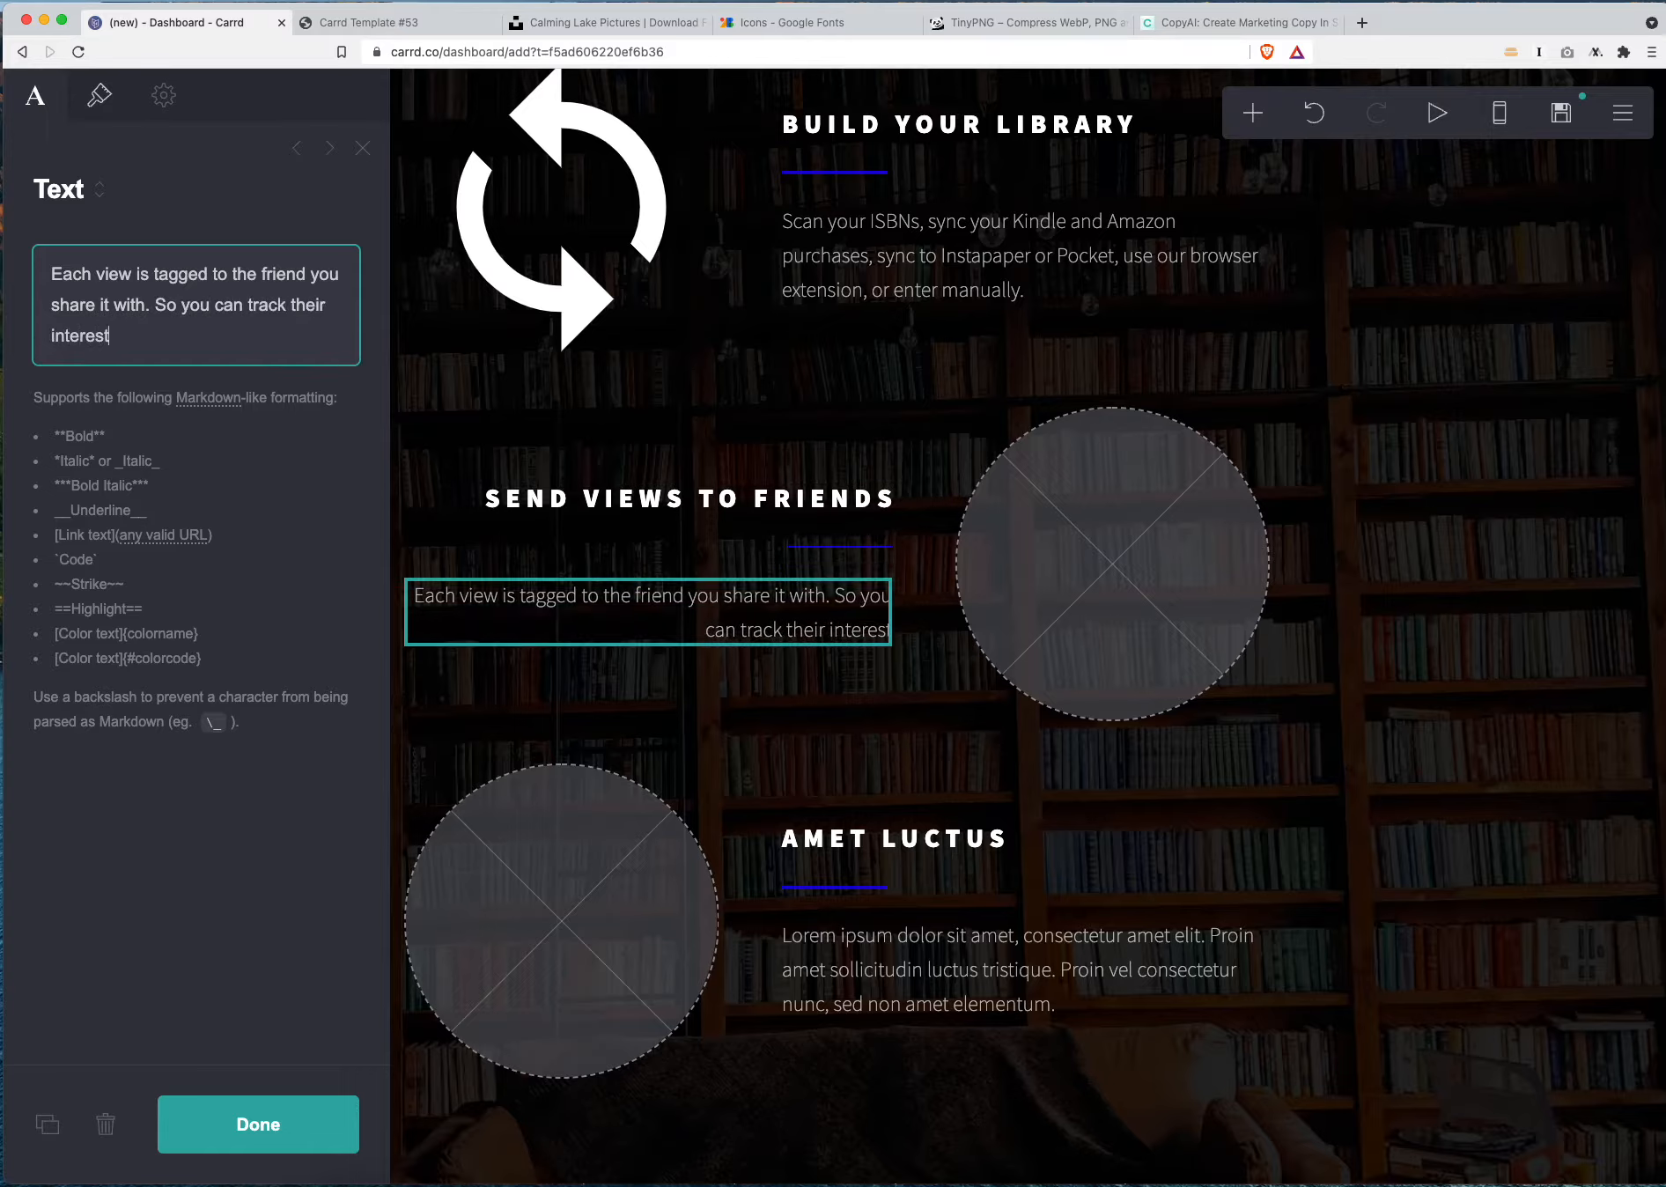
type("as easily as if y")
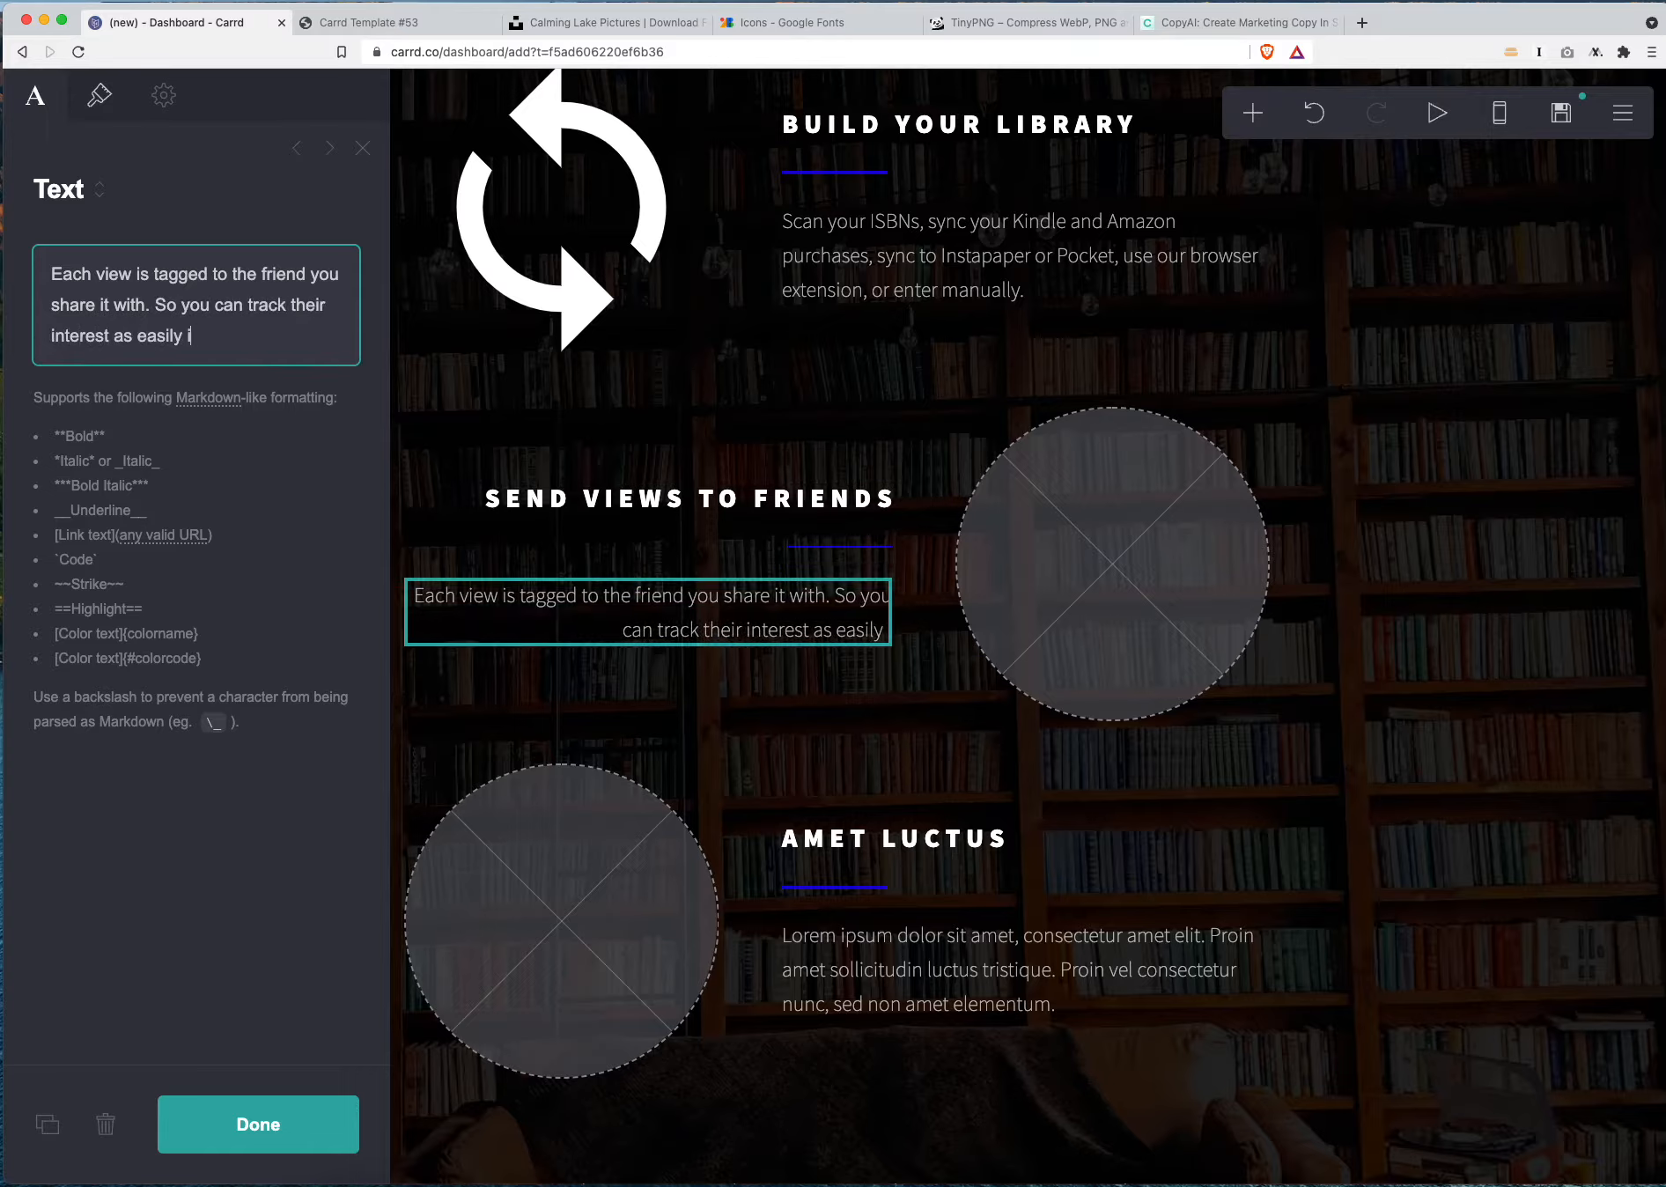
type("ou were tracking ad")
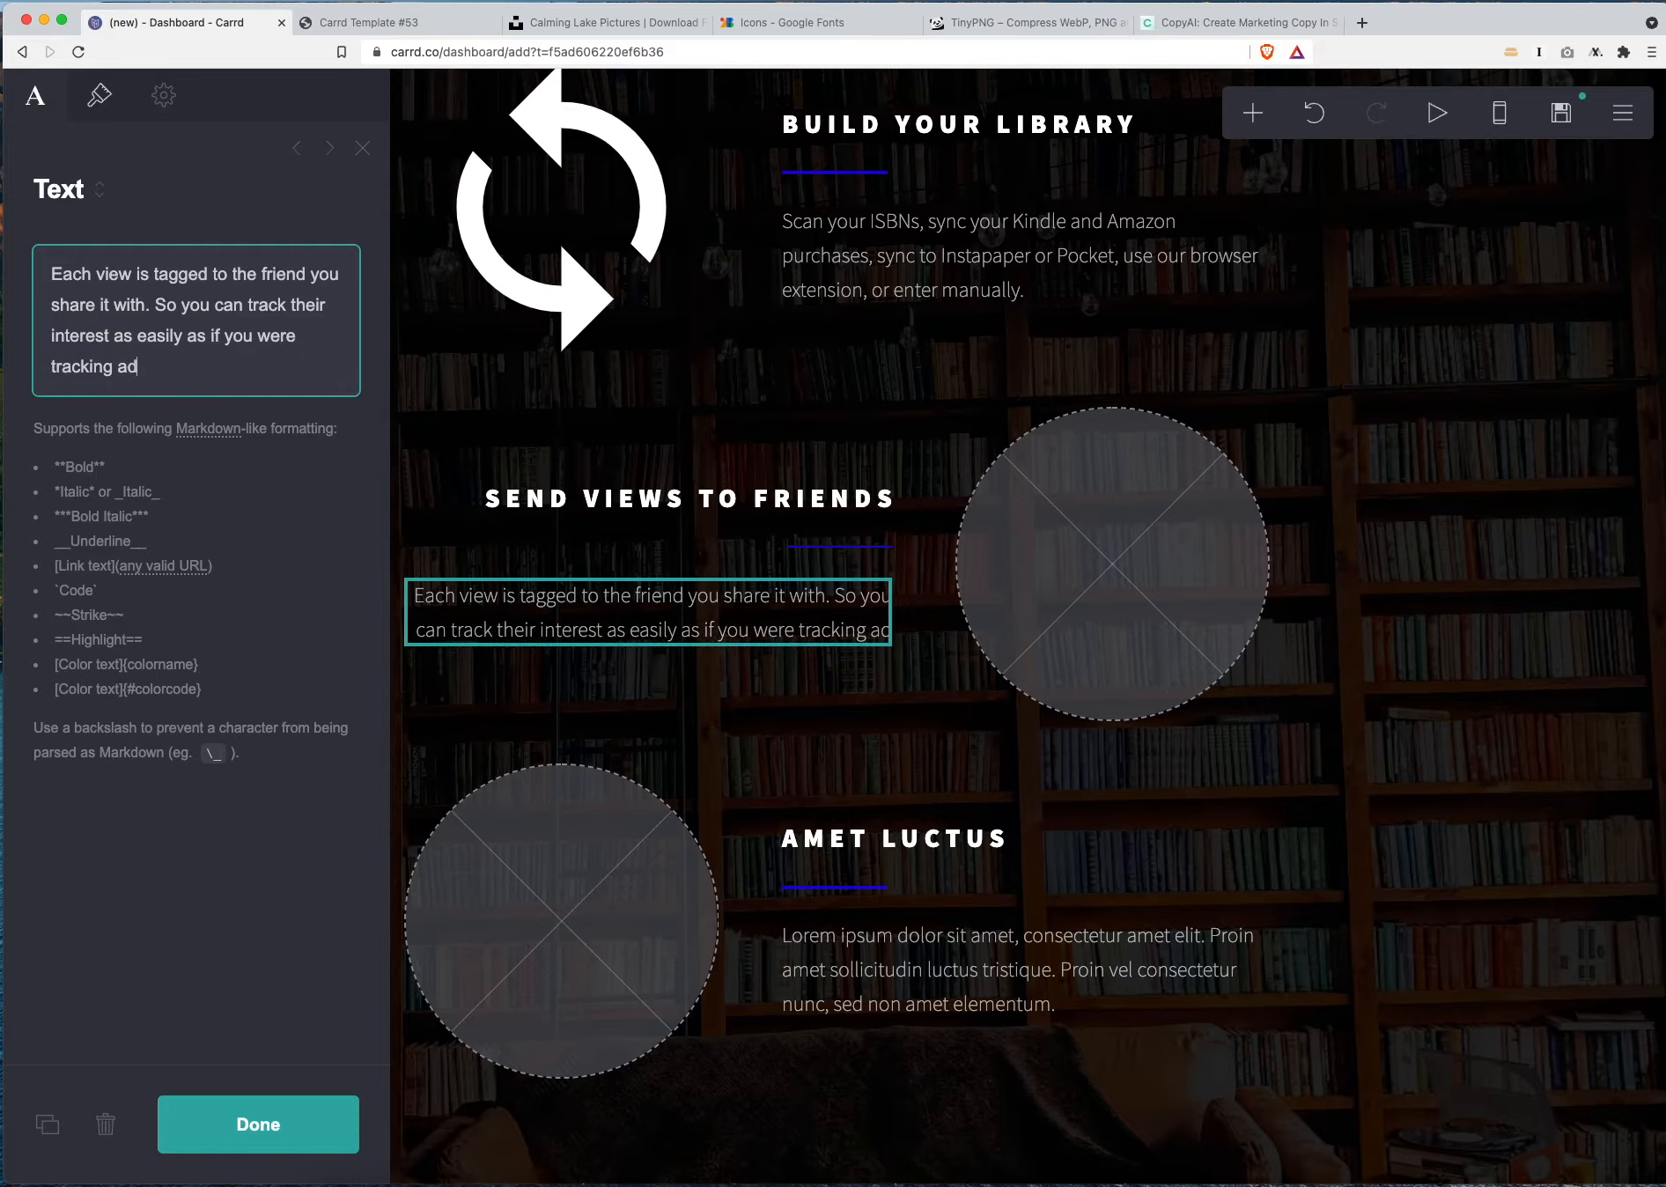
type(" clicks.")
Set the text size of the Send Views to Friends description to 0.875
left_click(1131, 597)
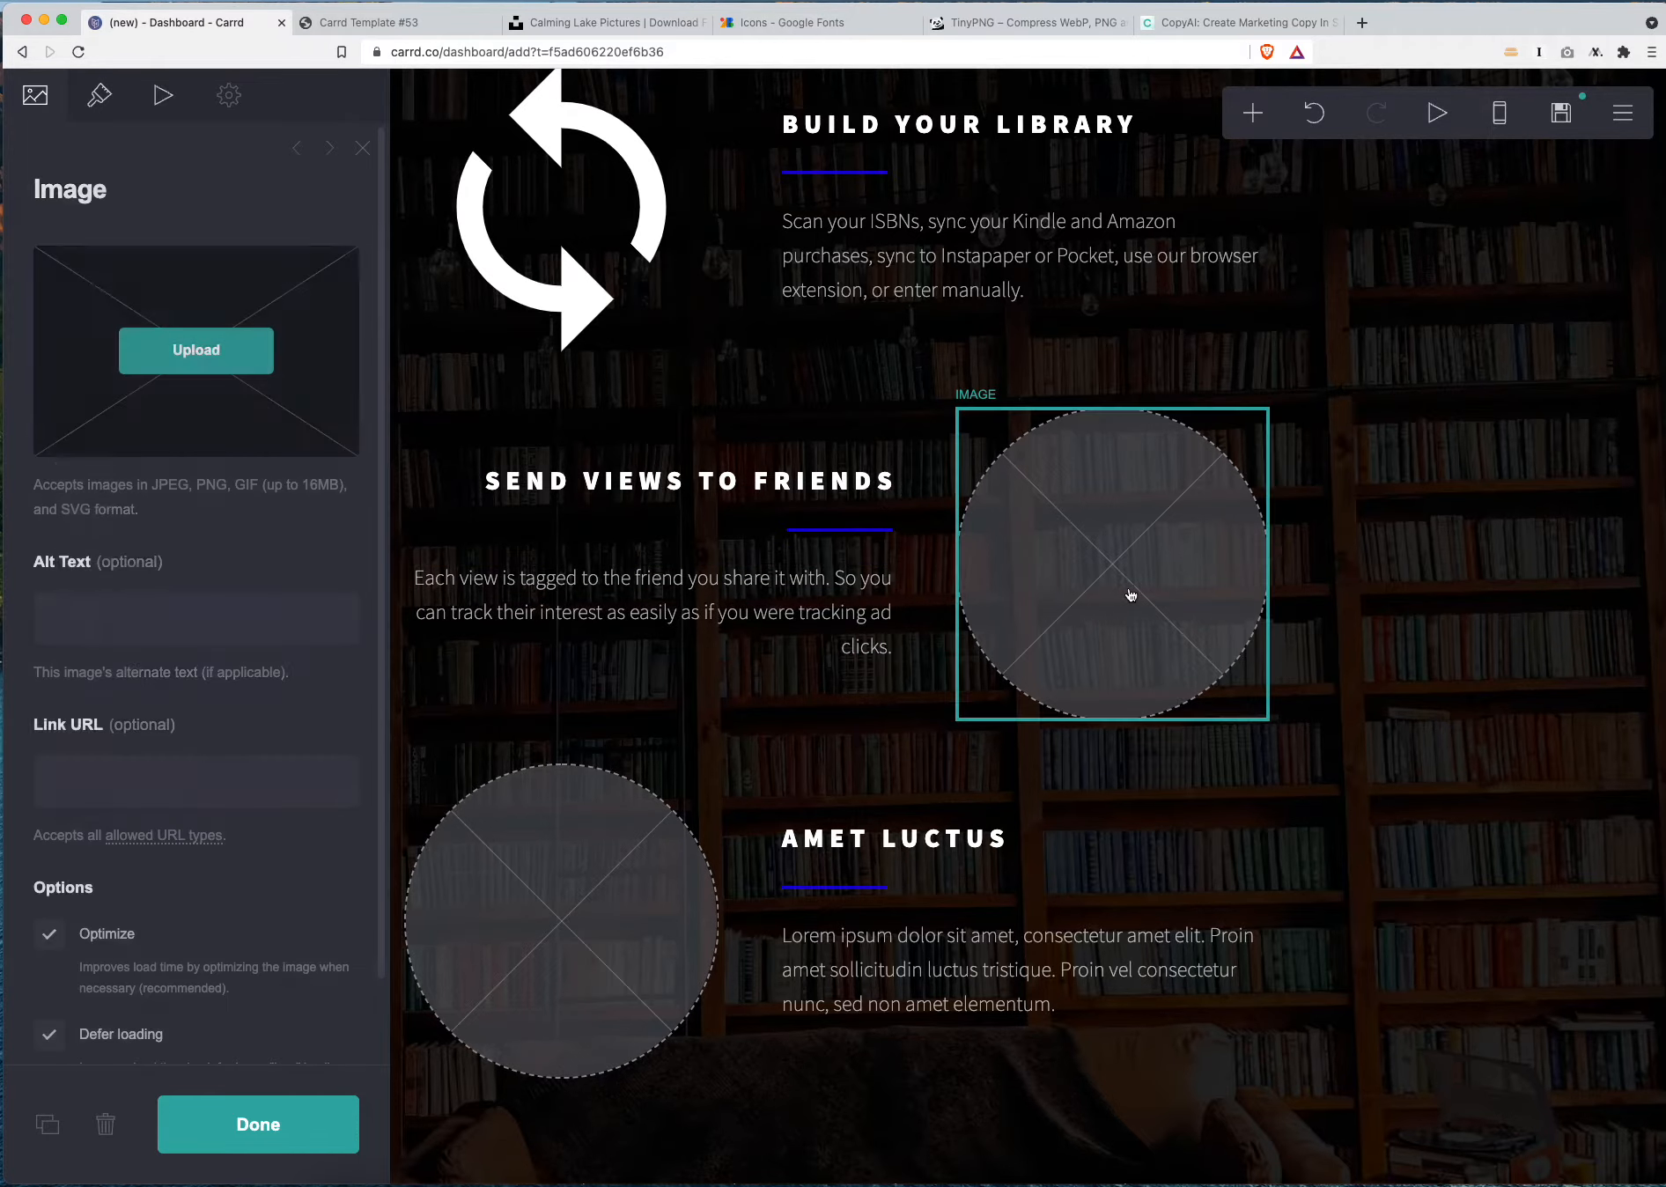
left_click(651, 612)
left_click(100, 95)
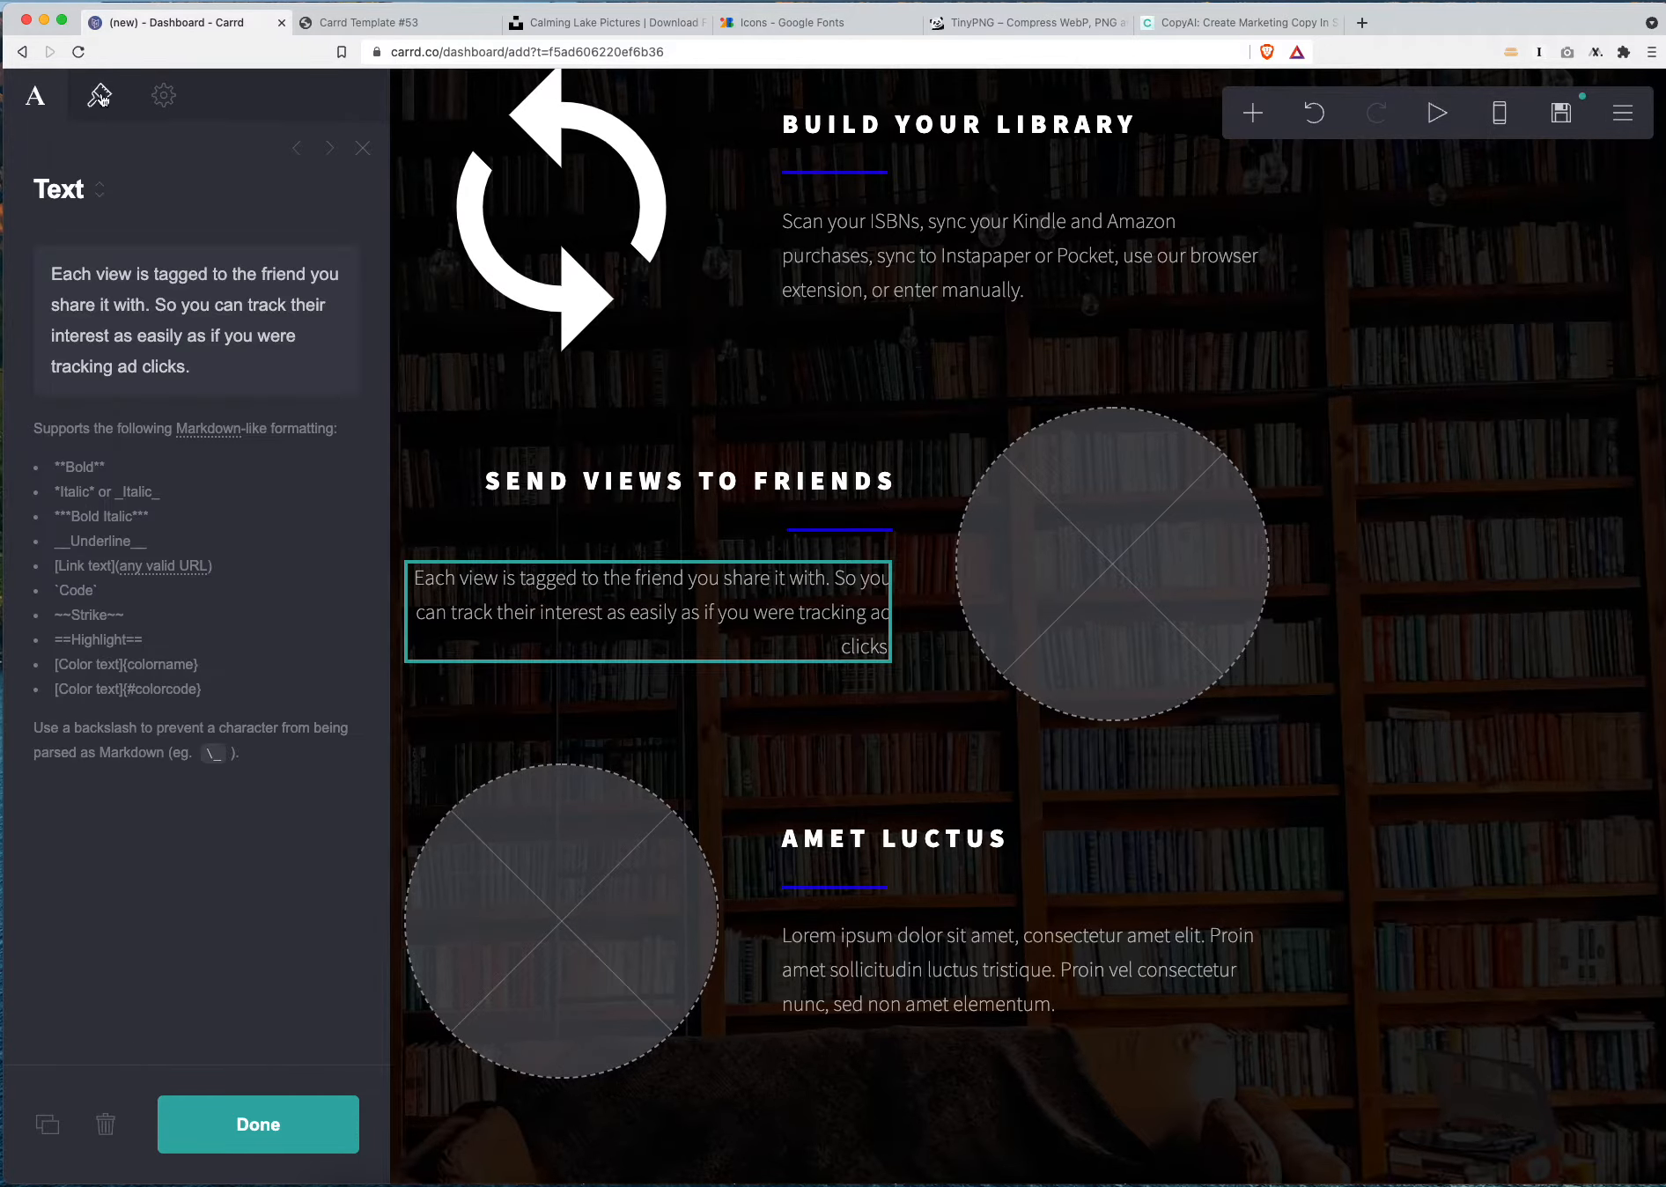
left_click_drag(74, 579, 72, 579)
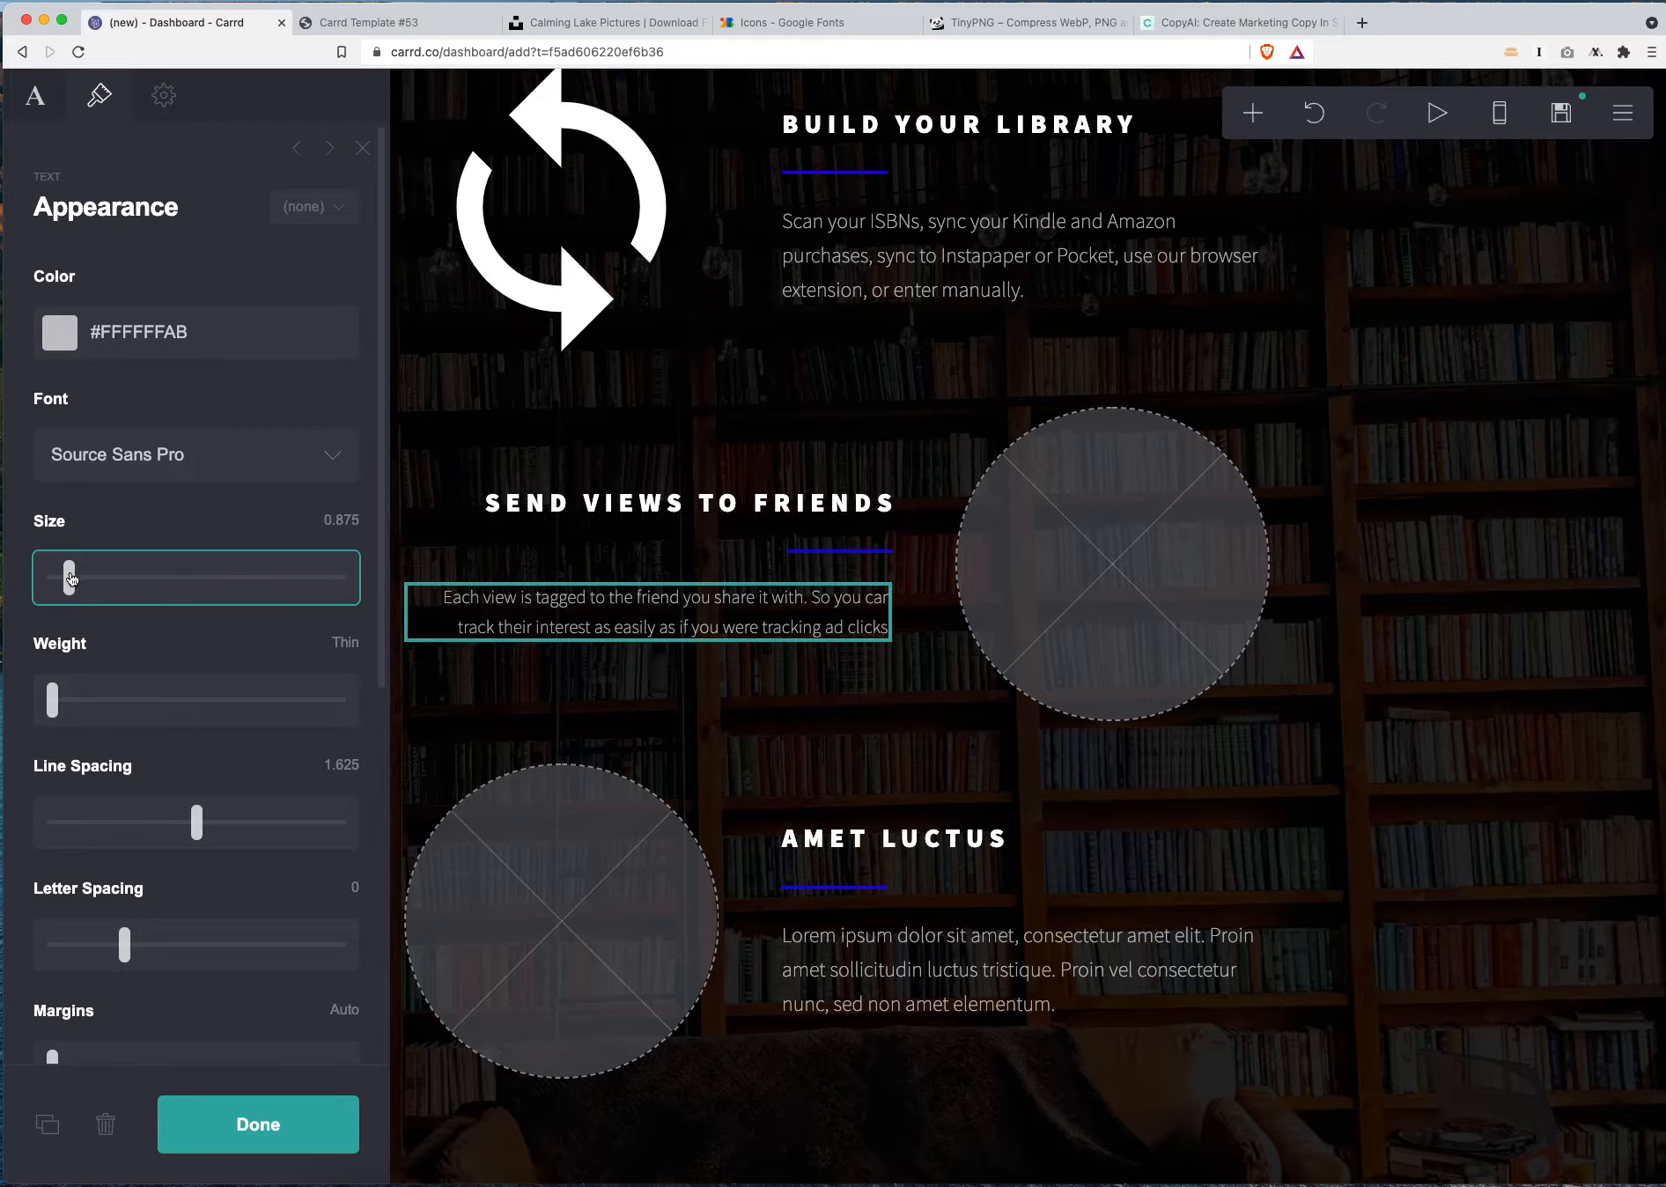
left_click(74, 590)
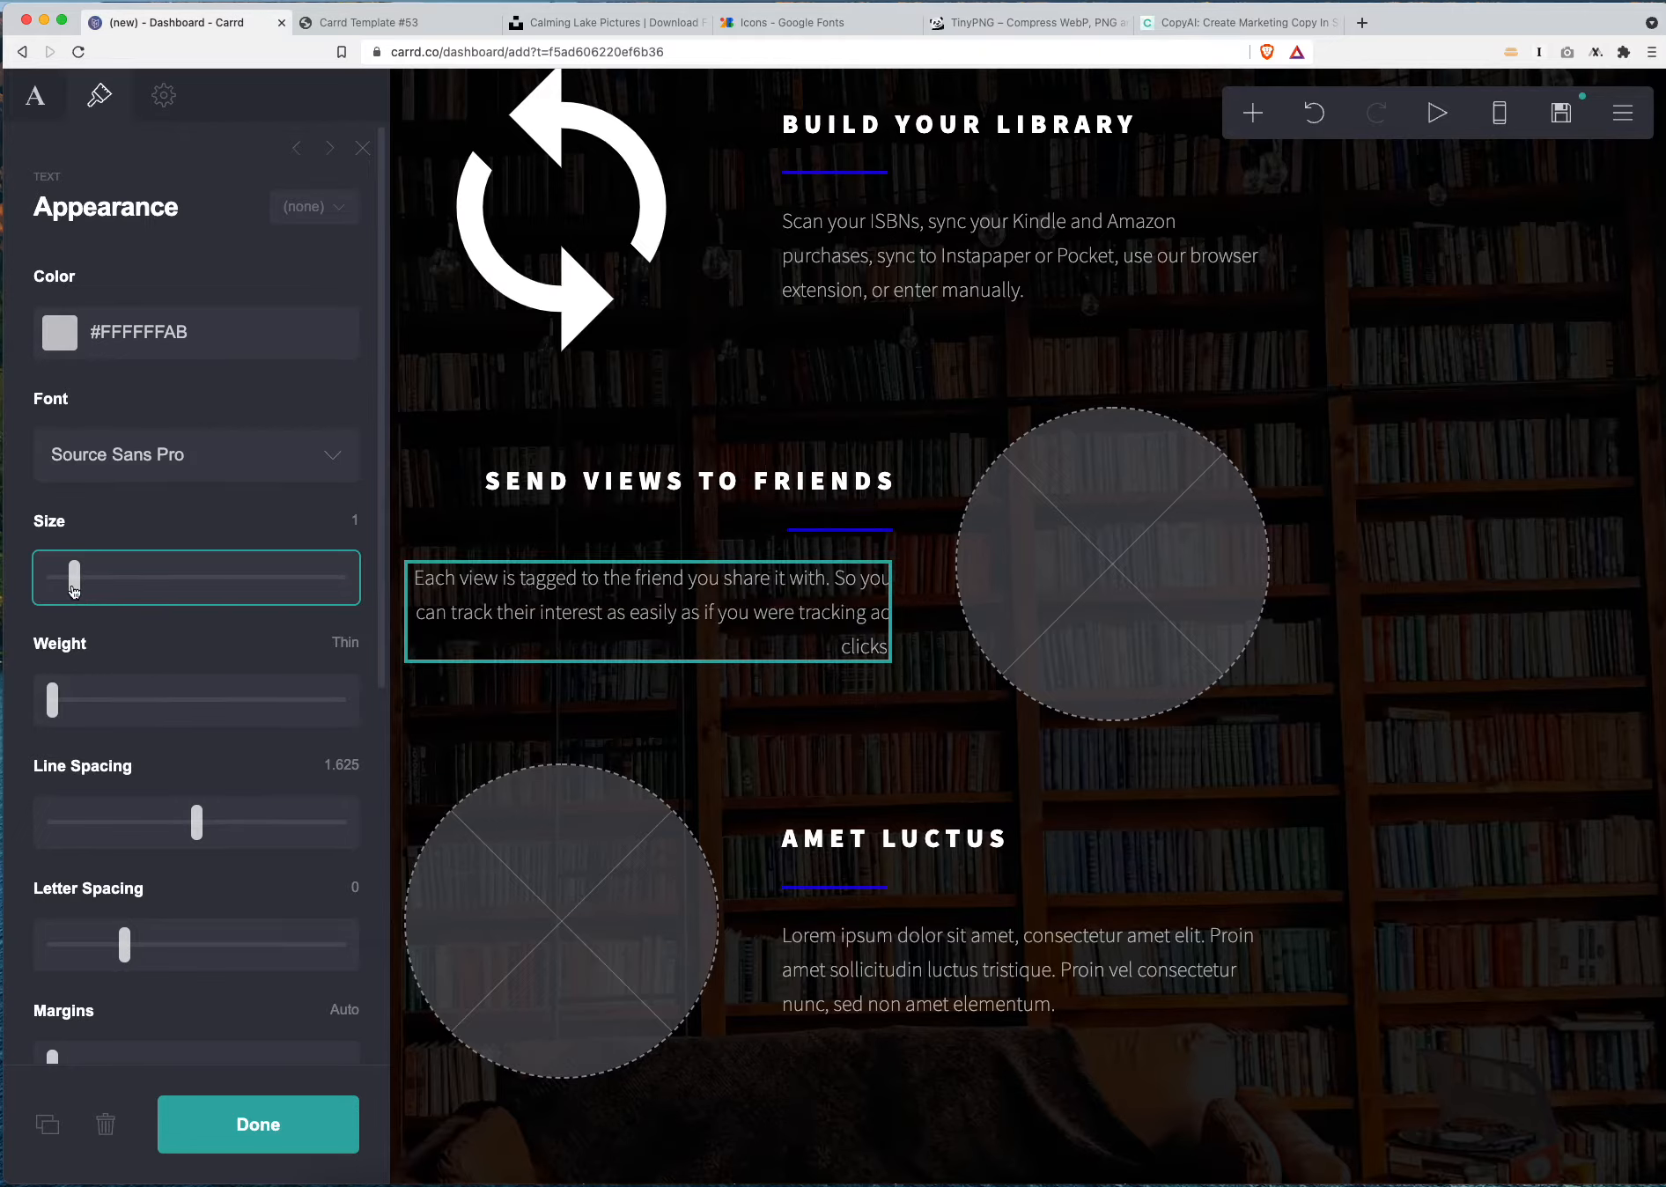
left_click_drag(76, 577, 68, 588)
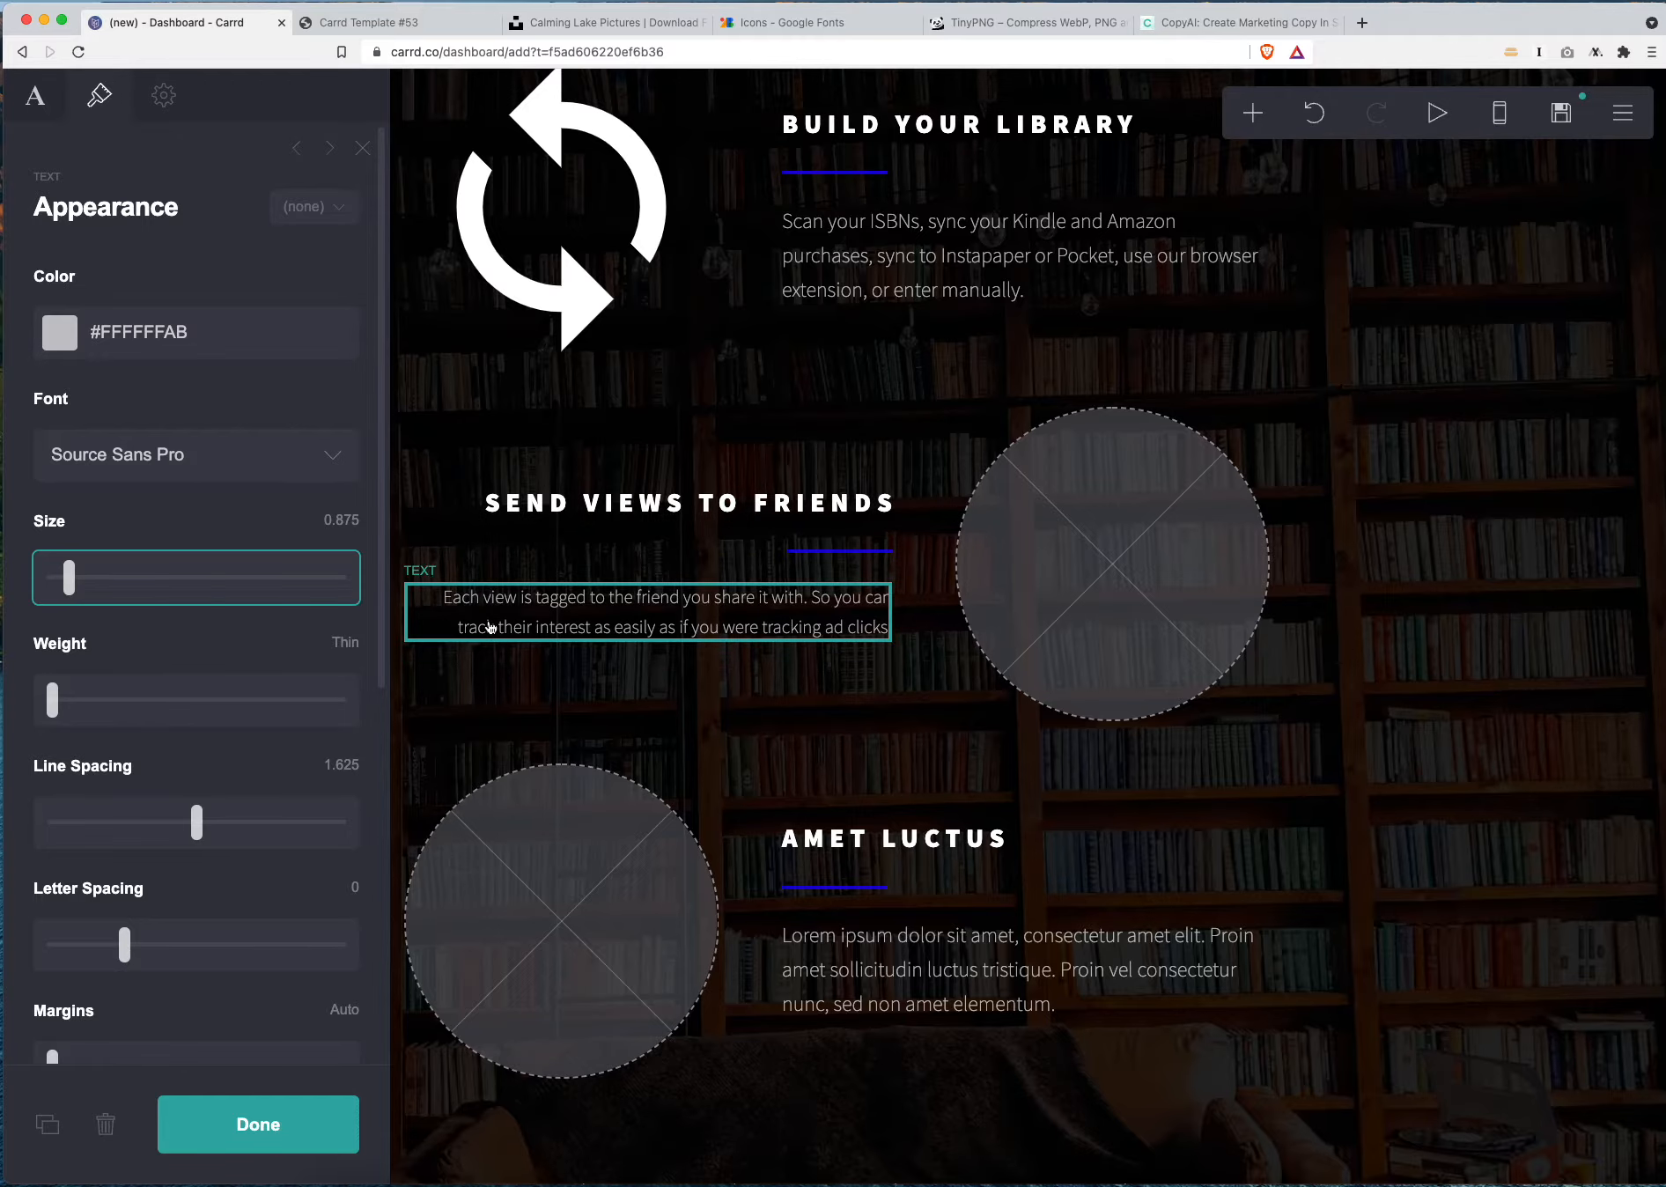
Upload share_white_24dp.svg from Downloads into the image placeholder beside the Send Views to Friends heading
left_click(1010, 521)
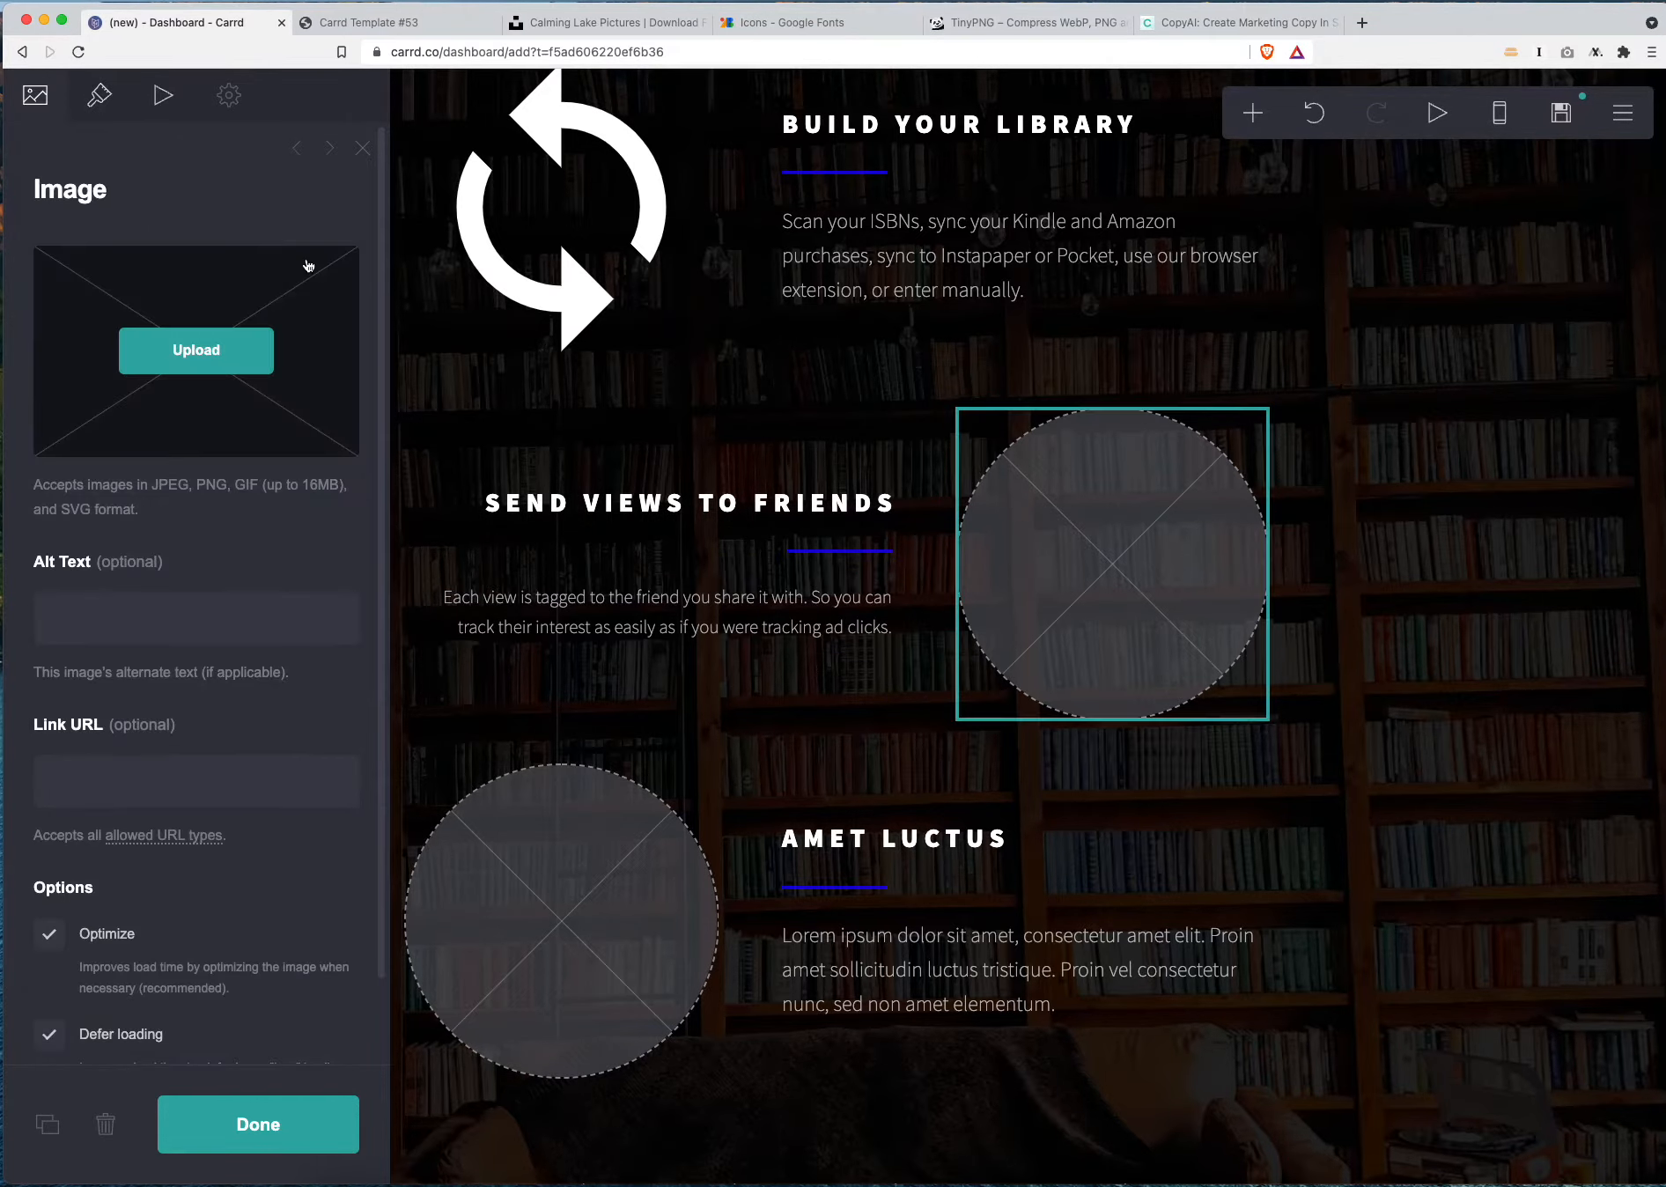
left_click(229, 339)
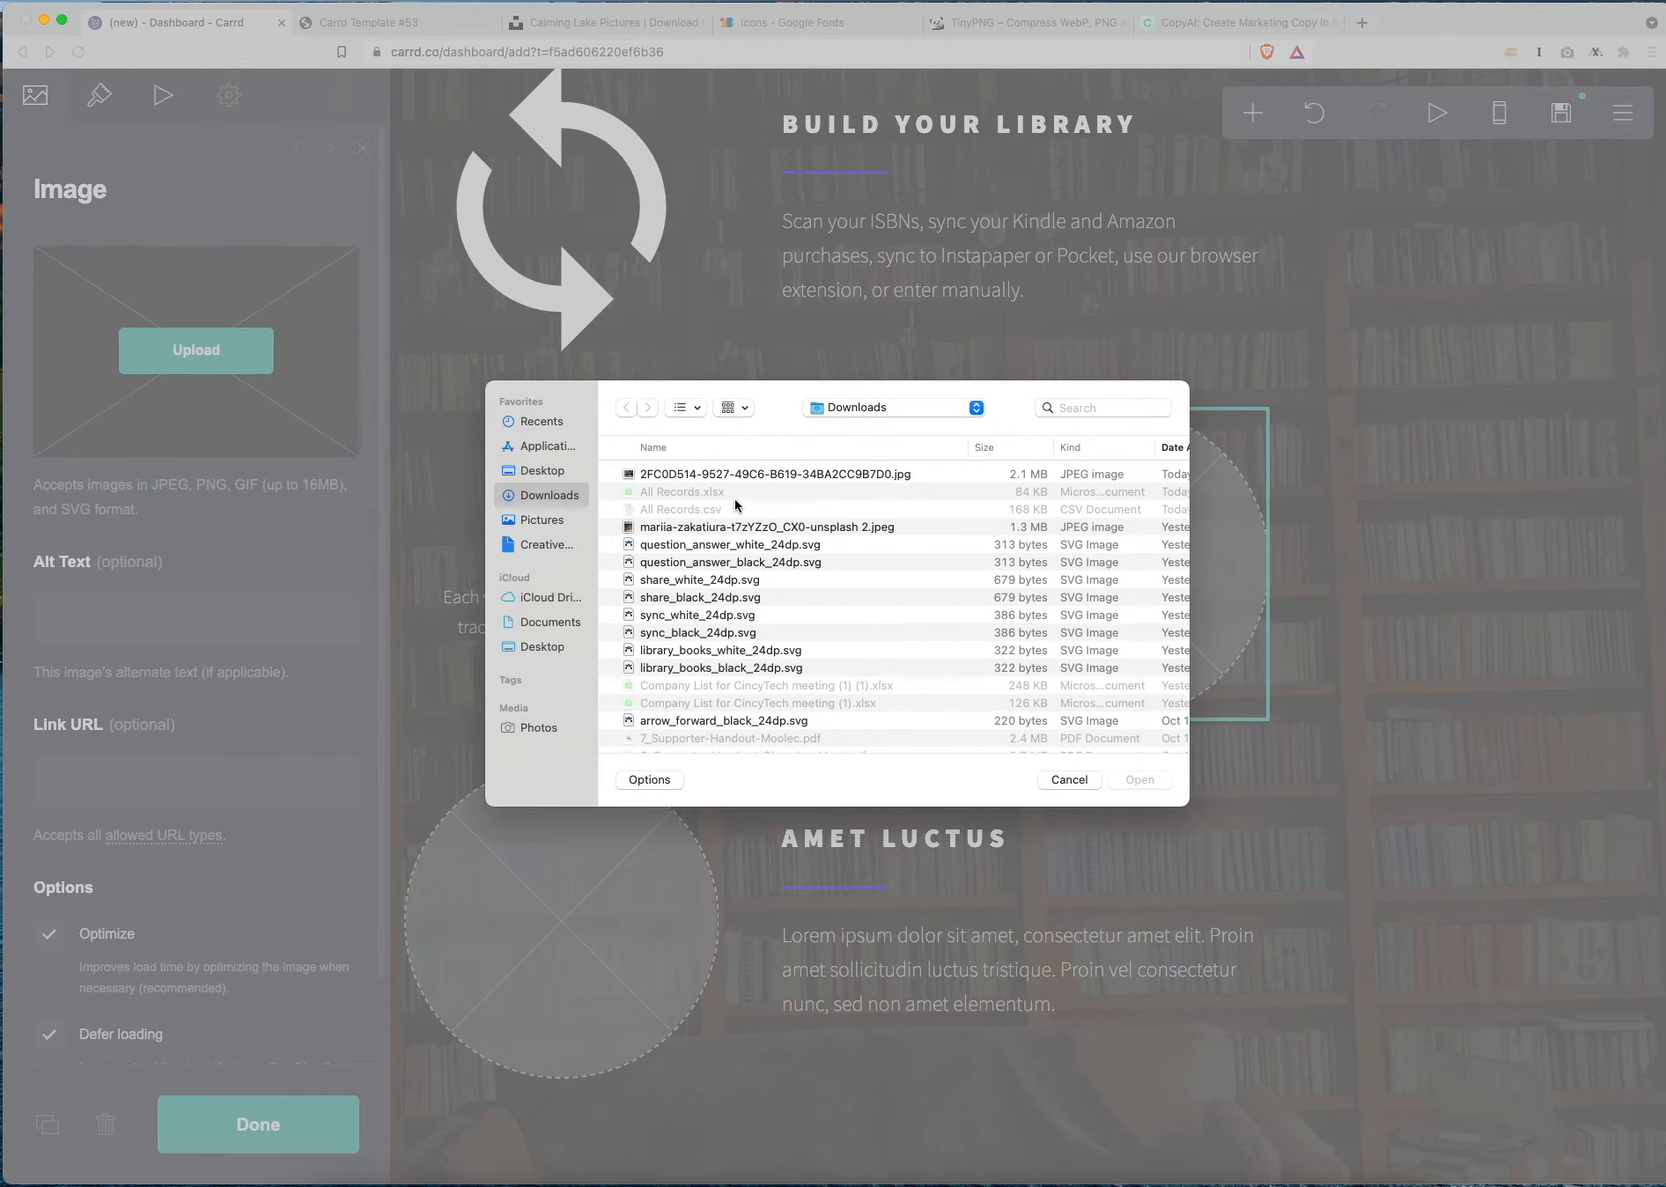
double_click(712, 581)
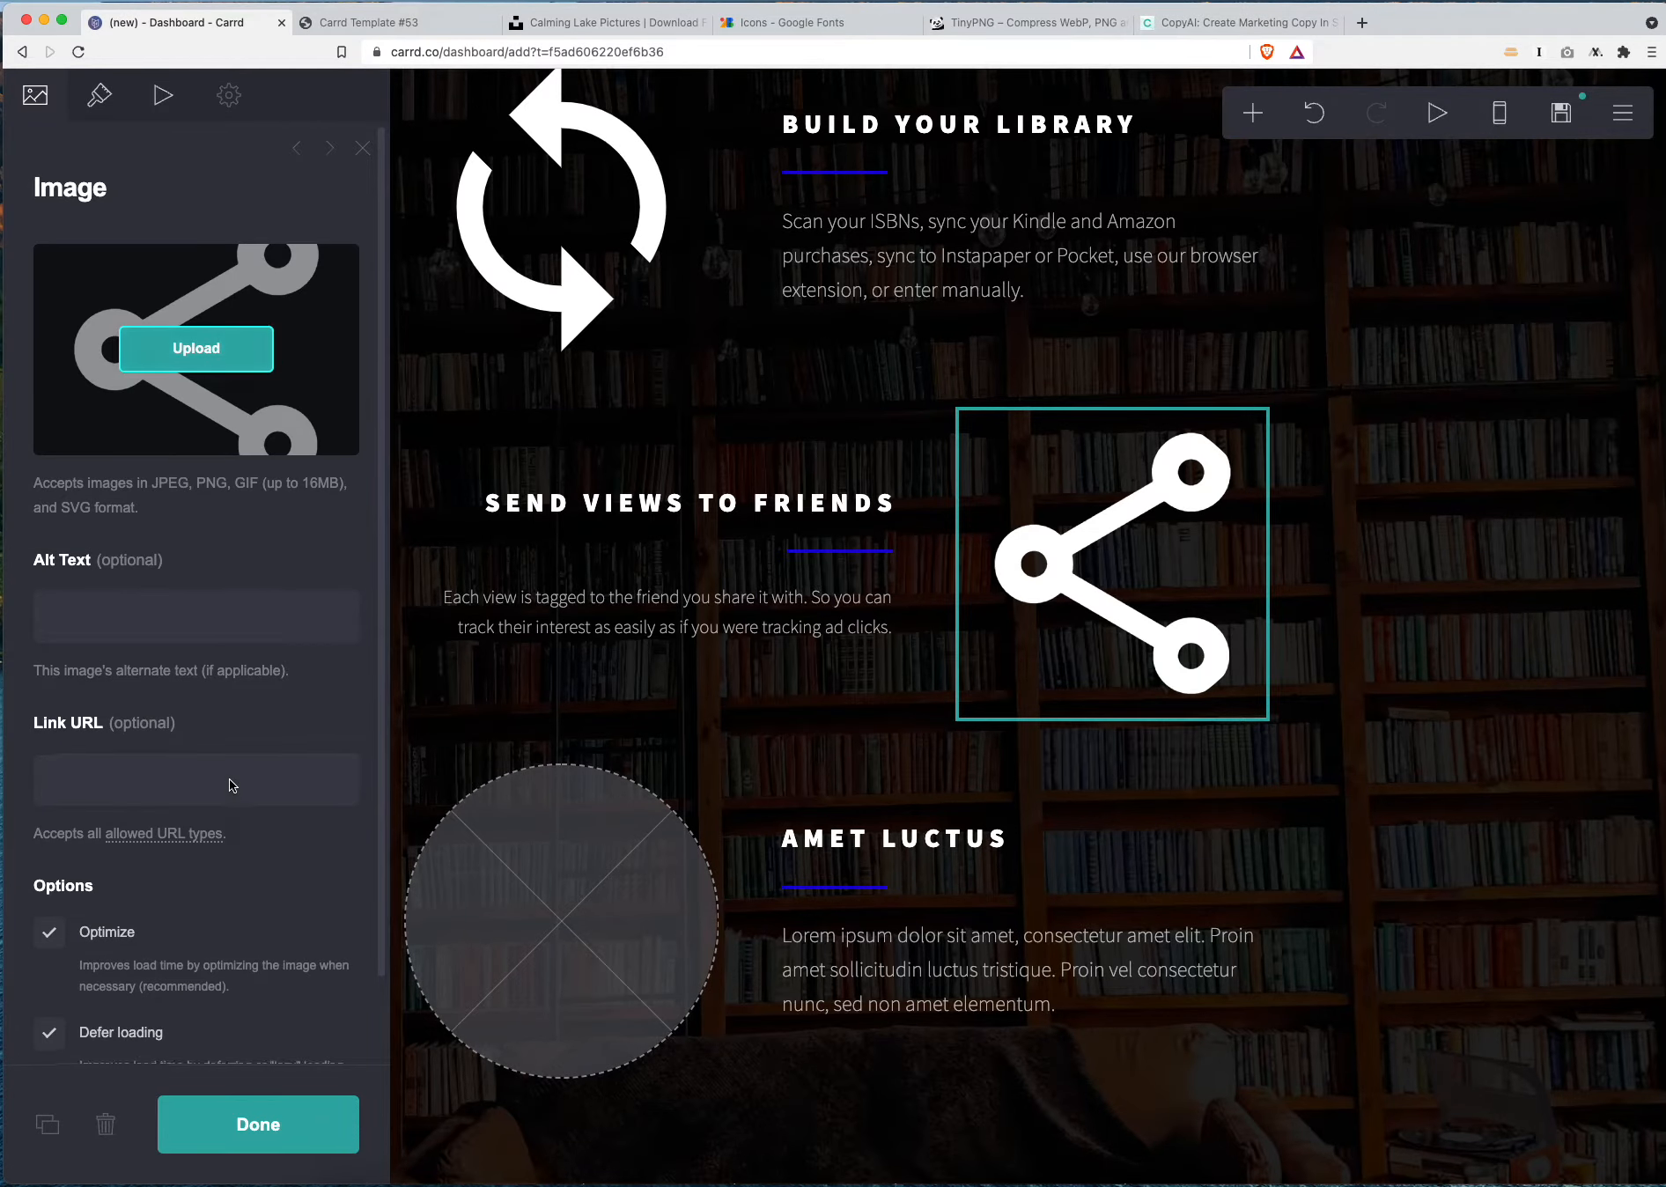
Change the shape of the share icon image from Circle to Rectangle
scroll(231, 785, "down", 2)
left_click(91, 107)
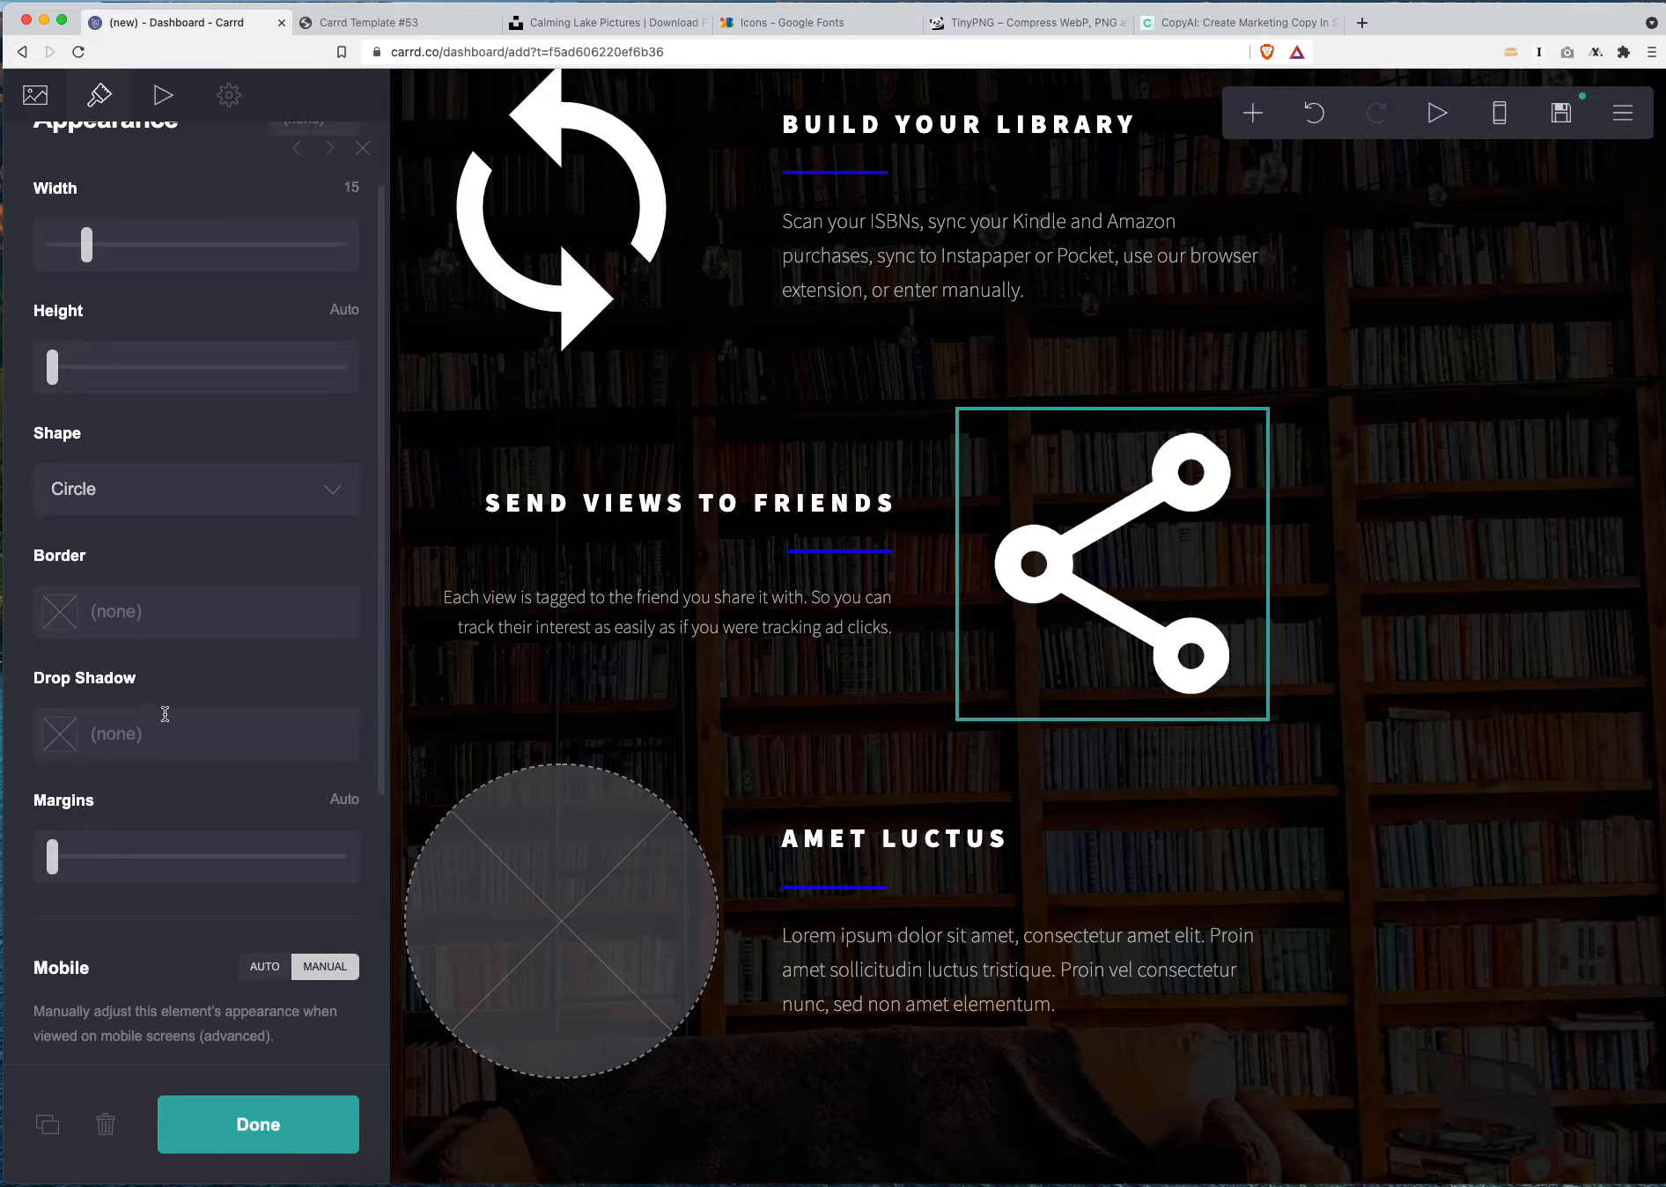
scroll(177, 547, "down", 5)
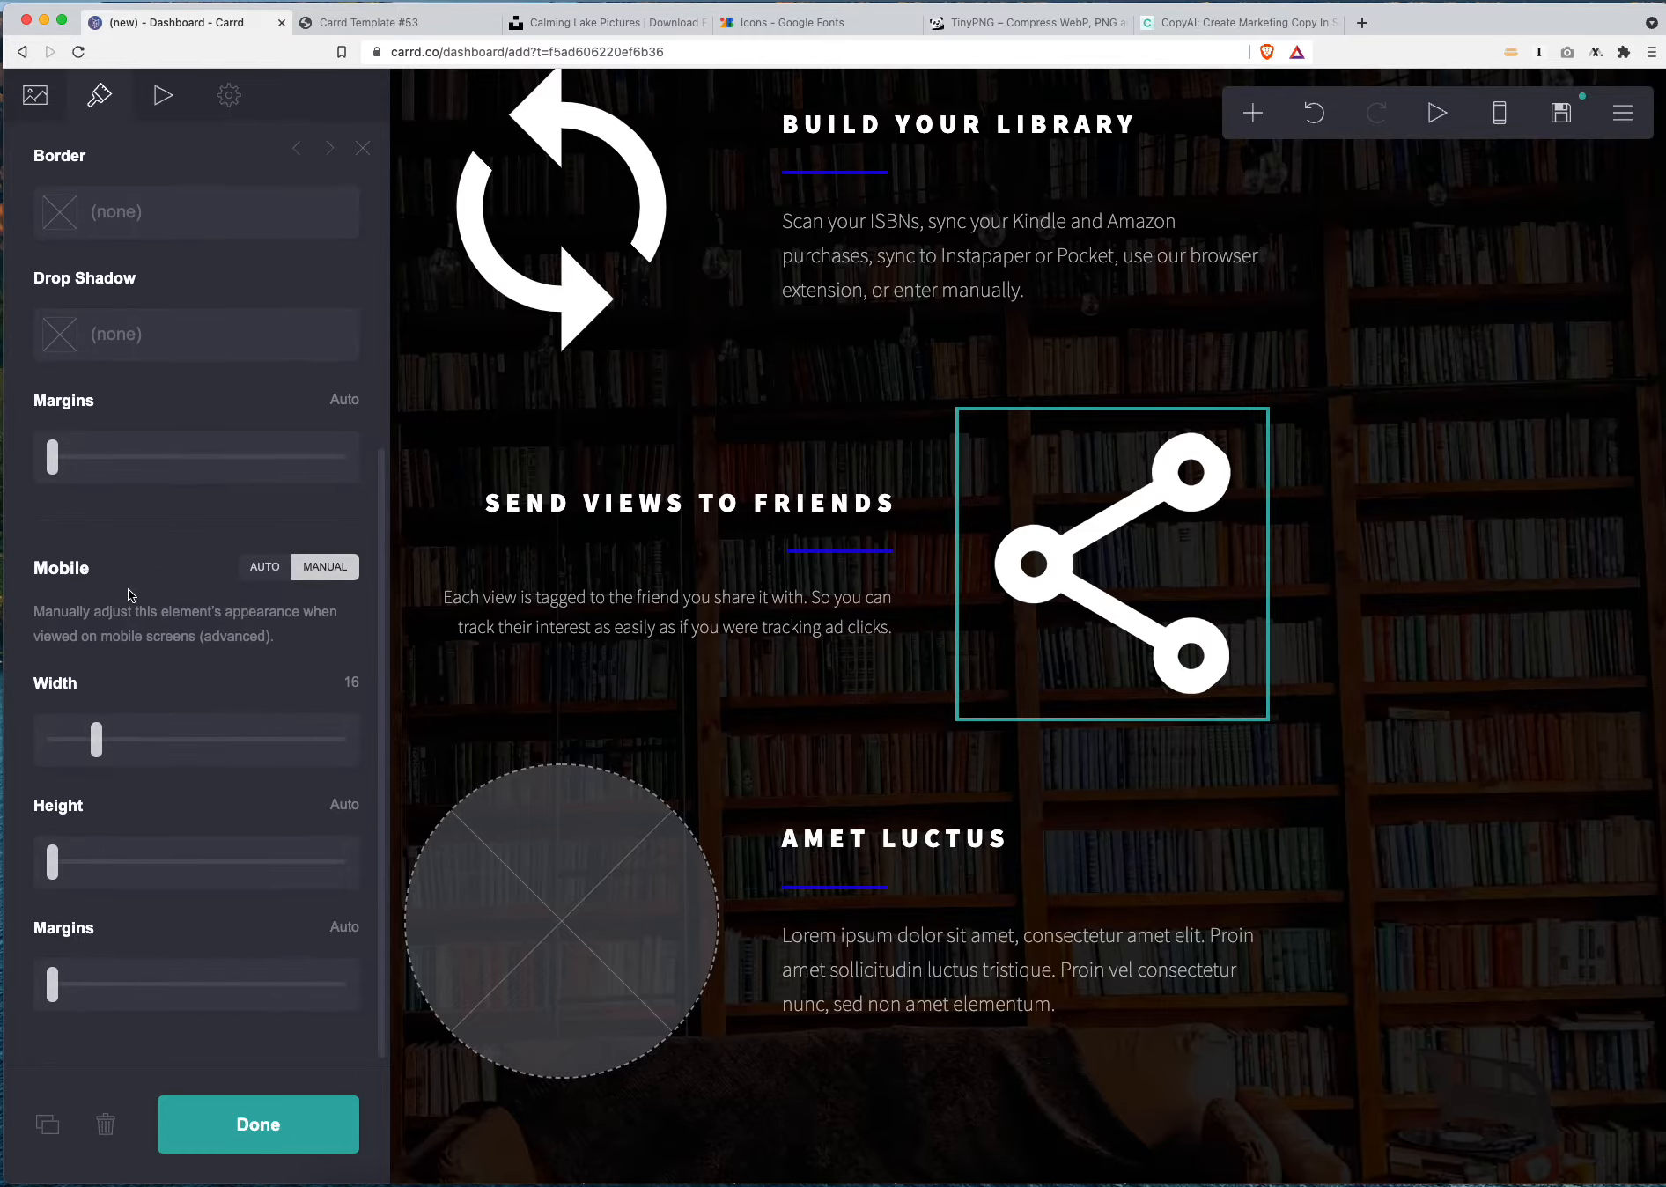
scroll(129, 596, "up", 6)
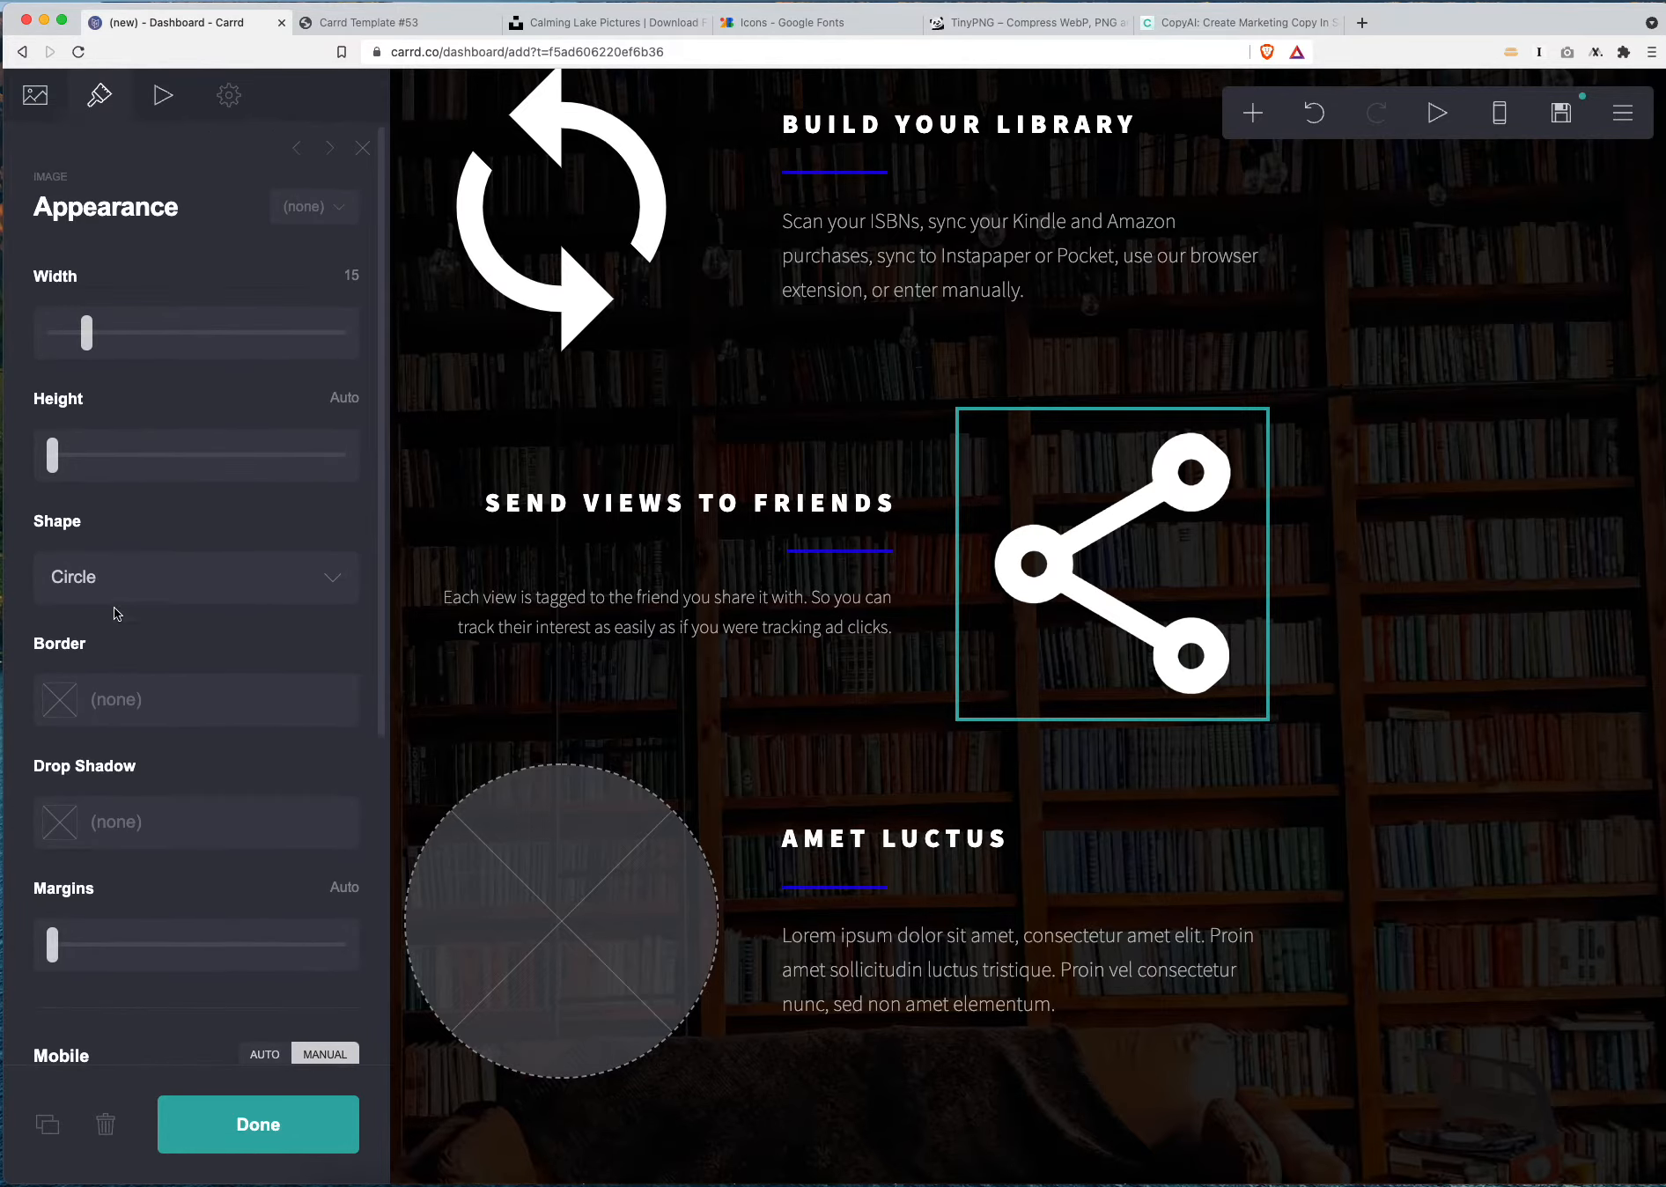
left_click(117, 582)
left_click(120, 557)
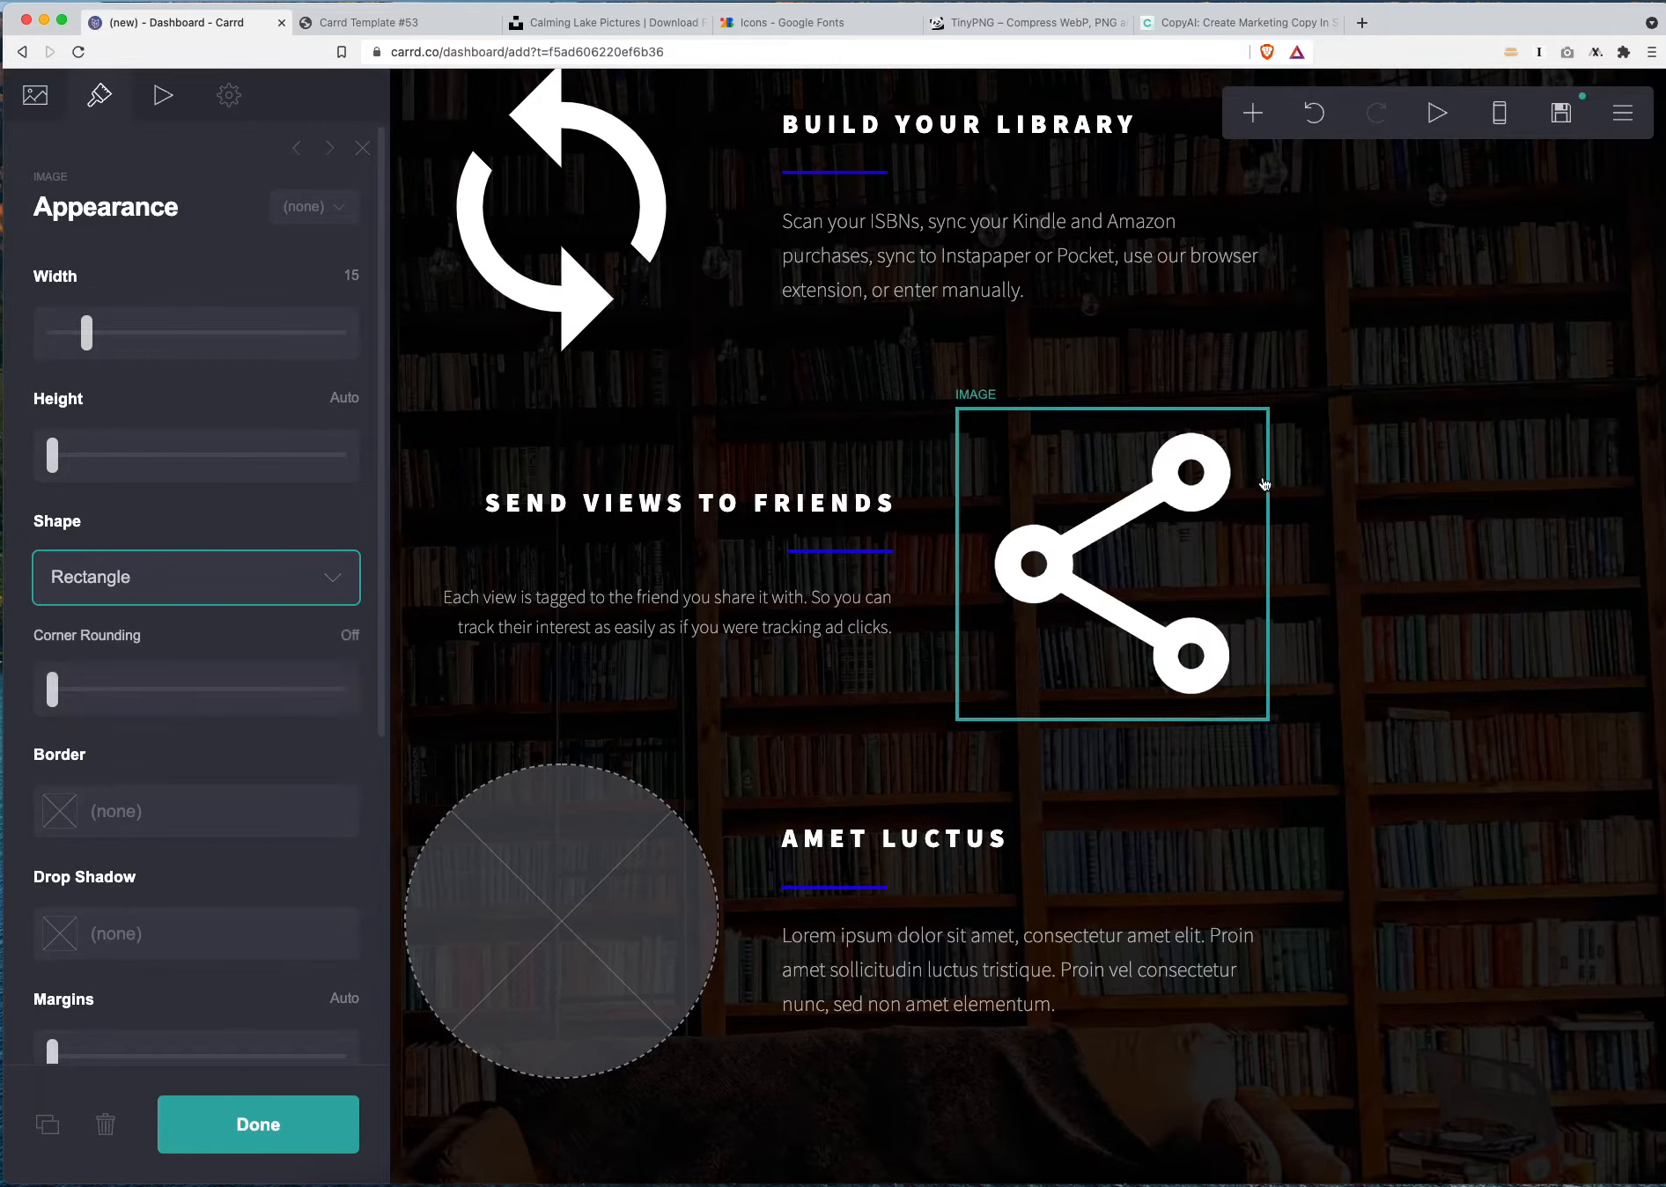
left_click(1481, 767)
Replace the Amet luctus heading with "Friends browse and comment"
scroll(919, 606, "down", 3)
left_click(868, 578)
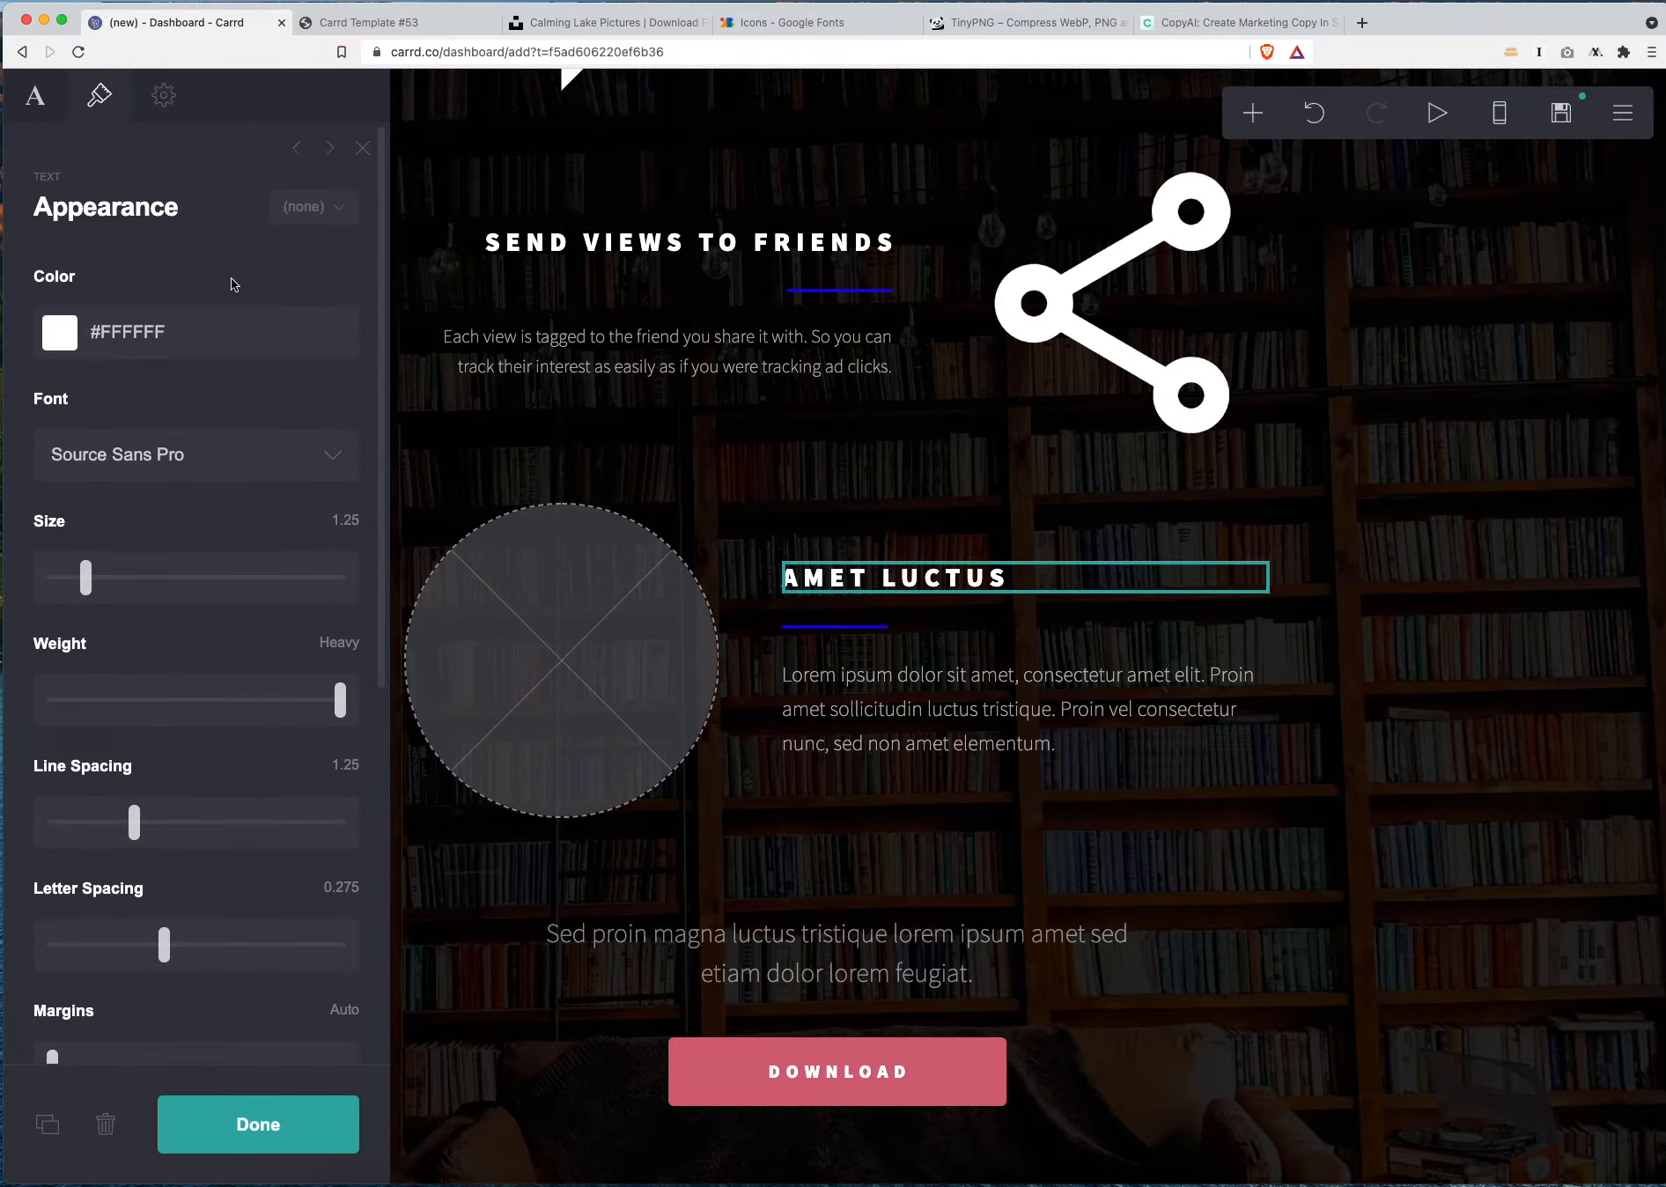
left_click(59, 116)
key("super+a")
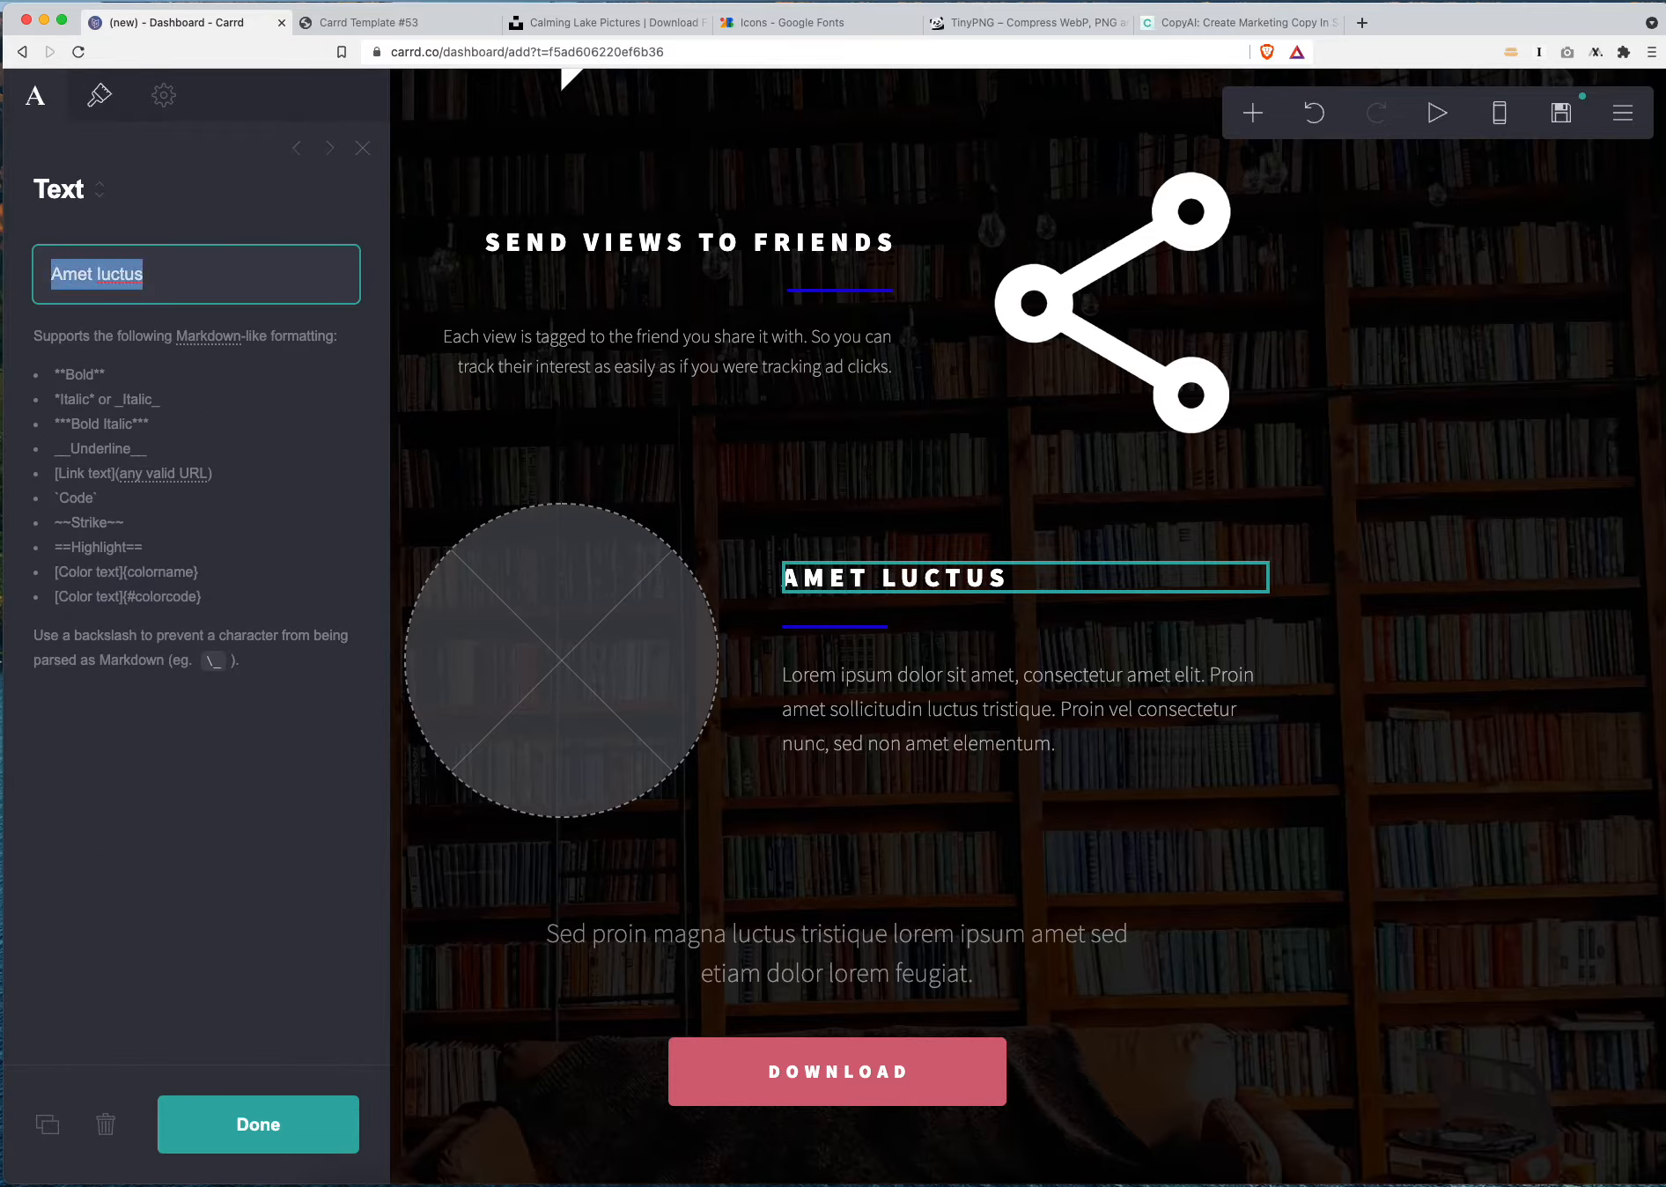
type("Fri")
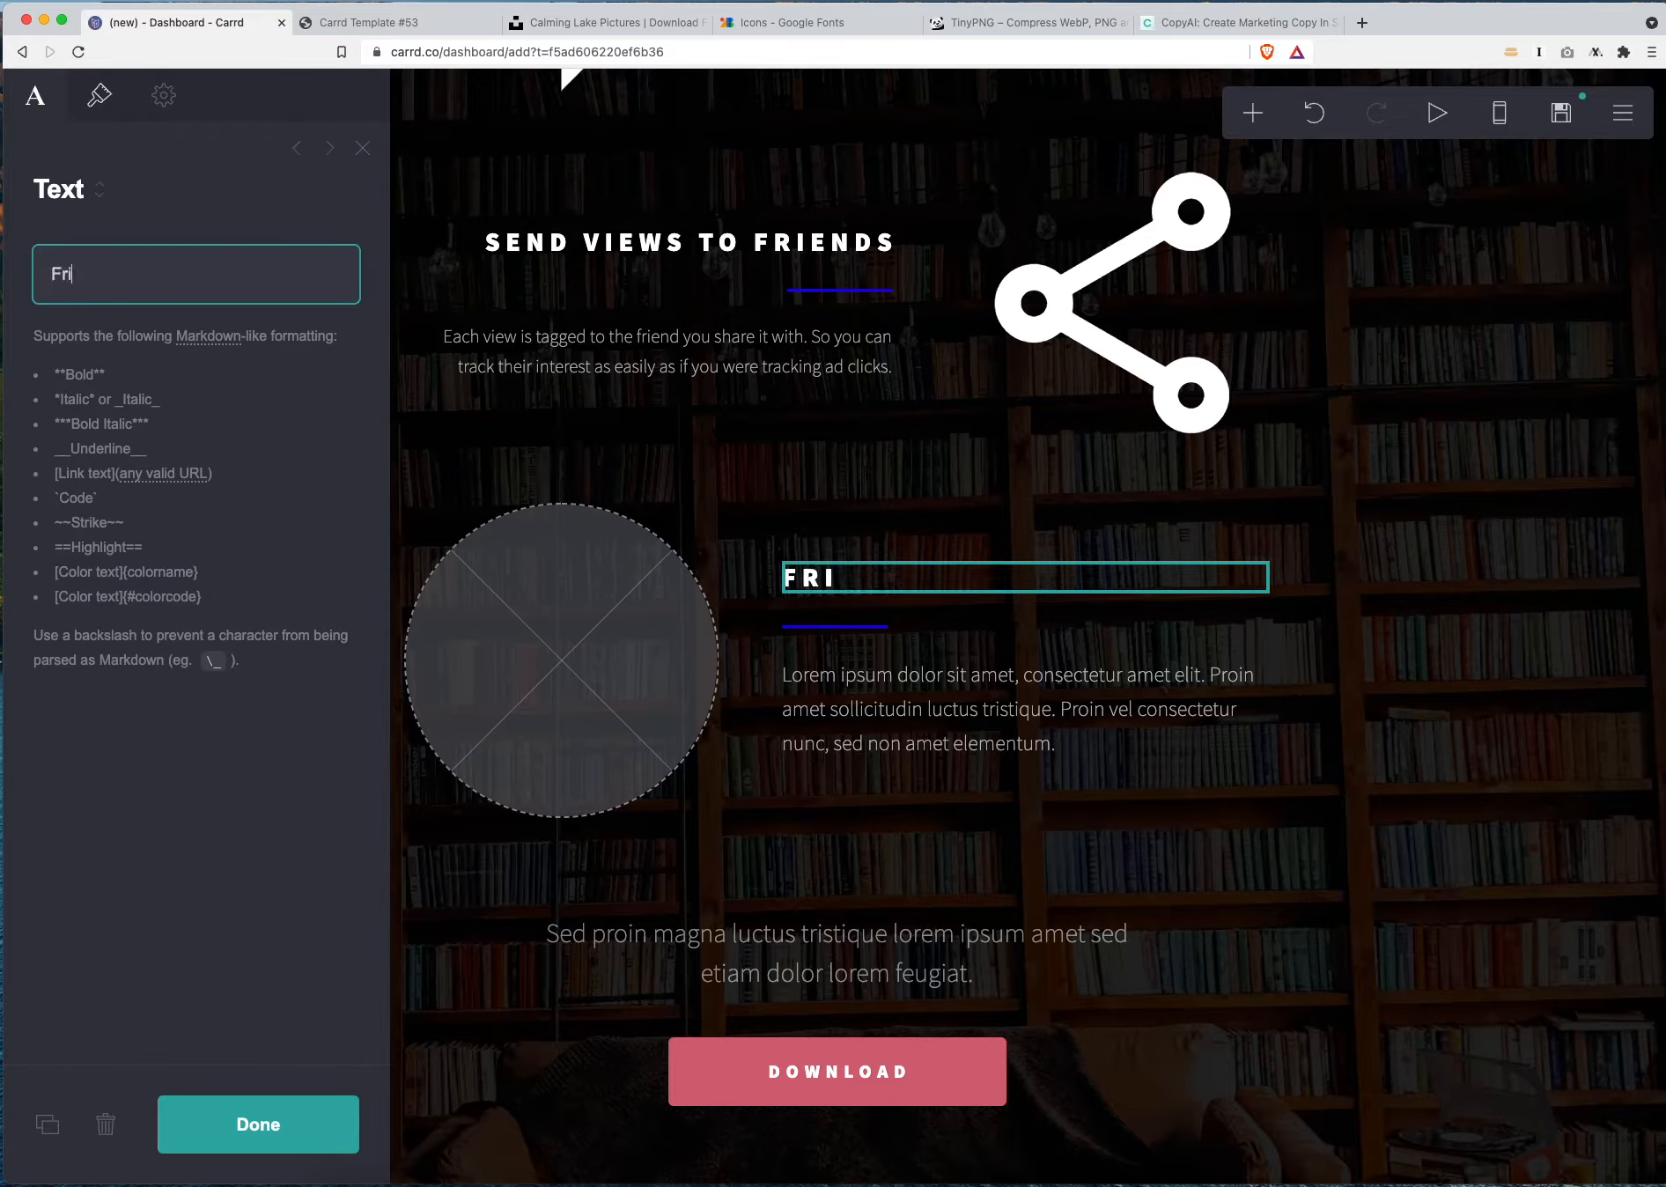
type("ends browne and comment")
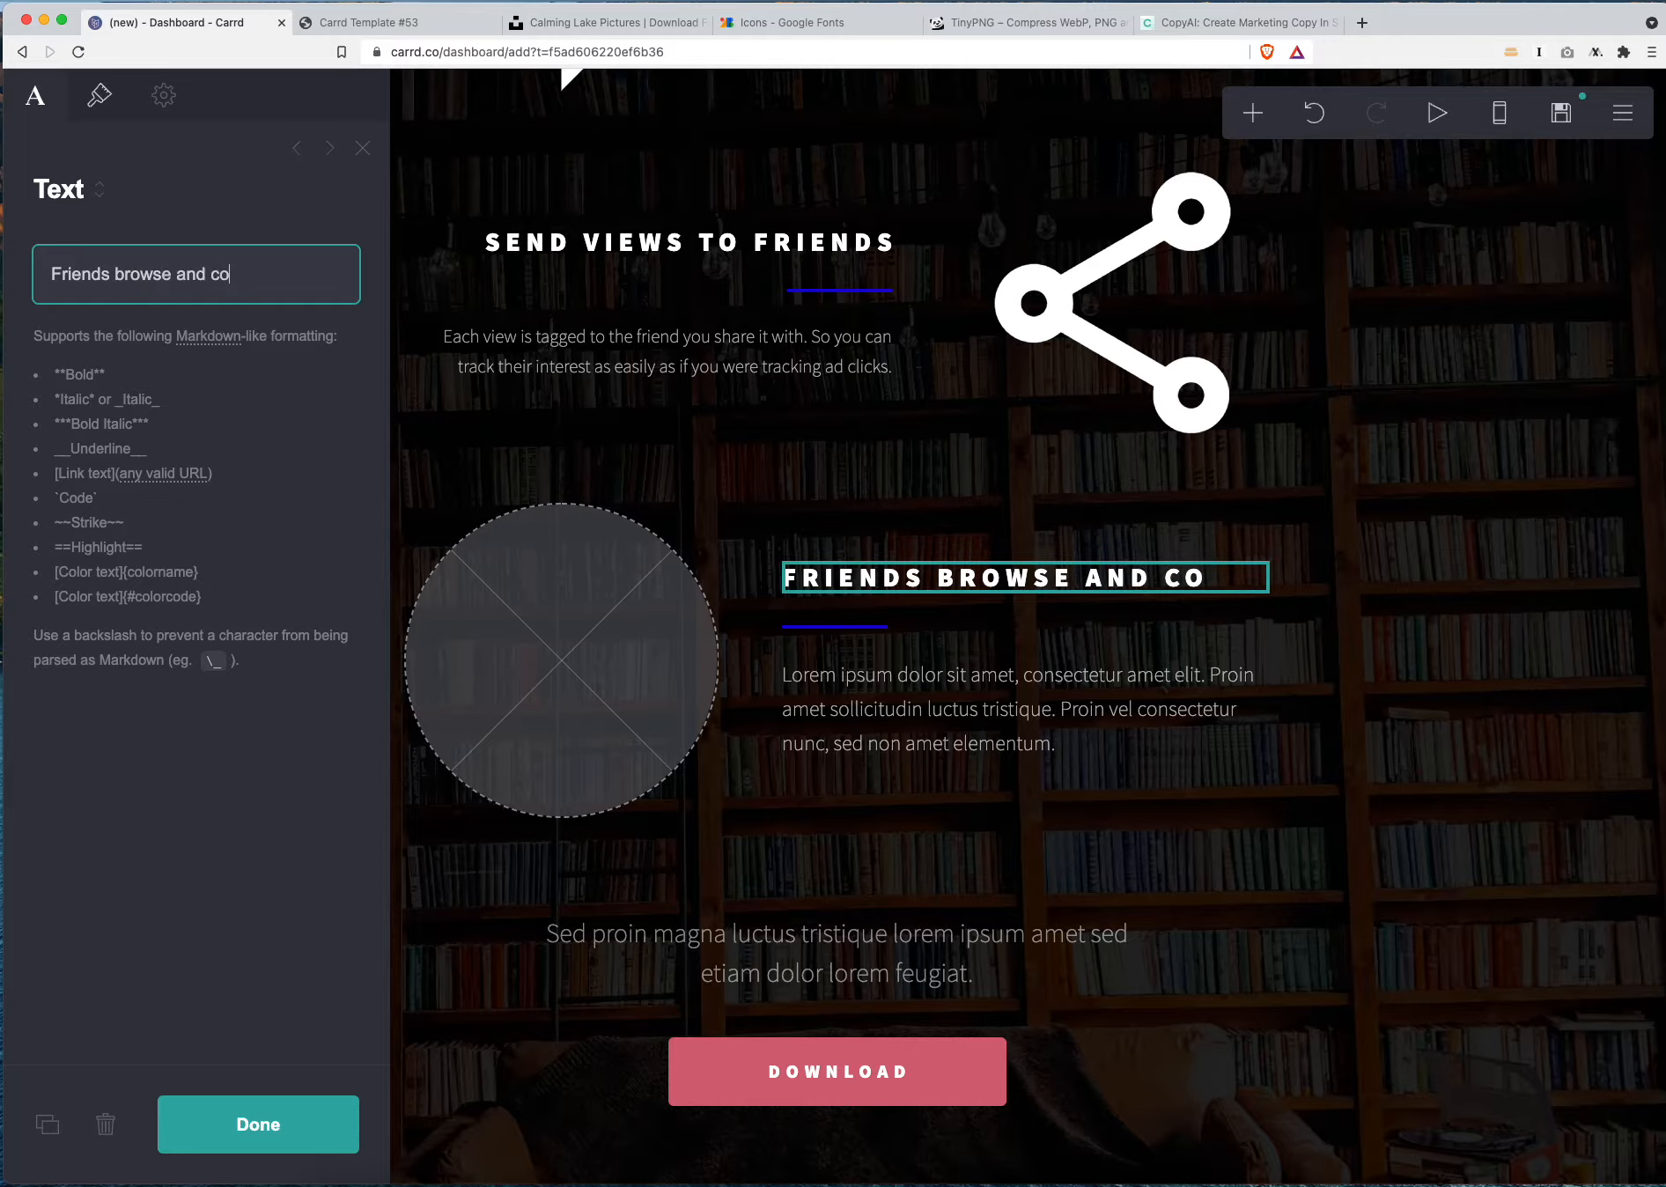
Replace the description under Friends Browse and Comment with "Friends get to browse your recommendations and even comment with you about their reactions."
left_click(1033, 730)
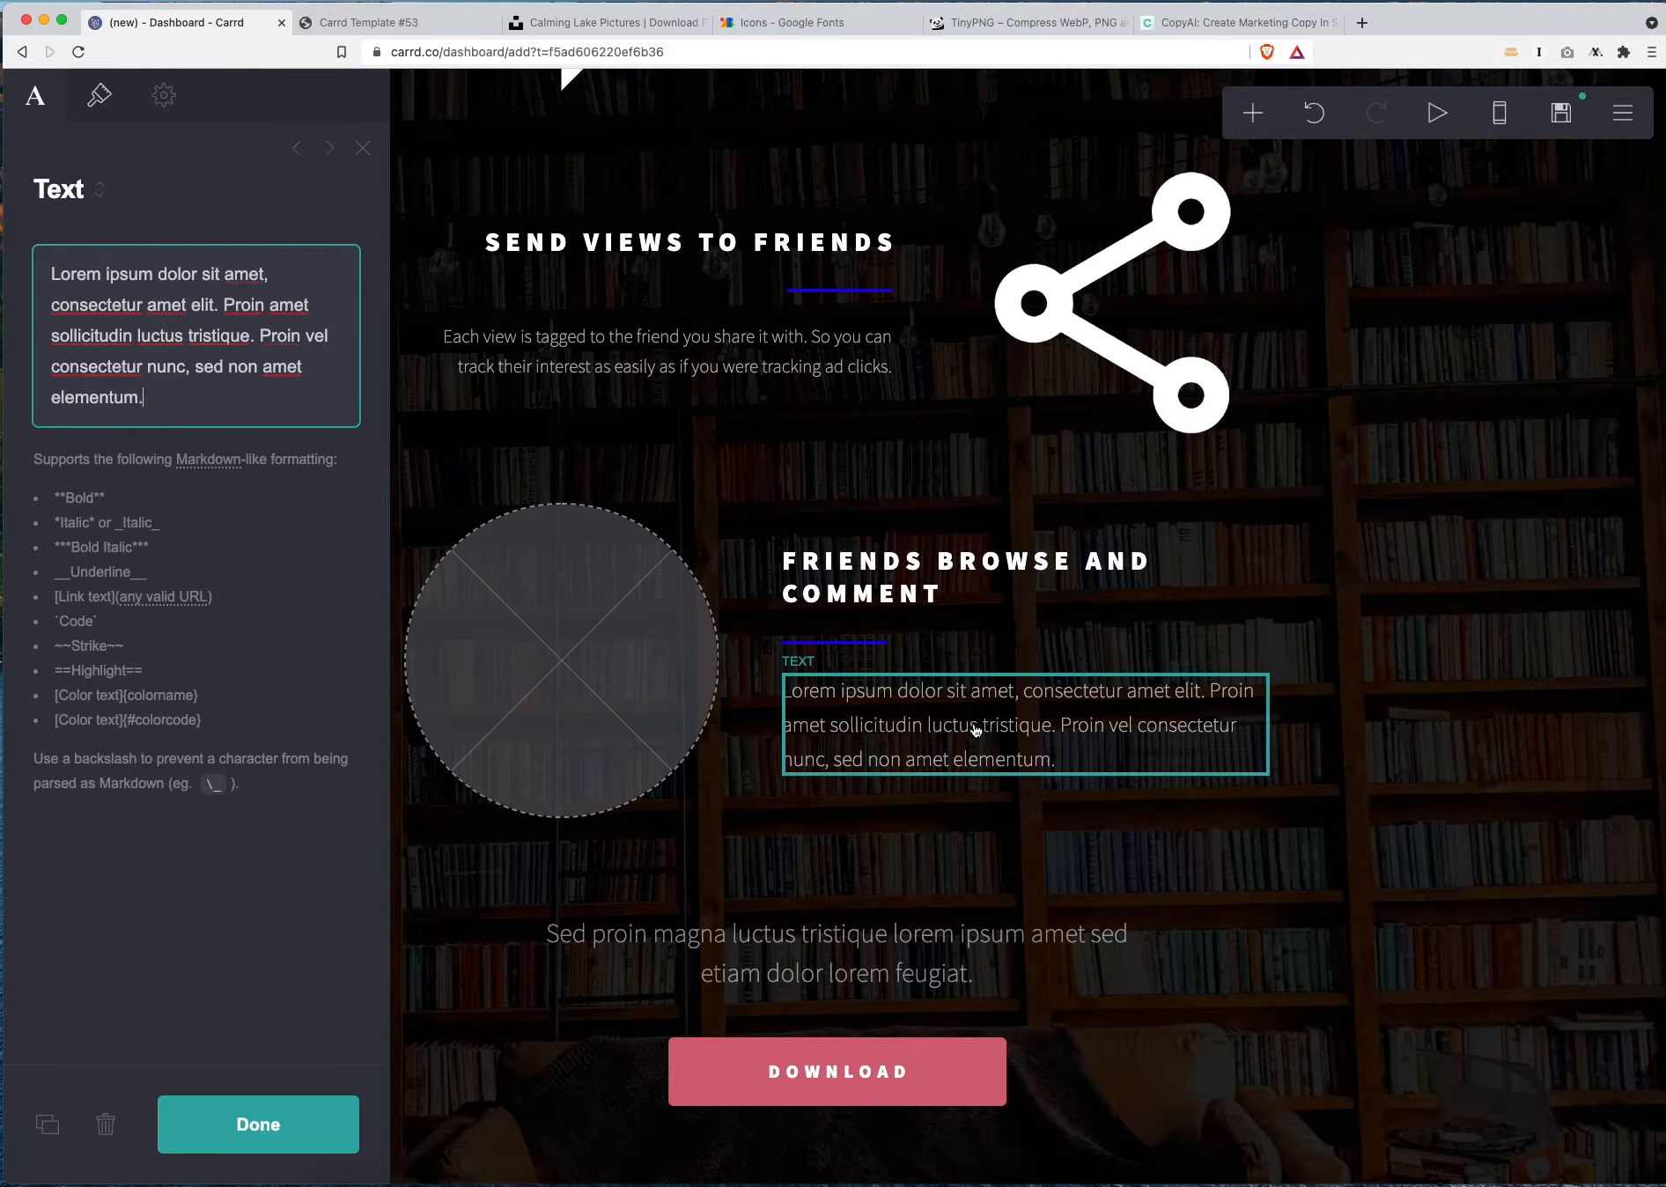
key("super+a")
type("Frie")
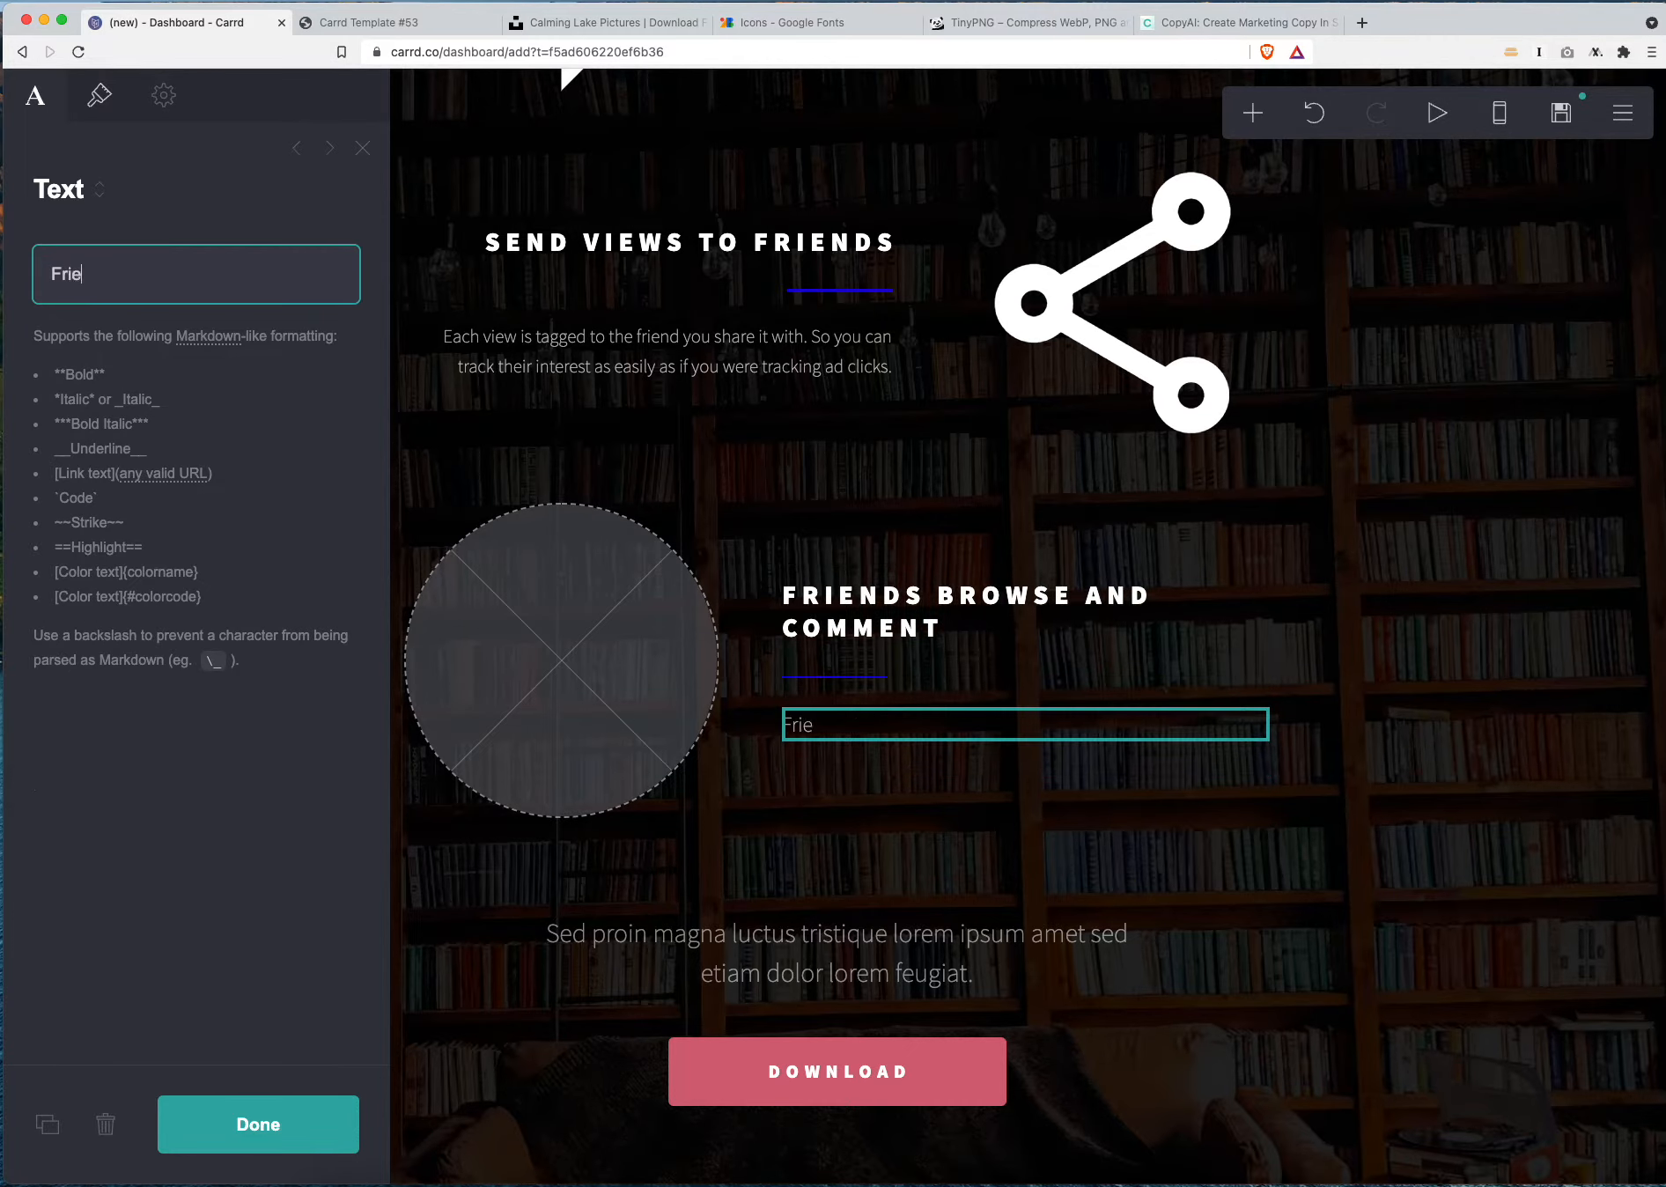
type("nds get to browse your r")
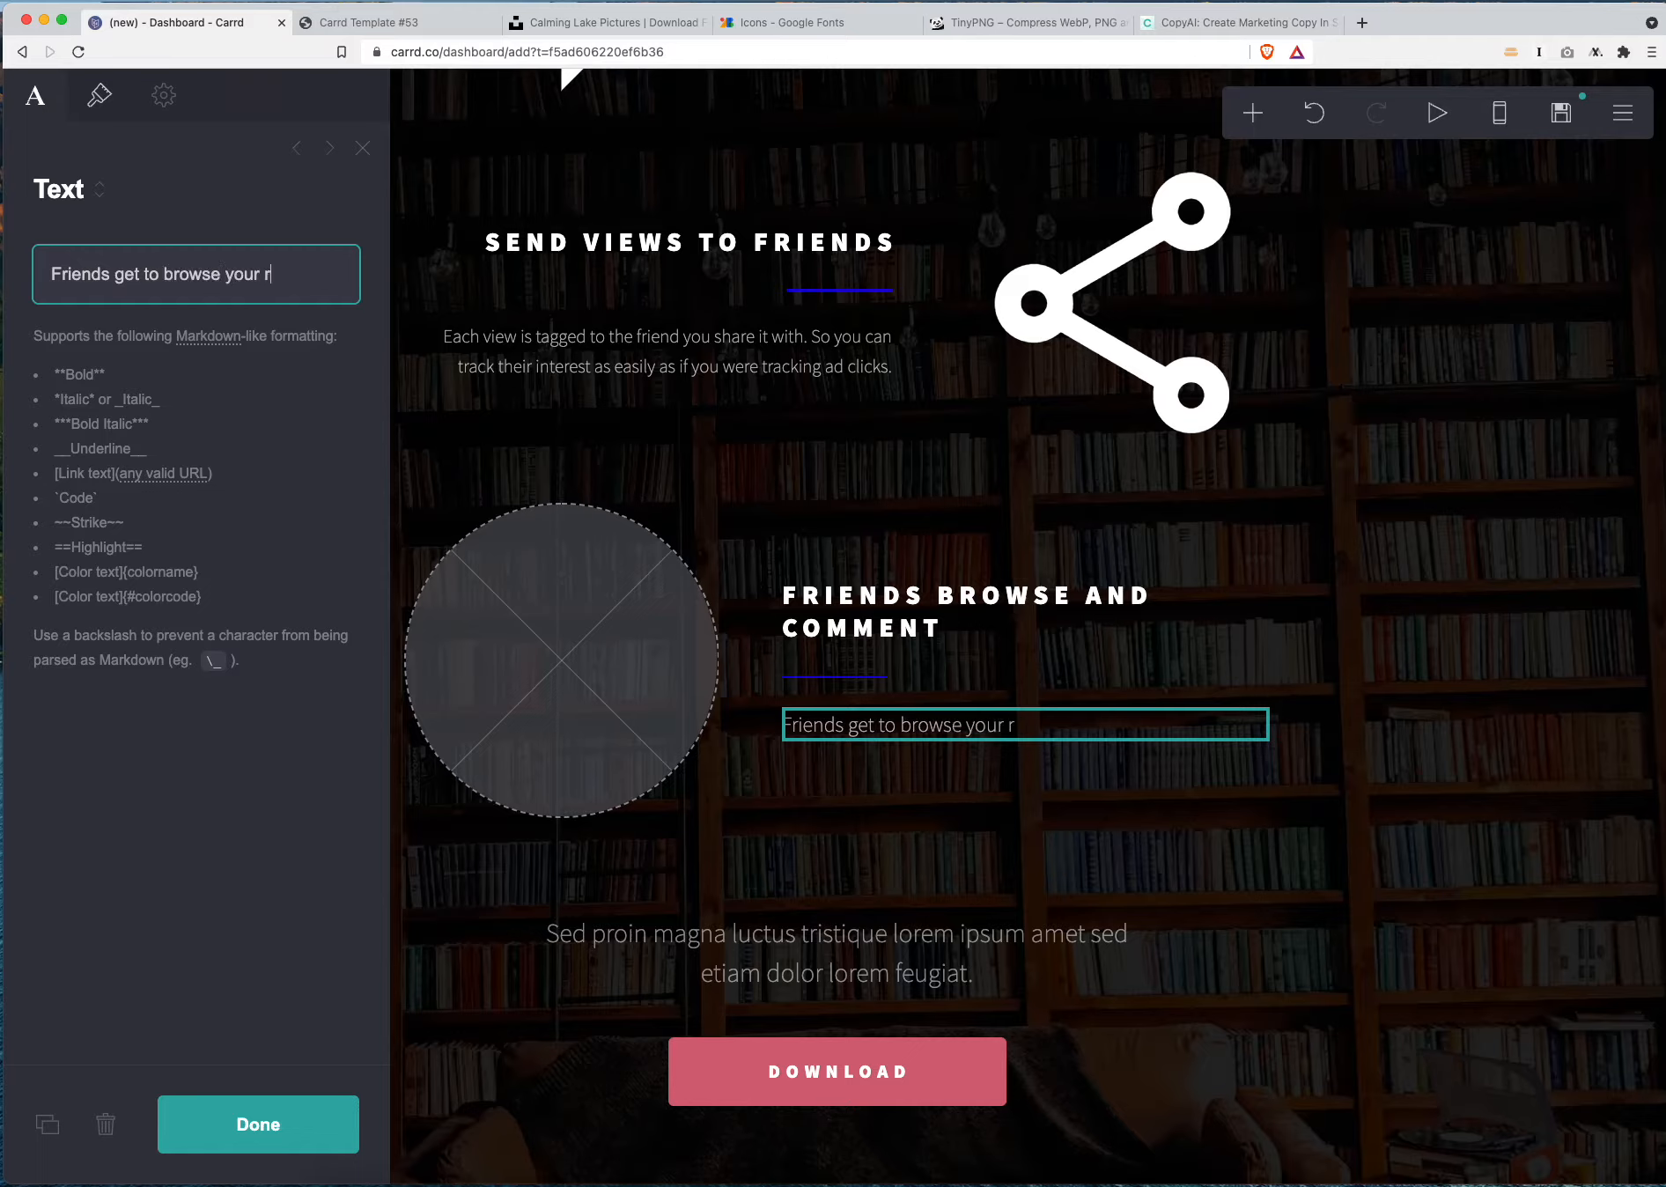
type("ecommendations and")
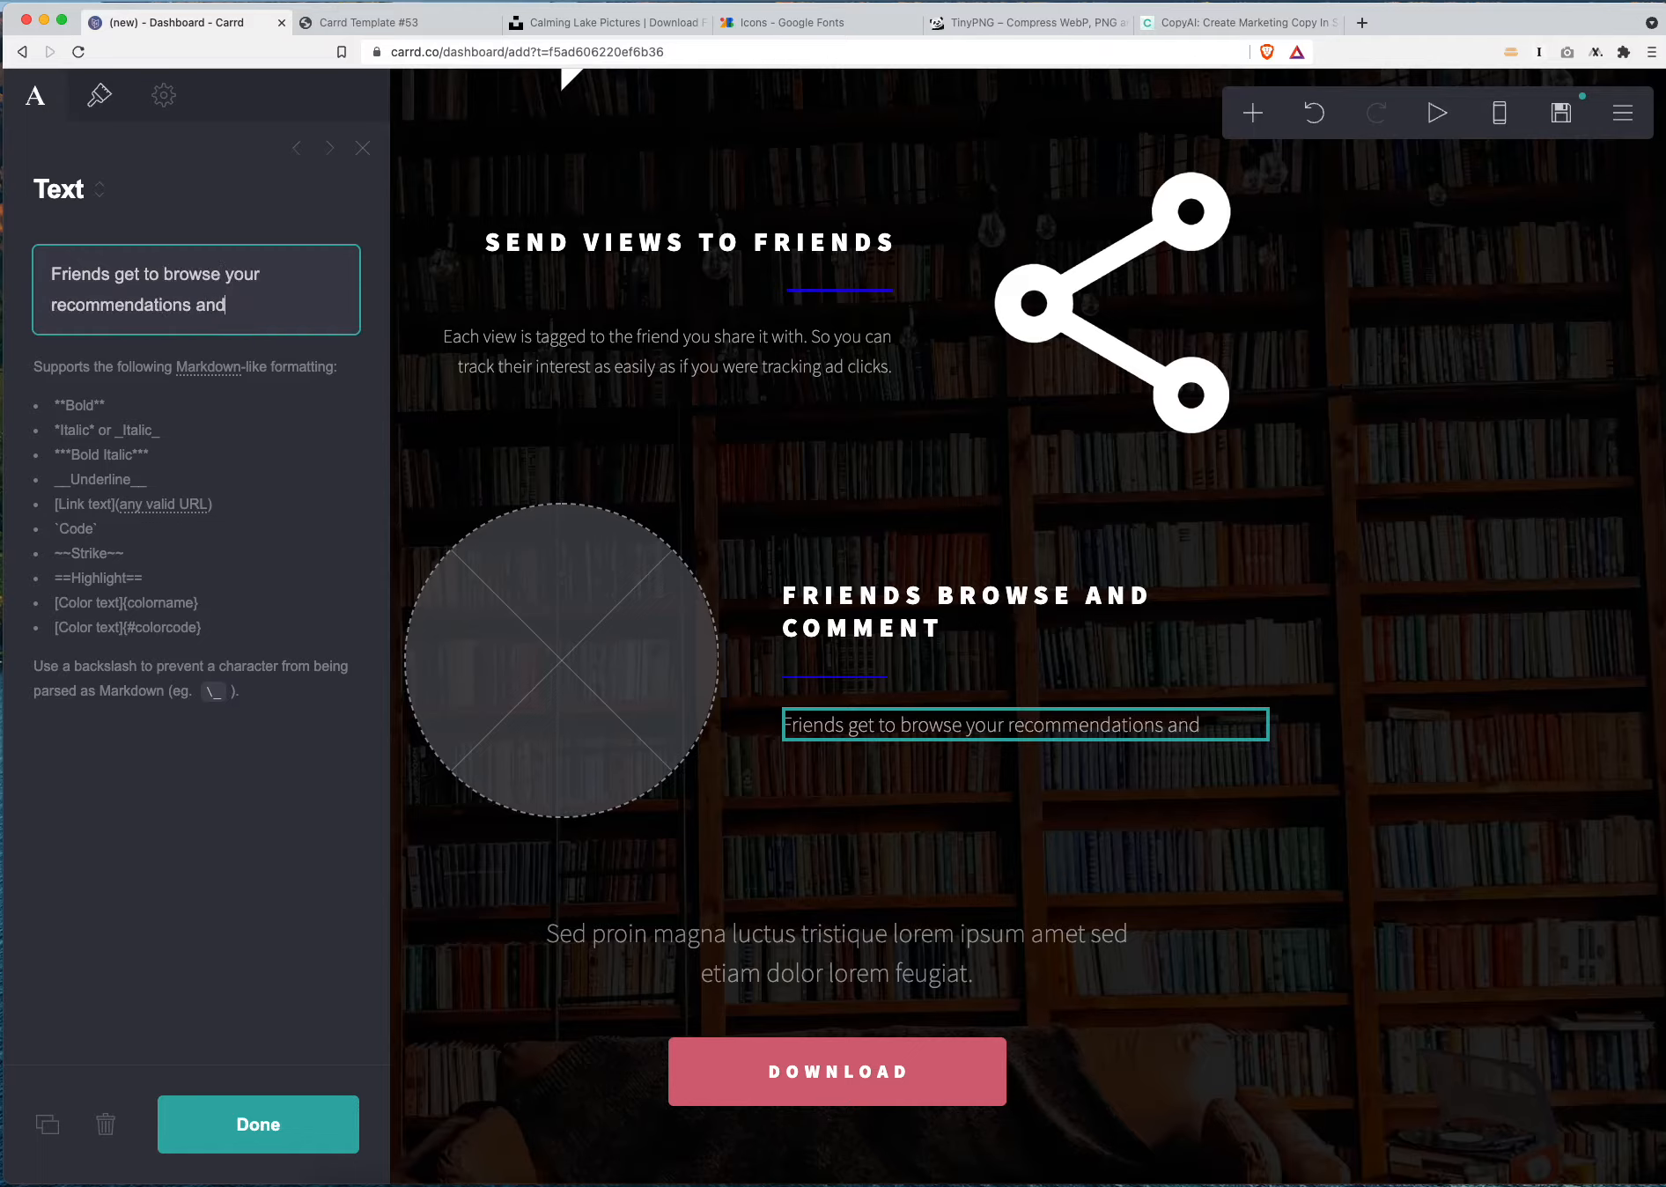
type(" even comment ")
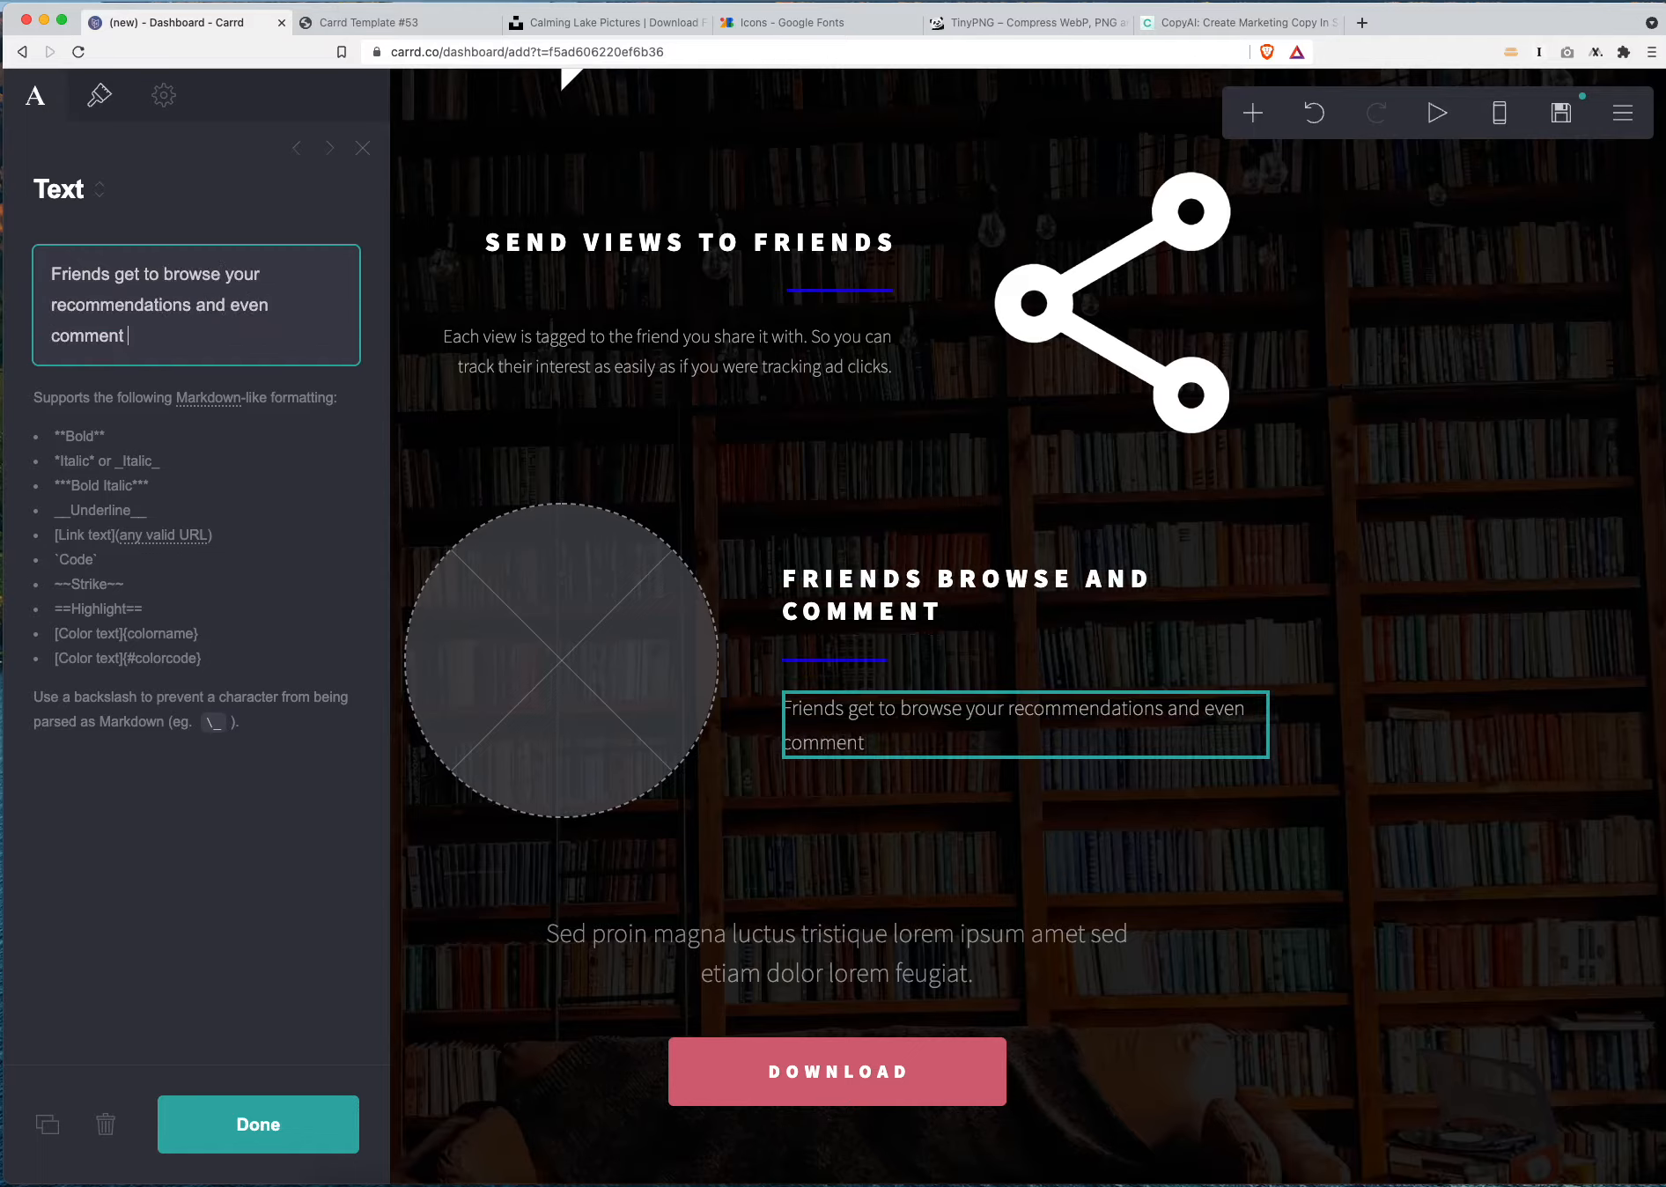
type("with you about")
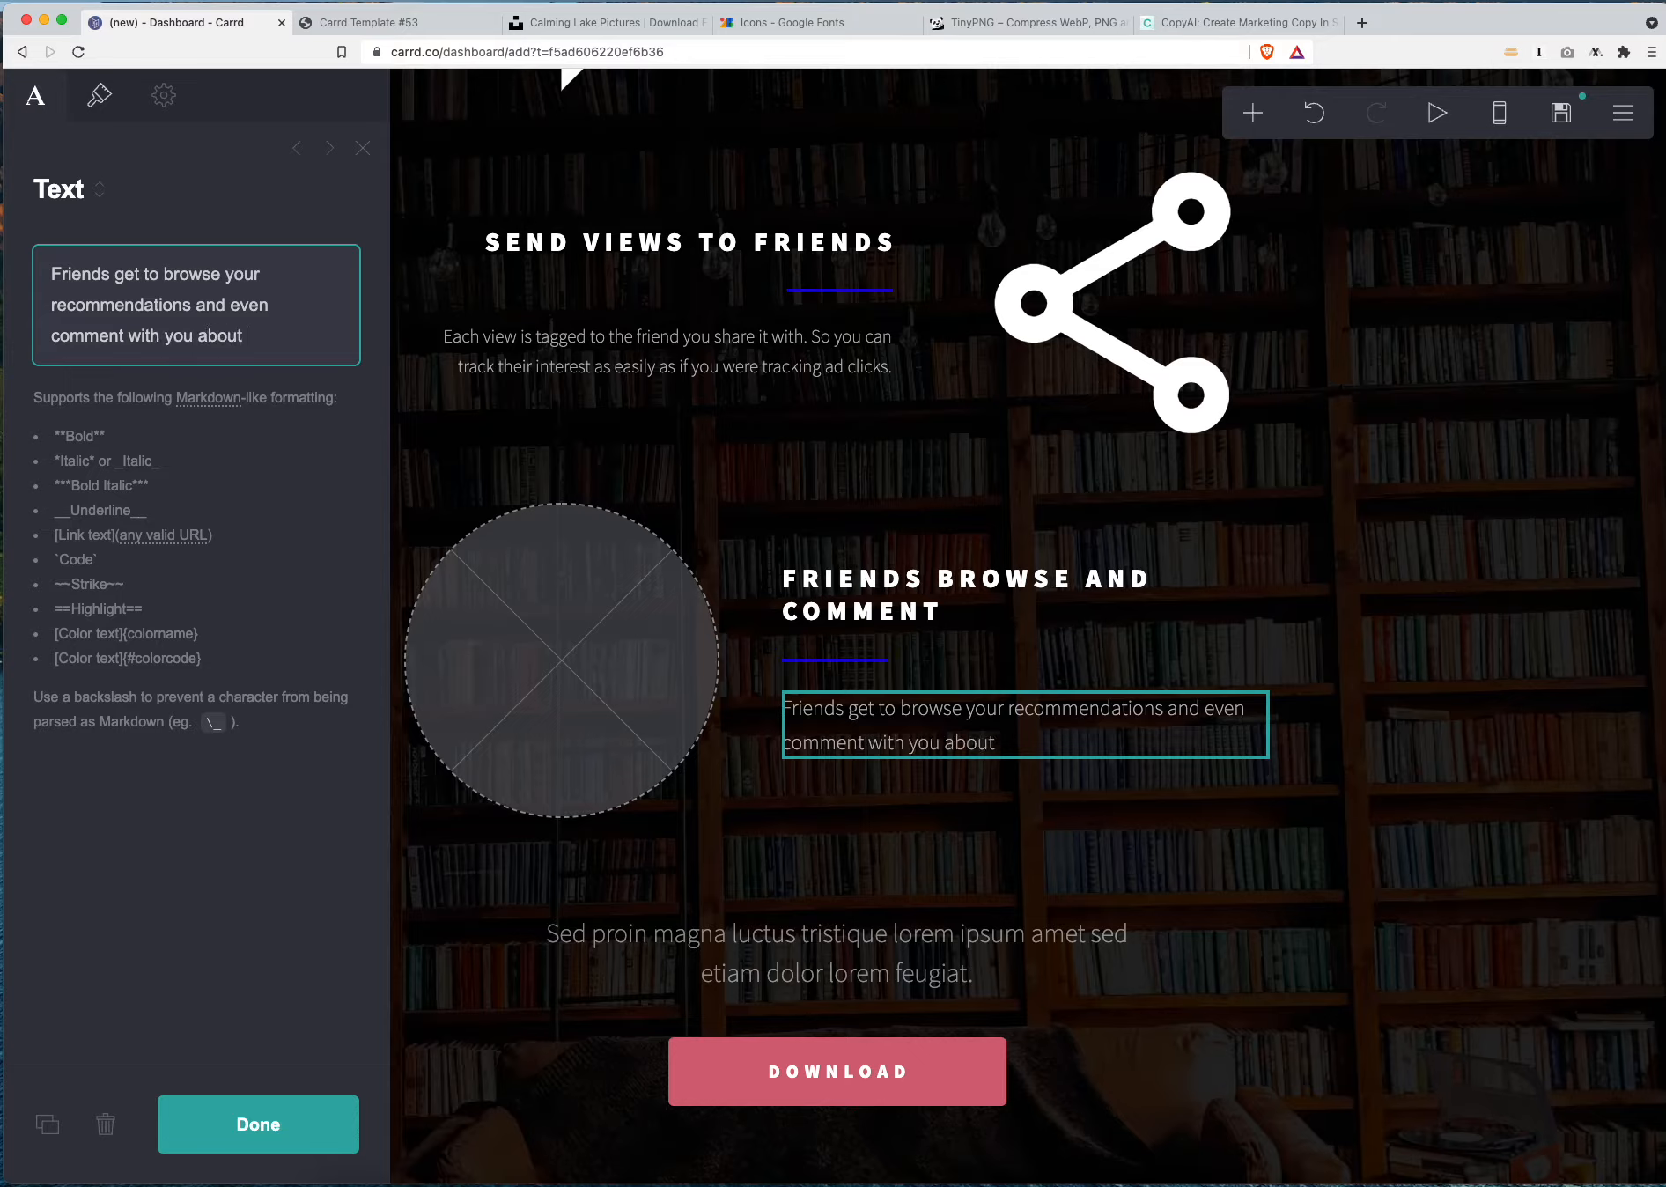
type(" their reacitons")
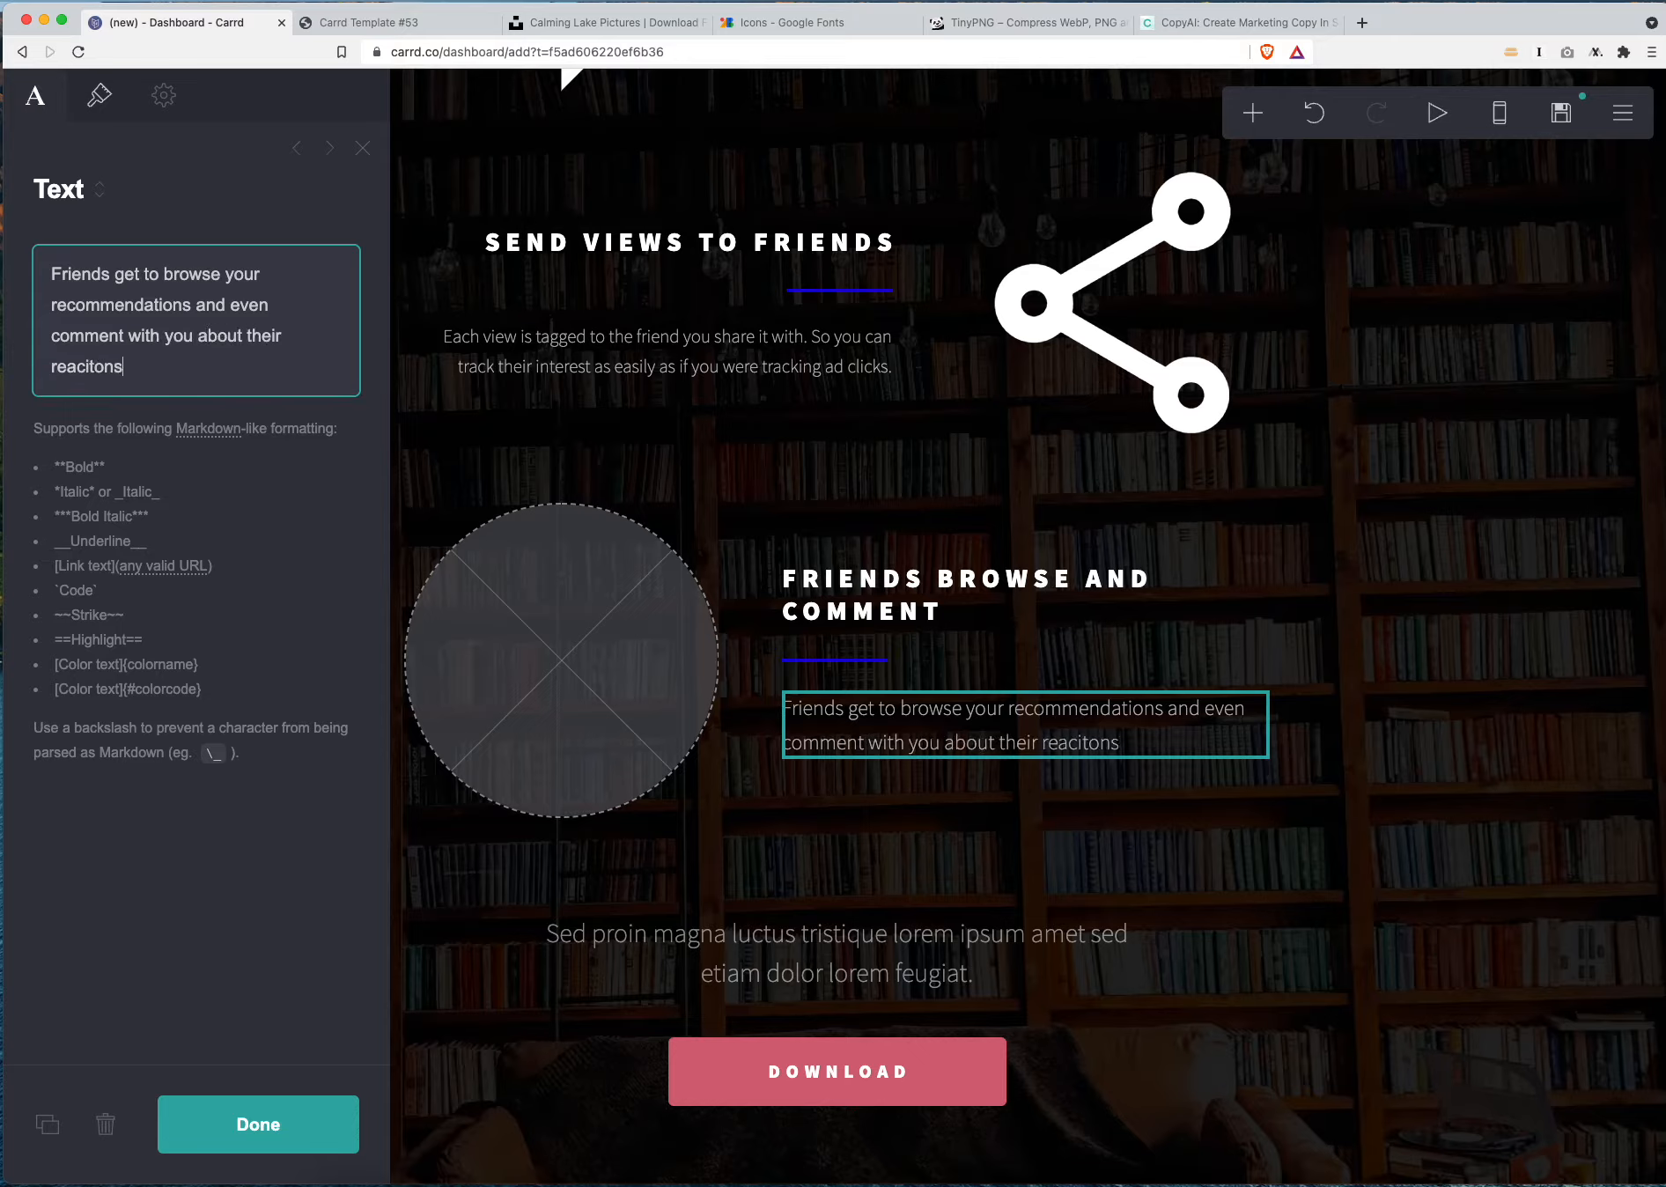
key("BackSpace")
key("BackSpace")
key("BackSpace")
key("BackSpace")
key("BackSpace")
type("tion")
Upload question_answer_white_24dp.svg from Downloads into the image placeholder beside the Friends Browse and Comment heading
left_click(584, 685)
left_click(35, 95)
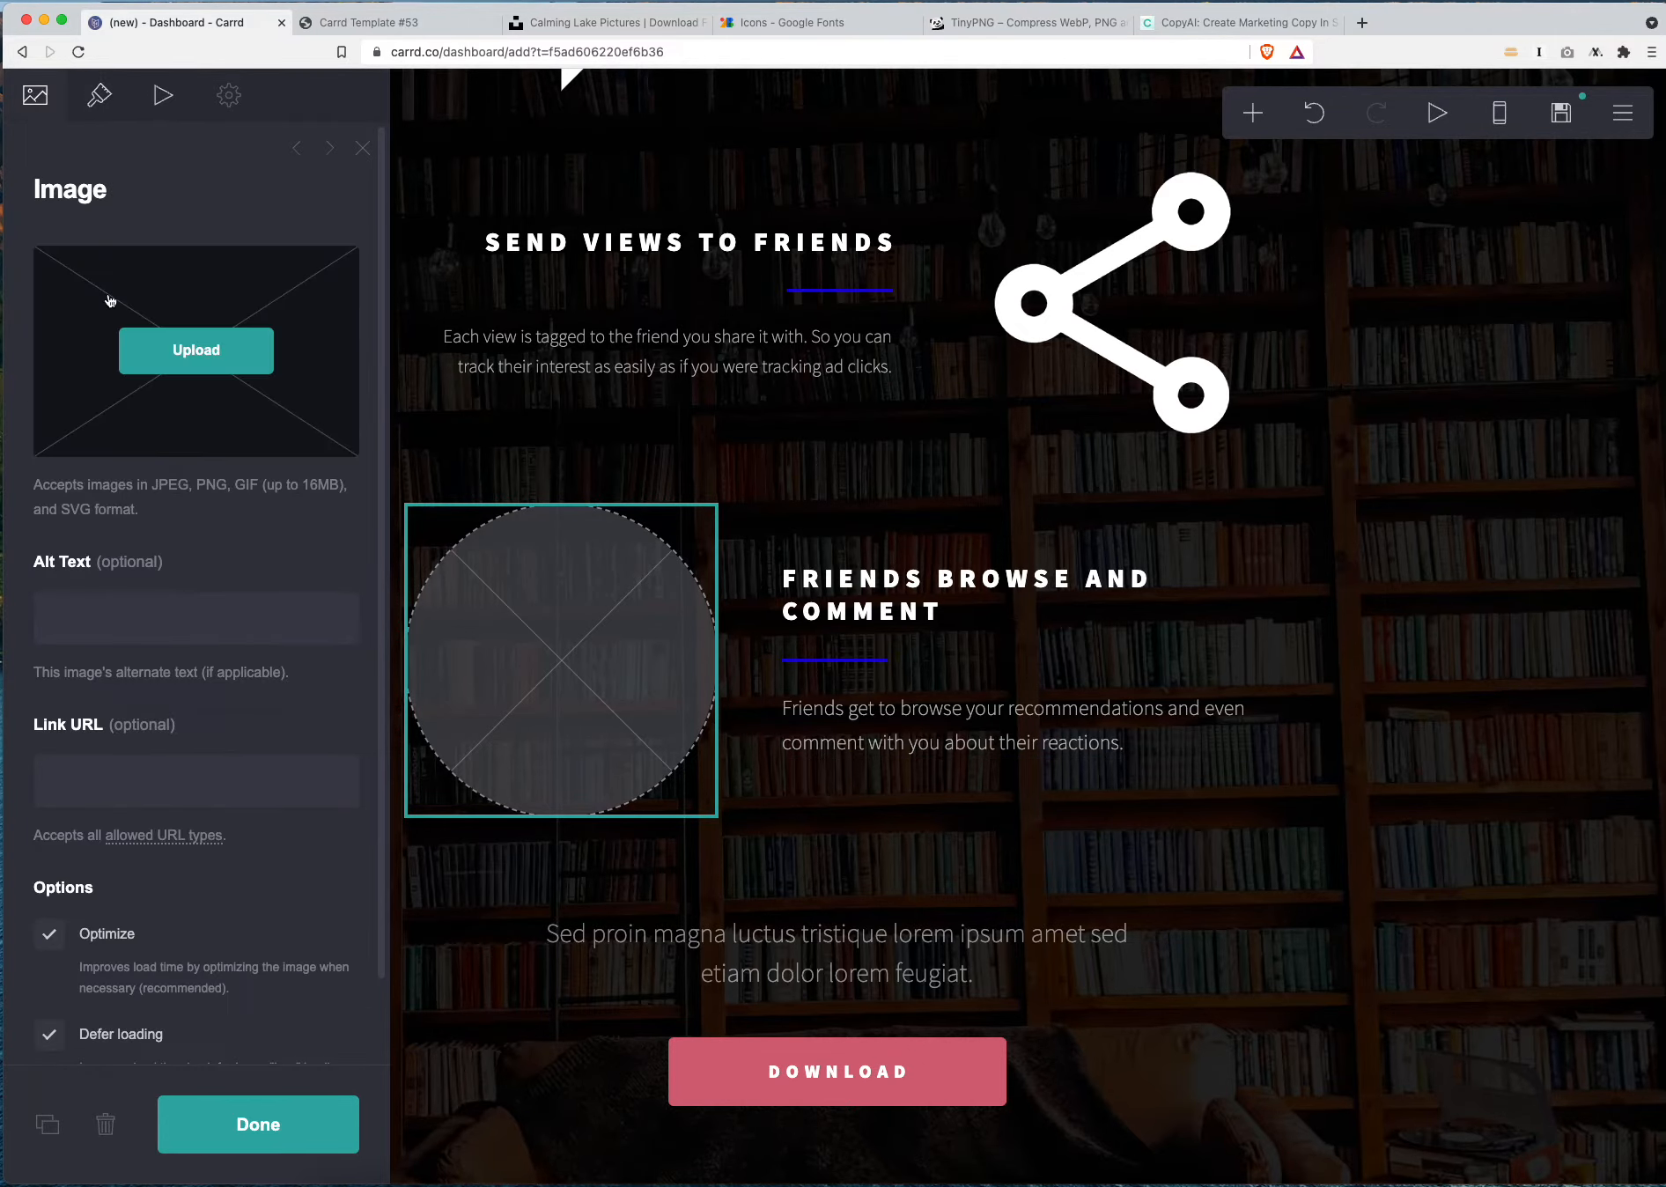
left_click(194, 366)
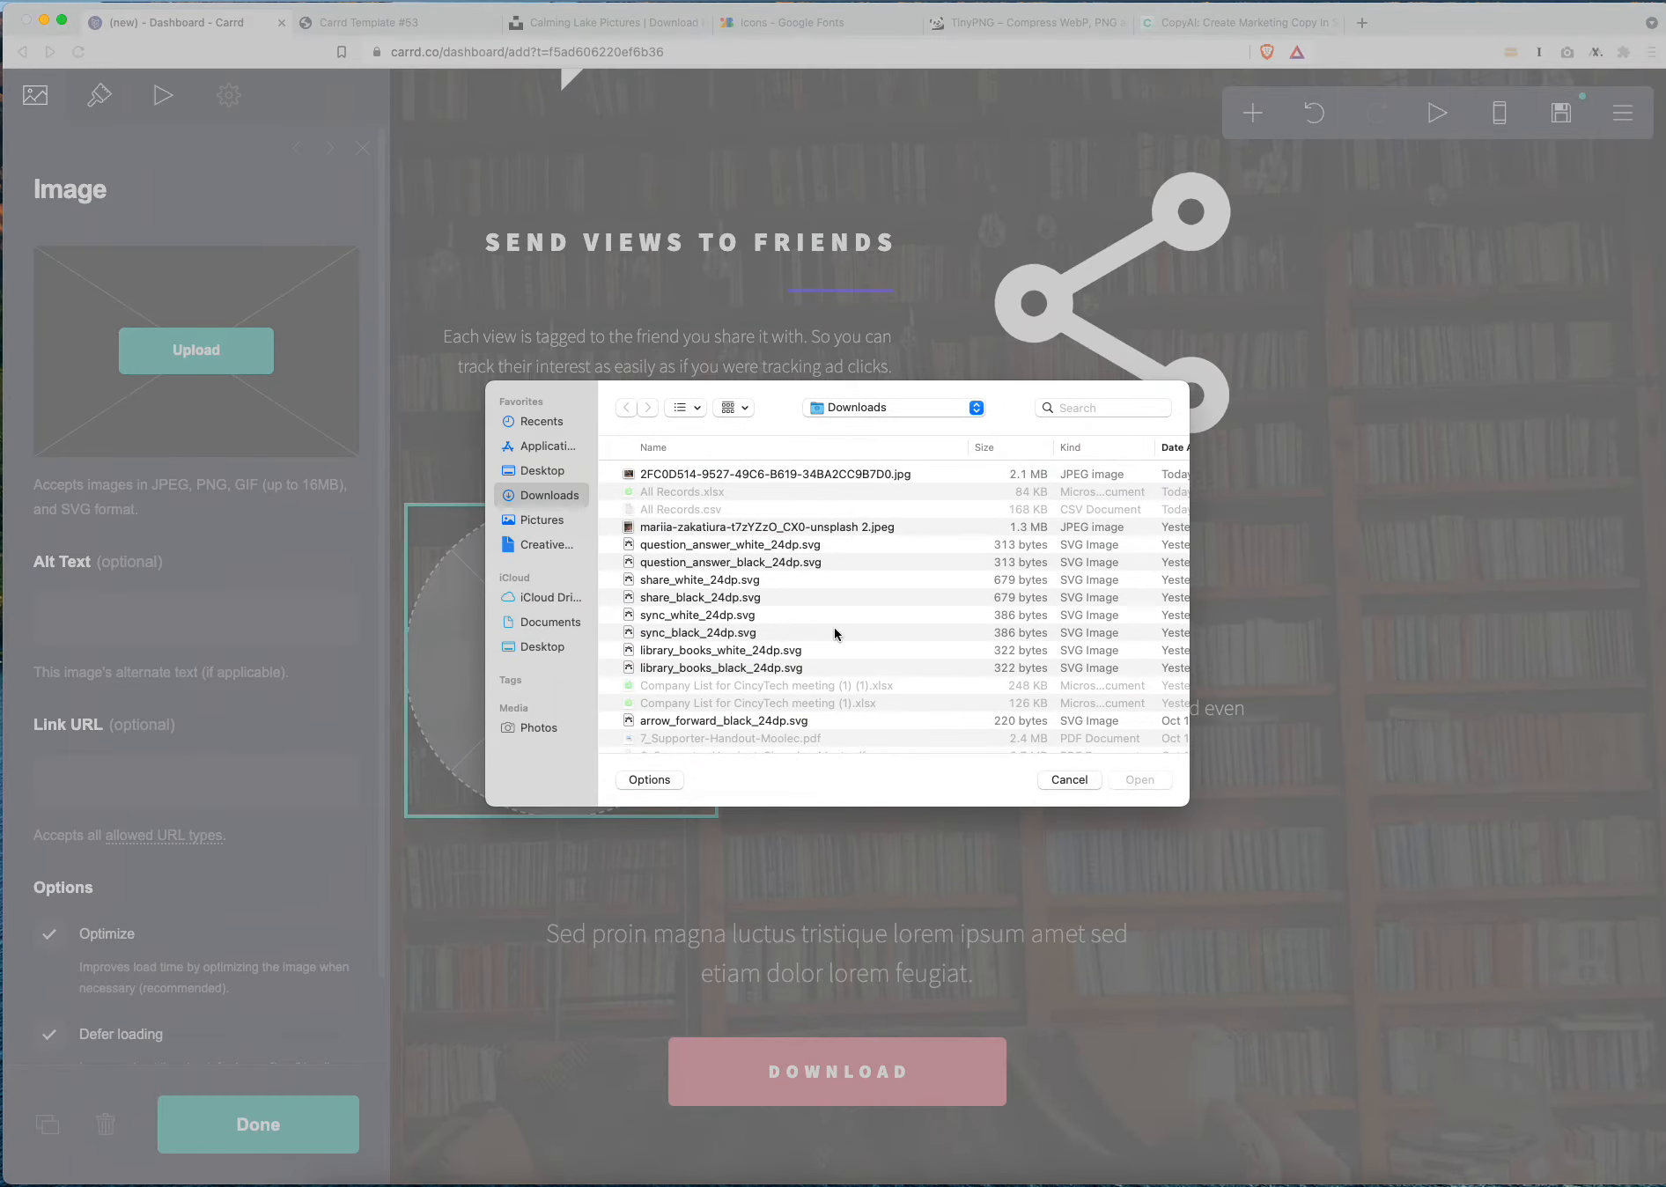
double_click(753, 546)
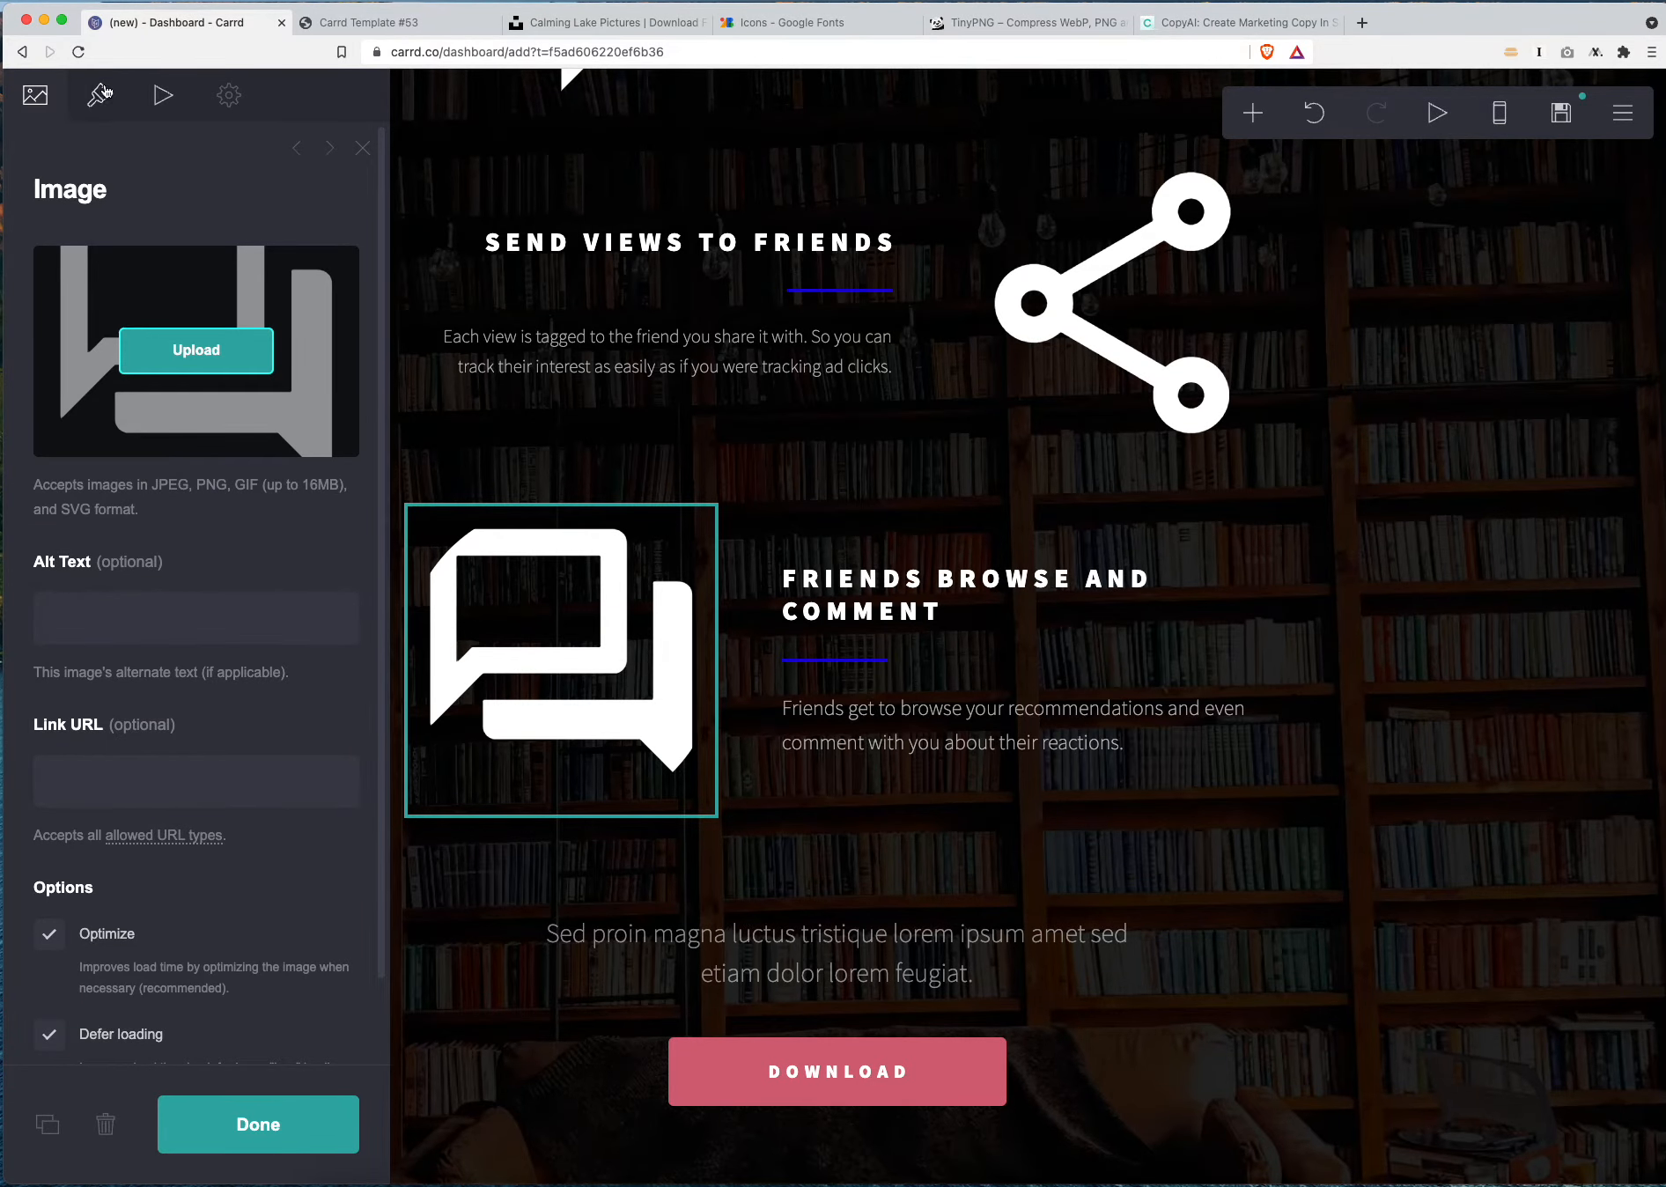
Change the shape of the question-and-answer icon image from Circle to Rectangle
left_click(101, 94)
scroll(234, 591, "down", 5)
scroll(168, 797, "up", 5)
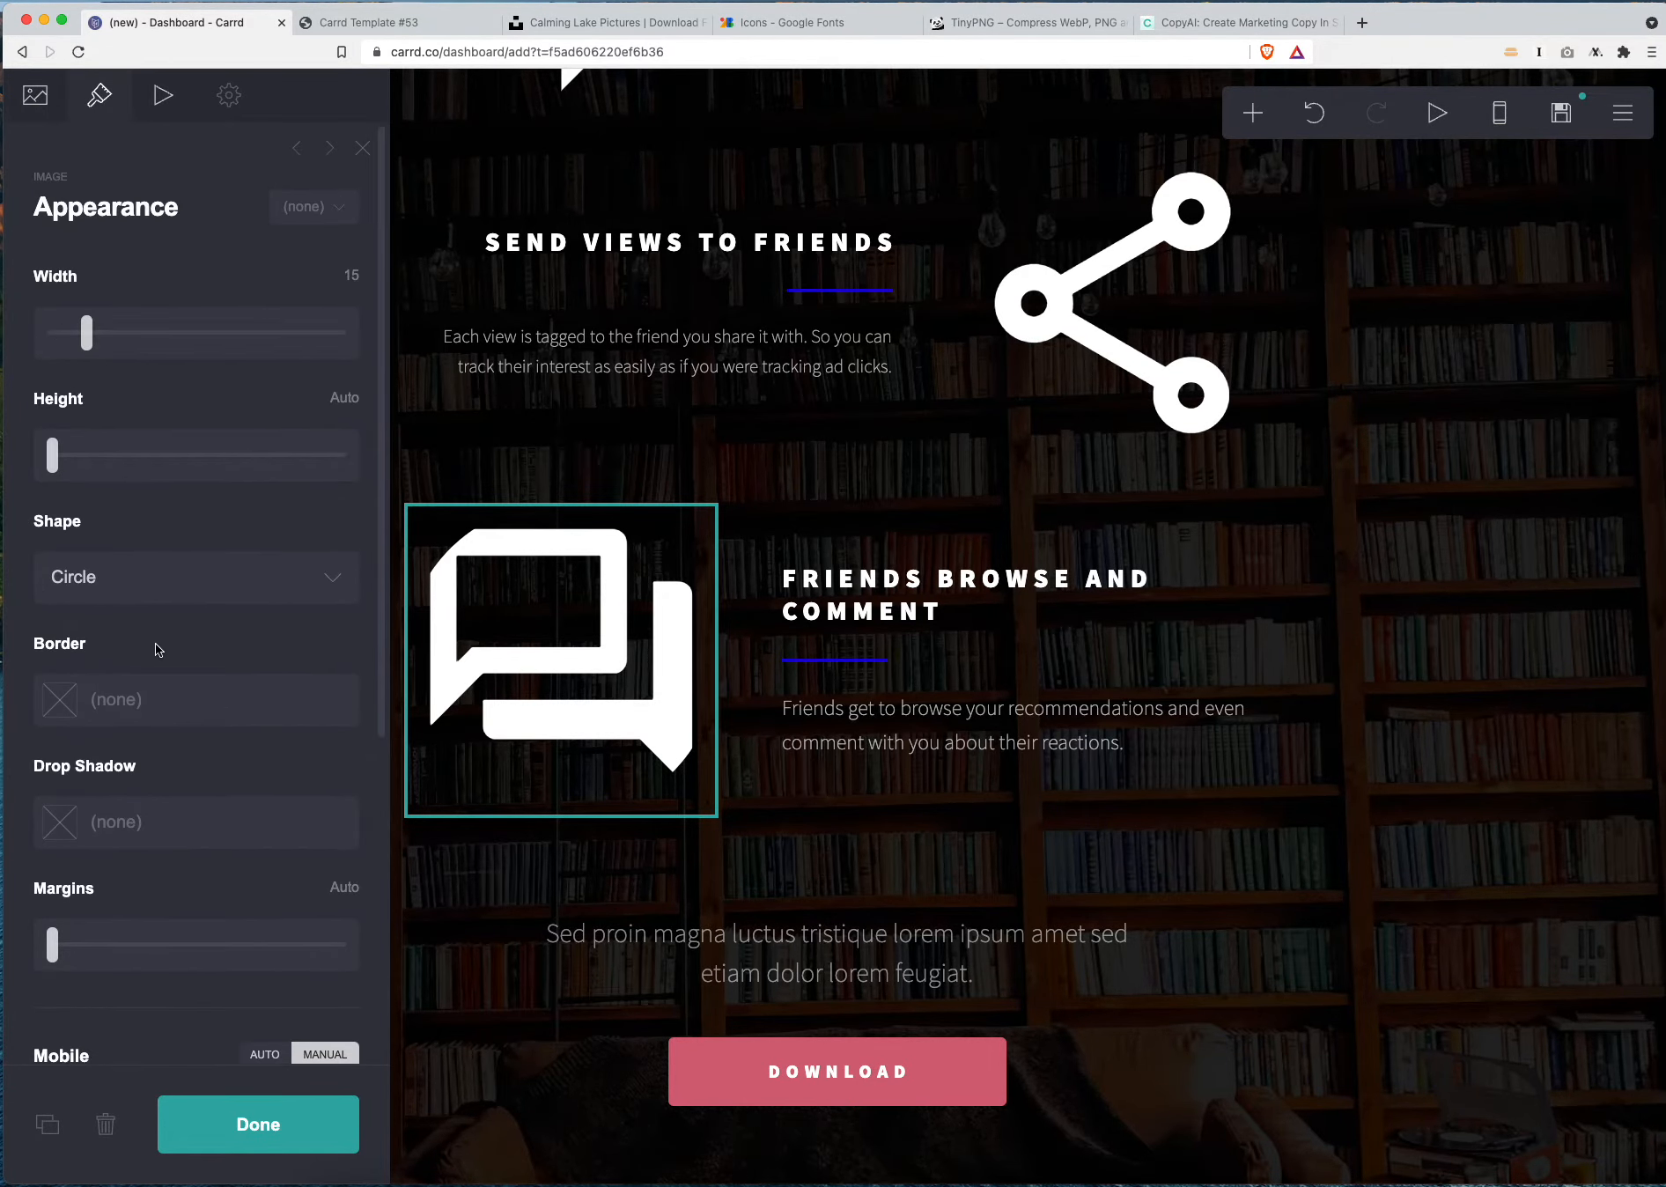
left_click(149, 581)
left_click(123, 553)
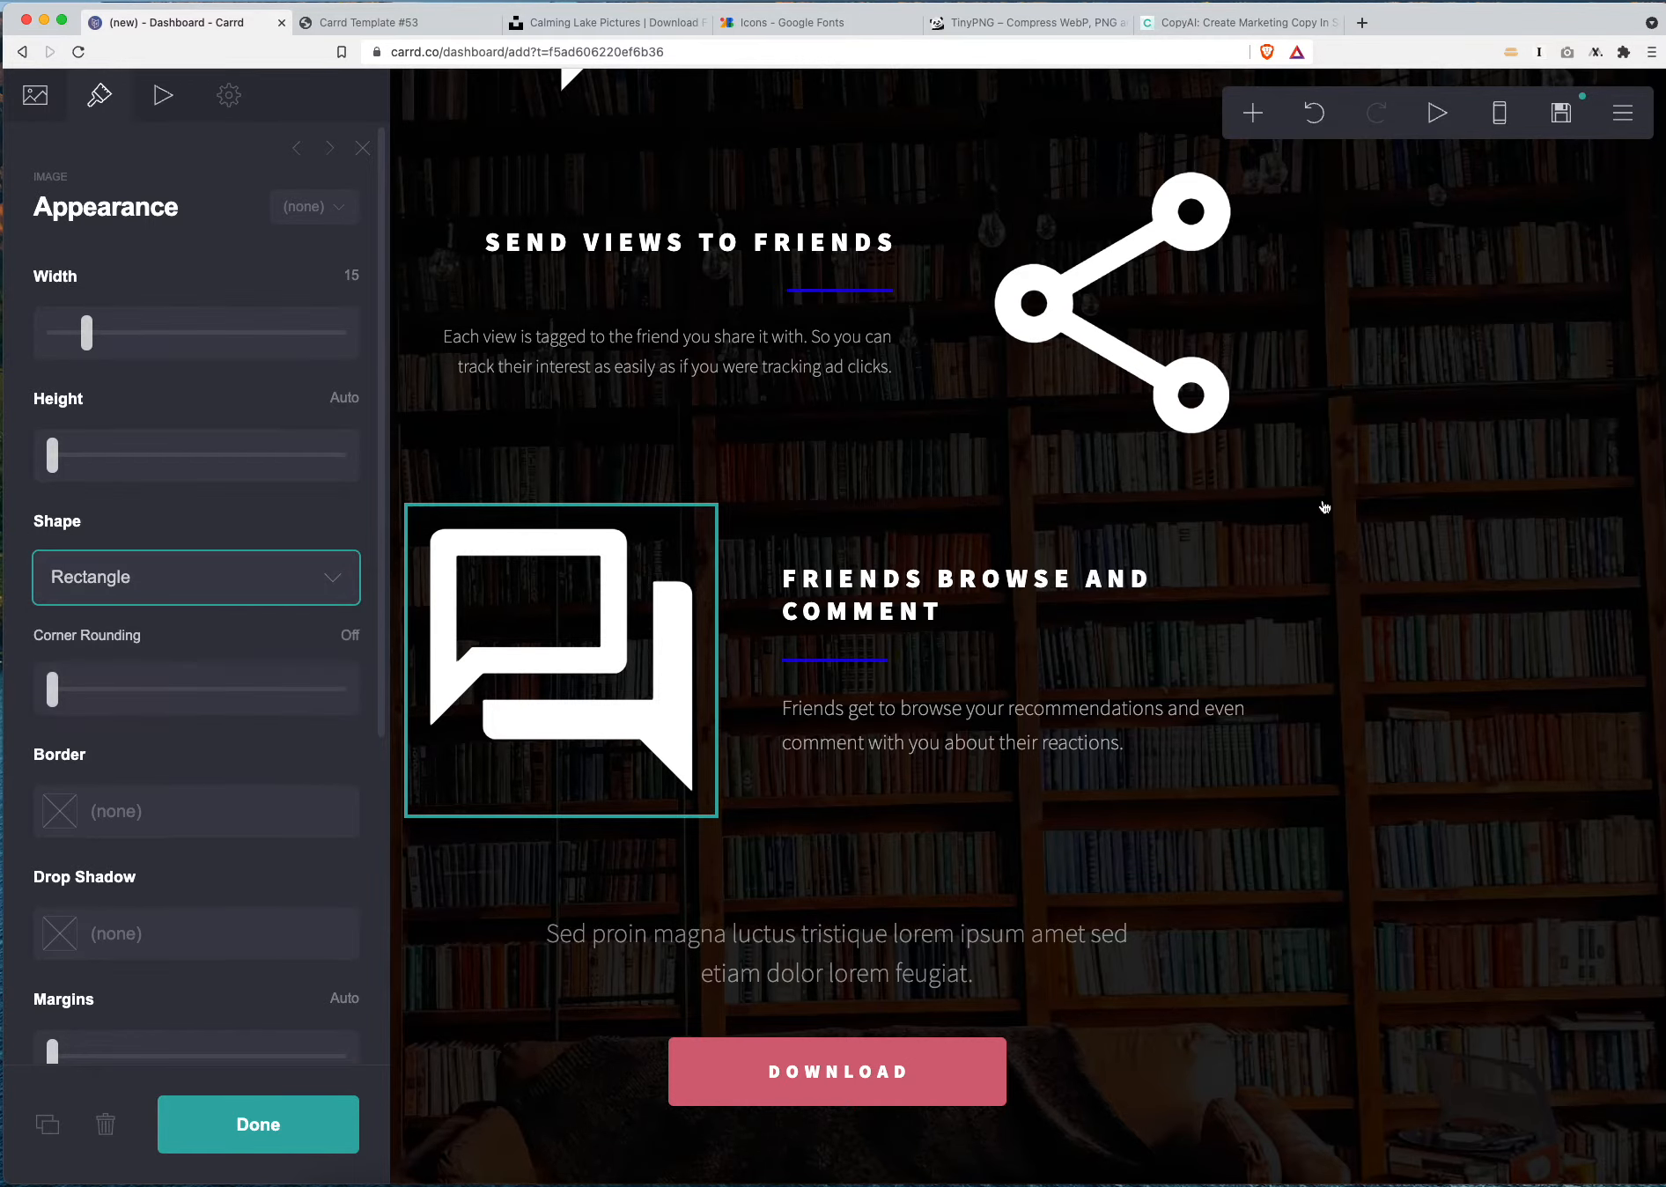
Save the question-and-answer icon's appearance as a new image style named "Benefit Images"
scroll(1171, 334, "up", 3)
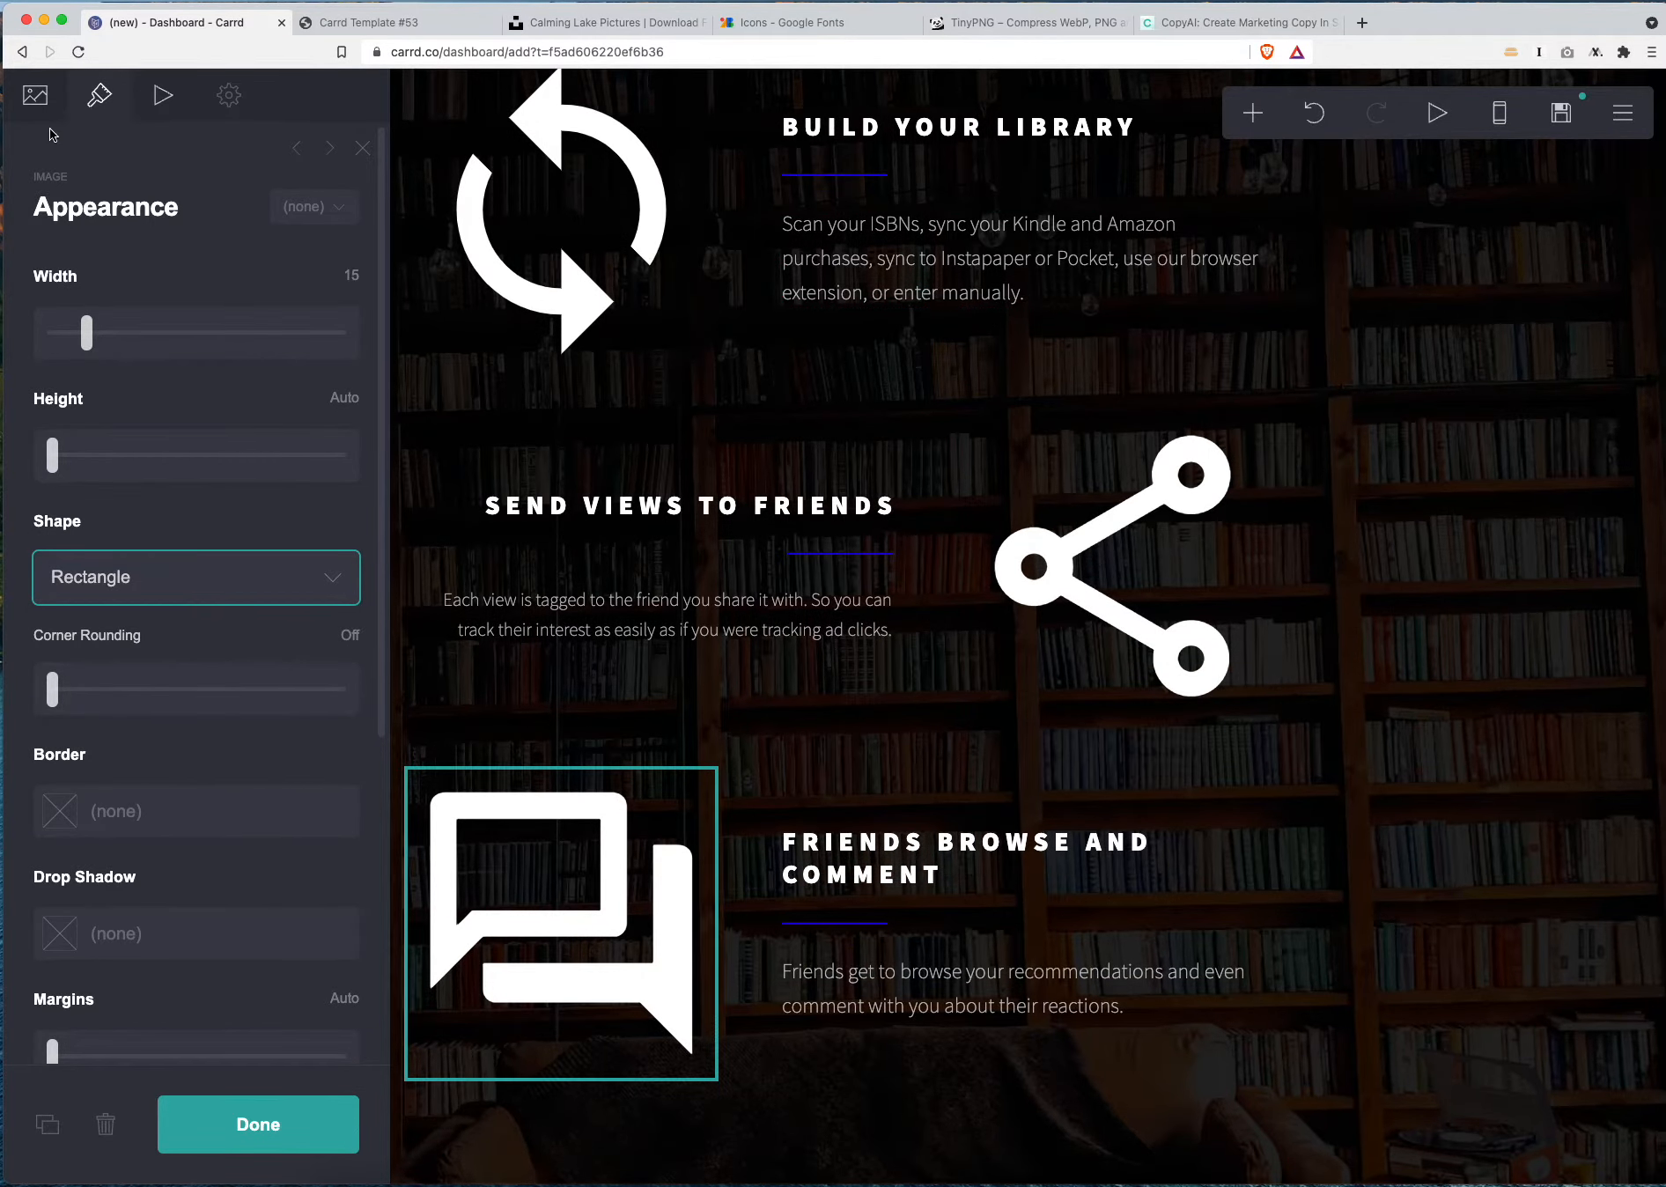
left_click(306, 206)
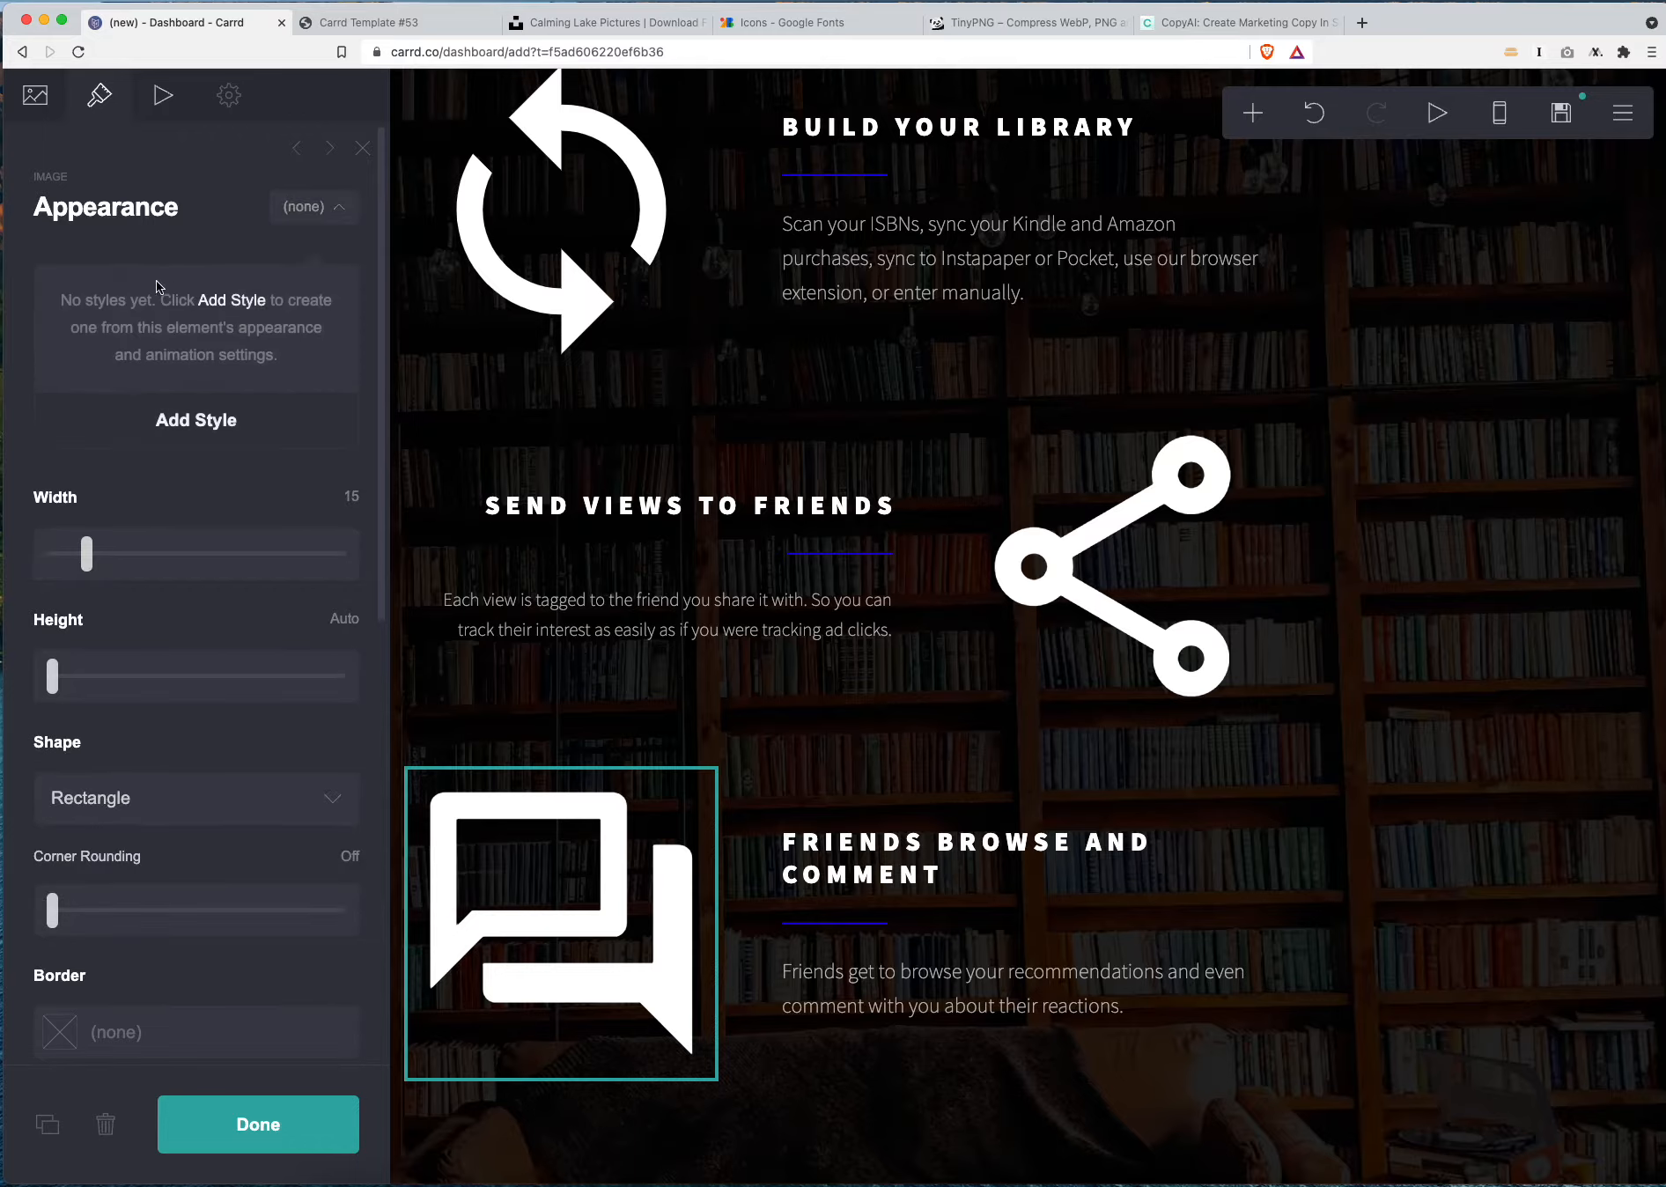
left_click(197, 432)
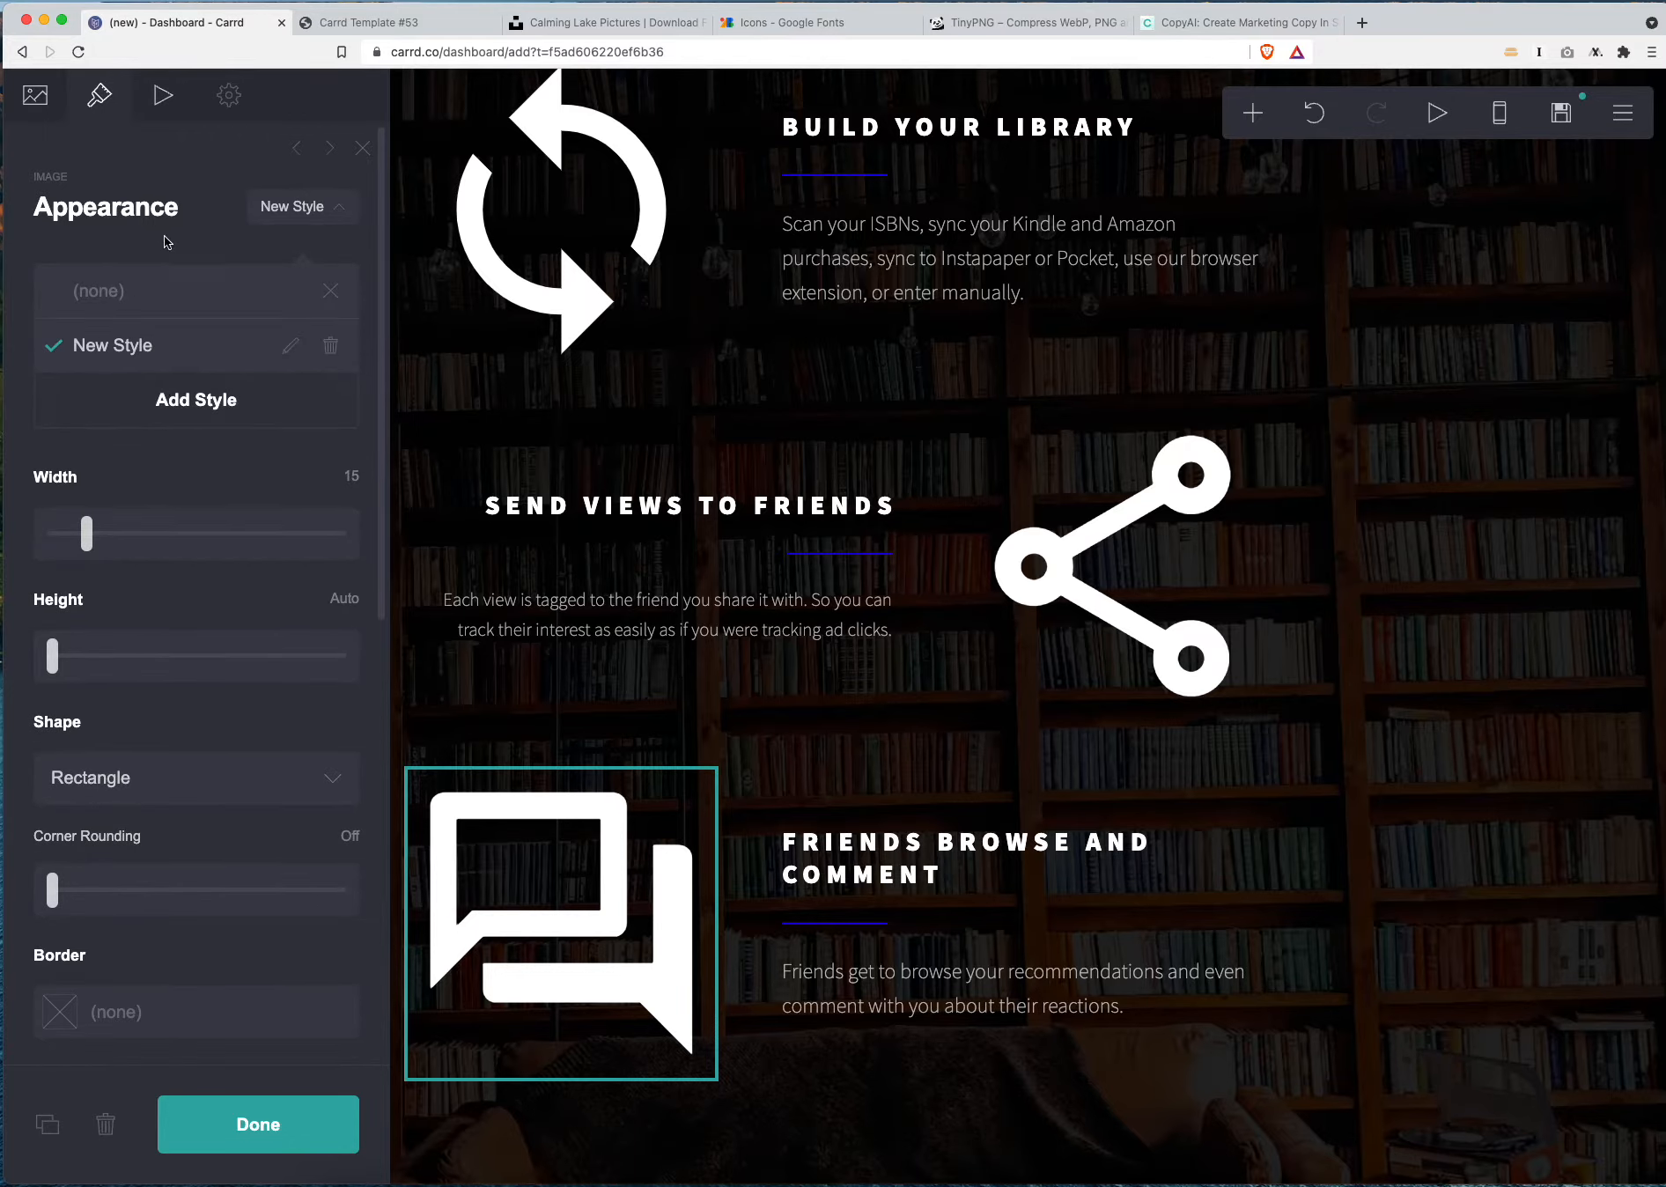
left_click(291, 346)
type("Benef")
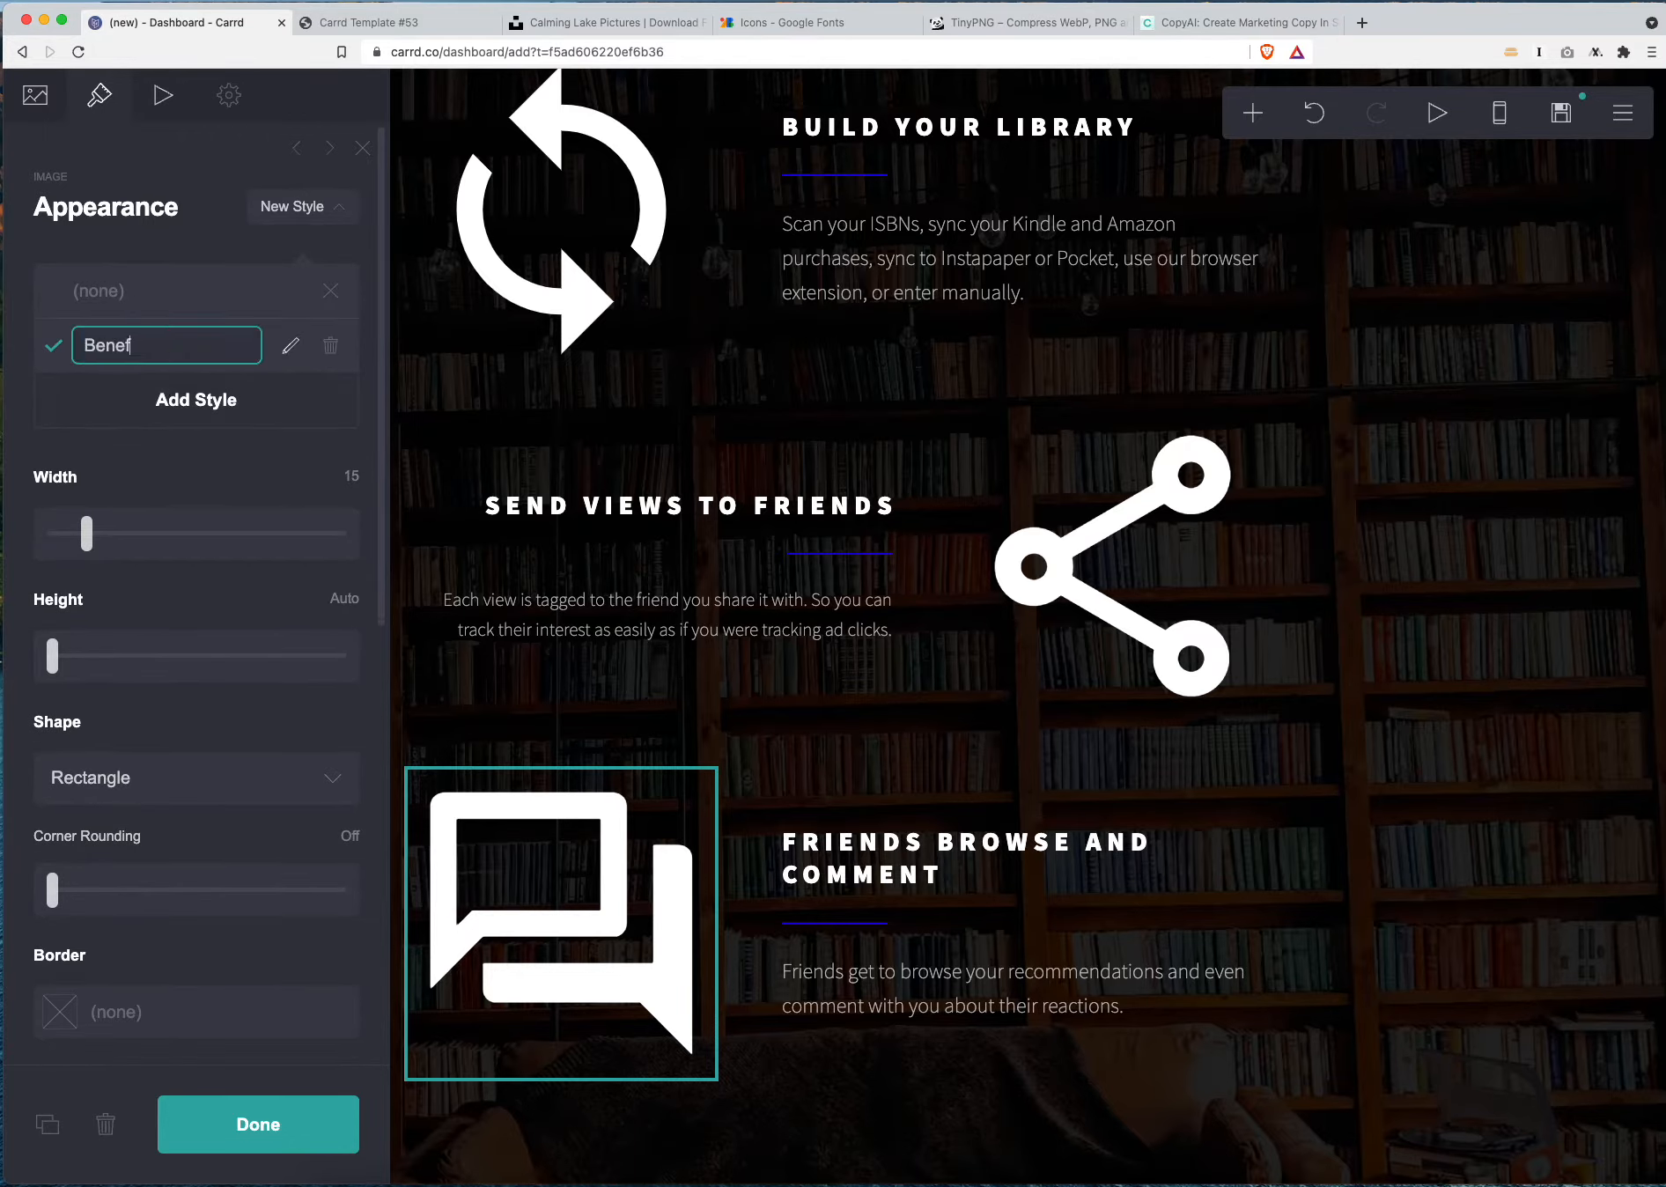
type("it Images")
key("Return")
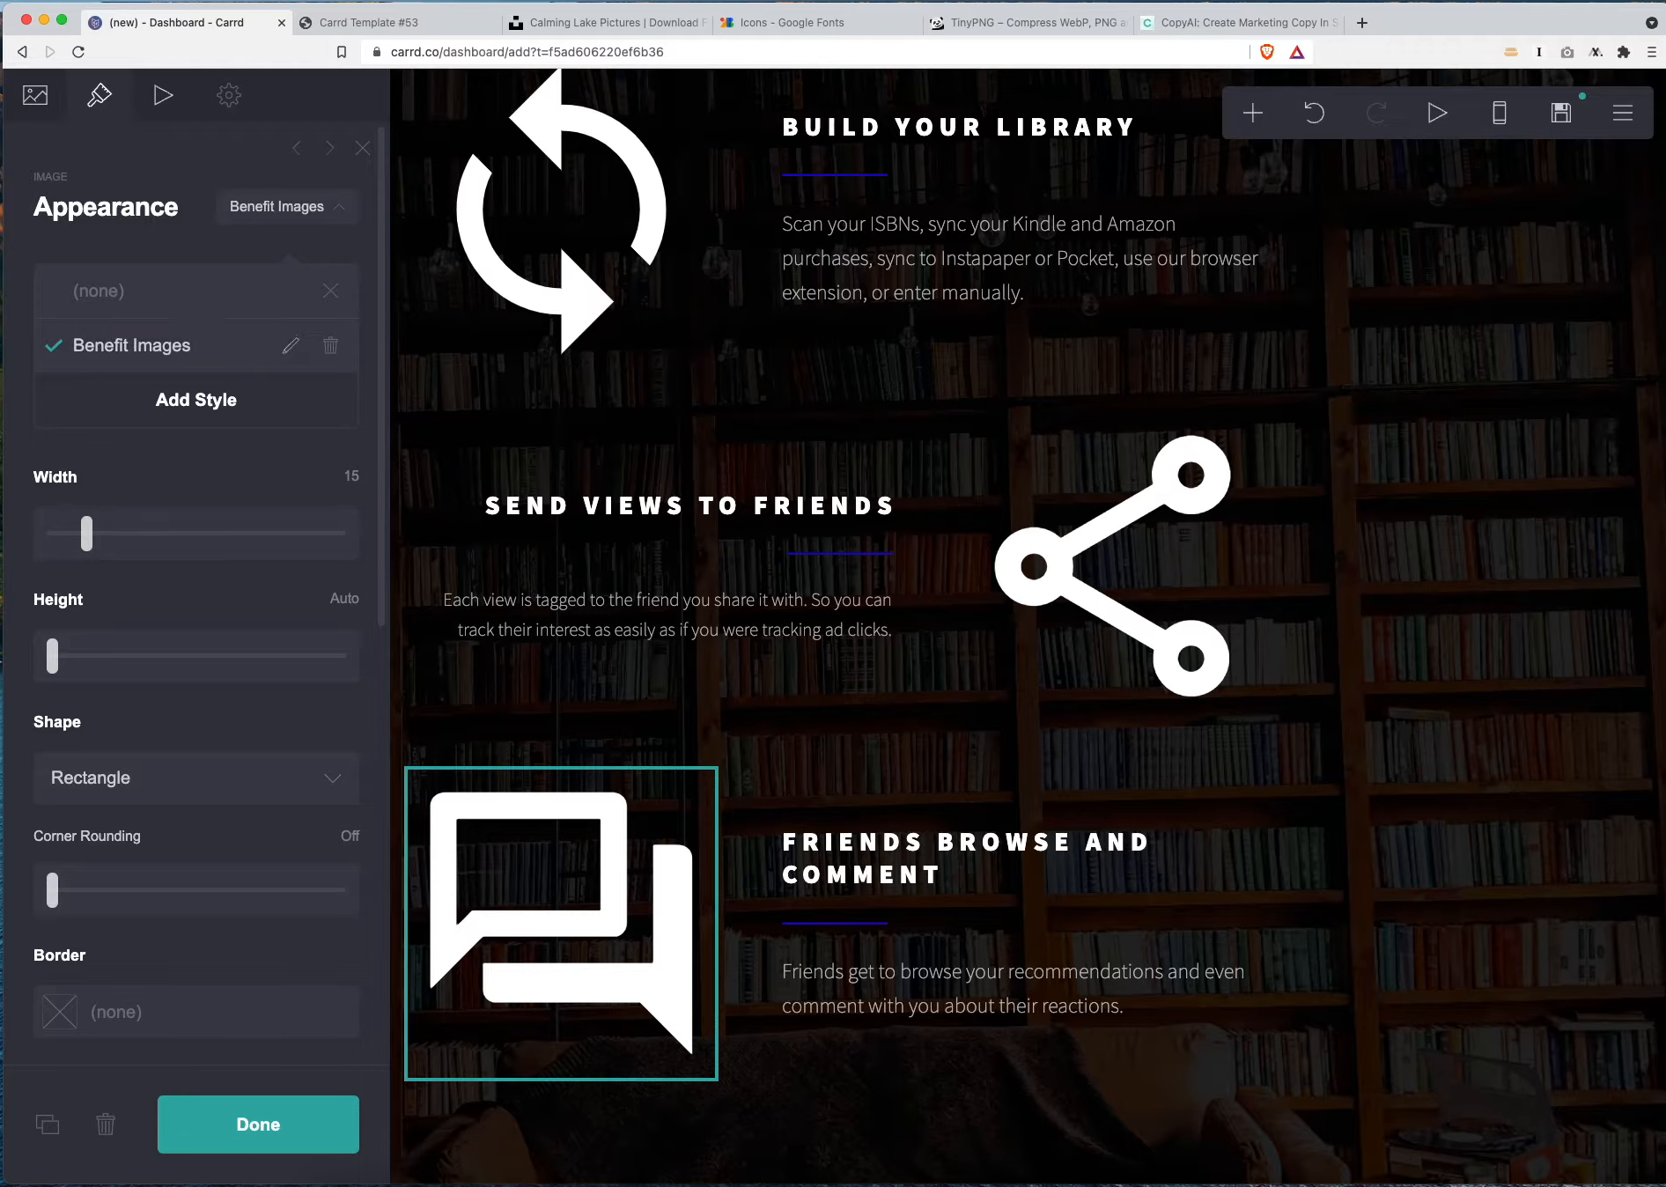
Apply the Benefit Images style to the sync icon and the share icon
left_click(698, 224)
left_click(304, 211)
left_click(297, 211)
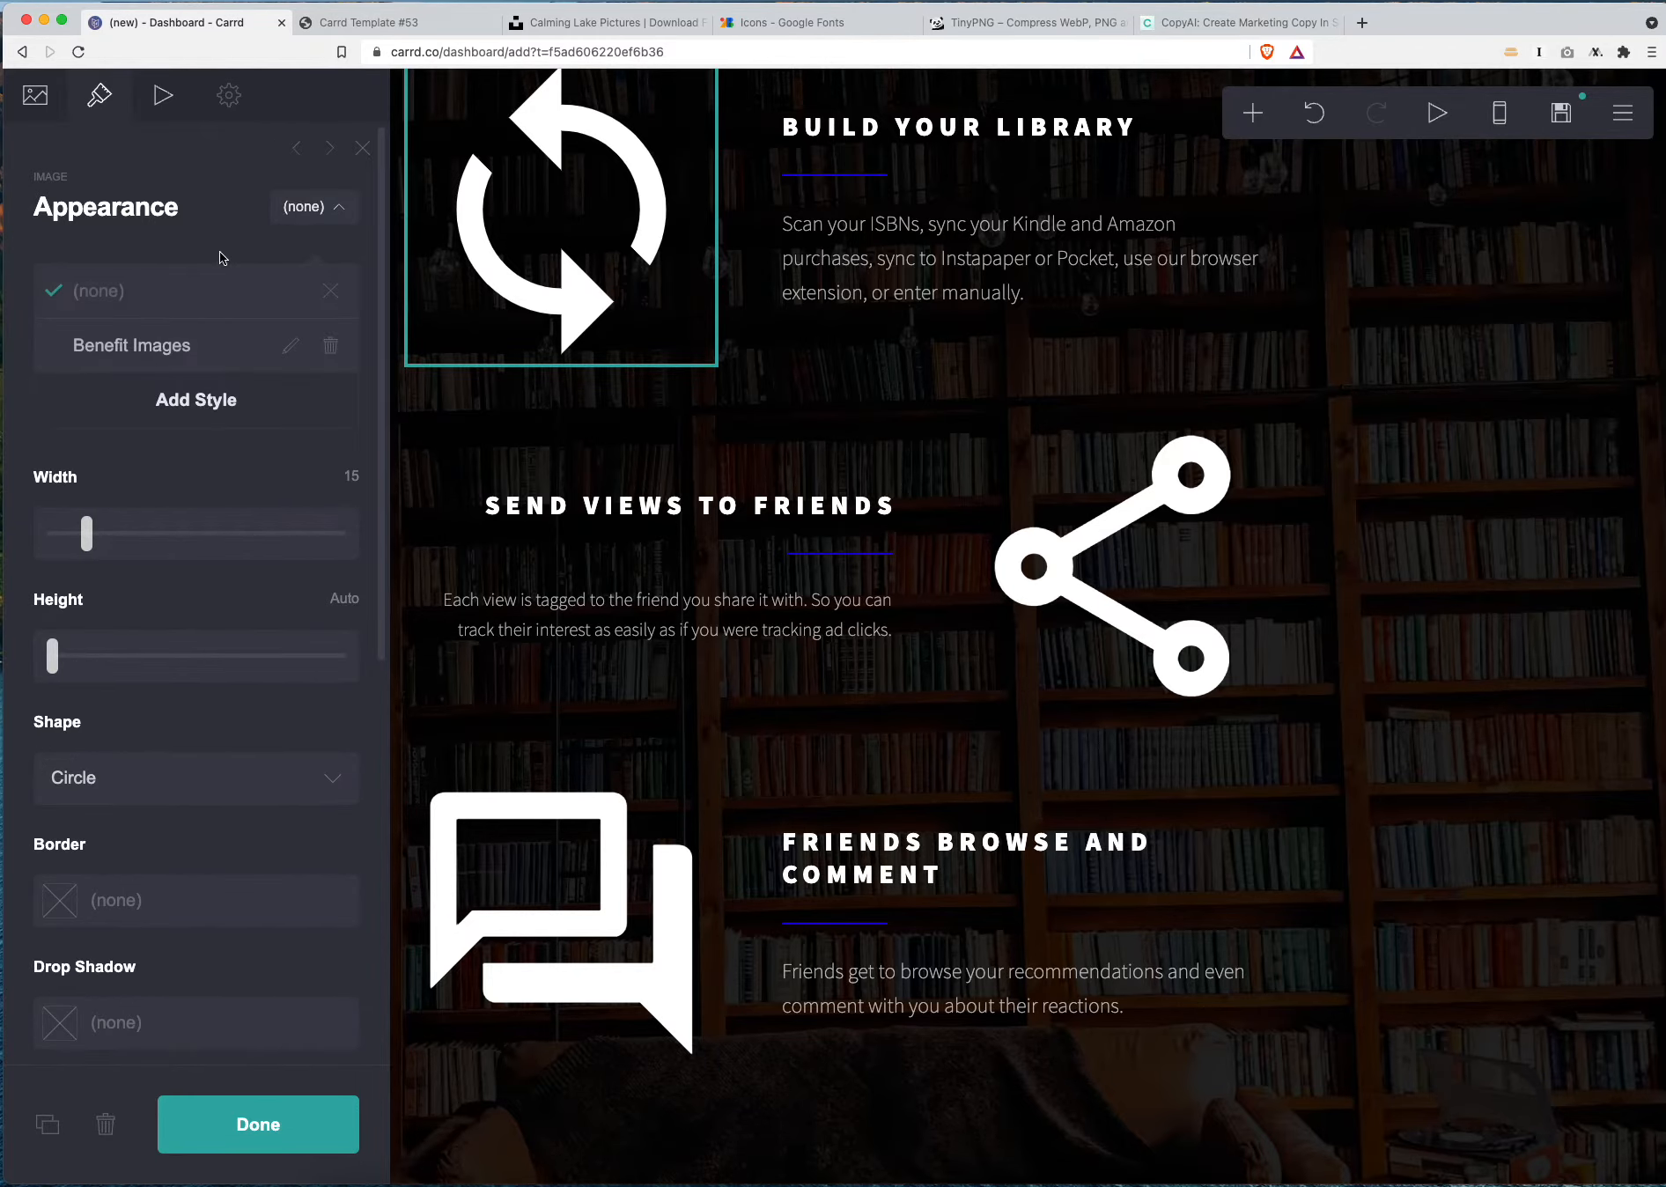
left_click(163, 344)
left_click(1151, 651)
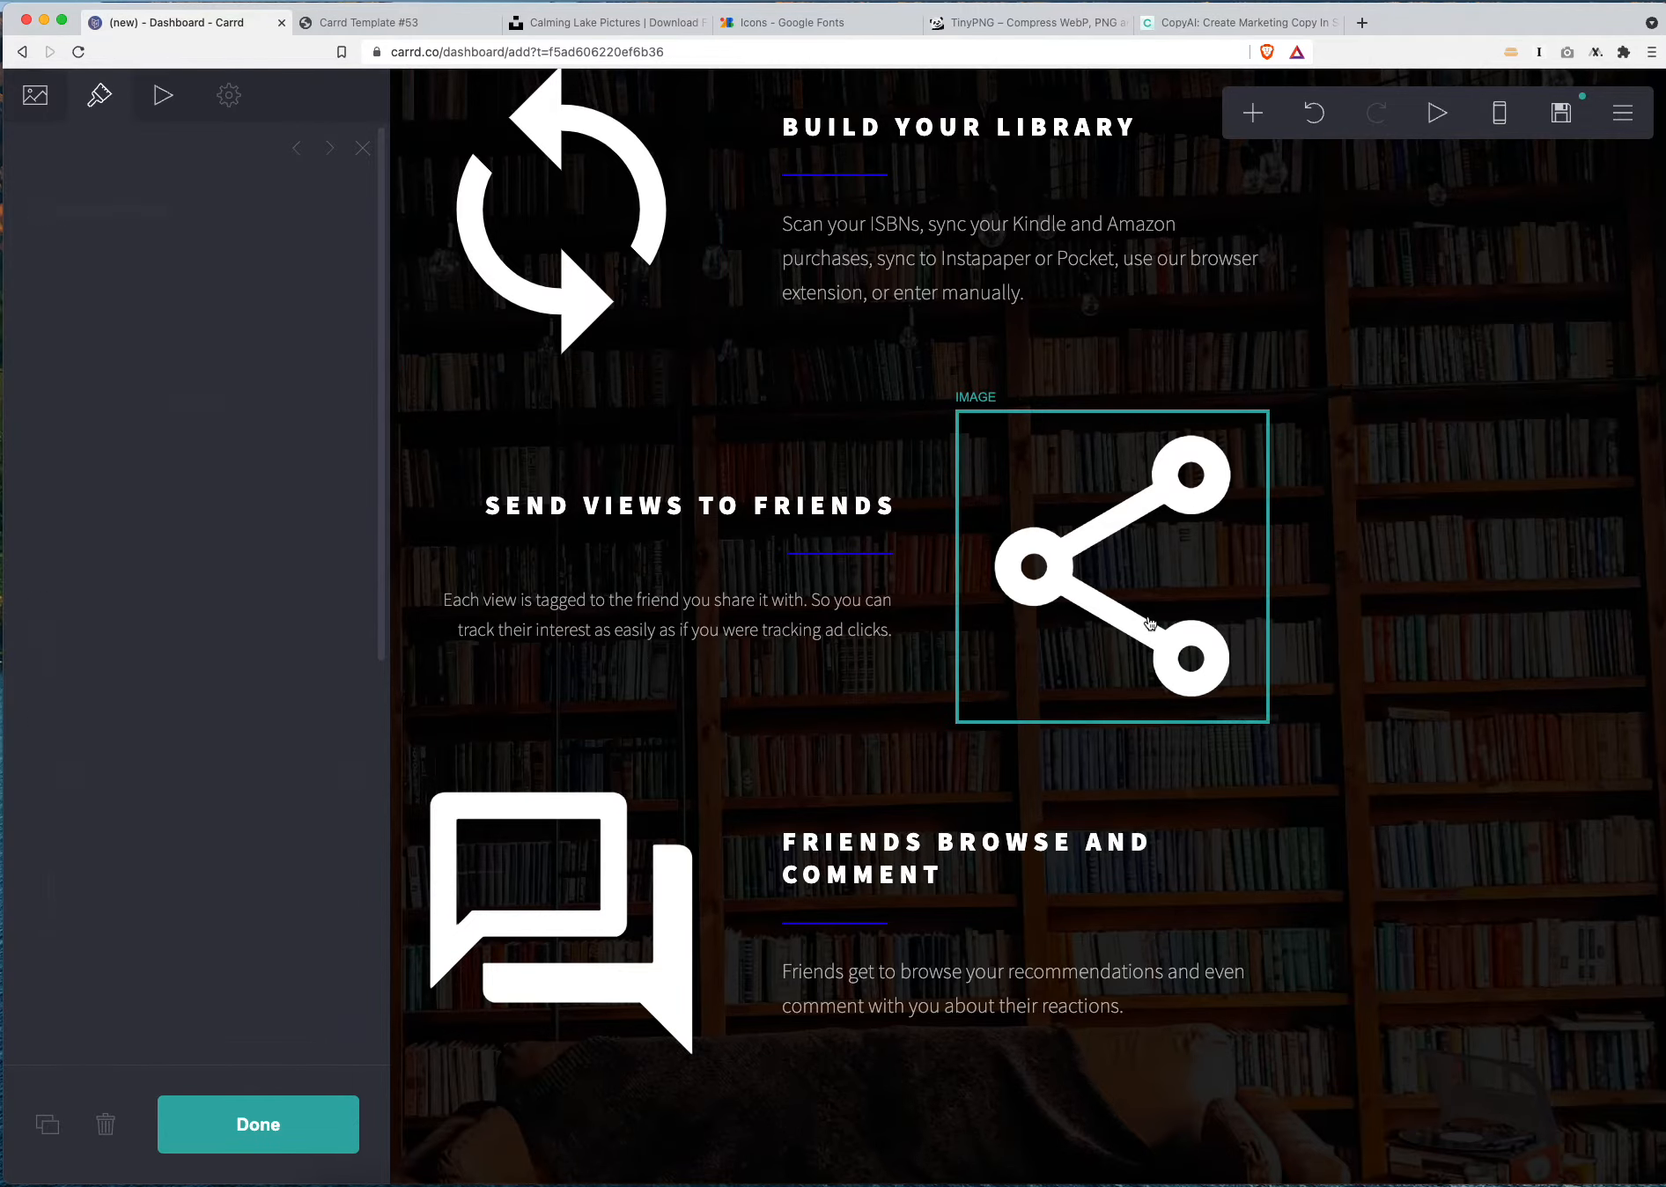
Set the image width of the Benefit Images style to 15.25
scroll(126, 564, "down", 2)
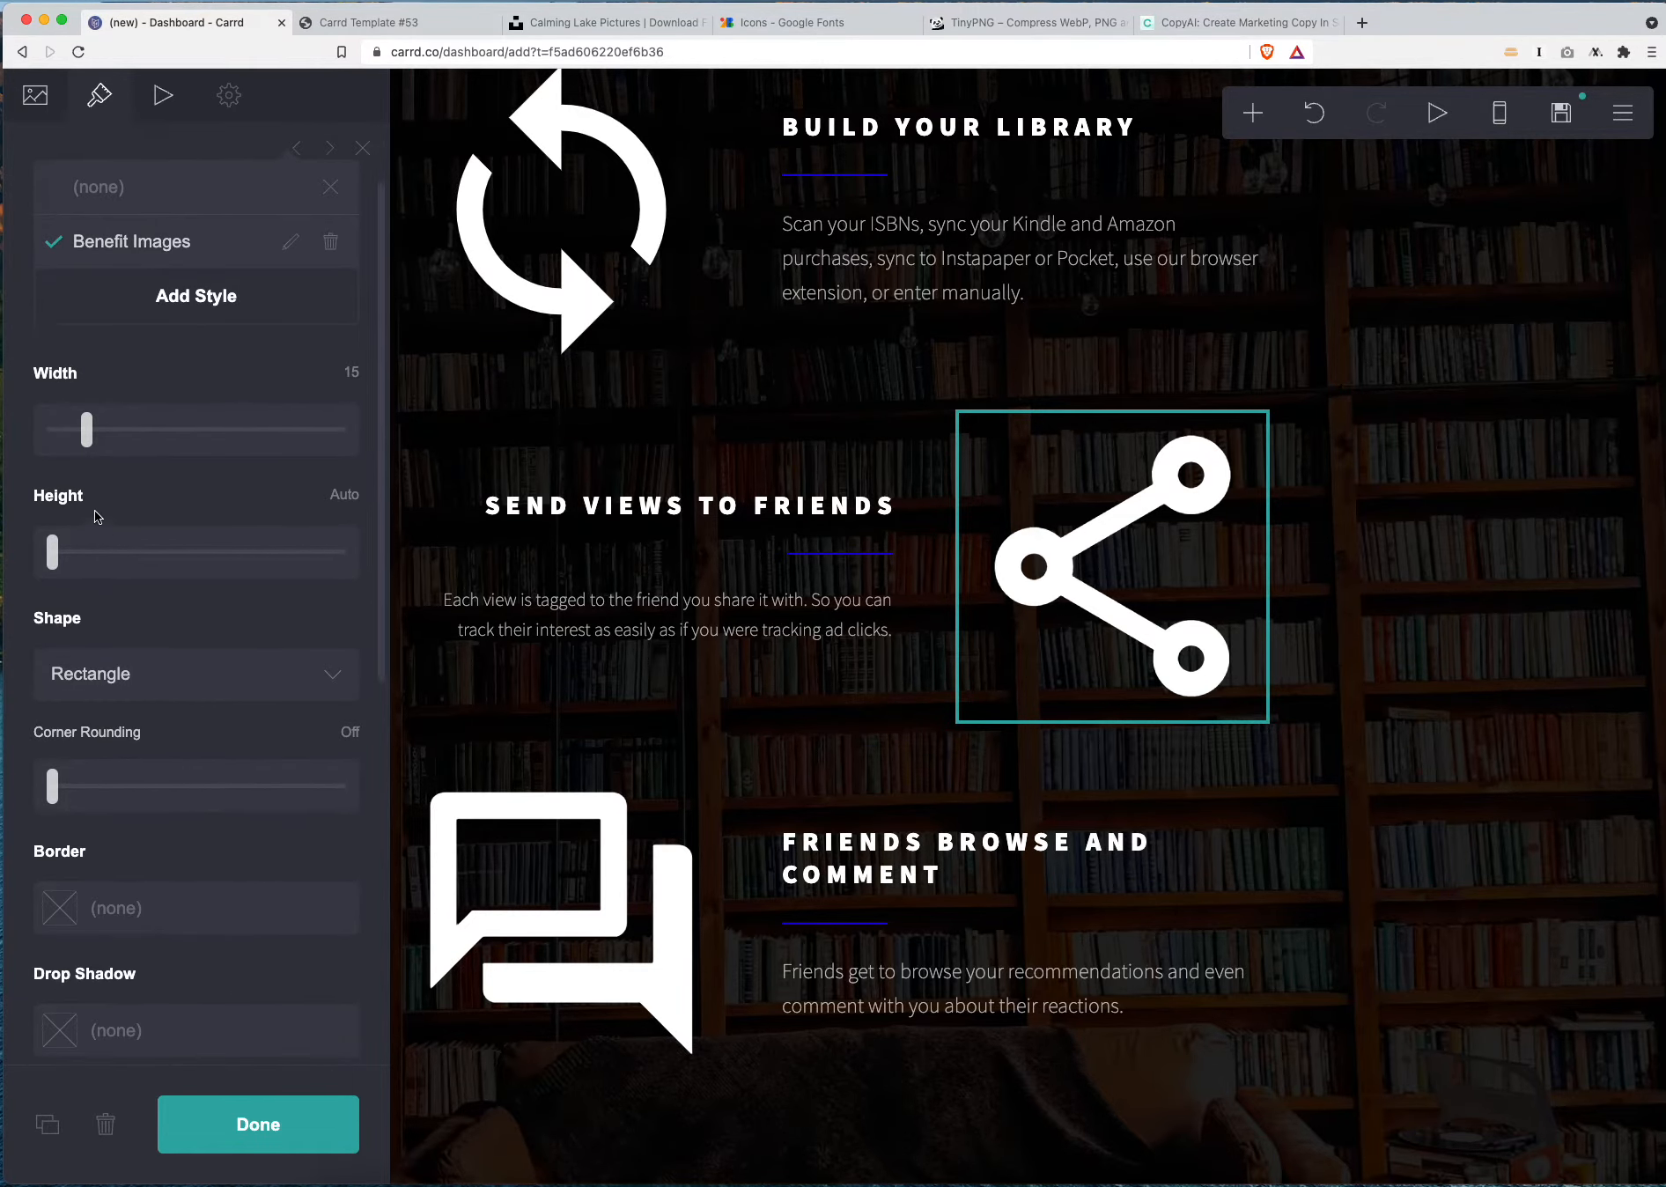
mouse_move(84, 438)
left_mouse_down()
mouse_move(116, 433)
mouse_move(74, 433)
mouse_move(87, 447)
left_mouse_up()
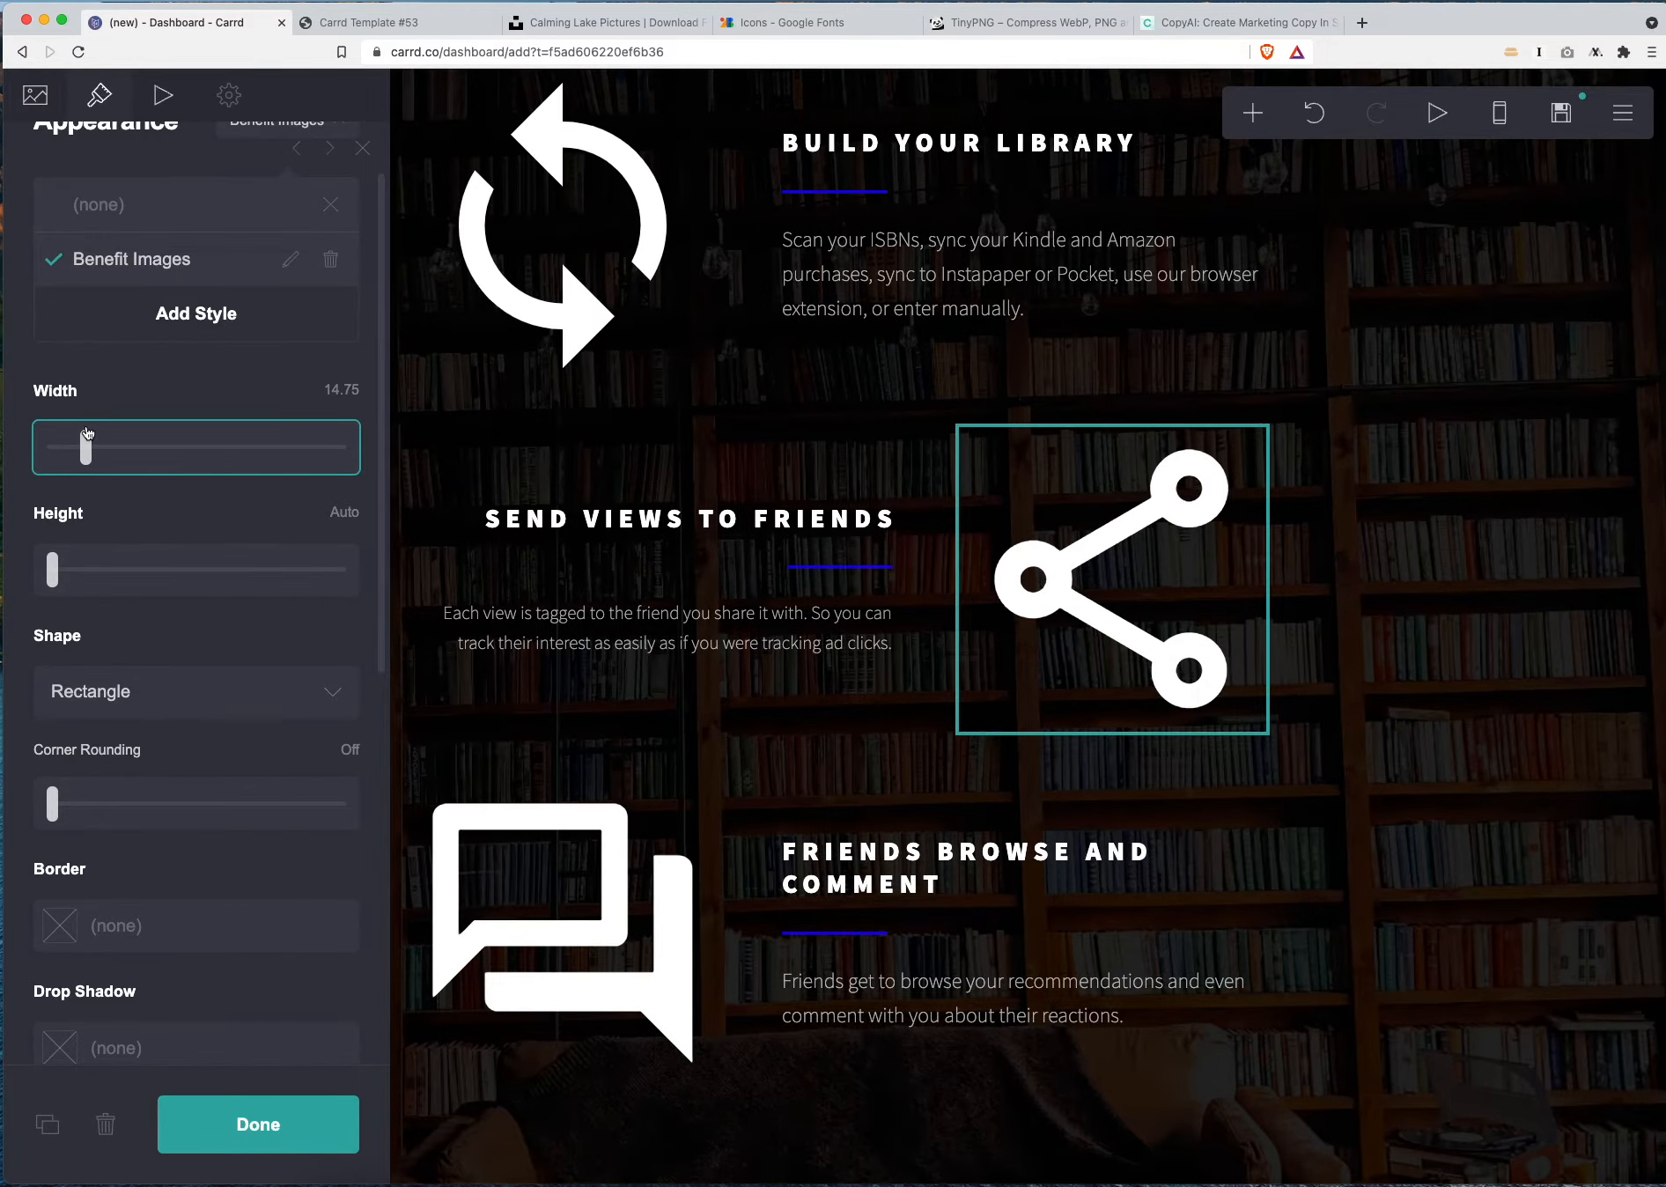
Examine the feature section headings and the Friends Browse and Comment description, including their text appearance settings
scroll(792, 661, "down", 5)
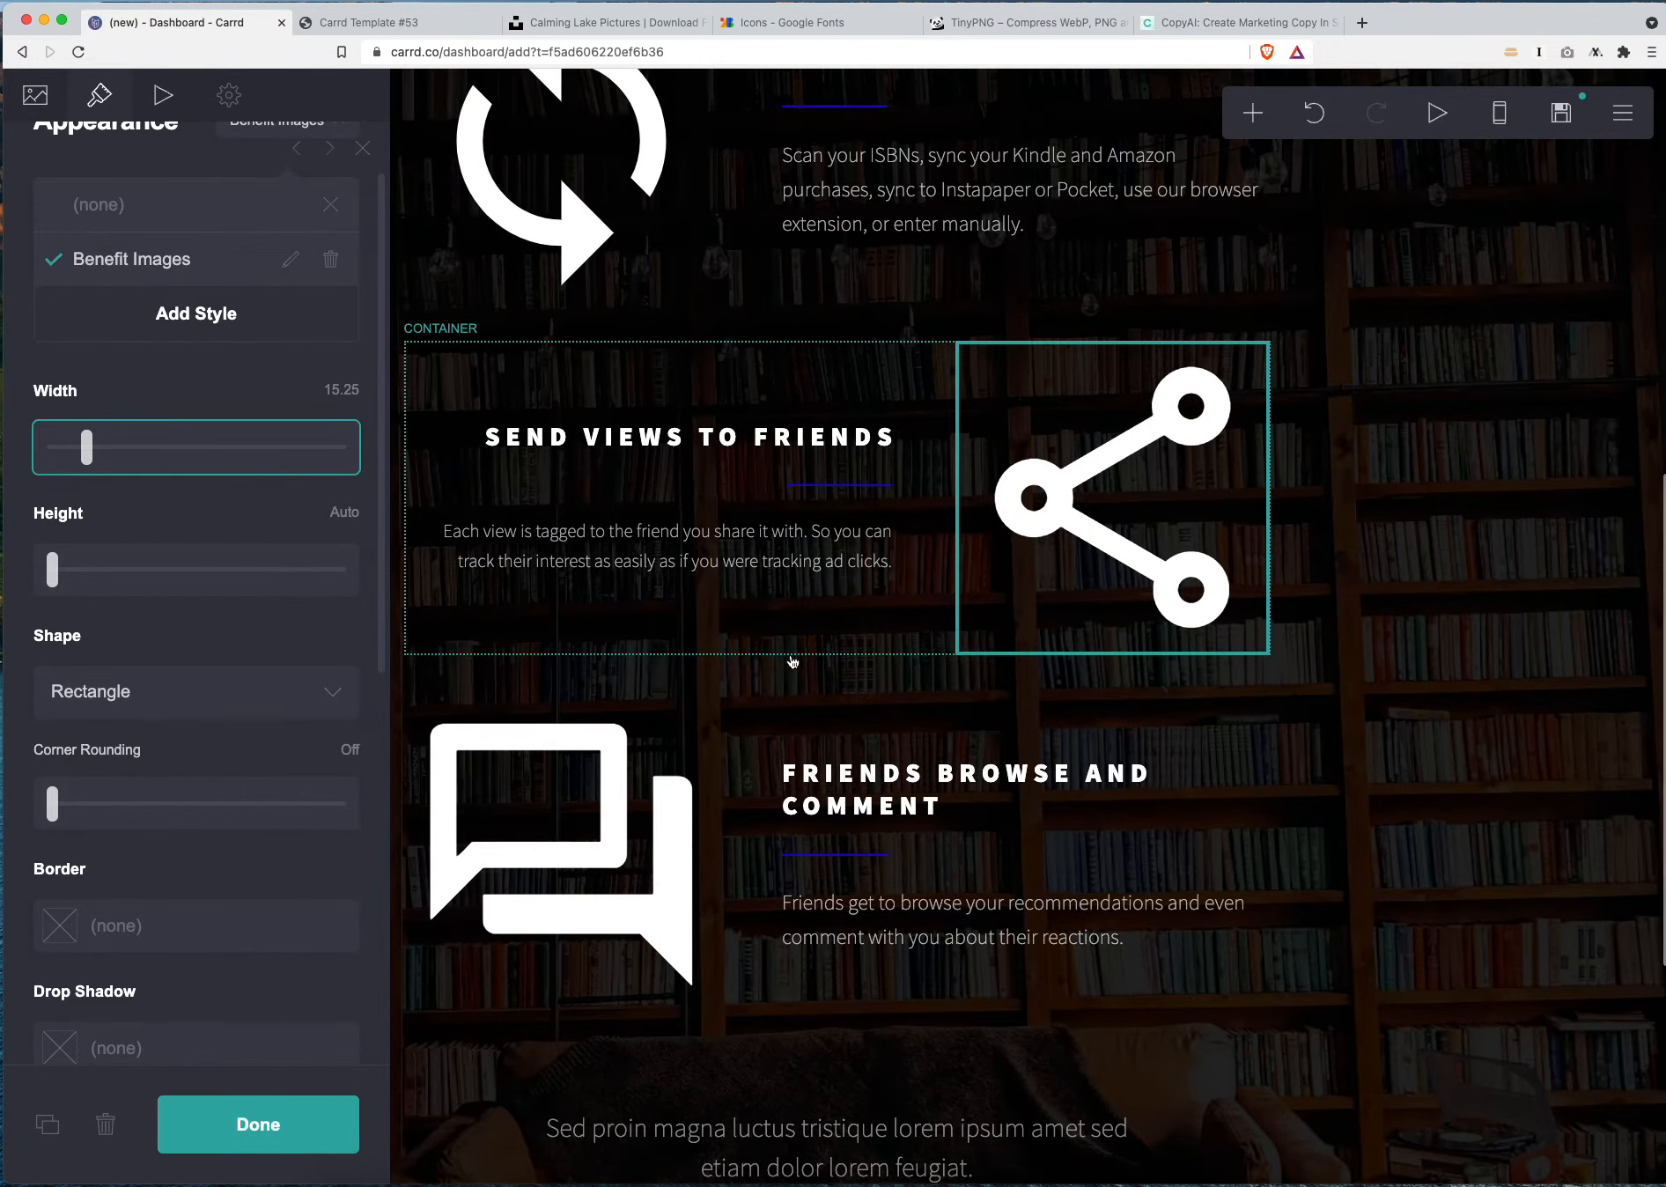
scroll(744, 683, "down", 5)
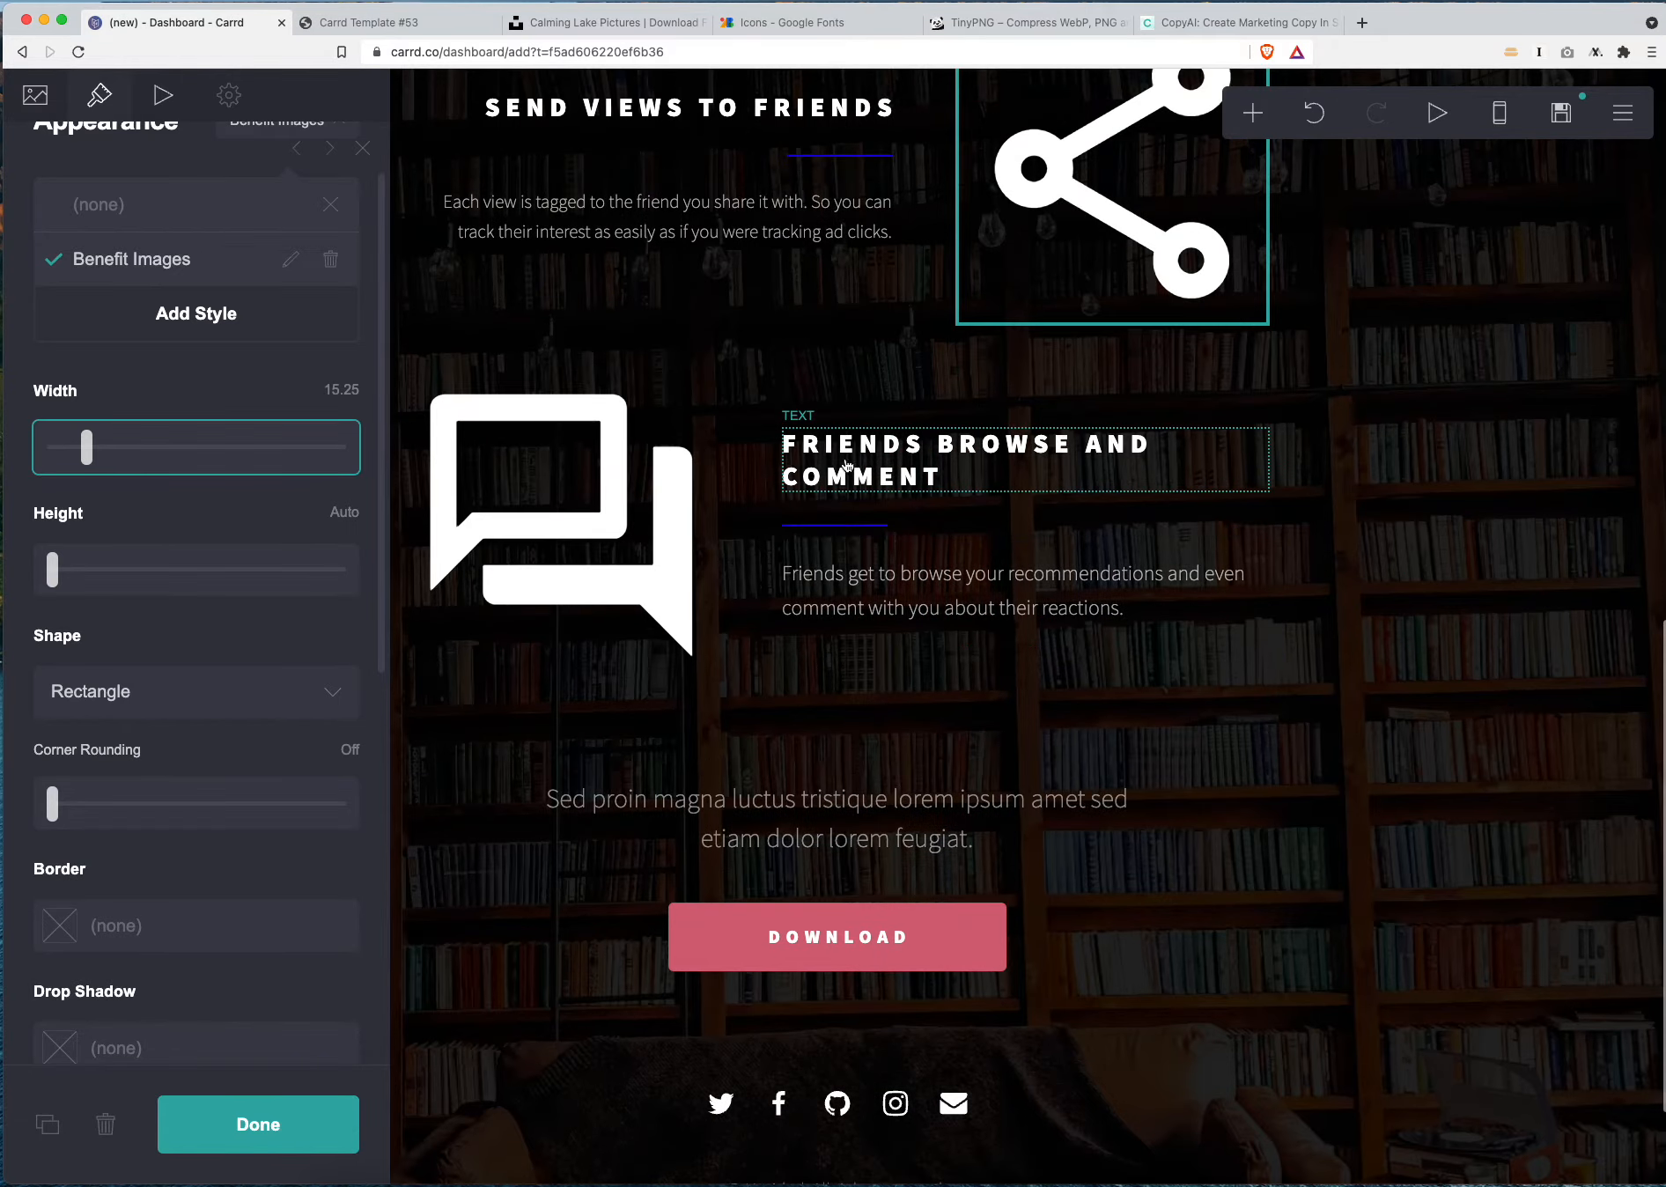
left_click(860, 453)
scroll(860, 453, "up", 7)
left_click(678, 412)
scroll(677, 415, "up", 4)
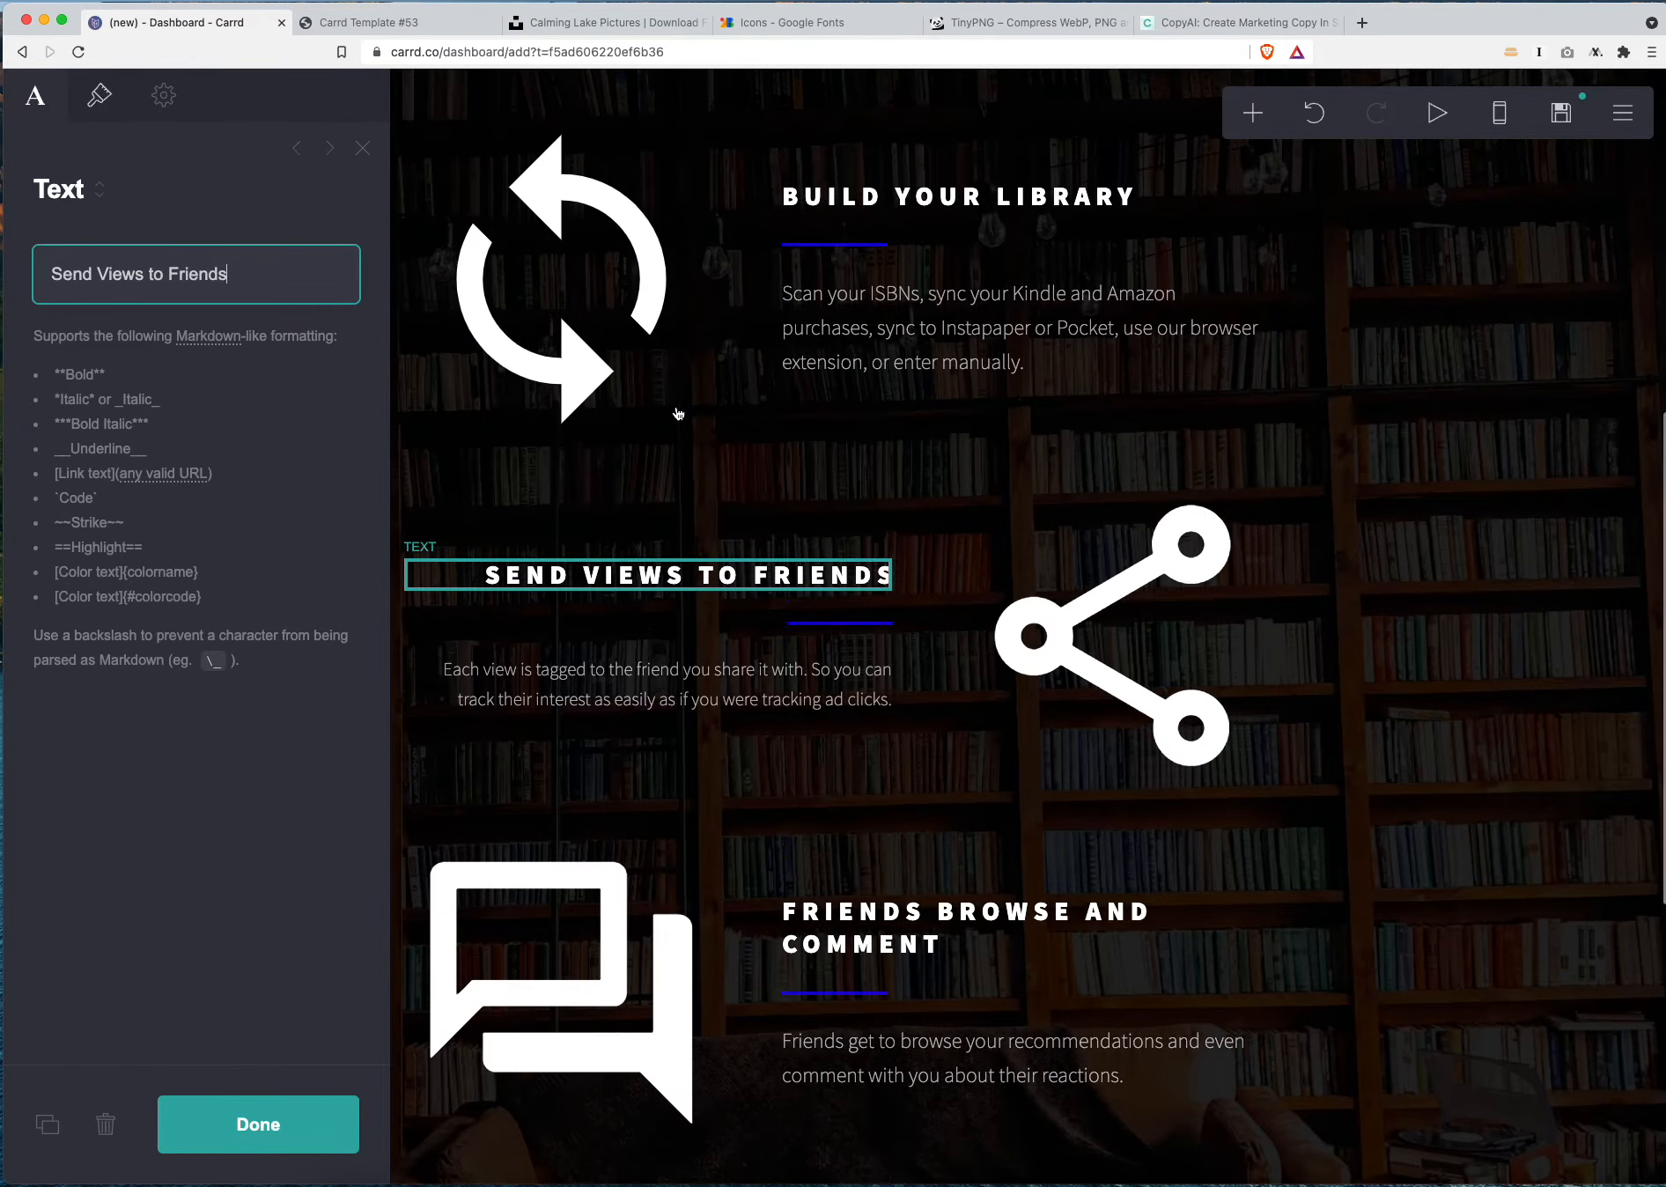
left_click(851, 209)
left_click(100, 95)
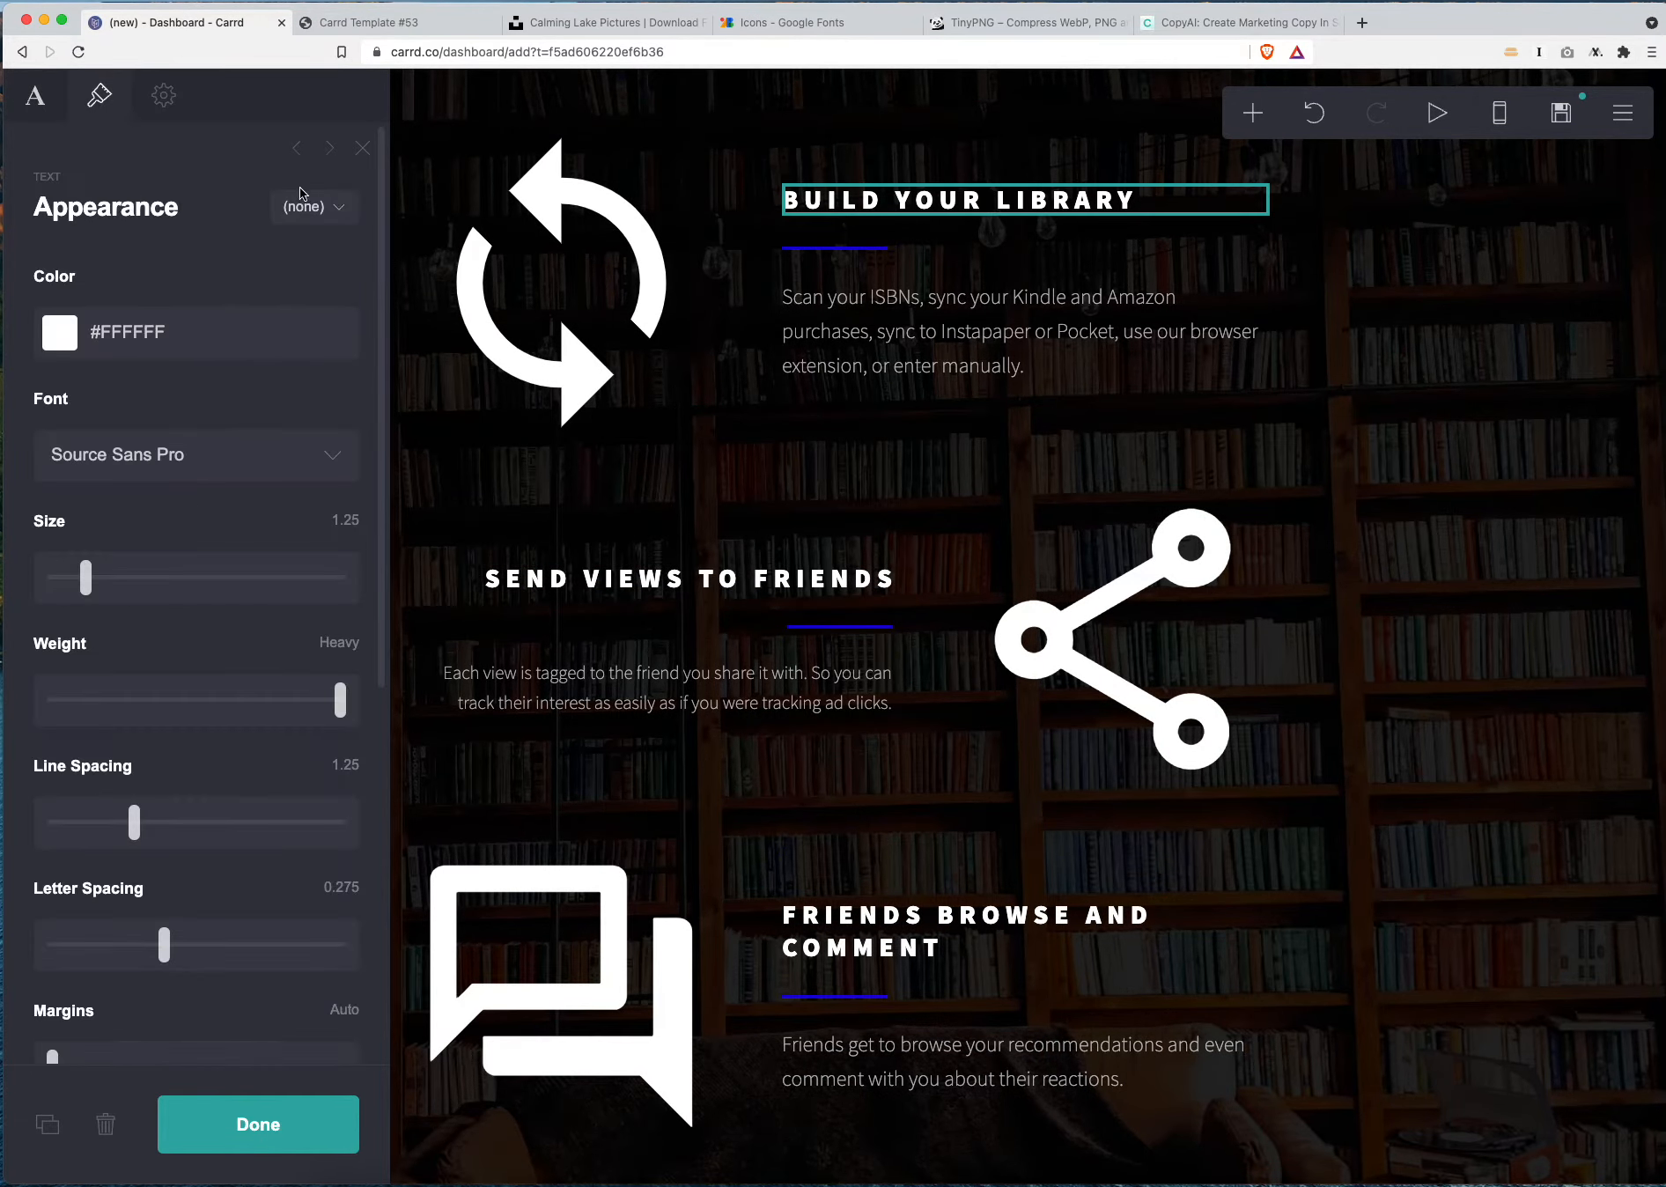
scroll(601, 333, "down", 3)
scroll(602, 333, "down", 3)
left_click(985, 841)
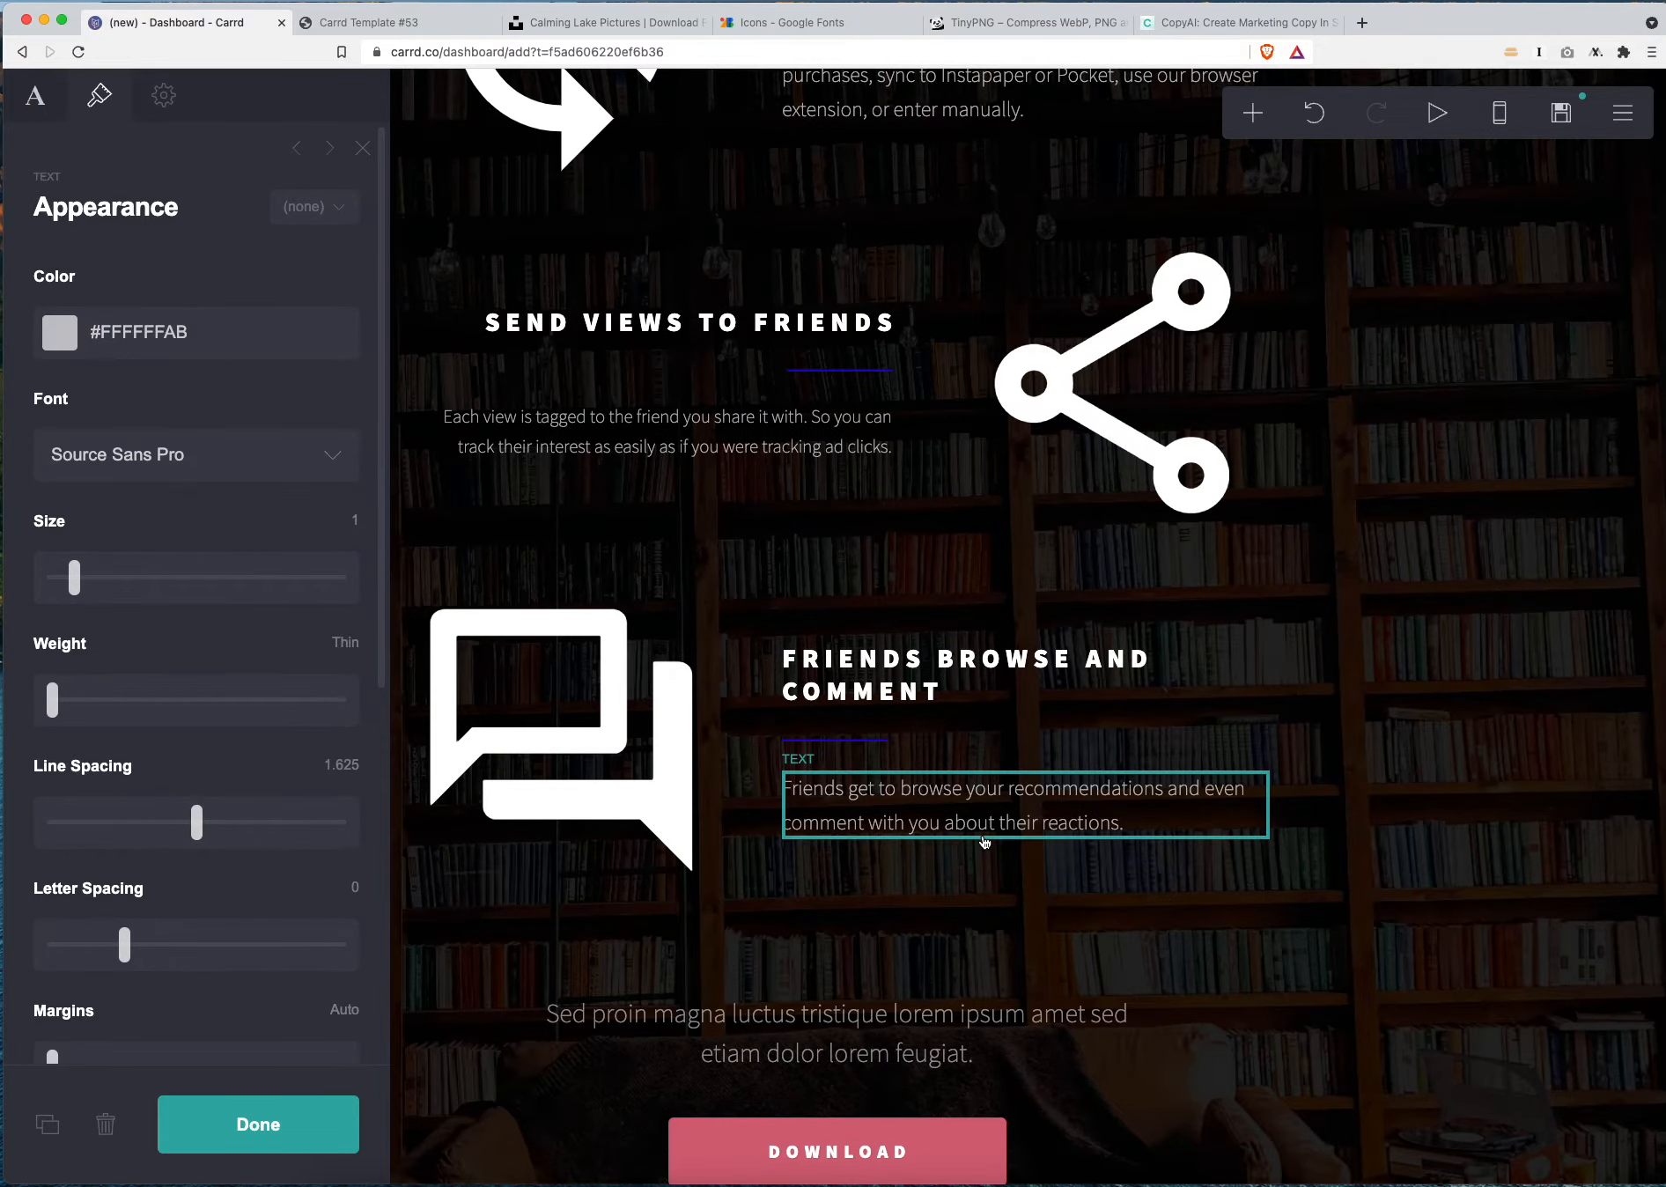
scroll(985, 841, "down", 9)
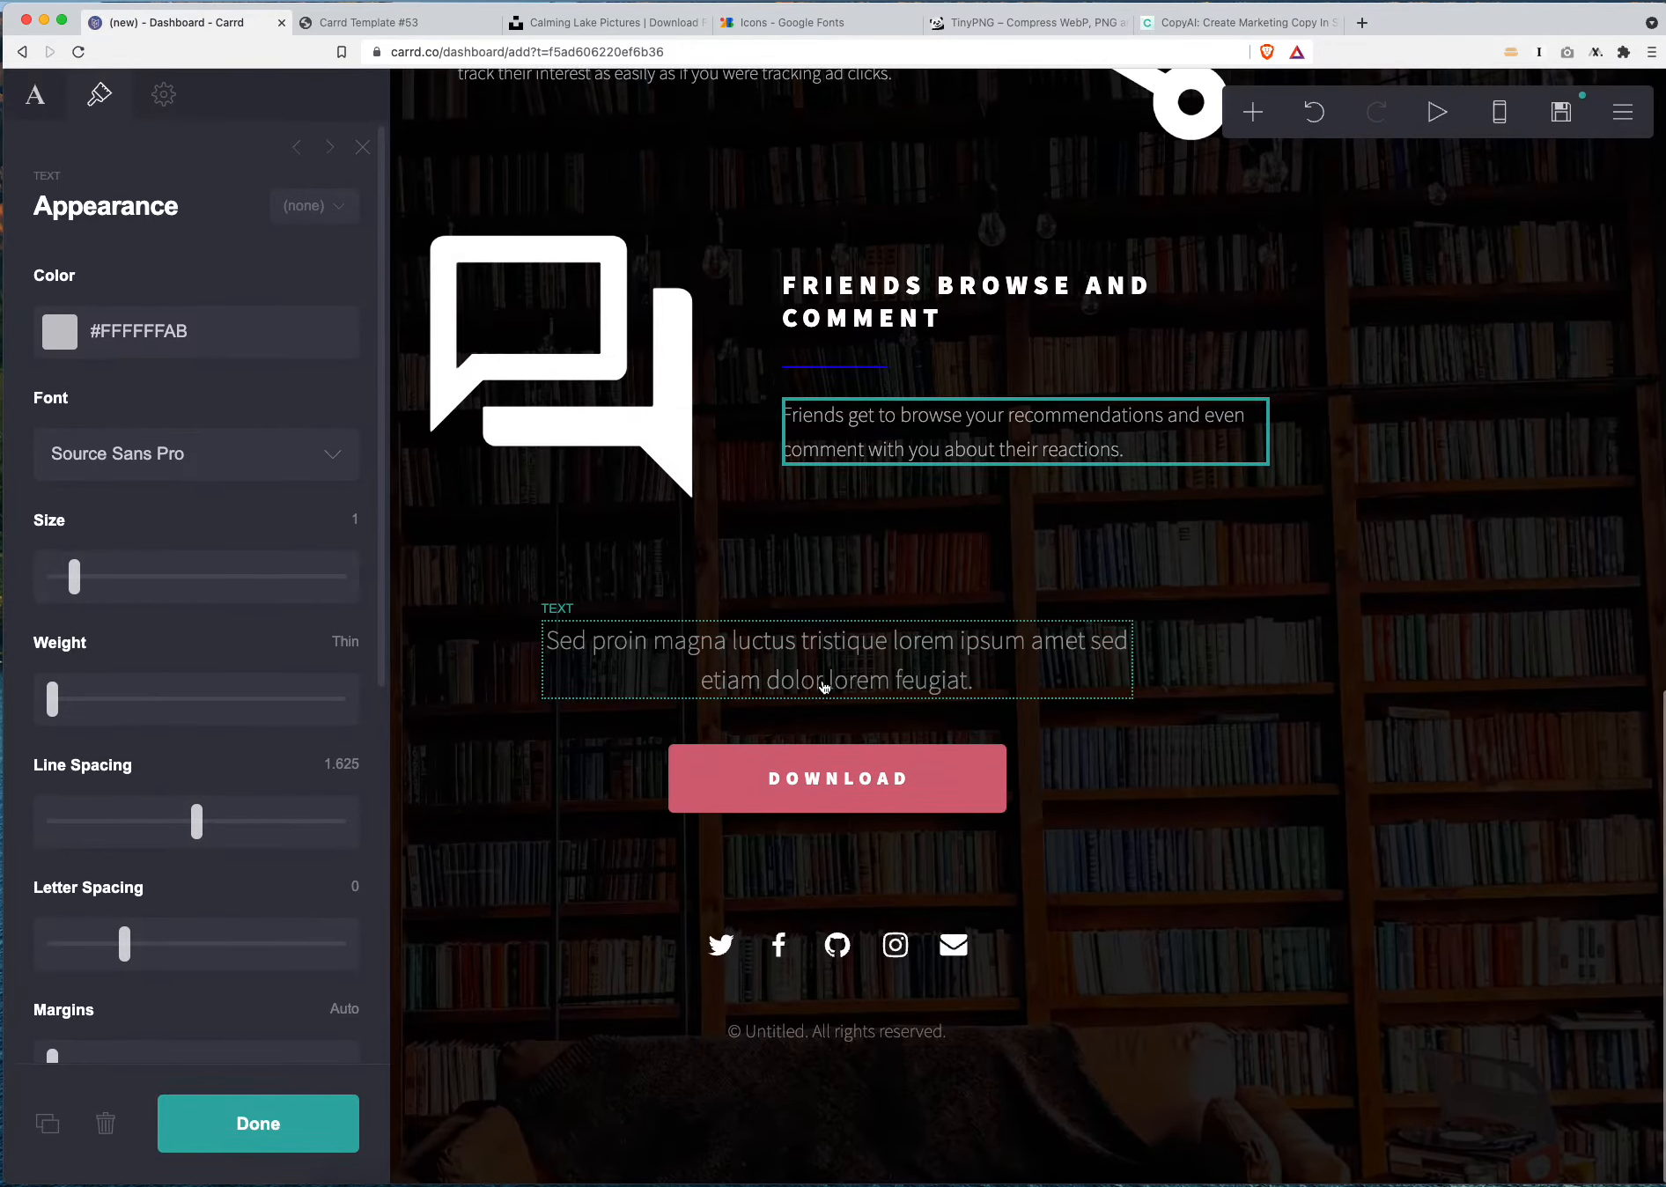
Clear the Sed proin placeholder text above the Download button
left_click(771, 685)
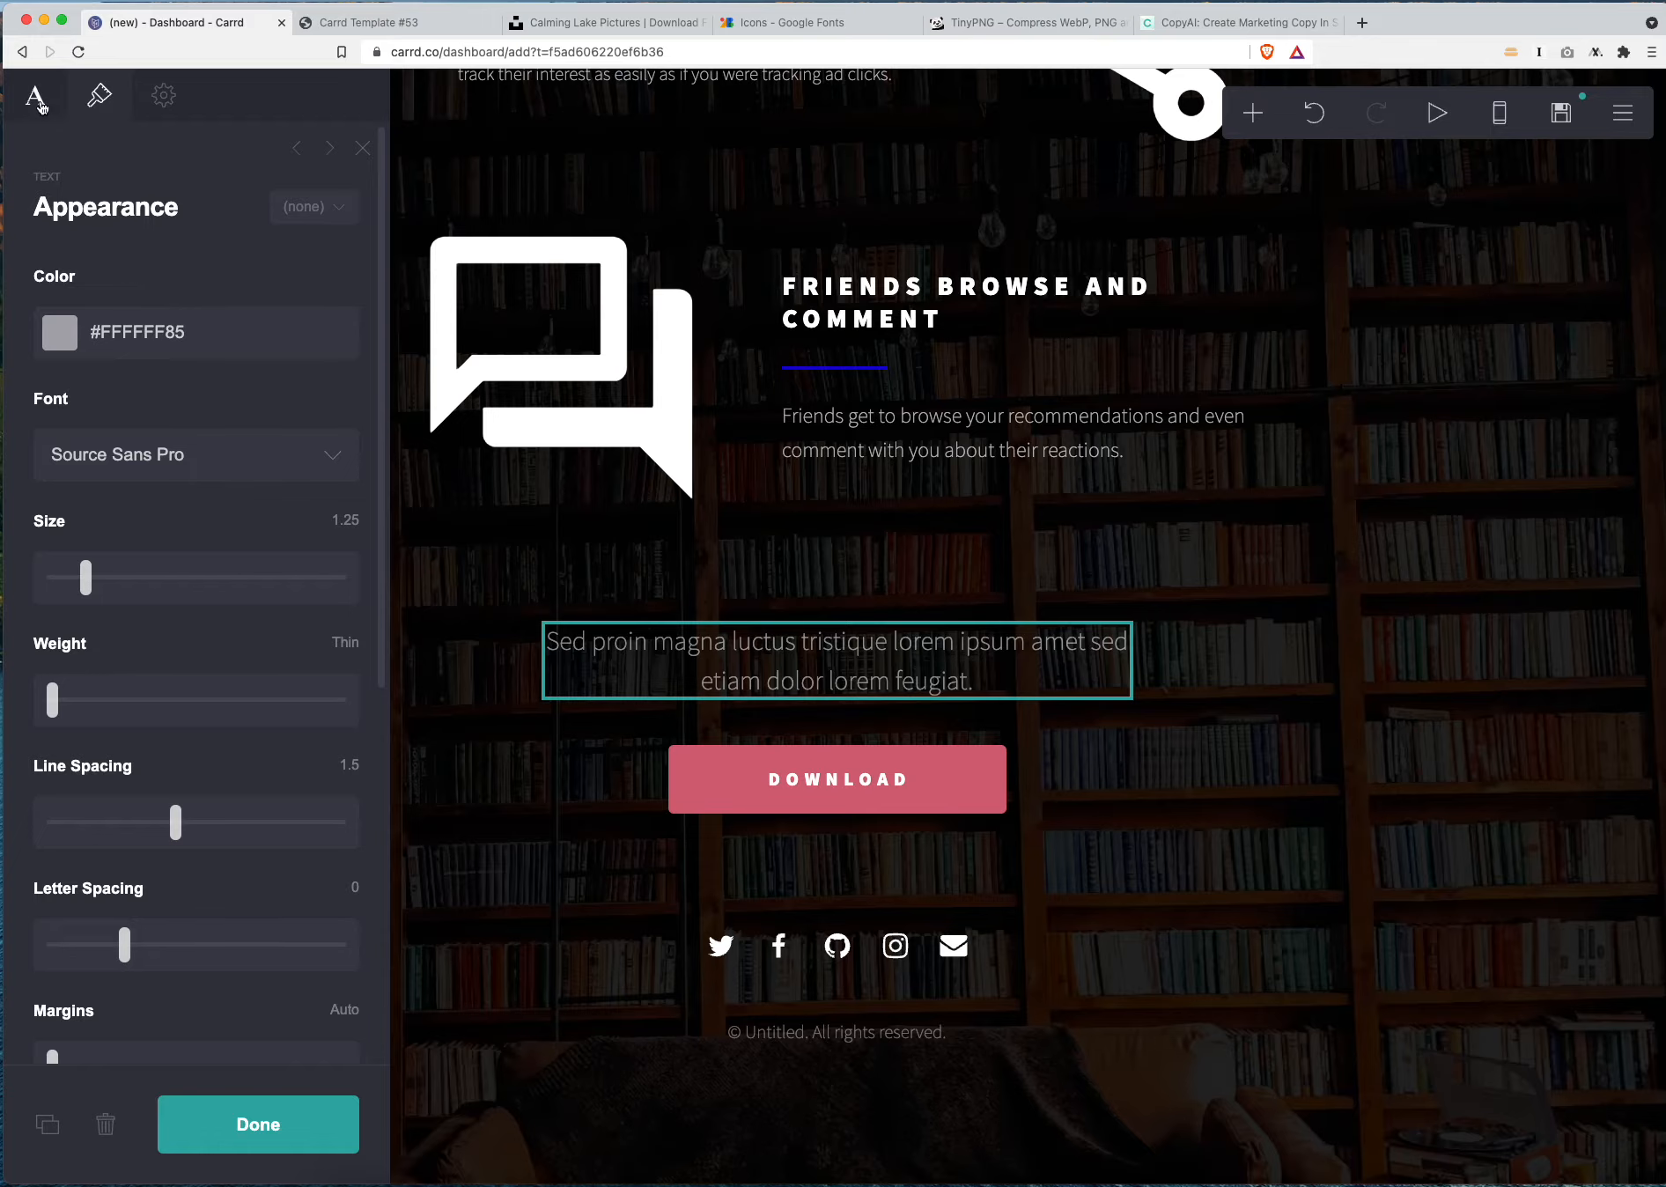
left_click(40, 106)
triple_click(229, 321)
key("BackSpace")
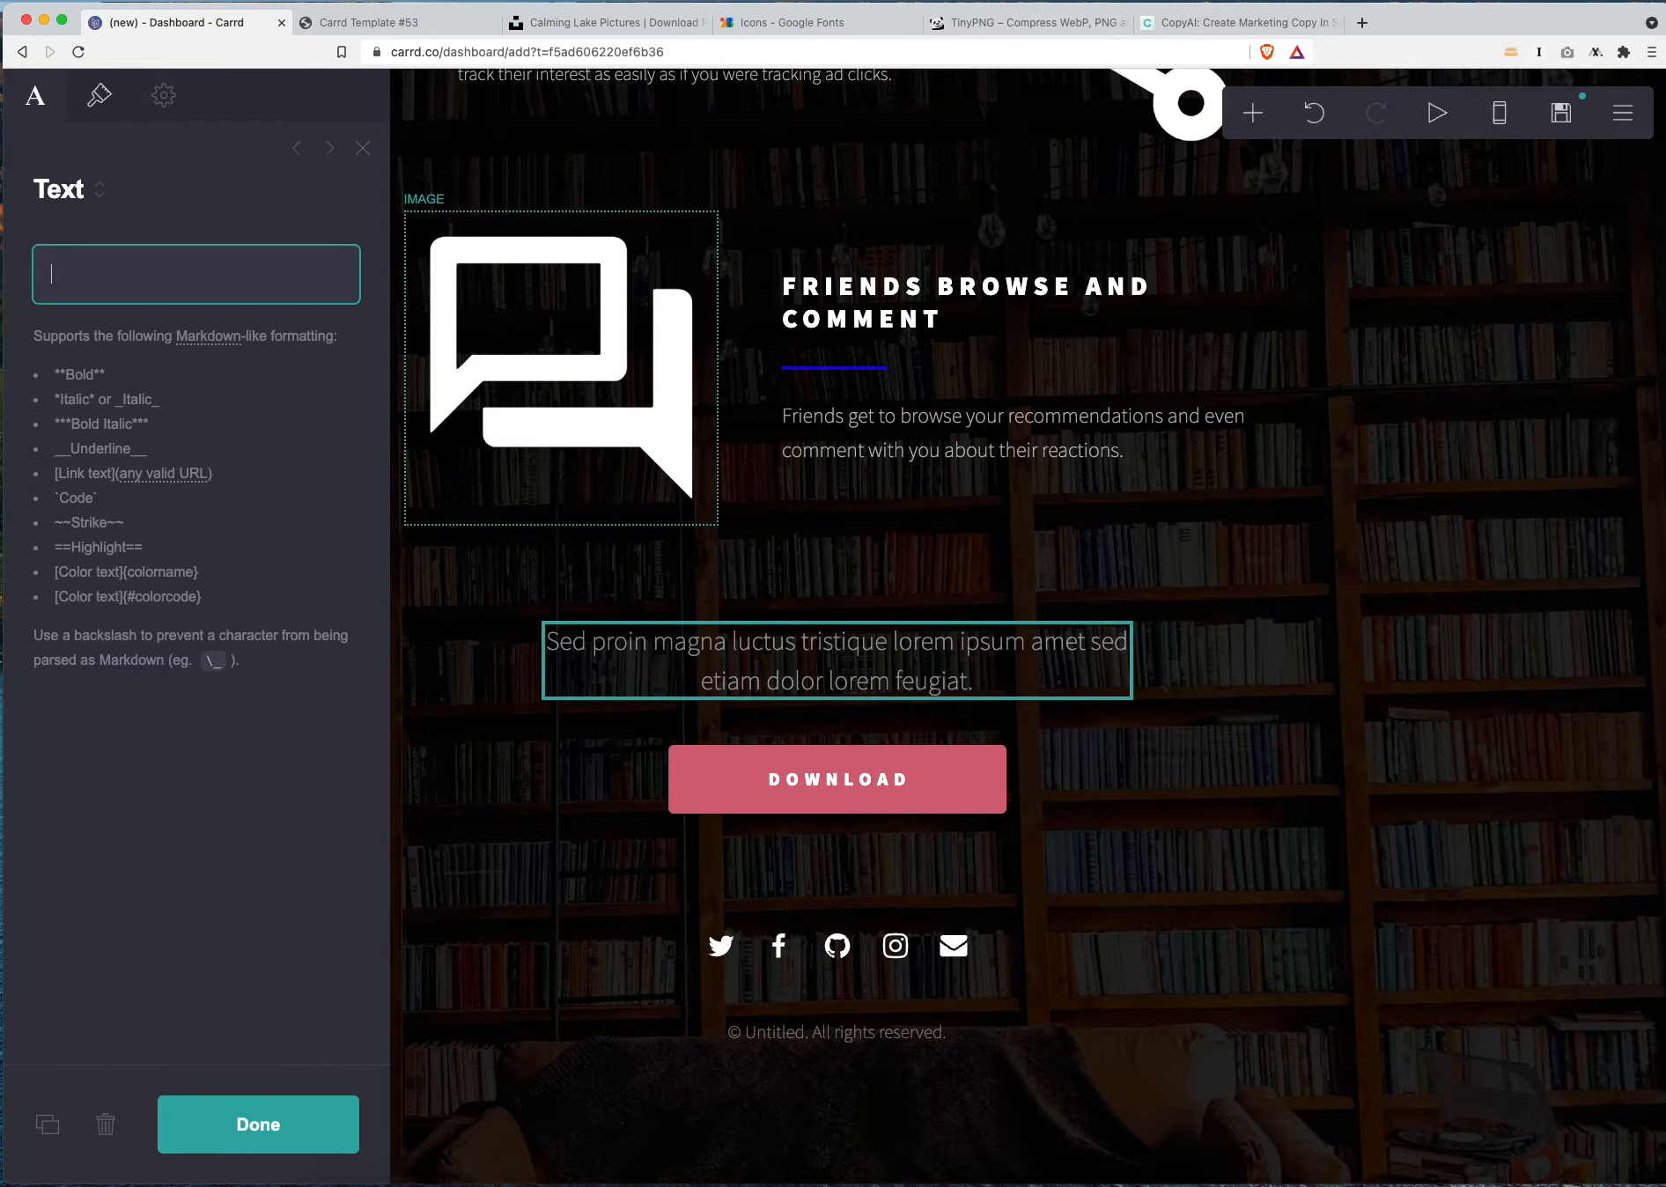
type("D")
type("r")
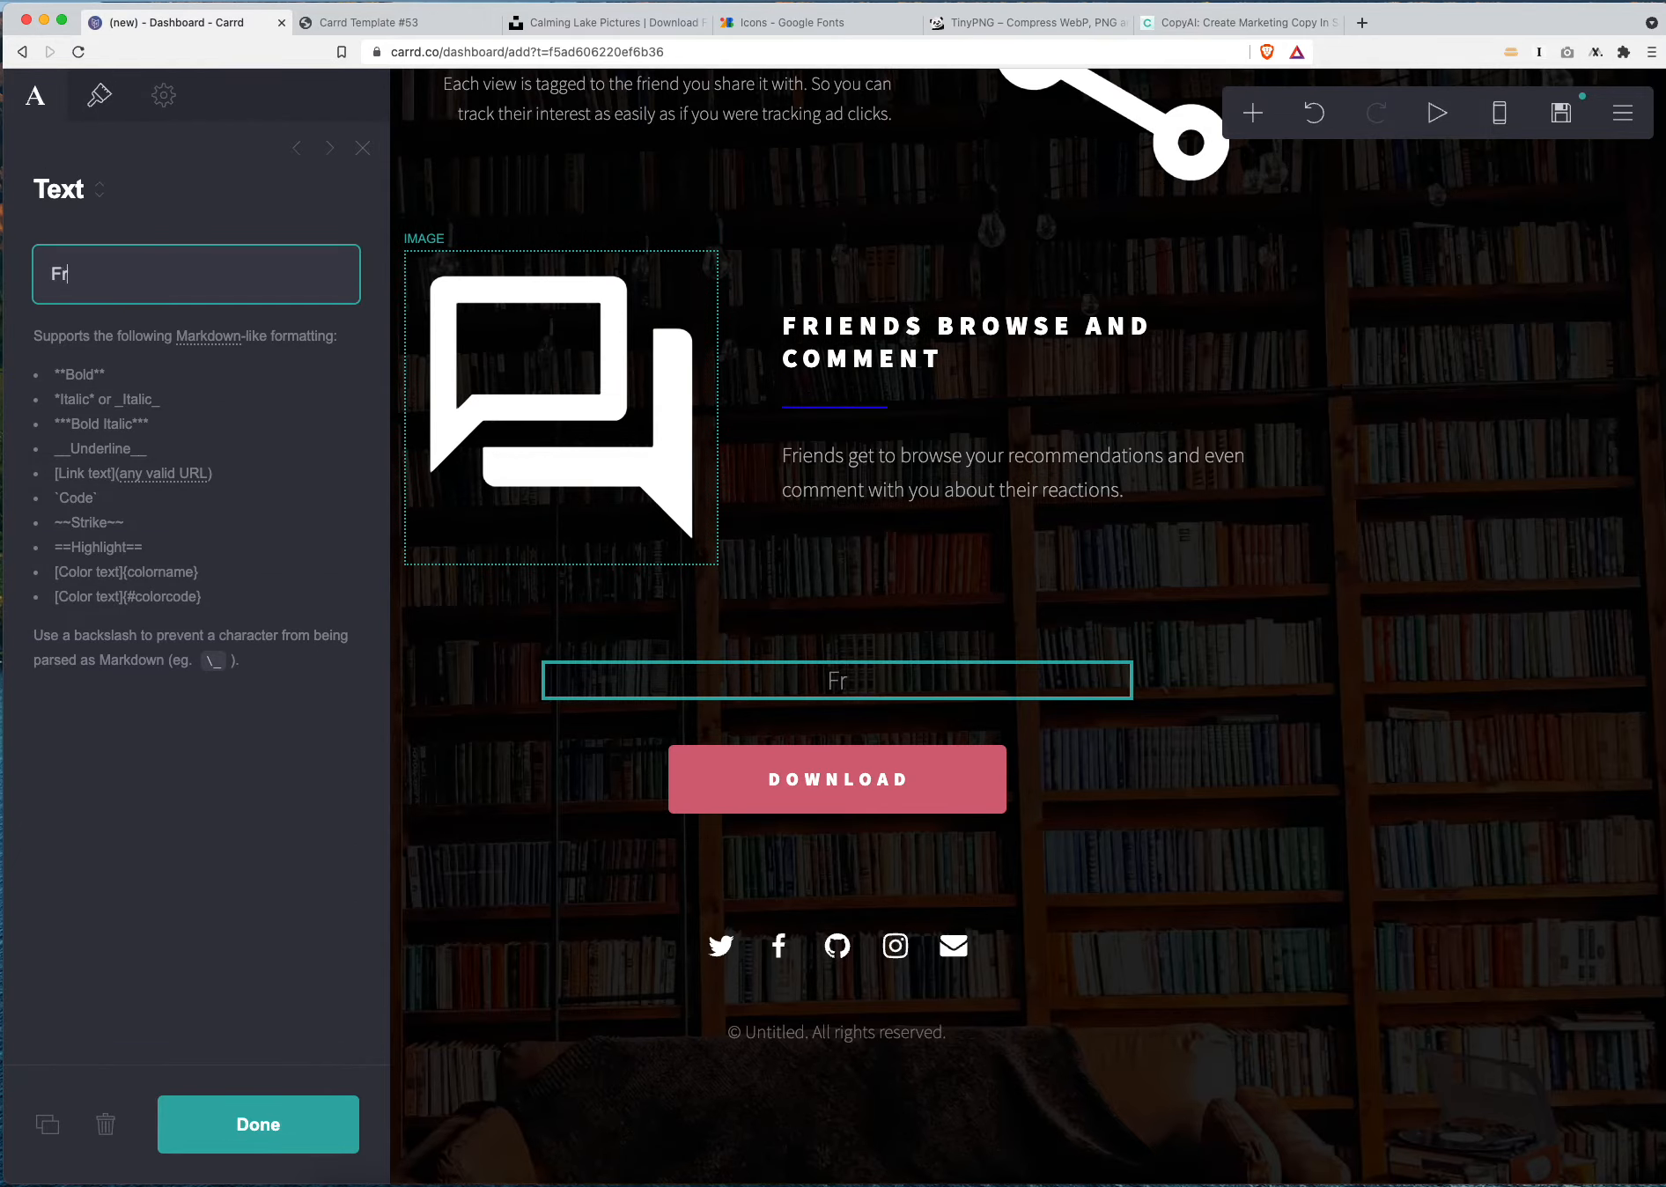
type("iends get to browse ytour")
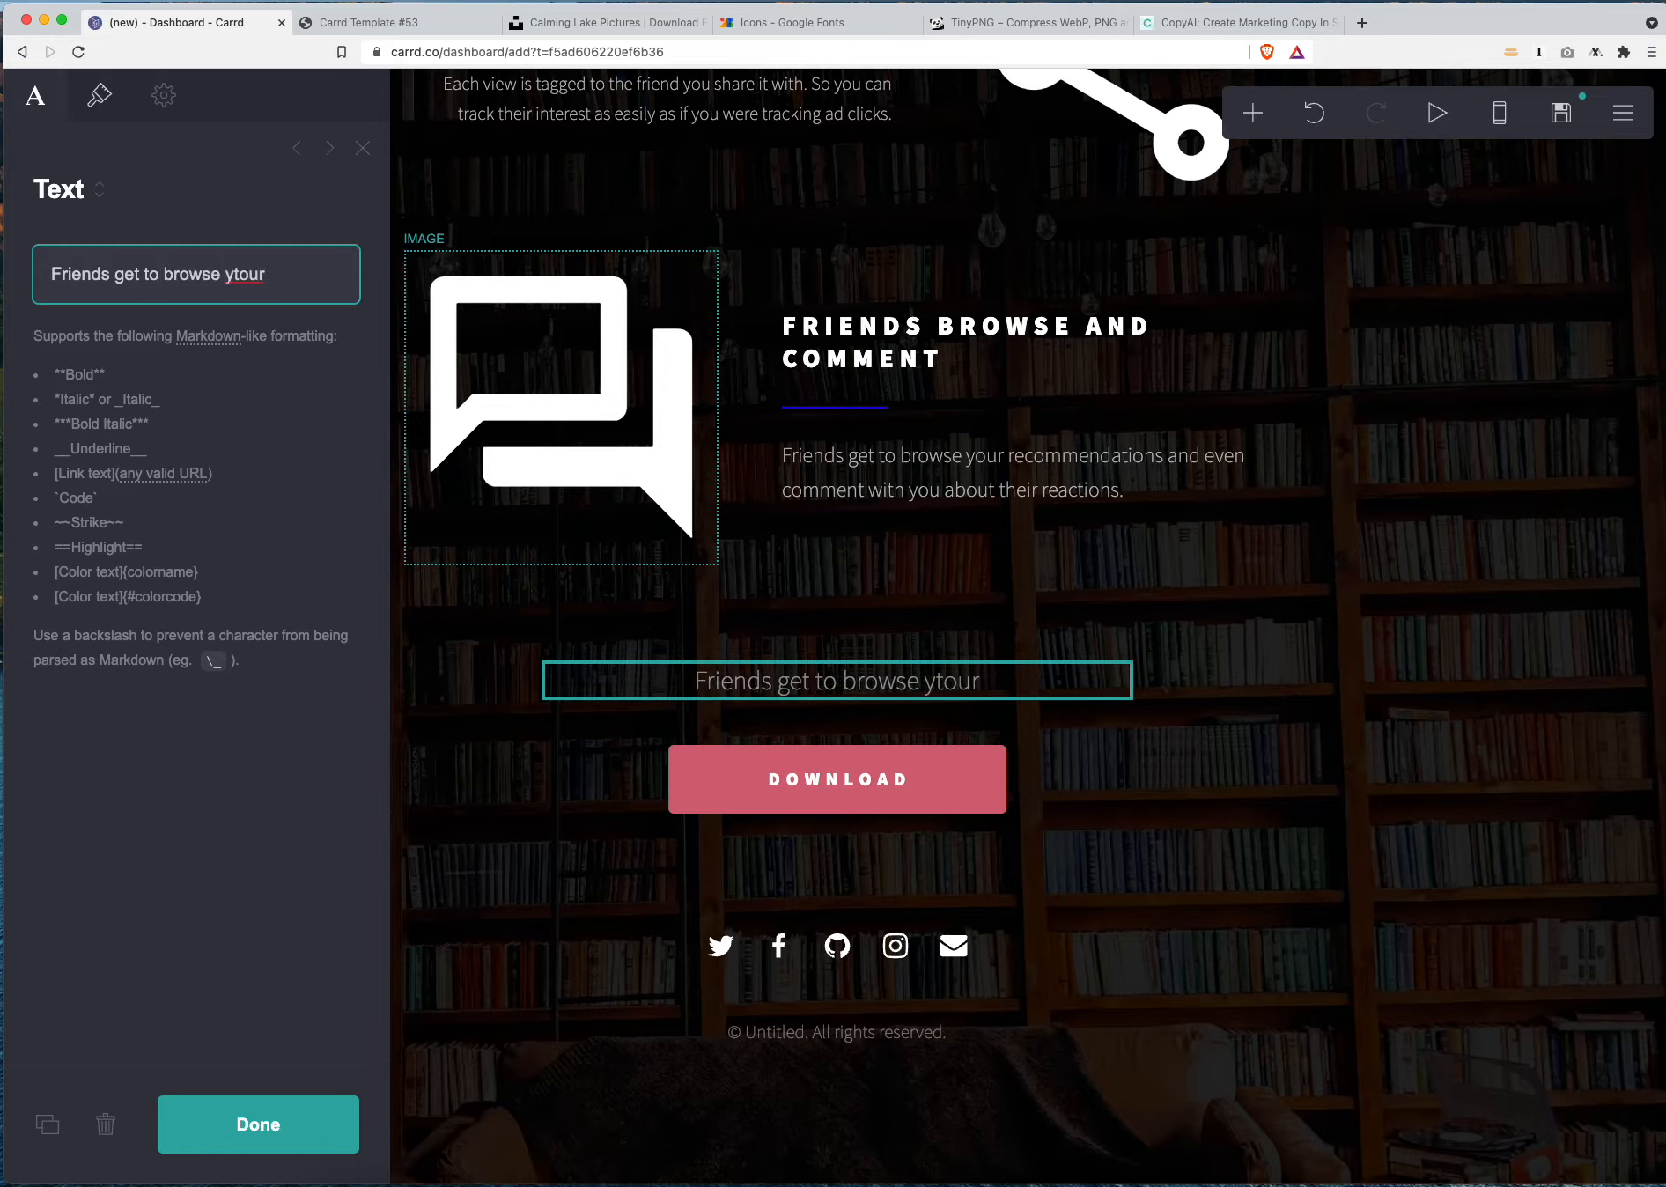
key("BackSpace")
key("BackSpace")
key("BackSpace")
key("BackSpace")
key("BackSpace")
type("our")
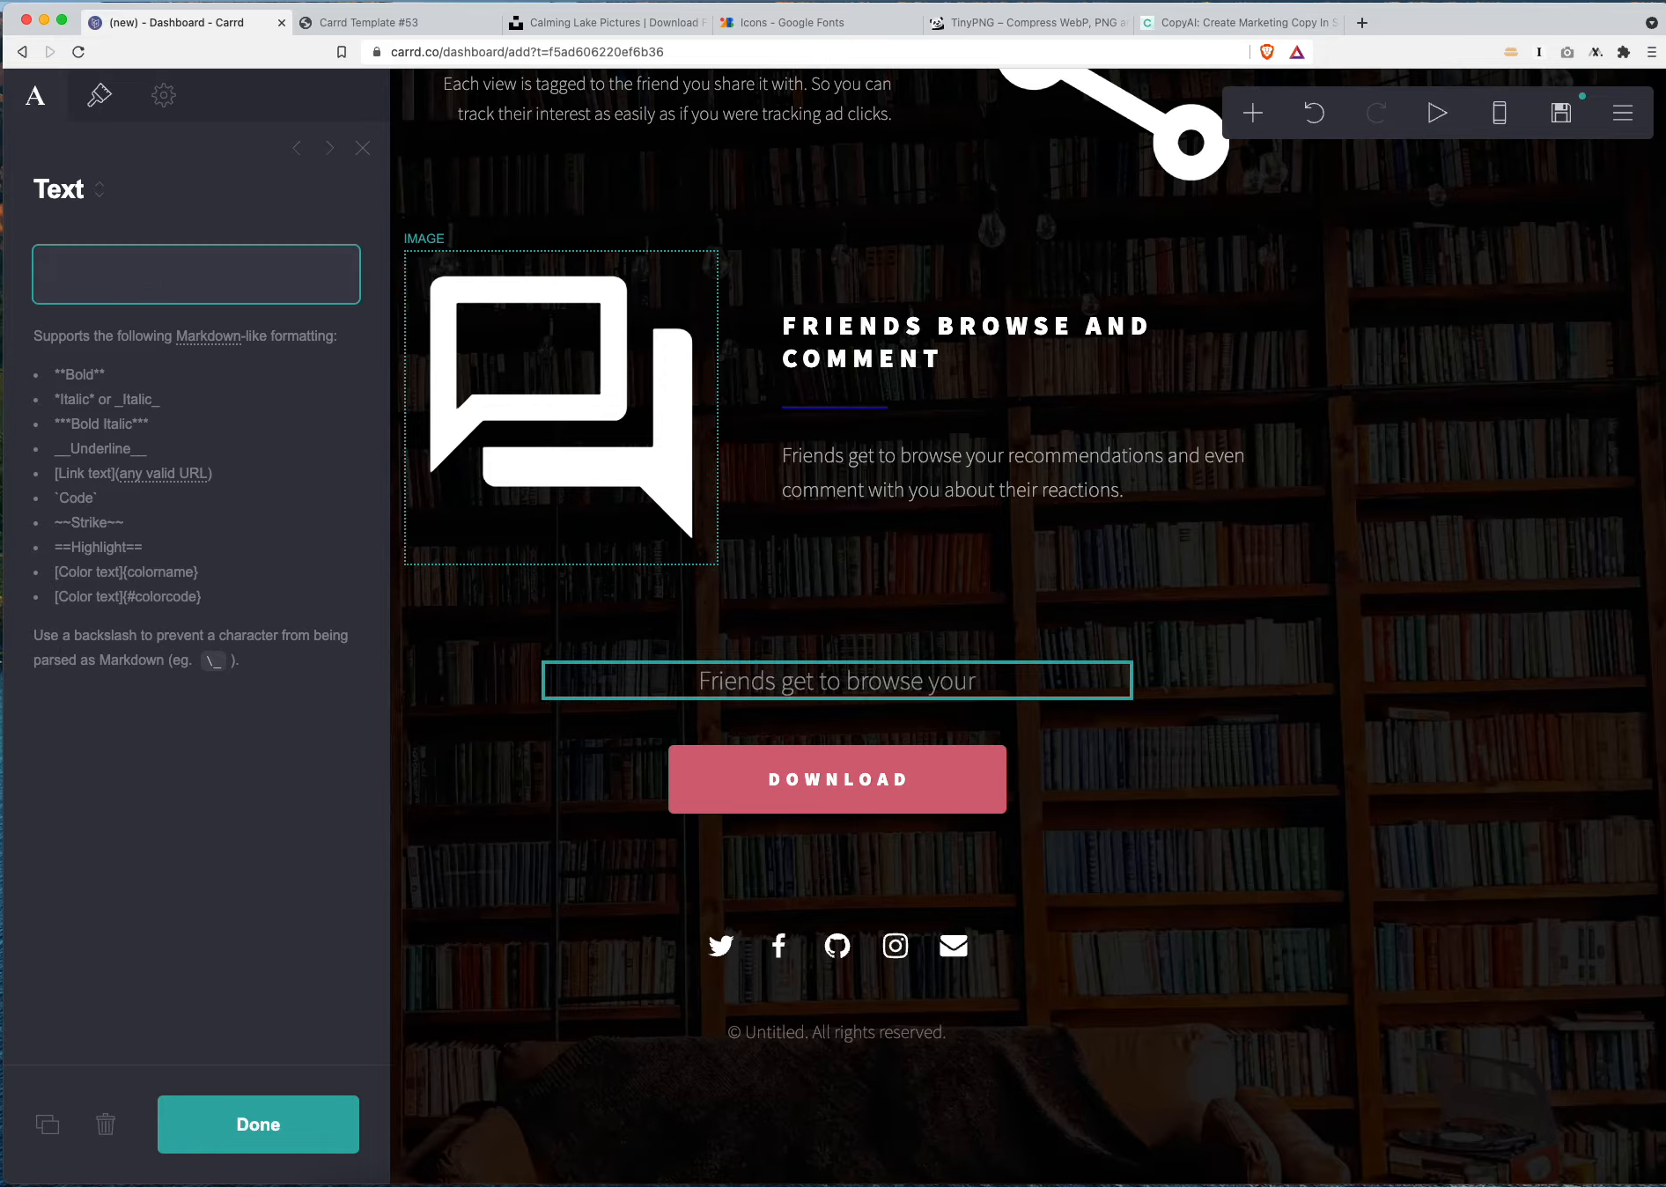
Enter "This is an awesome app, pre-order today!" as the text above the Download button
type("This is an awsome a")
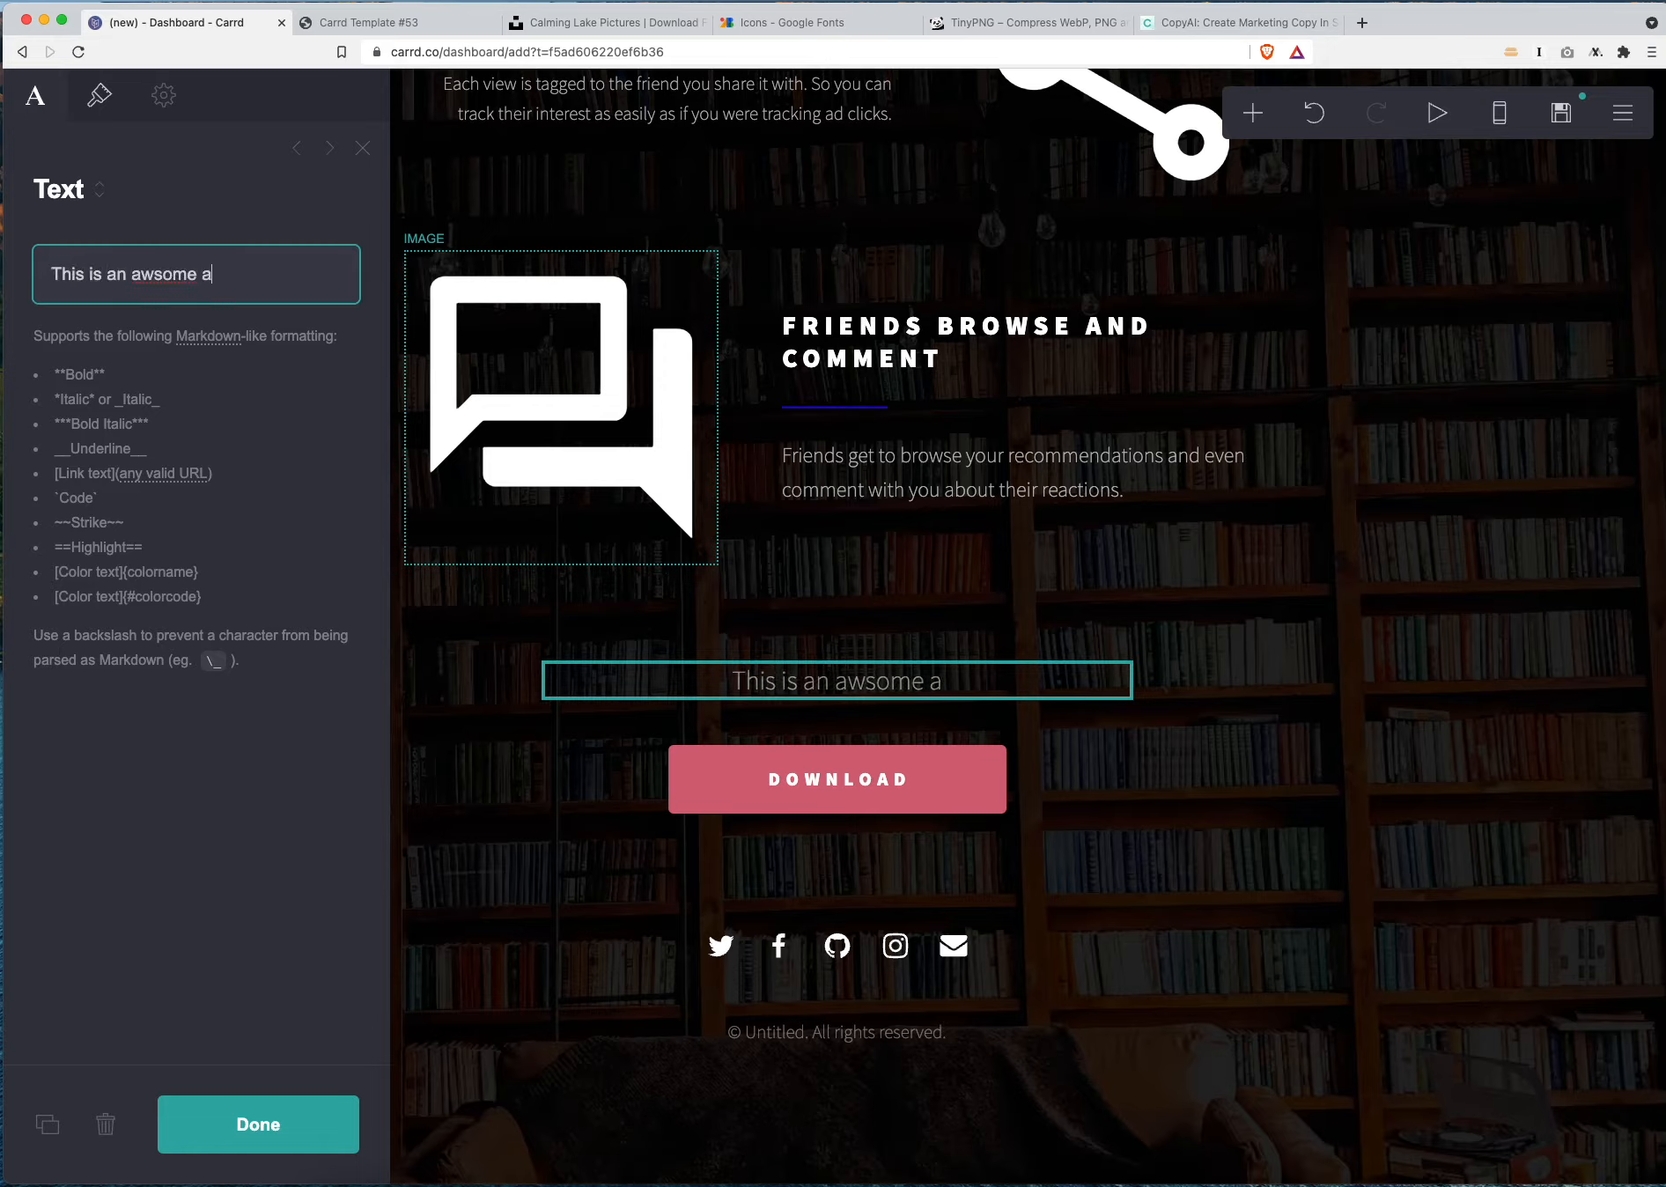
type("pp")
key("BackSpace")
key("BackSpace")
key("BackSpace")
key("BackSpace")
key("BackSpace")
key("BackSpace")
key("BackSpace")
key("BackSpace")
key("BackSpace")
key("BackSpace")
key("BackSpace")
type("awesome app")
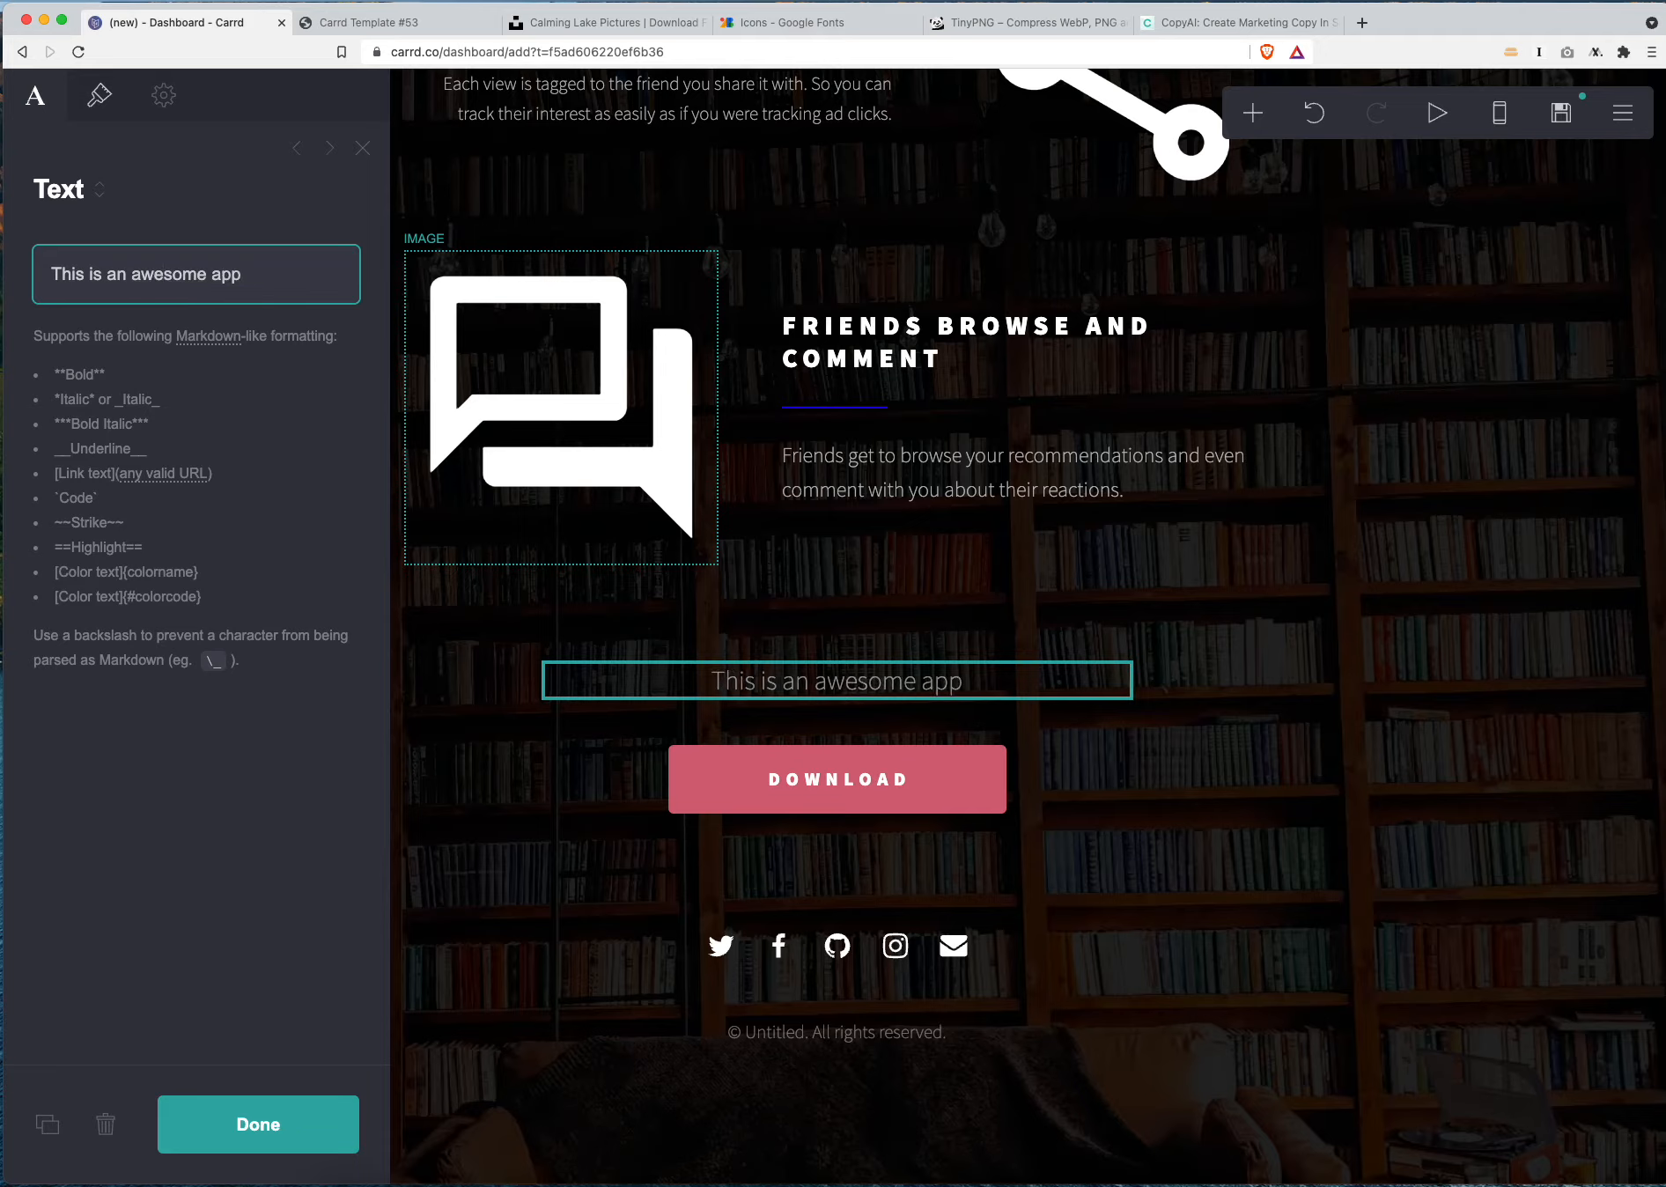
type(", pre-ro")
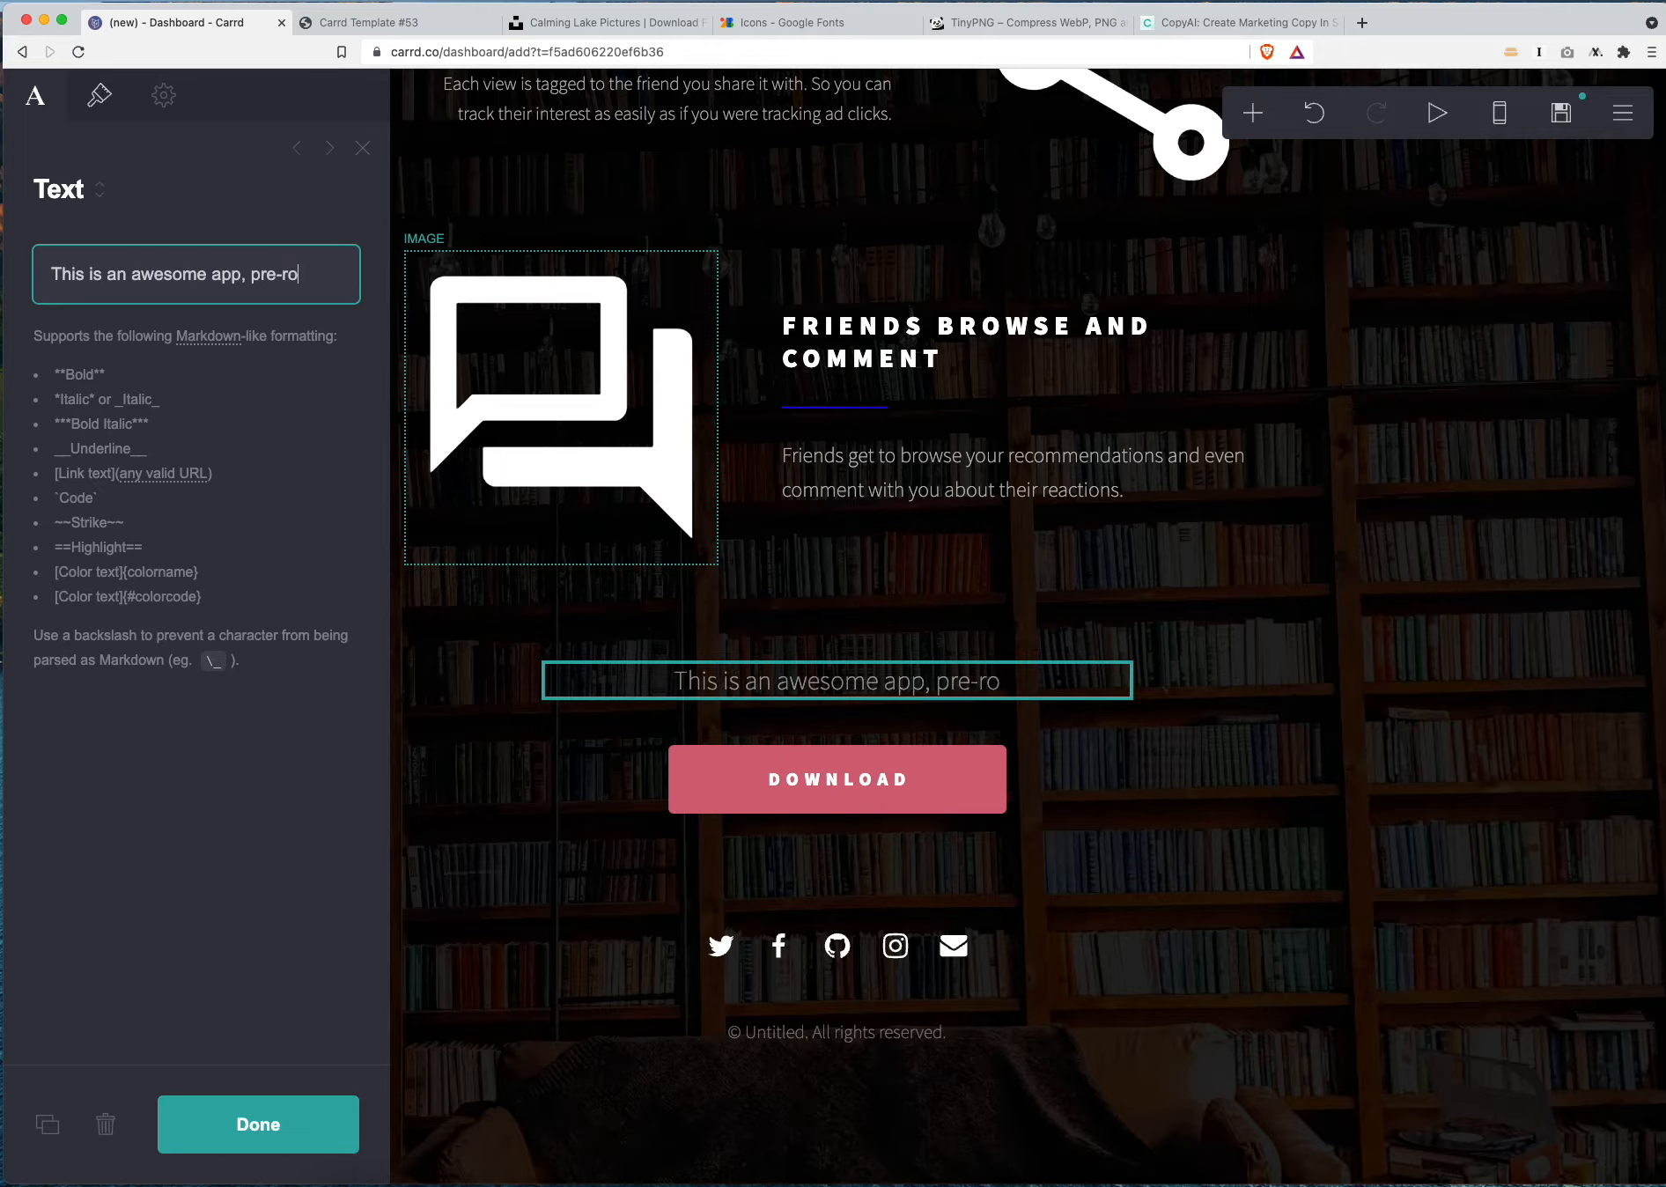
key("BackSpace")
key("BackSpace")
type("order today!")
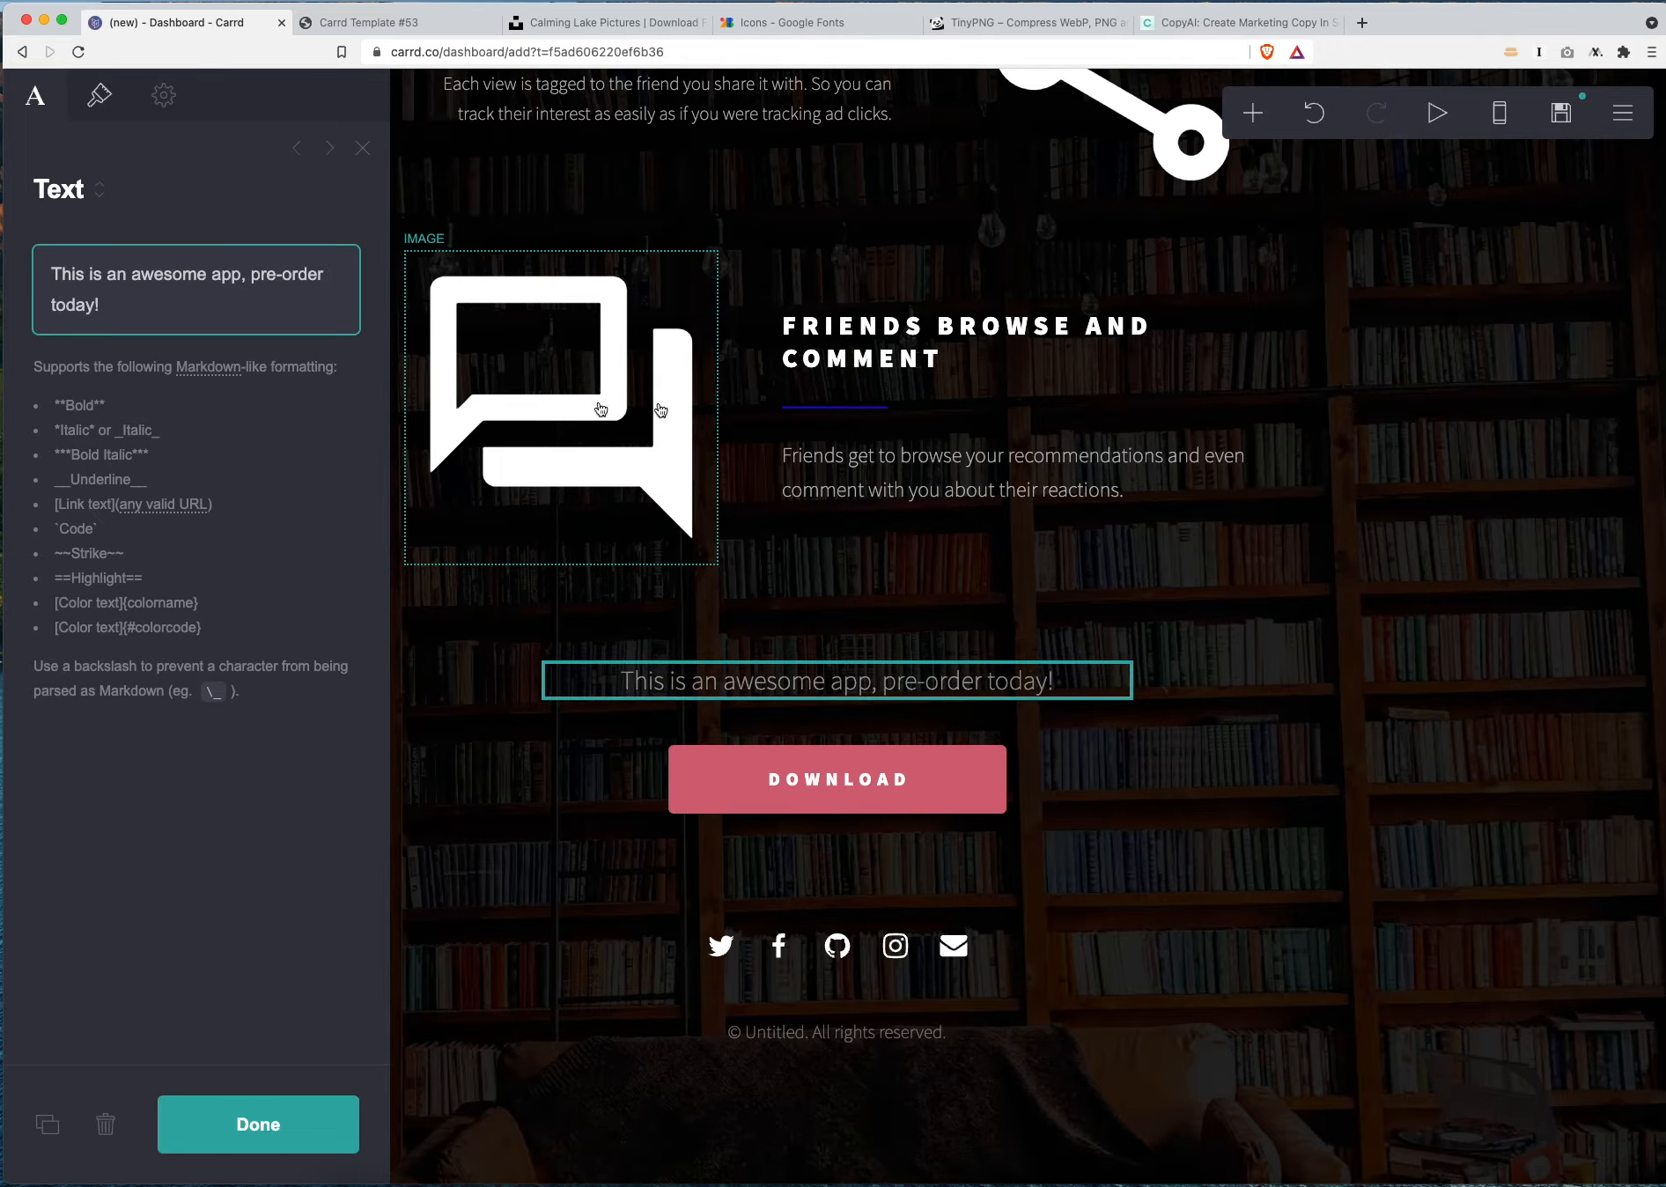
Change the Download button's label to Pre-order
left_click(914, 795)
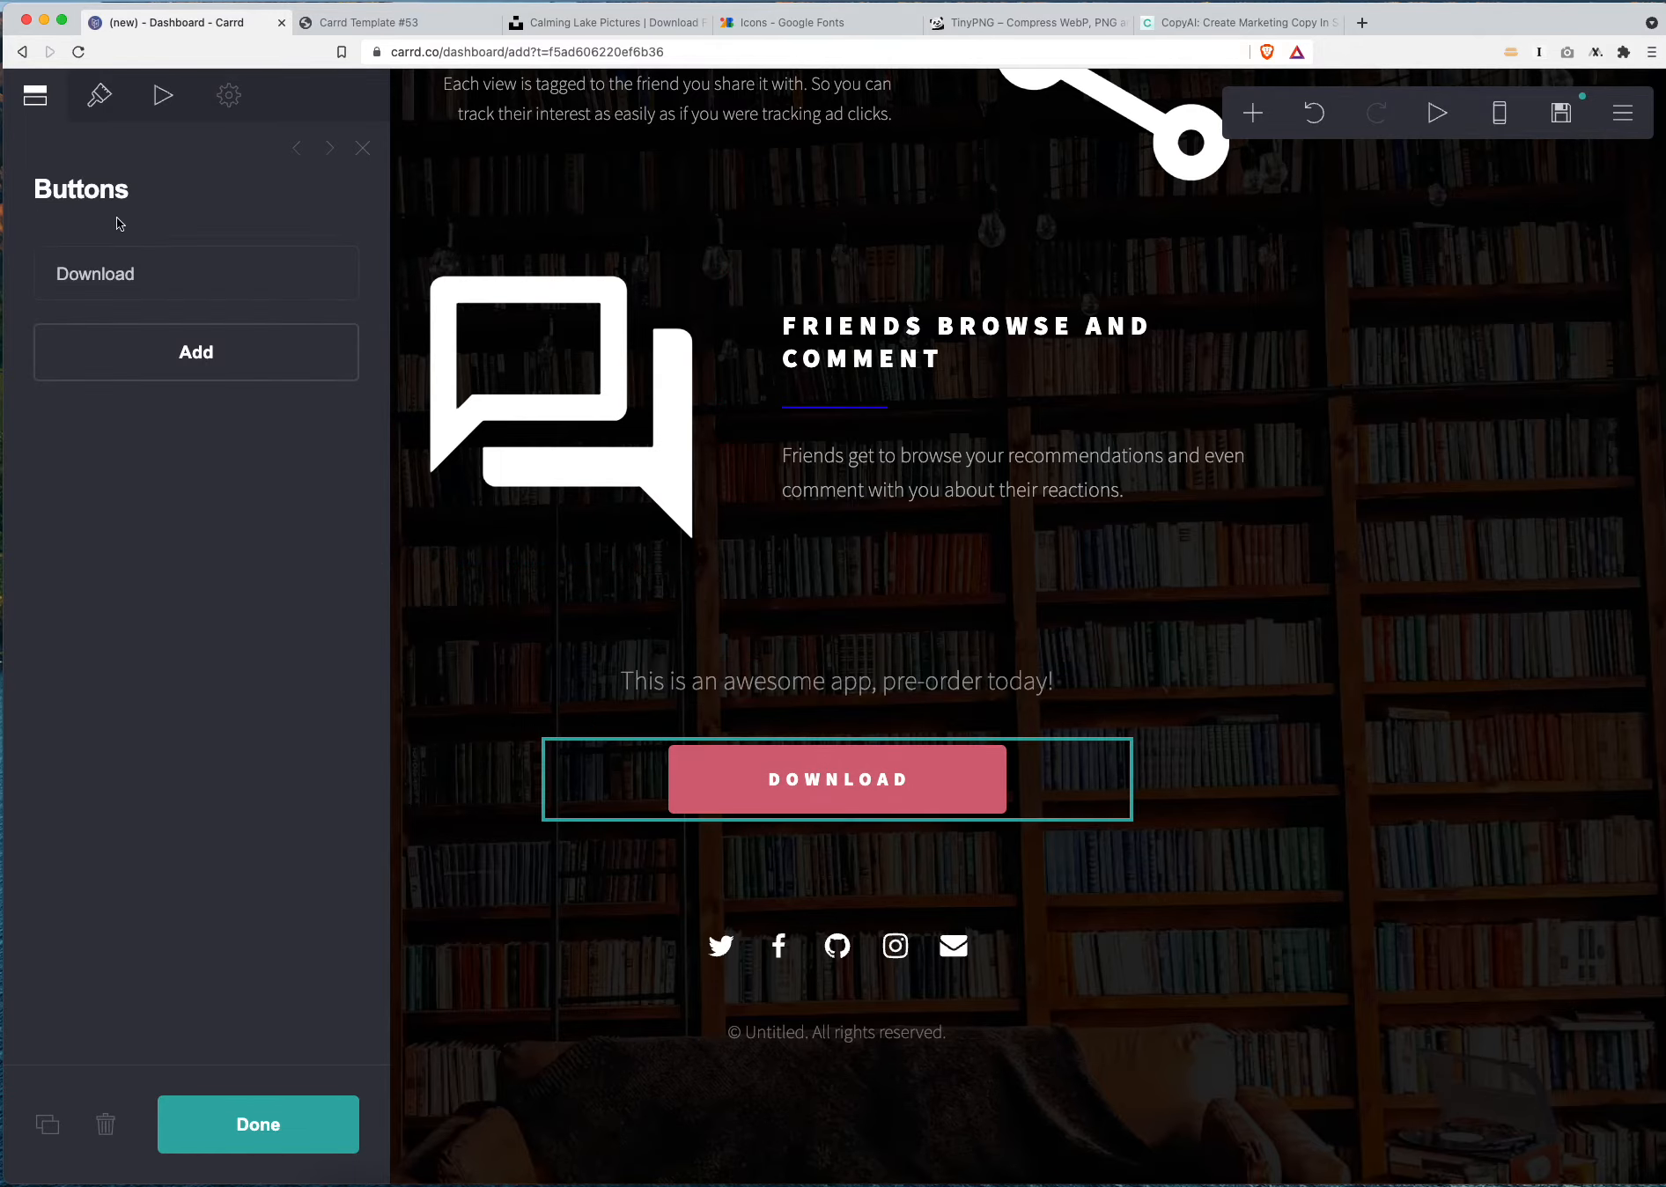
left_click(138, 264)
left_click(175, 398)
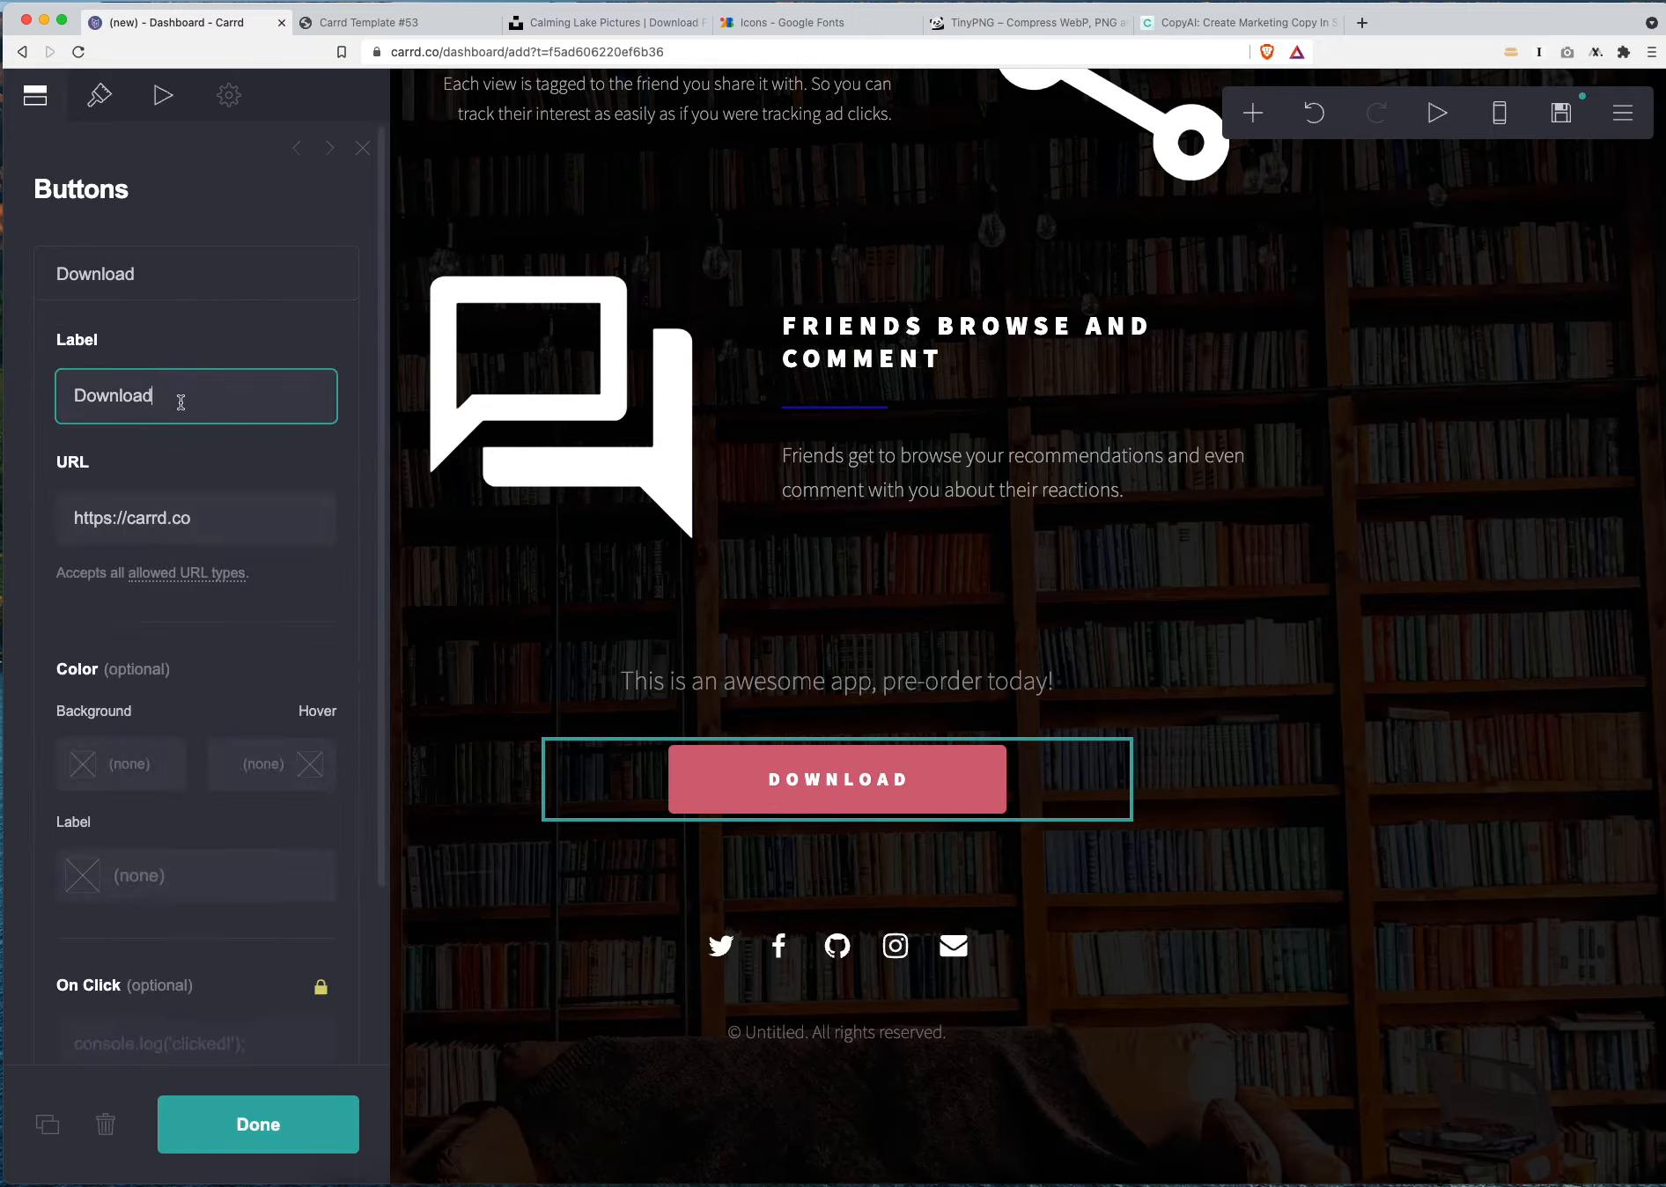
key("super+a")
type("Pr")
left_click(277, 624)
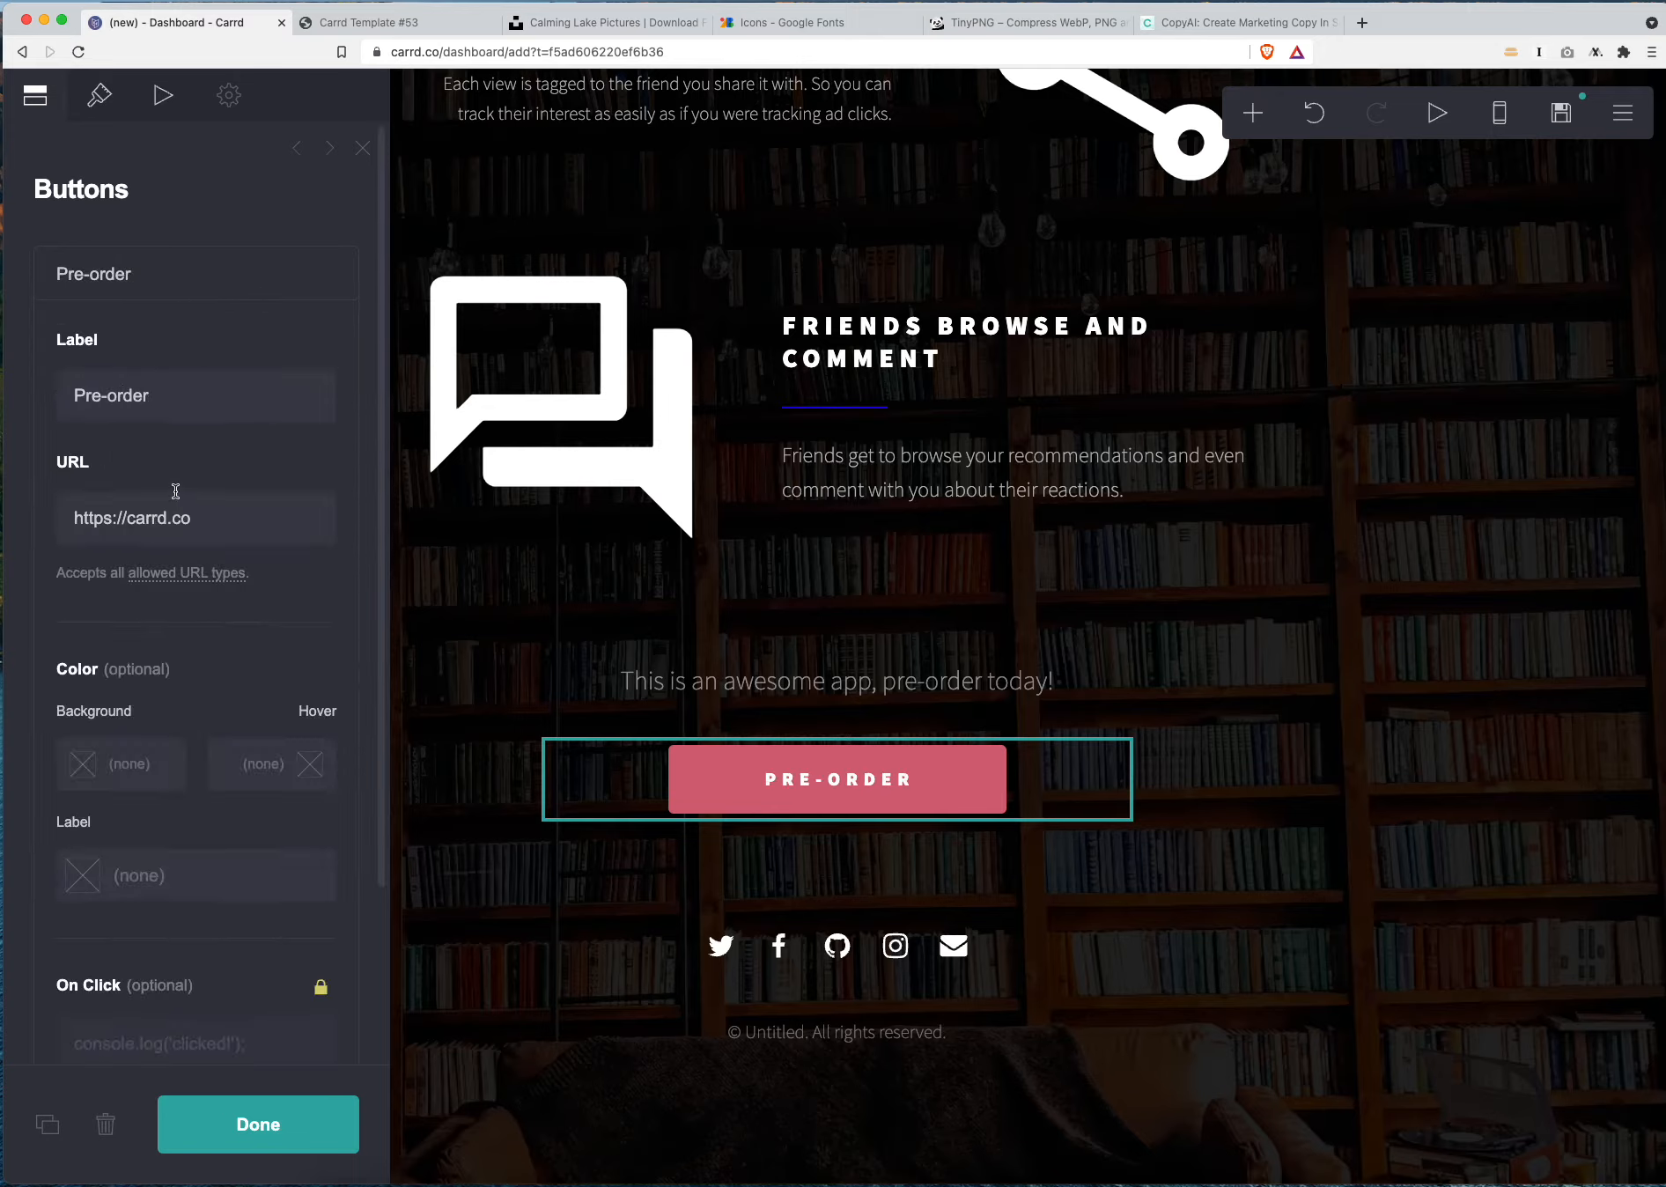
left_click(224, 501)
key("super+a")
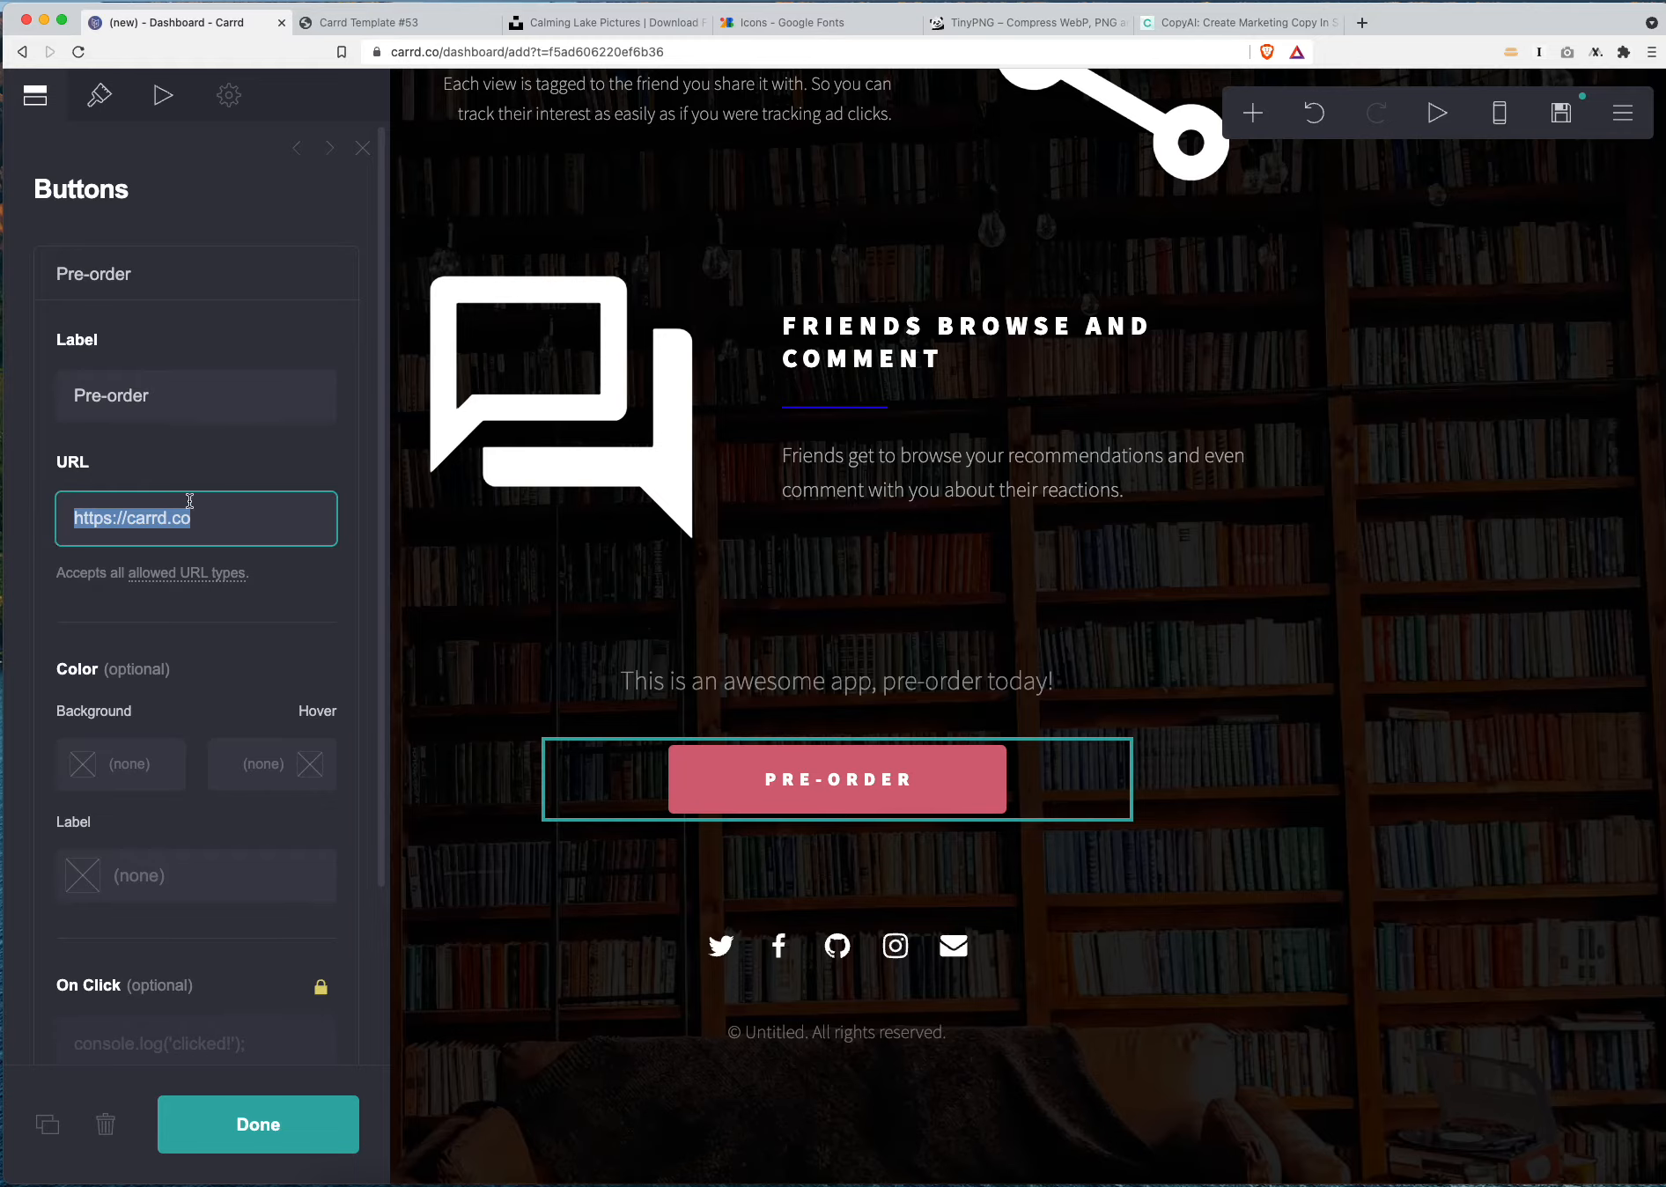
left_click(210, 459)
scroll(211, 460, "down", 3)
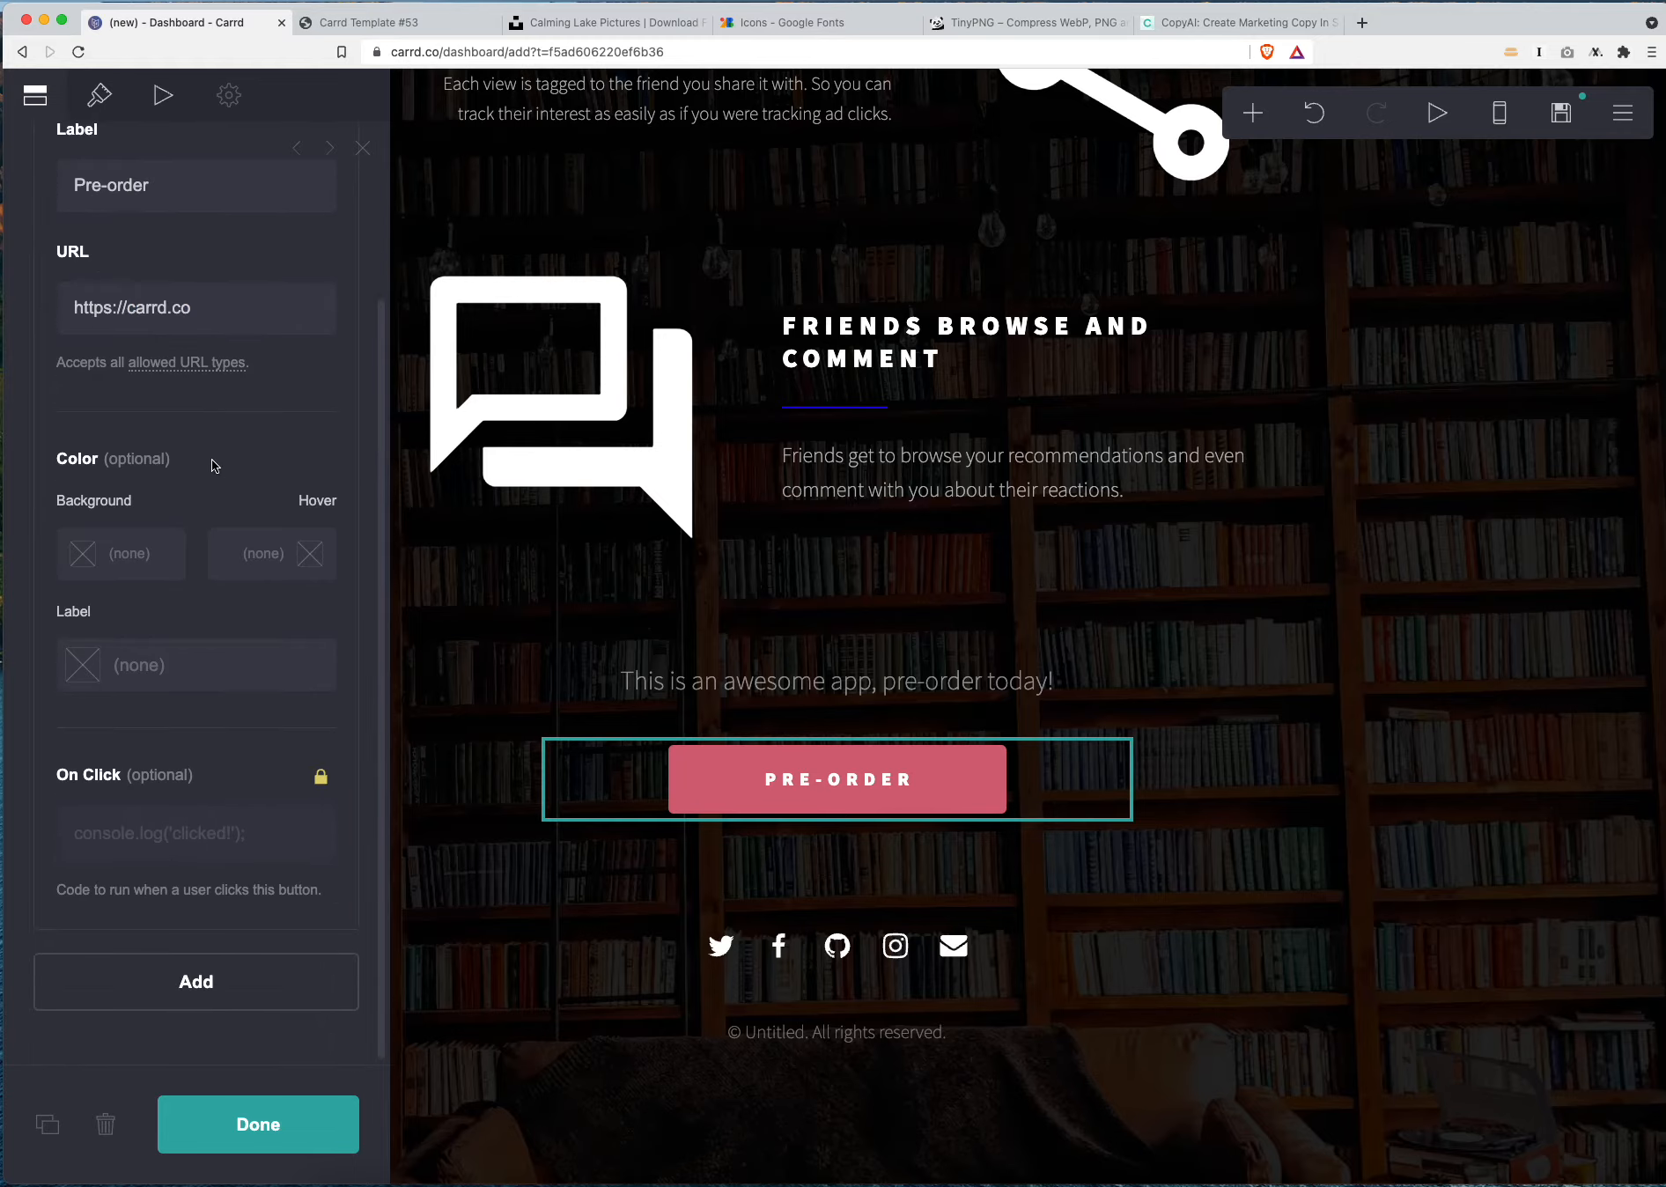
scroll(210, 458, "up", 3)
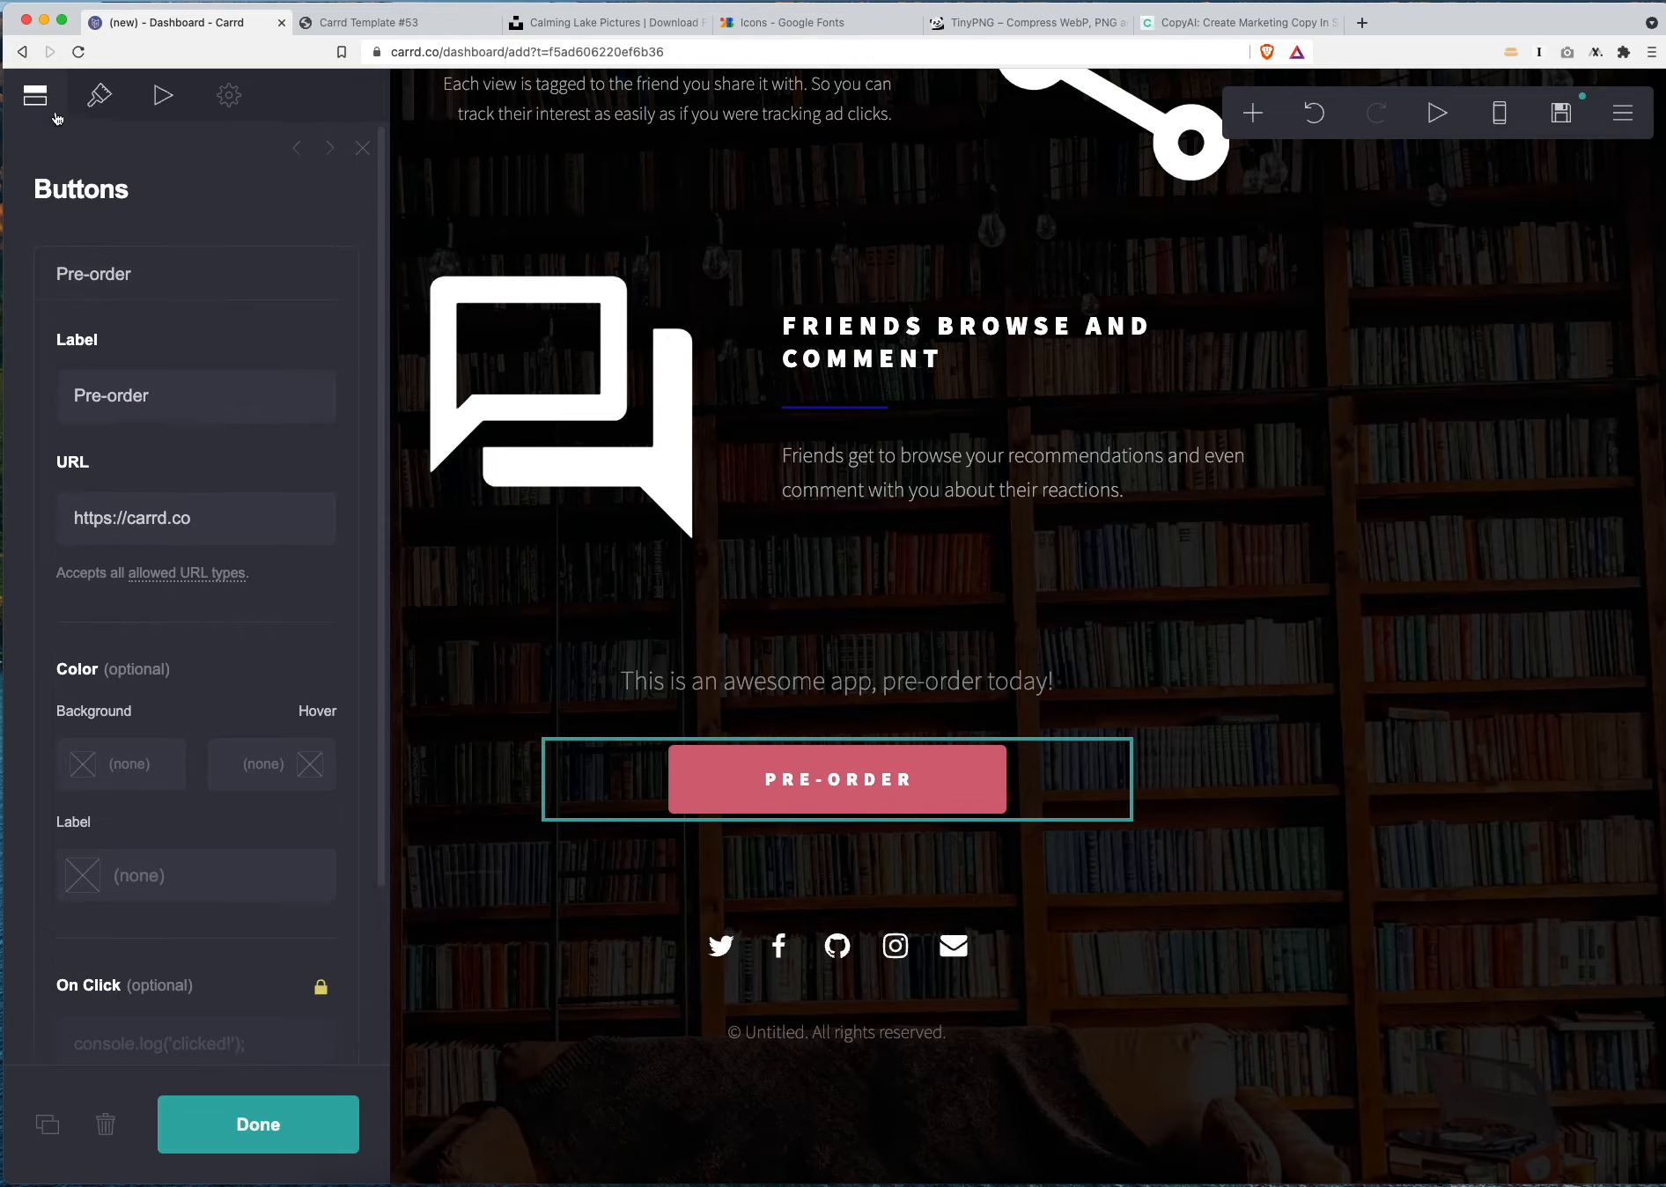
Set the Pre-order button's background color to #1E00D4
left_click(99, 96)
scroll(141, 528, "down", 1)
left_click(141, 558)
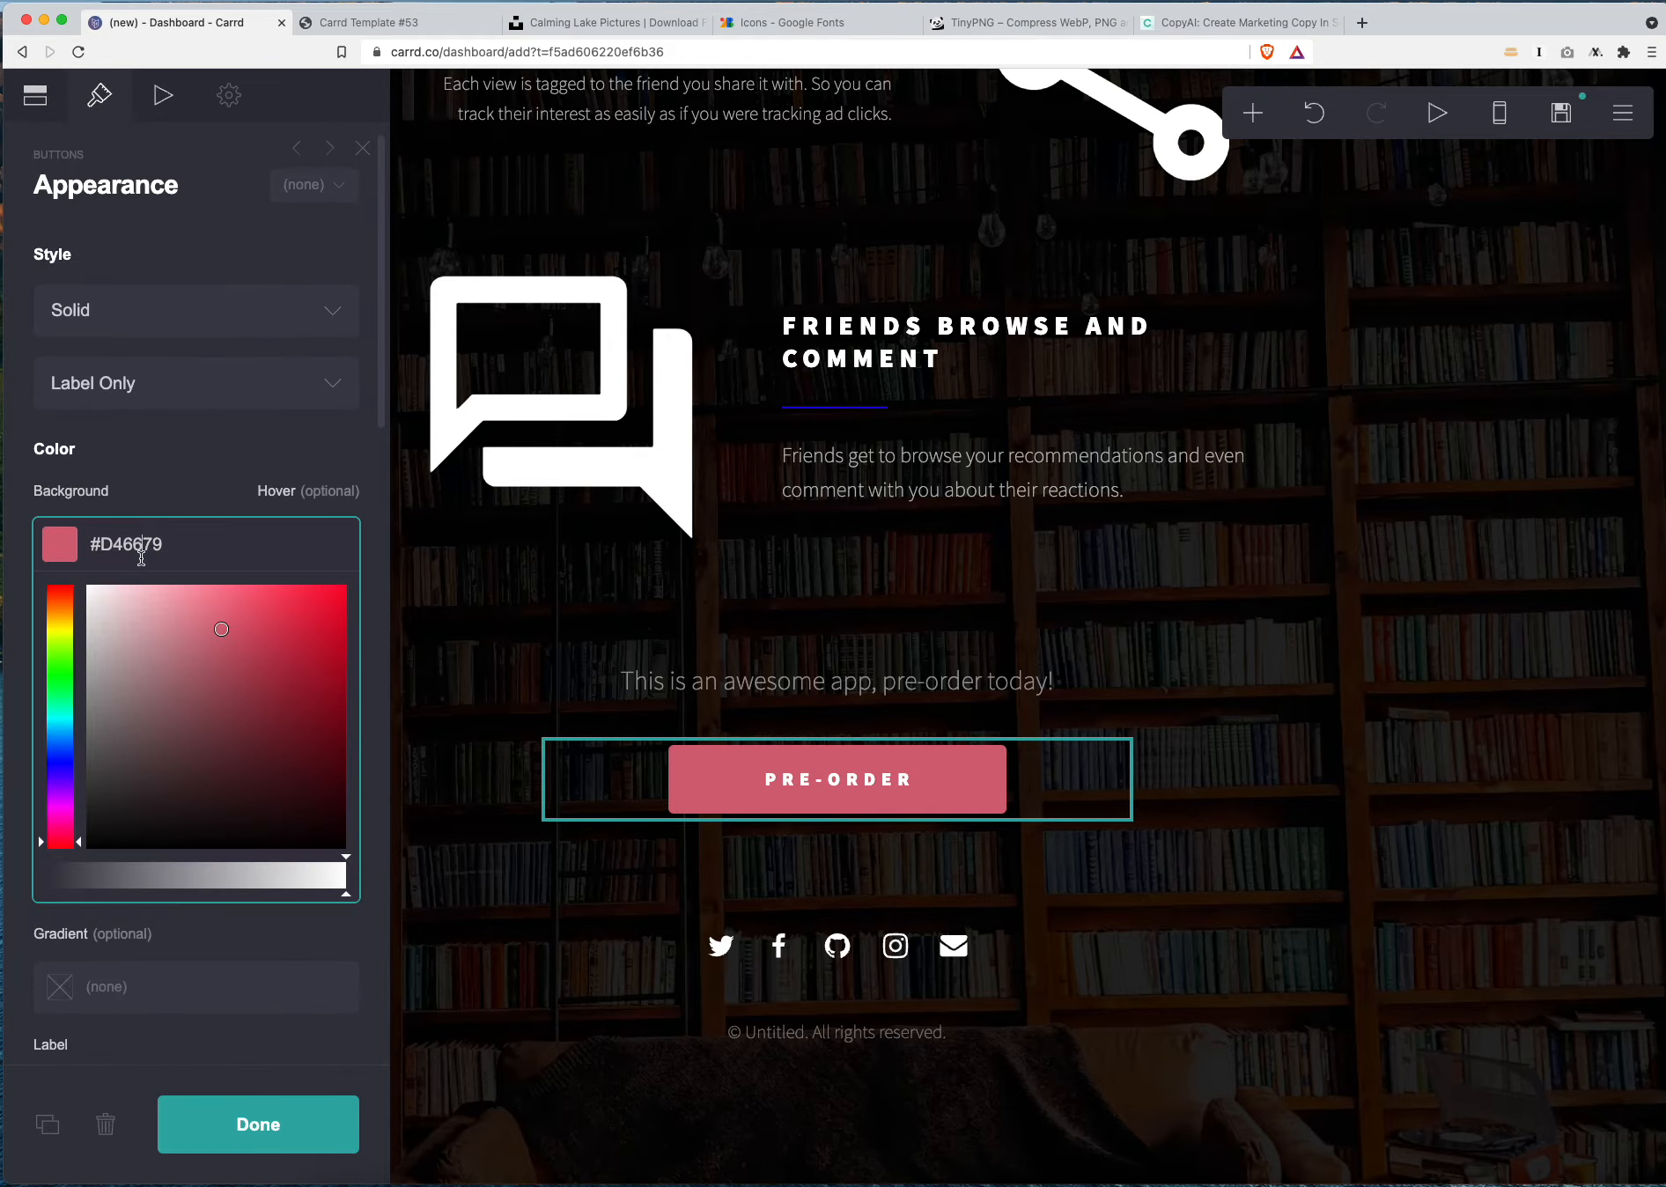
key("super+a")
type("#1E00D4")
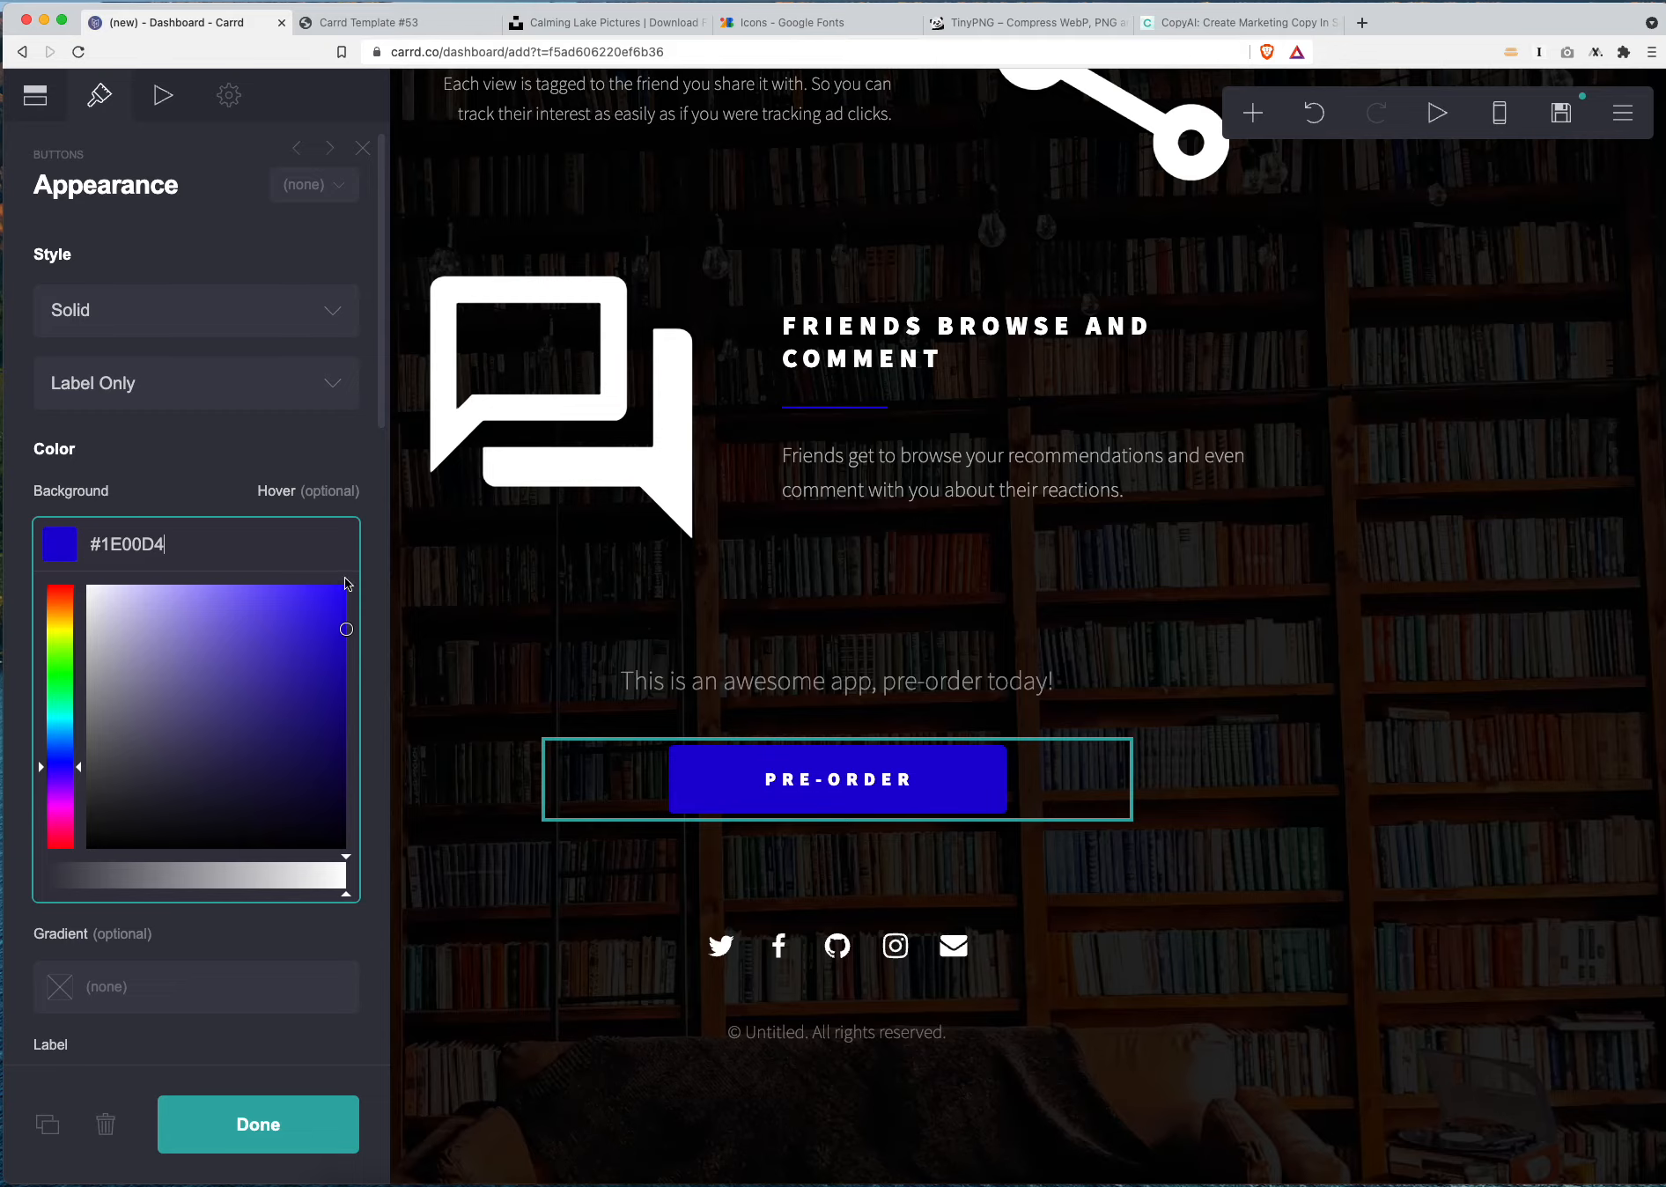
Set the Pre-order button's hover color to the brighter blue #2400FF
left_click(203, 506)
left_click(336, 534)
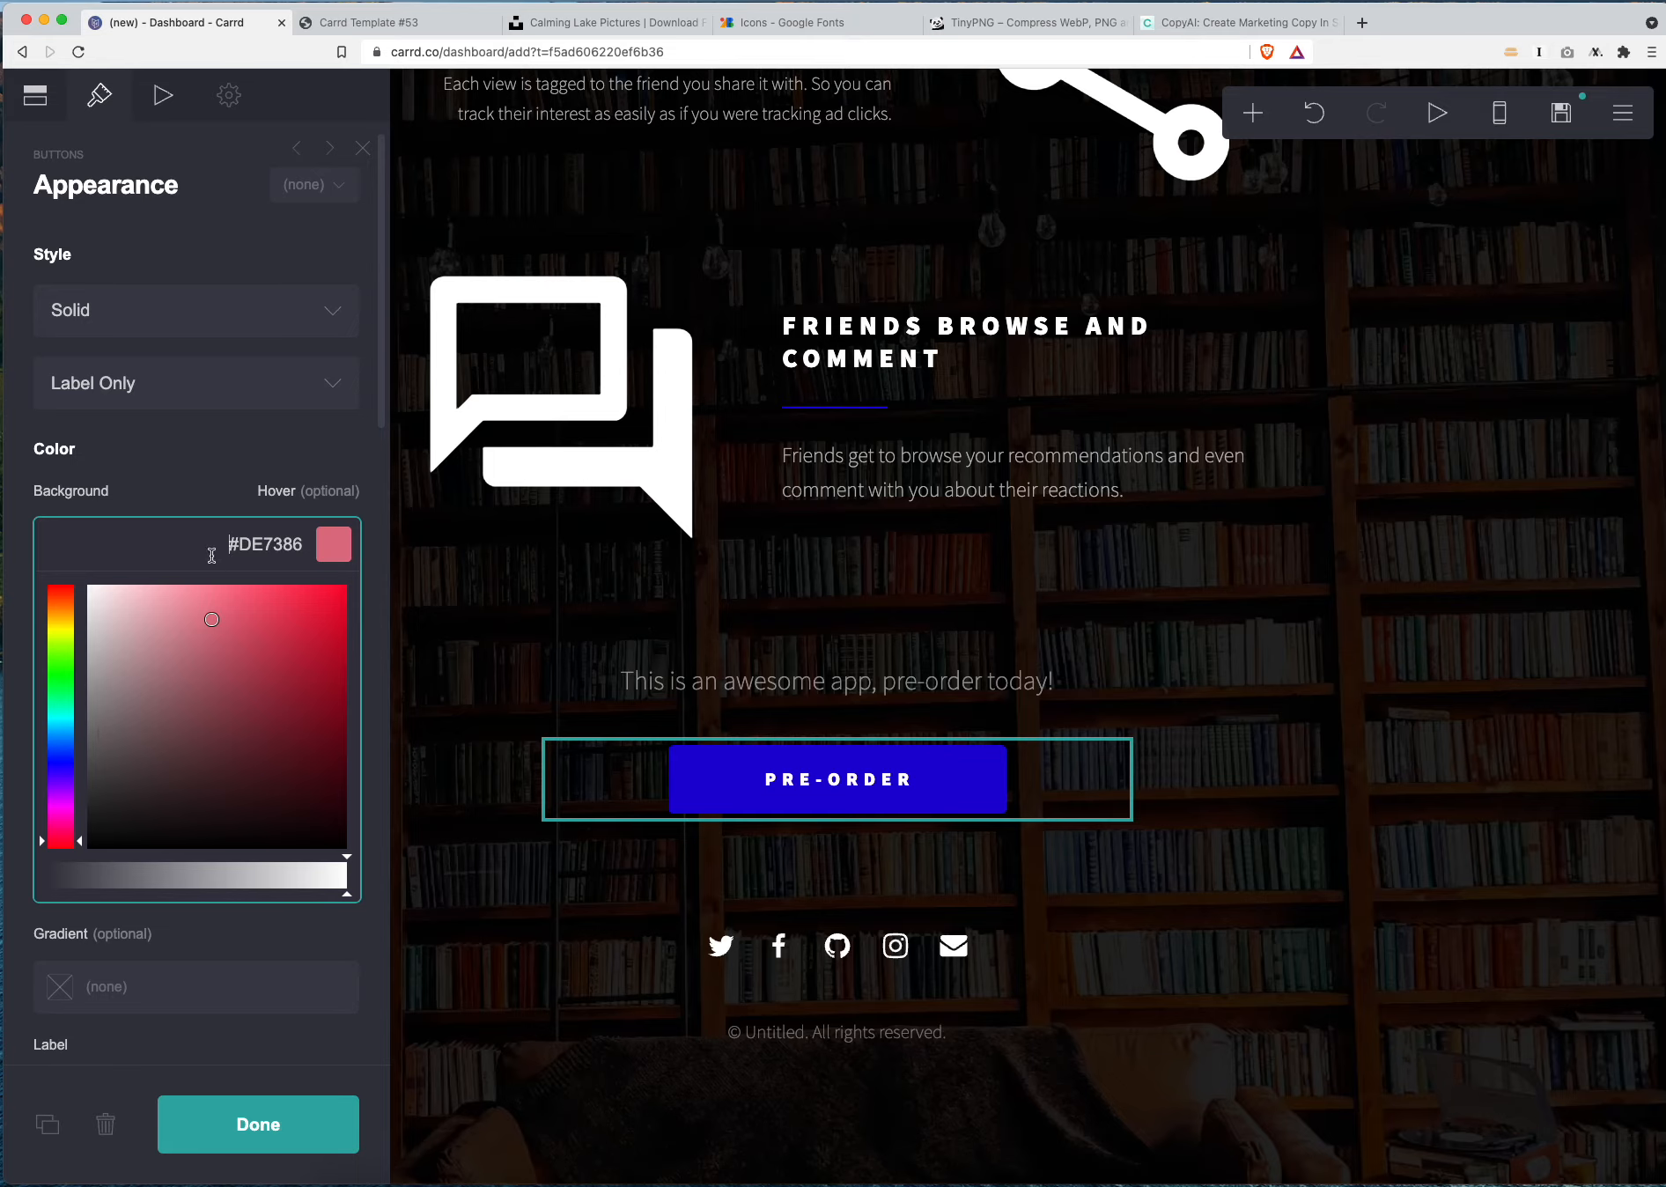
left_click_drag(212, 555, 310, 554)
type("#1E00D4")
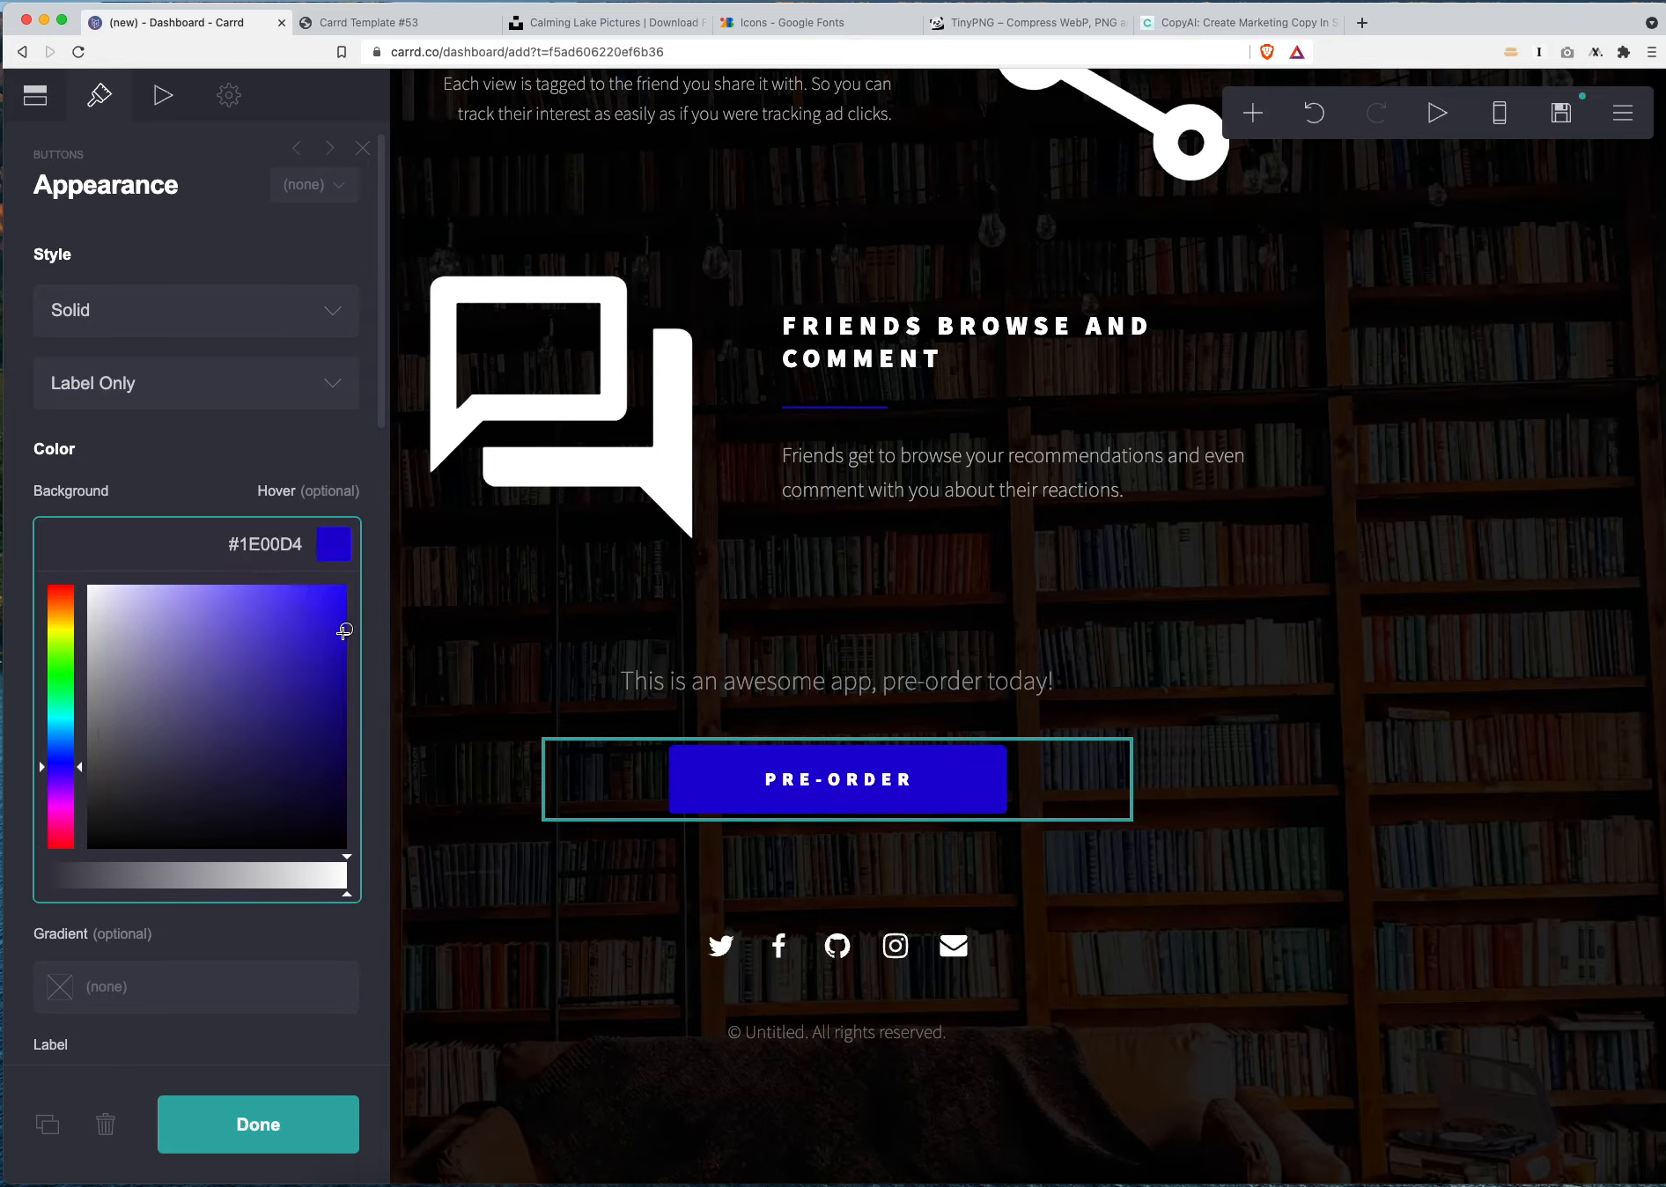
left_click_drag(344, 631, 344, 590)
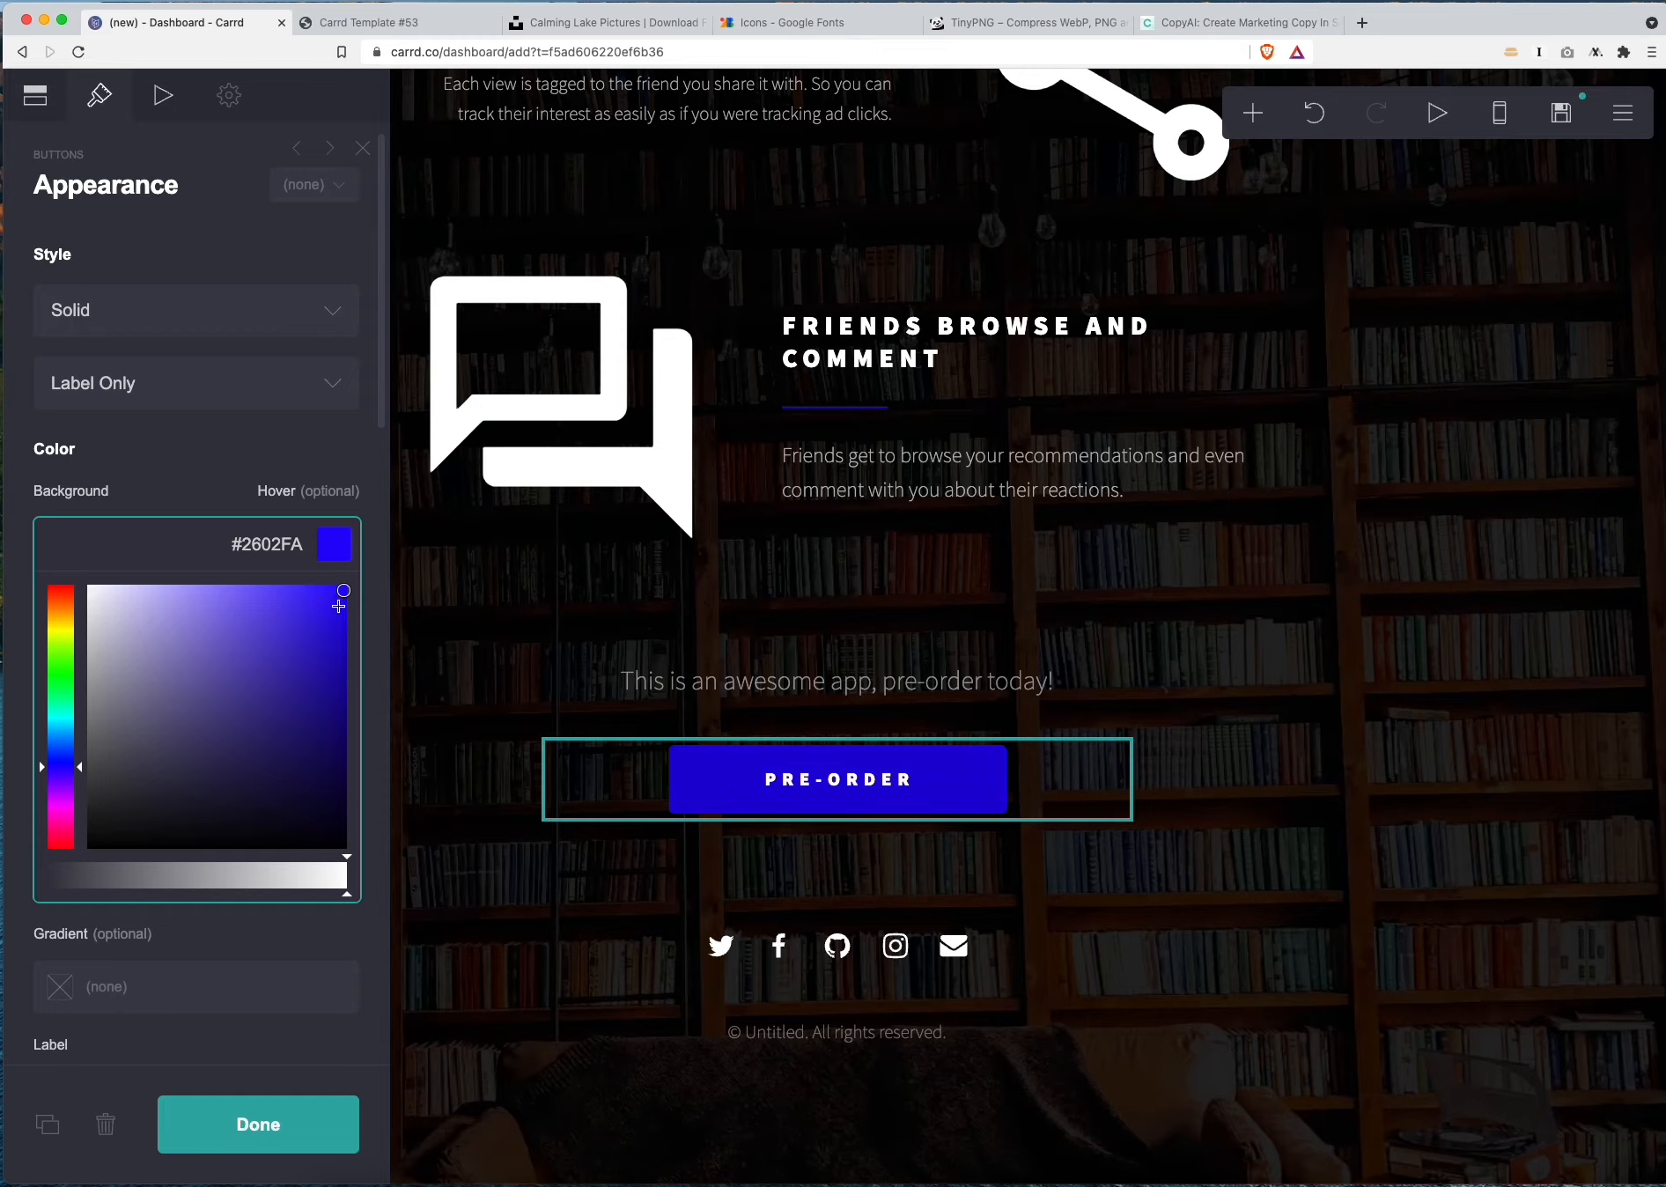
left_click_drag(338, 605, 372, 584)
left_click(347, 927)
scroll(709, 872, "down", 1)
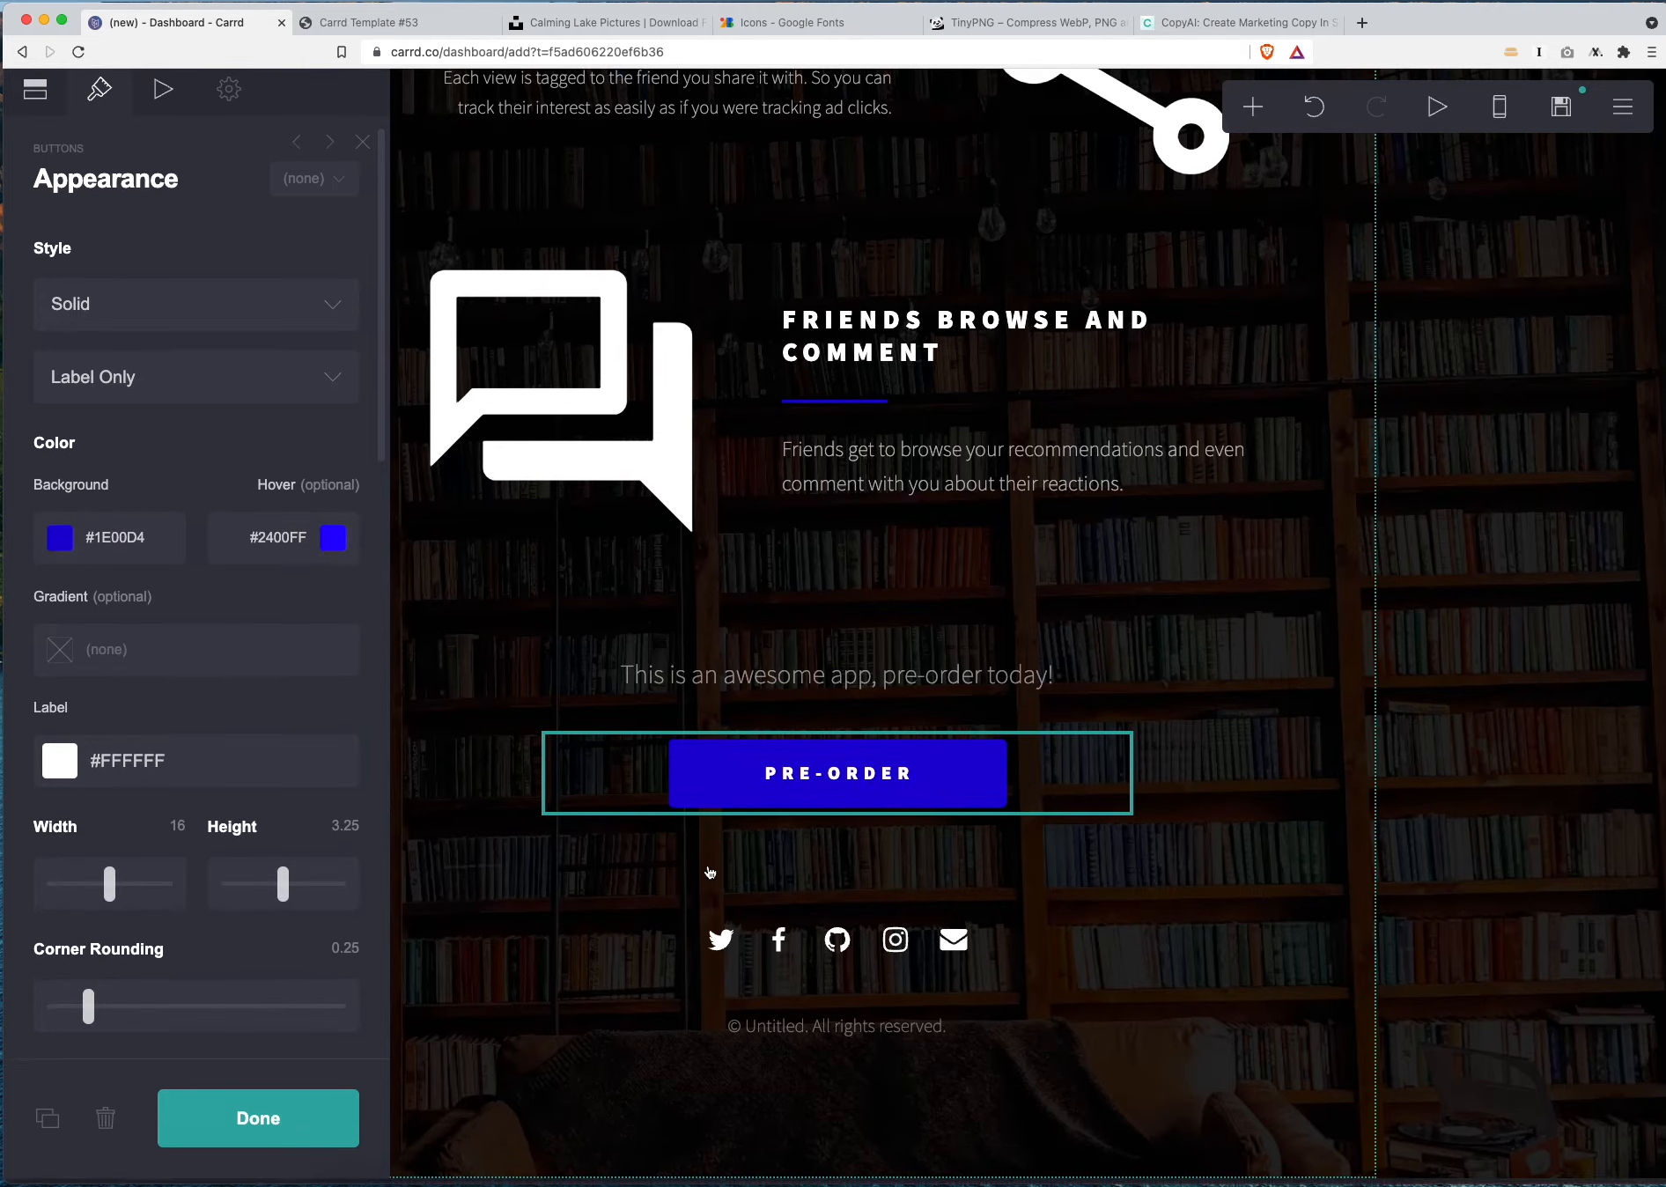
Select the social icons element and review the Twitter, Facebook and GitHub icon settings
left_click(677, 965)
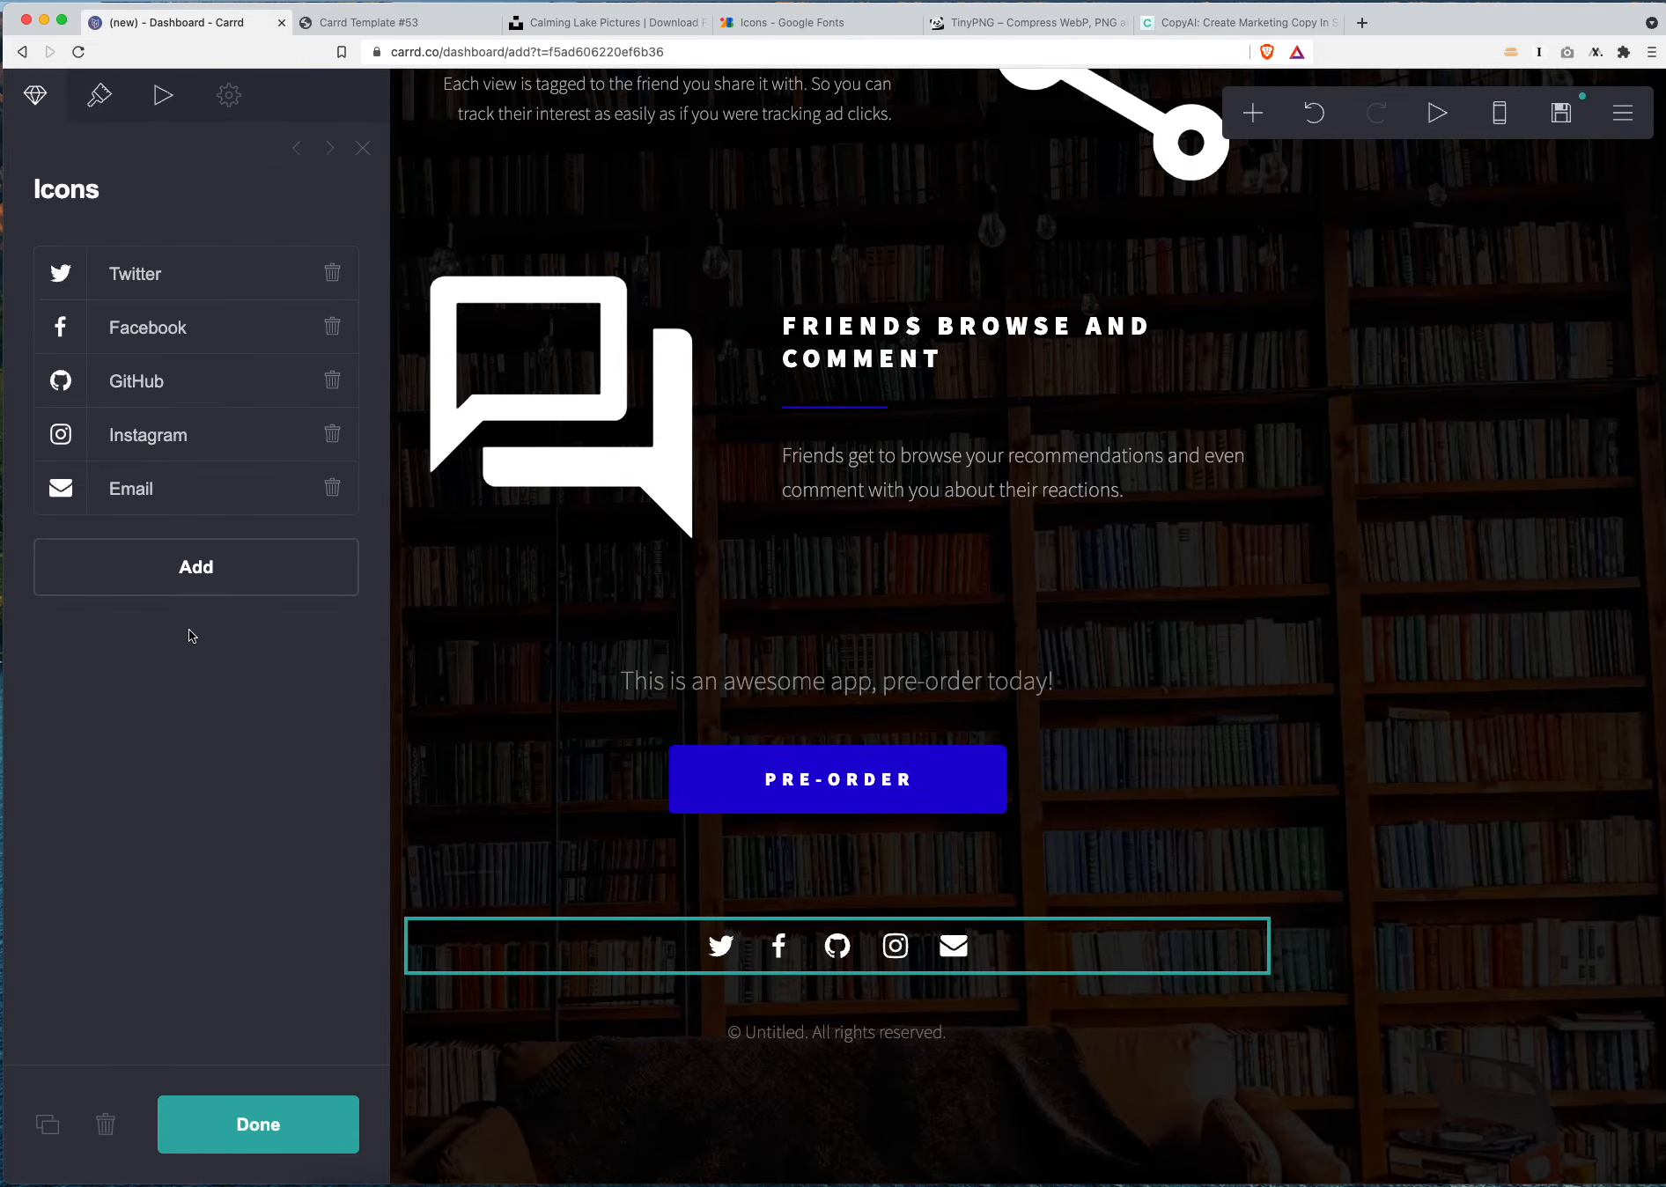
left_click(155, 294)
scroll(187, 539, "down", 3)
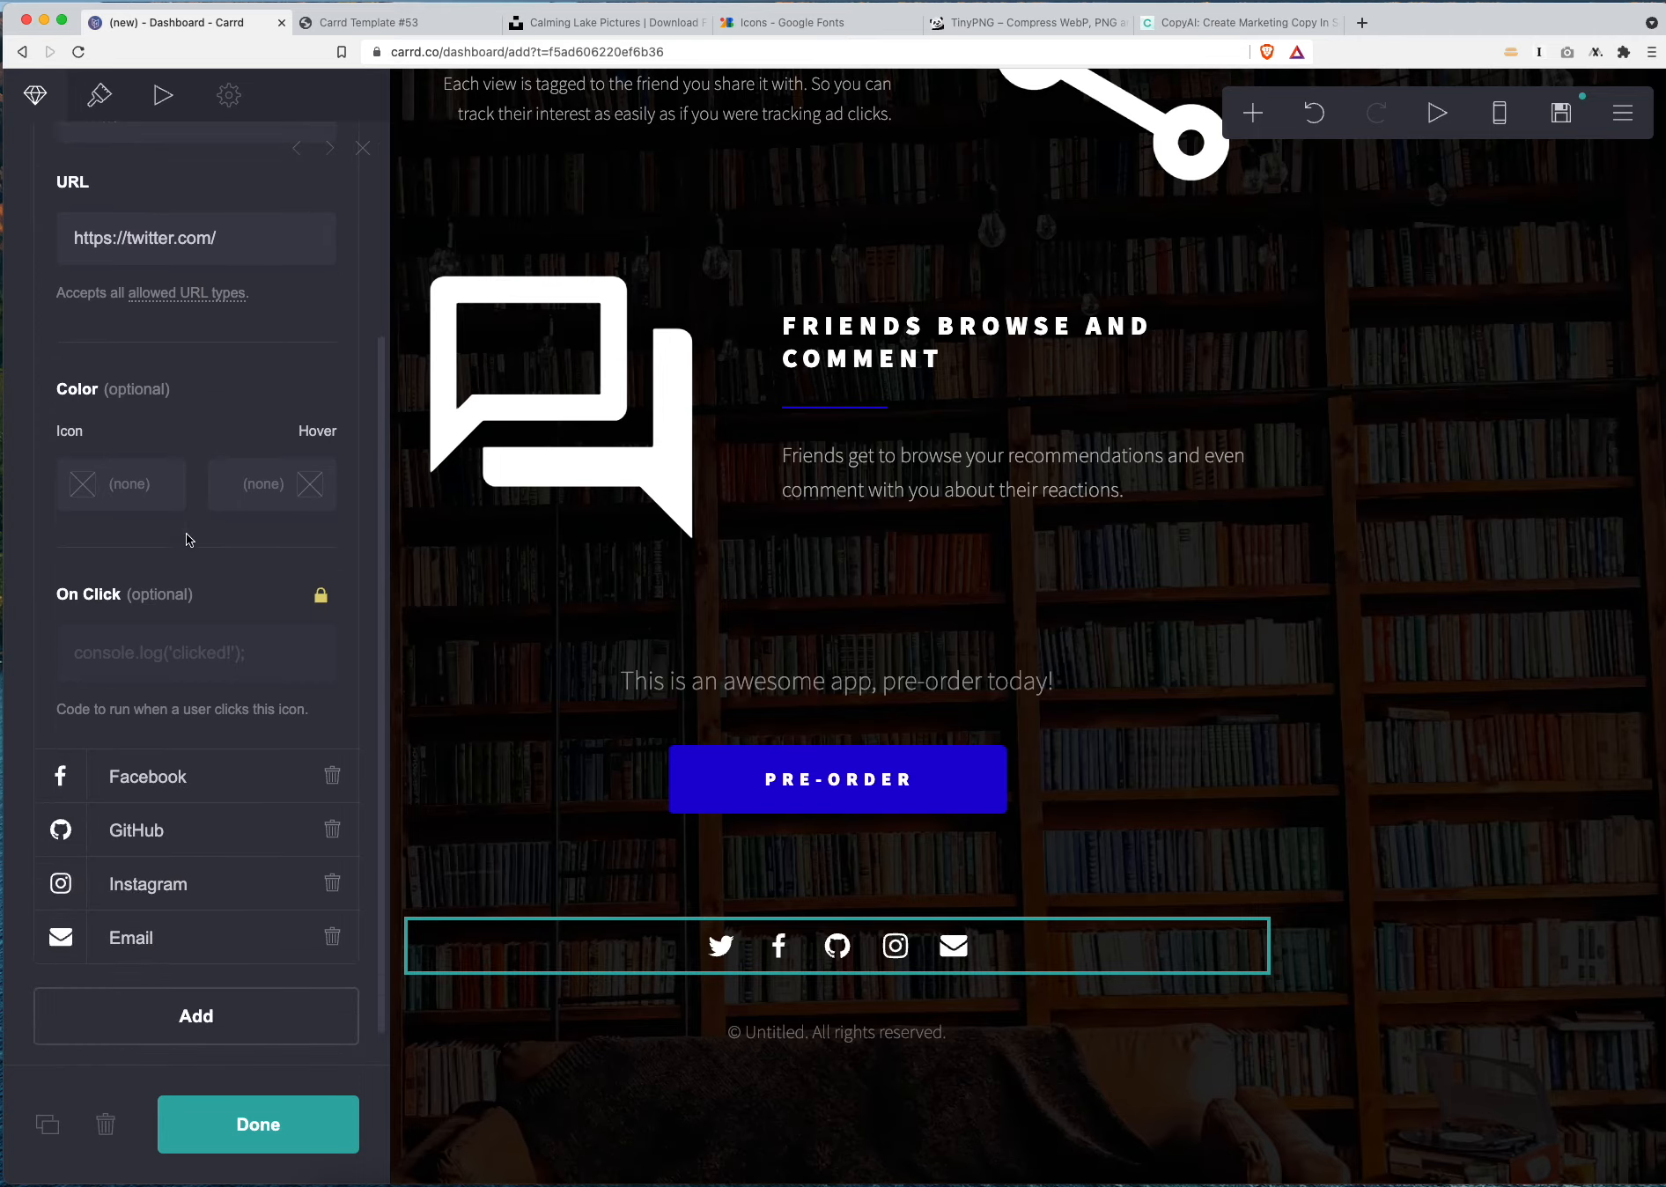
left_click(210, 768)
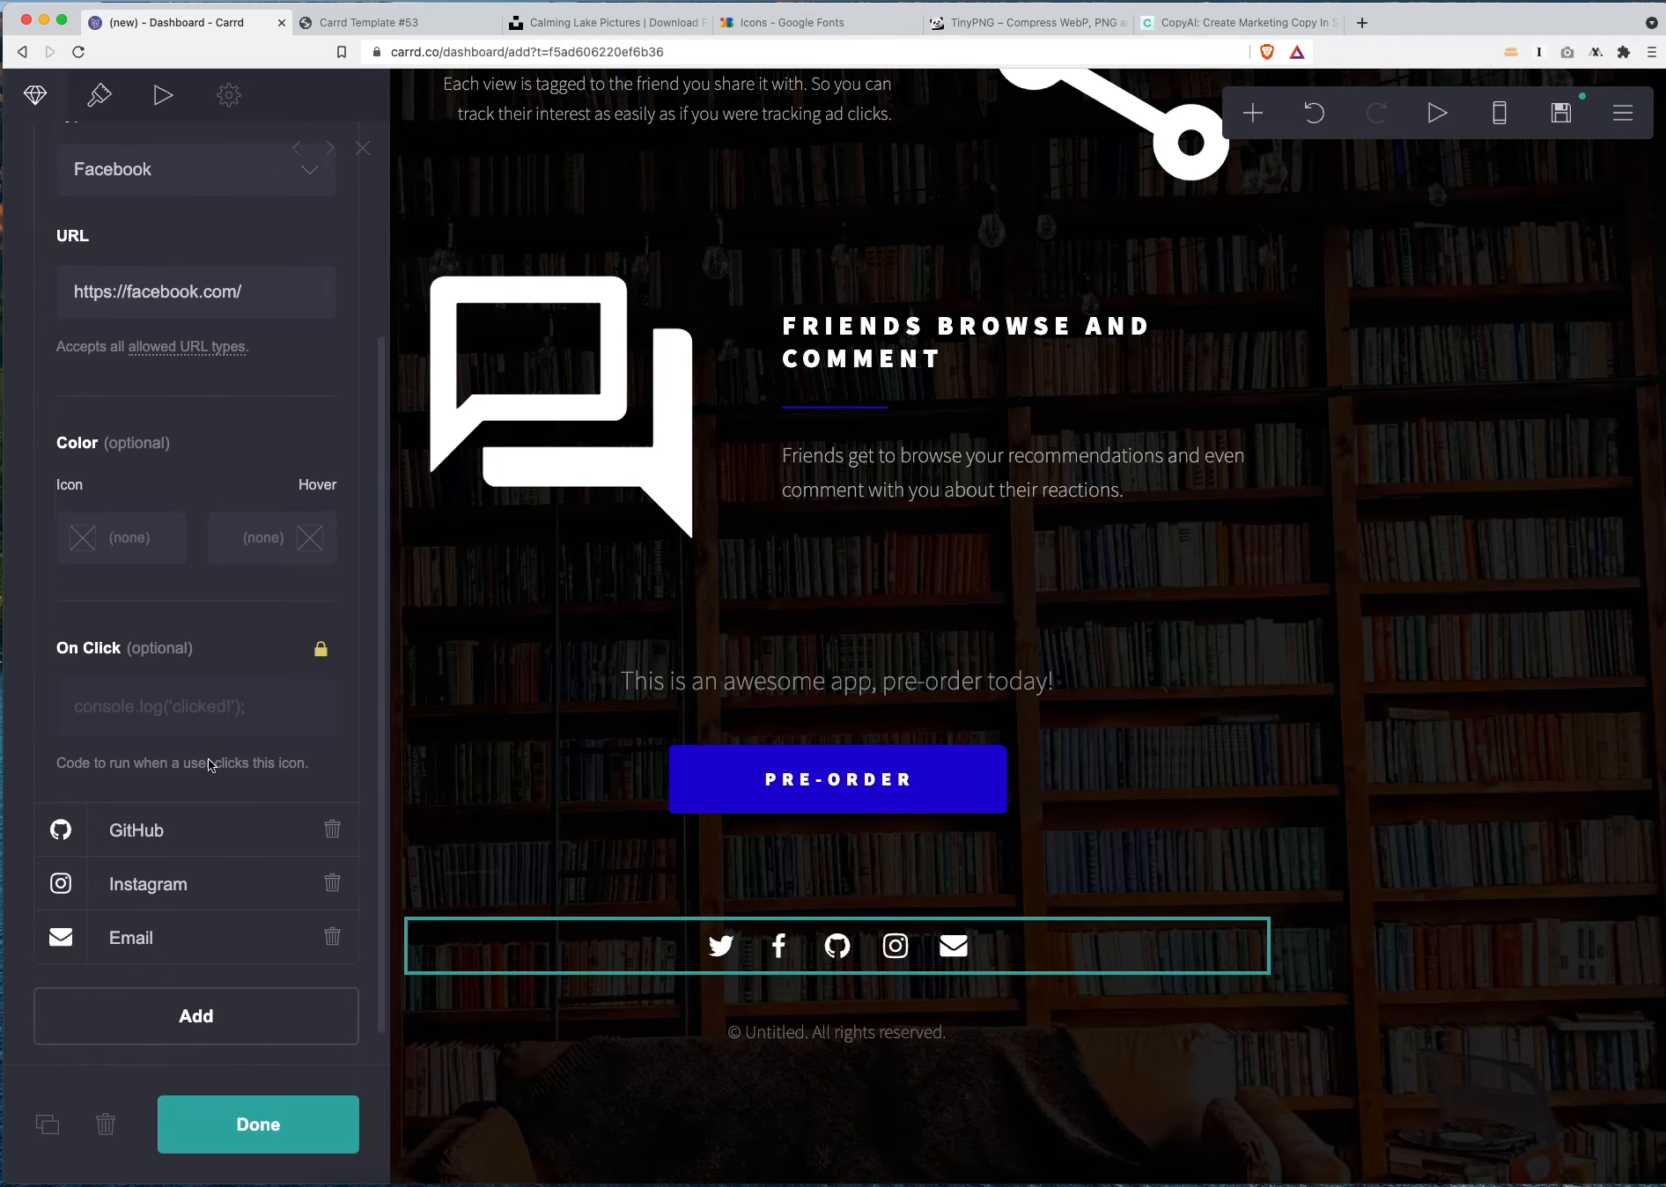
left_click(201, 826)
scroll(198, 817, "up", 5)
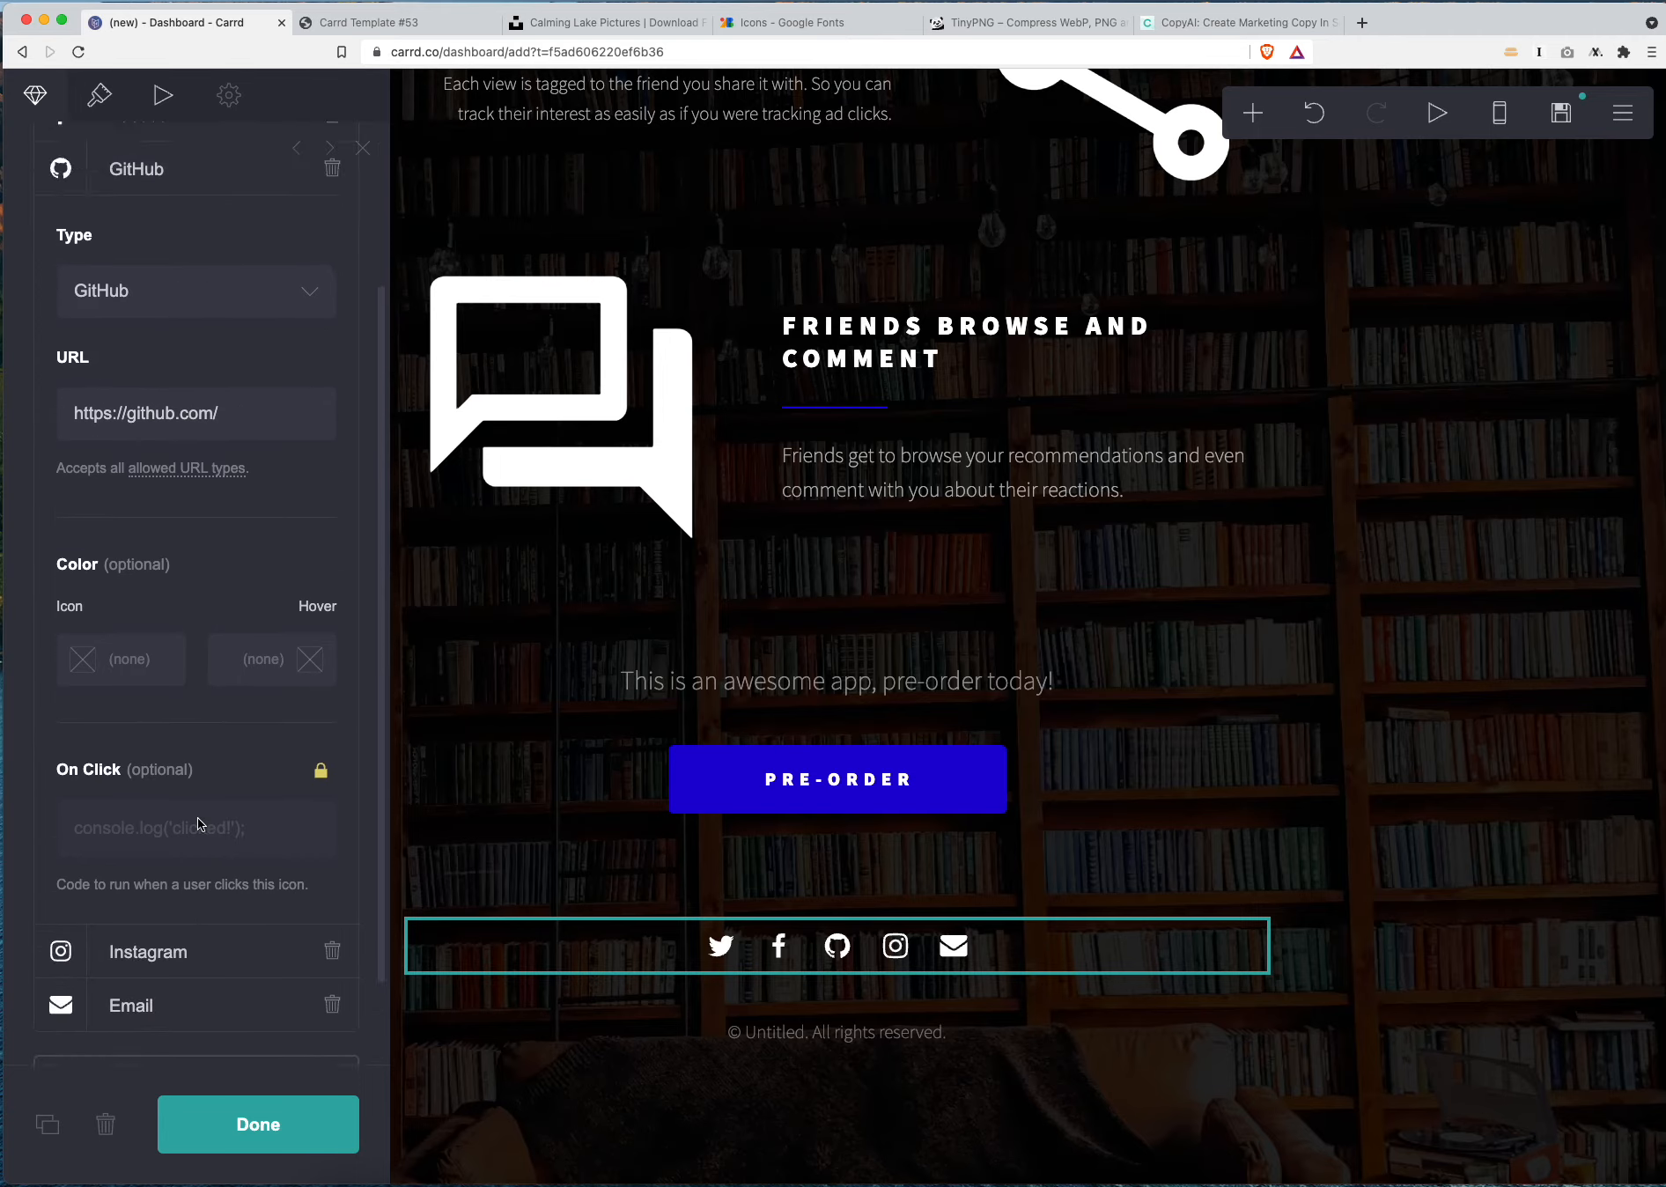
Set the social icons' hover color to #1E00D4 and finish editing the element
left_click(100, 114)
left_click(311, 508)
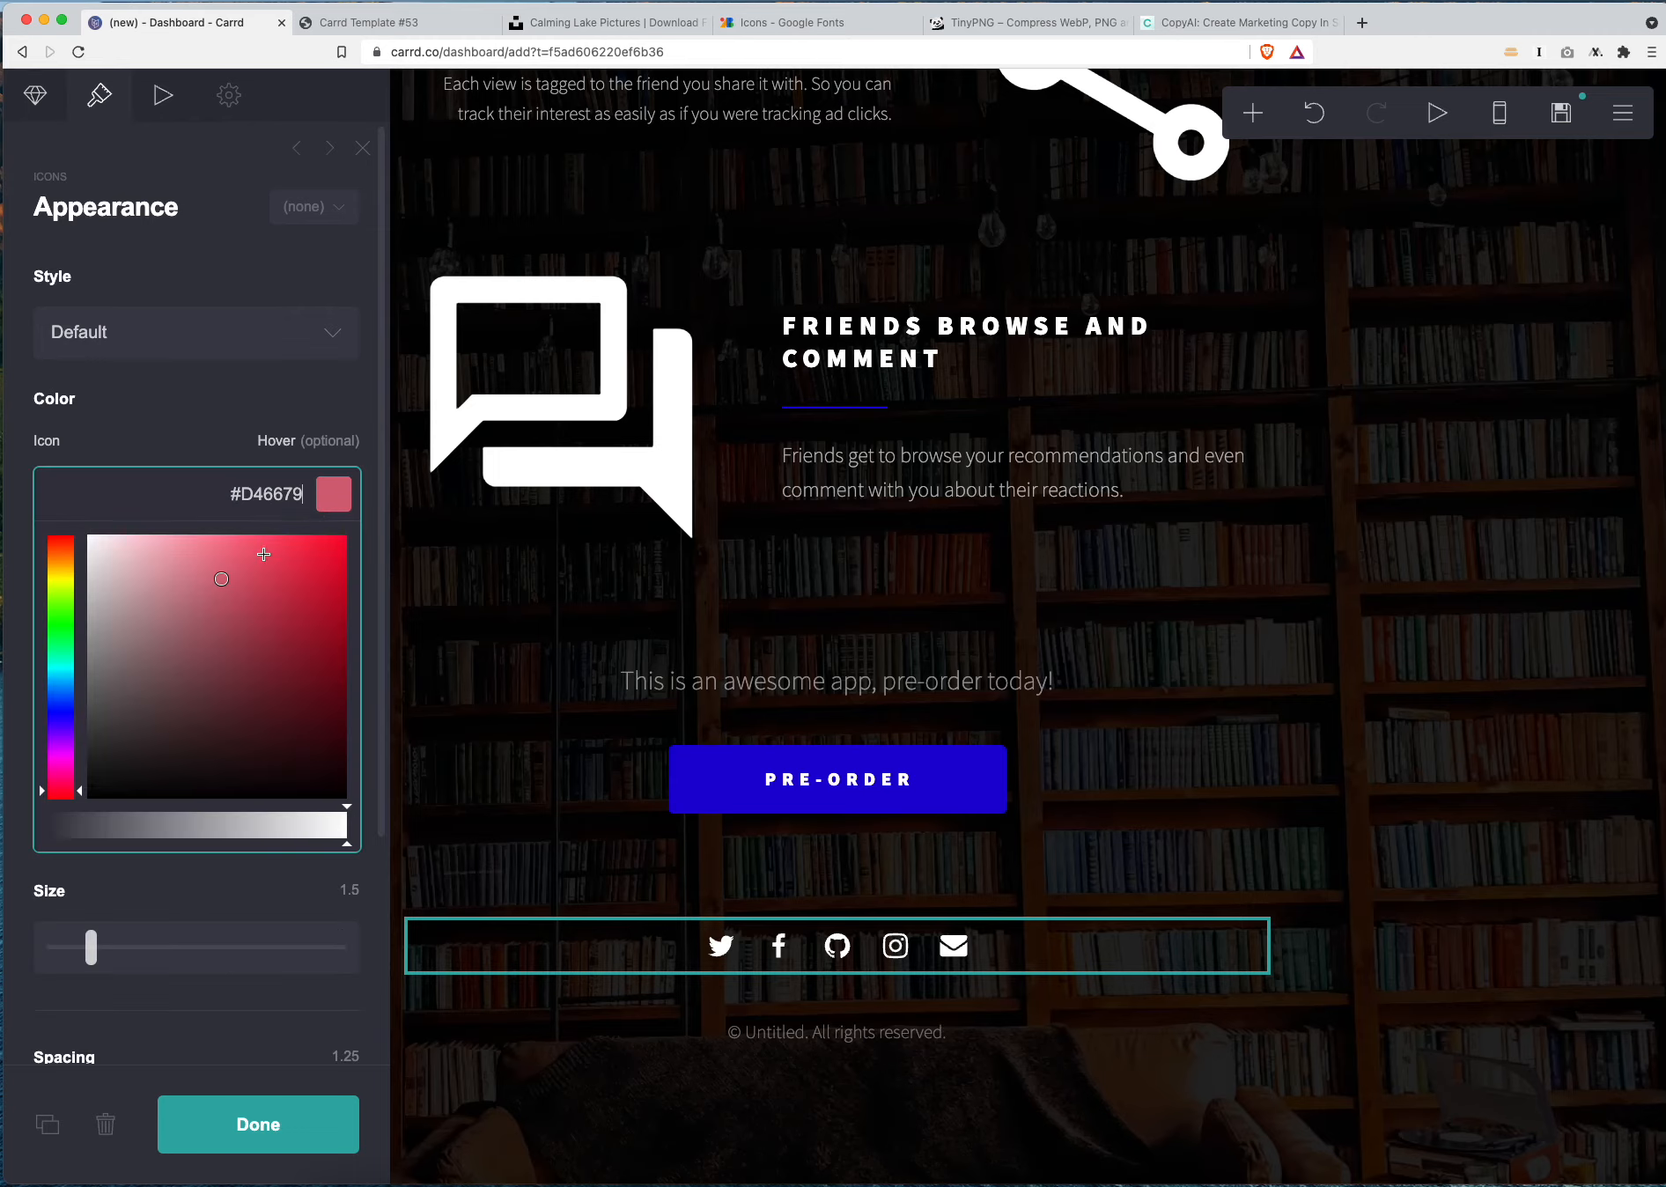
triple_click(274, 501)
type("#1E00D4")
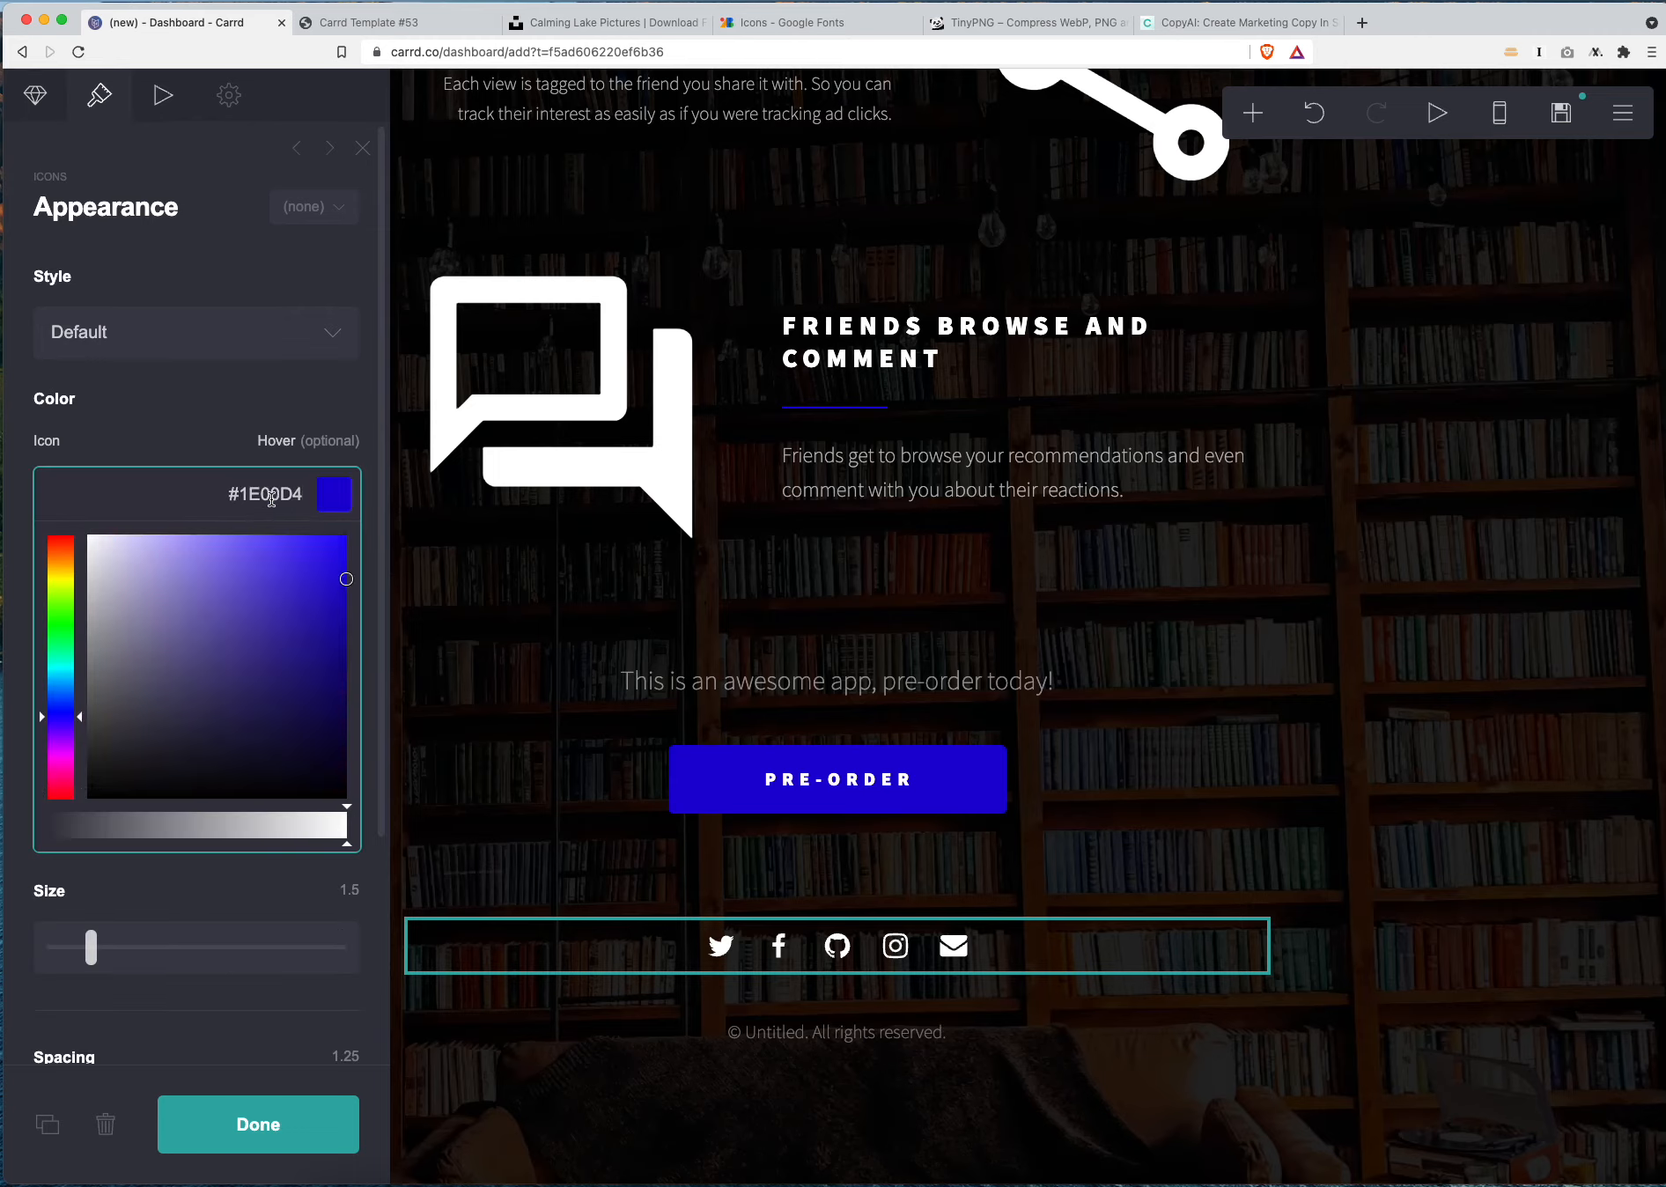
key("Return")
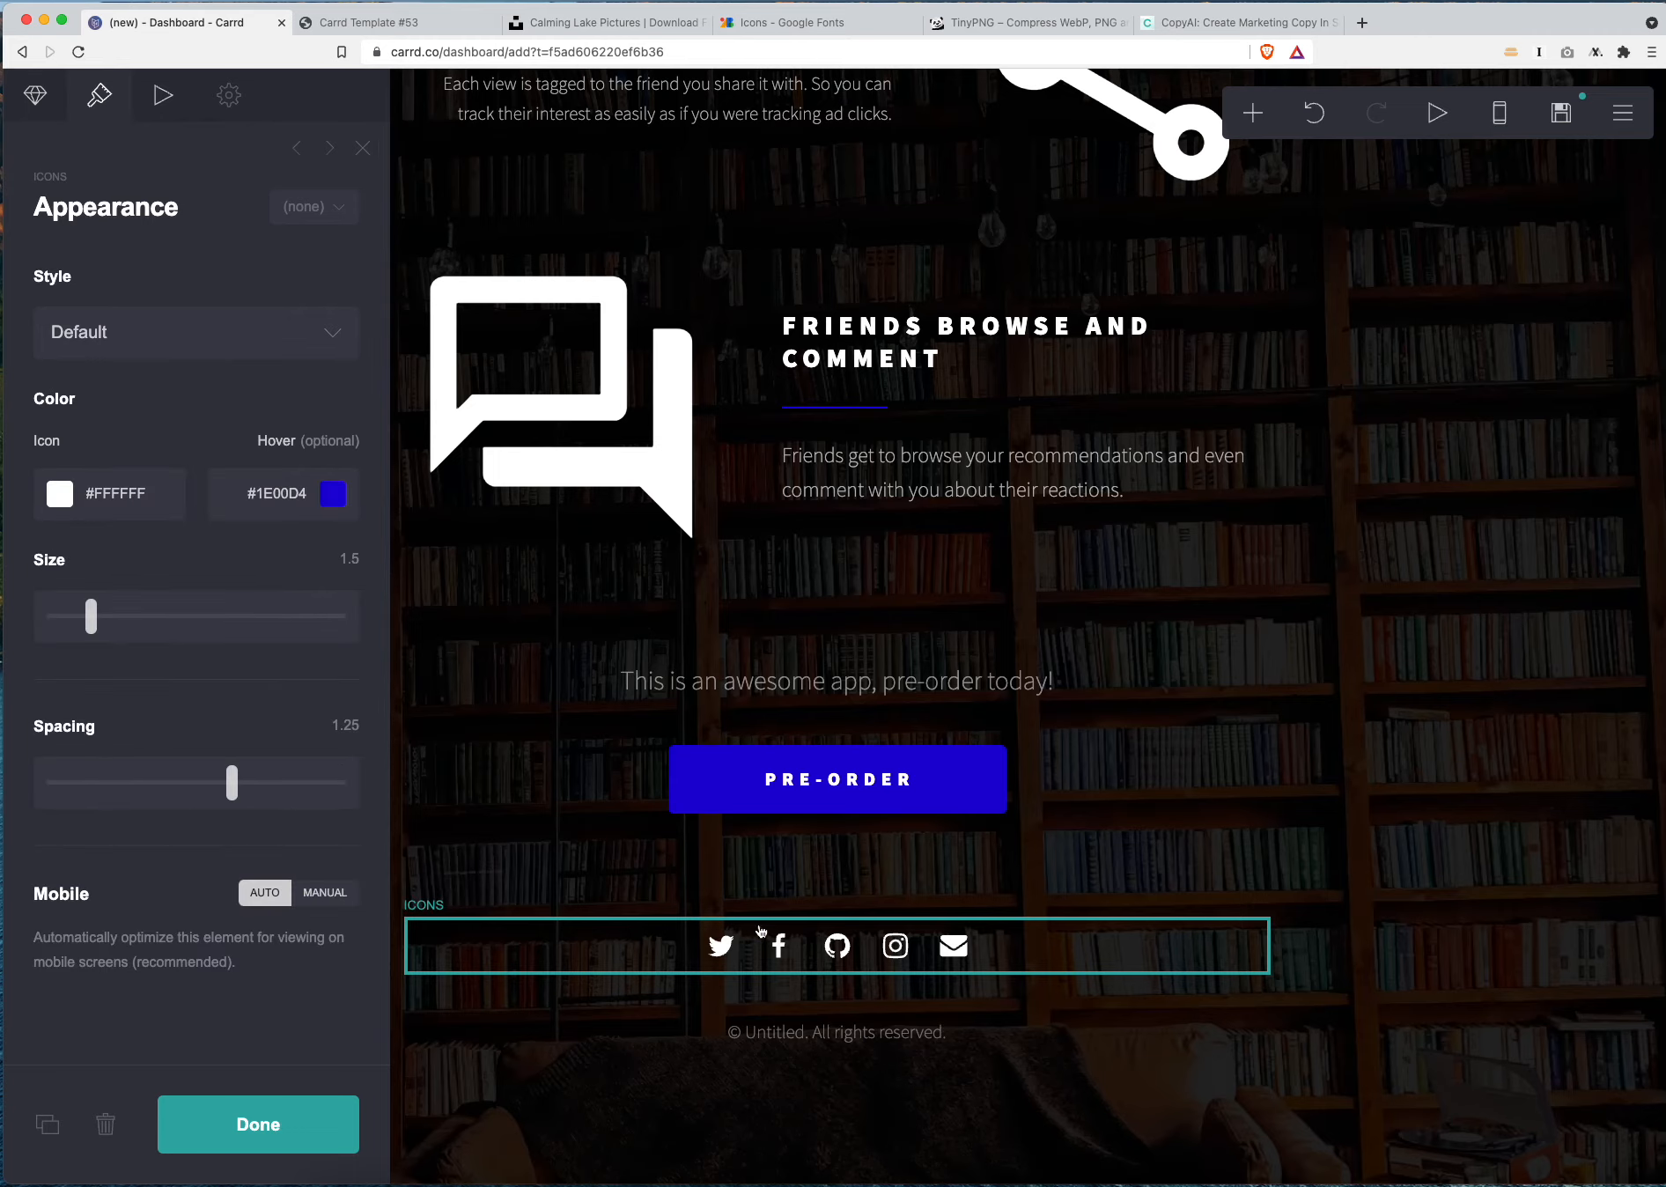
left_click(225, 1132)
Review the whole page in the desktop view and the mobile view, returning to the desktop view
scroll(595, 799, "up", 15)
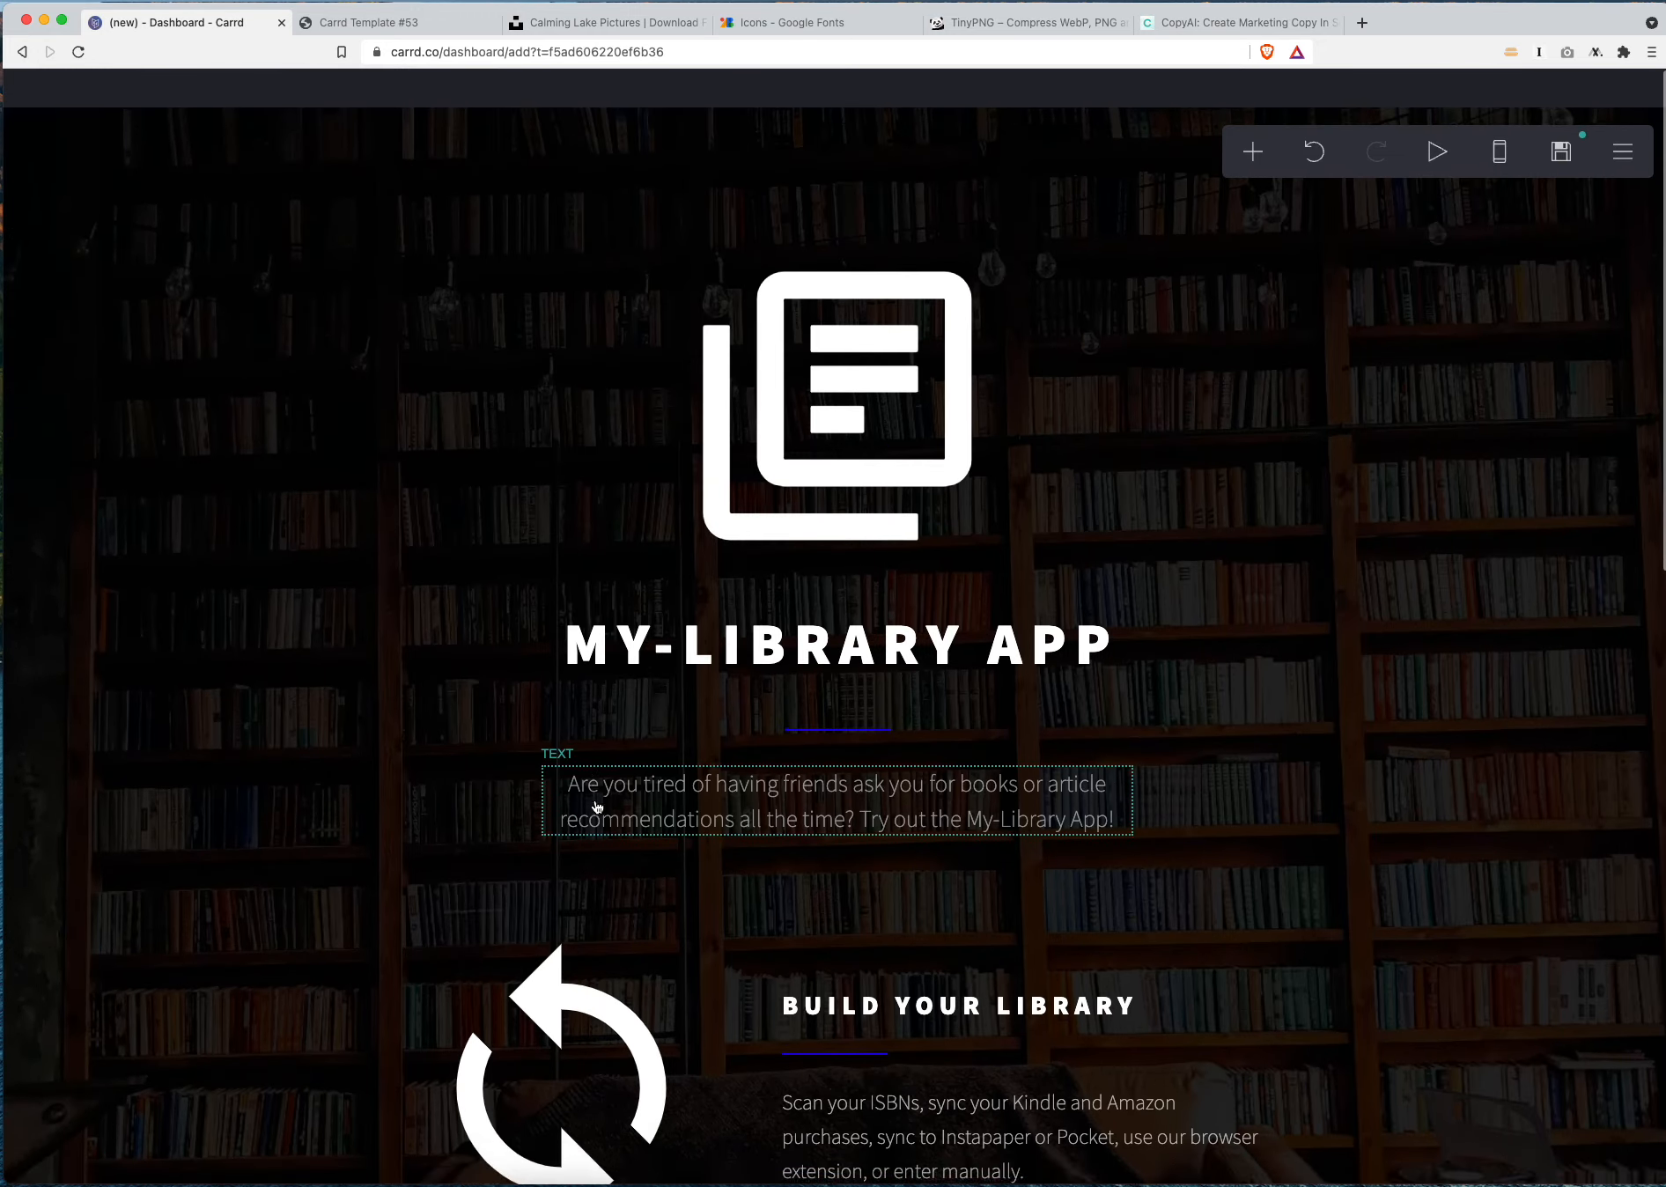
scroll(597, 807, "down", 15)
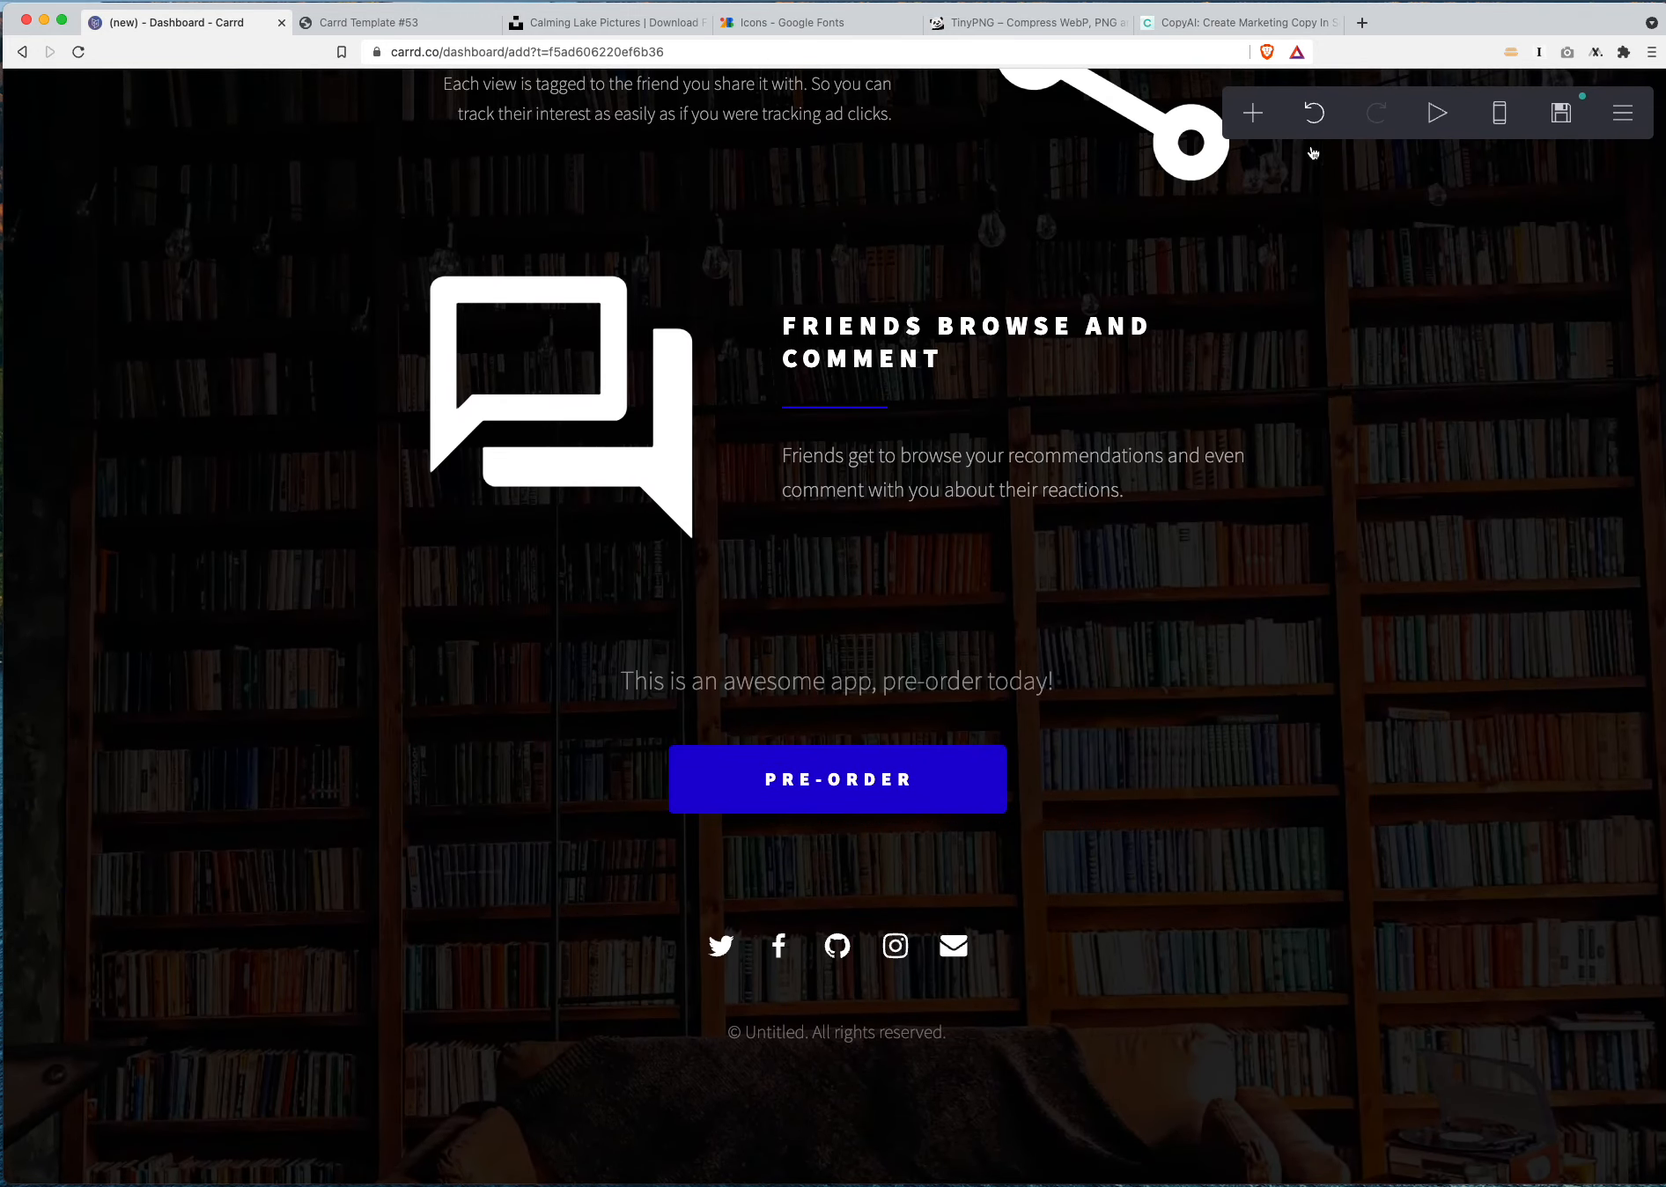
left_click(1499, 113)
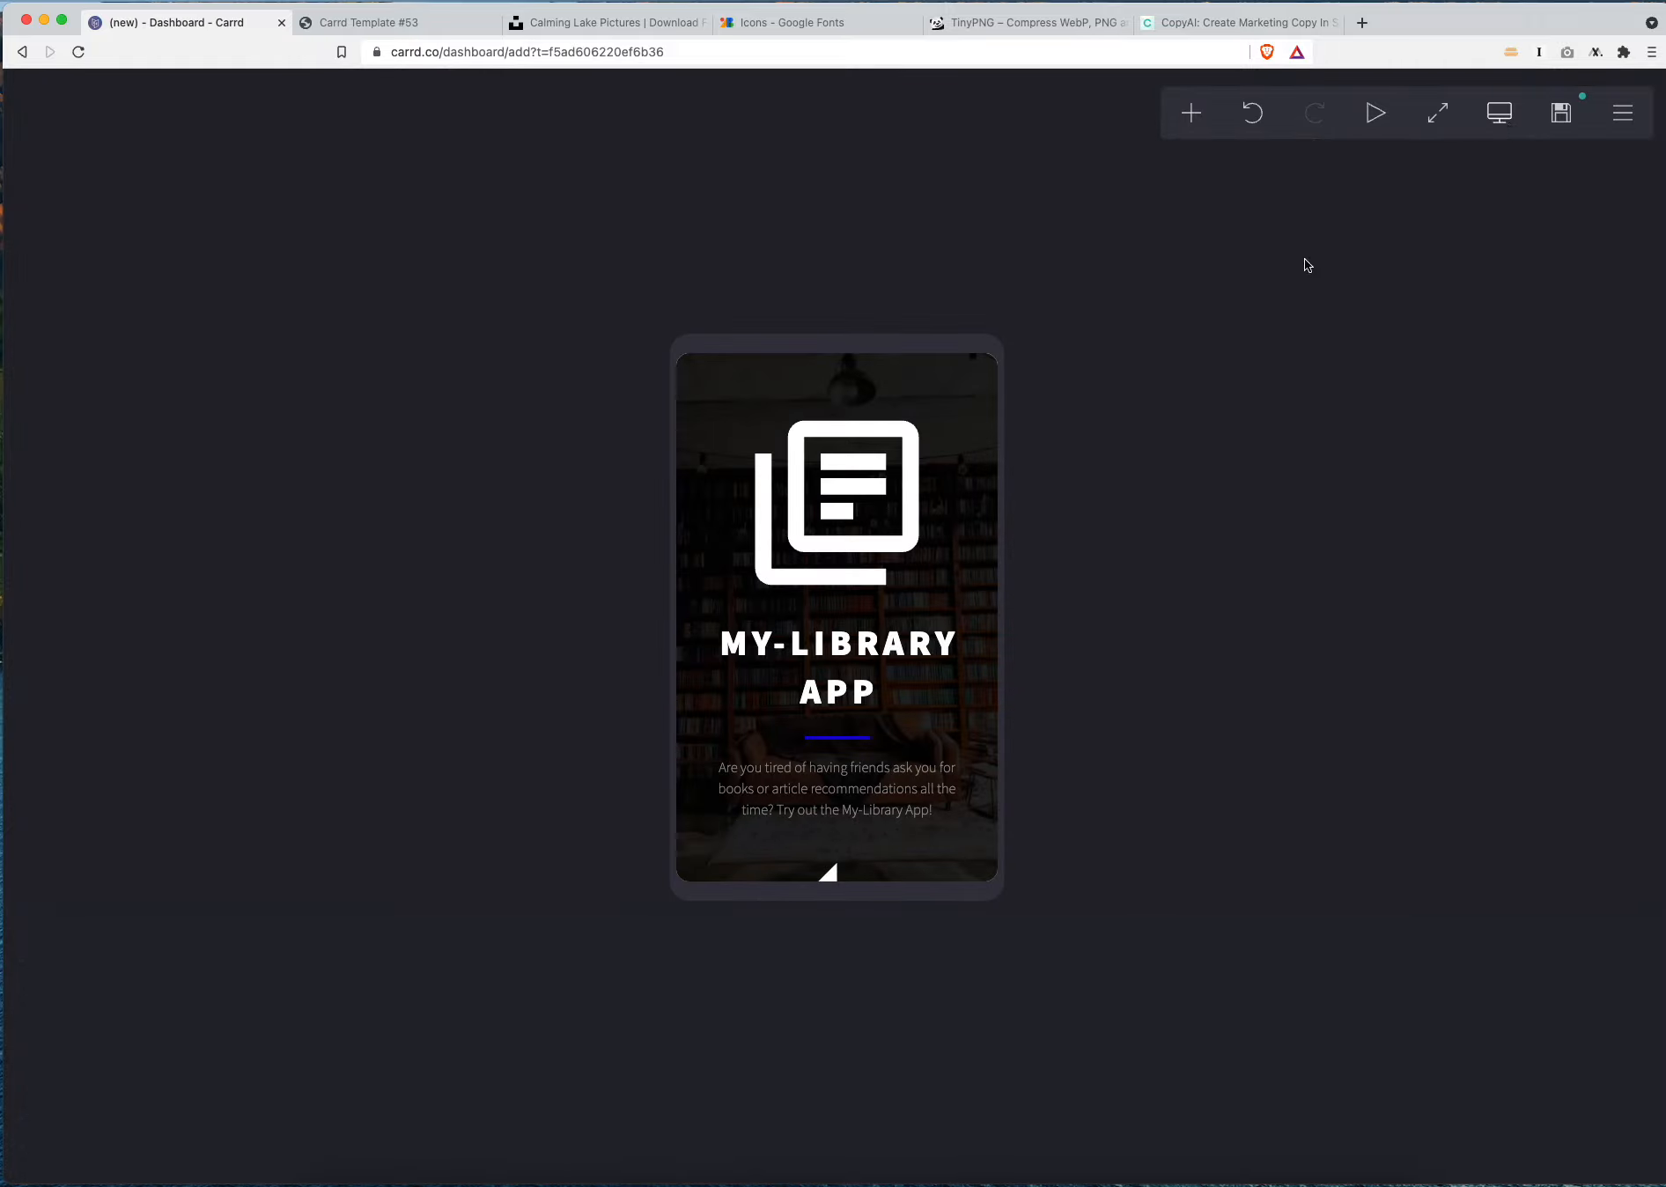
scroll(868, 697, "down", 15)
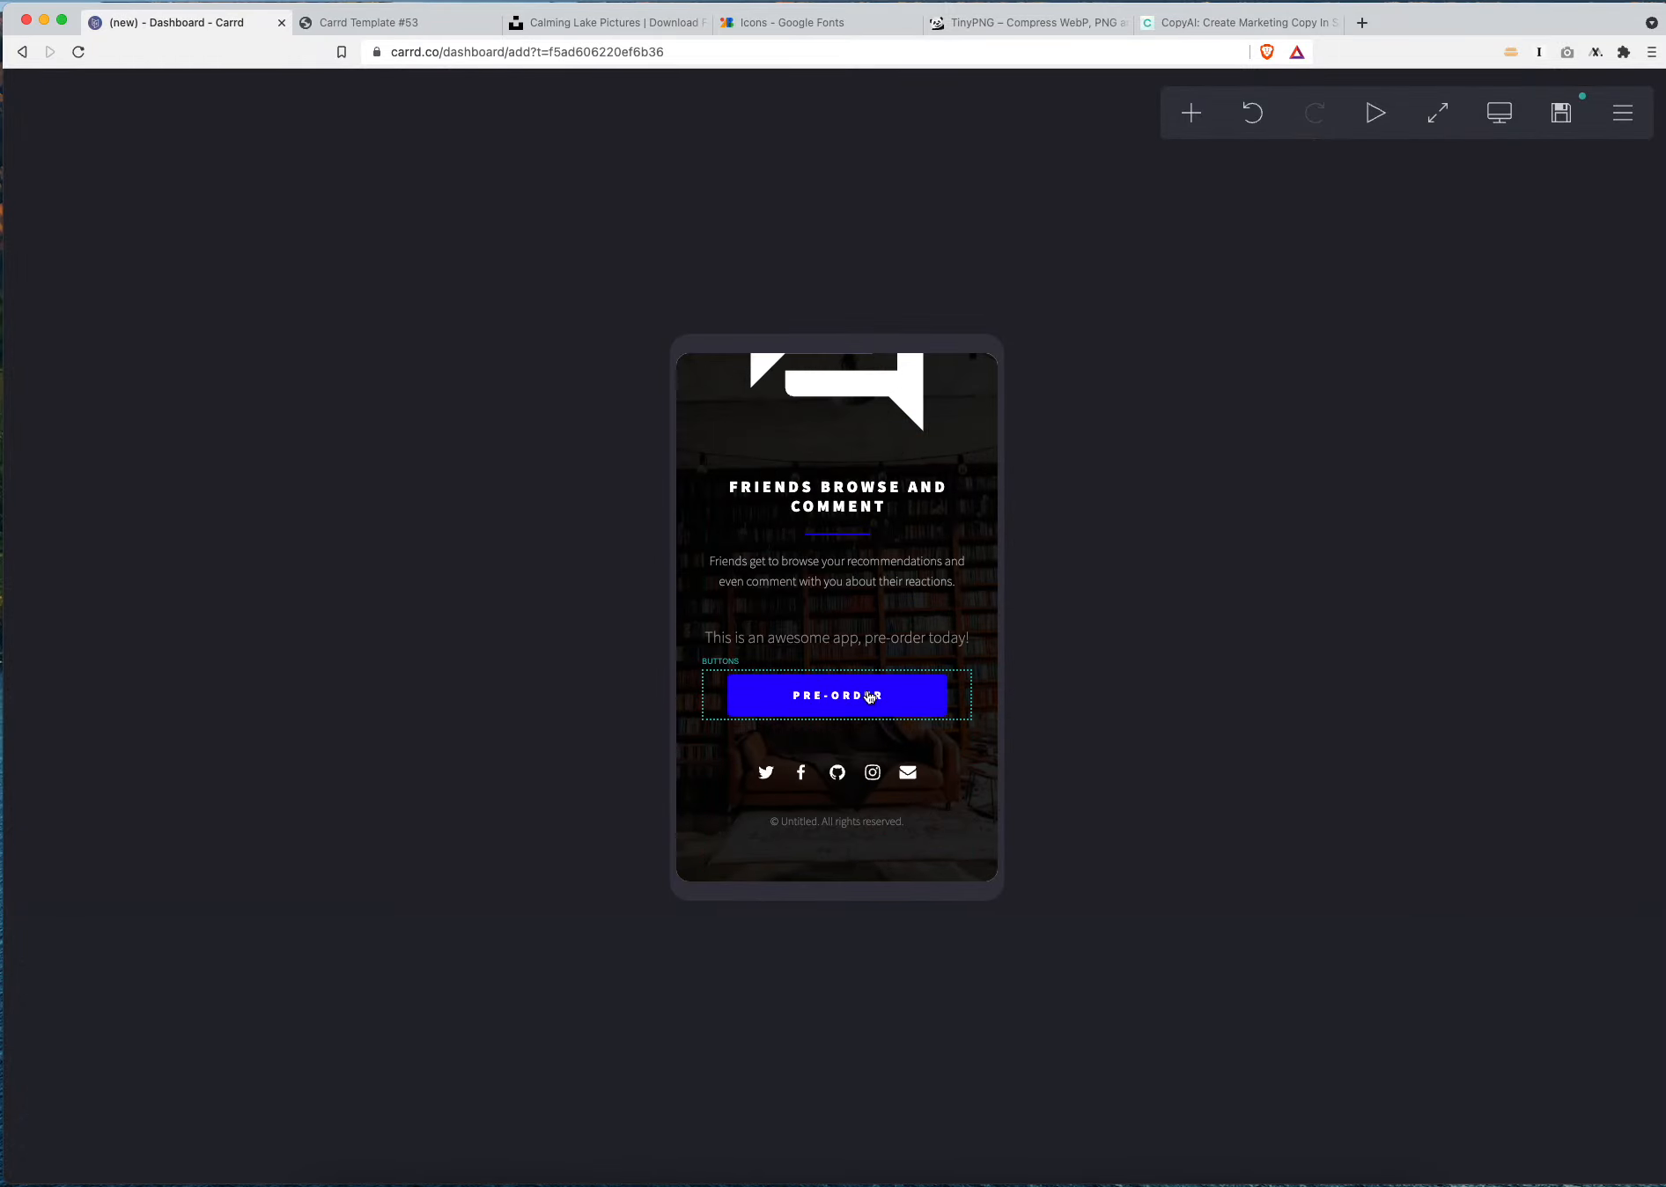
scroll(868, 696, "up", 12)
scroll(869, 696, "up", 3)
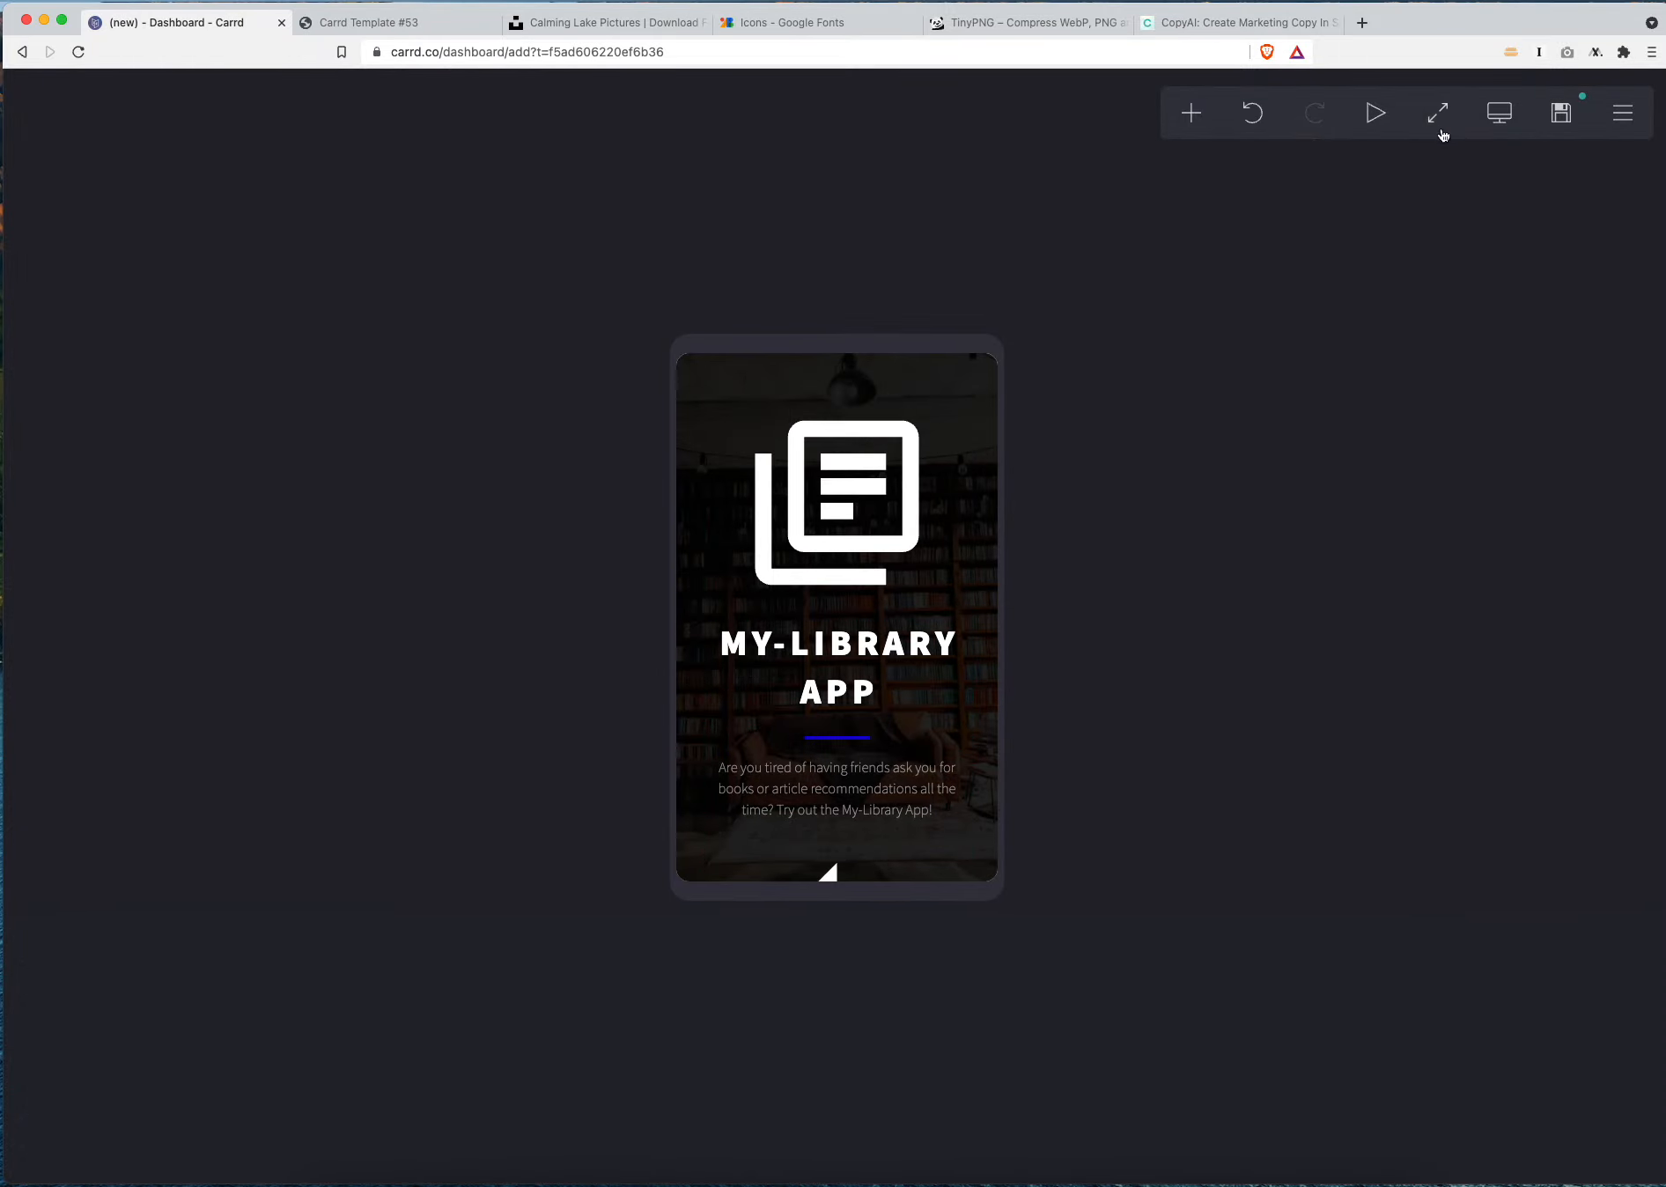
left_click(1502, 116)
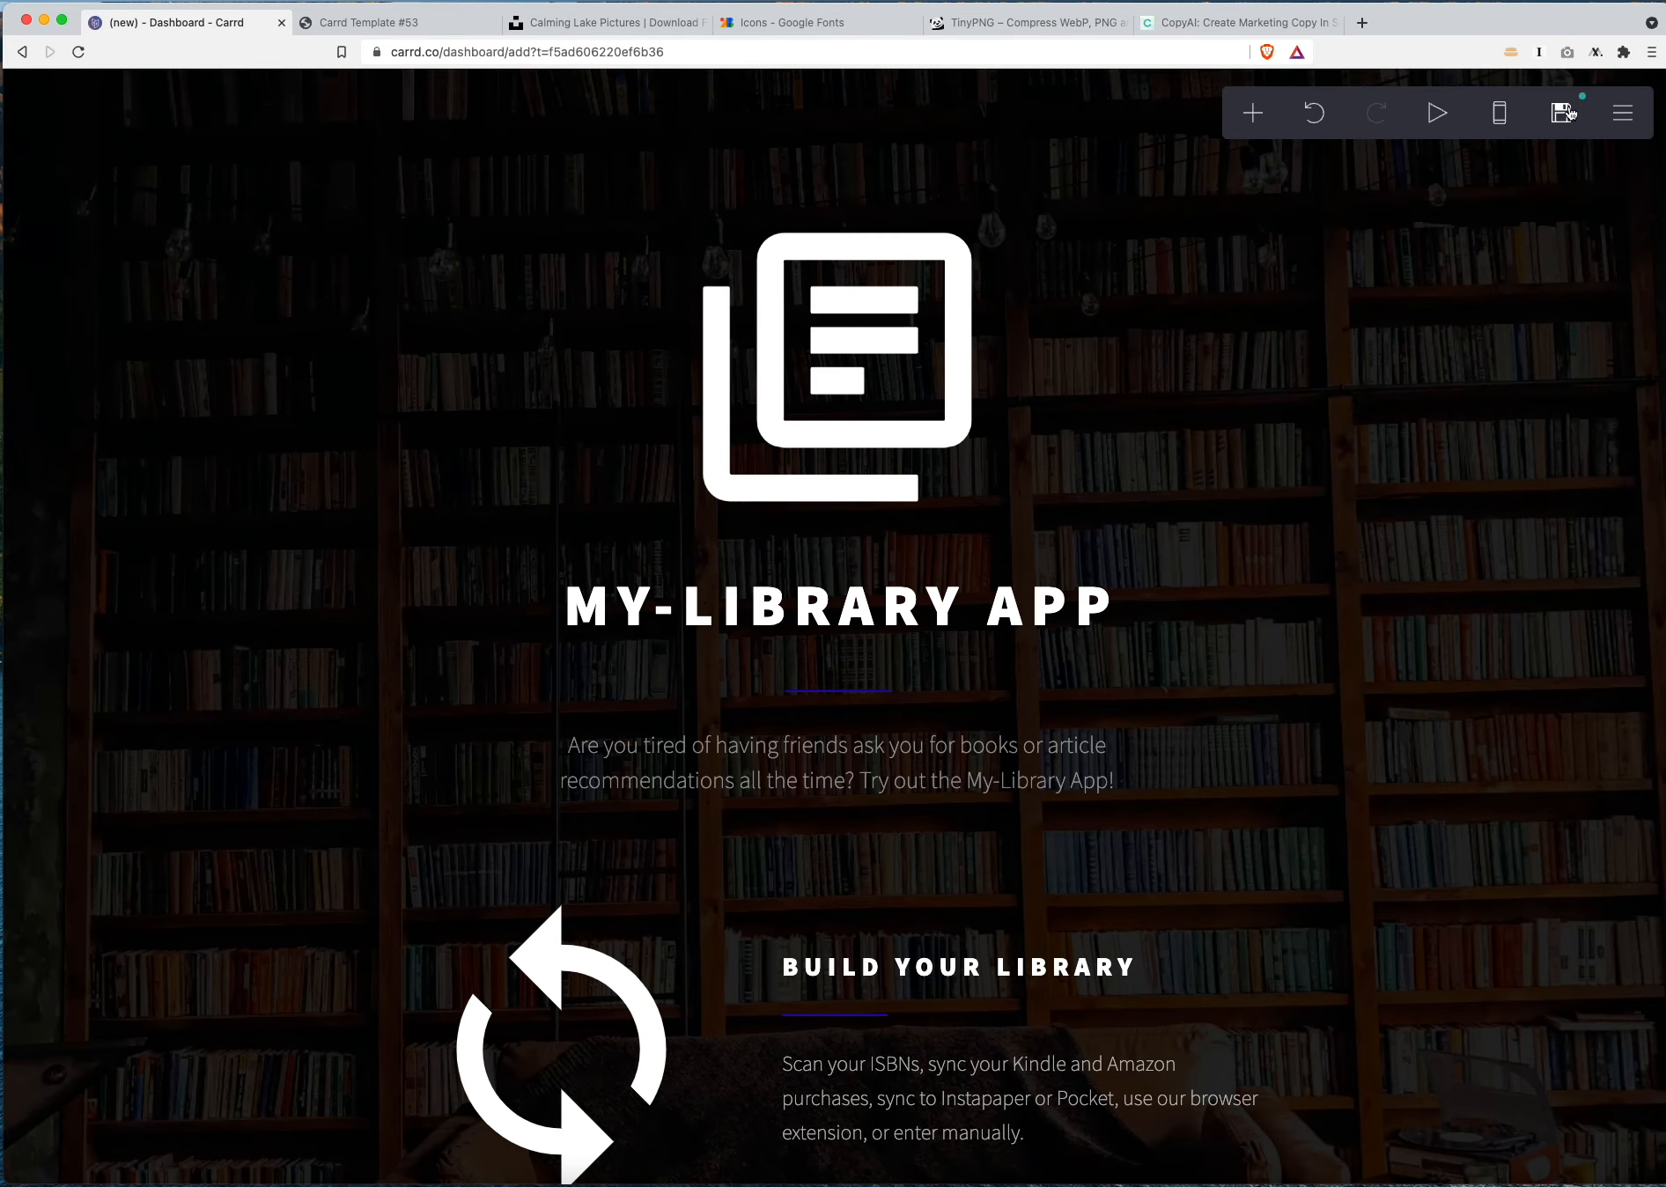
In the publish settings, set the title to "My-Library App" and the description to "My library app pre-order page"
left_click(1566, 113)
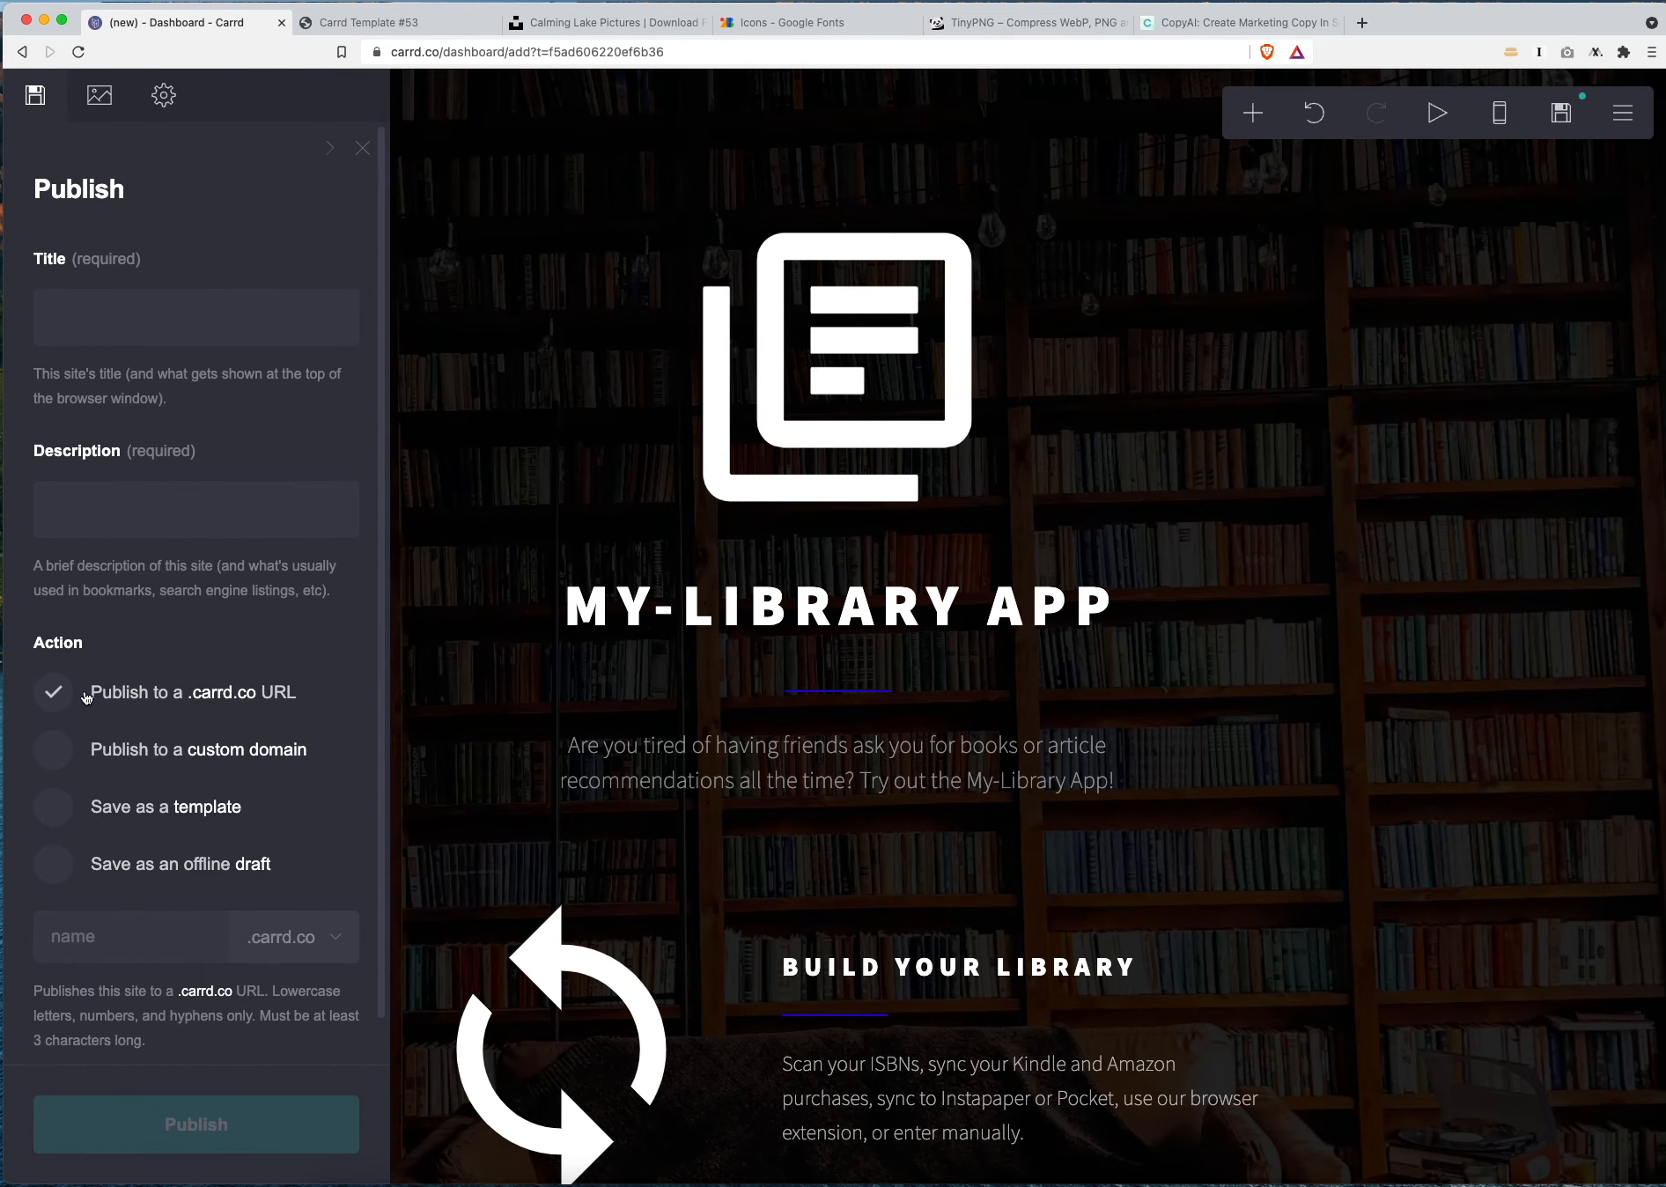
left_click(210, 314)
type("My ")
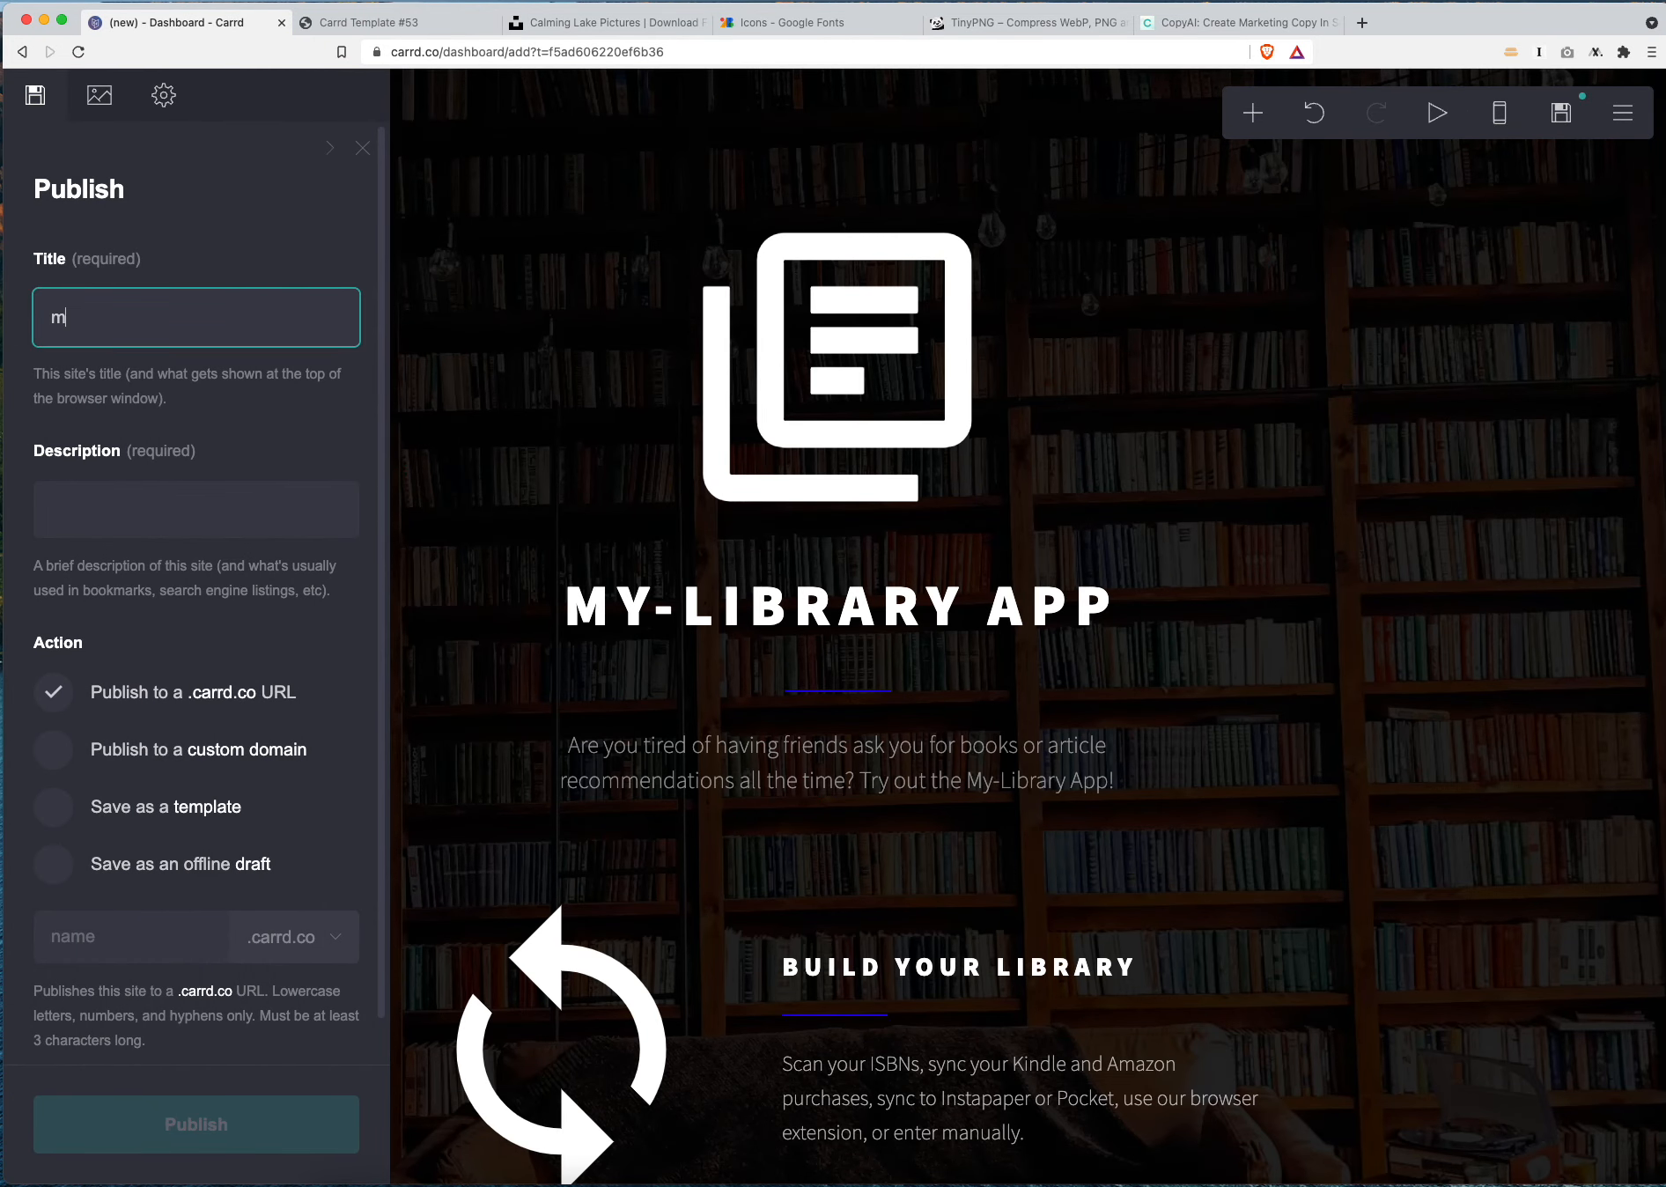
type("Lib")
key("BackSpace")
key("BackSpace")
key("BackSpace")
type("-Library Apps")
key("BackSpace")
key("Tab")
type("My ")
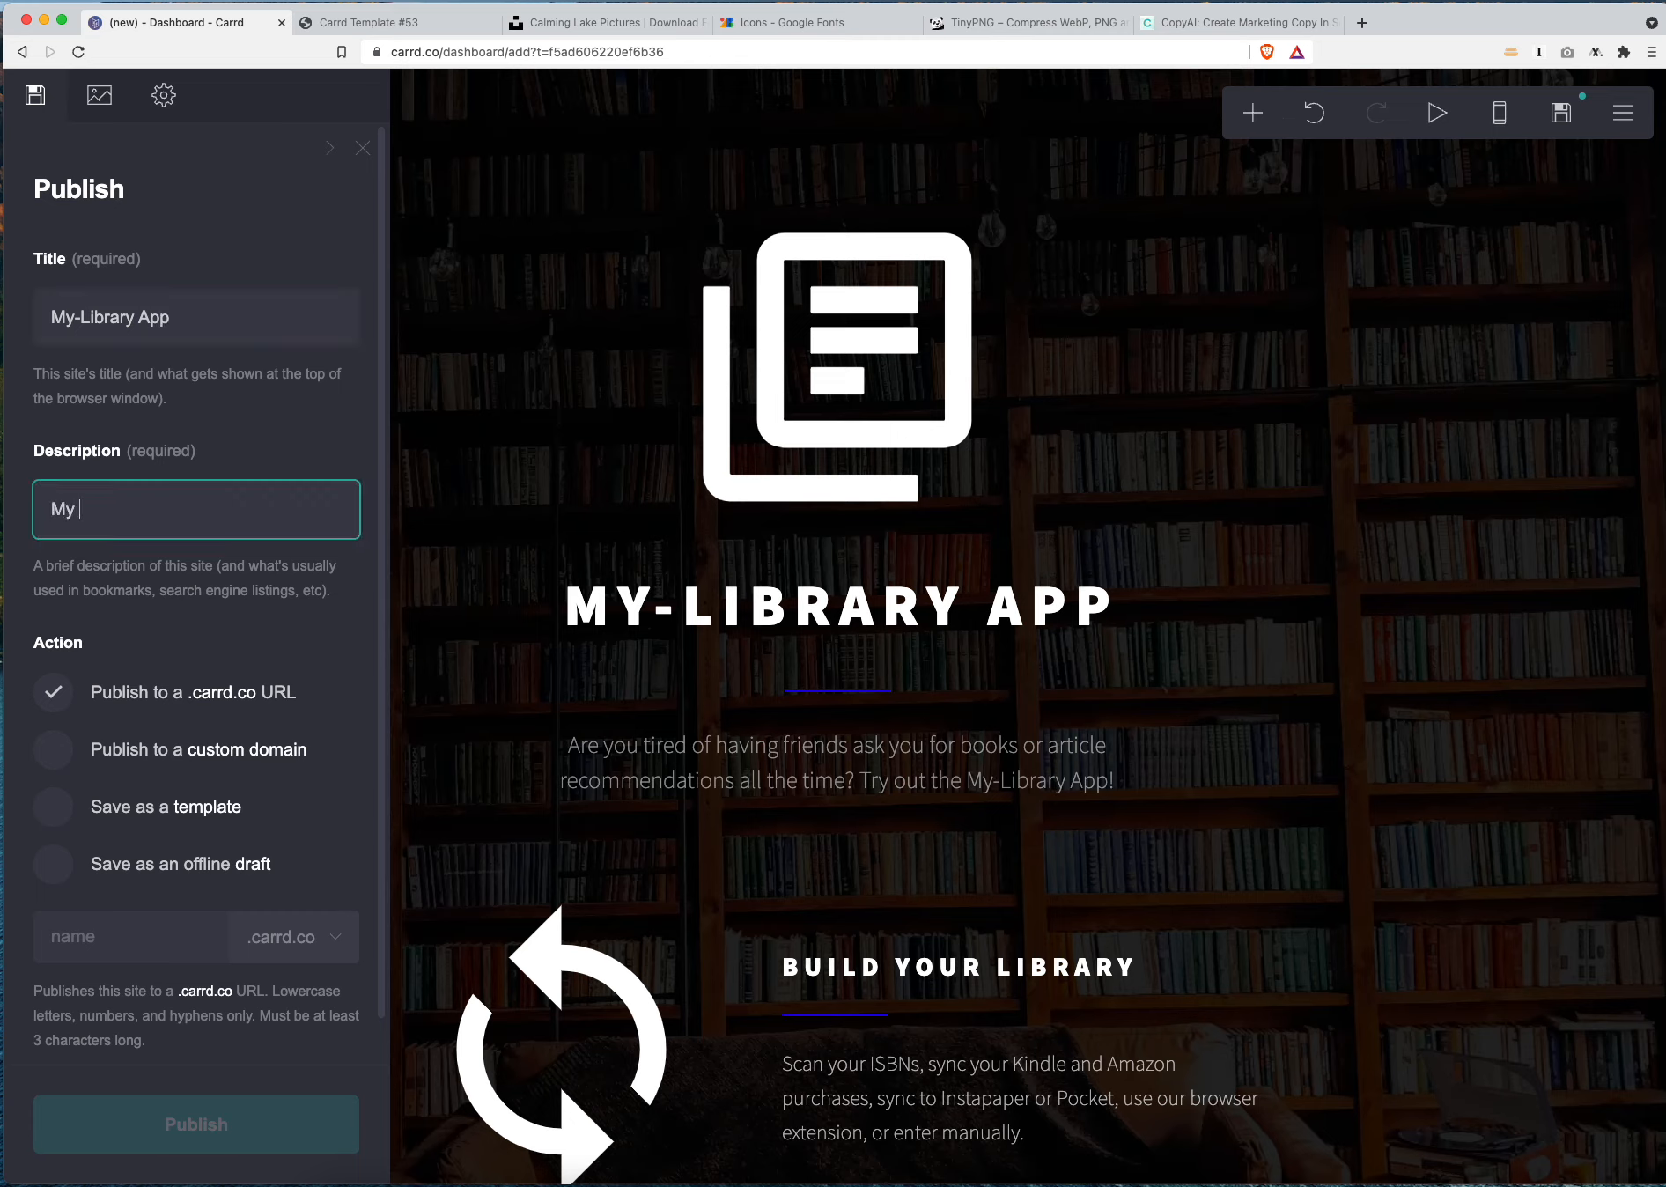
type("library app pre-order page")
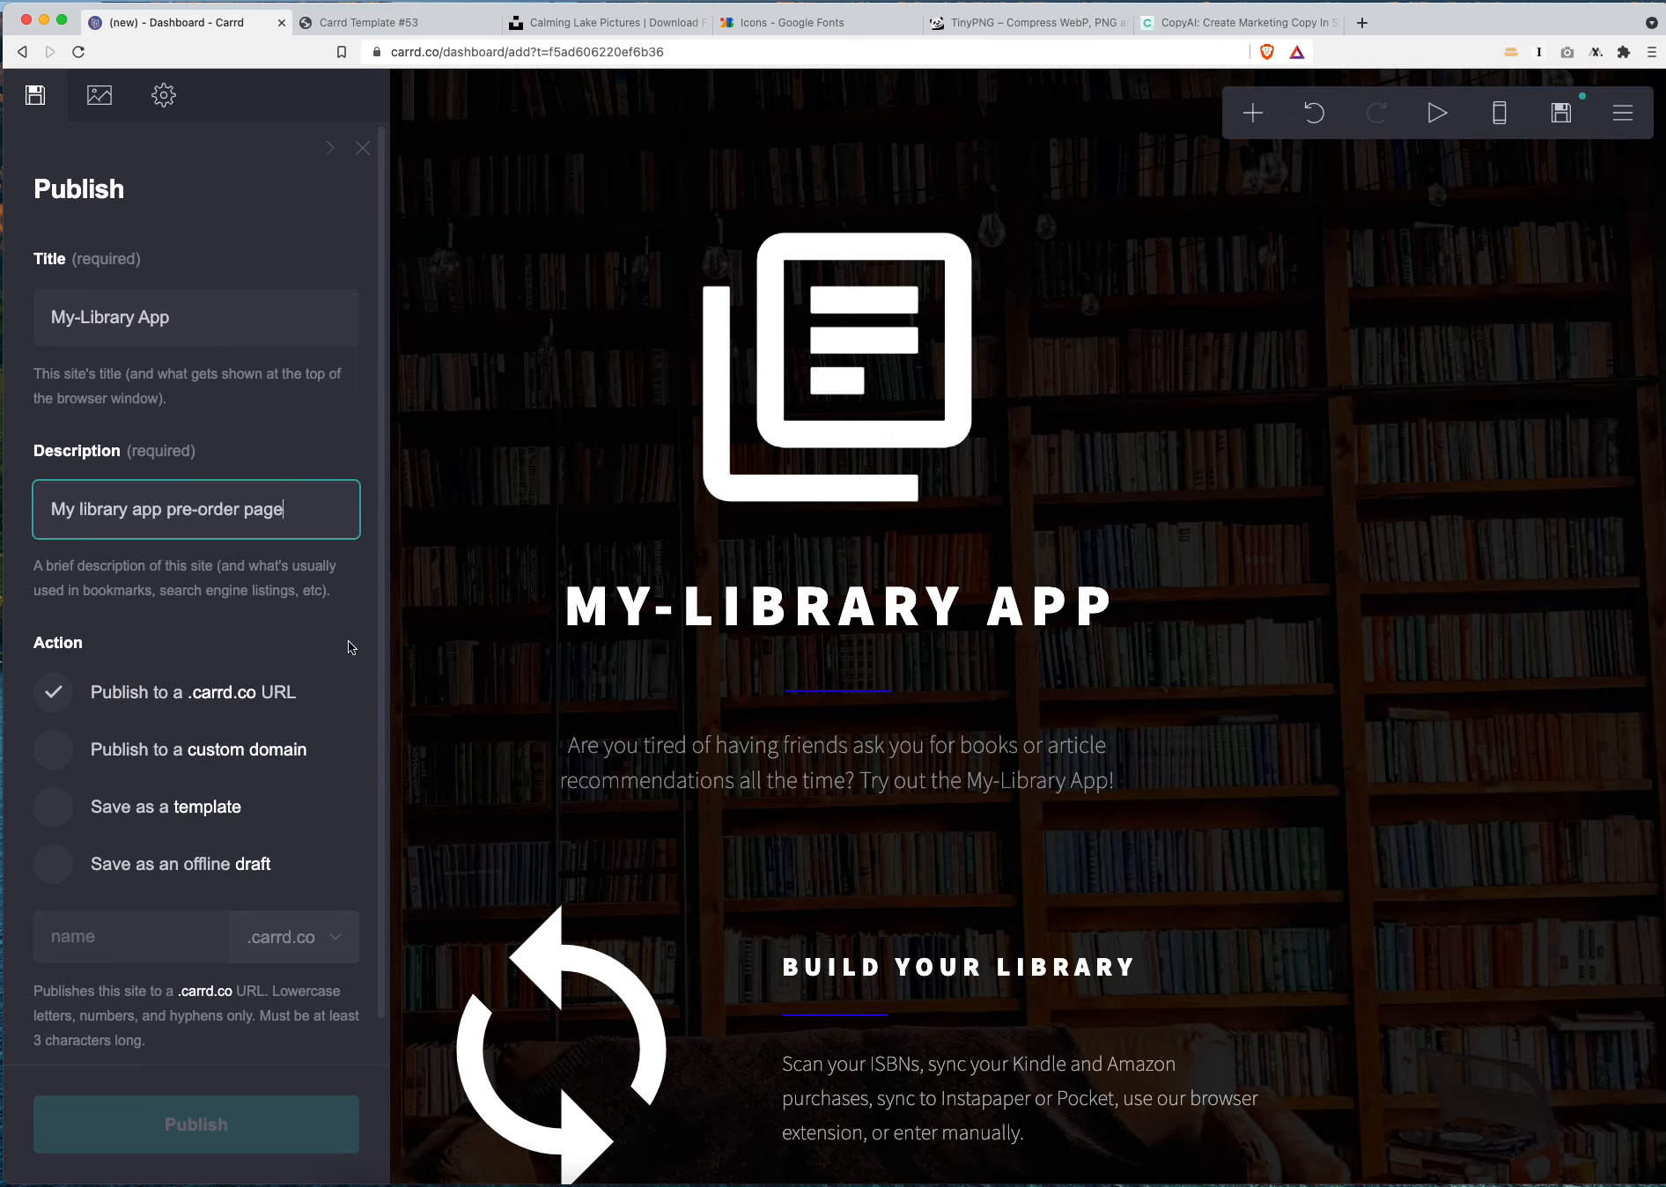
Publish the site to the .carrd.co URL named my-library-app
scroll(70, 682, "down", 1)
left_click(79, 890)
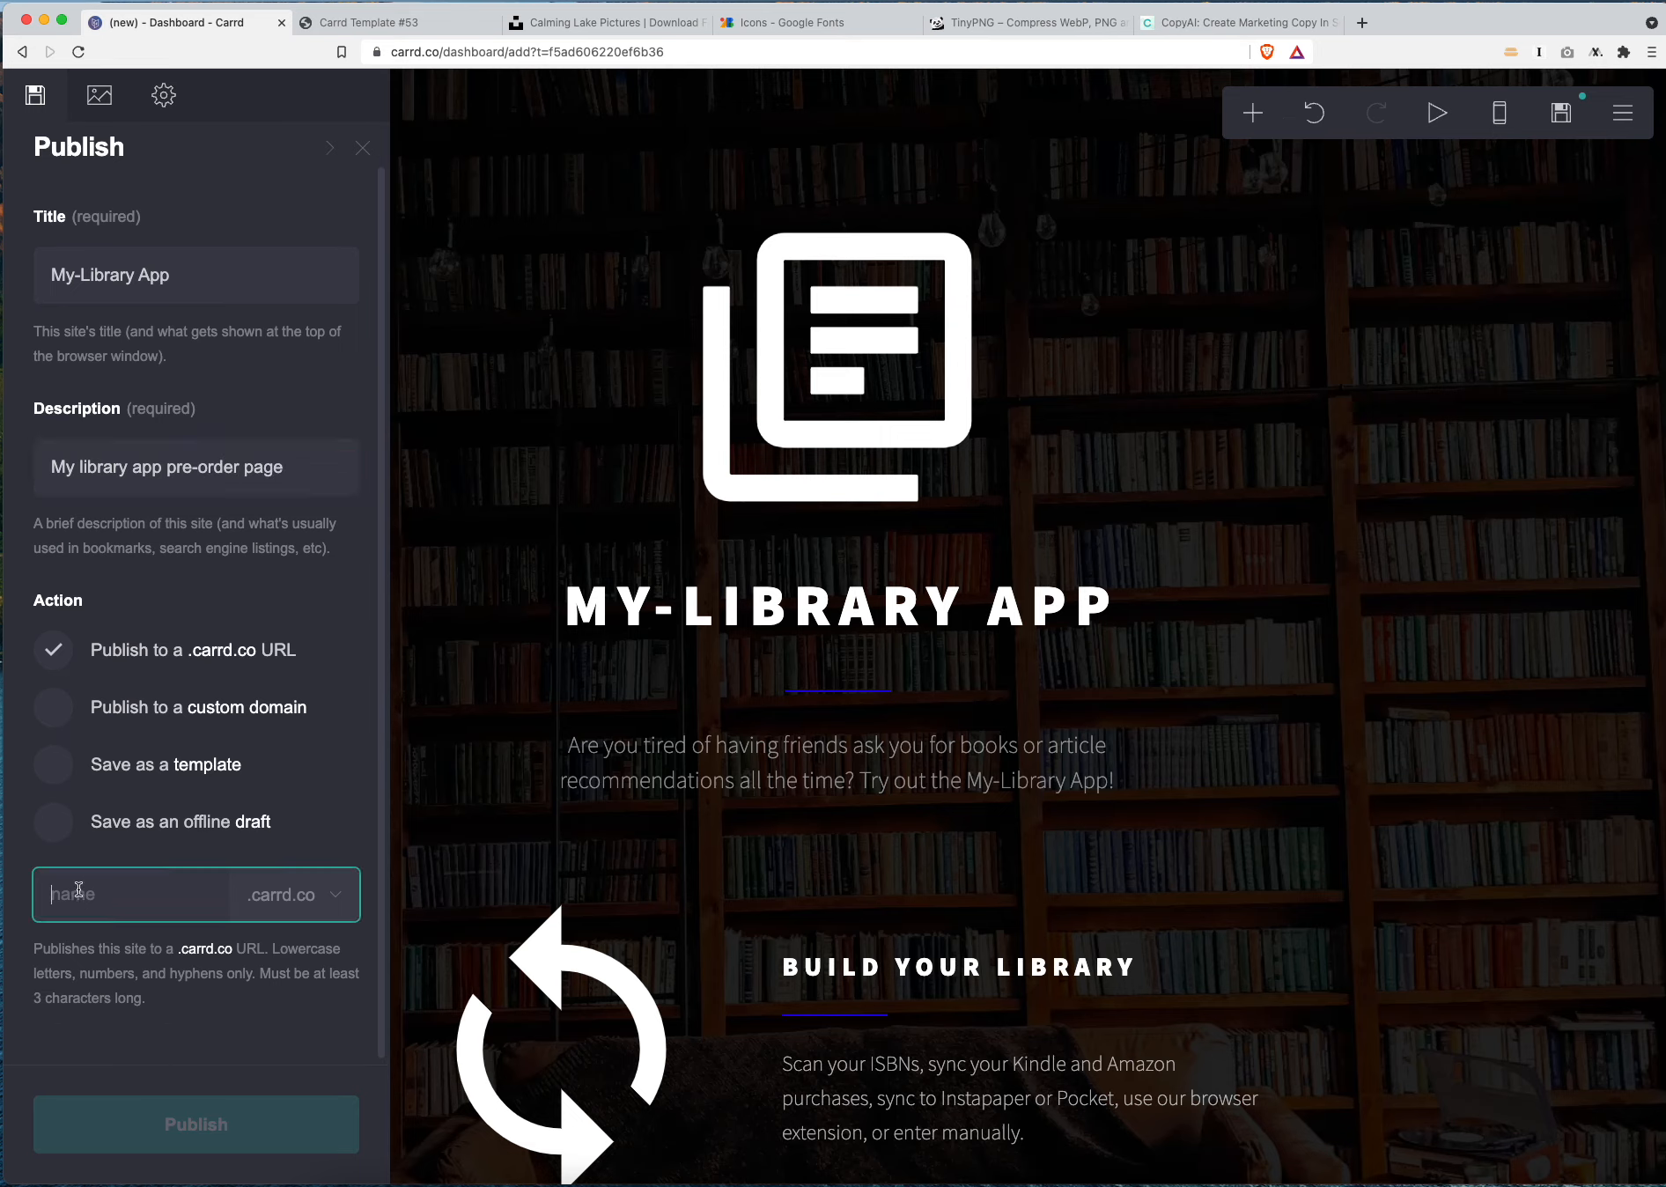
type("my-library-app")
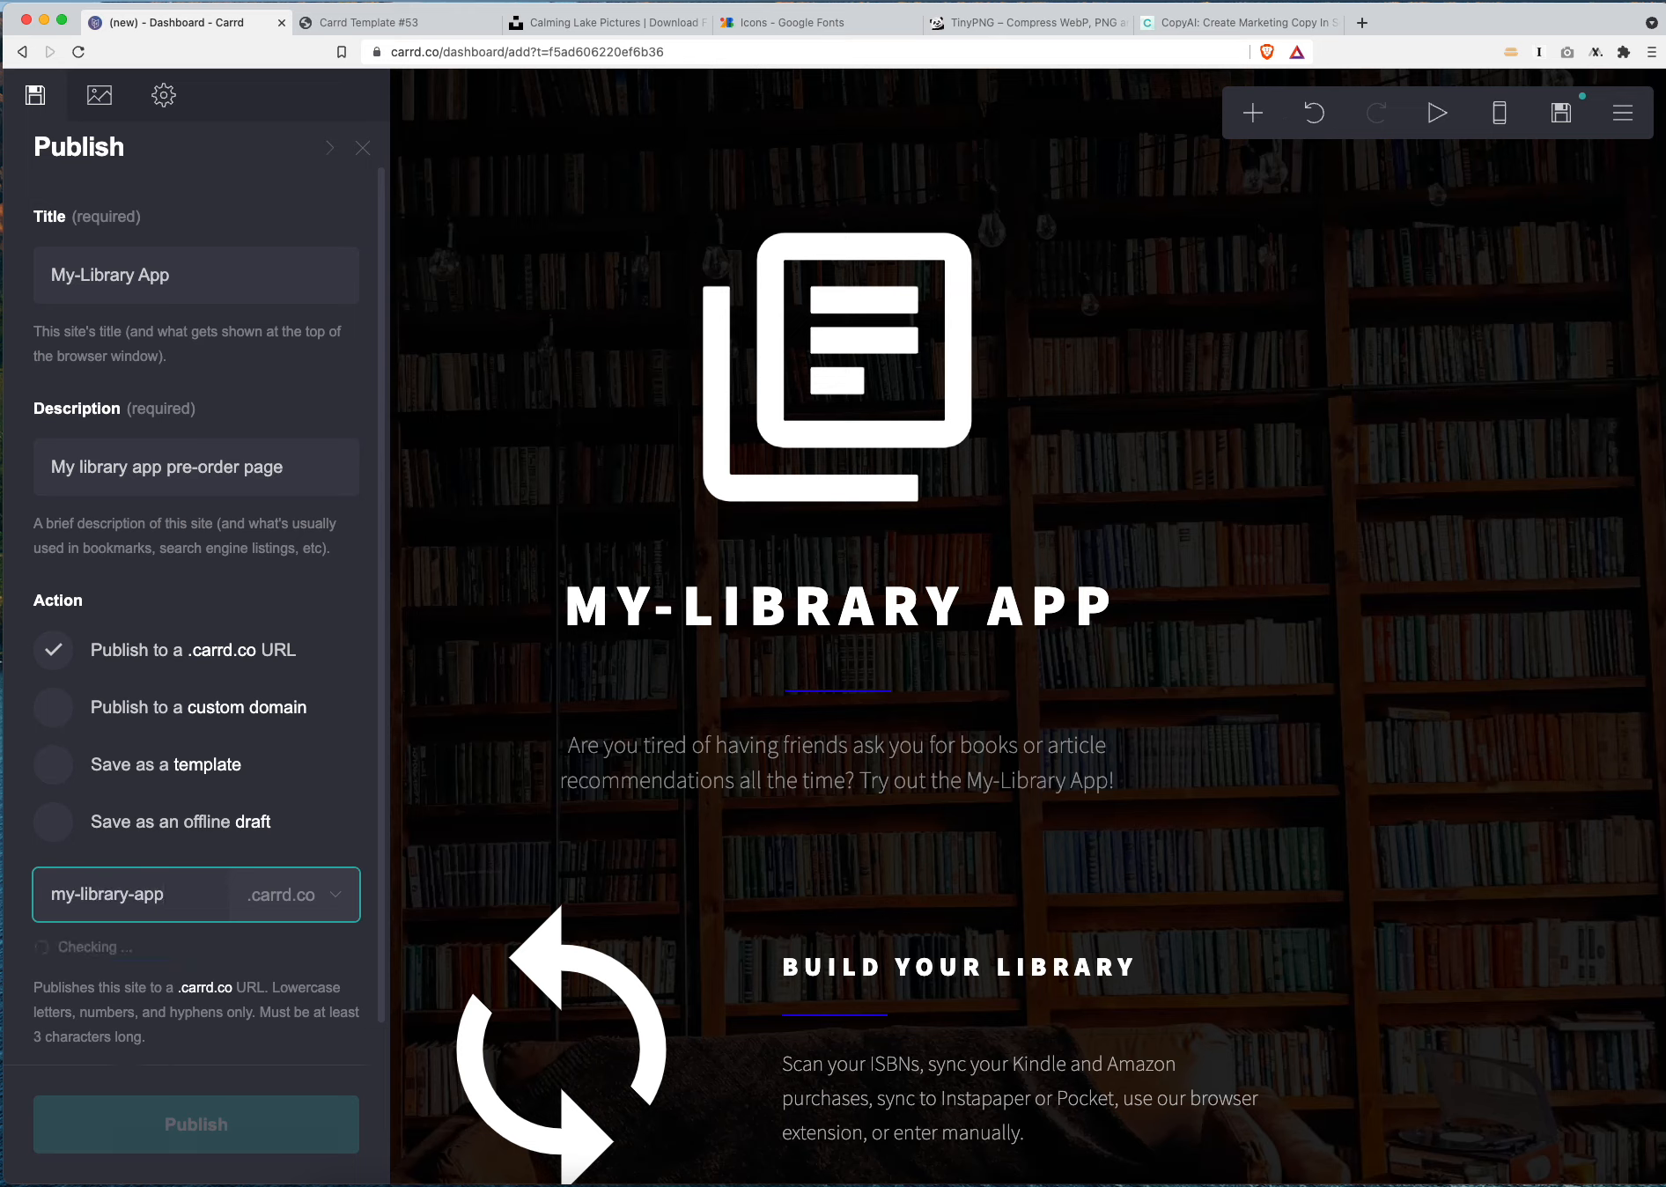
scroll(149, 1021, "down", 1)
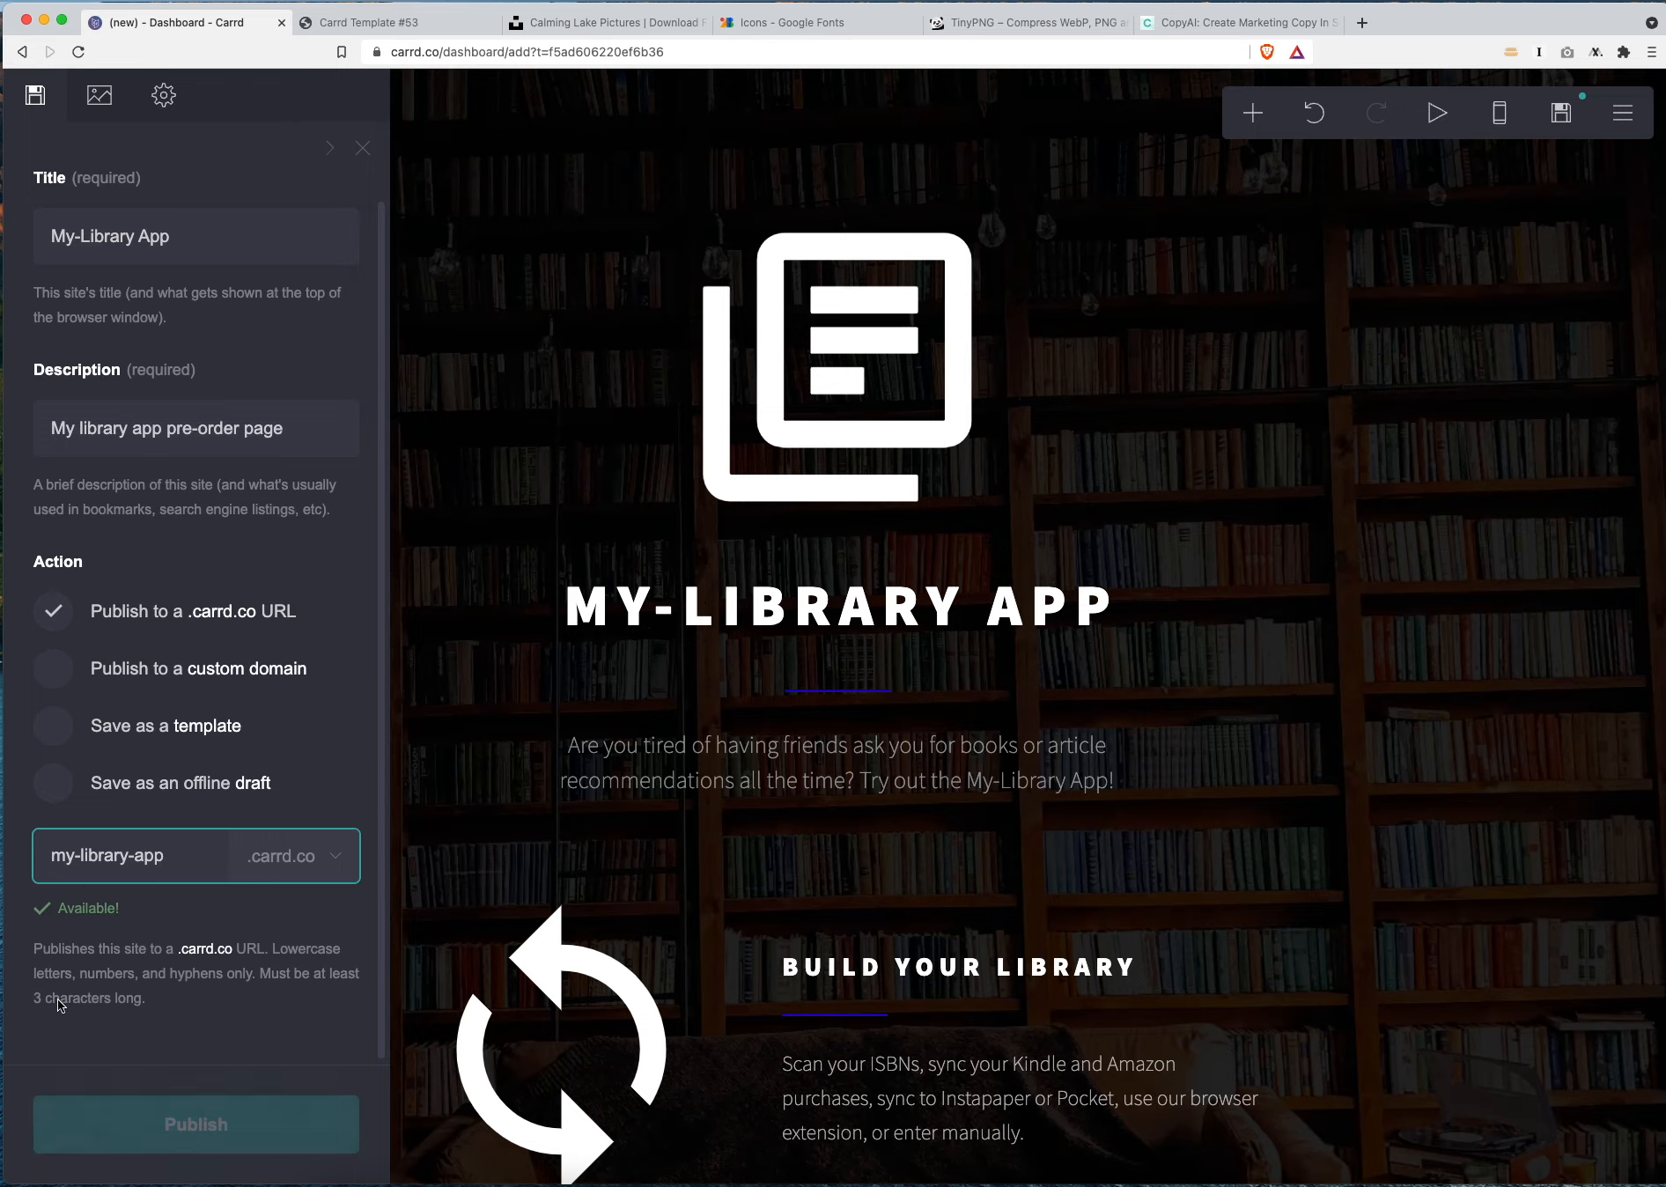
left_click(155, 1125)
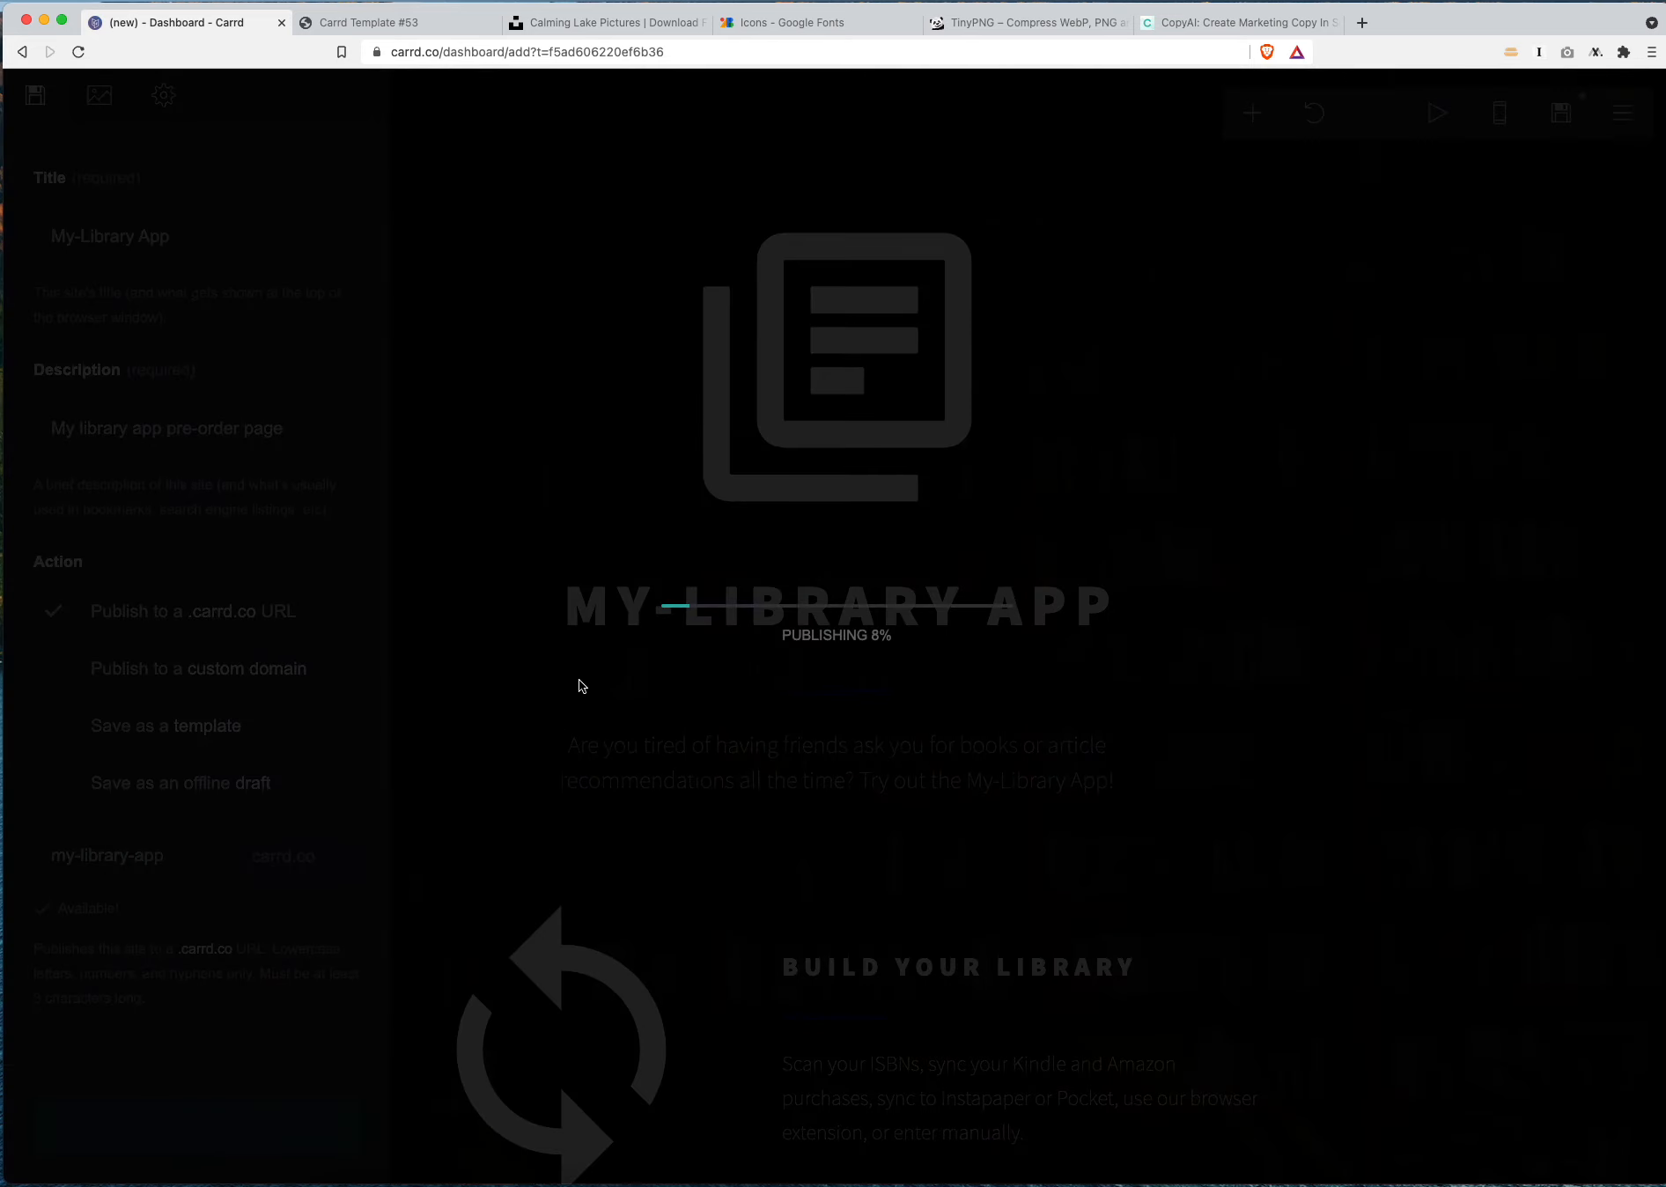